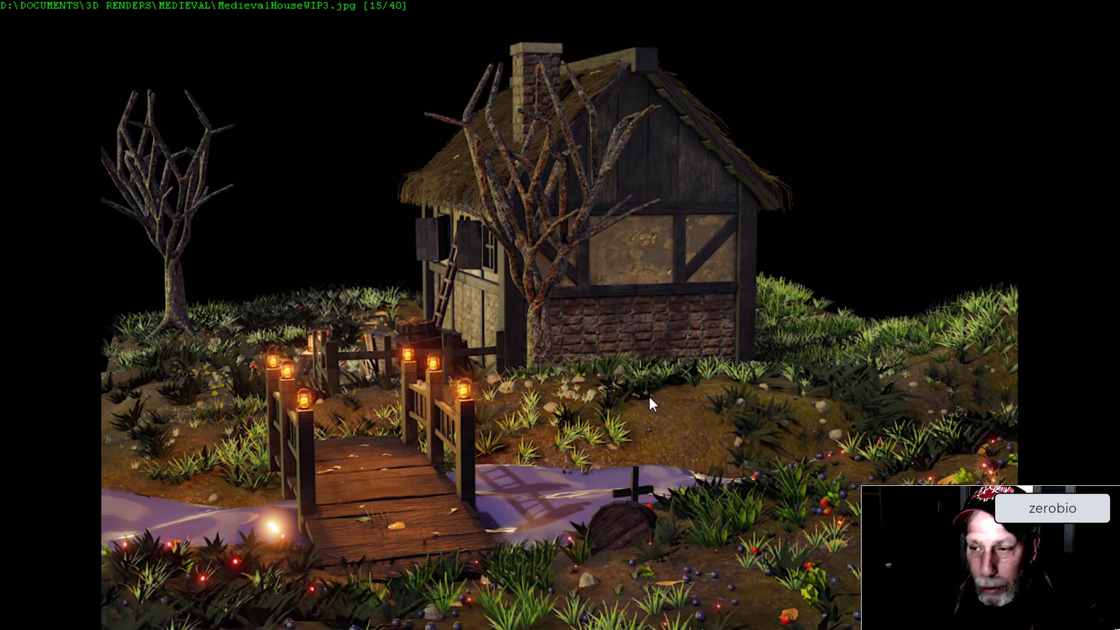
Review the medieval house render, the MerchantStandWIP image and the MerchantStandReference image.
{"action": "key", "text": "Return"}
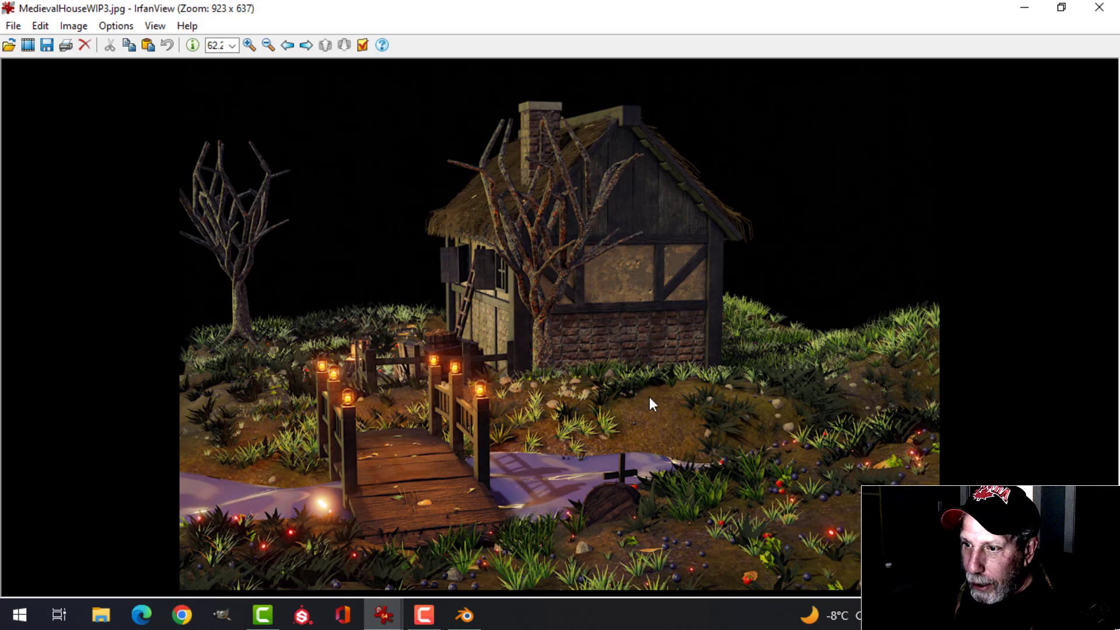
{"action": "left_click", "coordinate": [383, 608]}
{"action": "left_click", "coordinate": [396, 568]}
{"action": "left_click", "coordinate": [367, 614]}
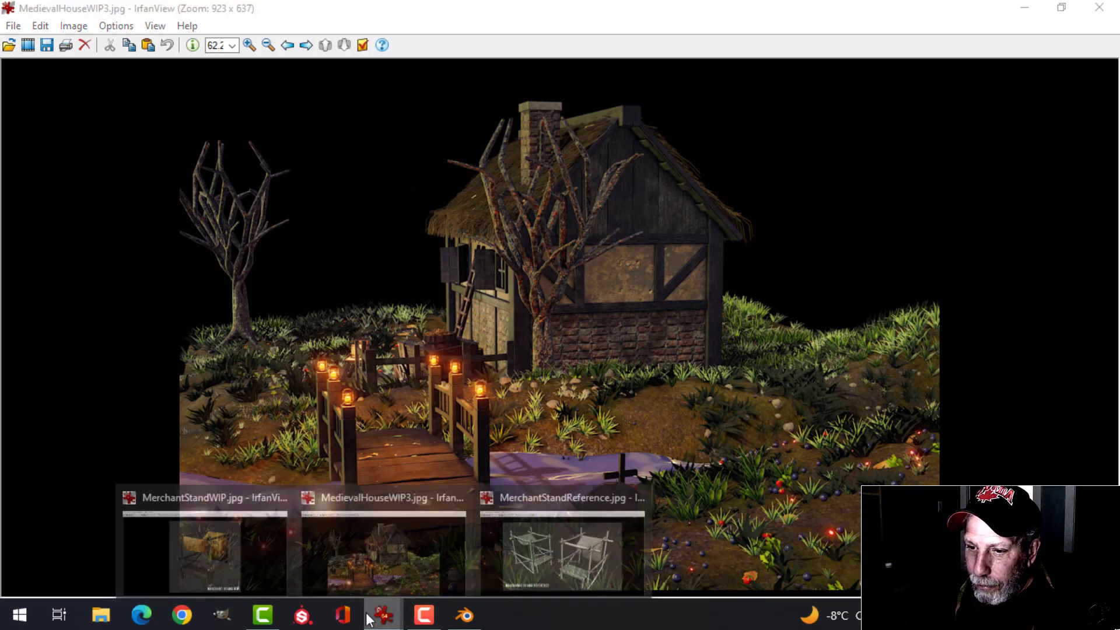
{"action": "left_click", "coordinate": [220, 567]}
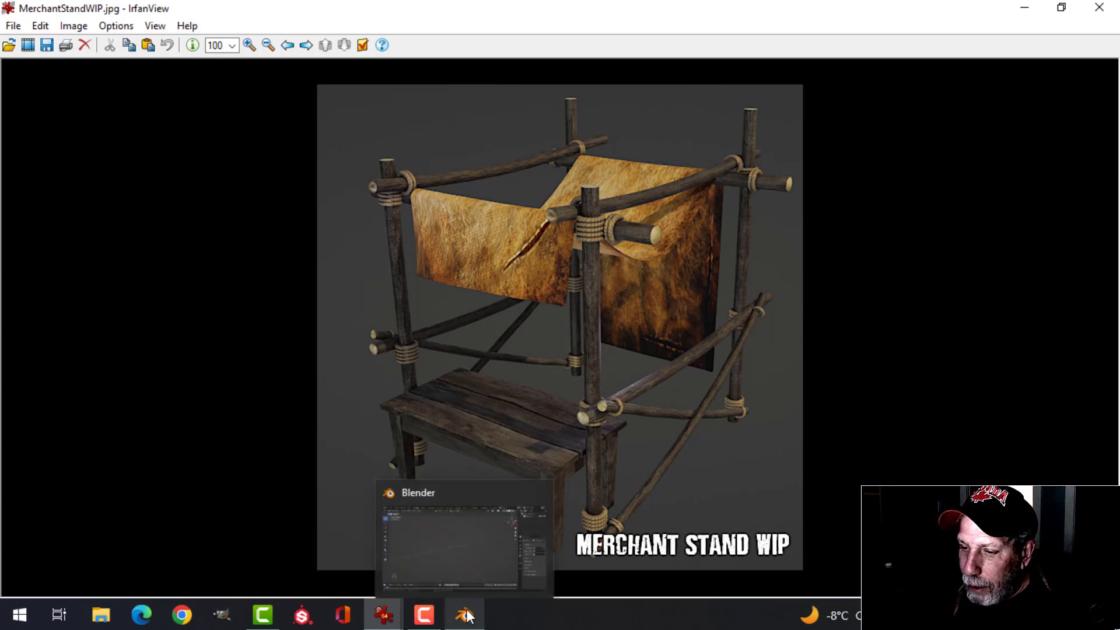
{"action": "mouse_move", "coordinate": [383, 614]}
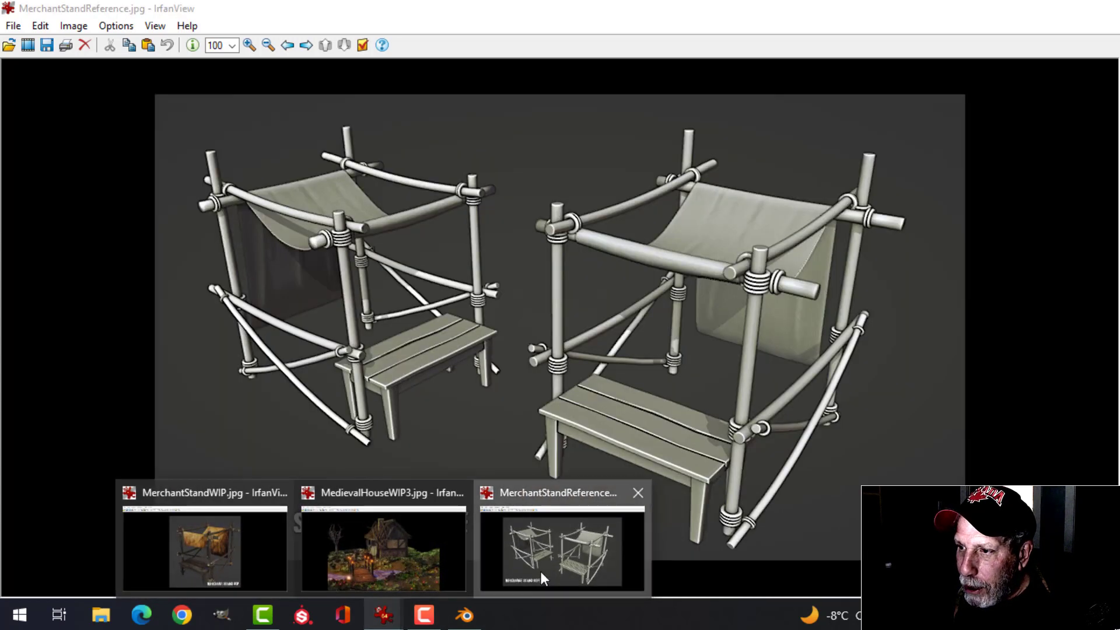
{"action": "left_click", "coordinate": [540, 573]}
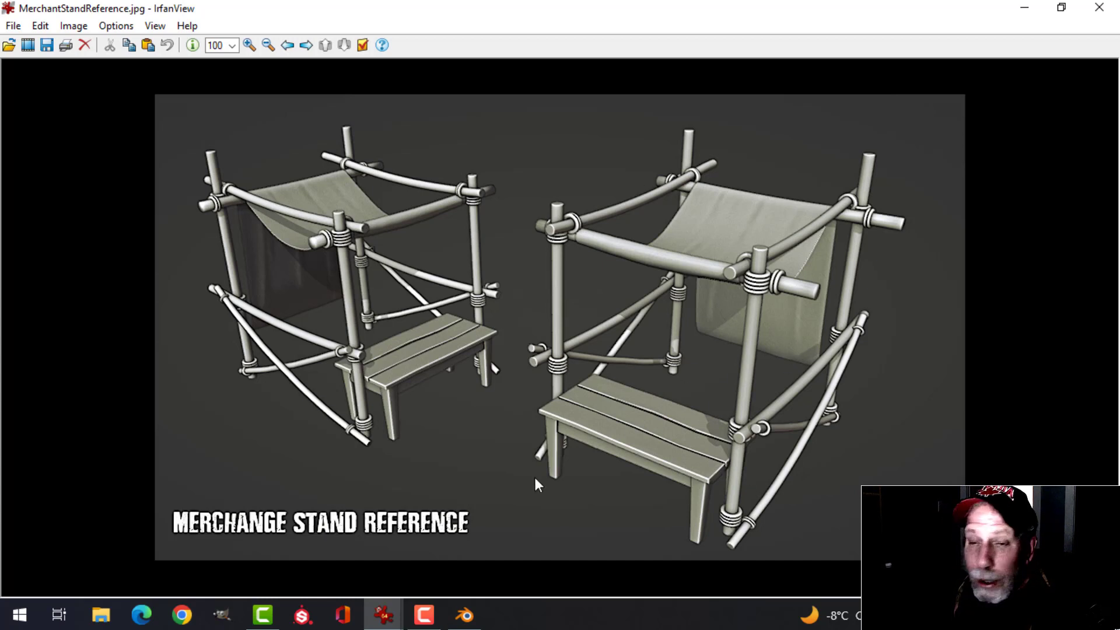
Switch to Blender and add a Path curve at the world origin.
{"action": "left_click", "coordinate": [465, 615]}
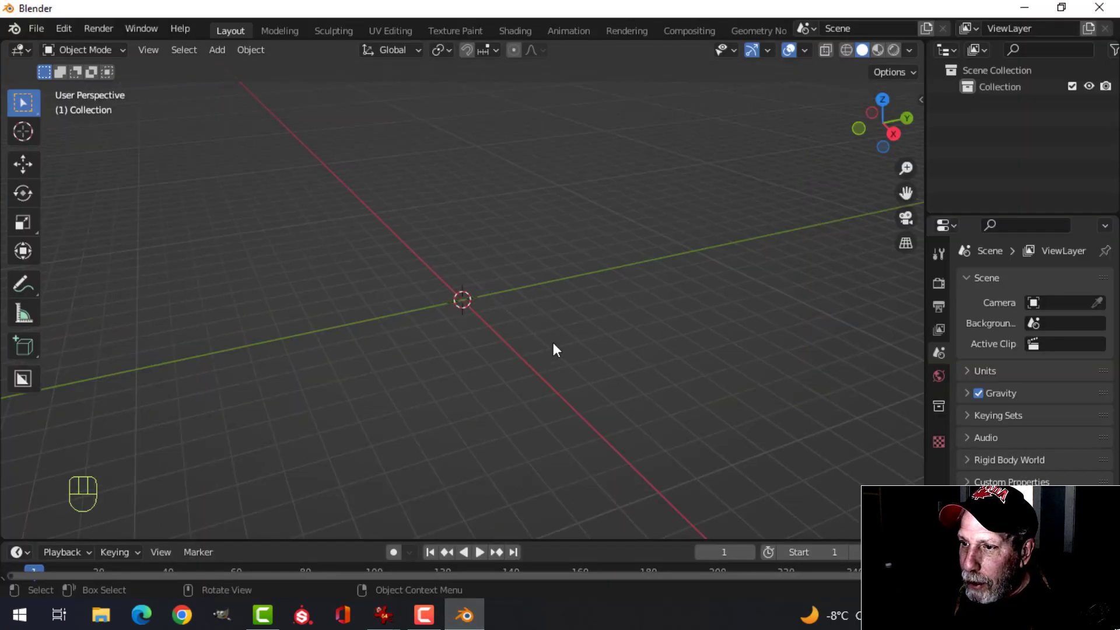
{"action": "middle_click_drag", "start_coordinate": [553, 343], "coordinate": [505, 328]}
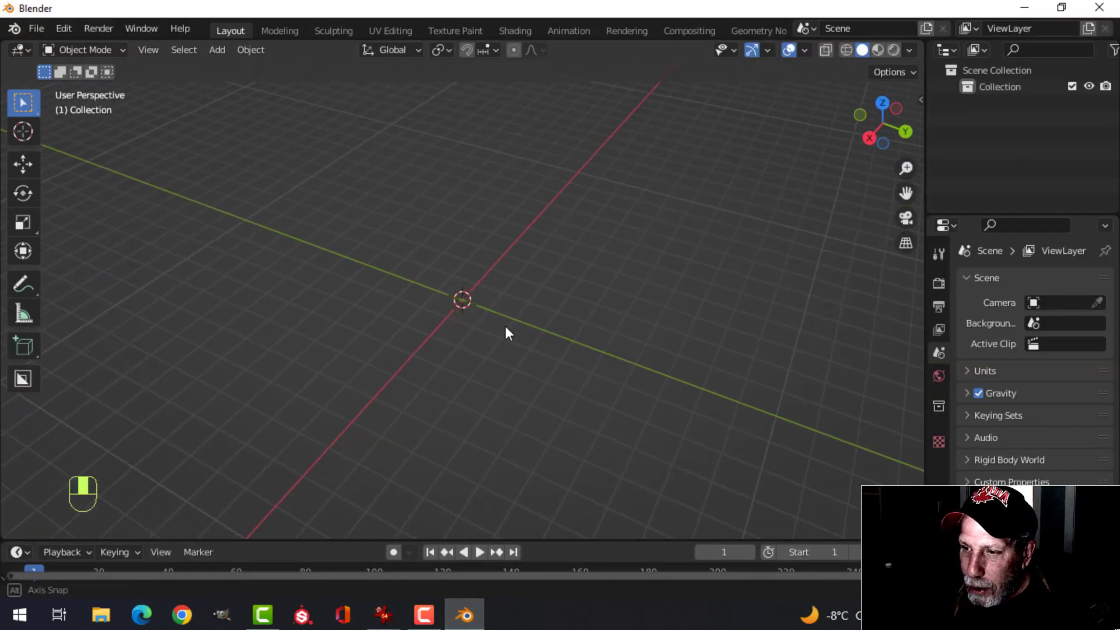
{"action": "key", "text": "shift+a"}
{"action": "mouse_move", "coordinate": [472, 272]}
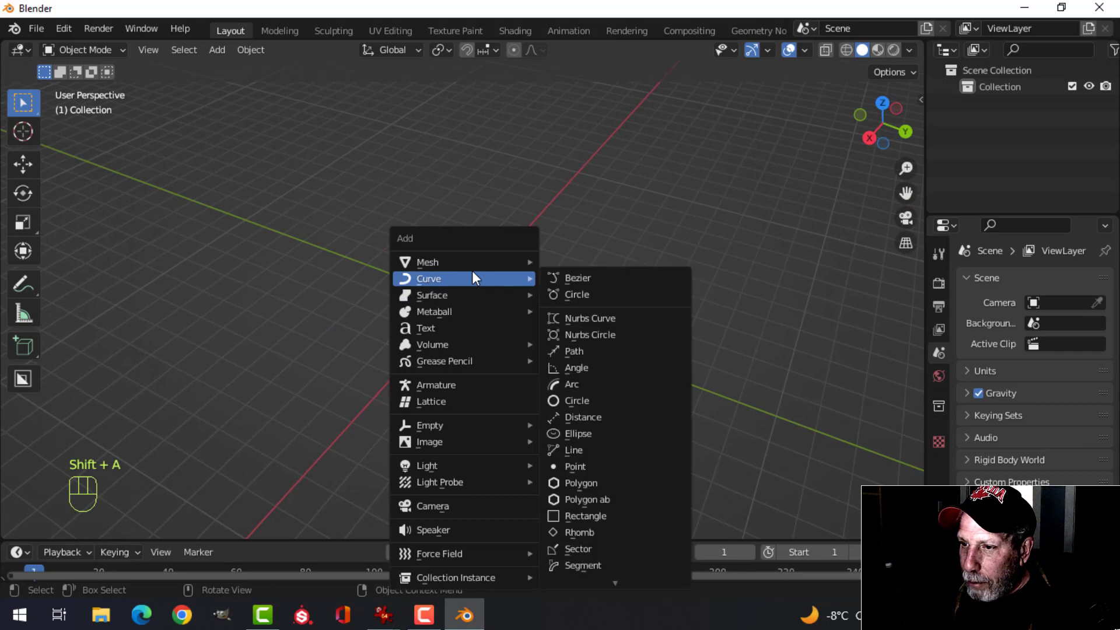
{"action": "left_click", "coordinate": [588, 352]}
{"action": "middle_click_drag", "start_coordinate": [635, 306], "coordinate": [556, 278]}
Stand the path upright by rotating its control points 90° about the Y axis in Edit Mode.
{"action": "key", "text": "Tab"}
{"action": "key", "text": "r"}
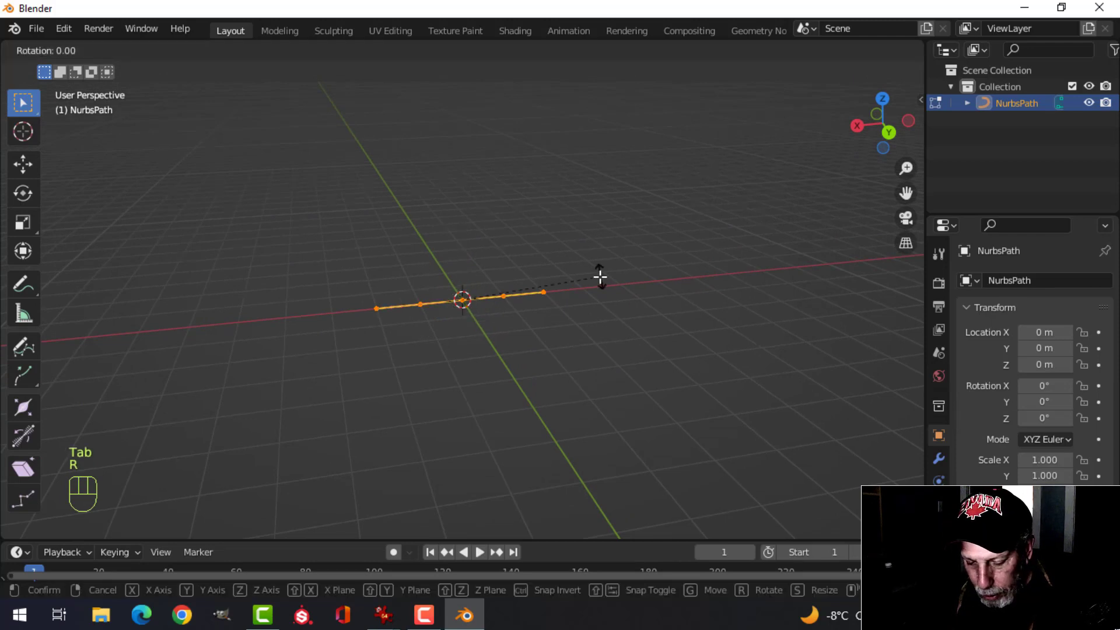
{"action": "key", "text": "y"}
{"action": "key", "text": "9"}
{"action": "key", "text": "0"}
{"action": "left_click", "coordinate": [600, 276]}
In front view, move the upright path to the negative X side of the origin with its lower end near ground level.
{"action": "key", "text": "KP_1"}
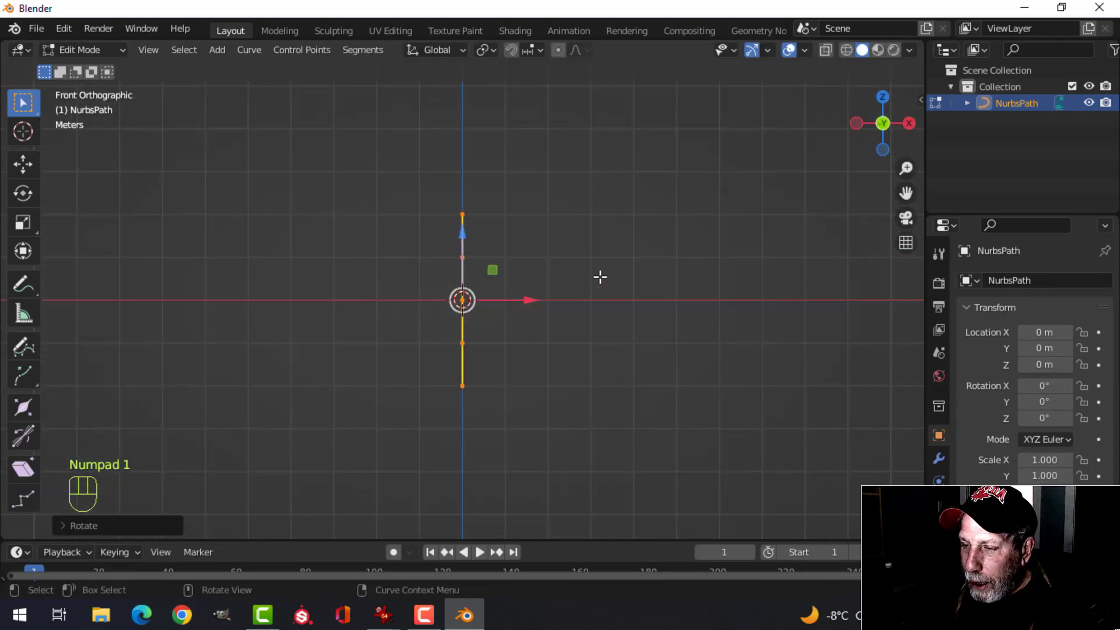
{"action": "key", "text": "g"}
{"action": "left_click", "coordinate": [538, 188]}
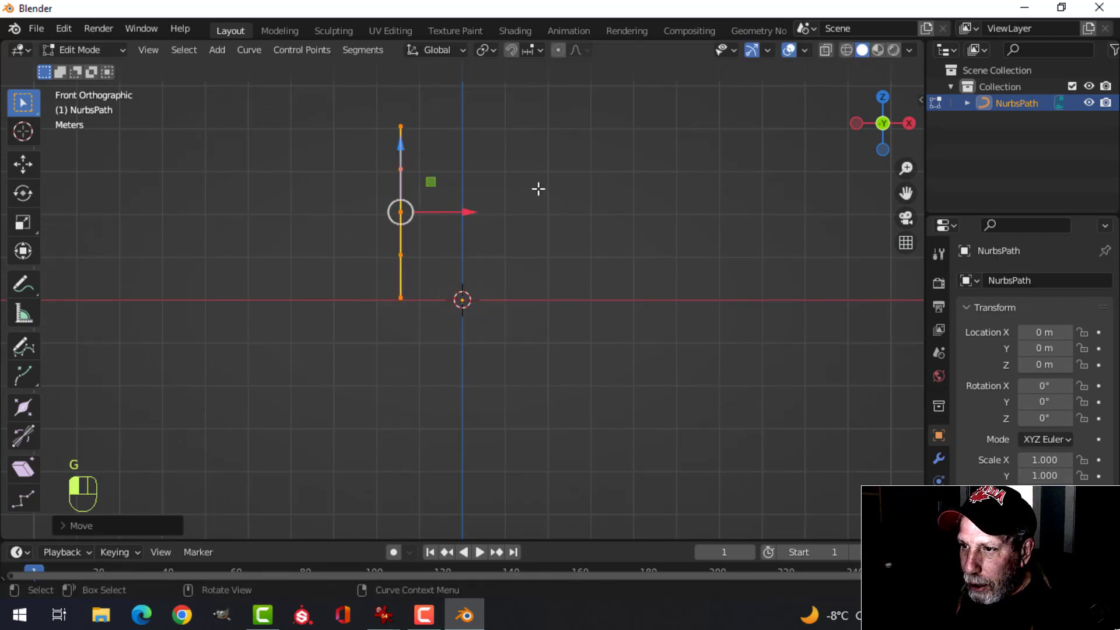
Add a Mirror modifier on the X axis to the path to create the opposite post.
{"action": "left_click", "coordinate": [938, 459]}
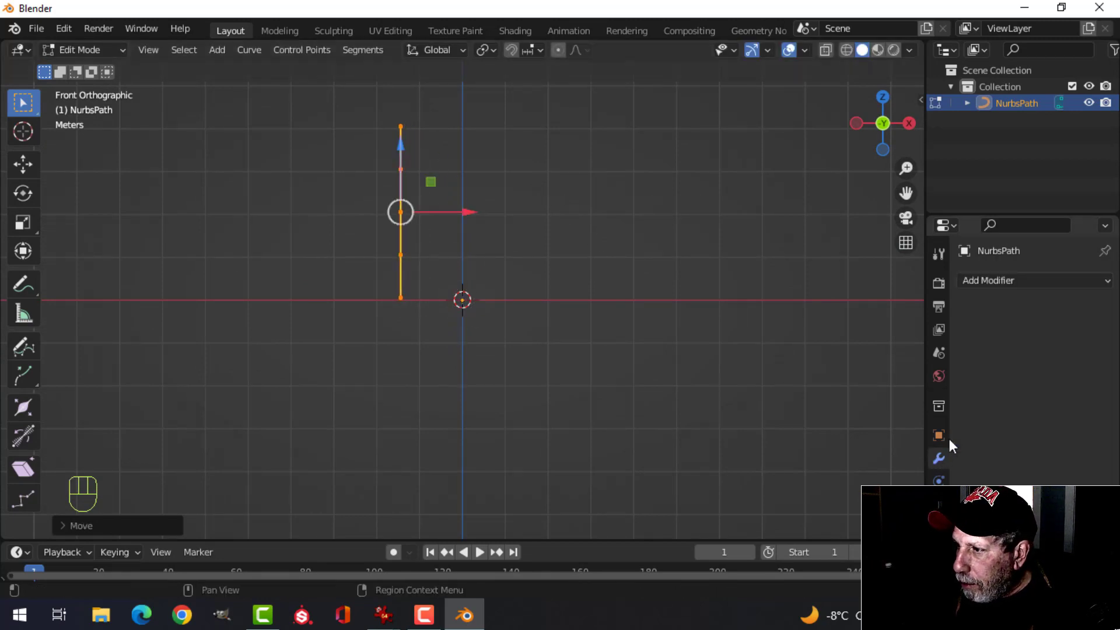
{"action": "left_click", "coordinate": [1000, 289]}
{"action": "left_click", "coordinate": [866, 451]}
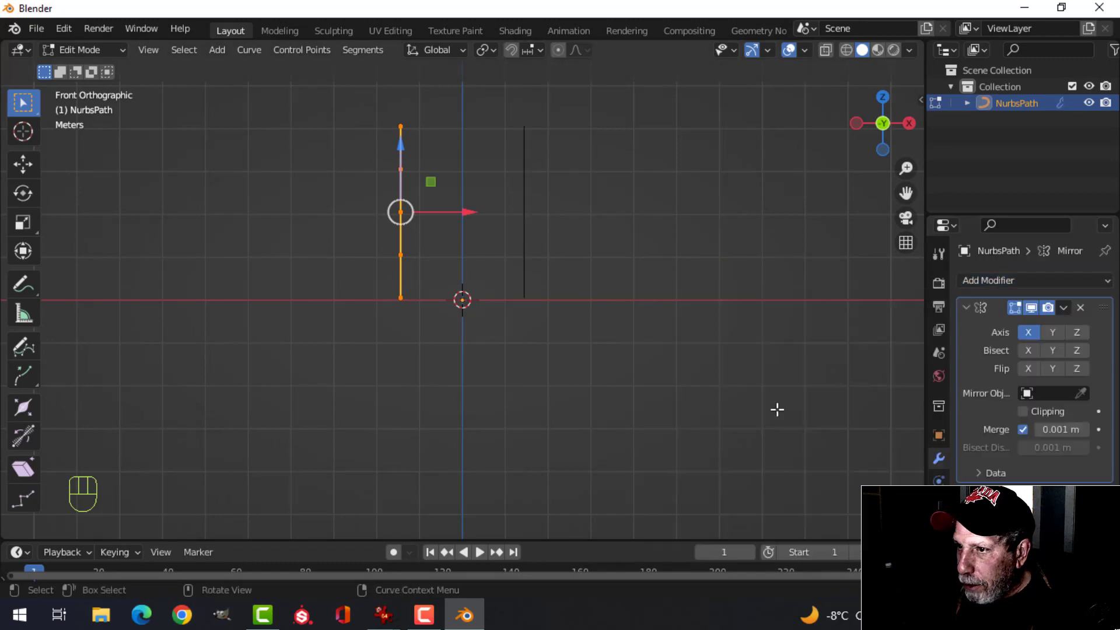
{"action": "middle_click_drag", "start_coordinate": [777, 410], "coordinate": [480, 325]}
{"action": "key", "text": "Tab"}
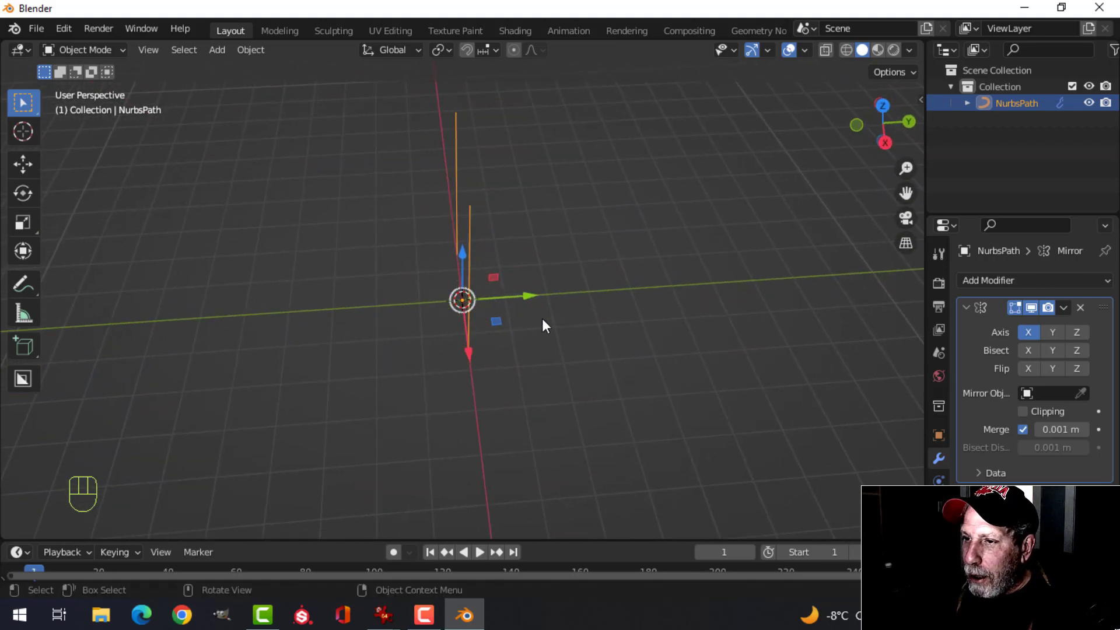
Duplicate the upright path in Edit Mode and move the copy along positive Y to form the rear posts.
{"action": "key", "text": "Tab"}
{"action": "middle_click_drag", "start_coordinate": [575, 315], "coordinate": [553, 315]}
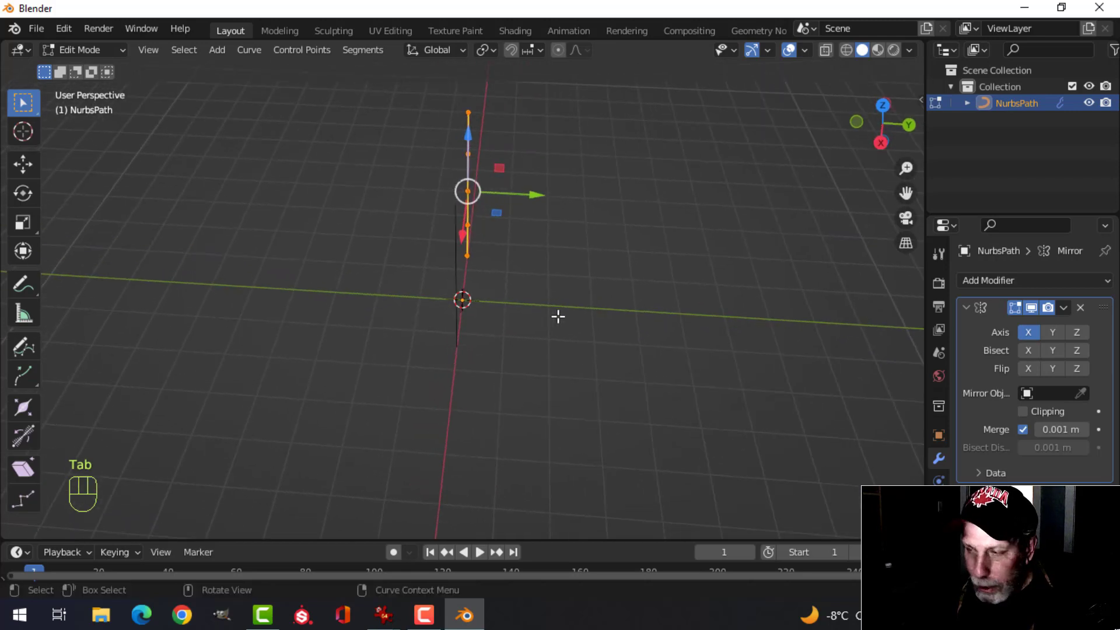
{"action": "key", "text": "shift+d"}
{"action": "right_click", "coordinate": [557, 315]}
{"action": "key", "text": "shift+d"}
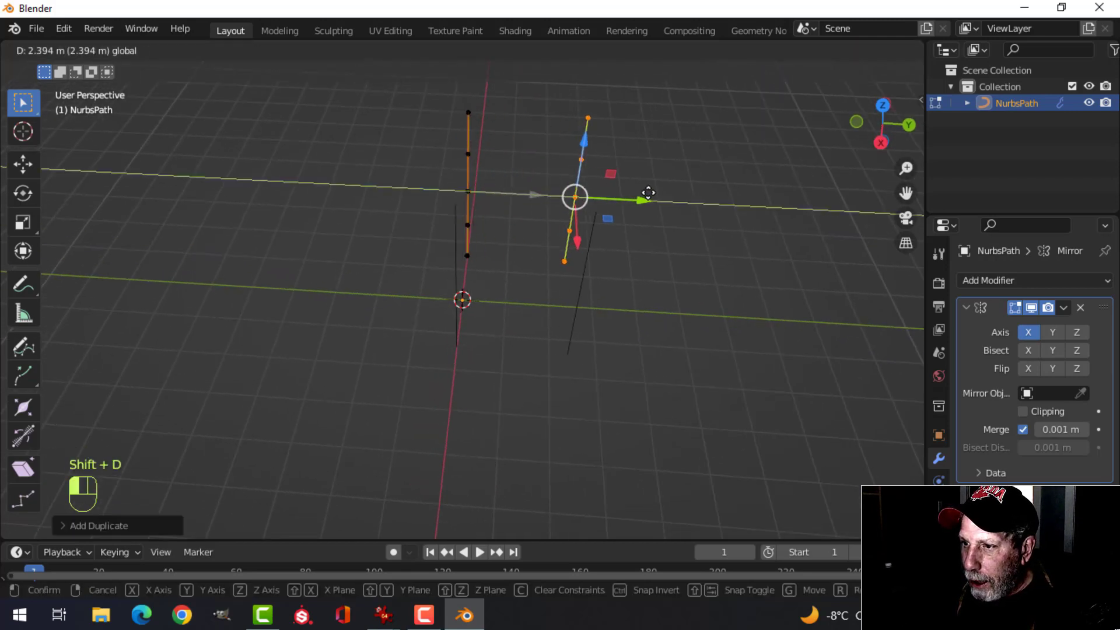
{"action": "left_click_drag", "start_coordinate": [672, 191], "coordinate": [675, 191]}
{"action": "middle_click_drag", "start_coordinate": [601, 213], "coordinate": [677, 222]}
{"action": "key", "text": "Tab"}
Raise the top control point of the rear path along Z to make the rear posts taller.
{"action": "middle_click_drag", "start_coordinate": [561, 244], "coordinate": [501, 181]}
{"action": "key", "text": "Tab"}
{"action": "left_click", "coordinate": [455, 140]}
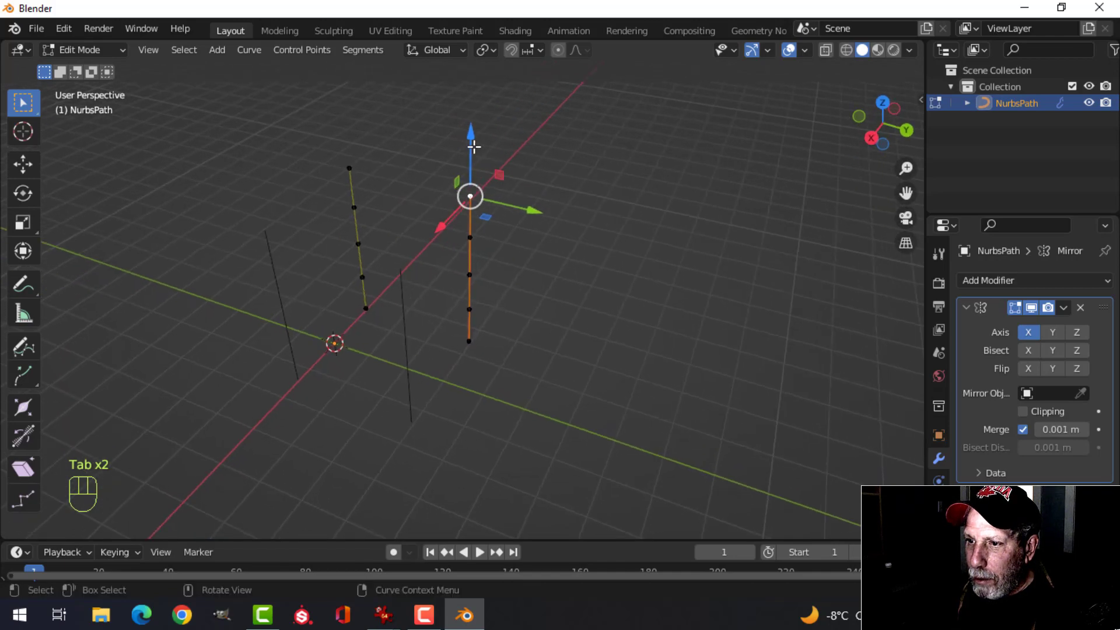
{"action": "left_click_drag", "start_coordinate": [474, 147], "coordinate": [470, 105]}
{"action": "middle_click_drag", "start_coordinate": [470, 105], "coordinate": [559, 245]}
{"action": "key", "text": "Tab"}
{"action": "key", "text": "KP_1"}
Give the curve a round bevel with a depth of about 0.071 m to thicken the four posts.
{"action": "left_click", "coordinate": [939, 526]}
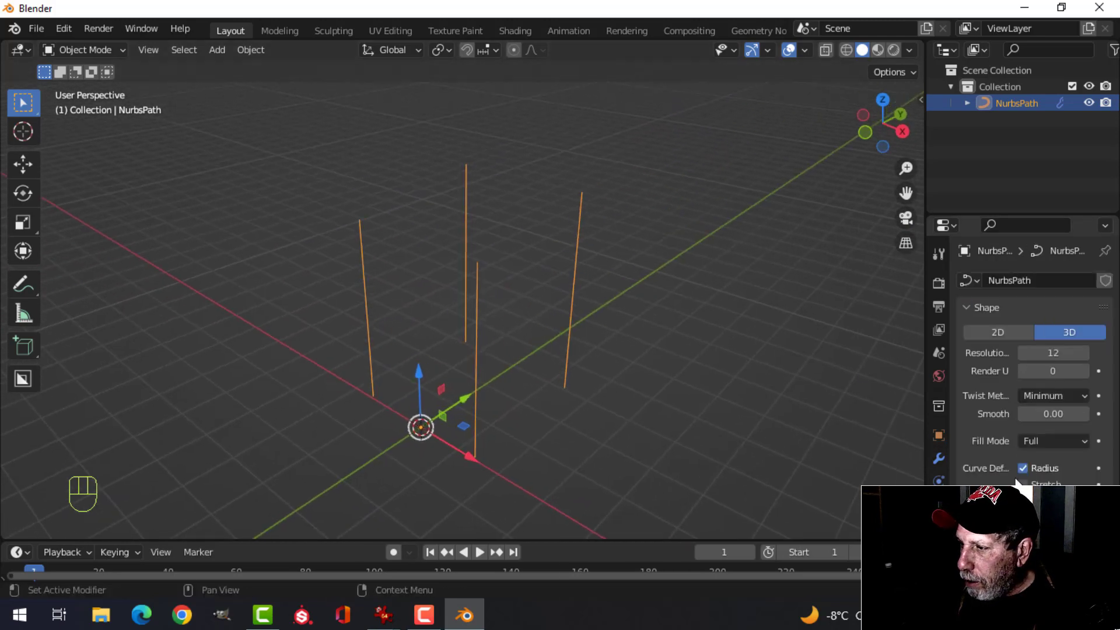
{"action": "scroll", "coordinate": [1017, 472], "scroll_direction": "down", "scroll_amount": 5}
{"action": "left_click", "coordinate": [972, 401]}
{"action": "scroll", "coordinate": [1015, 432], "scroll_direction": "down", "scroll_amount": 4}
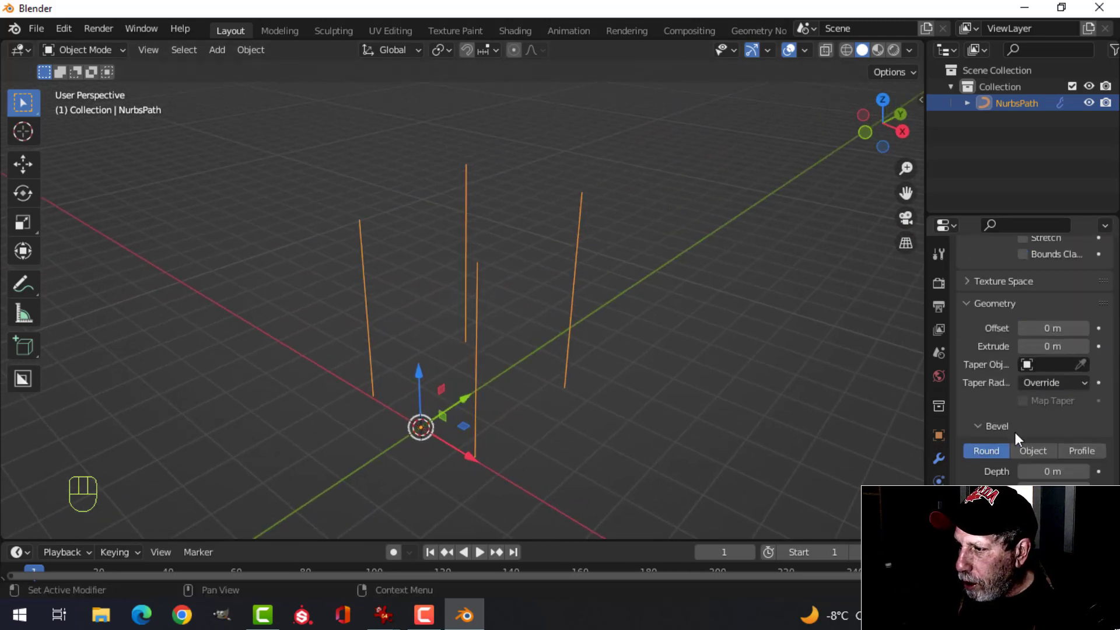
{"action": "scroll", "coordinate": [1015, 433], "scroll_direction": "down", "scroll_amount": 4}
{"action": "left_click_drag", "start_coordinate": [1044, 372], "coordinate": [1084, 372], "text": "shift"}
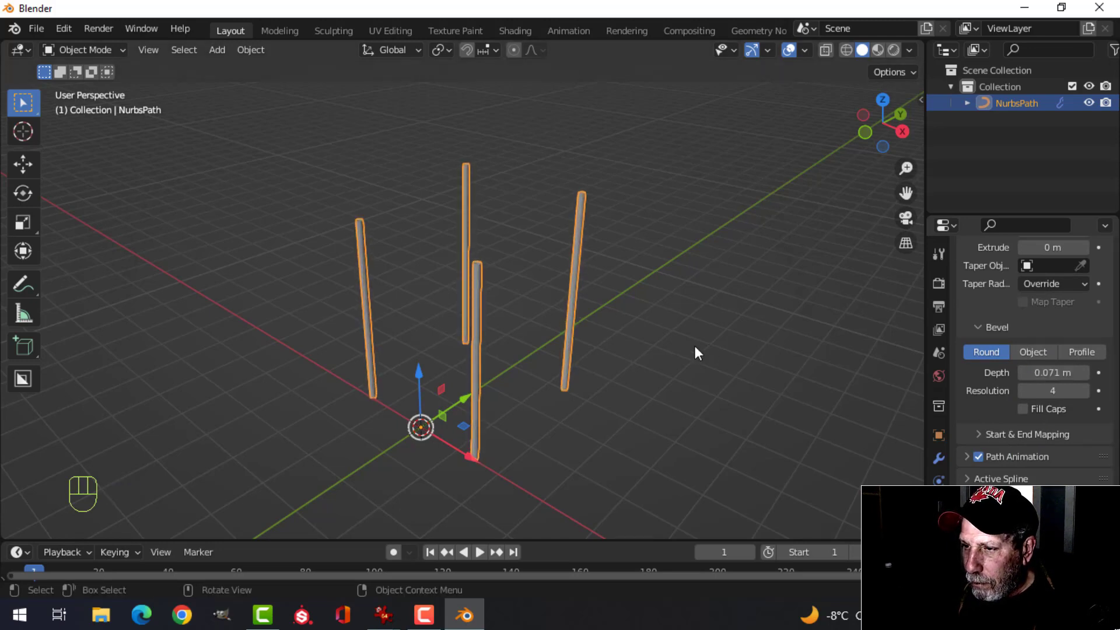
{"action": "middle_click_drag", "start_coordinate": [715, 356], "coordinate": [680, 362]}
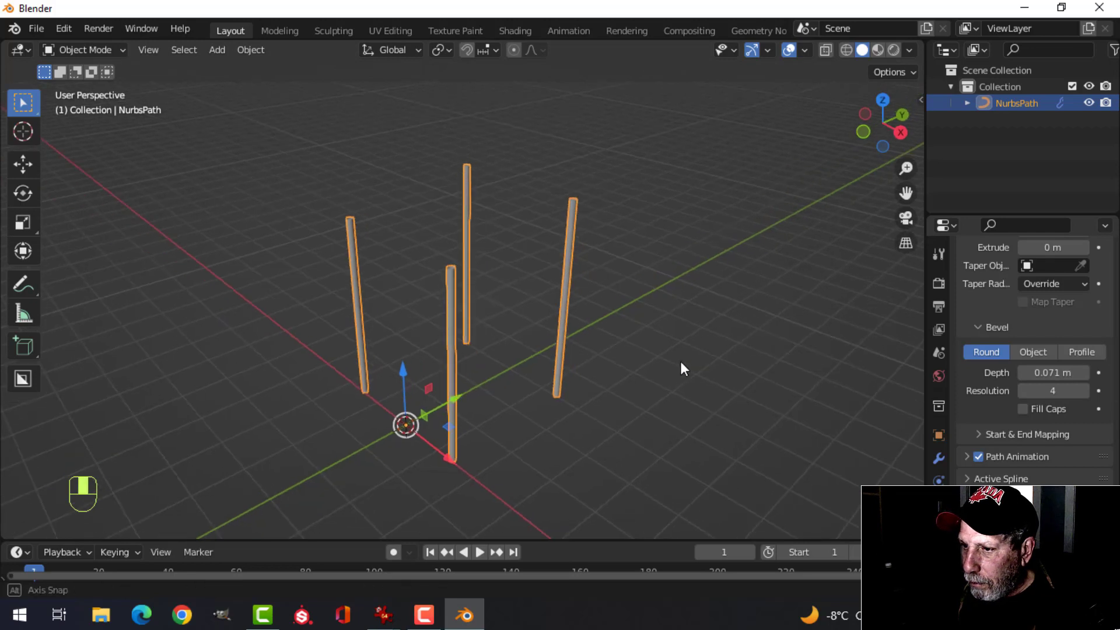
Set the curve's bevel depth to 0.08 m and deselect the posts.
{"action": "left_click", "coordinate": [1053, 372]}
{"action": "type", "text": "0.08"}
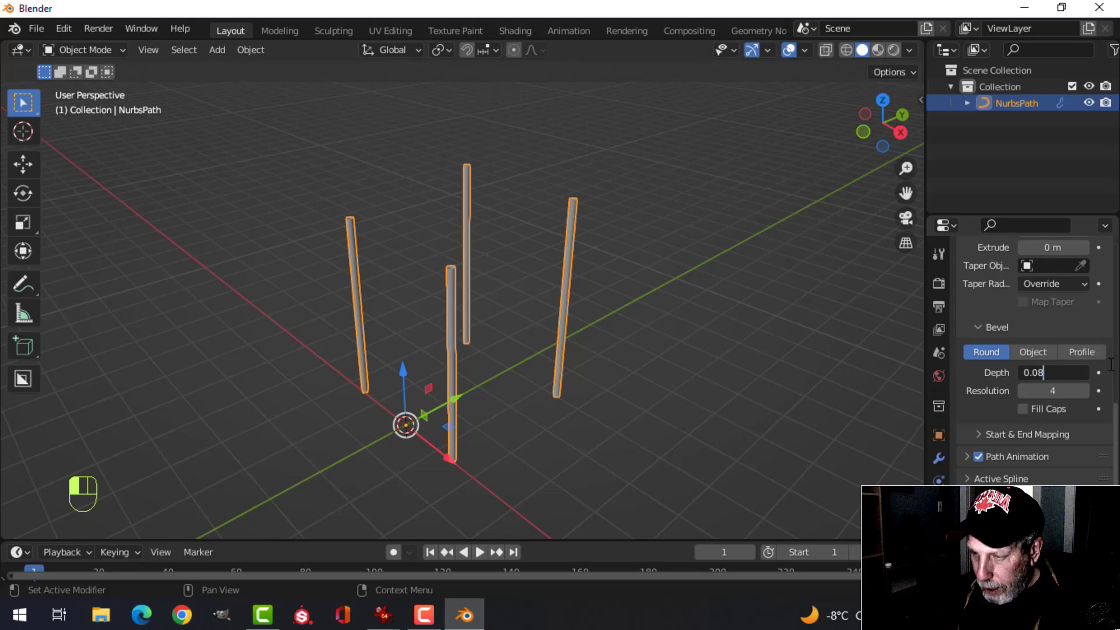
{"action": "key", "text": "Return"}
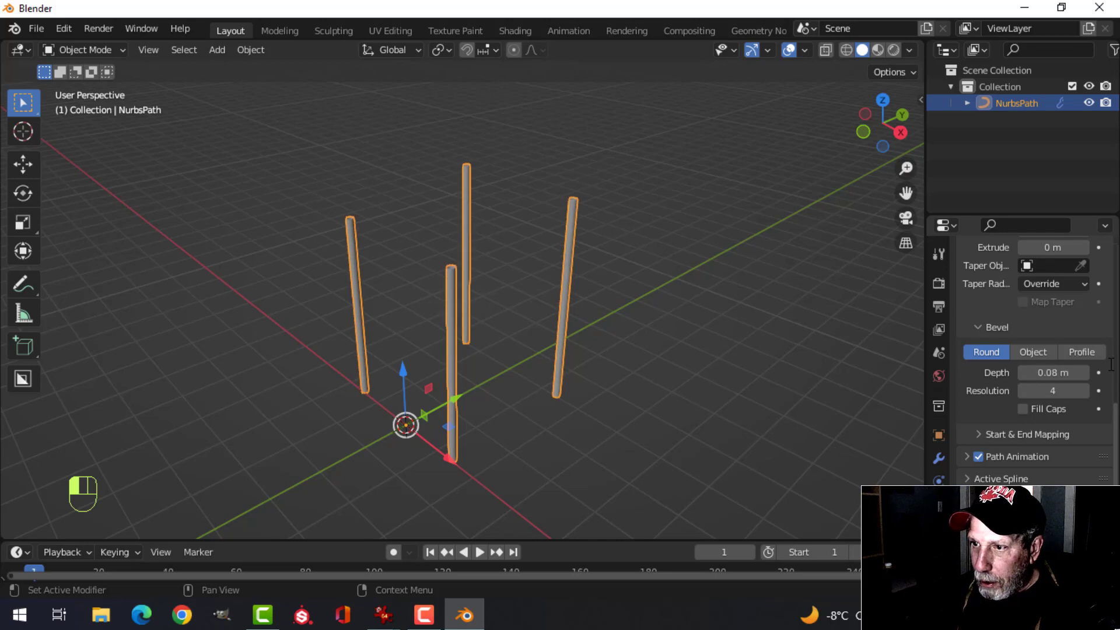
{"action": "key", "text": "alt+a"}
{"action": "scroll", "coordinate": [598, 307], "scroll_direction": "up", "scroll_amount": 3}
{"action": "scroll", "coordinate": [590, 309], "scroll_direction": "down", "scroll_amount": 4}
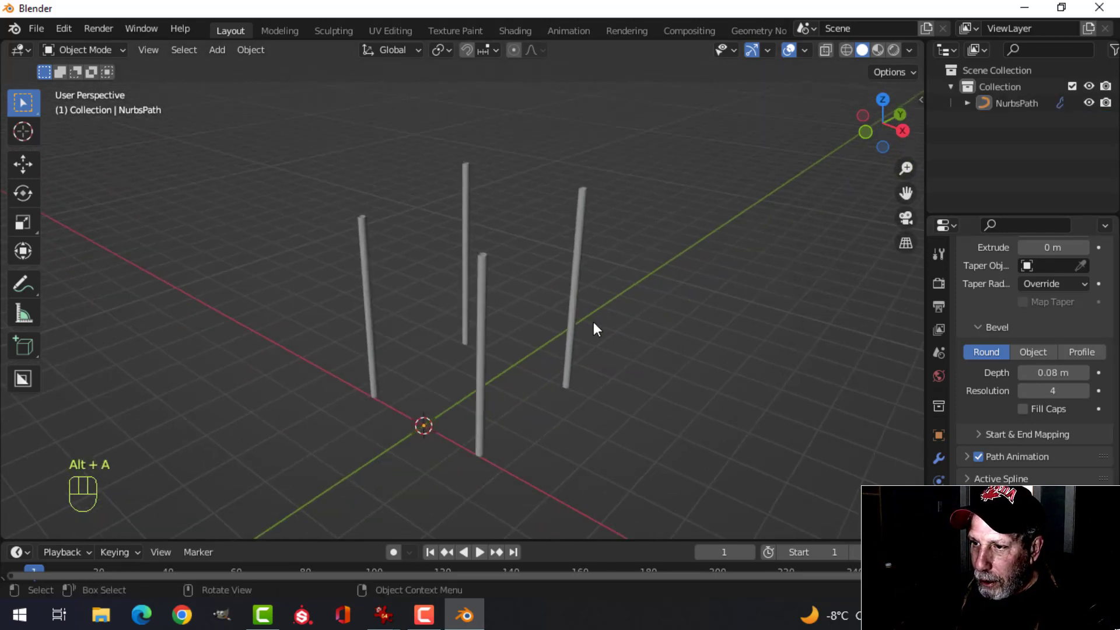
Compare the four posts with the frame in the MerchantStandReference image and return to Blender.
{"action": "mouse_move", "coordinate": [407, 613]}
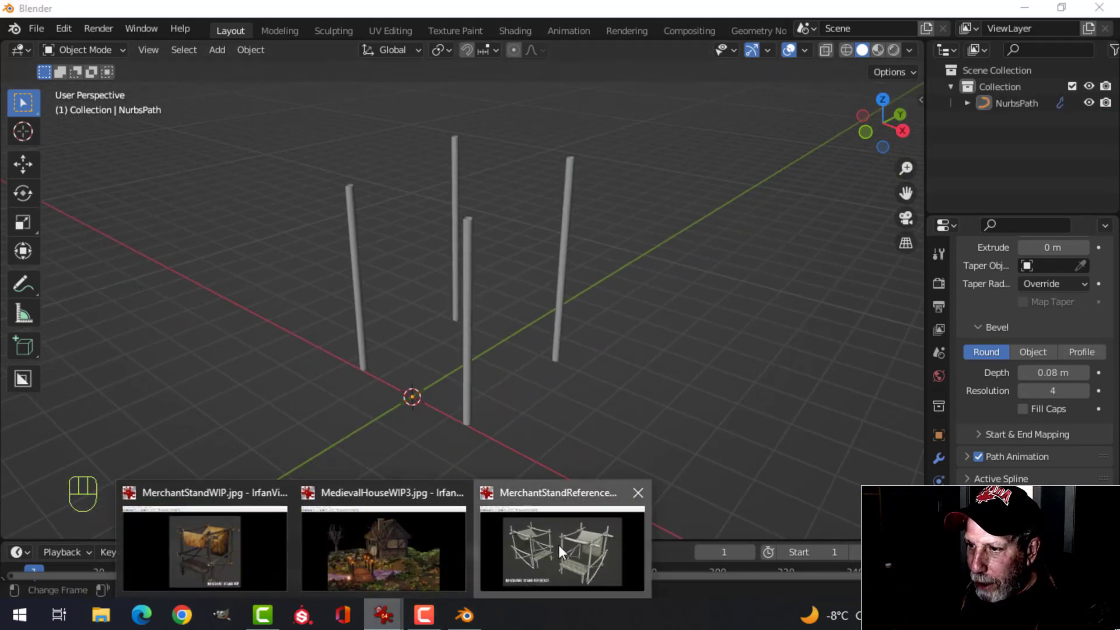
{"action": "left_click", "coordinate": [562, 548]}
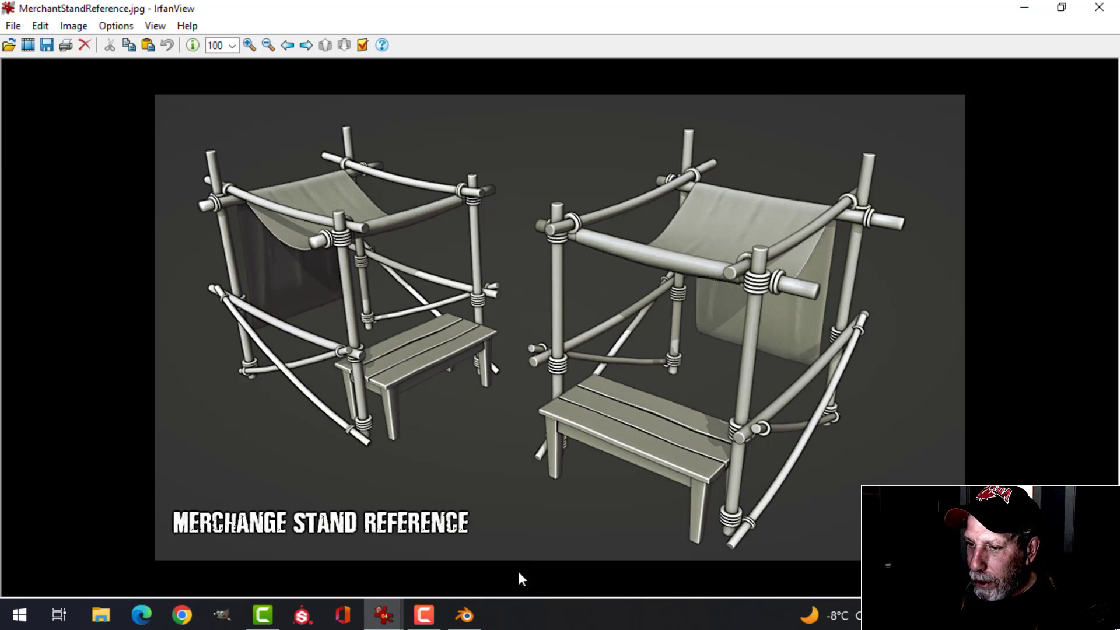
{"action": "left_click", "coordinate": [465, 615]}
{"action": "middle_click_drag", "start_coordinate": [582, 328], "coordinate": [626, 293]}
{"action": "middle_click_drag", "start_coordinate": [540, 252], "coordinate": [534, 283]}
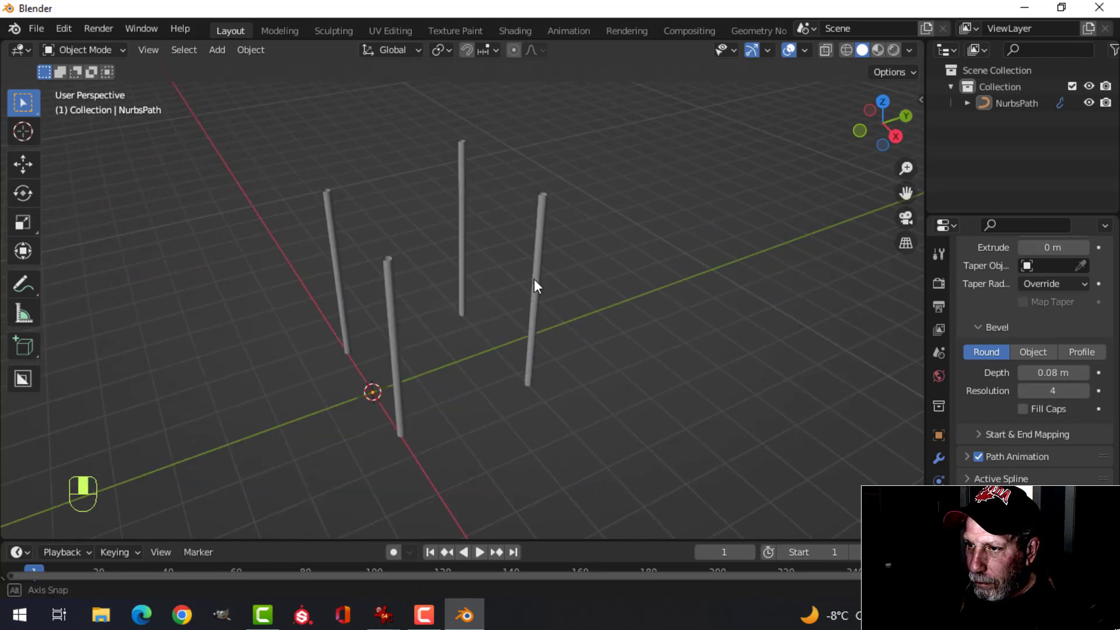
{"action": "mouse_move", "coordinate": [384, 615]}
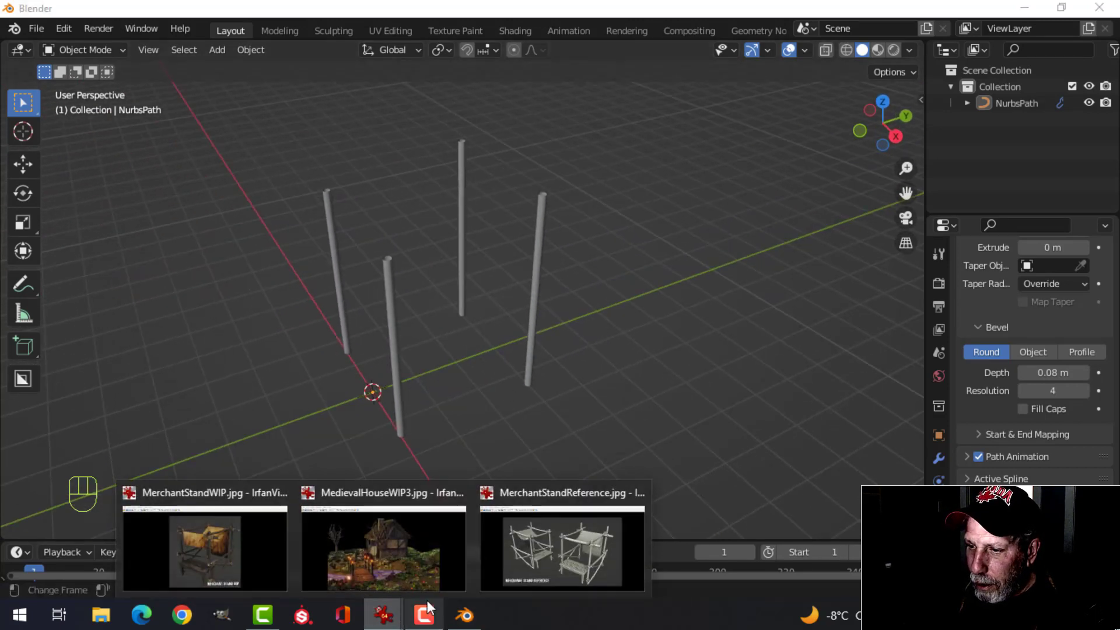
{"action": "left_click", "coordinate": [590, 553]}
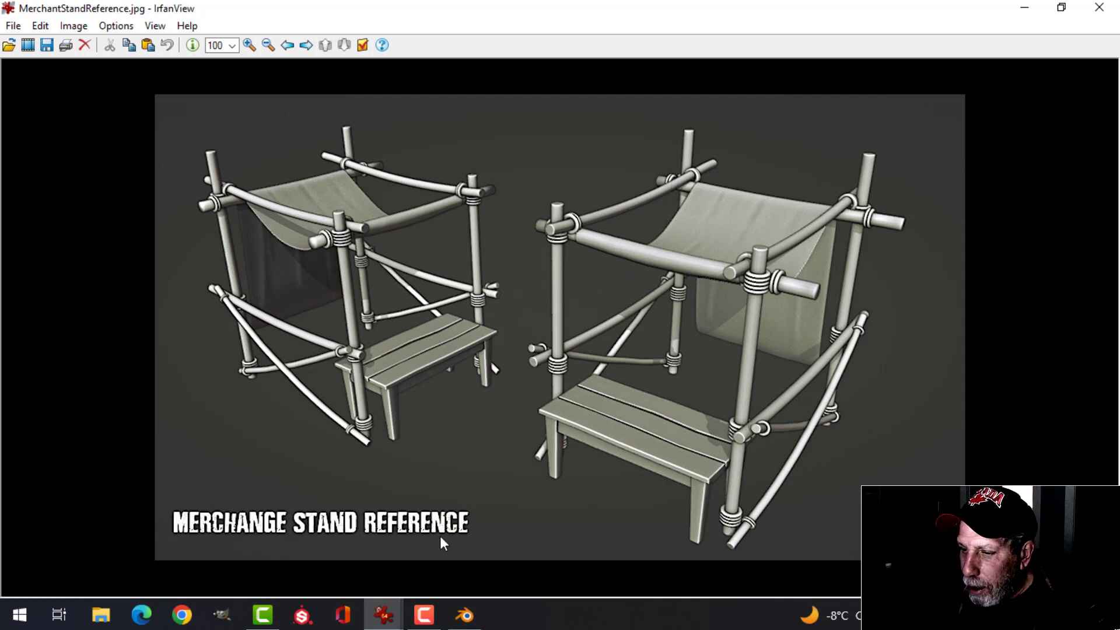
{"action": "left_click", "coordinate": [464, 615]}
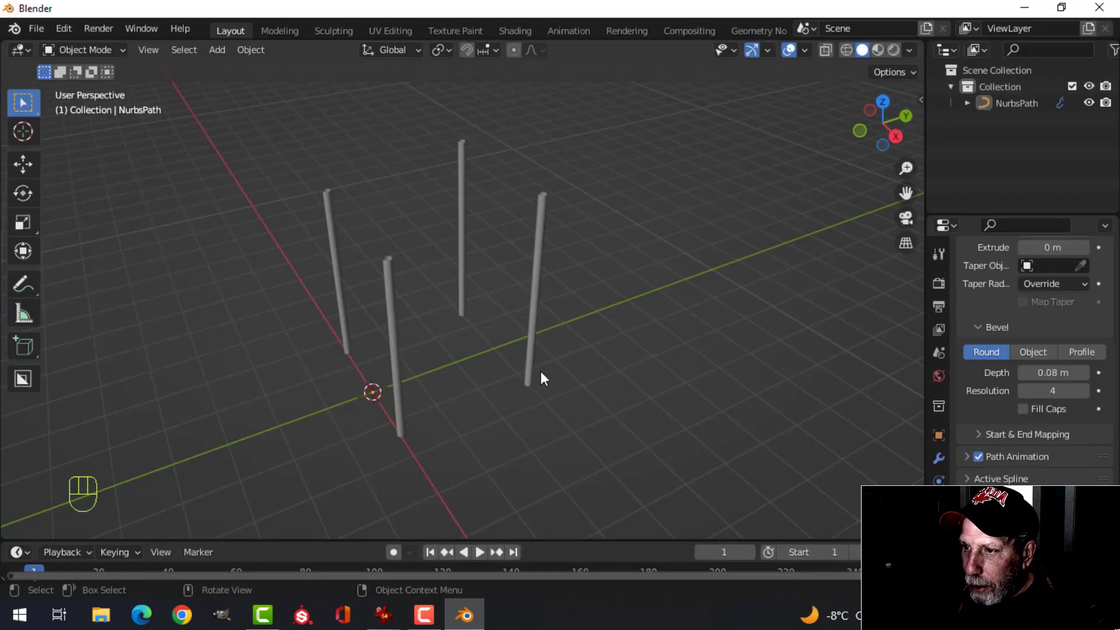
Try to apply the Mirror modifier to the posts curve.
{"action": "left_click", "coordinate": [390, 288]}
{"action": "key", "text": "Tab"}
{"action": "middle_click_drag", "start_coordinate": [423, 321], "coordinate": [449, 305]}
{"action": "key", "text": "Tab"}
{"action": "middle_click_drag", "start_coordinate": [518, 285], "coordinate": [552, 285]}
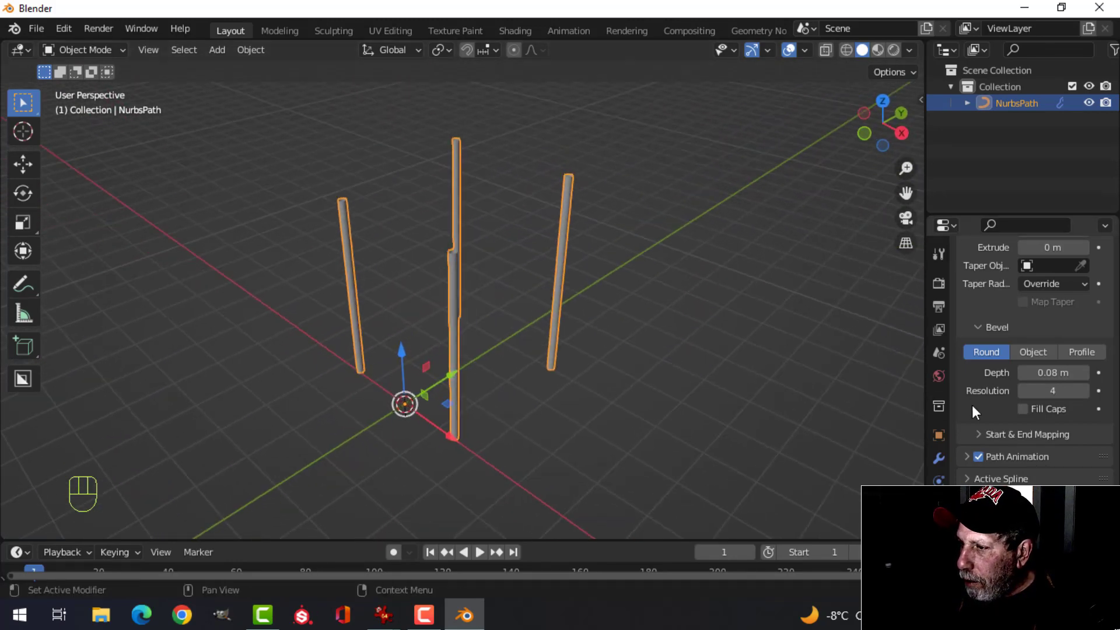
{"action": "left_click", "coordinate": [939, 458]}
{"action": "key", "text": "ctrl+a"}
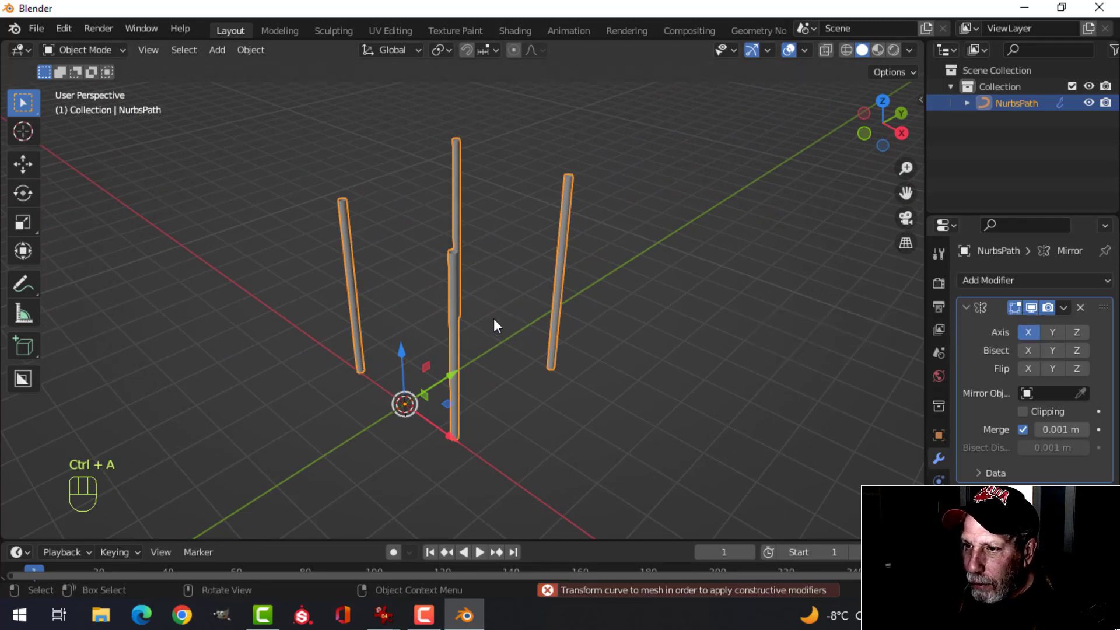
Select all control points of the front post on the negative X side and duplicate them in place.
{"action": "key", "text": "Tab"}
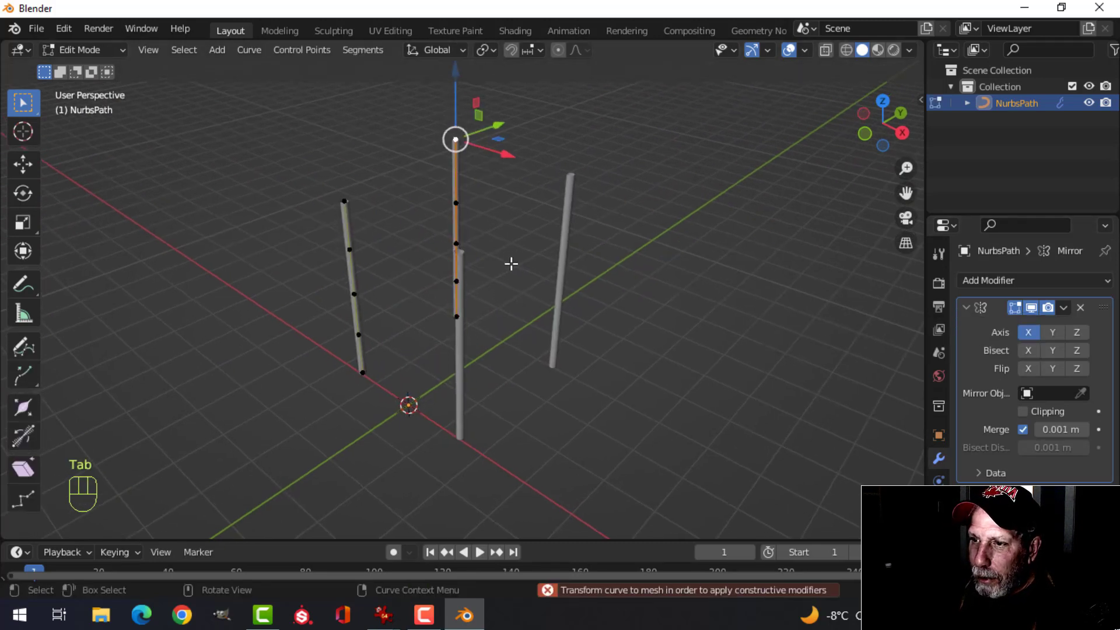
{"action": "key", "text": "a"}
{"action": "middle_click_drag", "start_coordinate": [511, 263], "coordinate": [515, 274]}
{"action": "key", "text": "alt+a"}
{"action": "left_click", "coordinate": [358, 212]}
{"action": "left_click", "coordinate": [376, 380], "text": "shift"}
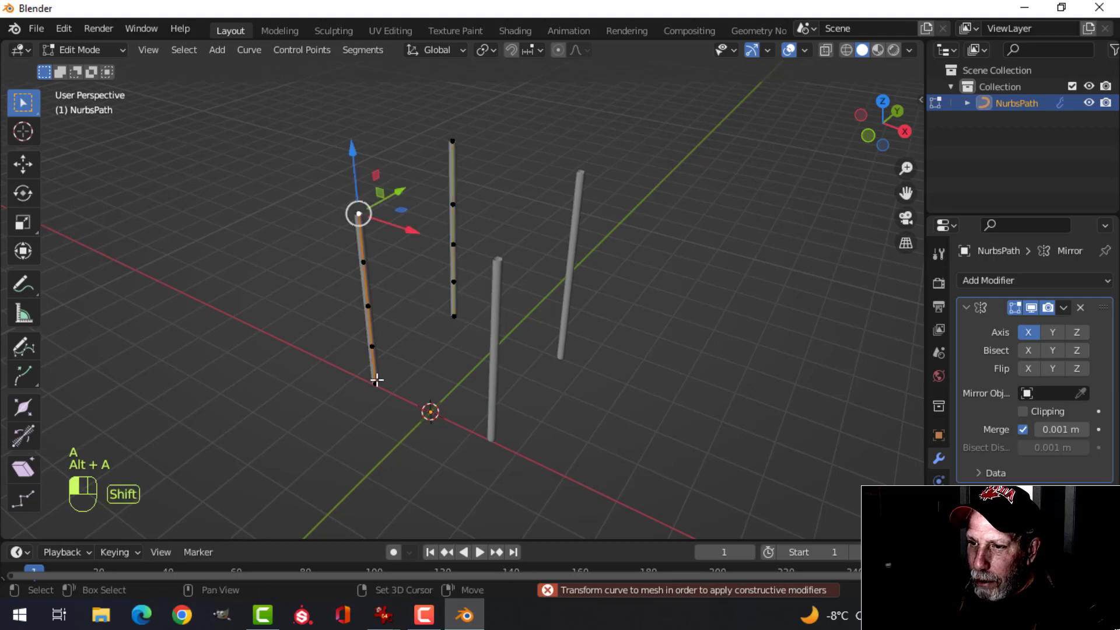
{"action": "key", "text": "alt+a"}
{"action": "left_click_drag", "start_coordinate": [328, 177], "coordinate": [395, 434]}
{"action": "middle_click_drag", "start_coordinate": [453, 384], "coordinate": [468, 385]}
{"action": "key", "text": "shift+d"}
{"action": "right_click", "coordinate": [453, 343]}
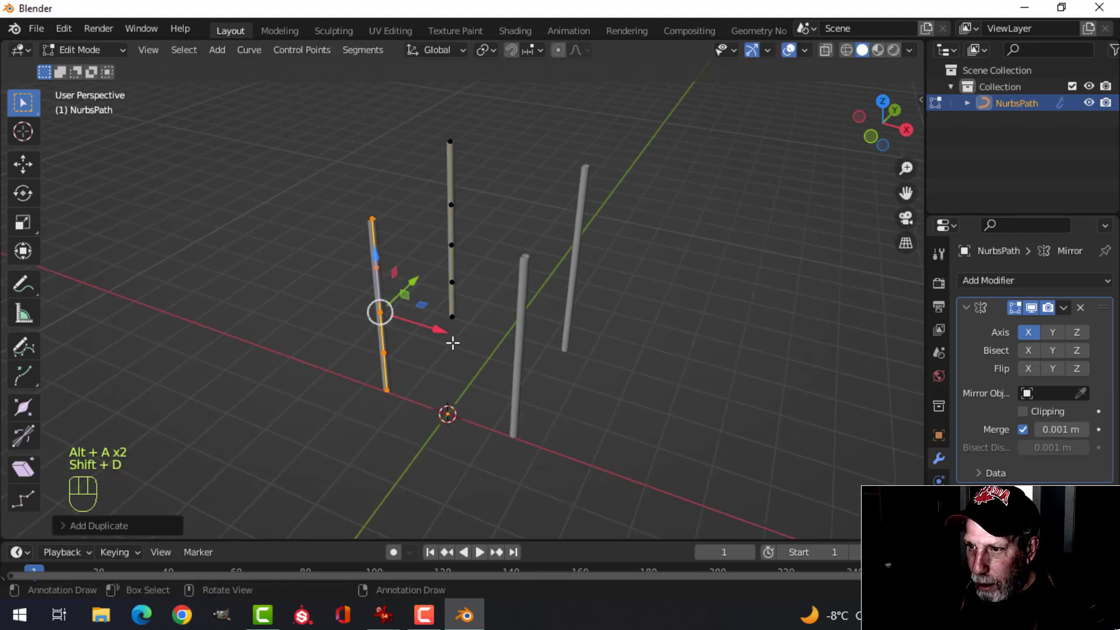
Move the duplicated post along X toward the centre and rotate it 90° about Y to make a horizontal crossbar.
{"action": "left_click_drag", "start_coordinate": [440, 325], "coordinate": [484, 333]}
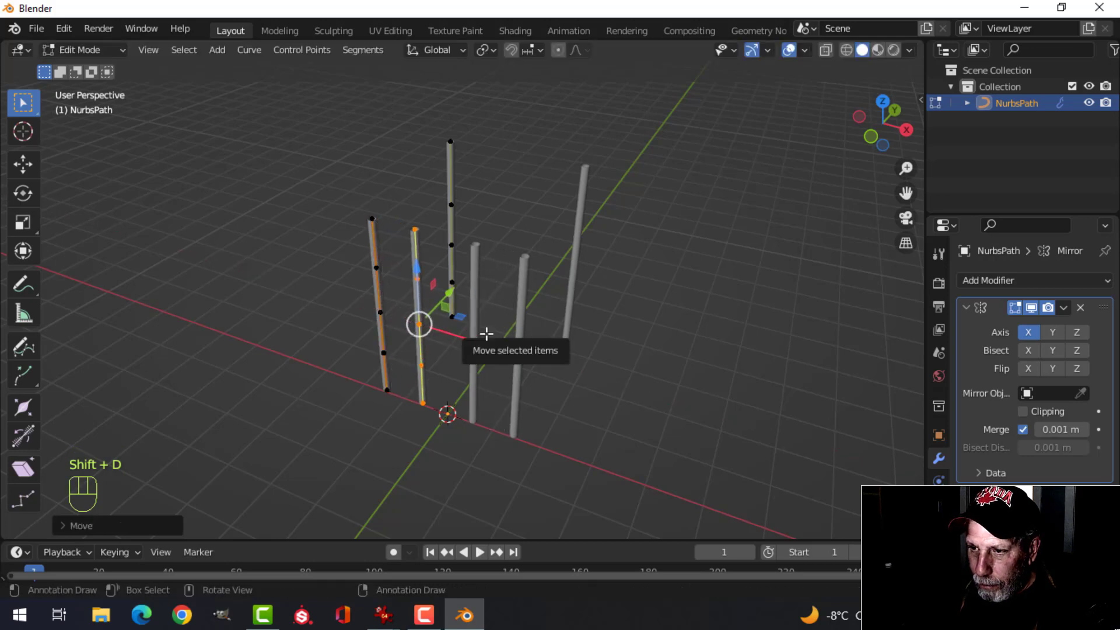
{"action": "key", "text": "r"}
{"action": "key", "text": "y"}
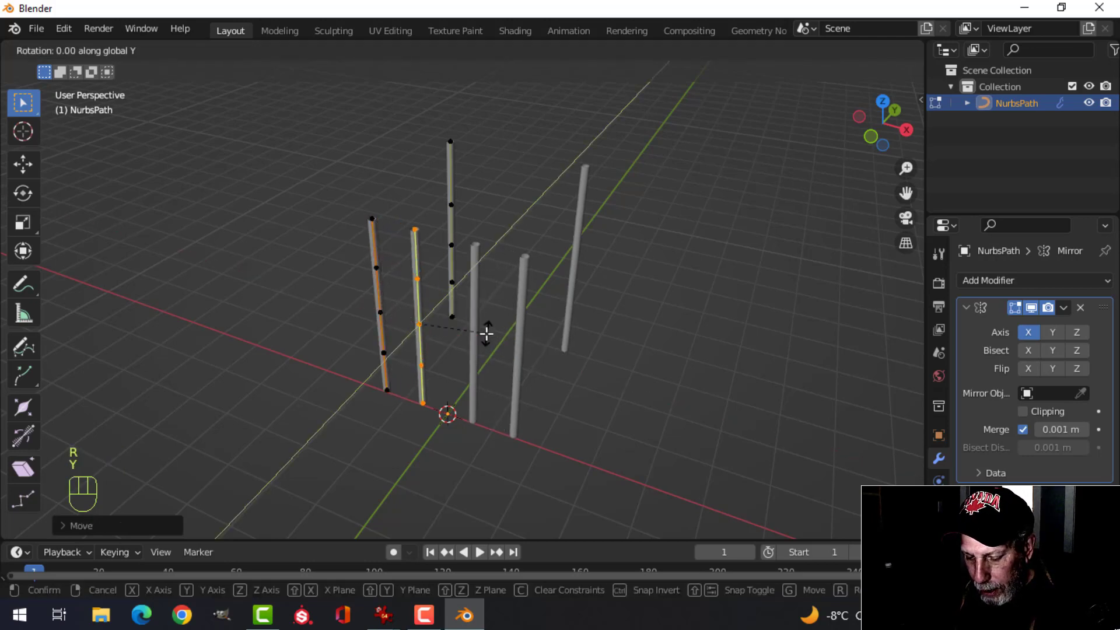
{"action": "key", "text": "9"}
{"action": "key", "text": "0"}
{"action": "left_click", "coordinate": [487, 333]}
{"action": "key", "text": "Tab"}
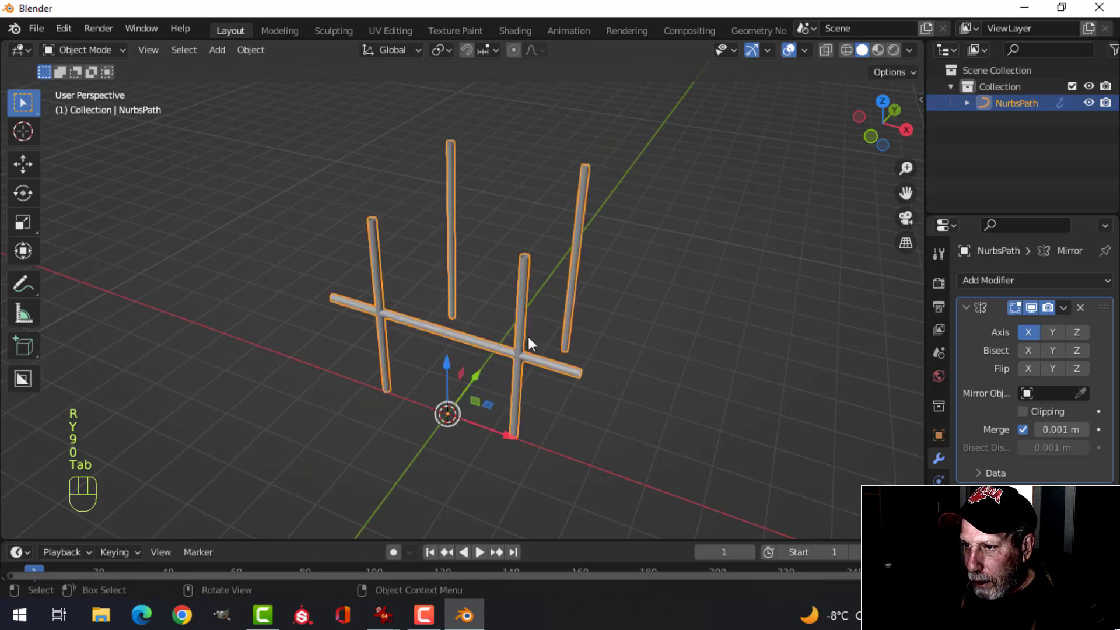
Separate the horizontal crossbar from the posts curve into its own object.
{"action": "key", "text": "Tab"}
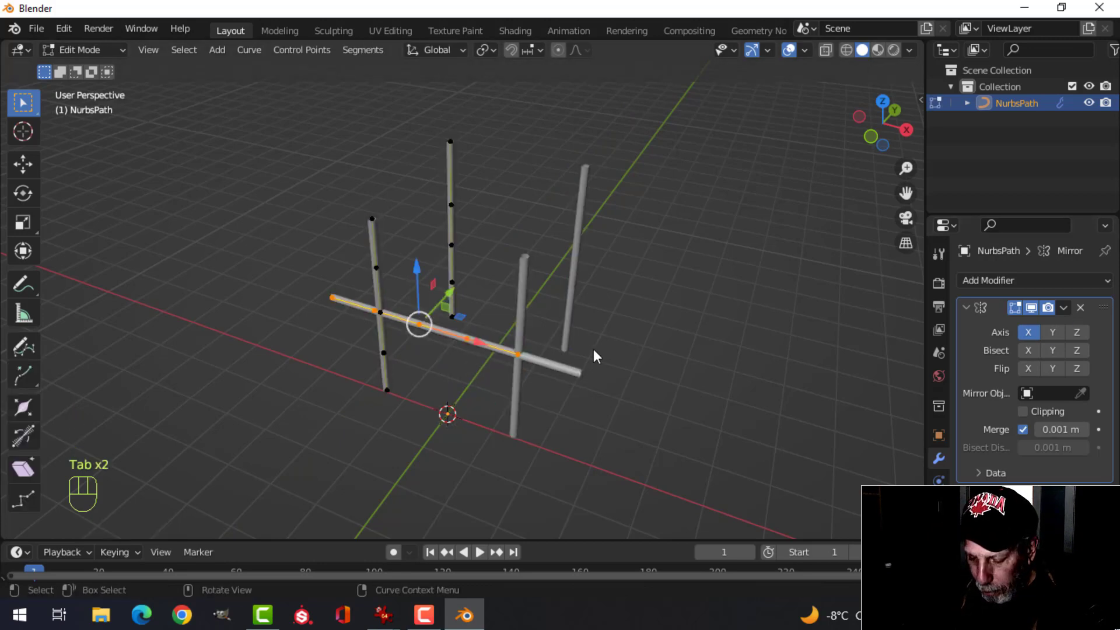
{"action": "key", "text": "p"}
{"action": "left_click", "coordinate": [593, 349]}
{"action": "key", "text": "Tab"}
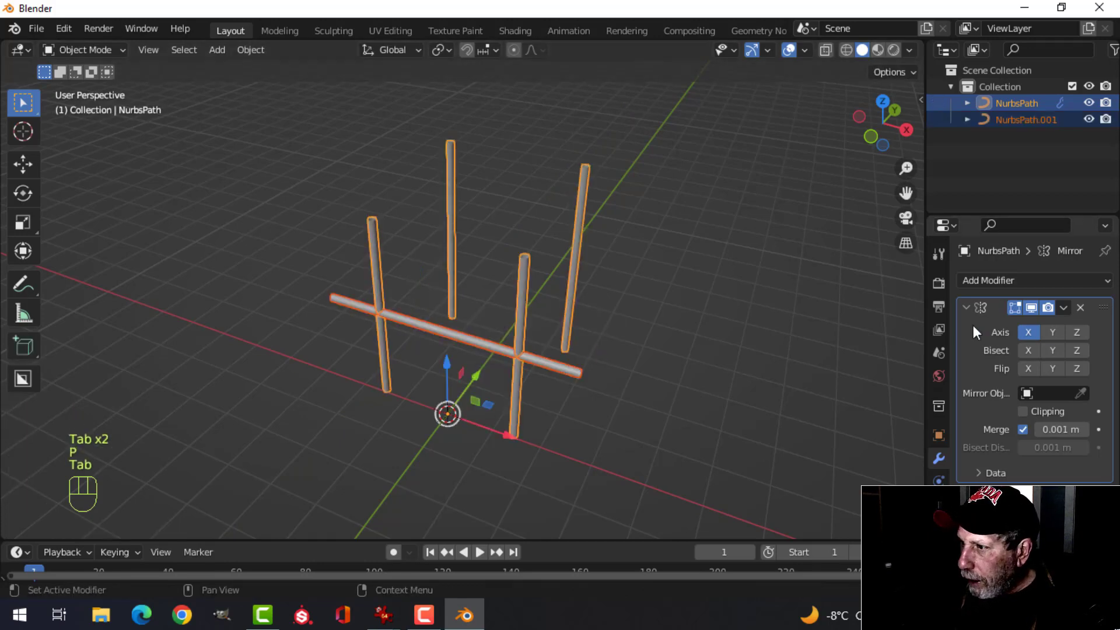
Remove the Mirror modifier from the separated crossbar while keeping it on the posts.
{"action": "left_click", "coordinate": [1079, 308]}
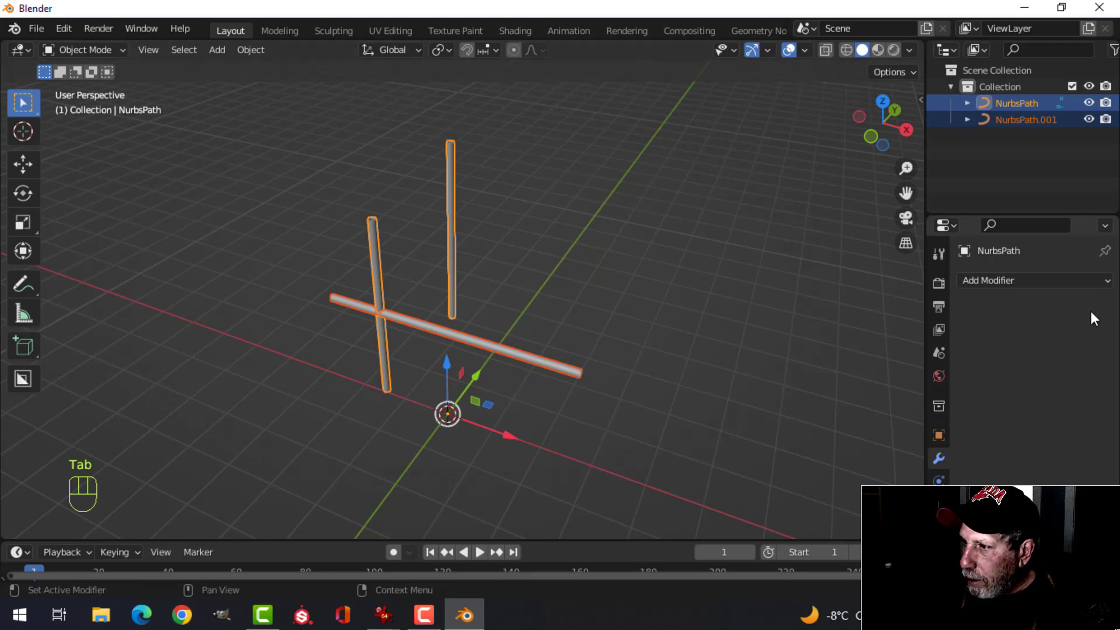
{"action": "key", "text": "ctrl+z"}
{"action": "left_click", "coordinate": [486, 349]}
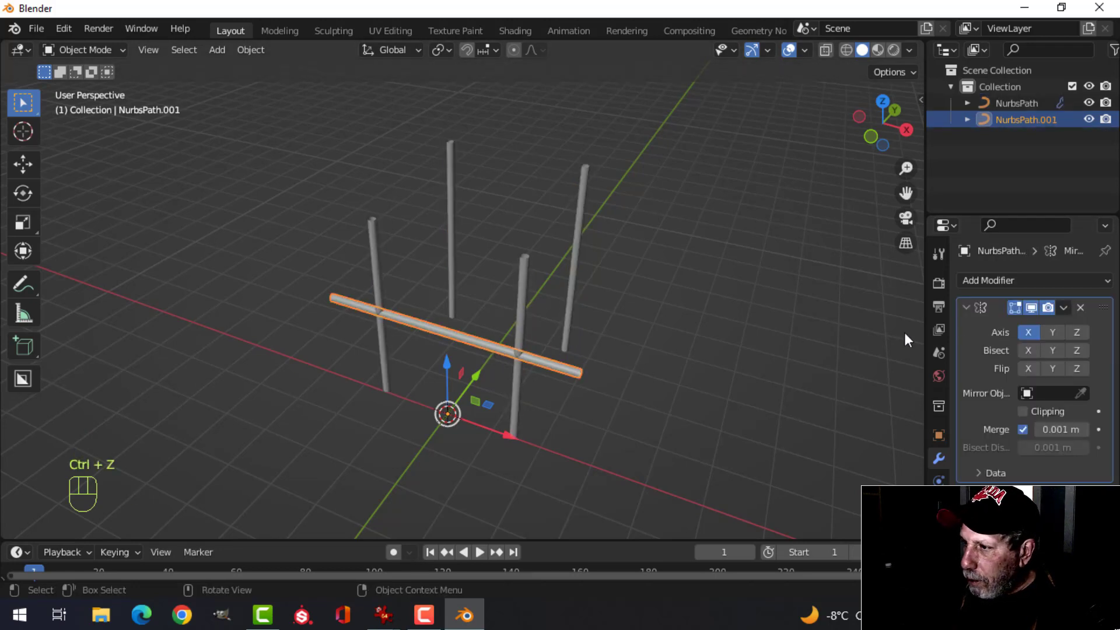
{"action": "left_click", "coordinate": [1080, 307]}
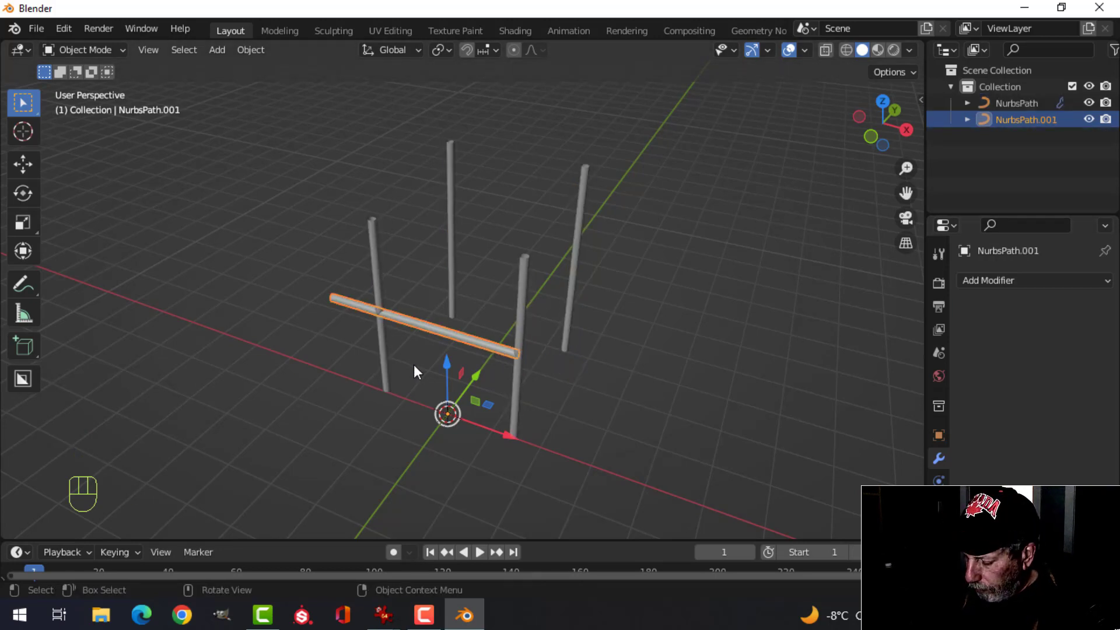
In front view, move the whole crossbar up near the tops of the front posts, roughly centred between them, and rescale it.
{"action": "key", "text": "KP_1"}
{"action": "middle_click_drag", "start_coordinate": [551, 338], "coordinate": [589, 361], "text": "shift"}
{"action": "key", "text": "Tab"}
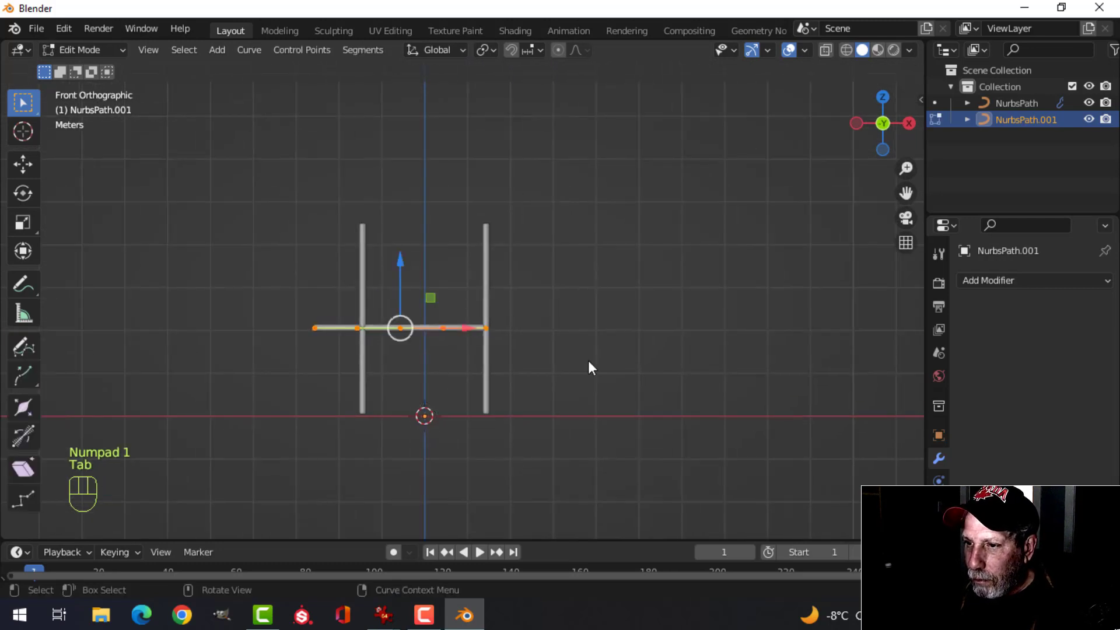
{"action": "key", "text": "a"}
{"action": "key", "text": "g"}
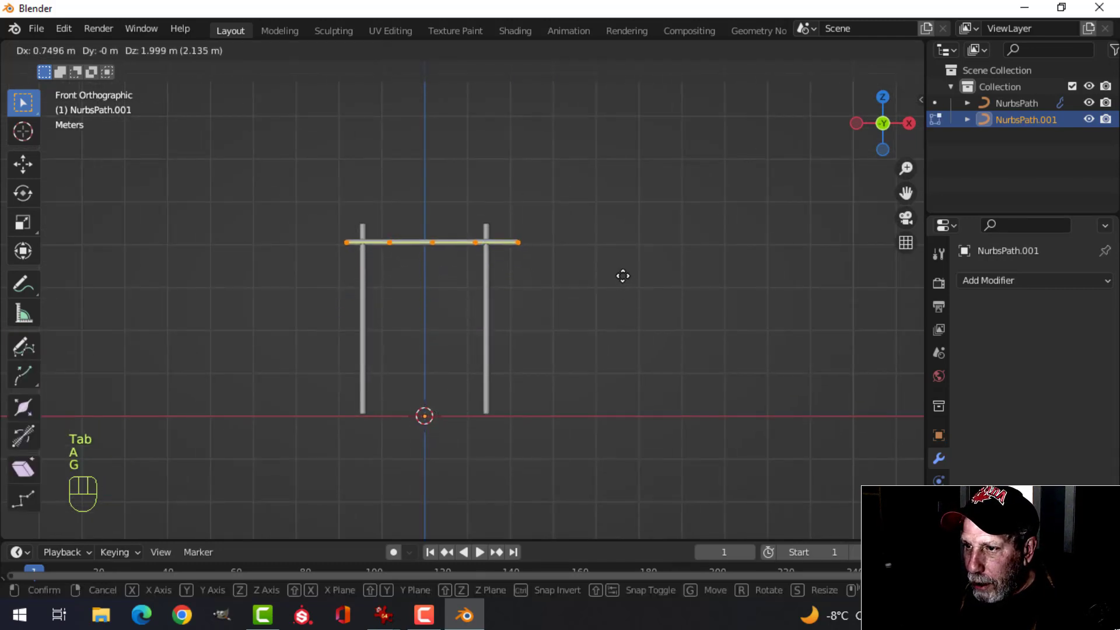
{"action": "left_click", "coordinate": [620, 281]}
{"action": "key", "text": "s"}
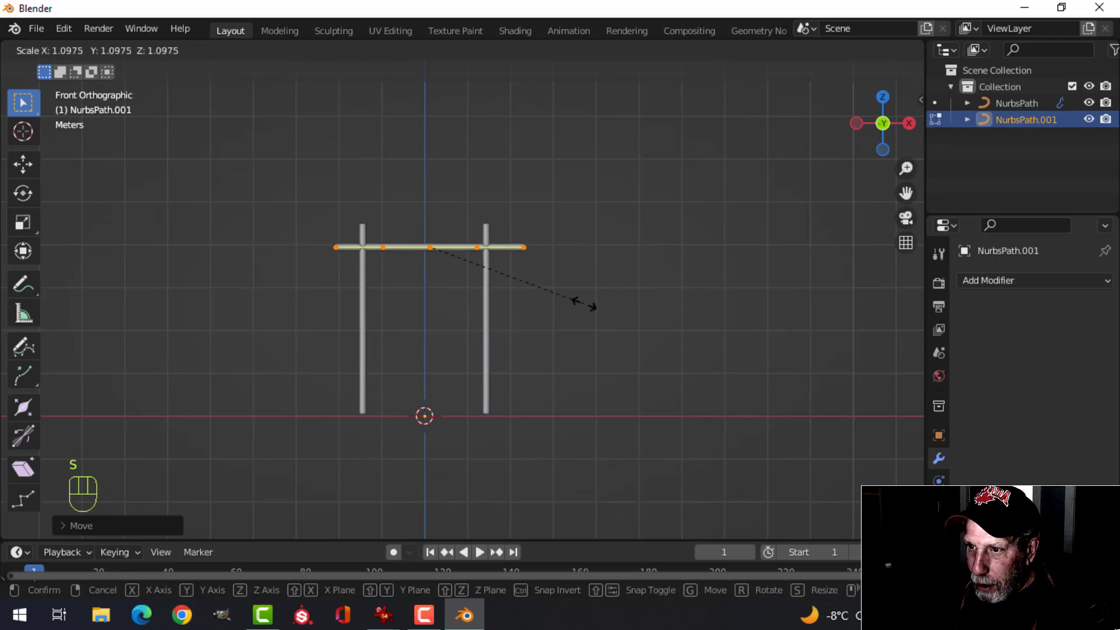
{"action": "left_click", "coordinate": [583, 279]}
Shift the crossbar slightly along Y toward the inner side of the front posts.
{"action": "middle_click_drag", "start_coordinate": [582, 275], "coordinate": [411, 315]}
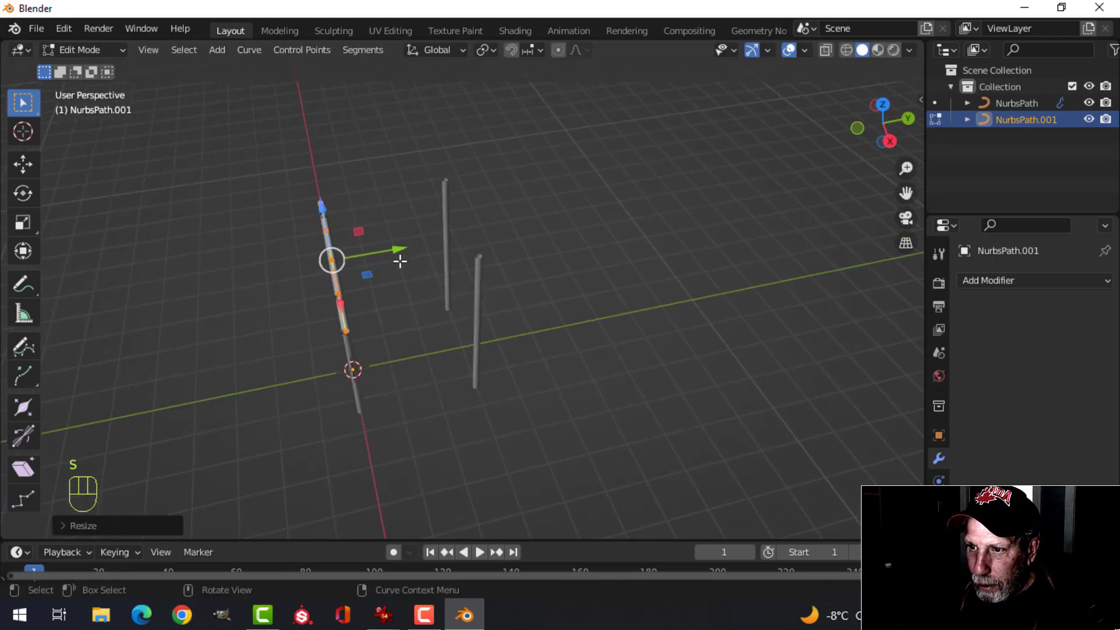
{"action": "left_click_drag", "start_coordinate": [400, 260], "coordinate": [402, 249]}
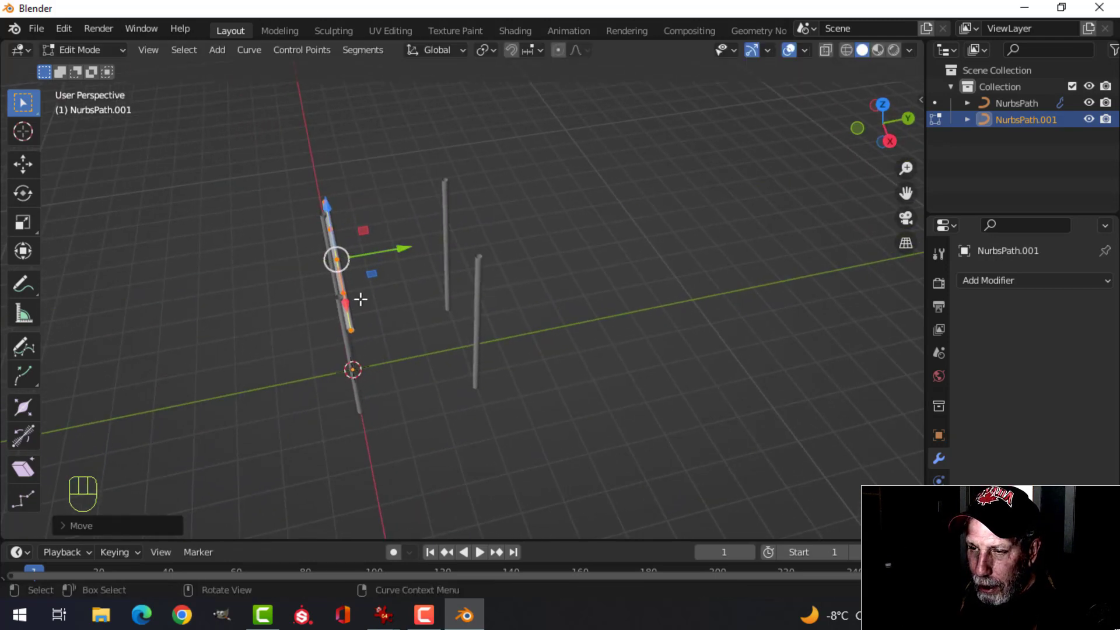
{"action": "middle_click_drag", "start_coordinate": [360, 295], "coordinate": [484, 298], "text": "shift"}
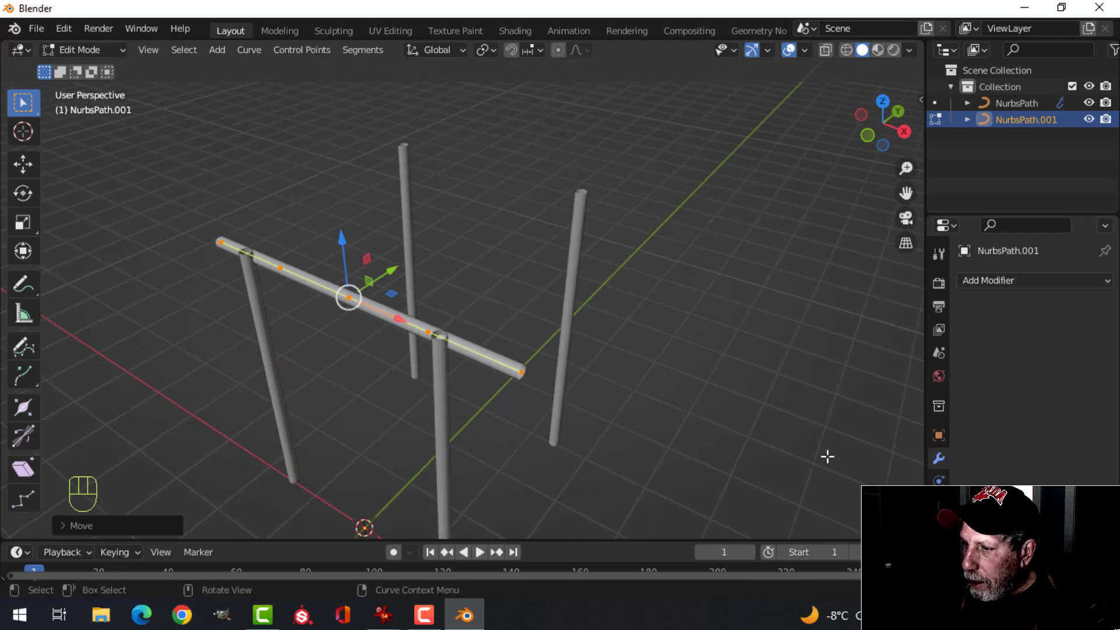
Examine how the crossbars meet the posts in the MerchantStandWIP image in IrfanView and return to Blender.
{"action": "mouse_move", "coordinate": [383, 615]}
{"action": "left_click", "coordinate": [396, 564]}
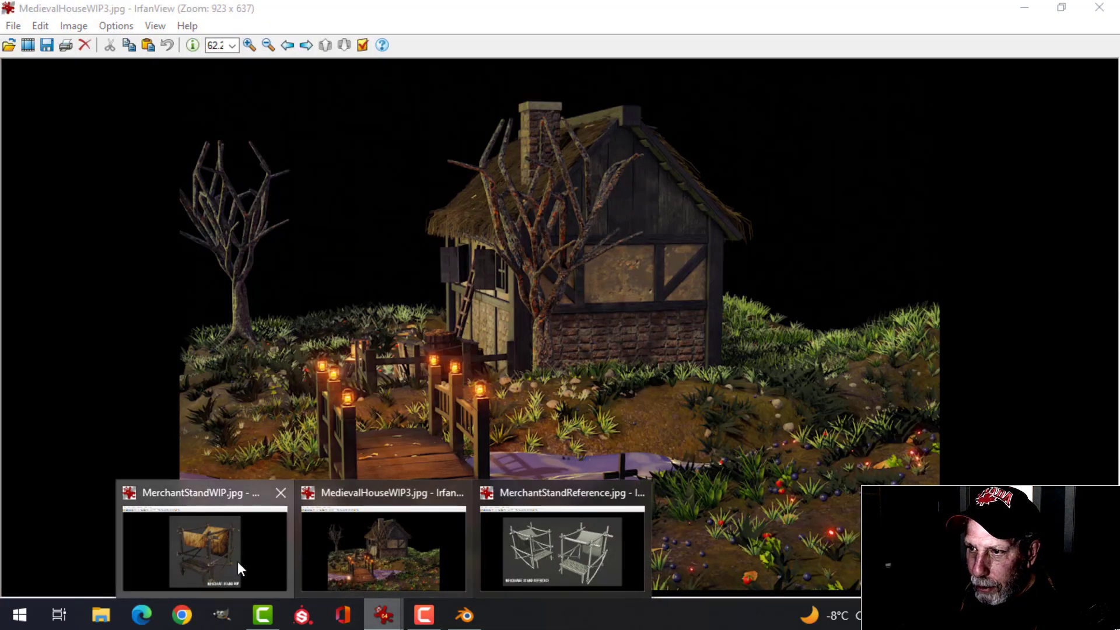
{"action": "left_click", "coordinate": [239, 568]}
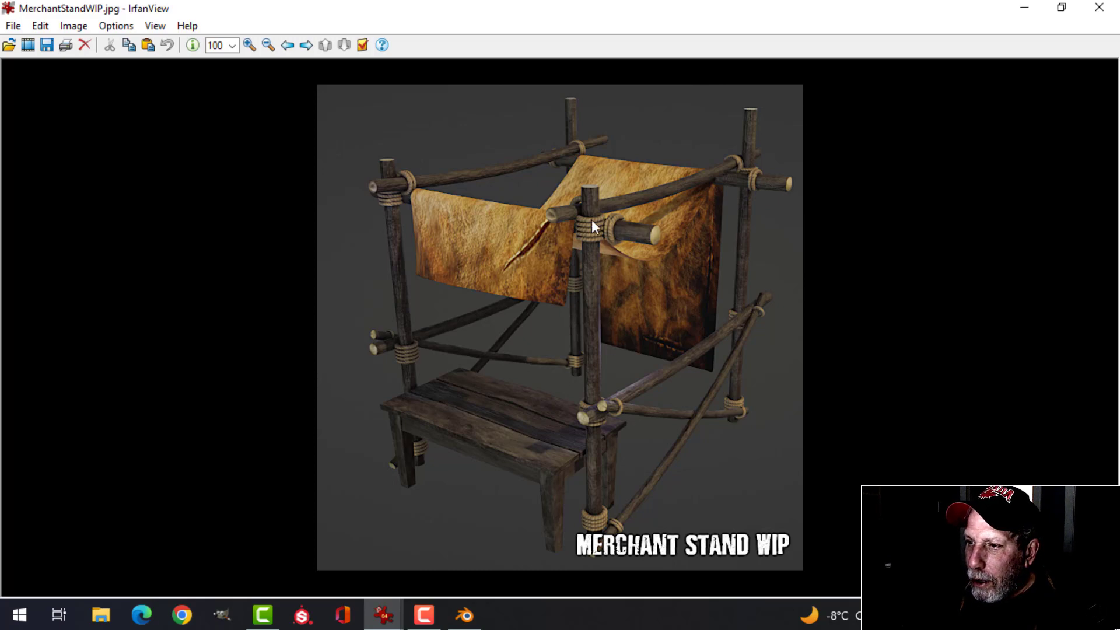
{"action": "left_click", "coordinate": [465, 616]}
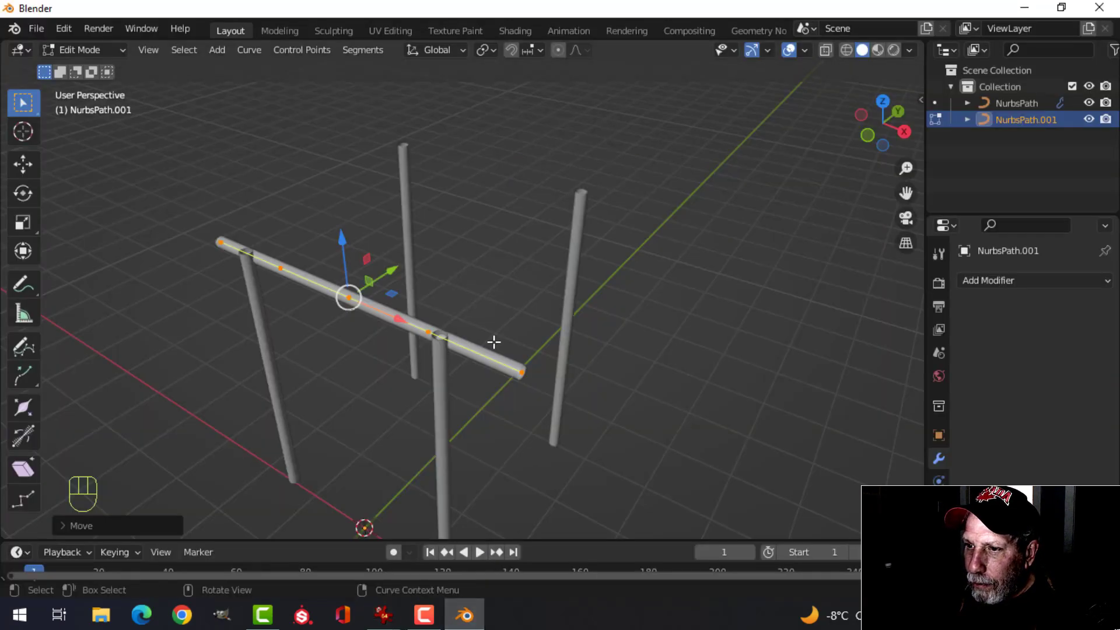
Scale the crossbar along X and lower it slightly below the tops of the front posts.
{"action": "middle_click_drag", "start_coordinate": [492, 340], "coordinate": [415, 218]}
{"action": "key", "text": "s"}
{"action": "key", "text": "x"}
{"action": "left_click", "coordinate": [615, 332]}
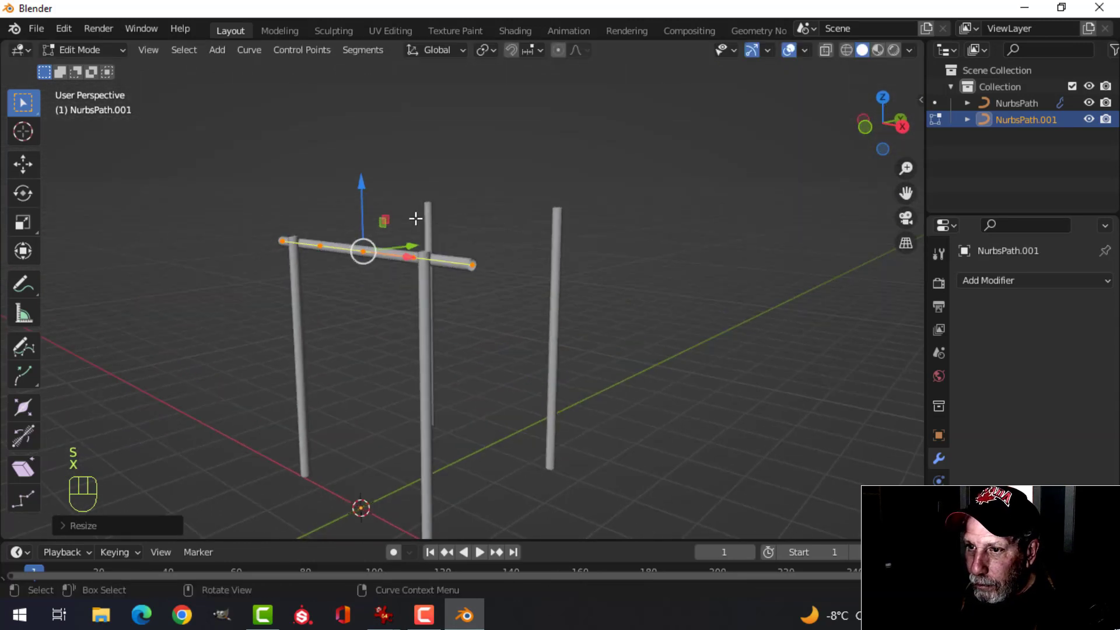
{"action": "left_click_drag", "start_coordinate": [369, 193], "coordinate": [378, 221]}
{"action": "middle_click_drag", "start_coordinate": [541, 220], "coordinate": [467, 282]}
{"action": "key", "text": "Tab"}
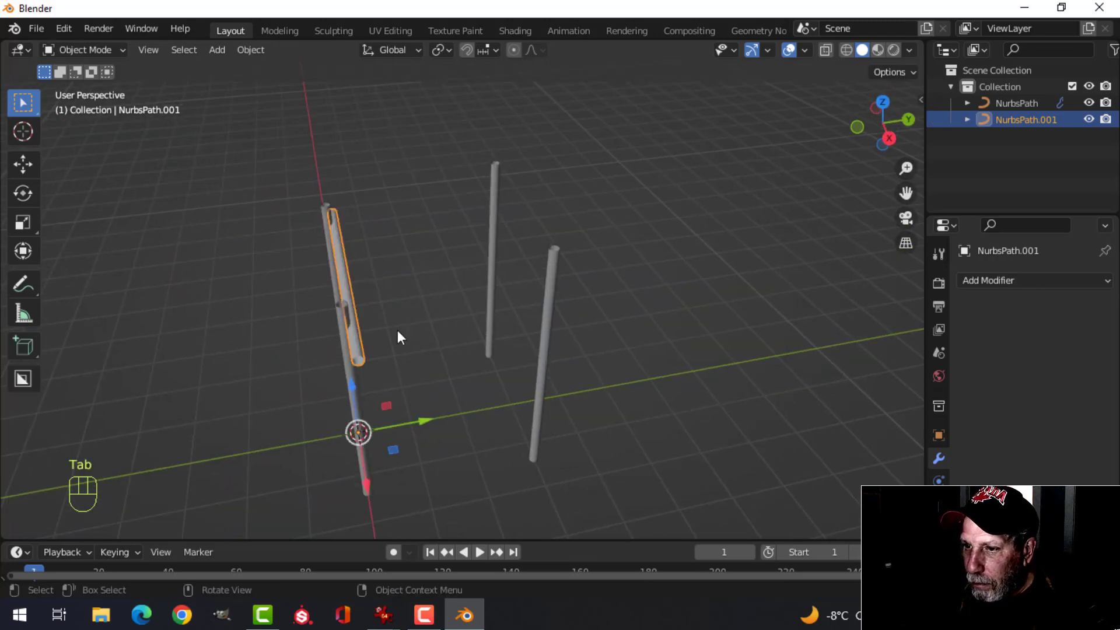
Set the bevel depth of the crossbar to 0.095 m and of the posts to about 0.083 m.
{"action": "middle_click_drag", "start_coordinate": [397, 332], "coordinate": [493, 300]}
{"action": "left_click", "coordinate": [938, 527]}
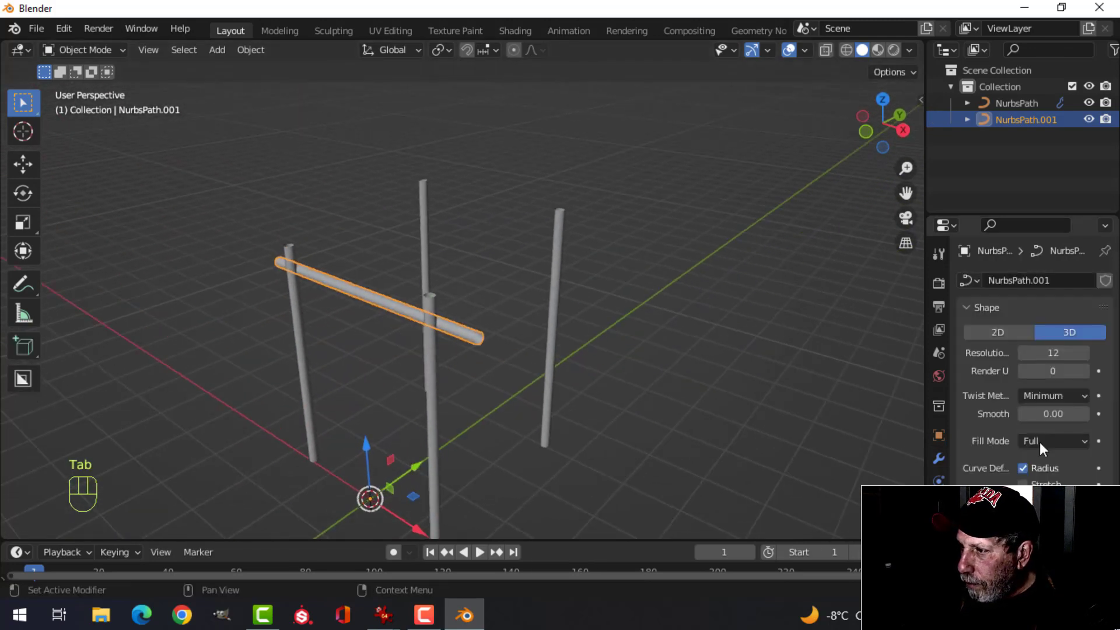
{"action": "scroll", "coordinate": [1035, 374], "scroll_direction": "down", "scroll_amount": 6}
{"action": "scroll", "coordinate": [1049, 449], "scroll_direction": "down", "scroll_amount": 3}
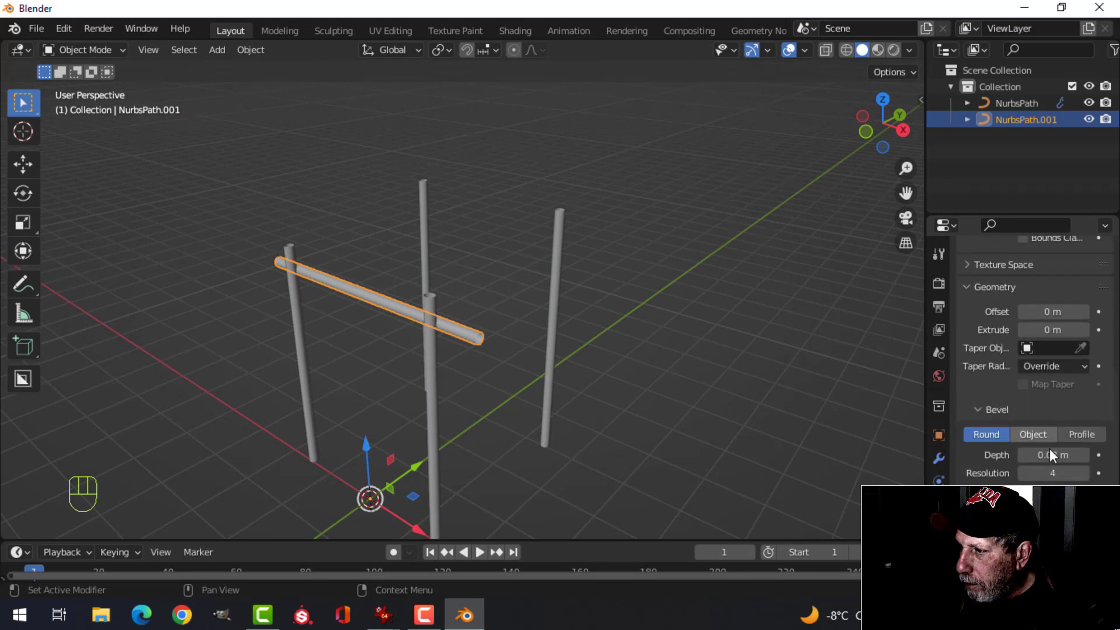
{"action": "left_click", "coordinate": [437, 412]}
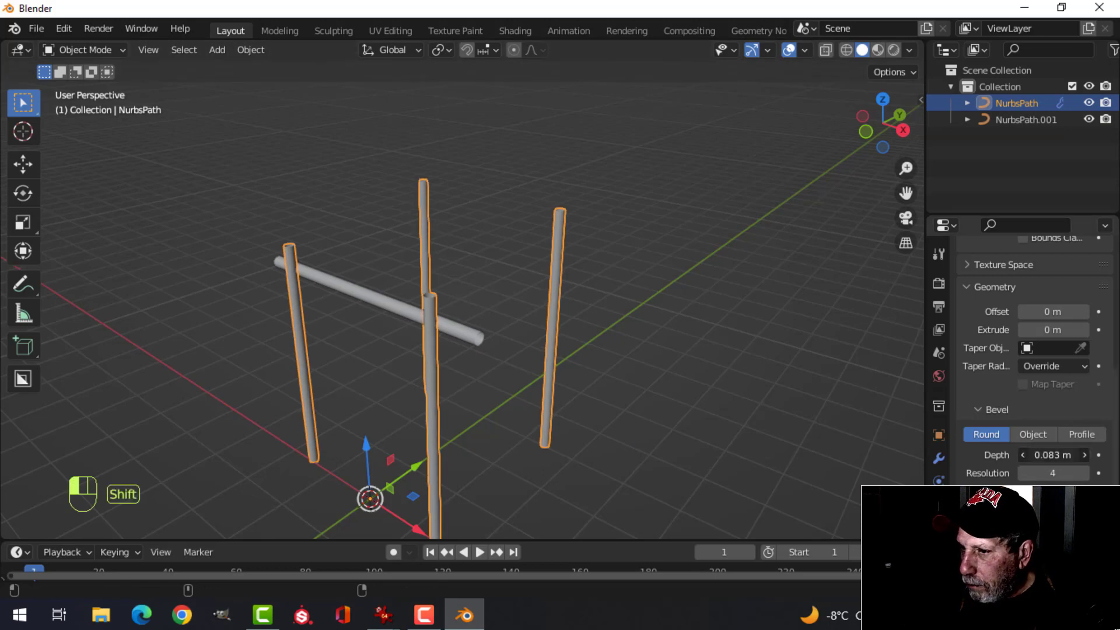
{"action": "left_click", "coordinate": [457, 322]}
Nudge the front crossbar slightly further along Y, then duplicate it and move the copy along Y to the rear posts.
{"action": "middle_click_drag", "start_coordinate": [456, 322], "coordinate": [441, 355]}
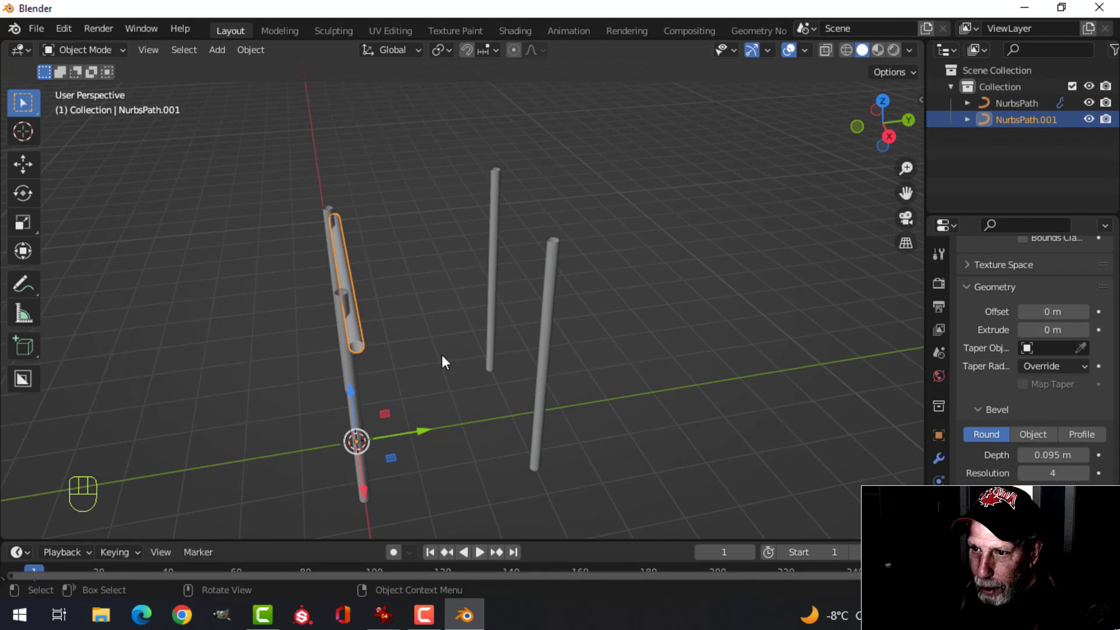
{"action": "key", "text": "shift+d"}
{"action": "left_click", "coordinate": [420, 428]}
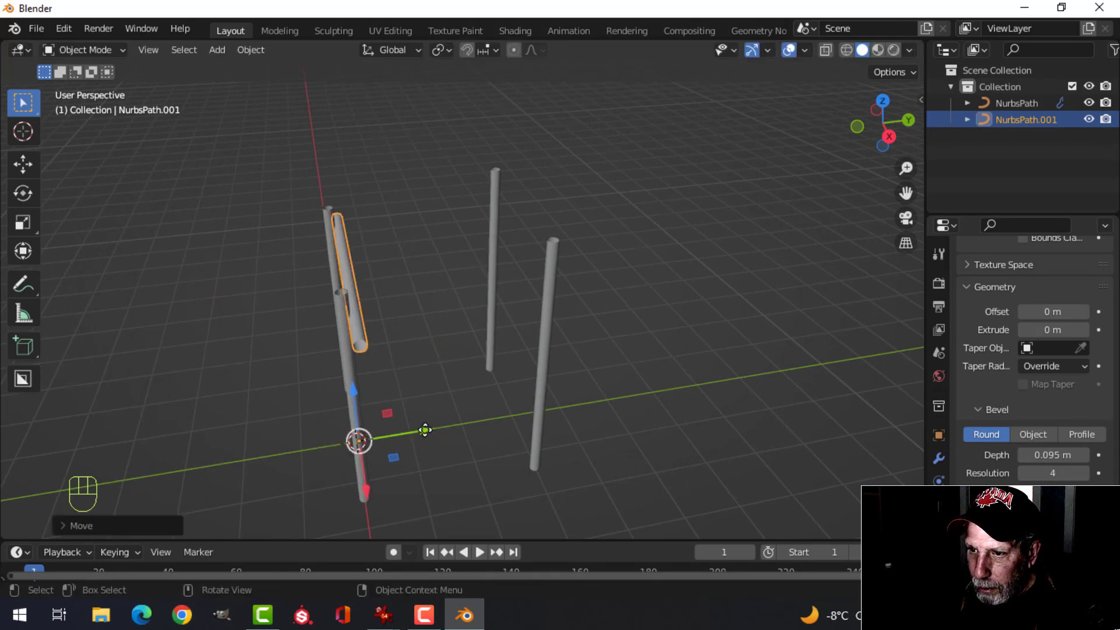
{"action": "key", "text": "shift+d"}
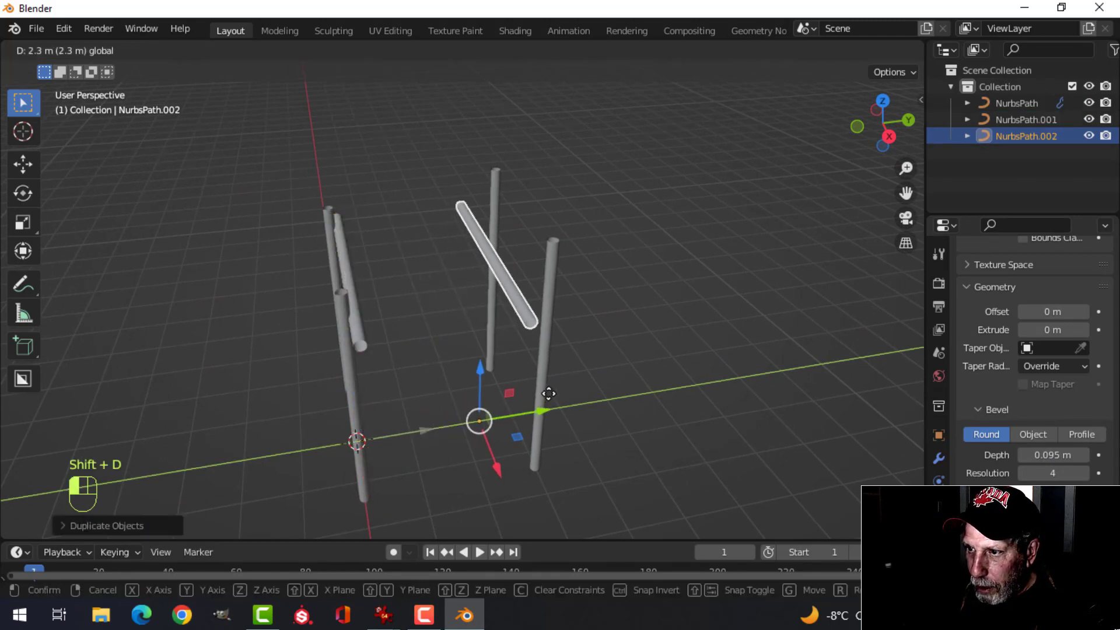
{"action": "left_click", "coordinate": [561, 389]}
{"action": "middle_click_drag", "start_coordinate": [562, 388], "coordinate": [645, 298]}
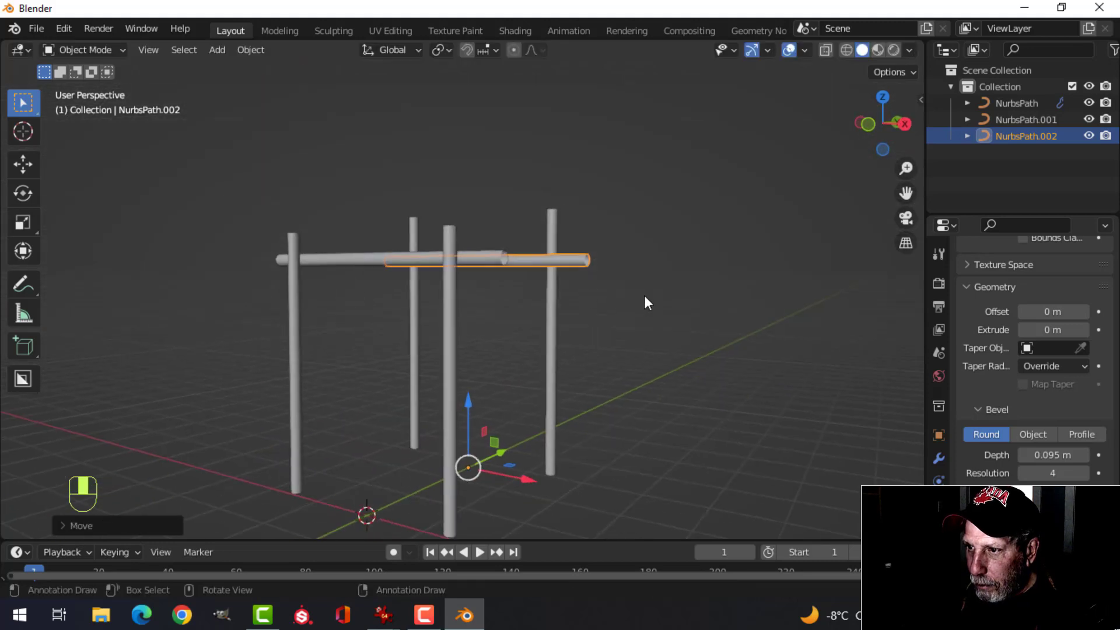
Raise the rear crossbar slightly above the level of the front one, fine-tune its position in front view and deselect everything.
{"action": "left_click_drag", "start_coordinate": [467, 407], "coordinate": [469, 379]}
{"action": "middle_click_drag", "start_coordinate": [542, 325], "coordinate": [530, 353]}
{"action": "key", "text": "KP_1"}
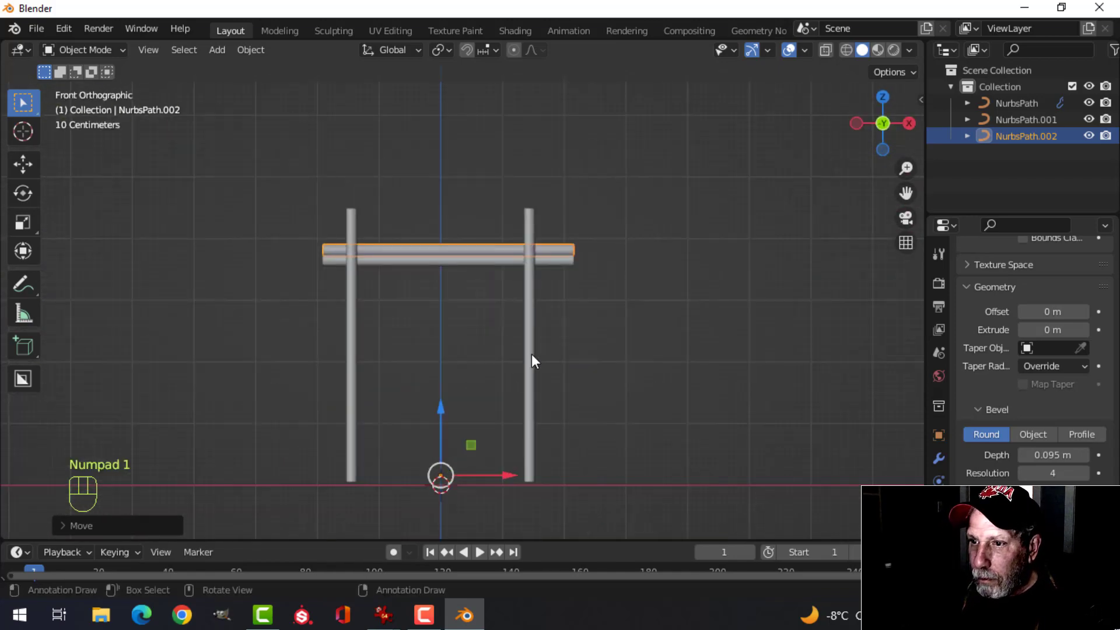
{"action": "scroll", "coordinate": [531, 355], "scroll_direction": "up", "scroll_amount": 2}
{"action": "left_click_drag", "start_coordinate": [428, 488], "coordinate": [433, 476]}
{"action": "middle_click_drag", "start_coordinate": [548, 348], "coordinate": [498, 377]}
{"action": "key", "text": "alt+a"}
{"action": "scroll", "coordinate": [579, 332], "scroll_direction": "down", "scroll_amount": 2}
{"action": "middle_click_drag", "start_coordinate": [579, 331], "coordinate": [641, 350]}
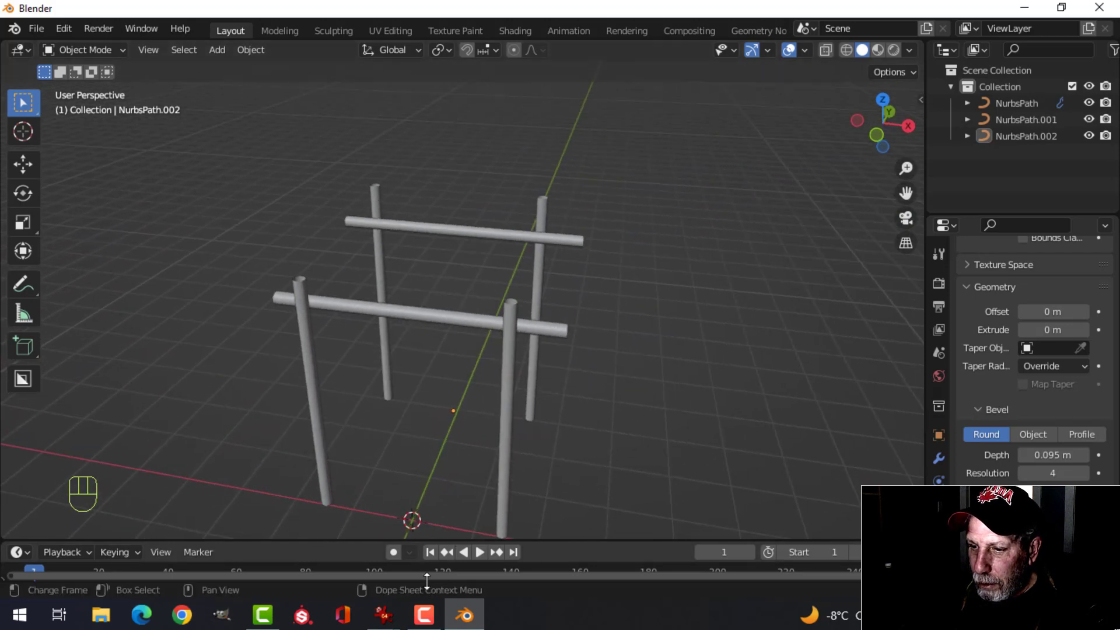
Check the side rails between front and rear posts in the MerchantStandWIP image and return to Blender.
{"action": "mouse_move", "coordinate": [396, 617]}
{"action": "left_click", "coordinate": [213, 576]}
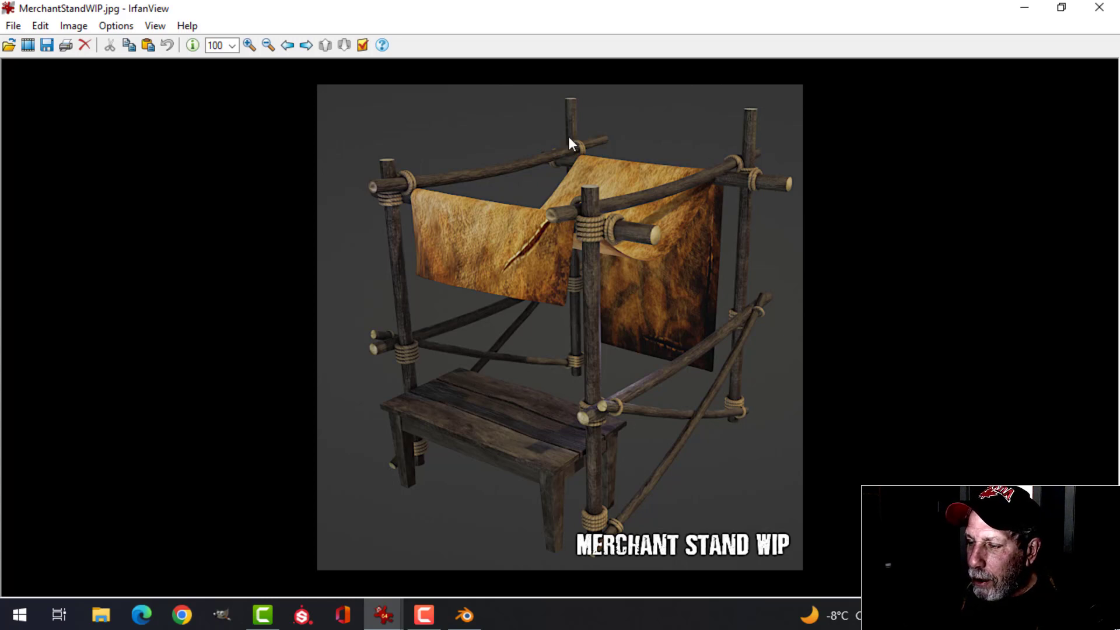
{"action": "mouse_move", "coordinate": [467, 621]}
{"action": "left_click", "coordinate": [480, 589]}
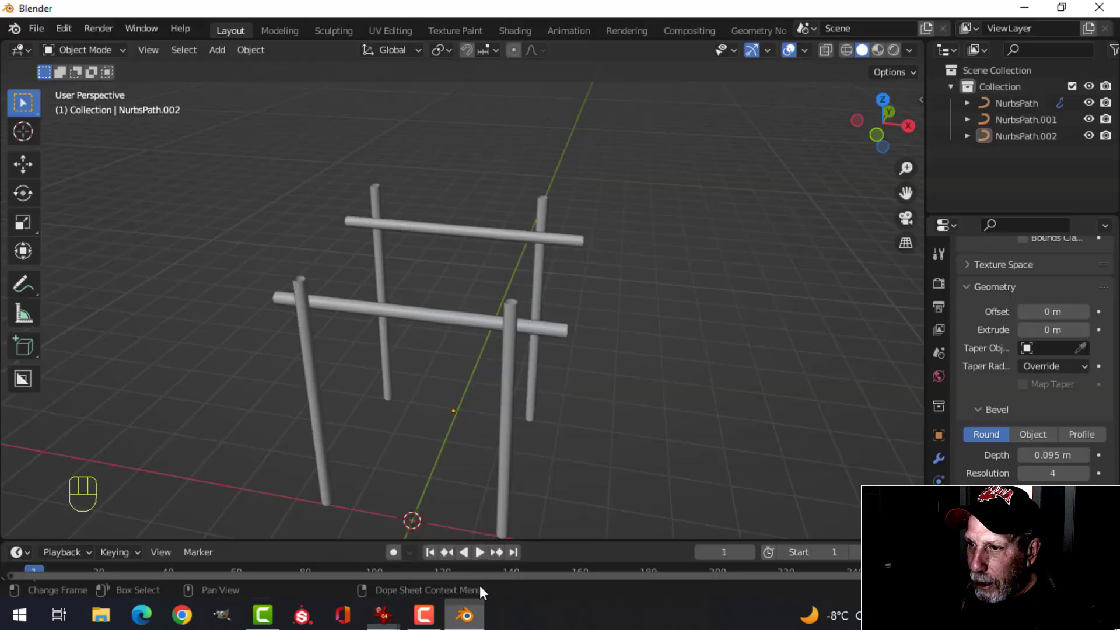
Duplicate the front crossbar in place and rotate the copy 90° about Z to form a side rail.
{"action": "middle_click_drag", "start_coordinate": [552, 343], "coordinate": [501, 357]}
{"action": "left_click", "coordinate": [373, 311]}
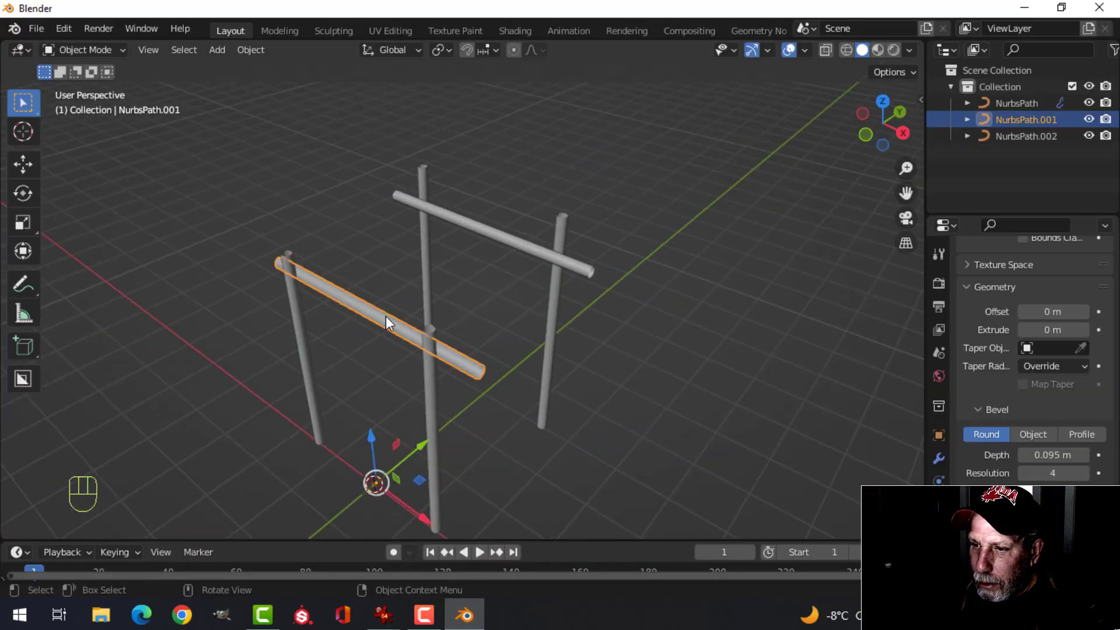
{"action": "middle_click_drag", "start_coordinate": [386, 316], "coordinate": [382, 320]}
{"action": "key", "text": "shift+d"}
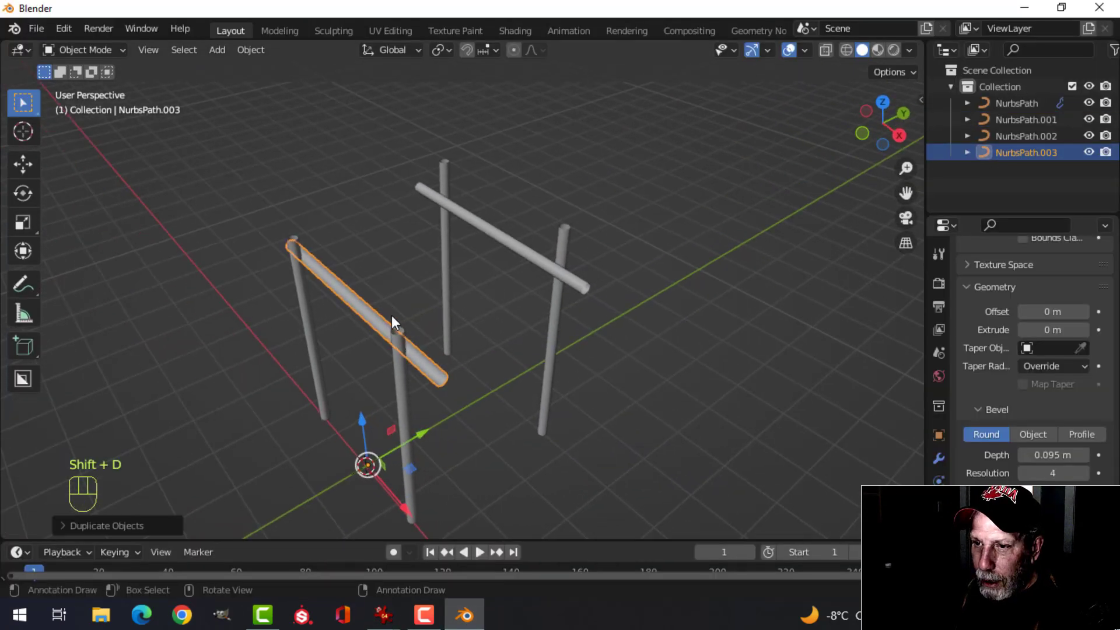
{"action": "key", "text": "r"}
{"action": "key", "text": "z"}
{"action": "key", "text": "9"}
{"action": "key", "text": "0"}
{"action": "left_click", "coordinate": [488, 319]}
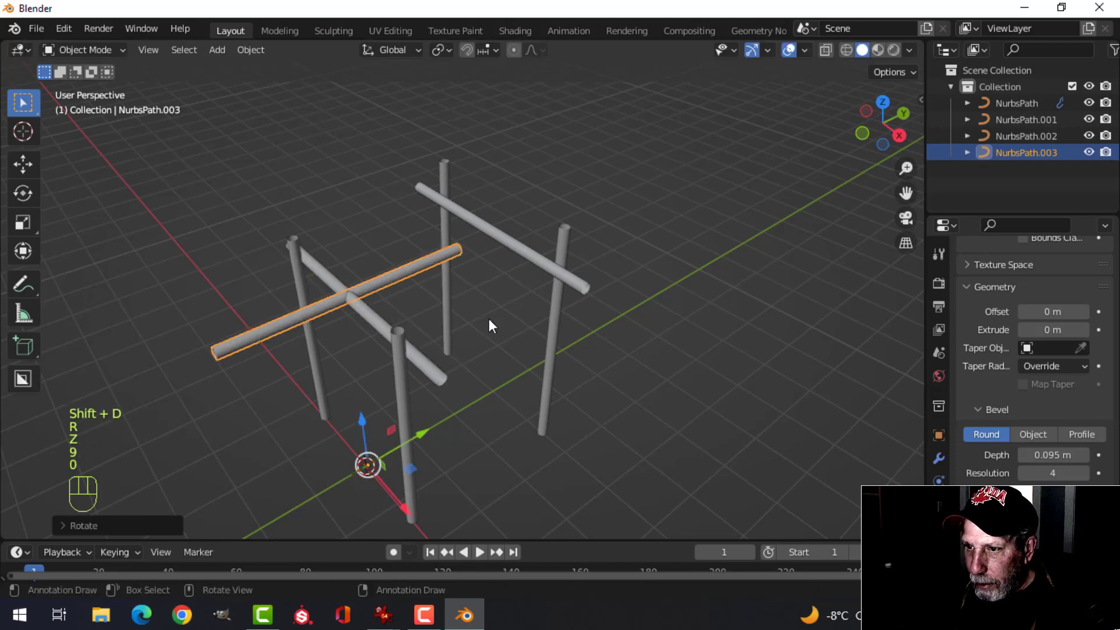
Move the rotated side rail along Y and then along X so it spans the front and rear posts on the +X side.
{"action": "key", "text": "g"}
{"action": "key", "text": "y"}
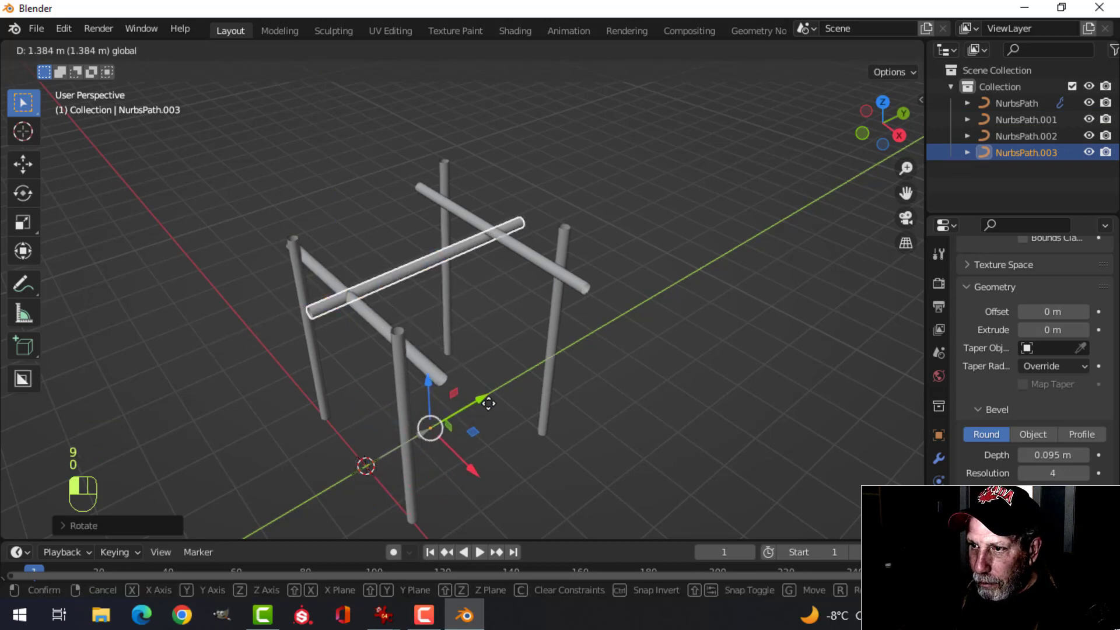
{"action": "left_click", "coordinate": [449, 394]}
{"action": "key", "text": "g"}
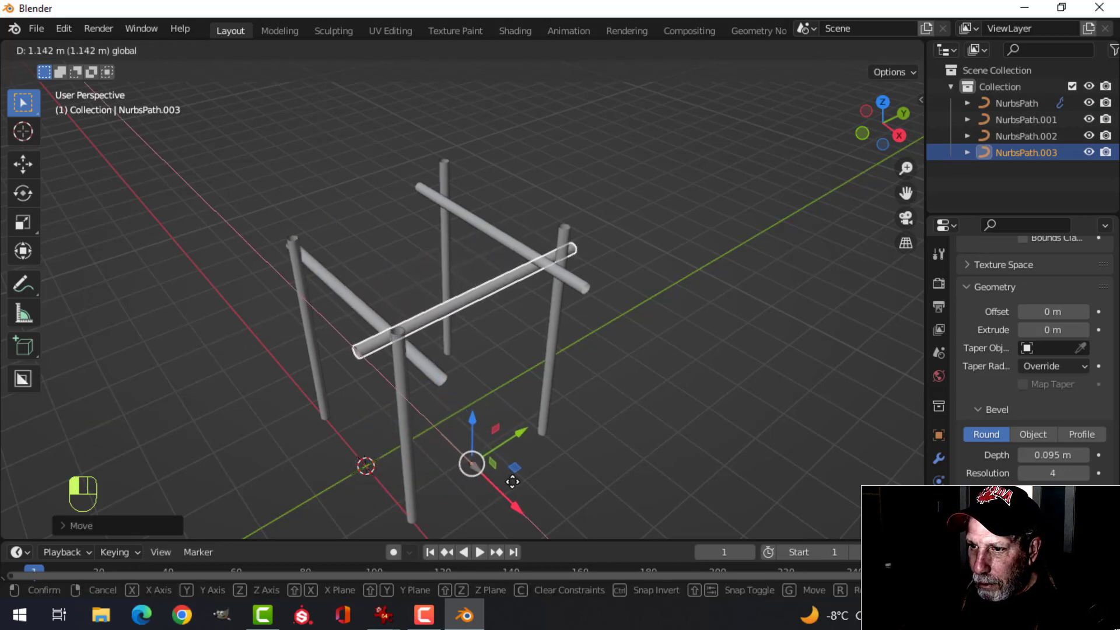
{"action": "left_click", "coordinate": [521, 485]}
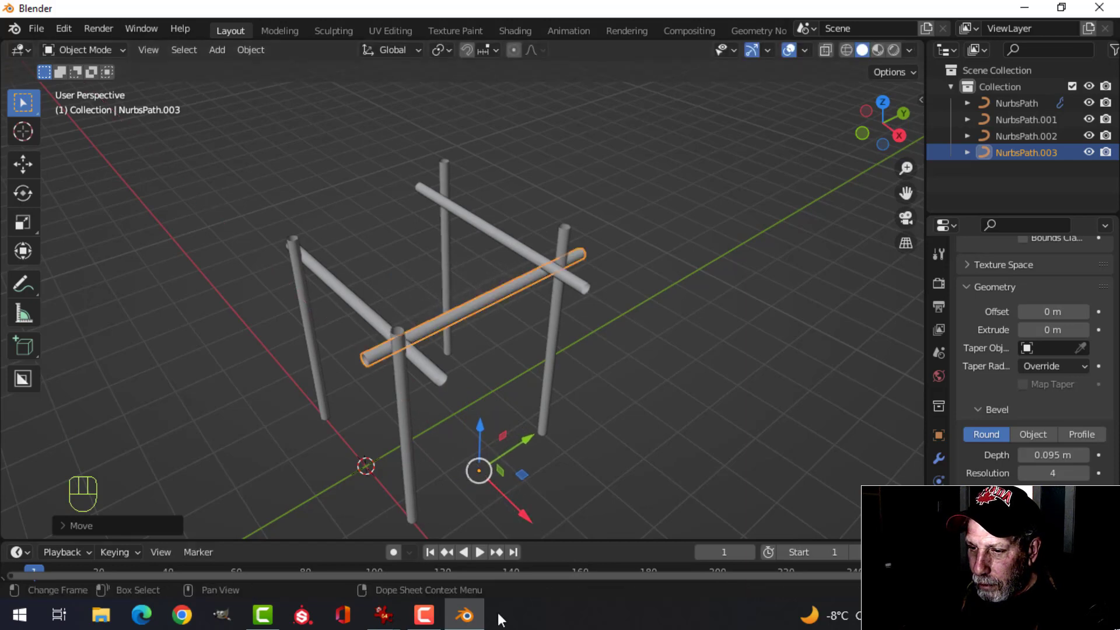
Check the upper side rails' height and curvature in the MerchantStandWIP image and return to Blender.
{"action": "mouse_move", "coordinate": [385, 624]}
{"action": "left_click", "coordinate": [233, 565]}
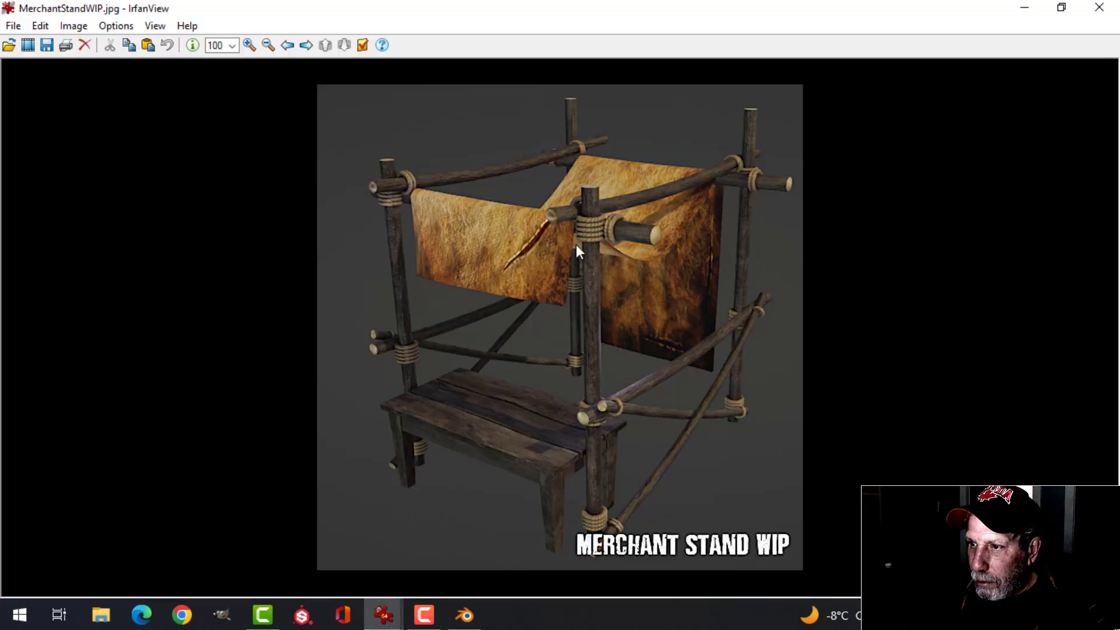
{"action": "left_click", "coordinate": [465, 616]}
Raise the side rail slightly along Z in right orthographic view.
{"action": "middle_click_drag", "start_coordinate": [600, 279], "coordinate": [534, 250]}
{"action": "key", "text": "KP_3"}
{"action": "scroll", "coordinate": [535, 250], "scroll_direction": "up", "scroll_amount": 2}
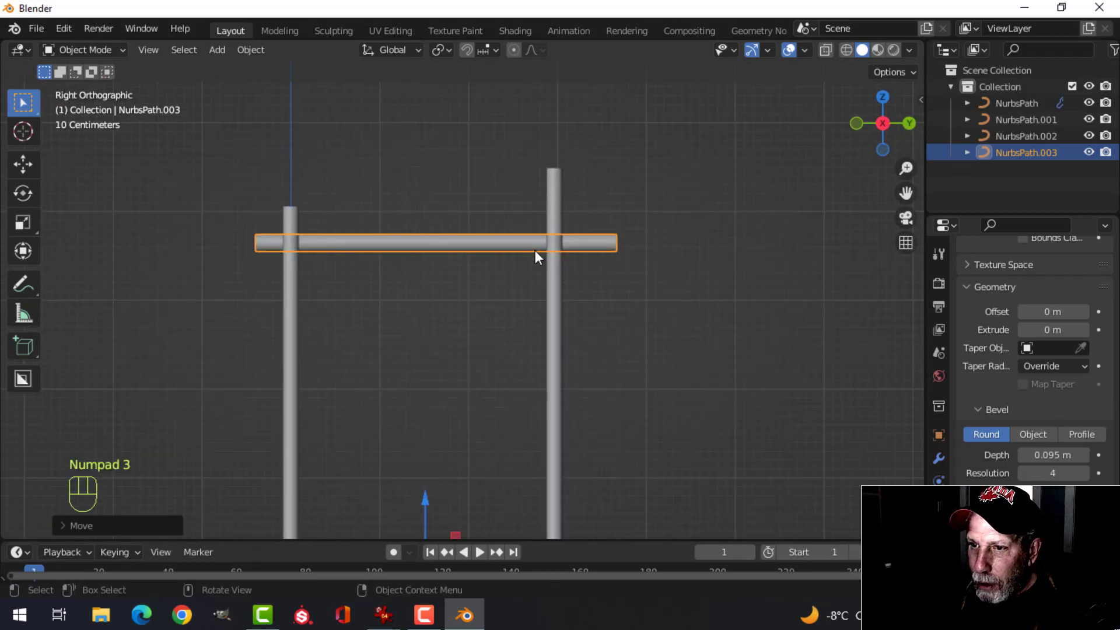
{"action": "left_click_drag", "start_coordinate": [424, 500], "coordinate": [430, 482]}
In edit mode, raise the side rail's two rear control points along Z and lift its middle point slightly to form a bend.
{"action": "middle_click_drag", "start_coordinate": [430, 482], "coordinate": [647, 200]}
{"action": "key", "text": "Tab"}
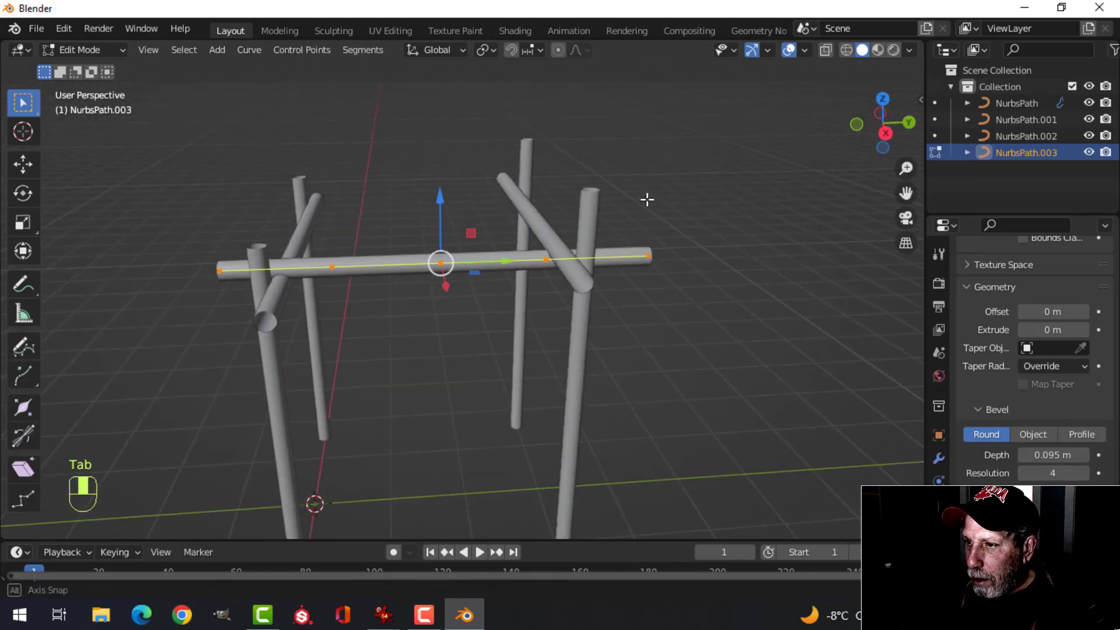
{"action": "key", "text": "alt+a"}
{"action": "middle_click_drag", "start_coordinate": [589, 286], "coordinate": [538, 241]}
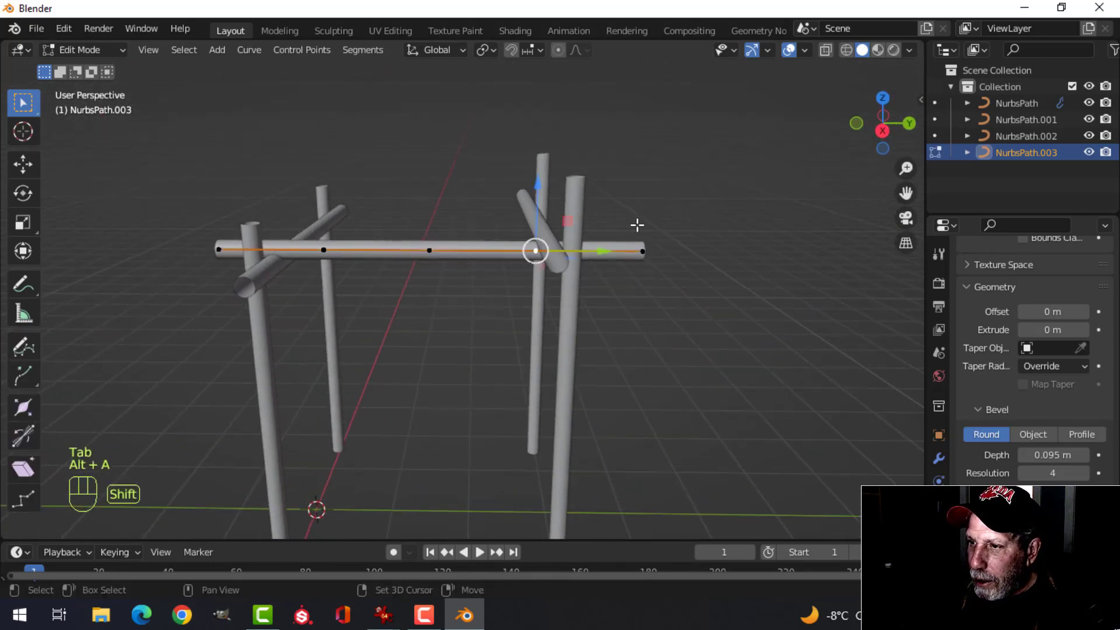
{"action": "middle_click_drag", "start_coordinate": [637, 225], "coordinate": [593, 182]}
{"action": "left_click_drag", "start_coordinate": [593, 182], "coordinate": [588, 145]}
{"action": "left_click", "coordinate": [428, 242]}
{"action": "left_click_drag", "start_coordinate": [425, 207], "coordinate": [422, 198]}
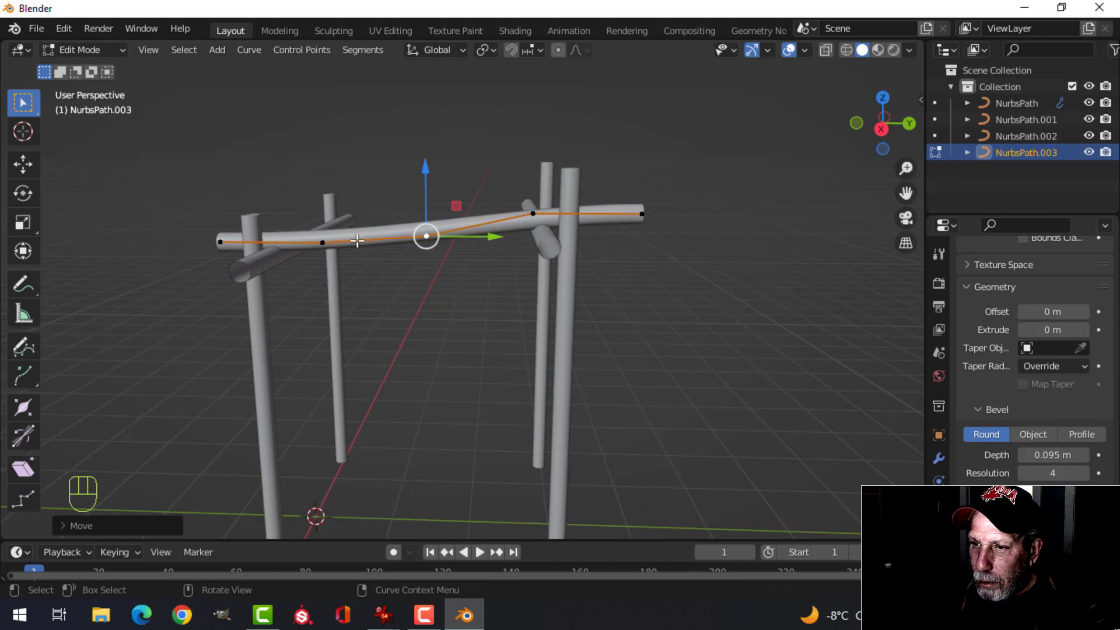
Pull the rail's rear end point back along Y and raise it, lower its neighbouring point slightly, and leave edit mode.
{"action": "left_click", "coordinate": [641, 213]}
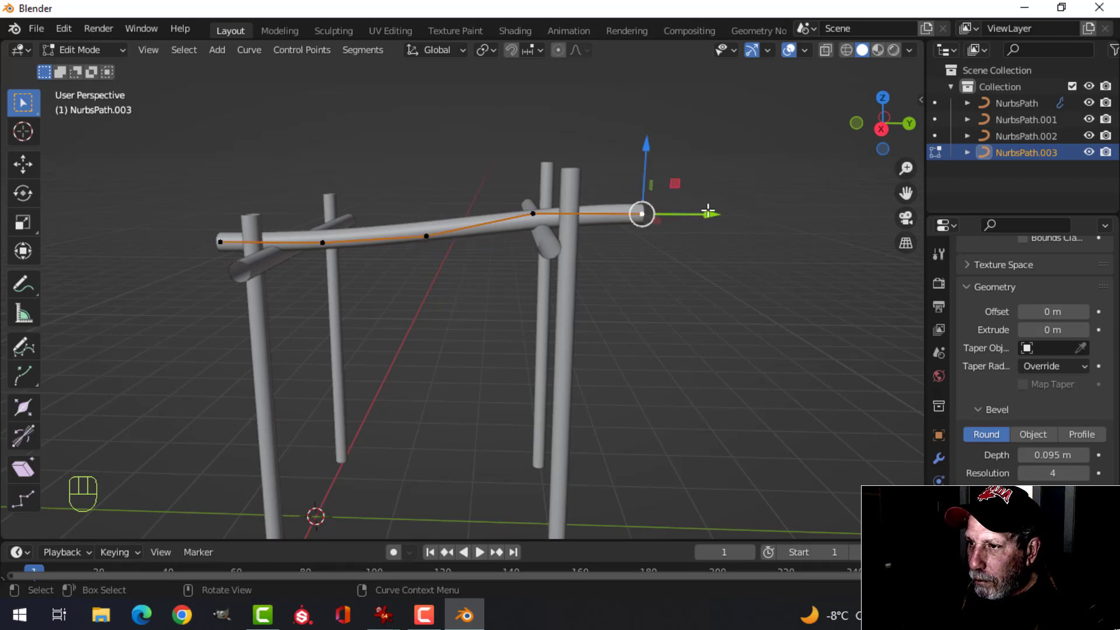
{"action": "left_click_drag", "start_coordinate": [708, 211], "coordinate": [672, 213]}
{"action": "left_click_drag", "start_coordinate": [610, 178], "coordinate": [530, 180]}
{"action": "left_click", "coordinate": [537, 209]}
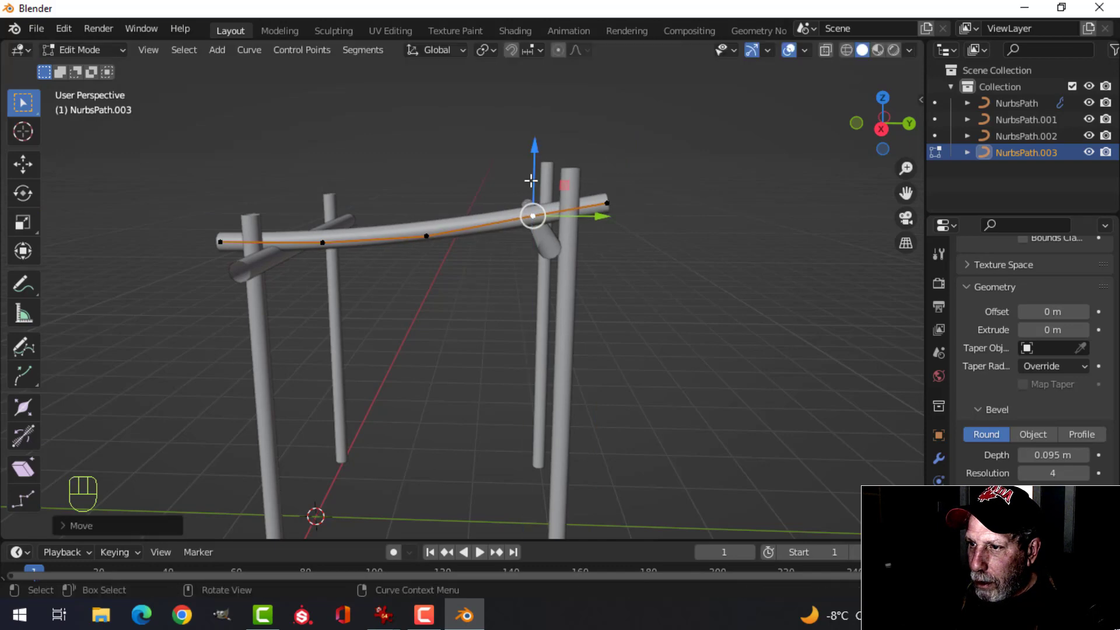
{"action": "key", "text": "Tab"}
Set the side rail's bevel depth to 0.08 m and deselect everything.
{"action": "middle_click_drag", "start_coordinate": [590, 262], "coordinate": [705, 305]}
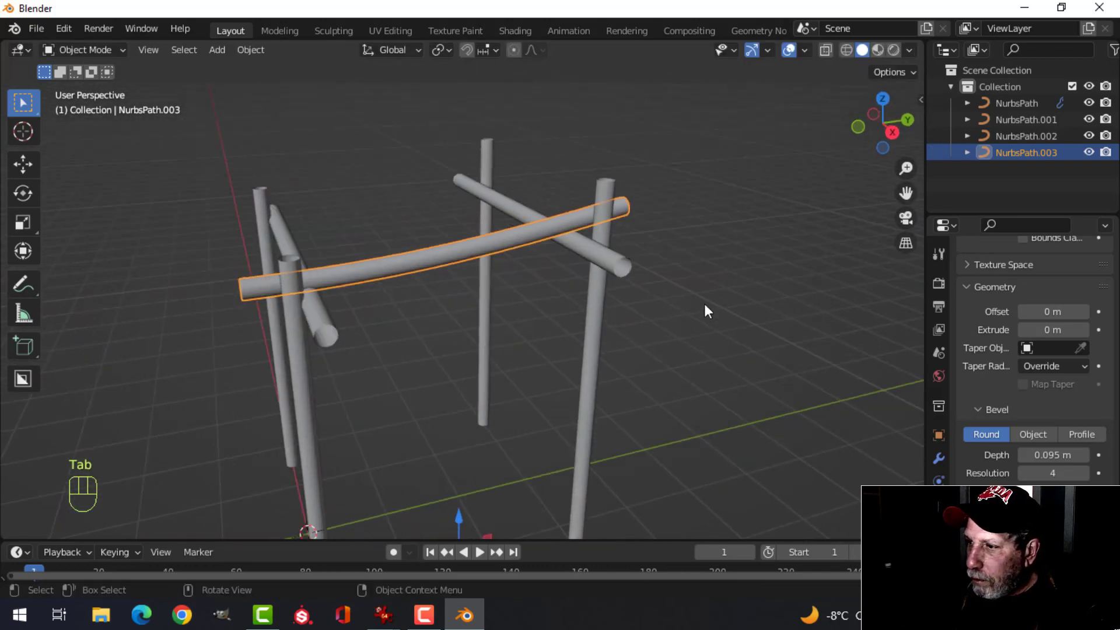
{"action": "left_click_drag", "start_coordinate": [1054, 454], "coordinate": [1047, 454], "text": "shift"}
{"action": "middle_click_drag", "start_coordinate": [735, 327], "coordinate": [526, 357]}
{"action": "key", "text": "alt+a"}
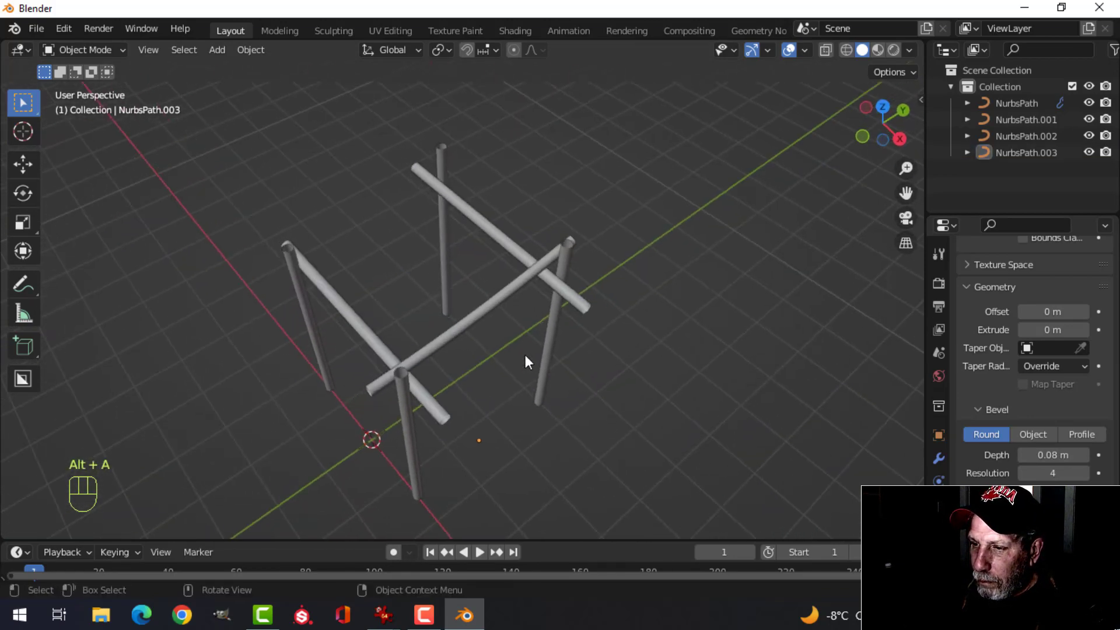
Duplicate the curved side rail, move the copy along X to the opposite pair of posts and deselect it.
{"action": "left_click", "coordinate": [478, 319]}
{"action": "middle_click_drag", "start_coordinate": [479, 320], "coordinate": [582, 327]}
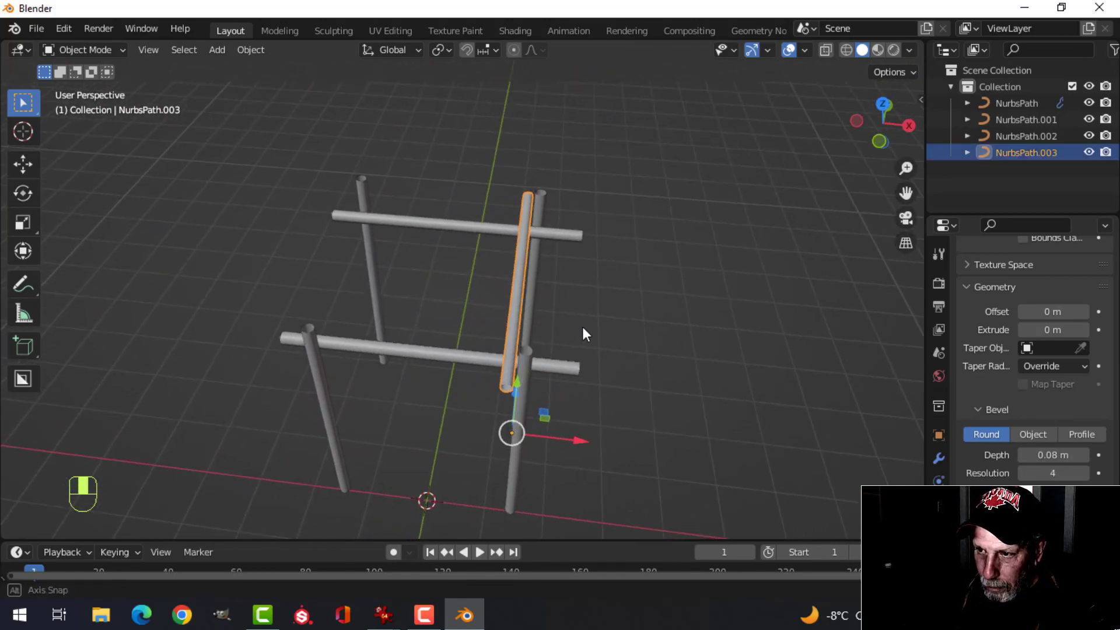
{"action": "key", "text": "shift+d"}
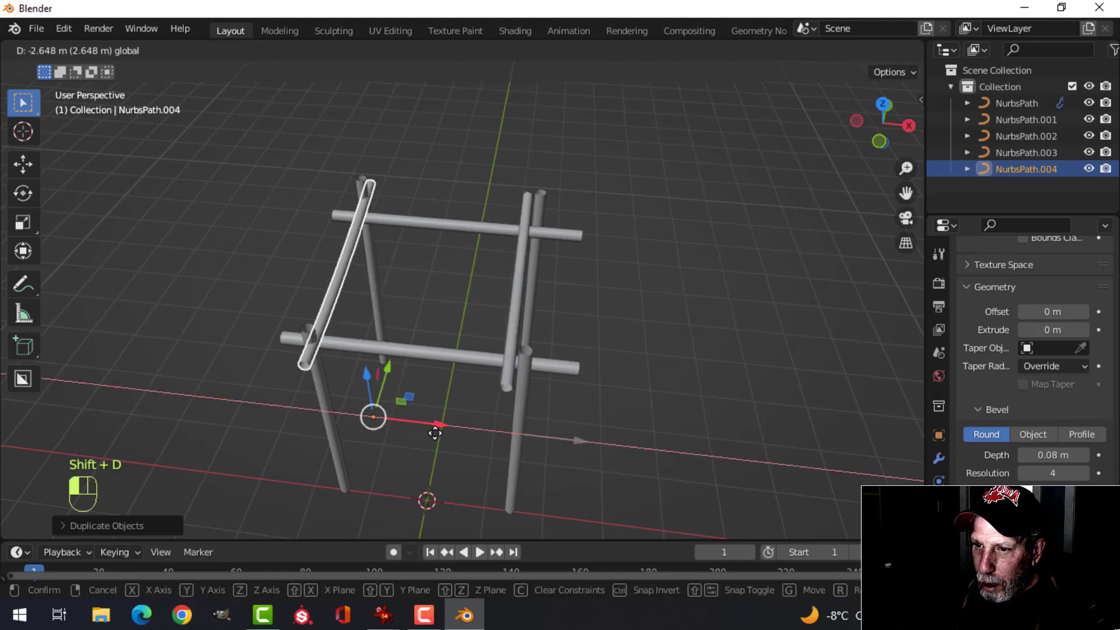
{"action": "left_click", "coordinate": [443, 429]}
{"action": "middle_click_drag", "start_coordinate": [444, 429], "coordinate": [435, 304]}
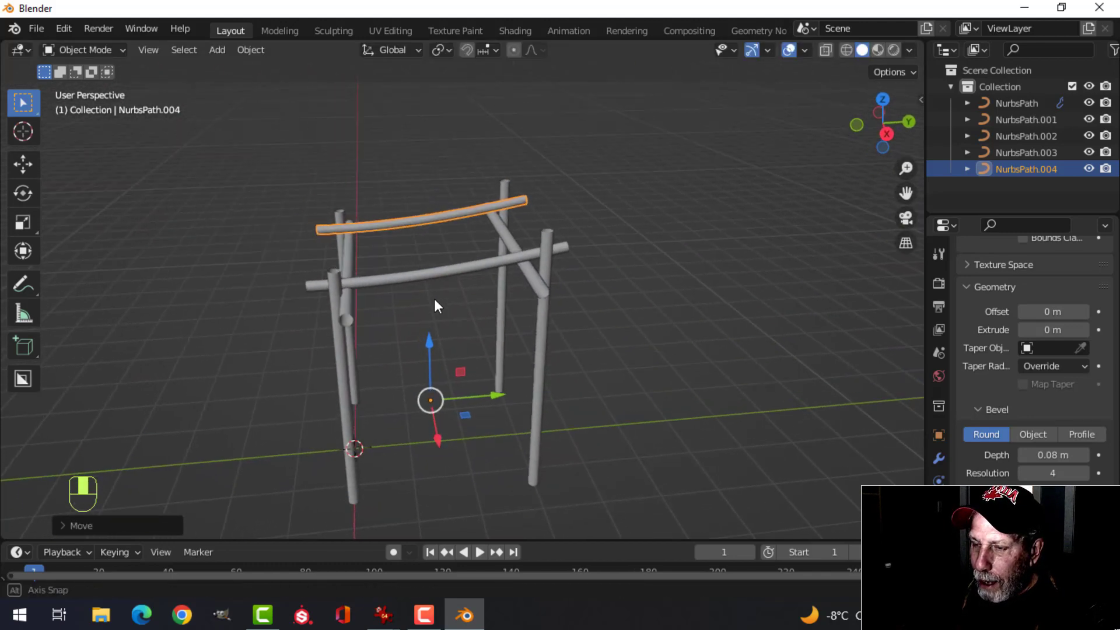
{"action": "key", "text": "alt+a"}
{"action": "middle_click_drag", "start_coordinate": [529, 315], "coordinate": [463, 496]}
Check the lower side rails in the MerchantStandWIP image and return to Blender.
{"action": "mouse_move", "coordinate": [393, 616]}
{"action": "left_click", "coordinate": [269, 554]}
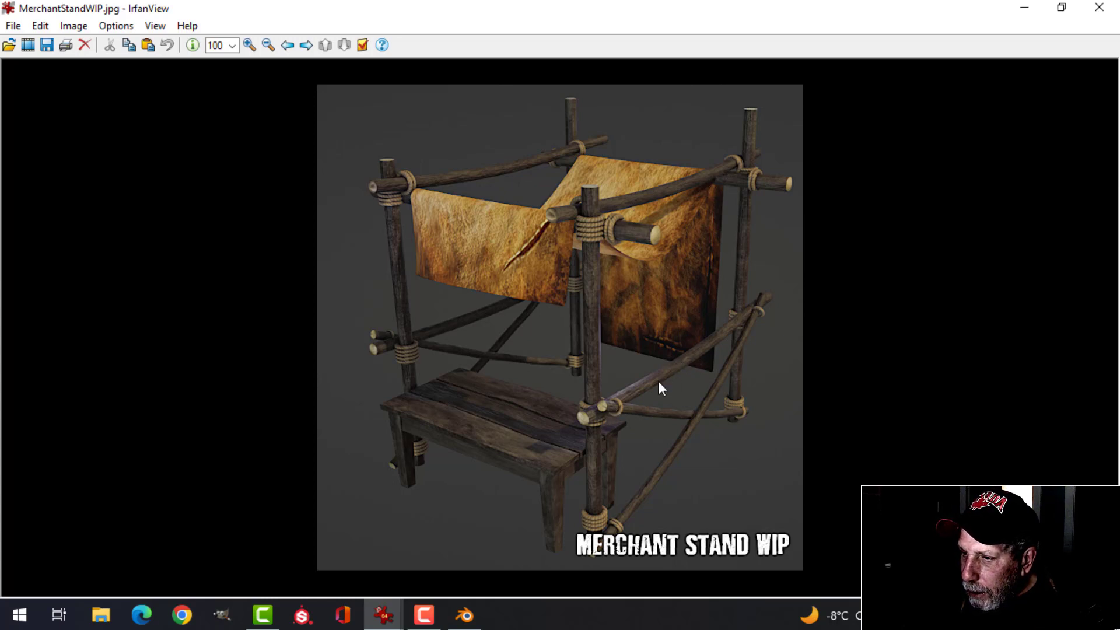
{"action": "left_click", "coordinate": [465, 614]}
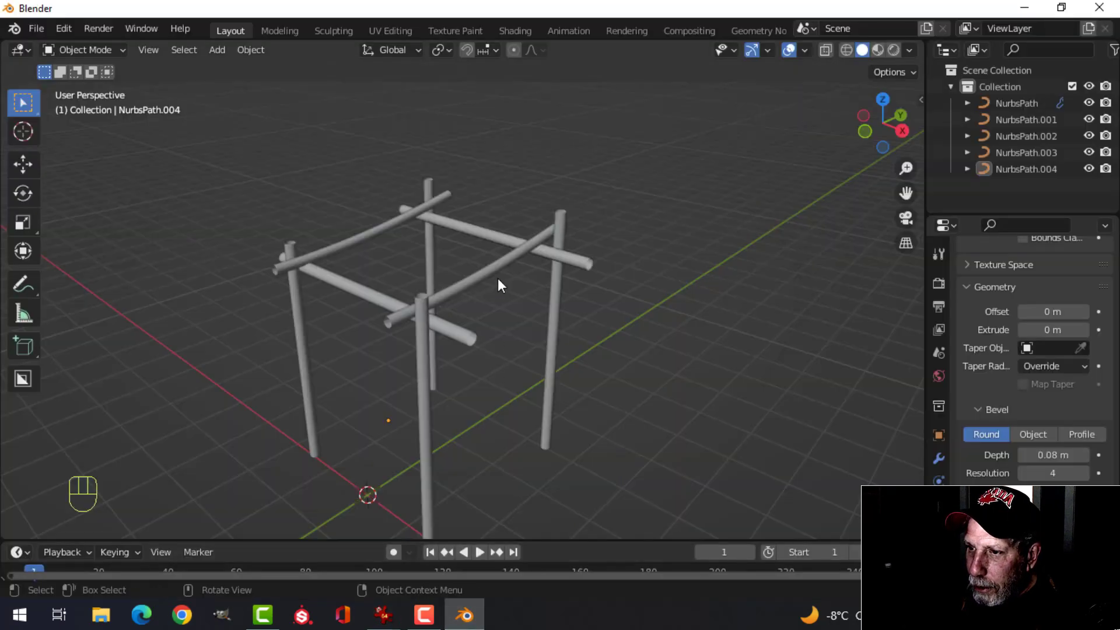
Duplicate the +X side rail, shift the copy slightly outward along X and lower it to about the posts' mid-height.
{"action": "left_click", "coordinate": [482, 318]}
{"action": "middle_click_drag", "start_coordinate": [482, 318], "coordinate": [583, 301]}
{"action": "key", "text": "shift+d"}
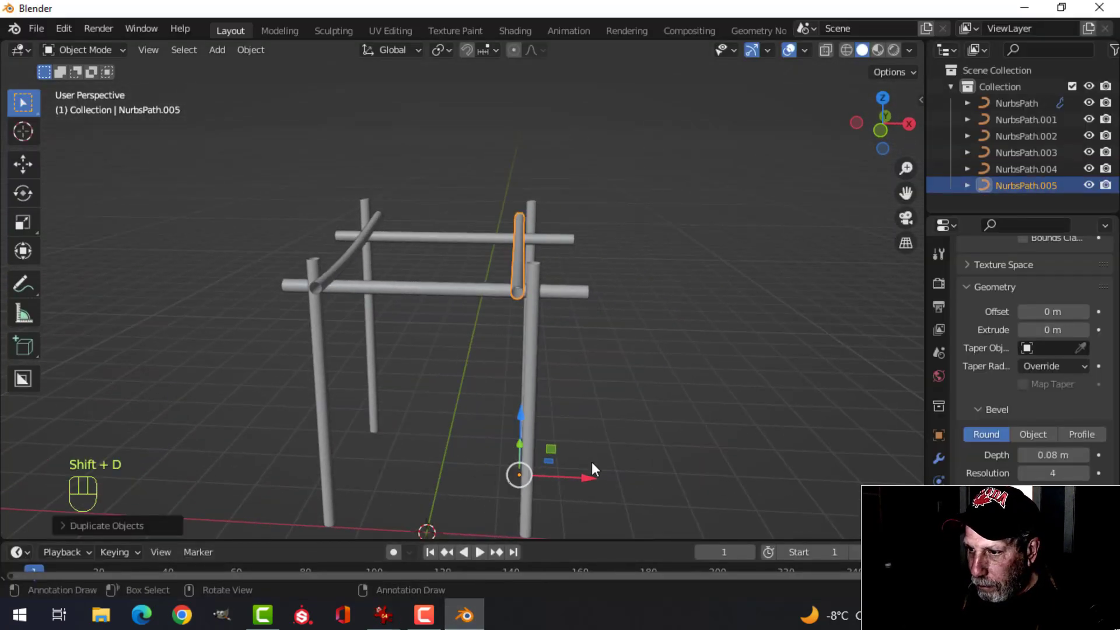
{"action": "key", "text": "x"}
{"action": "left_click_drag", "start_coordinate": [618, 463], "coordinate": [619, 463]}
{"action": "middle_click_drag", "start_coordinate": [644, 382], "coordinate": [561, 357]}
{"action": "left_click_drag", "start_coordinate": [489, 407], "coordinate": [482, 530]}
{"action": "middle_click_drag", "start_coordinate": [603, 434], "coordinate": [513, 428]}
Make a small control point adjustment to the lowered rail in edit mode, deselect it to inspect it, and select the rail again.
{"action": "key", "text": "Tab"}
{"action": "left_click_drag", "start_coordinate": [528, 362], "coordinate": [524, 368]}
{"action": "key", "text": "Tab"}
{"action": "scroll", "coordinate": [473, 339], "scroll_direction": "down", "scroll_amount": 2}
{"action": "key", "text": "alt+a"}
{"action": "middle_click_drag", "start_coordinate": [460, 326], "coordinate": [559, 322]}
{"action": "scroll", "coordinate": [563, 354], "scroll_direction": "up", "scroll_amount": 2}
{"action": "mouse_move", "coordinate": [560, 326]}
{"action": "middle_mouse_down"}
{"action": "mouse_move", "coordinate": [558, 365]}
{"action": "mouse_move", "coordinate": [537, 292]}
{"action": "mouse_move", "coordinate": [560, 292]}
{"action": "mouse_move", "coordinate": [542, 334]}
{"action": "middle_mouse_up"}
{"action": "scroll", "coordinate": [559, 365], "scroll_direction": "up", "scroll_amount": 1}
{"action": "left_click", "coordinate": [525, 295]}
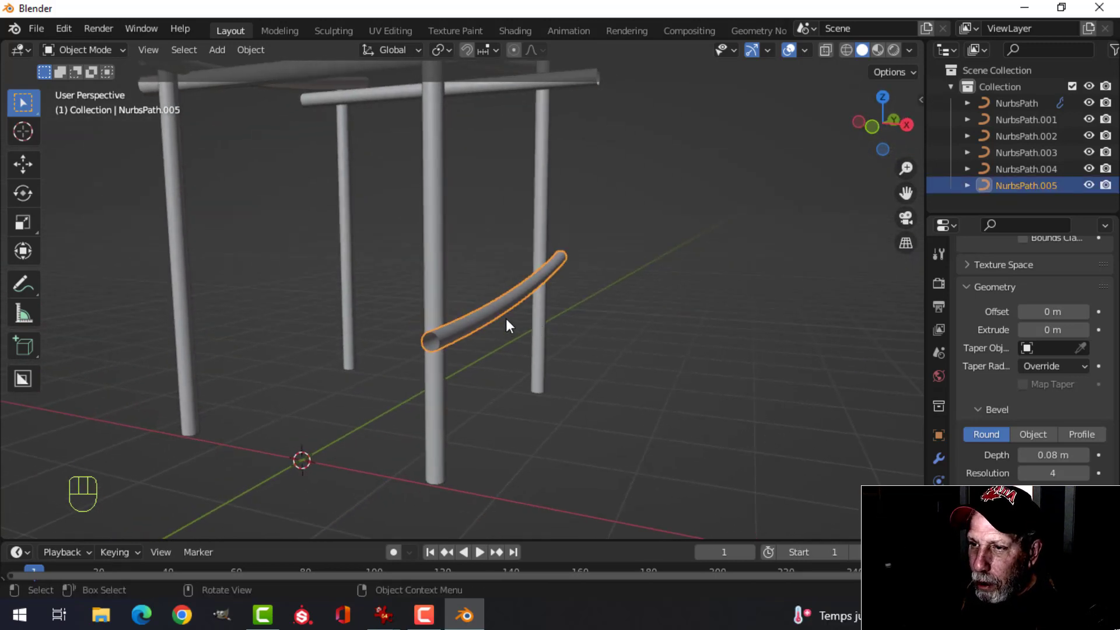
Check the lower rails and diagonal braces in the MerchantStandReference image and return to Blender.
{"action": "scroll", "coordinate": [484, 355], "scroll_direction": "down", "scroll_amount": 2}
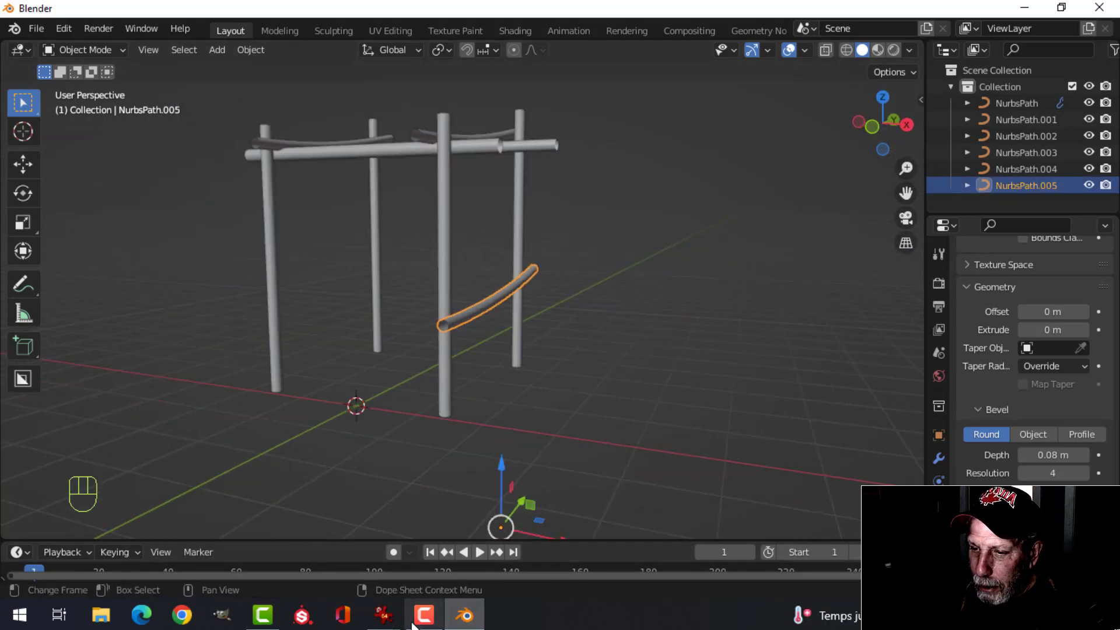
{"action": "mouse_move", "coordinate": [383, 615]}
{"action": "left_click", "coordinate": [508, 558]}
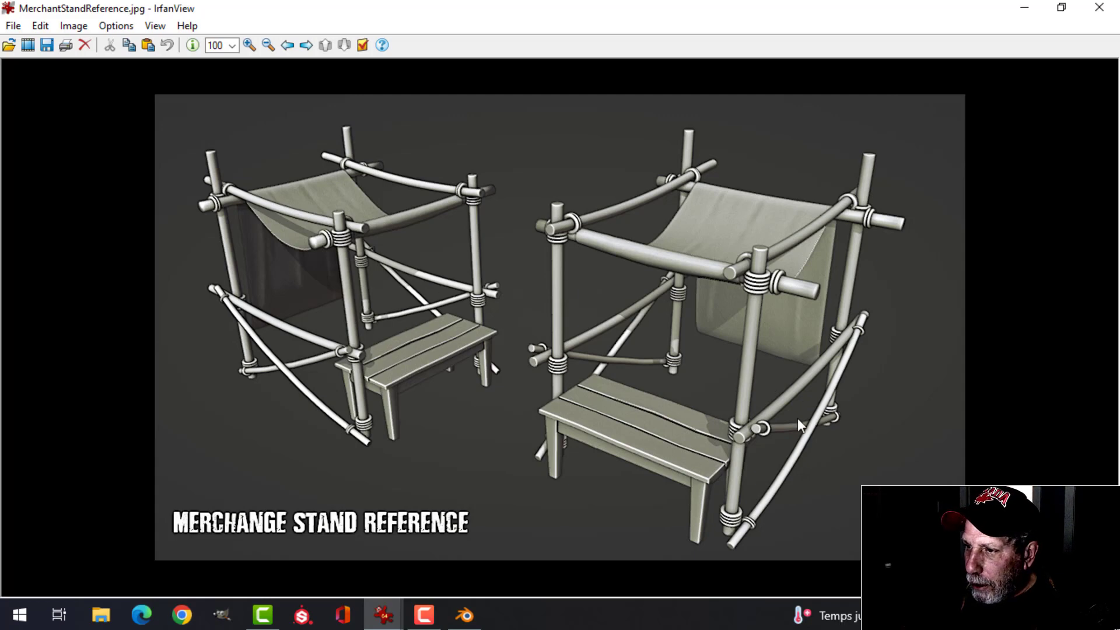
{"action": "left_click", "coordinate": [466, 612]}
Raise the lower side rail slightly, then duplicate it and move the copy along X to the opposite pair of posts.
{"action": "middle_click_drag", "start_coordinate": [615, 370], "coordinate": [549, 379]}
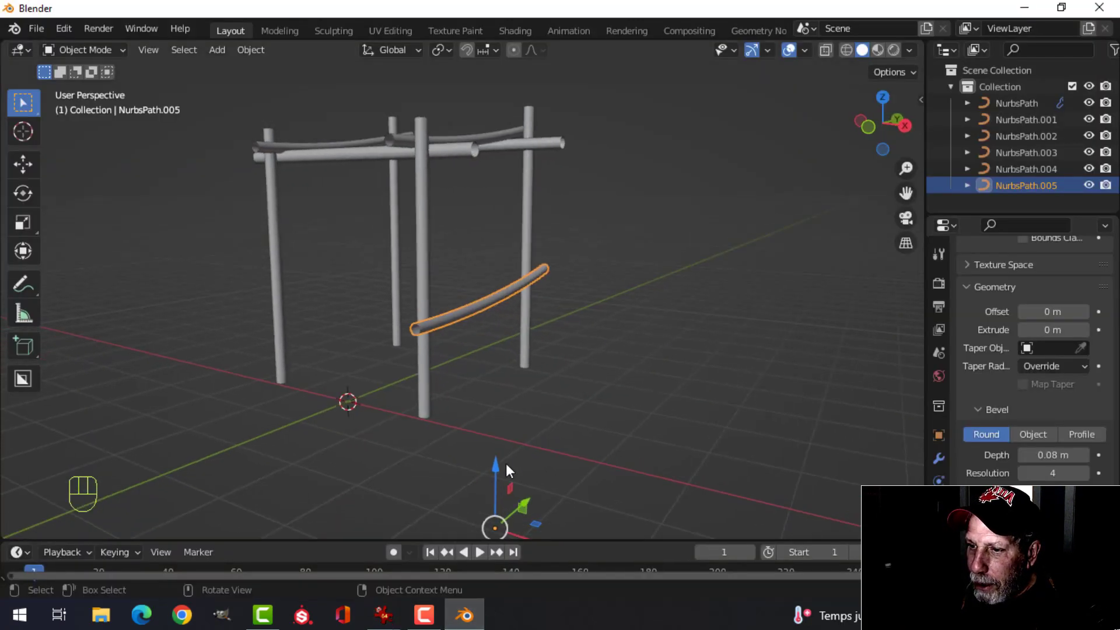
{"action": "left_click_drag", "start_coordinate": [496, 458], "coordinate": [495, 452]}
{"action": "middle_click_drag", "start_coordinate": [495, 452], "coordinate": [635, 360]}
{"action": "key", "text": "shift+d"}
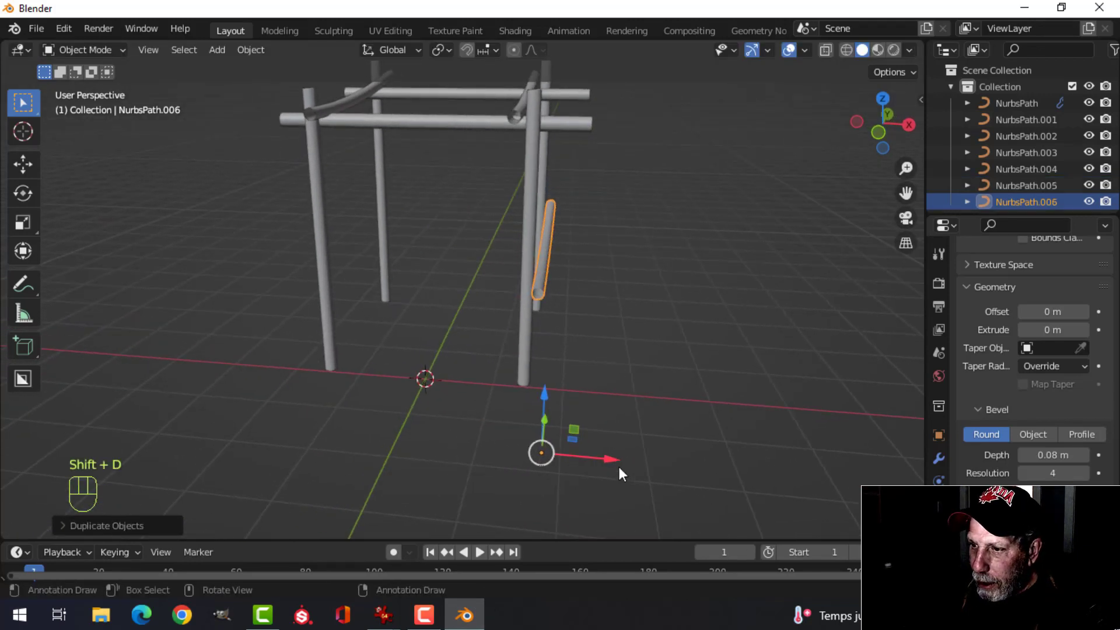
{"action": "left_click_drag", "start_coordinate": [619, 473], "coordinate": [450, 456]}
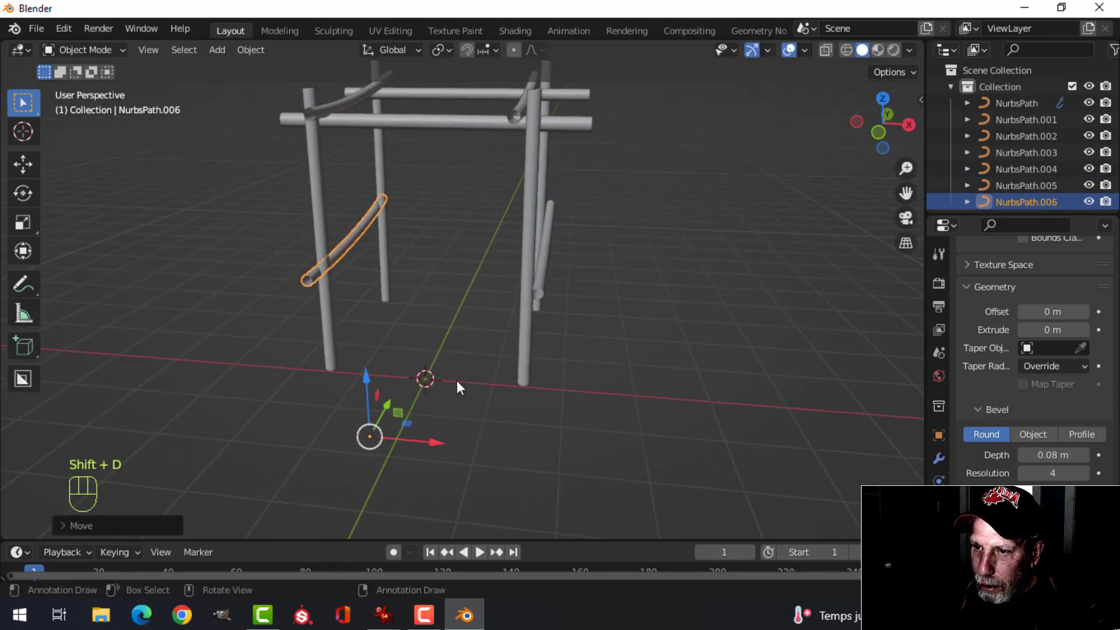
Duplicate the lower +X side rail and nudge the copy outward along X to start the diagonal brace.
{"action": "middle_click_drag", "start_coordinate": [457, 380], "coordinate": [506, 373]}
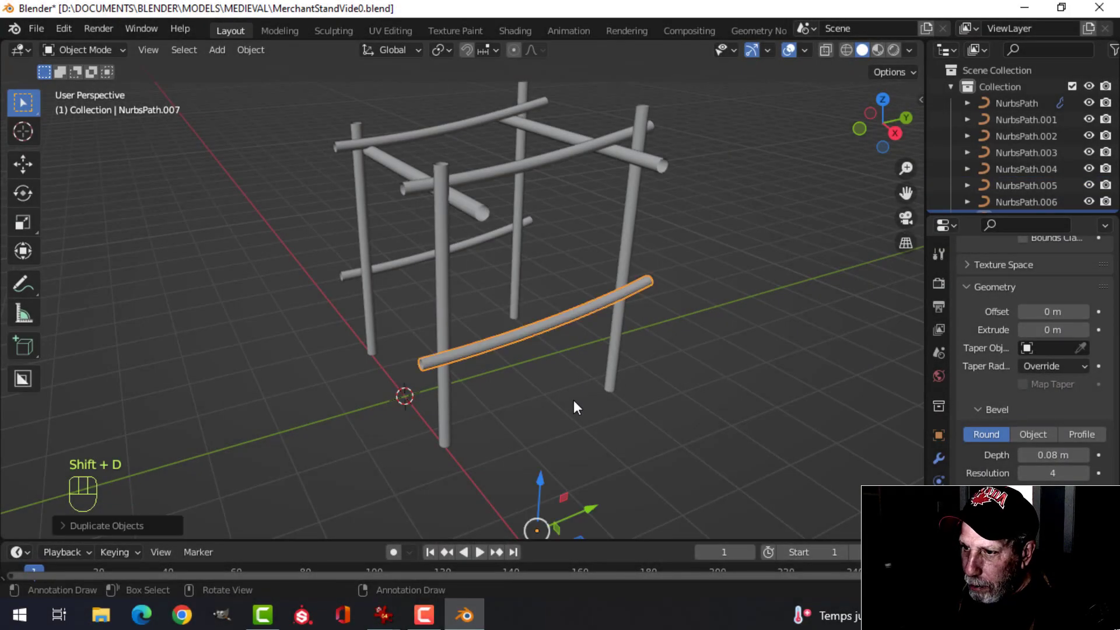
{"action": "middle_click_drag", "start_coordinate": [573, 401], "coordinate": [614, 393]}
{"action": "key", "text": "g"}
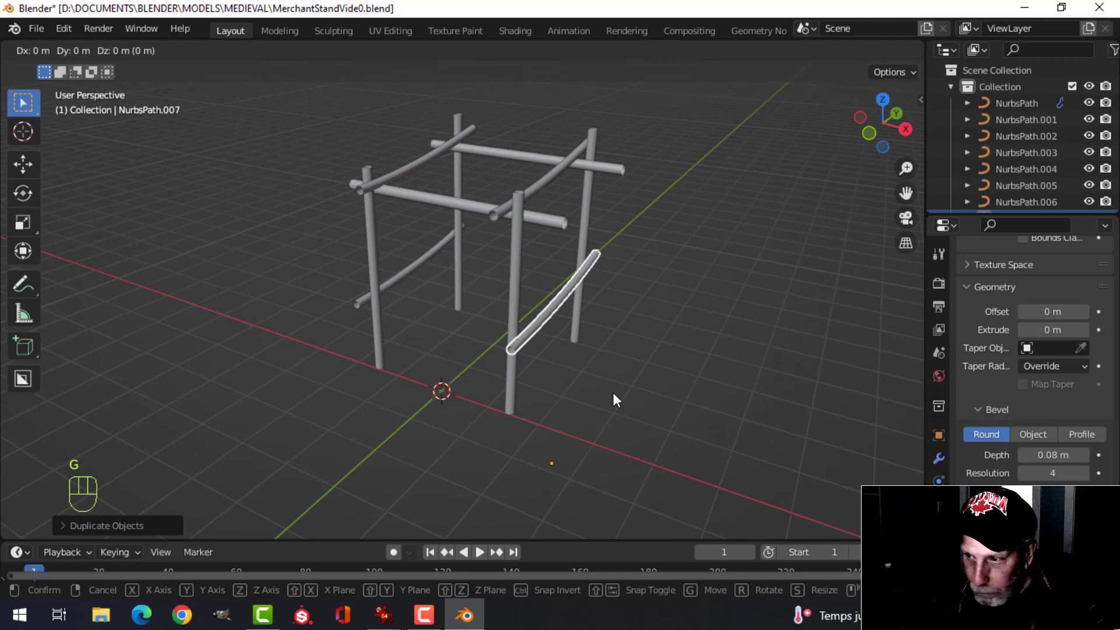
{"action": "key", "text": "x"}
{"action": "left_click", "coordinate": [620, 395]}
{"action": "middle_click_drag", "start_coordinate": [620, 395], "coordinate": [554, 344]}
In right view, rotate all of the copy's control points so it slopes down toward the rear post, and move them down slightly.
{"action": "key", "text": "KP_3"}
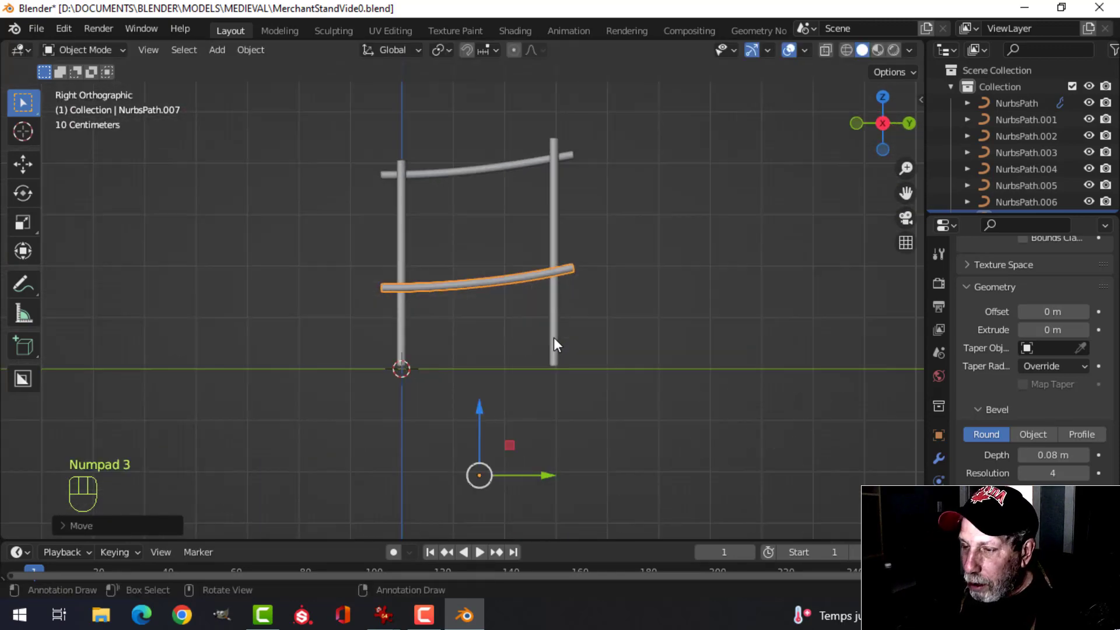
{"action": "key", "text": "Tab"}
{"action": "scroll", "coordinate": [522, 352], "scroll_direction": "up", "scroll_amount": 2}
{"action": "key", "text": "alt+a"}
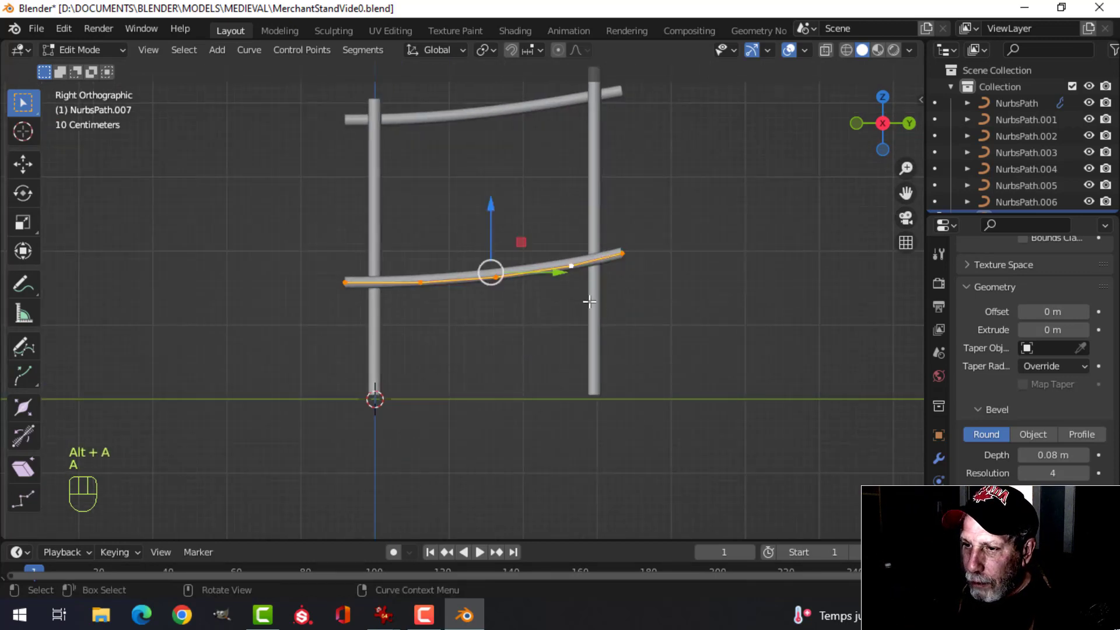
{"action": "key", "text": "r"}
{"action": "left_click", "coordinate": [587, 334]}
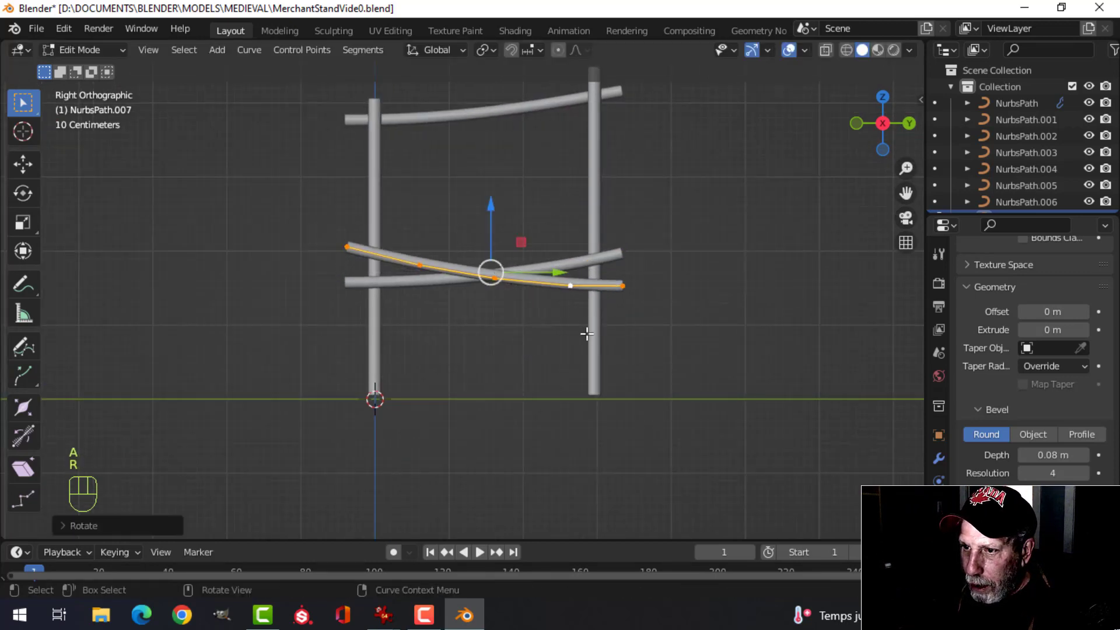
{"action": "key", "text": "g"}
{"action": "left_click", "coordinate": [587, 349]}
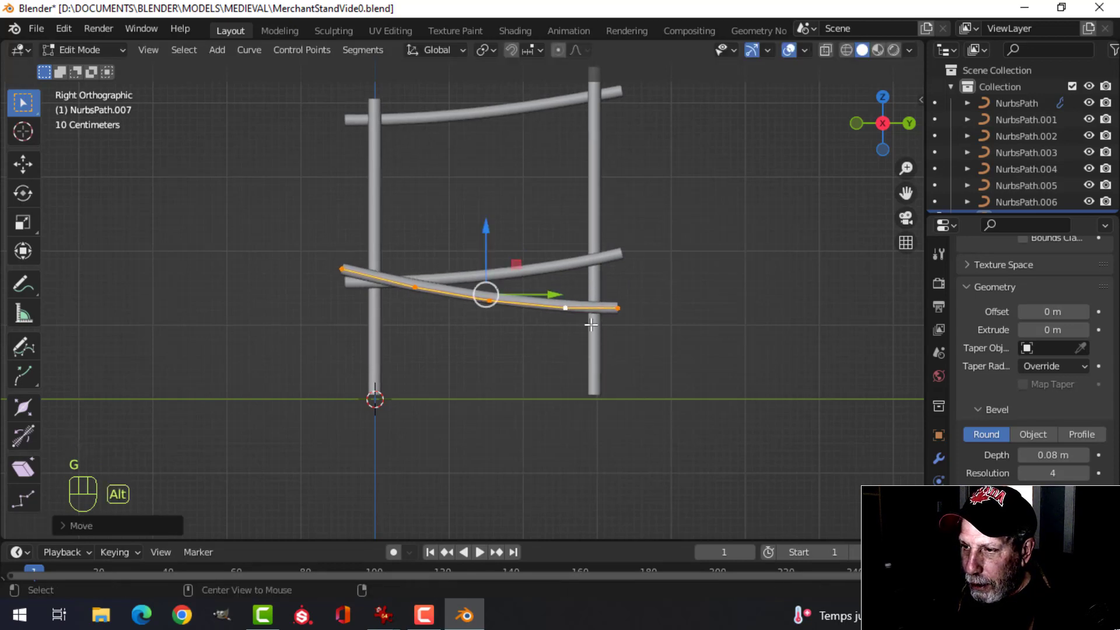
Box-select the brace's three rear control points and lower them along Z to the foot of the rear post.
{"action": "key", "text": "alt+a"}
{"action": "key", "text": "b"}
{"action": "left_click_drag", "start_coordinate": [470, 260], "coordinate": [656, 344]}
{"action": "left_click_drag", "start_coordinate": [567, 242], "coordinate": [574, 323]}
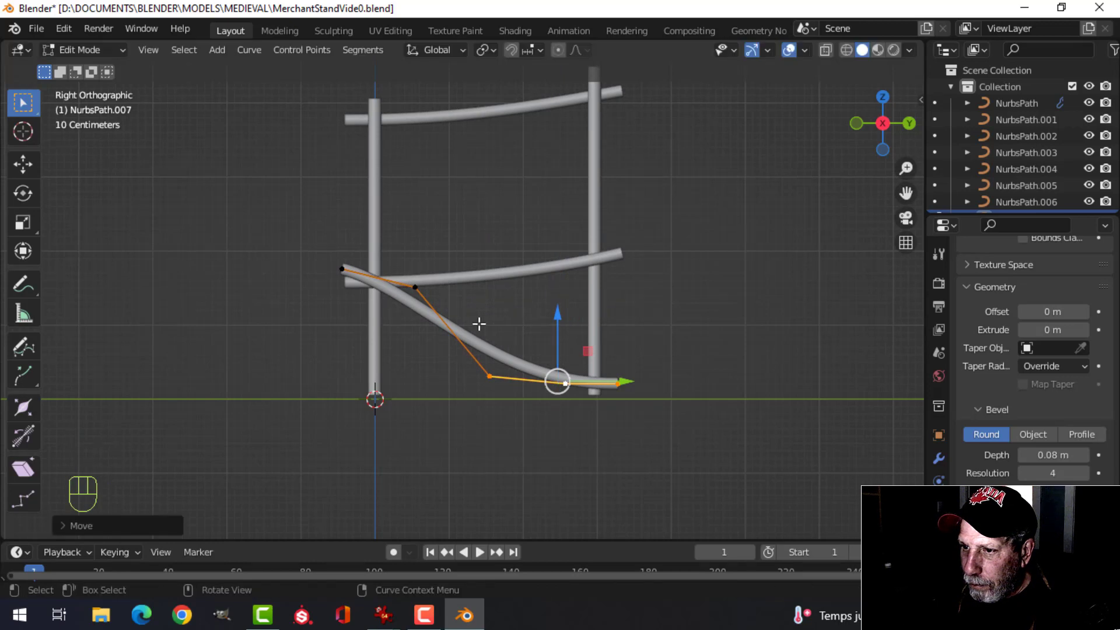
Adjust the heights of the brace's three inner control points along Z to give it a smooth, gentle downward curve.
{"action": "left_click", "coordinate": [421, 284]}
{"action": "left_click_drag", "start_coordinate": [413, 224], "coordinate": [404, 275]}
{"action": "left_click", "coordinate": [490, 374]}
{"action": "left_click_drag", "start_coordinate": [492, 313], "coordinate": [494, 298]}
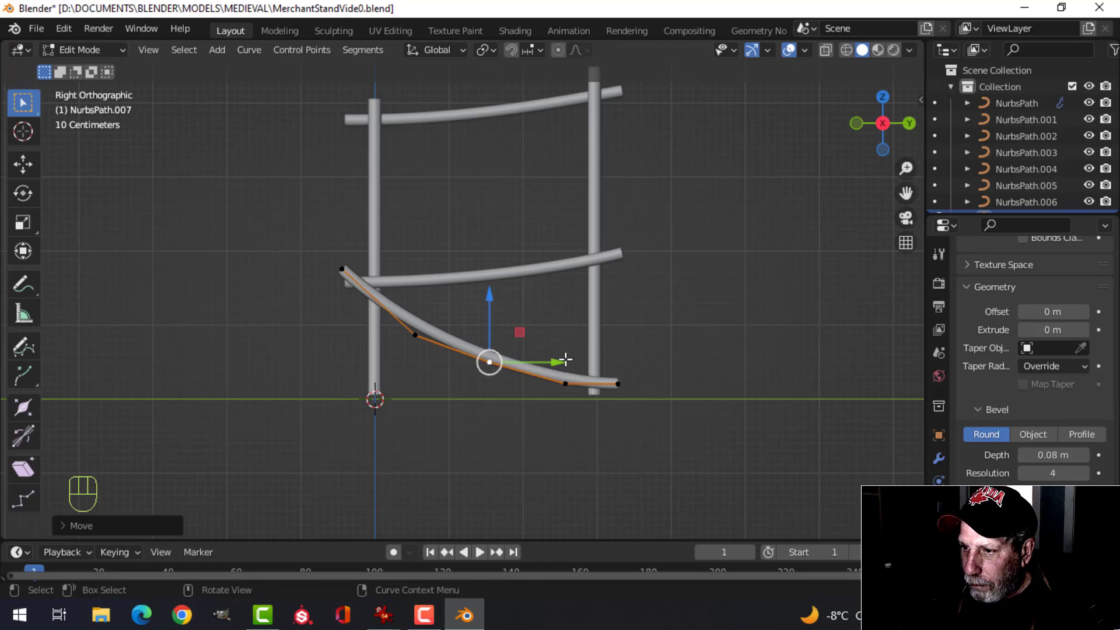
{"action": "left_click", "coordinate": [565, 383]}
{"action": "left_click_drag", "start_coordinate": [565, 329], "coordinate": [565, 318]}
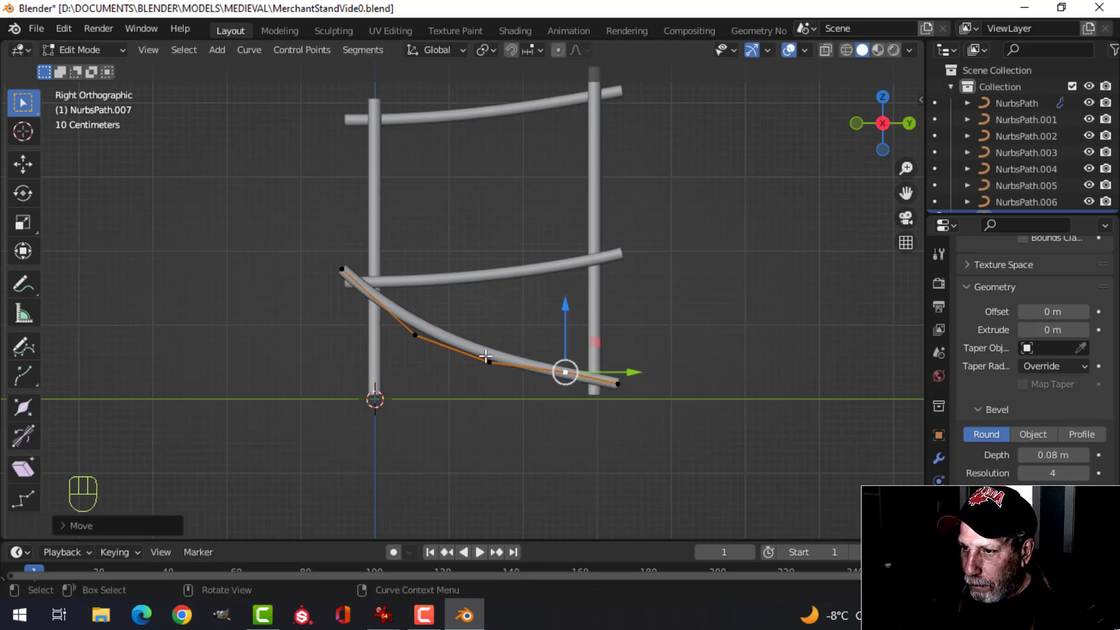
{"action": "left_click", "coordinate": [488, 360]}
{"action": "left_click_drag", "start_coordinate": [495, 308], "coordinate": [495, 302]}
{"action": "left_click", "coordinate": [415, 335]}
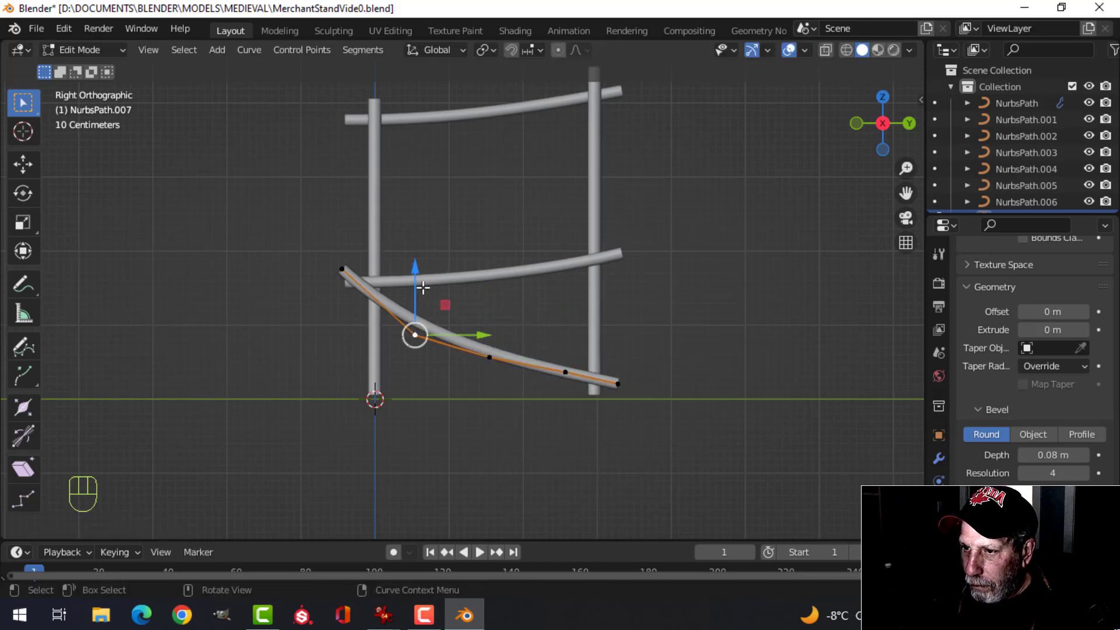
{"action": "mouse_move", "coordinate": [423, 287]}
{"action": "left_mouse_down"}
{"action": "mouse_move", "coordinate": [420, 262]}
{"action": "mouse_move", "coordinate": [421, 271]}
{"action": "left_mouse_up"}
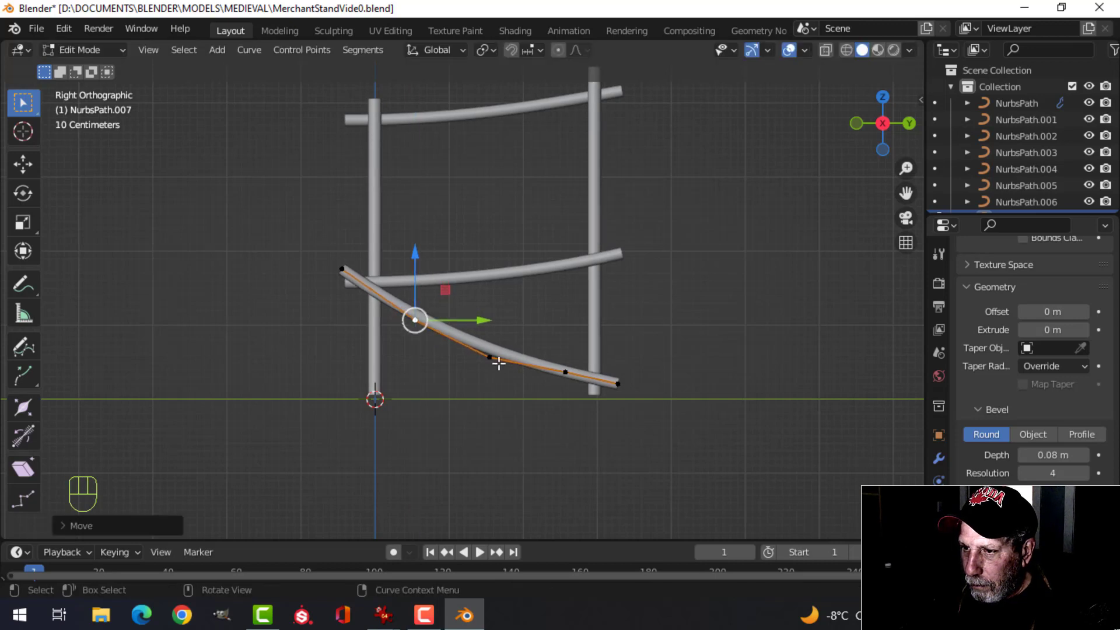
Raise the diagonal brace's three inner control points along Z so that it sags less between the front and rear posts.
{"action": "left_click", "coordinate": [490, 358]}
{"action": "left_click_drag", "start_coordinate": [496, 304], "coordinate": [496, 291]}
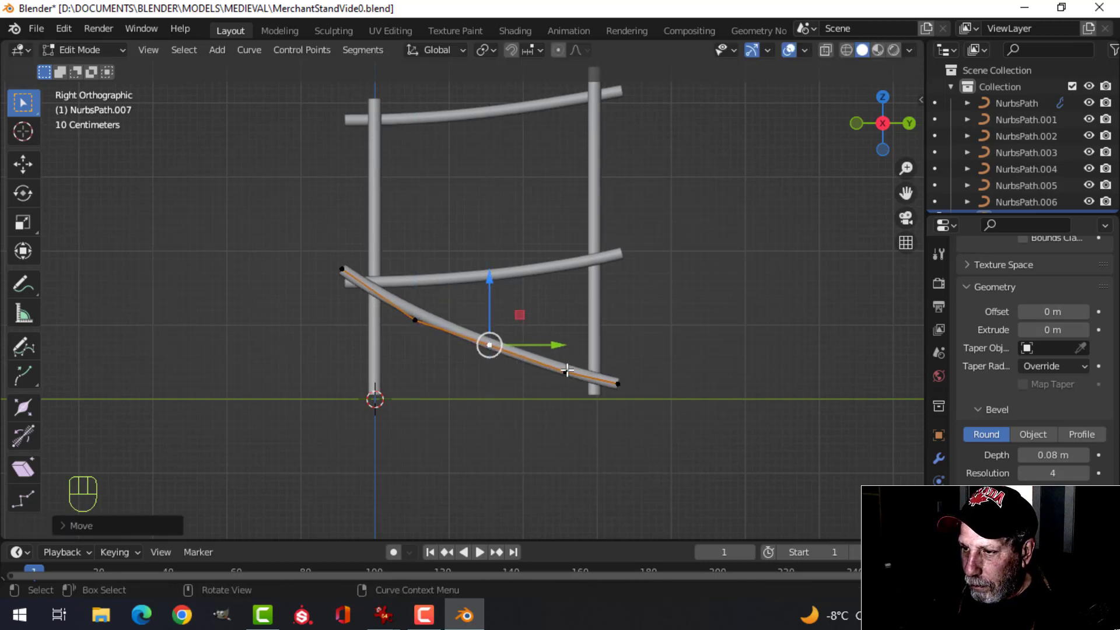
{"action": "left_click", "coordinate": [565, 372]}
{"action": "left_click_drag", "start_coordinate": [564, 327], "coordinate": [563, 323]}
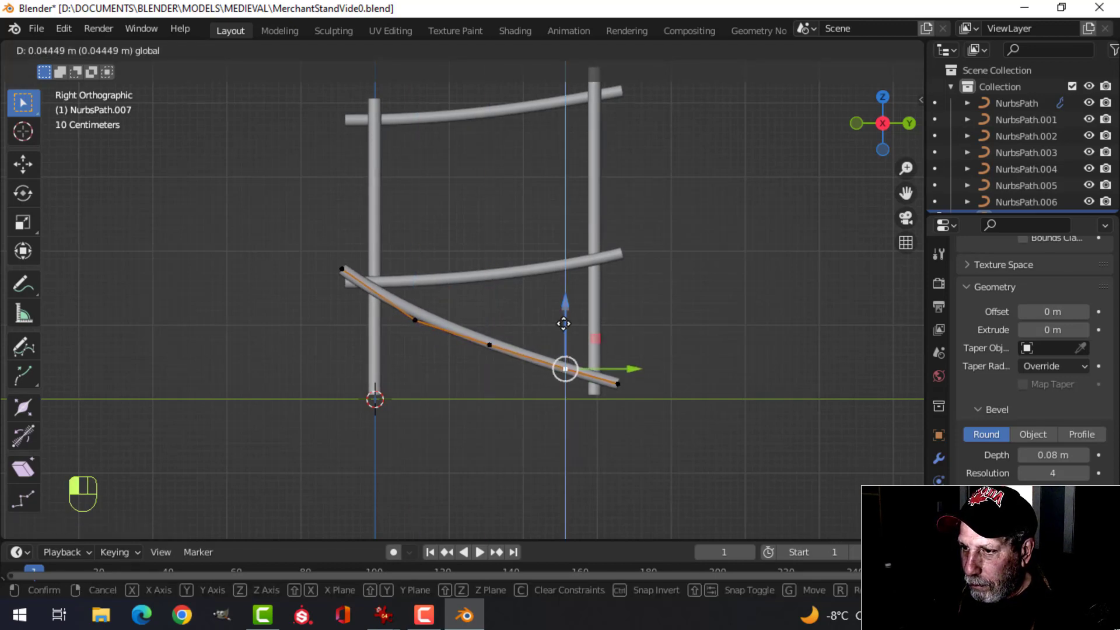
{"action": "left_click", "coordinate": [415, 321]}
{"action": "key", "text": "g"}
{"action": "left_click", "coordinate": [415, 313]}
{"action": "middle_click_drag", "start_coordinate": [415, 313], "coordinate": [667, 402]}
{"action": "key", "text": "Tab"}
{"action": "key", "text": "alt+a"}
Reduce the diagonal brace's bevel depth to 0.071 m so it is thinner than the side rail.
{"action": "scroll", "coordinate": [714, 395], "scroll_direction": "up", "scroll_amount": 5}
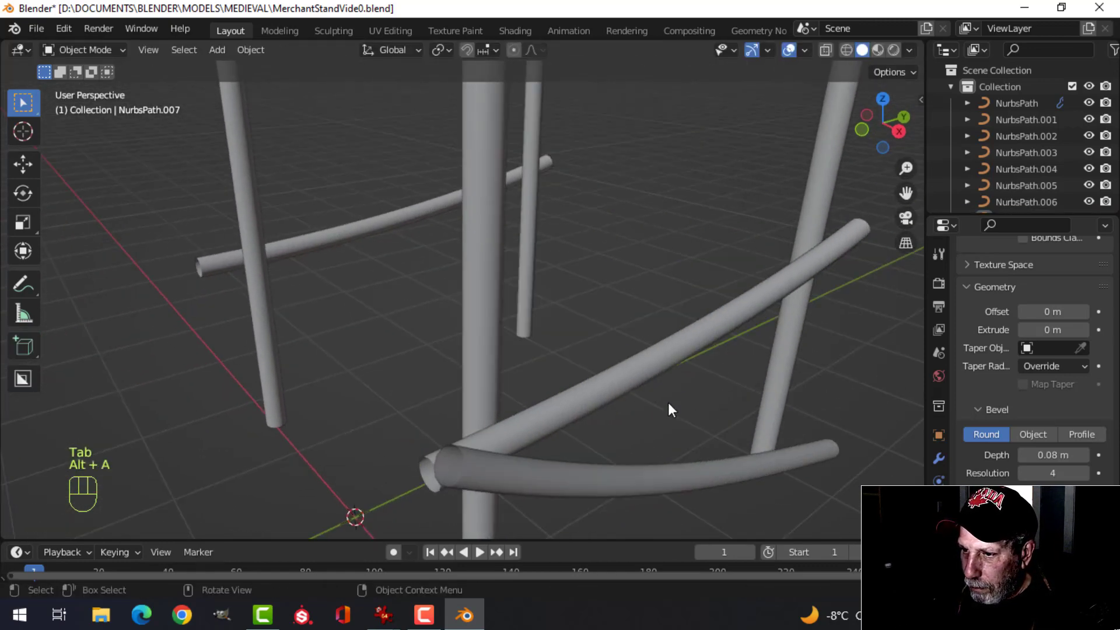
{"action": "scroll", "coordinate": [667, 403], "scroll_direction": "down", "scroll_amount": 4}
{"action": "left_click", "coordinate": [513, 331]}
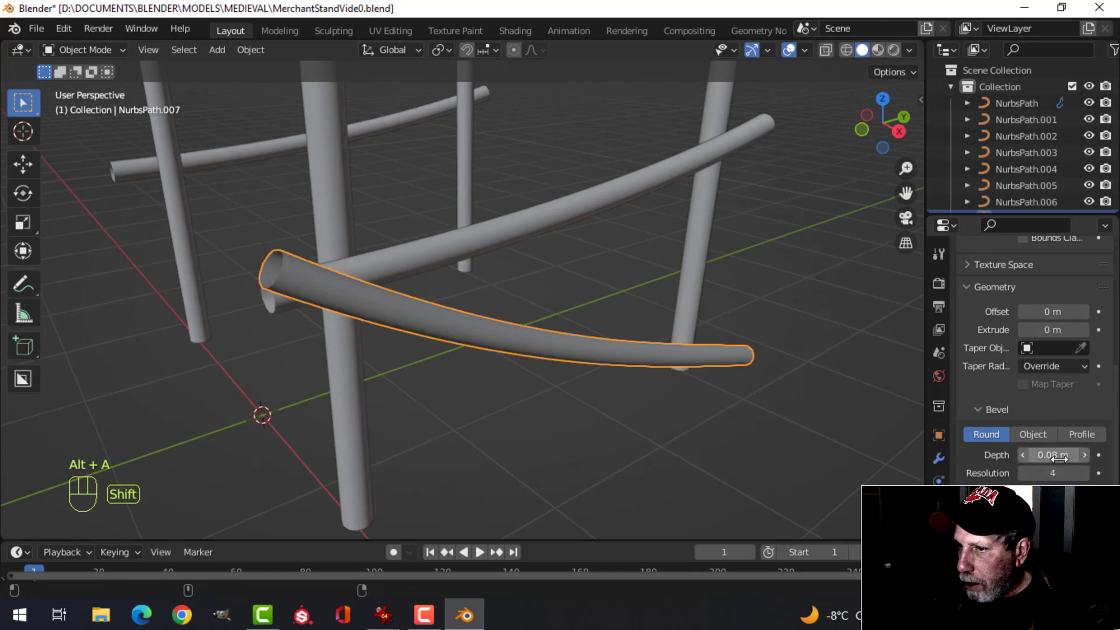
{"action": "left_click_drag", "start_coordinate": [1059, 458], "coordinate": [1038, 459]}
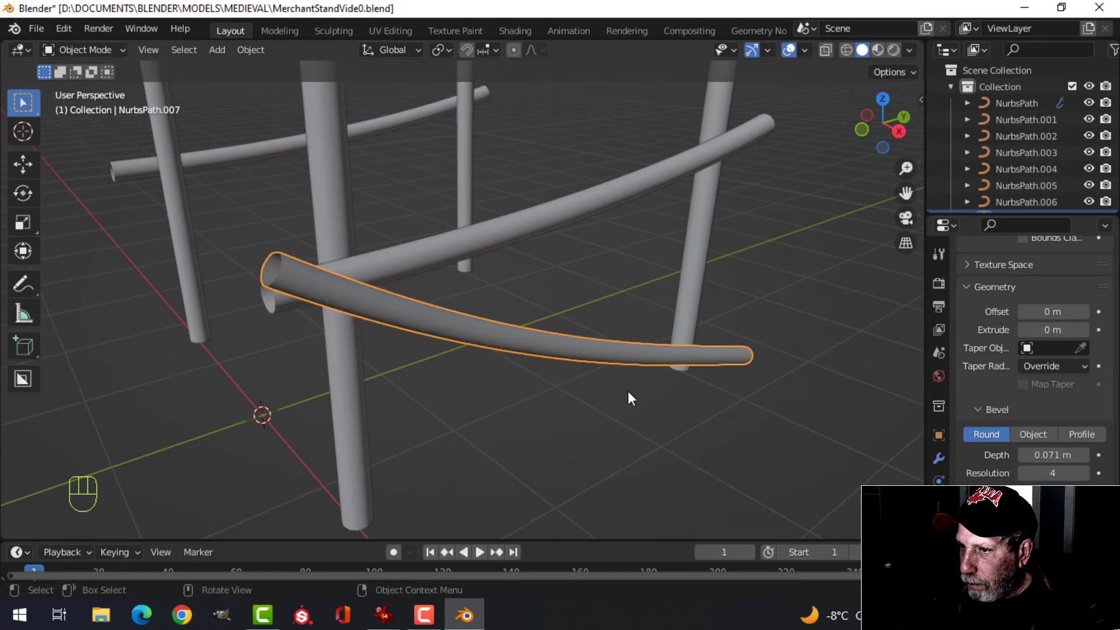
In front view, select all of the brace's control points and shift them slightly inward along X toward the side rail.
{"action": "middle_click_drag", "start_coordinate": [627, 398], "coordinate": [690, 400]}
{"action": "key", "text": "Tab"}
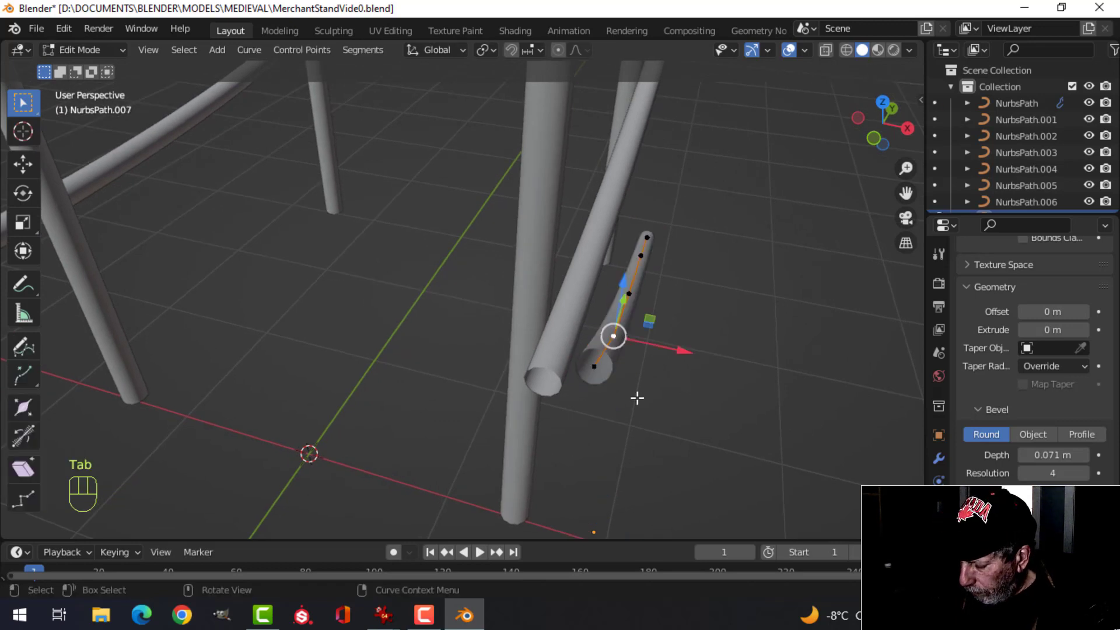
{"action": "key", "text": "KP_1"}
{"action": "key", "text": "a"}
{"action": "middle_click_drag", "start_coordinate": [704, 292], "coordinate": [638, 343], "text": "shift"}
{"action": "left_click_drag", "start_coordinate": [638, 342], "coordinate": [629, 332]}
{"action": "middle_click_drag", "start_coordinate": [629, 332], "coordinate": [517, 314]}
{"action": "key", "text": "alt+a"}
{"action": "middle_click_drag", "start_coordinate": [390, 324], "coordinate": [505, 302], "text": "shift"}
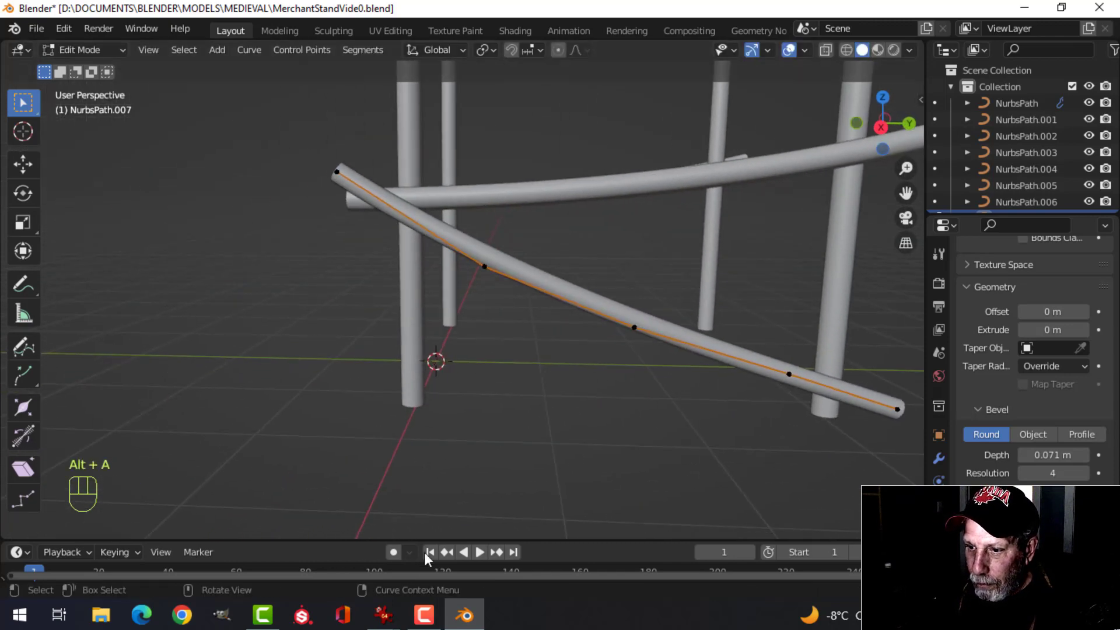
Switch to IrfanView to examine the diagonal brace in the merchant stand reference and WIP images, and return to Blender.
{"action": "mouse_move", "coordinate": [383, 615]}
{"action": "left_click", "coordinate": [561, 545]}
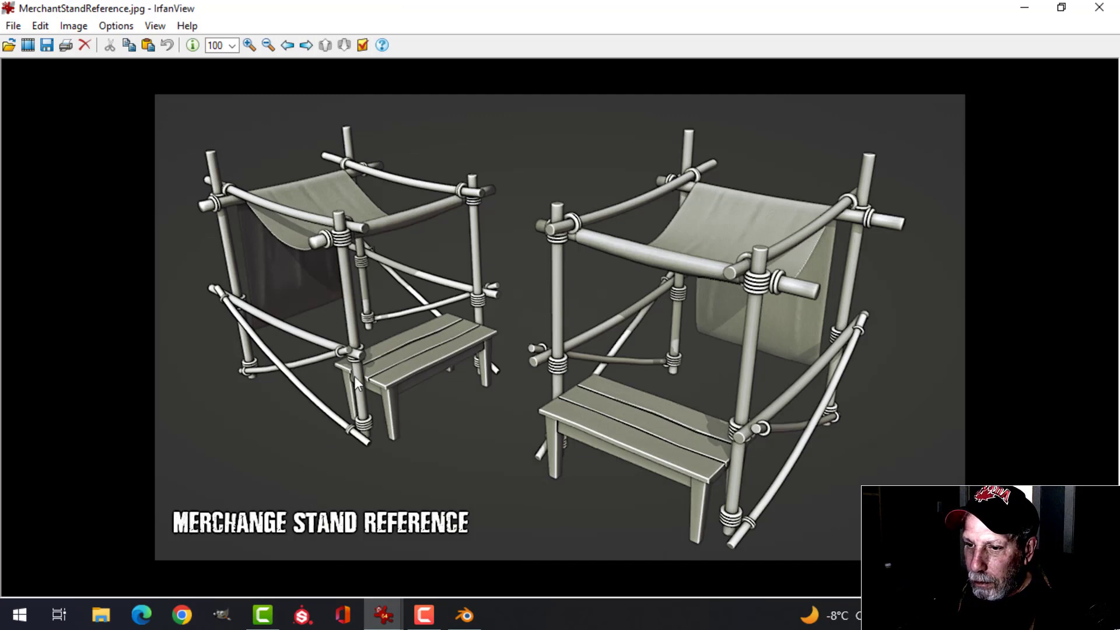
{"action": "mouse_move", "coordinate": [383, 614]}
{"action": "left_click", "coordinate": [210, 554]}
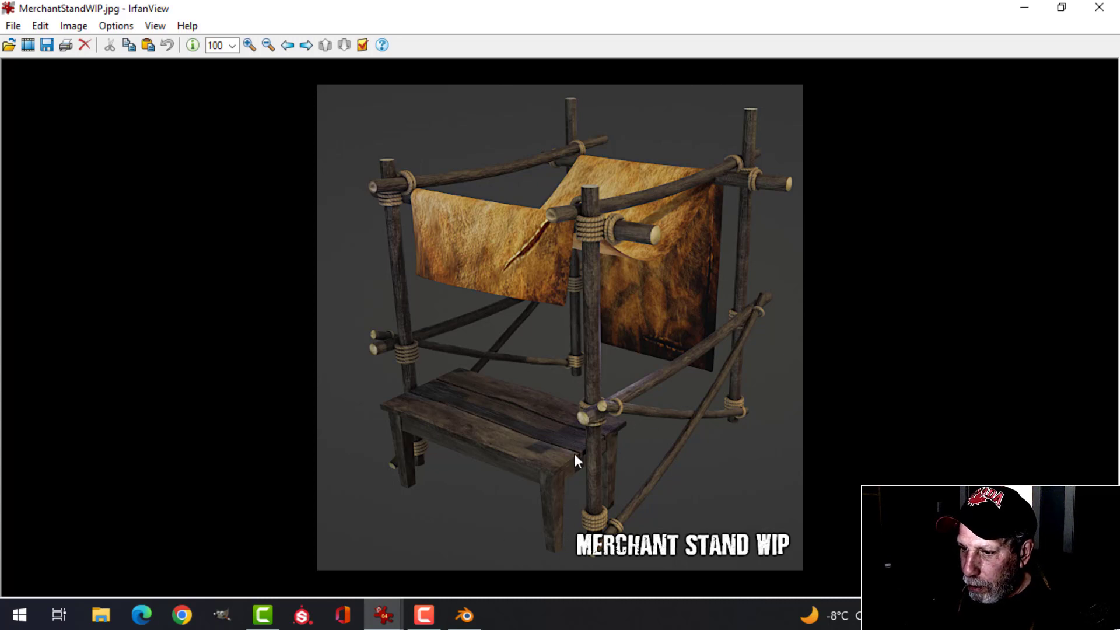
{"action": "left_click", "coordinate": [476, 614]}
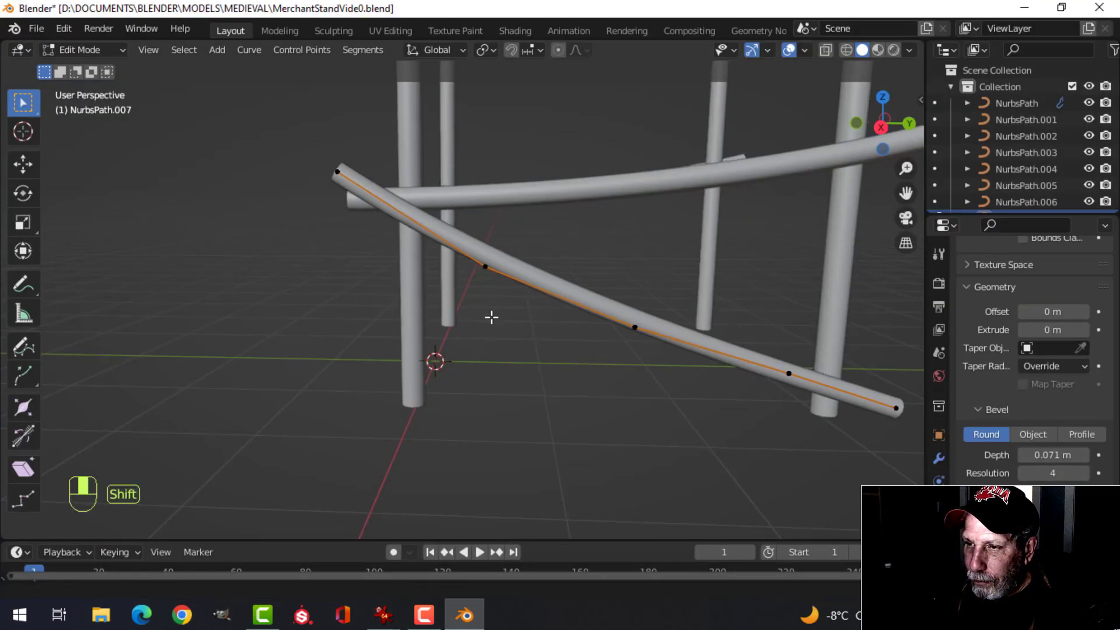
Shift the brace's front end point slightly toward the front post and raise the control point next to it.
{"action": "scroll", "coordinate": [491, 318], "scroll_direction": "up", "scroll_amount": 2}
{"action": "key", "text": "g"}
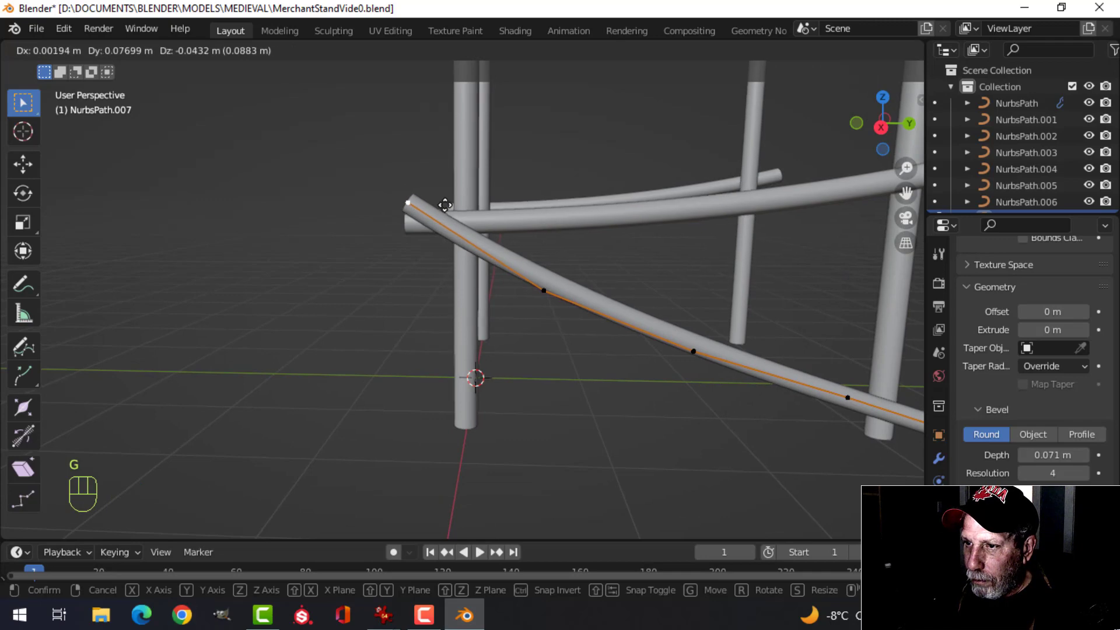
{"action": "left_click", "coordinate": [450, 196]}
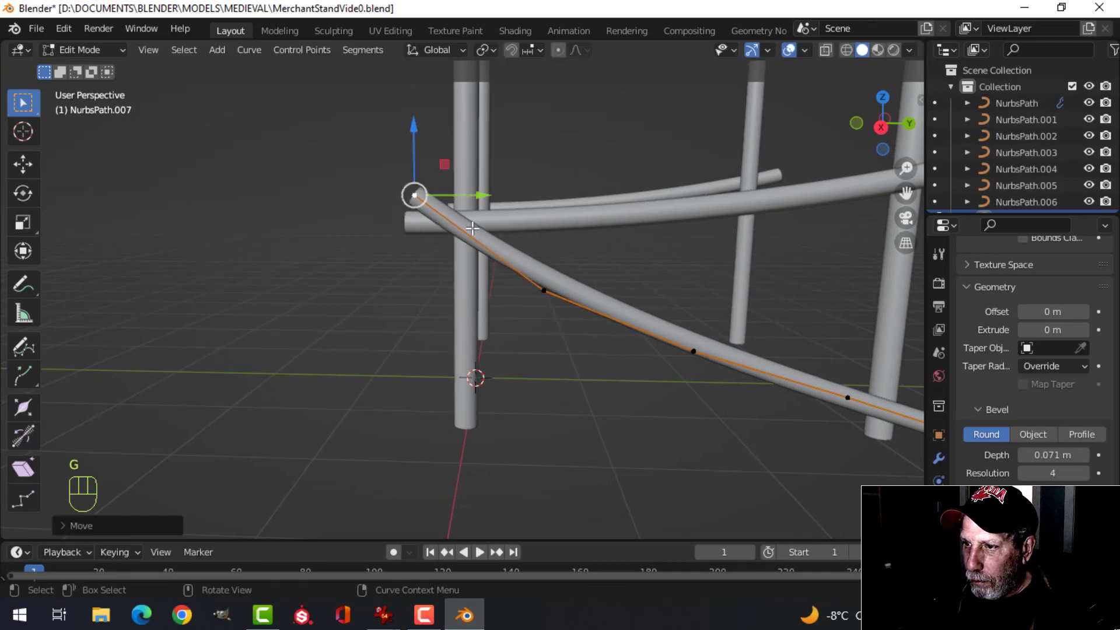
{"action": "left_click_drag", "start_coordinate": [547, 290], "coordinate": [546, 275]}
Seen from above, move the brace's inner and rear end control points inward along X so it runs close to the posts.
{"action": "middle_click_drag", "start_coordinate": [716, 302], "coordinate": [715, 396]}
{"action": "left_click", "coordinate": [708, 359]}
{"action": "middle_click_drag", "start_coordinate": [712, 358], "coordinate": [628, 429]}
{"action": "left_click_drag", "start_coordinate": [639, 350], "coordinate": [604, 365]}
{"action": "left_click", "coordinate": [553, 338]}
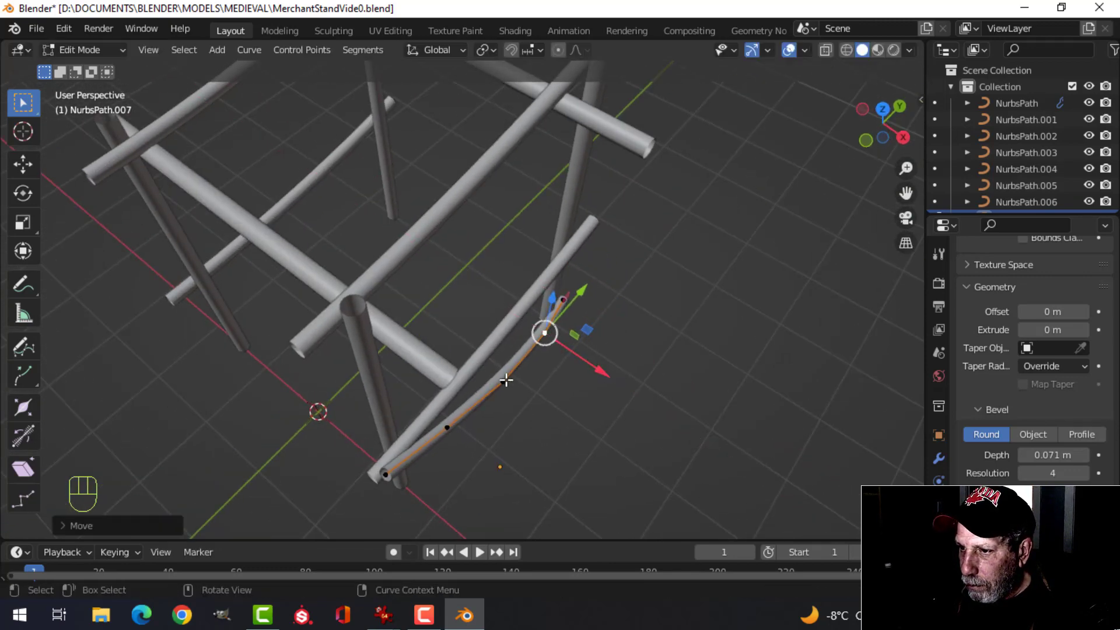
{"action": "left_click", "coordinate": [505, 381]}
{"action": "left_click_drag", "start_coordinate": [553, 407], "coordinate": [545, 403]}
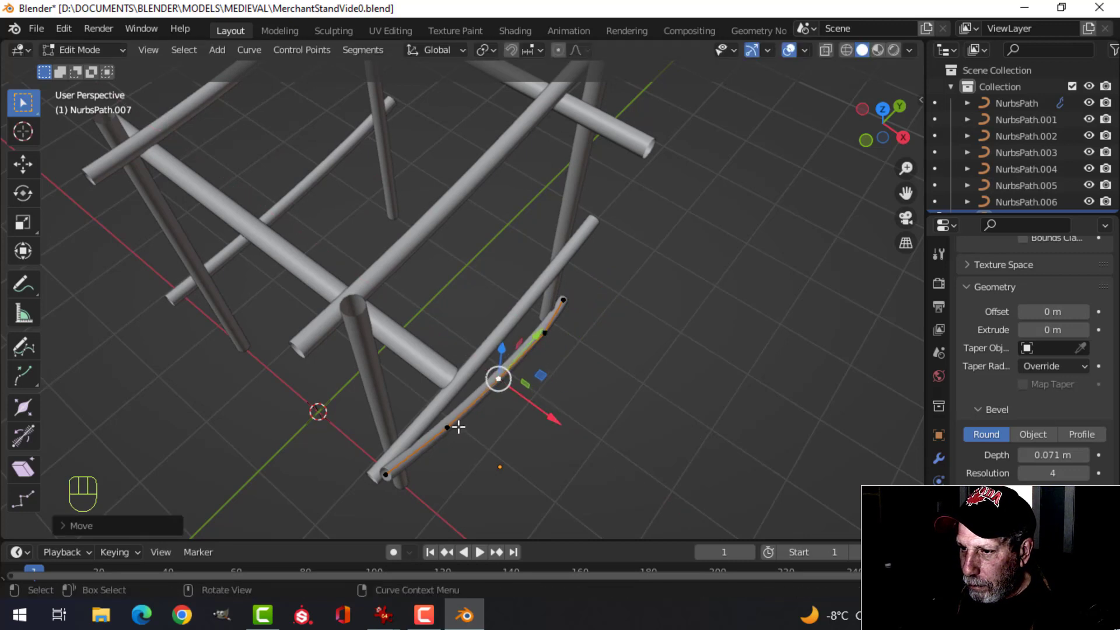
{"action": "left_click", "coordinate": [447, 428]}
{"action": "left_click_drag", "start_coordinate": [498, 472], "coordinate": [493, 465]}
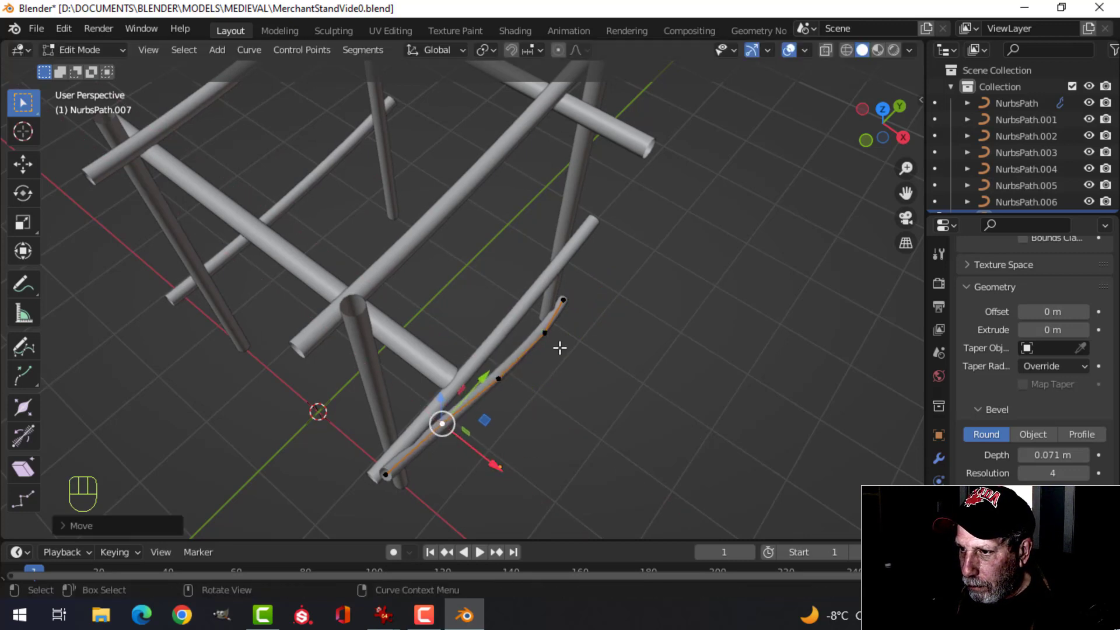
{"action": "left_click", "coordinate": [565, 298]}
{"action": "left_click_drag", "start_coordinate": [622, 337], "coordinate": [596, 365]}
{"action": "left_click", "coordinate": [544, 333]}
{"action": "key", "text": "Tab"}
{"action": "middle_click_drag", "start_coordinate": [658, 362], "coordinate": [471, 344]}
{"action": "key", "text": "alt+a"}
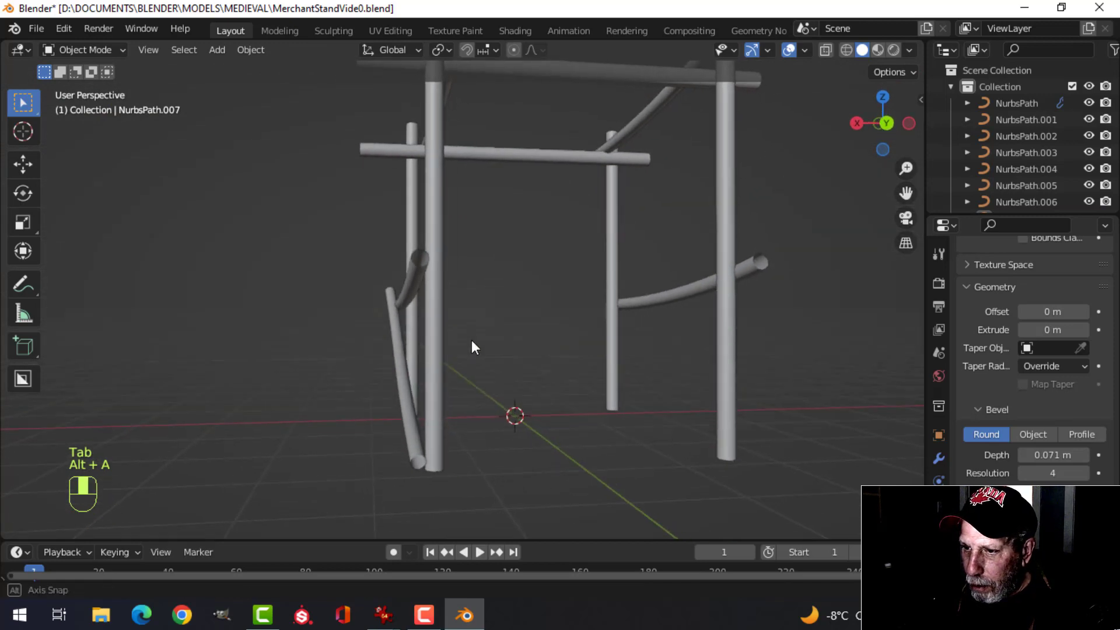
Nudge the brace's second control point from the front slightly outward along X.
{"action": "left_click", "coordinate": [407, 349]}
{"action": "key", "text": "Tab"}
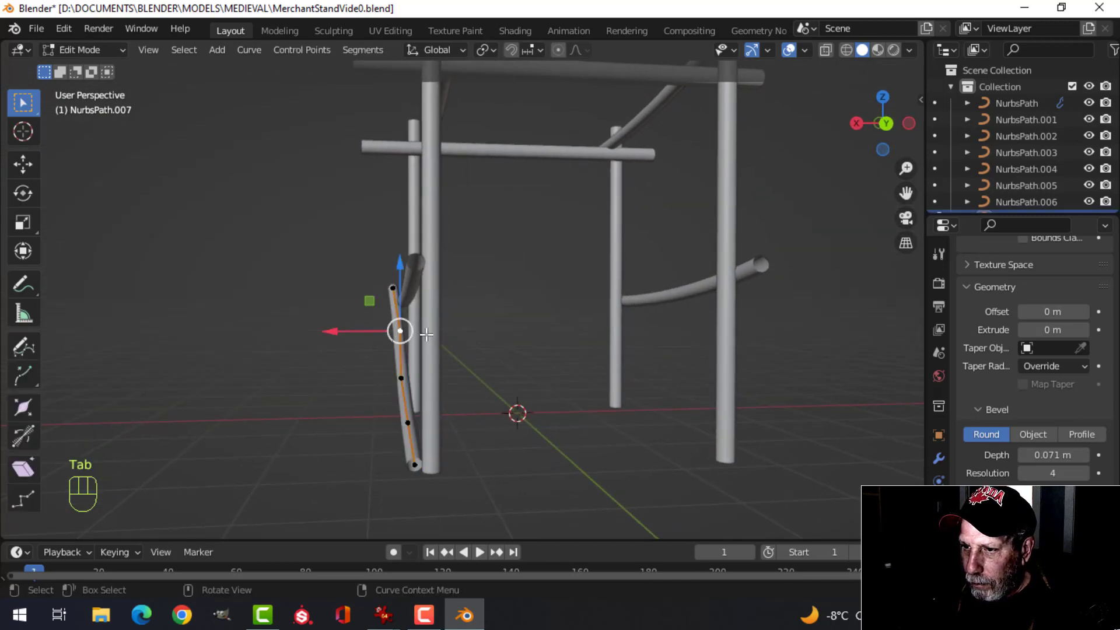
{"action": "left_click_drag", "start_coordinate": [363, 331], "coordinate": [358, 332]}
{"action": "key", "text": "Tab"}
{"action": "middle_click_drag", "start_coordinate": [445, 350], "coordinate": [572, 412]}
{"action": "key", "text": "alt+a"}
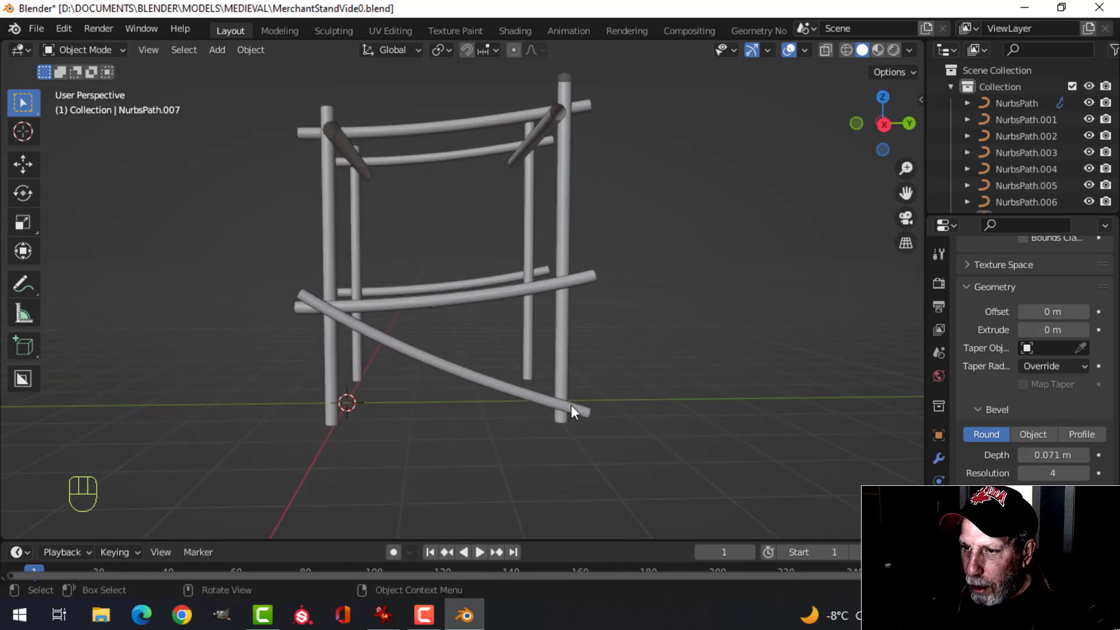
Raise the brace's rear end point and fine-tune the heights of its three inner control points along Z to smooth the curve.
{"action": "left_click", "coordinate": [565, 400]}
{"action": "key", "text": "Tab"}
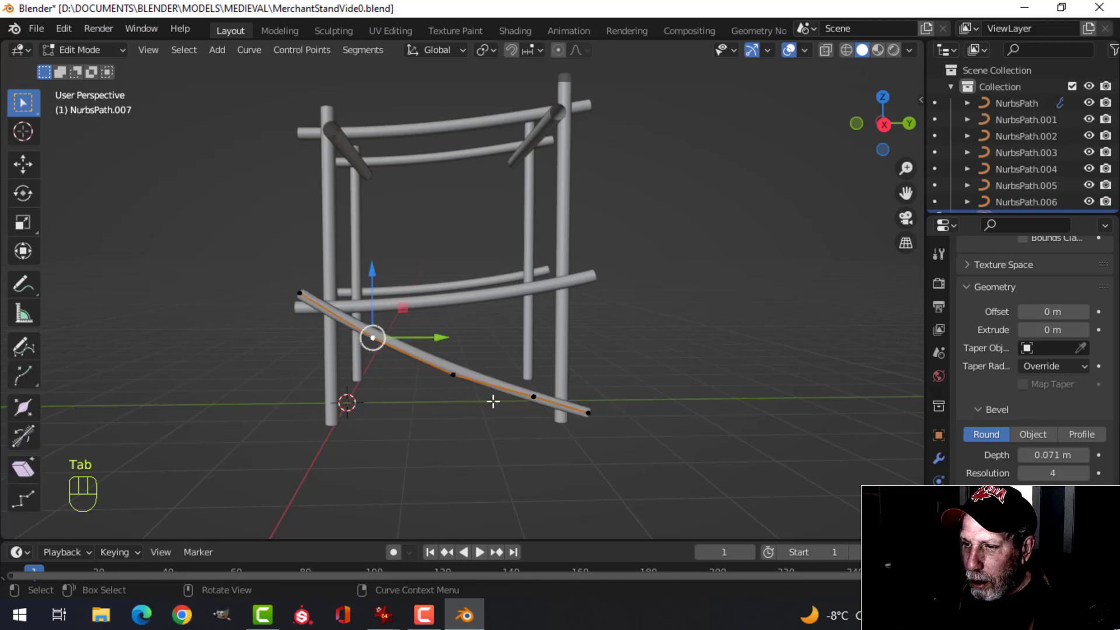
{"action": "key", "text": "alt+a"}
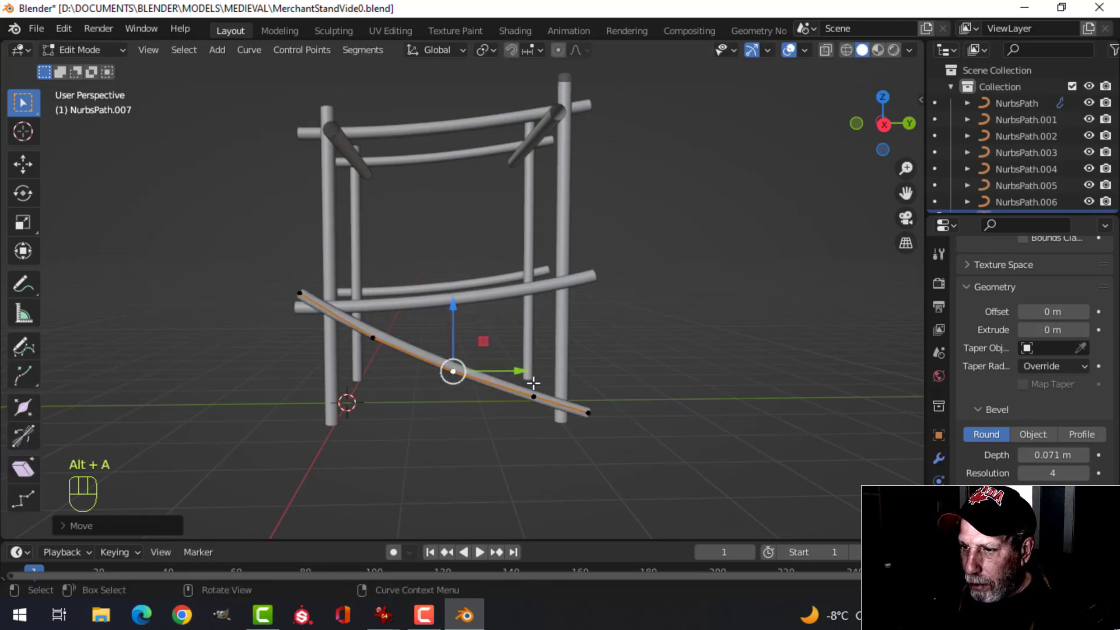
{"action": "left_click_drag", "start_coordinate": [534, 396], "coordinate": [537, 339]}
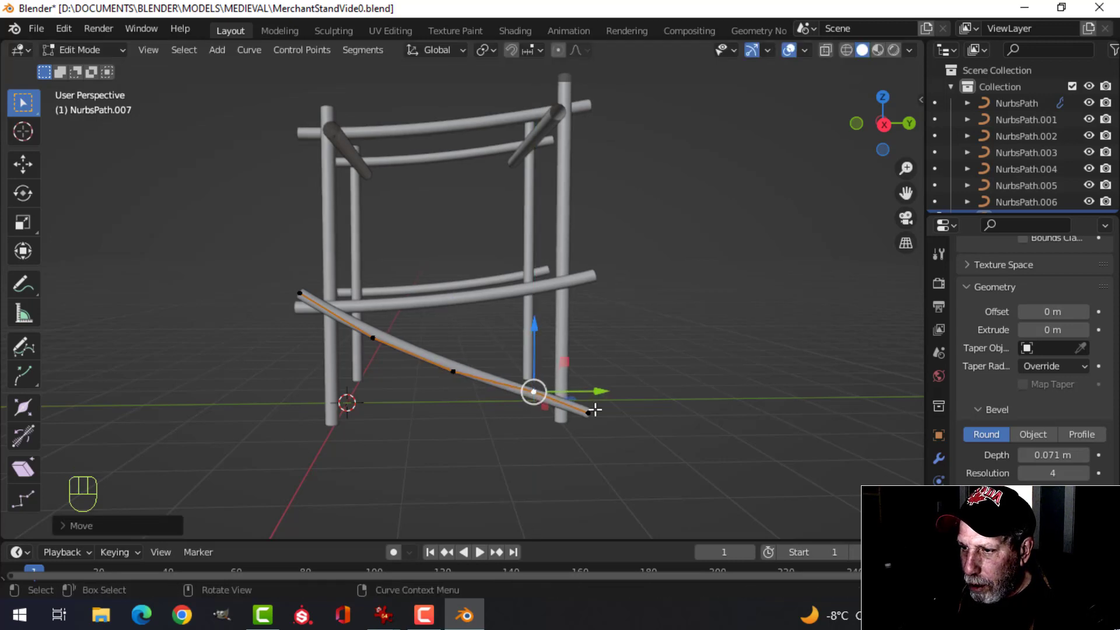
{"action": "left_click_drag", "start_coordinate": [588, 412], "coordinate": [593, 368]}
{"action": "left_click", "coordinate": [454, 365]}
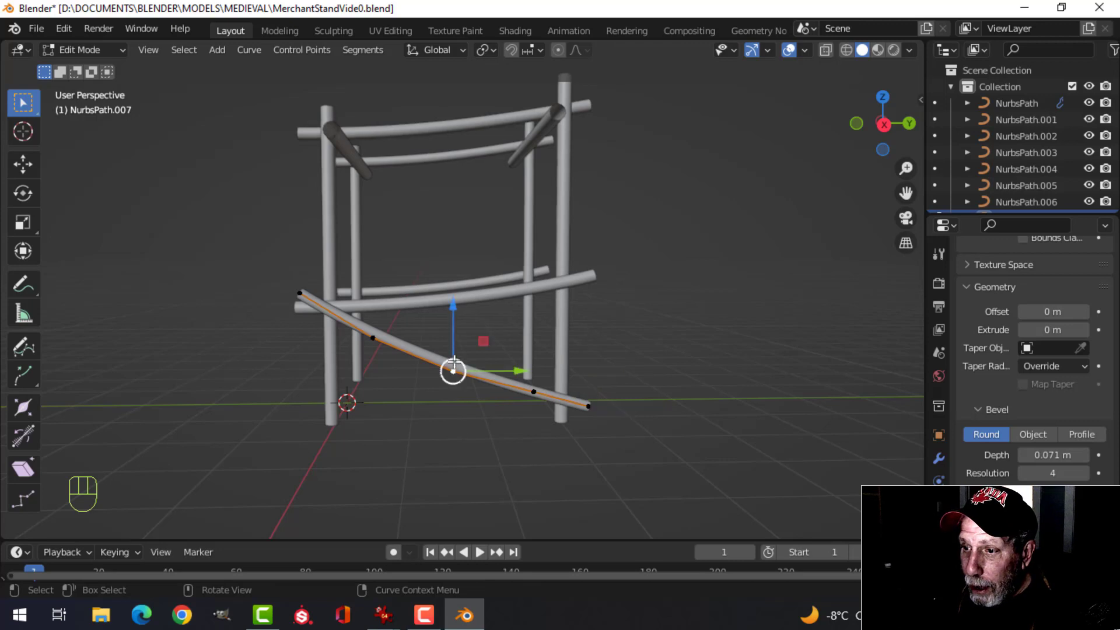
{"action": "left_click_drag", "start_coordinate": [453, 337], "coordinate": [424, 338]}
{"action": "left_click", "coordinate": [363, 338]}
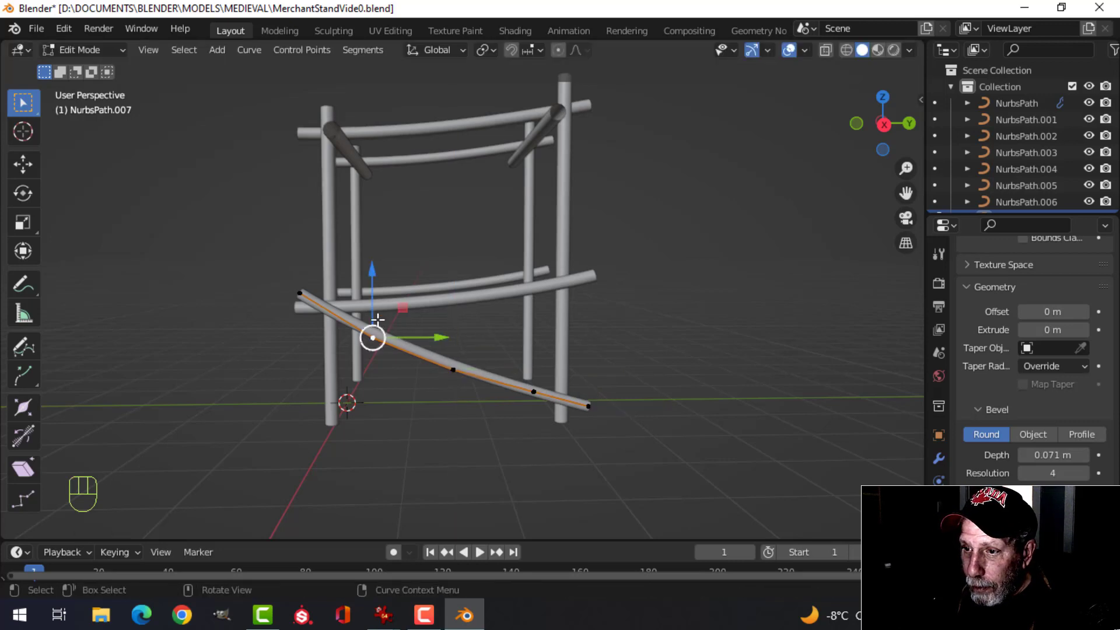
{"action": "left_click_drag", "start_coordinate": [374, 313], "coordinate": [375, 310]}
{"action": "key", "text": "Tab"}
{"action": "key", "text": "alt+a"}
{"action": "middle_click_drag", "start_coordinate": [470, 344], "coordinate": [346, 373]}
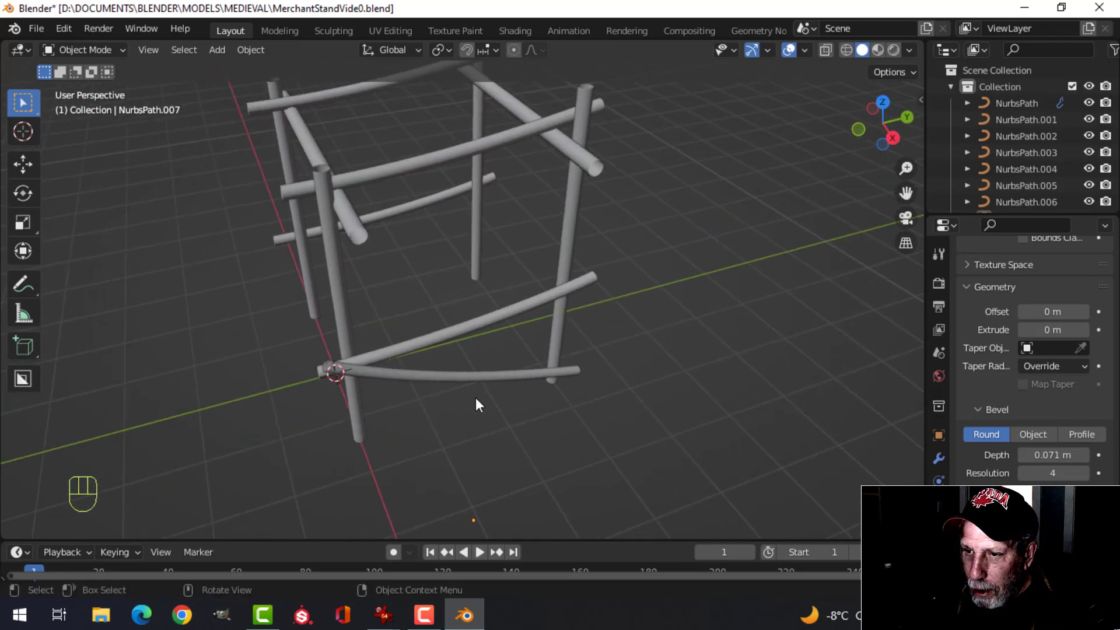
Extend the front end of the lower +X side rail slightly forward along Y past the front post.
{"action": "middle_click_drag", "start_coordinate": [476, 398], "coordinate": [426, 315]}
{"action": "key", "text": "Tab"}
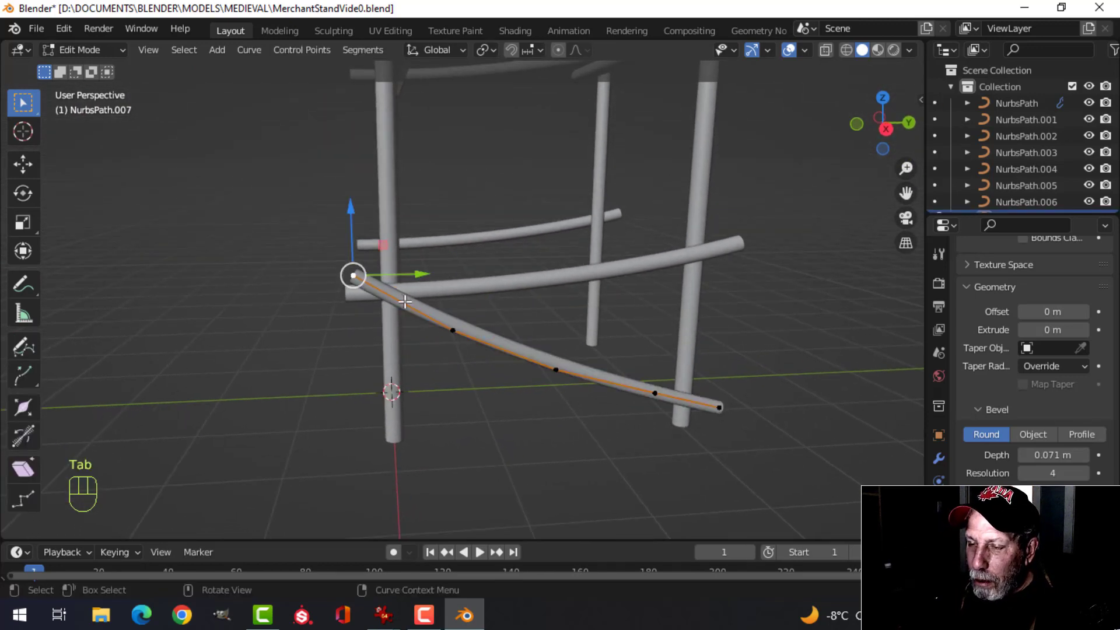
{"action": "key", "text": "Tab"}
{"action": "left_click", "coordinate": [356, 306]}
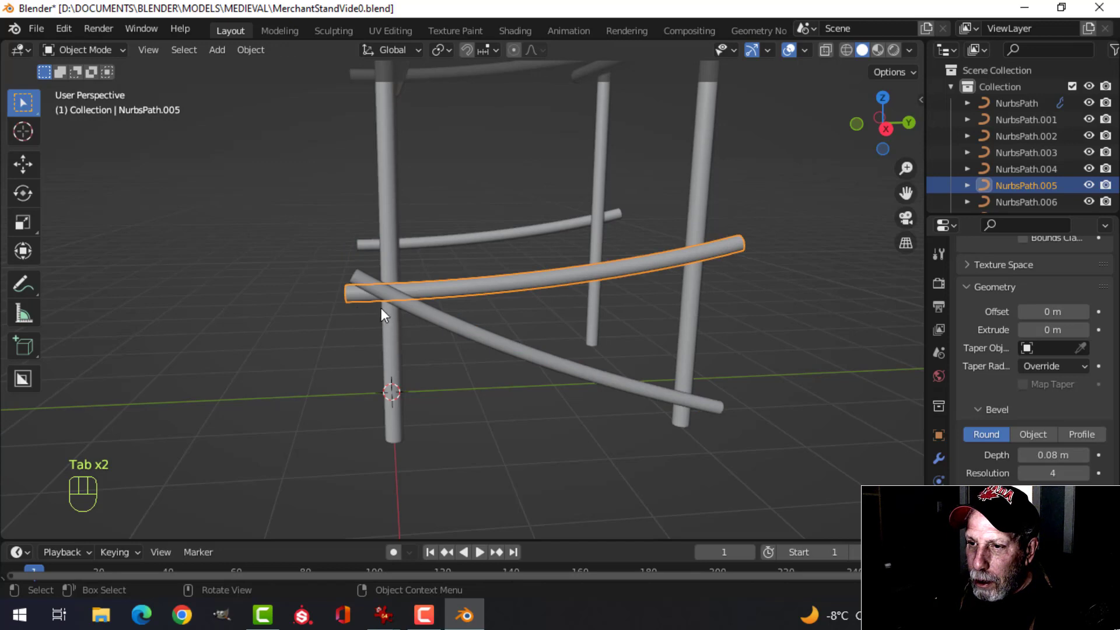
{"action": "left_click", "coordinate": [353, 245], "text": "shift"}
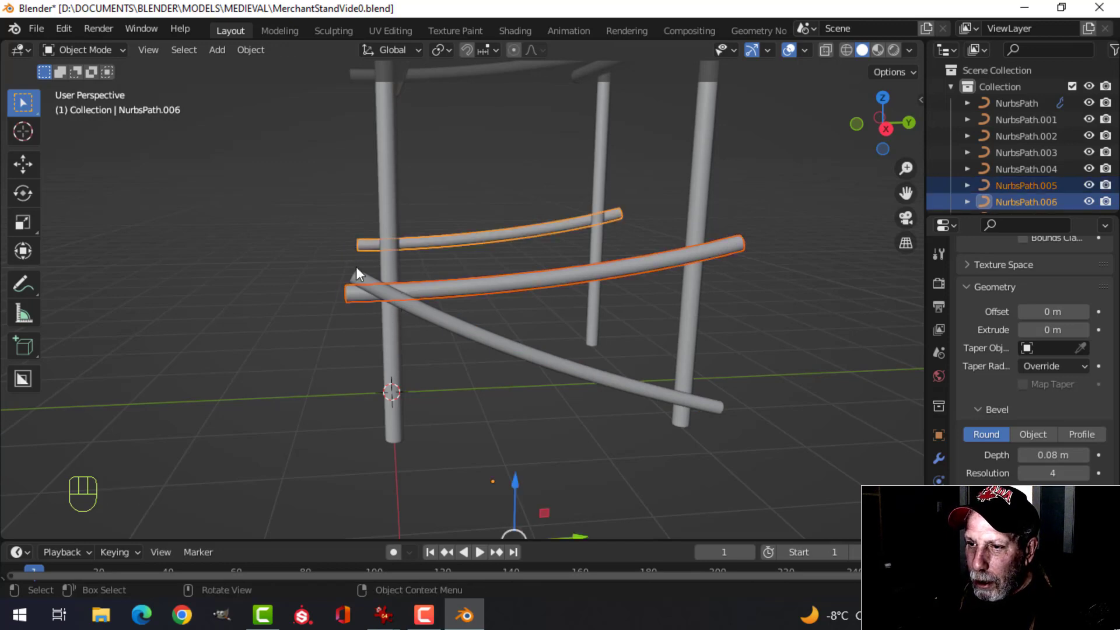
{"action": "left_click", "coordinate": [348, 304]}
{"action": "key", "text": "Tab"}
{"action": "left_click", "coordinate": [348, 294]}
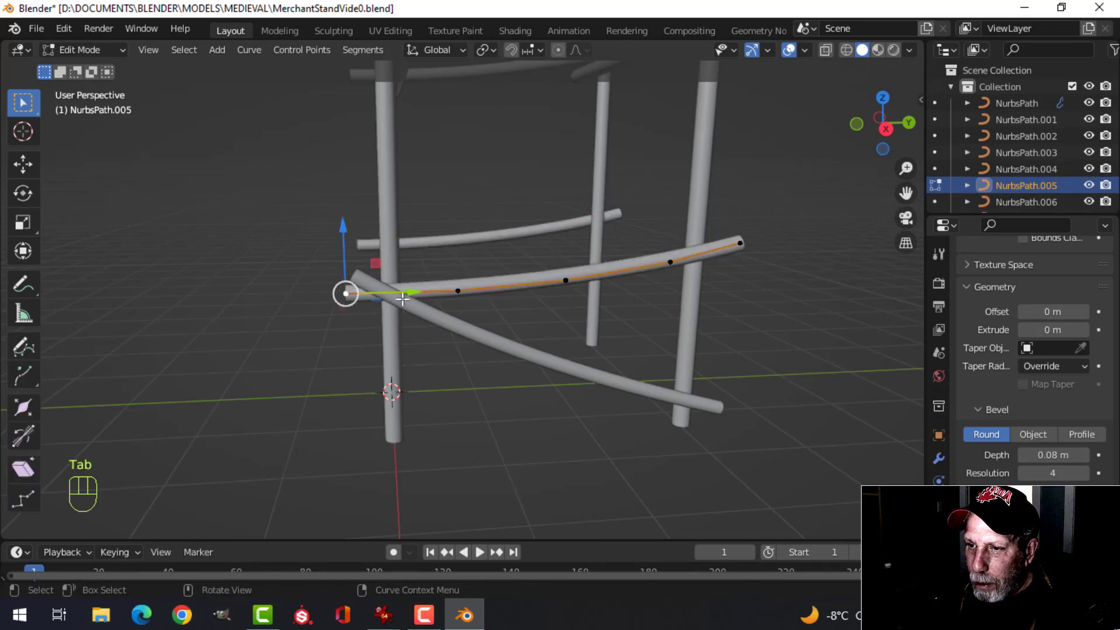
{"action": "left_click_drag", "start_coordinate": [402, 298], "coordinate": [402, 291]}
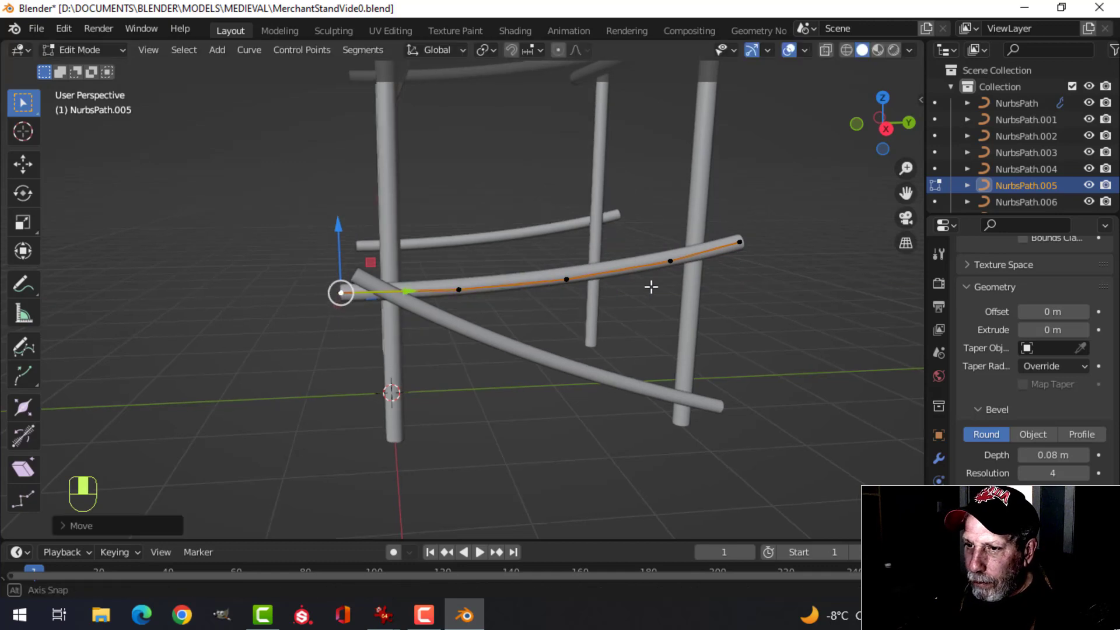
{"action": "key", "text": "Tab"}
{"action": "key", "text": "alt+a"}
{"action": "middle_click_drag", "start_coordinate": [434, 304], "coordinate": [575, 337]}
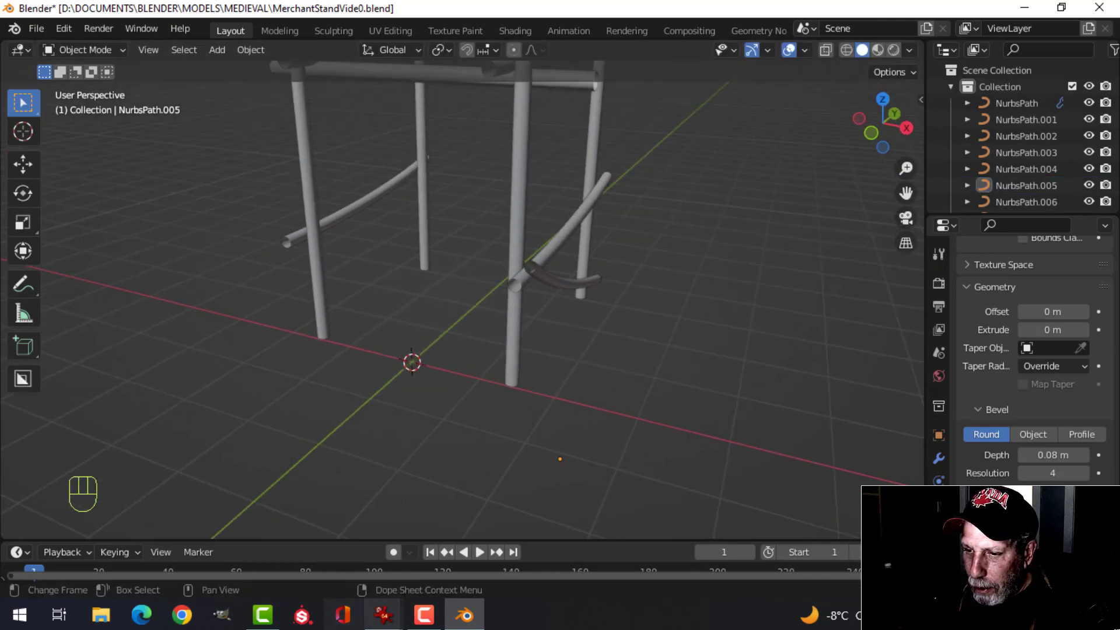
Compare the side rail and diagonal brace with MerchantStandReference.jpg in IrfanView, checking where their ends meet the posts.
{"action": "mouse_move", "coordinate": [383, 615]}
{"action": "left_click", "coordinate": [513, 558]}
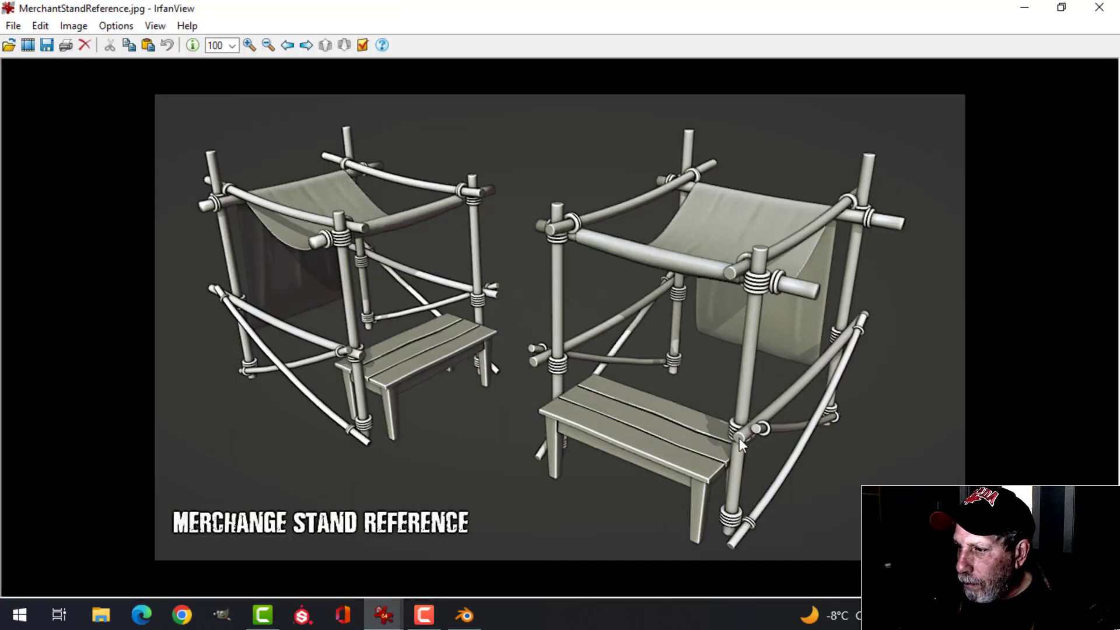
{"action": "left_click", "coordinate": [468, 621]}
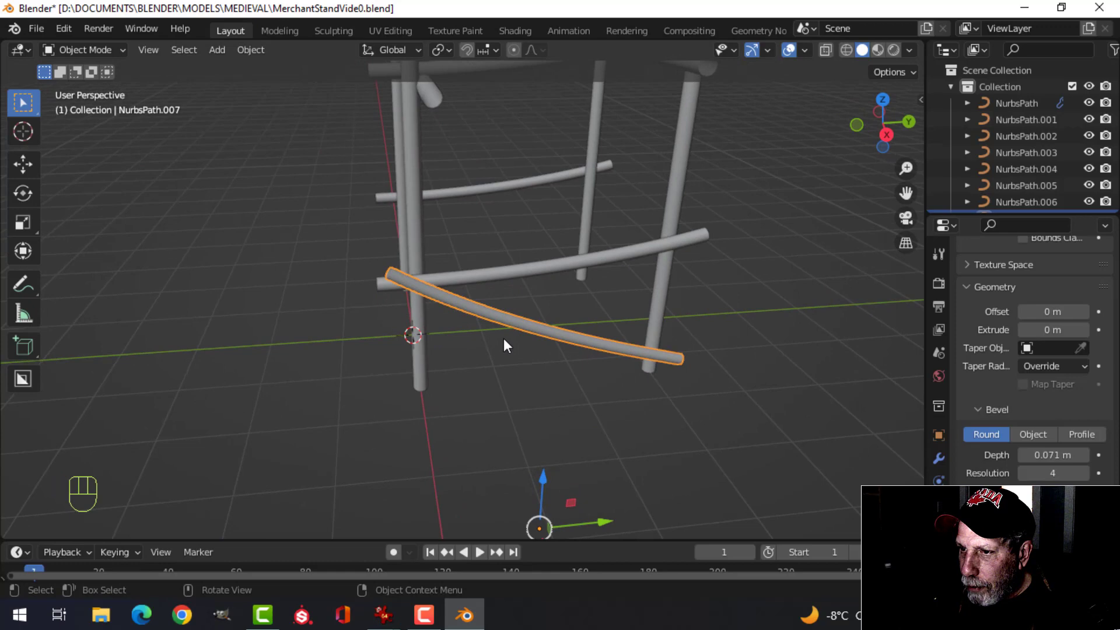
{"action": "key", "text": "alt+a"}
{"action": "middle_click_drag", "start_coordinate": [502, 338], "coordinate": [498, 324]}
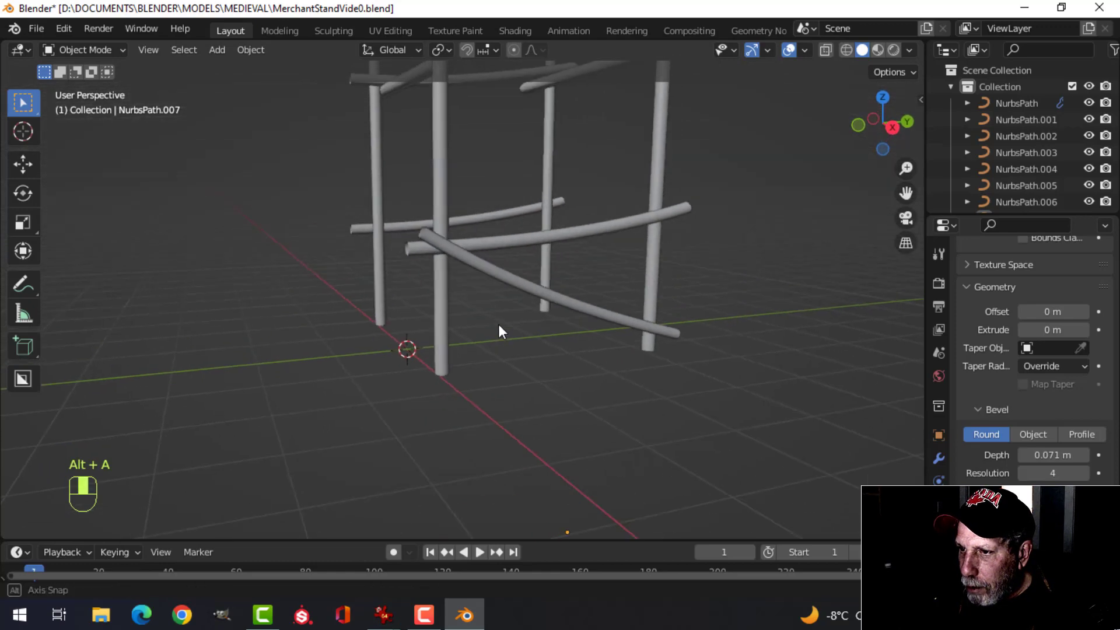
{"action": "mouse_move", "coordinate": [382, 614]}
{"action": "left_click", "coordinate": [552, 545]}
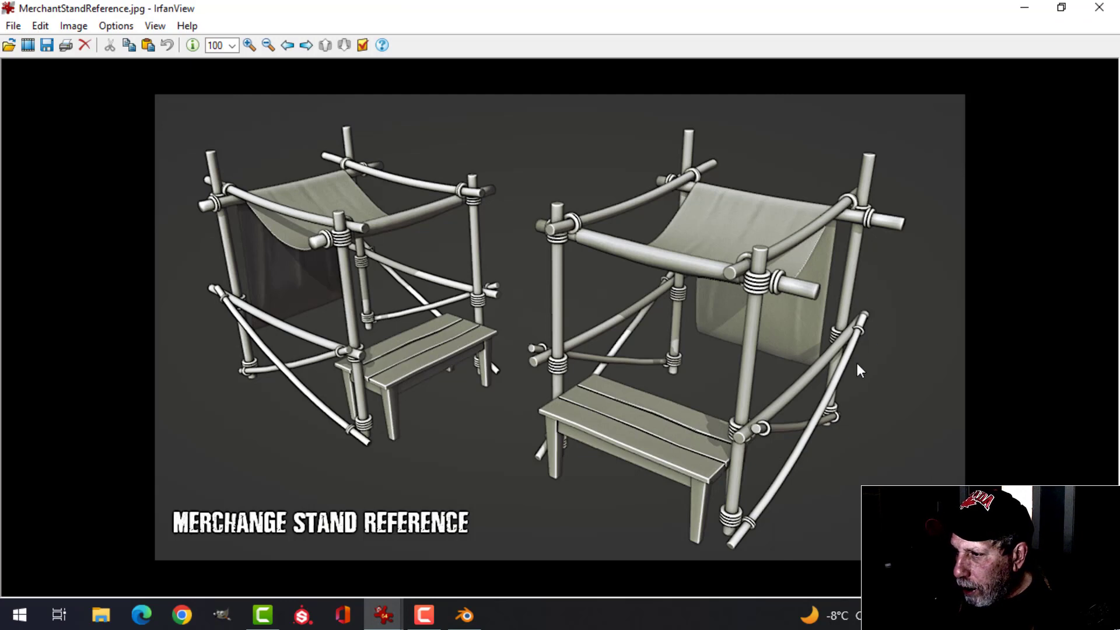
{"action": "left_click", "coordinate": [472, 617]}
Set the origin of the +X side's diagonal brace to the centre of its own geometry.
{"action": "middle_click_drag", "start_coordinate": [633, 458], "coordinate": [614, 441]}
{"action": "left_click", "coordinate": [605, 329]}
{"action": "middle_click_drag", "start_coordinate": [669, 373], "coordinate": [630, 395]}
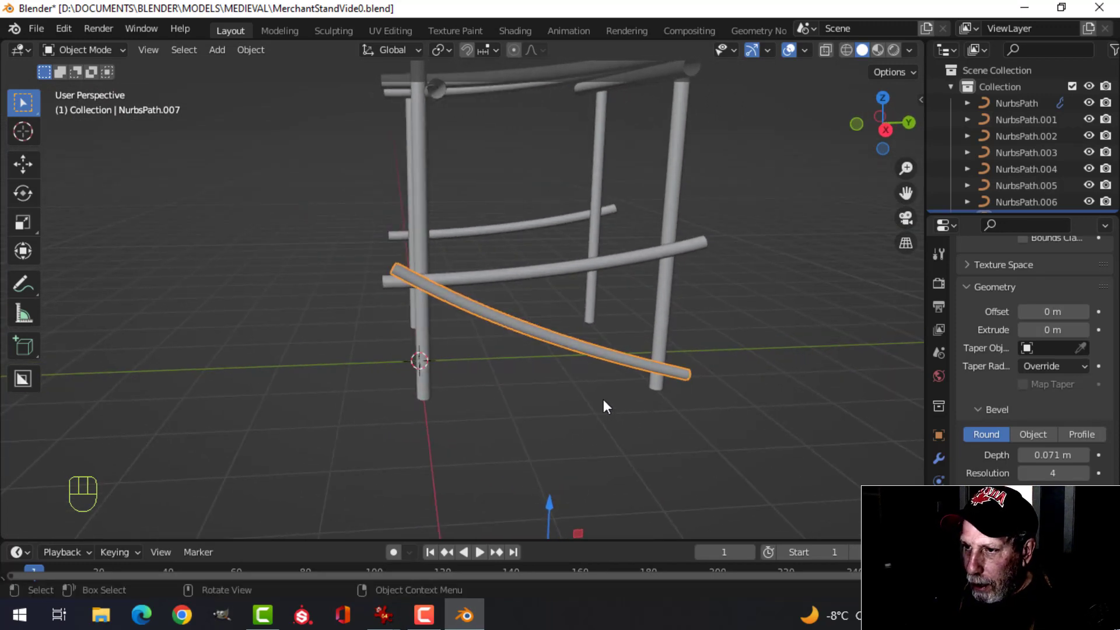
{"action": "right_click", "coordinate": [502, 324]}
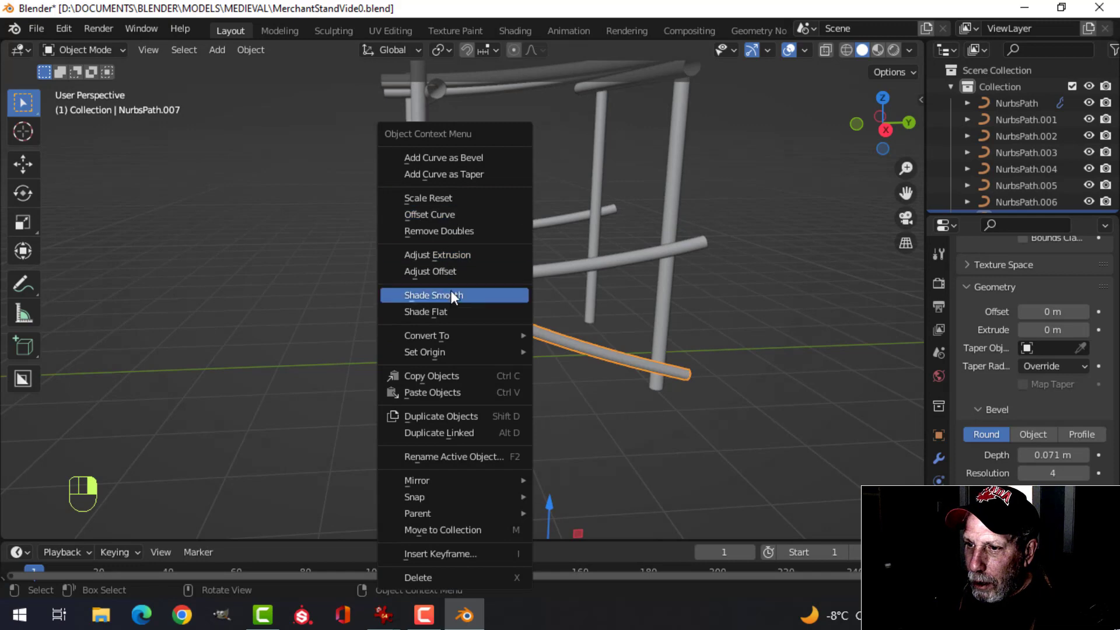
{"action": "mouse_move", "coordinate": [454, 352]}
{"action": "left_click", "coordinate": [566, 367]}
Duplicate the diagonal brace and rotate the copy about 47 degrees around X so it crosses the original.
{"action": "middle_click_drag", "start_coordinate": [567, 367], "coordinate": [591, 359]}
{"action": "key", "text": "shift+d"}
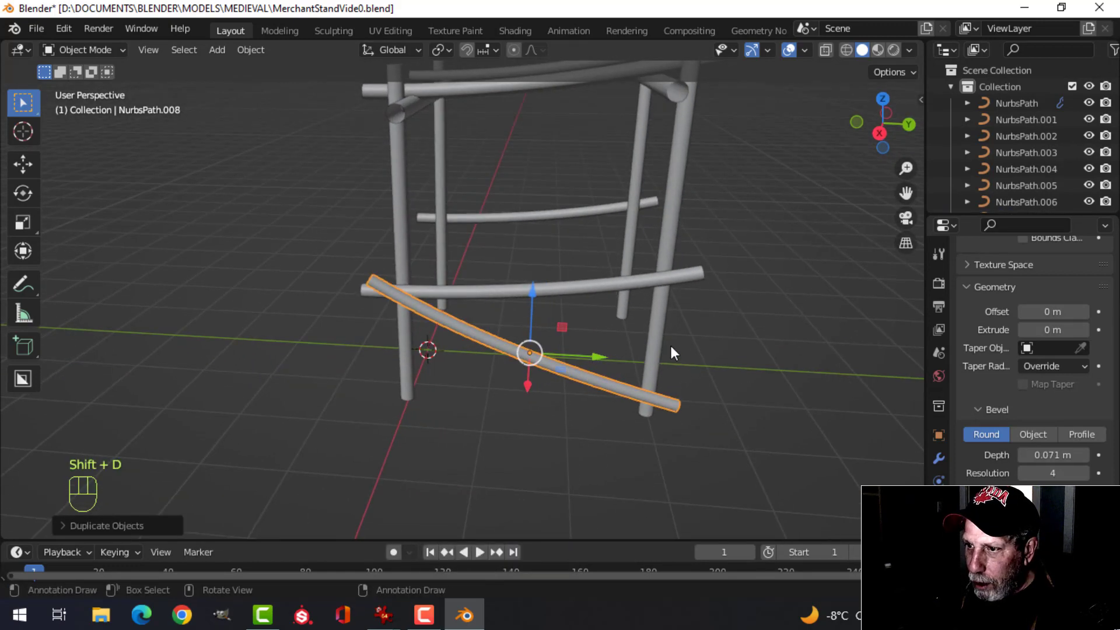
{"action": "middle_click_drag", "start_coordinate": [670, 346], "coordinate": [680, 334]}
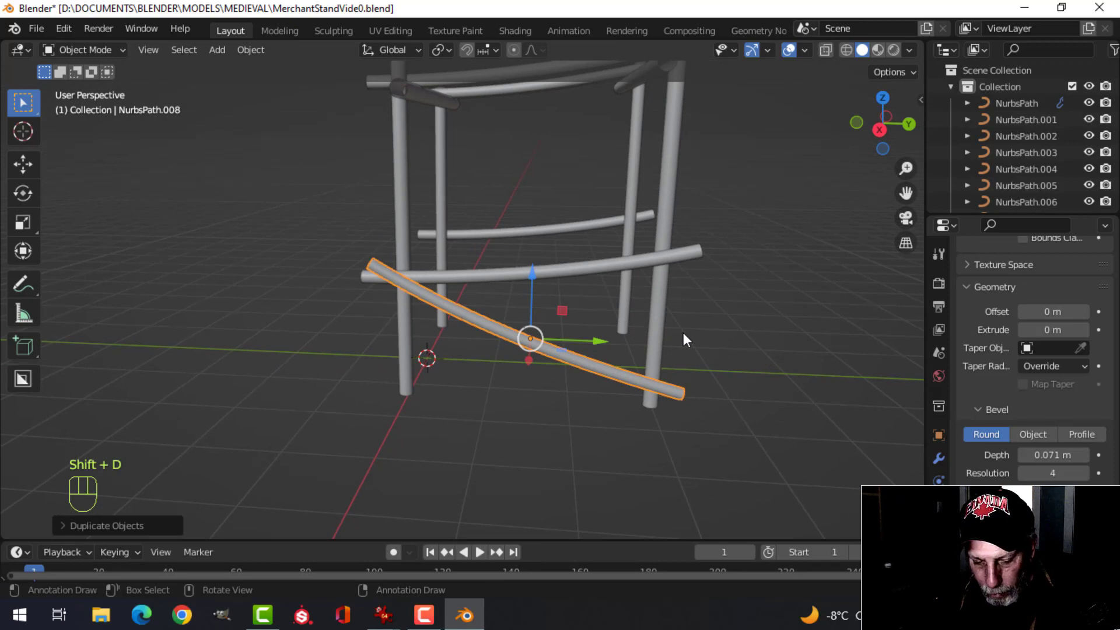
{"action": "key", "text": "r"}
{"action": "key", "text": "x"}
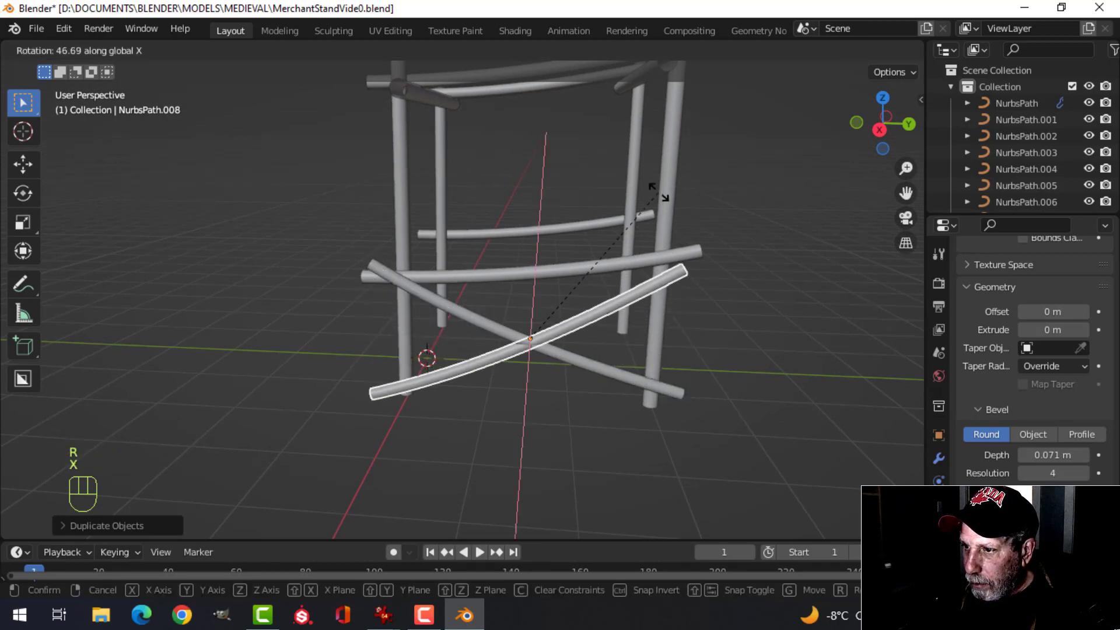
{"action": "left_click", "coordinate": [658, 192]}
Move the copied brace about 0.18 m along Y and 0.37 m up, and shift it outward along X clear of the original.
{"action": "key", "text": "KP_3"}
{"action": "key", "text": "KP_2"}
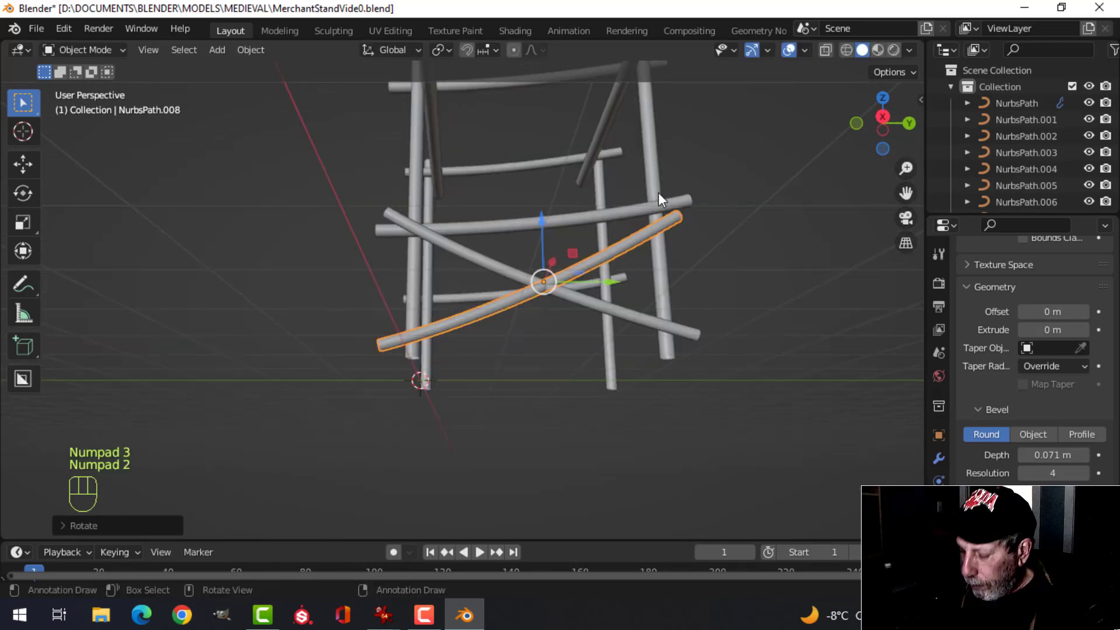
{"action": "key", "text": "KP_3"}
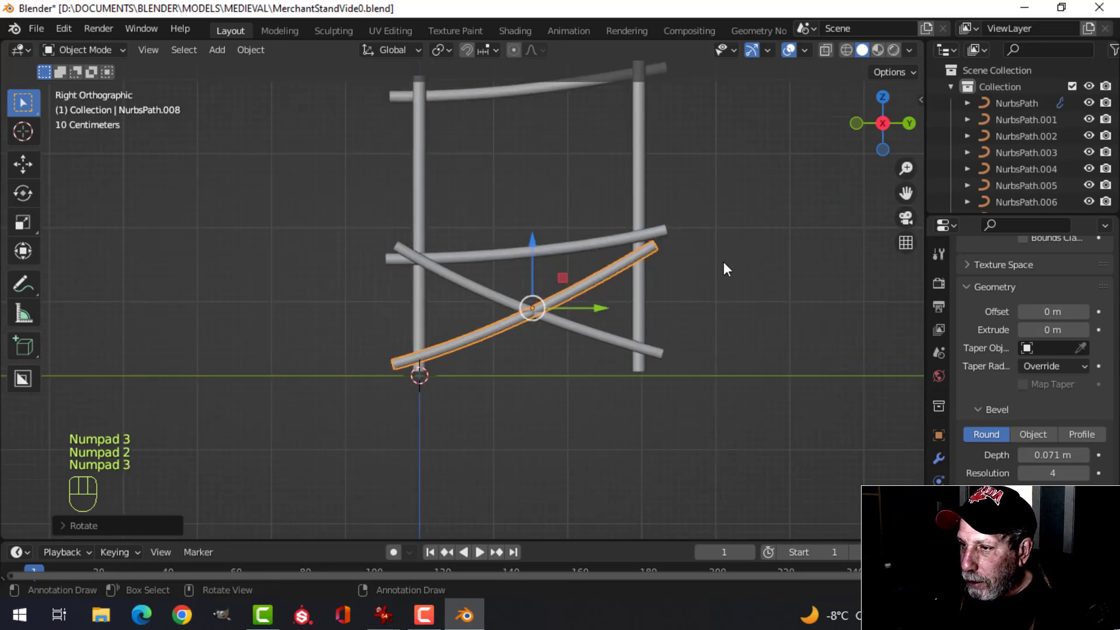
{"action": "key", "text": "g"}
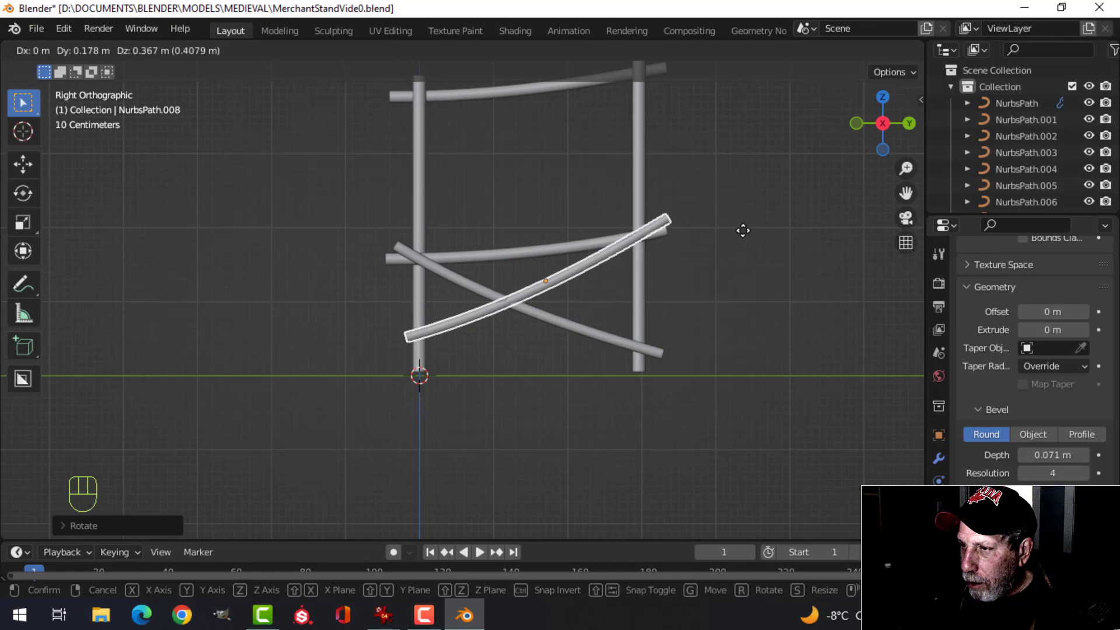
{"action": "left_click", "coordinate": [742, 230]}
{"action": "middle_click_drag", "start_coordinate": [621, 281], "coordinate": [698, 330]}
{"action": "left_click_drag", "start_coordinate": [638, 260], "coordinate": [647, 262]}
{"action": "middle_click_drag", "start_coordinate": [638, 233], "coordinate": [495, 188]}
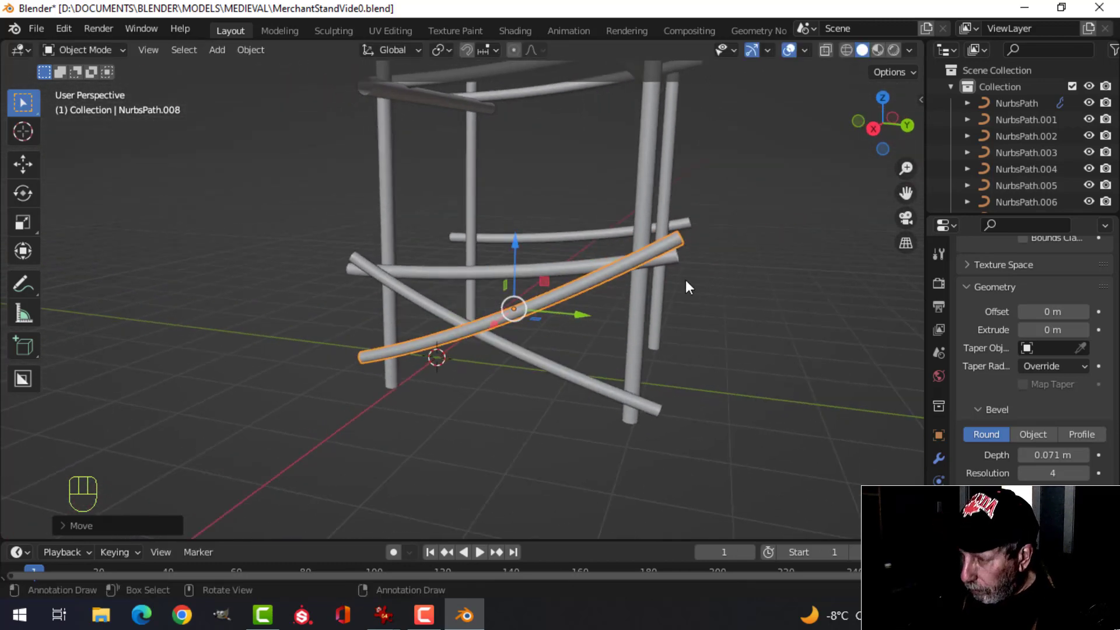
Rotate the copied brace slightly in the side view so its rear end sits higher.
{"action": "key", "text": "KP_3"}
{"action": "key", "text": "r"}
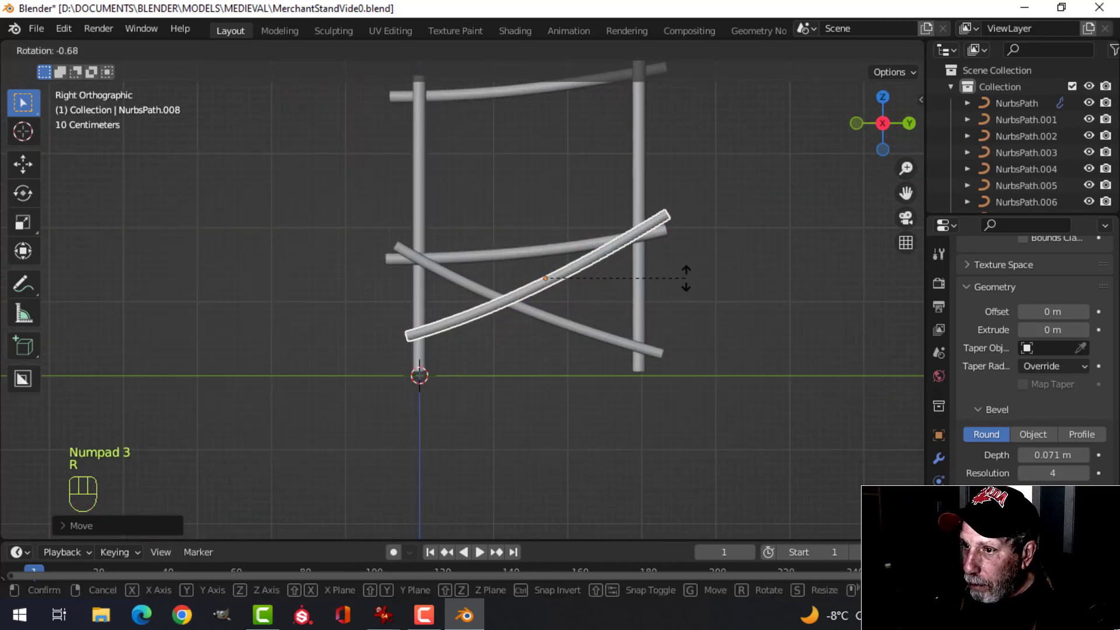
{"action": "left_click", "coordinate": [686, 274]}
Pull the copied brace's front end point inward along X toward the post and adjust the next two control points into a smooth bow.
{"action": "key", "text": "Tab"}
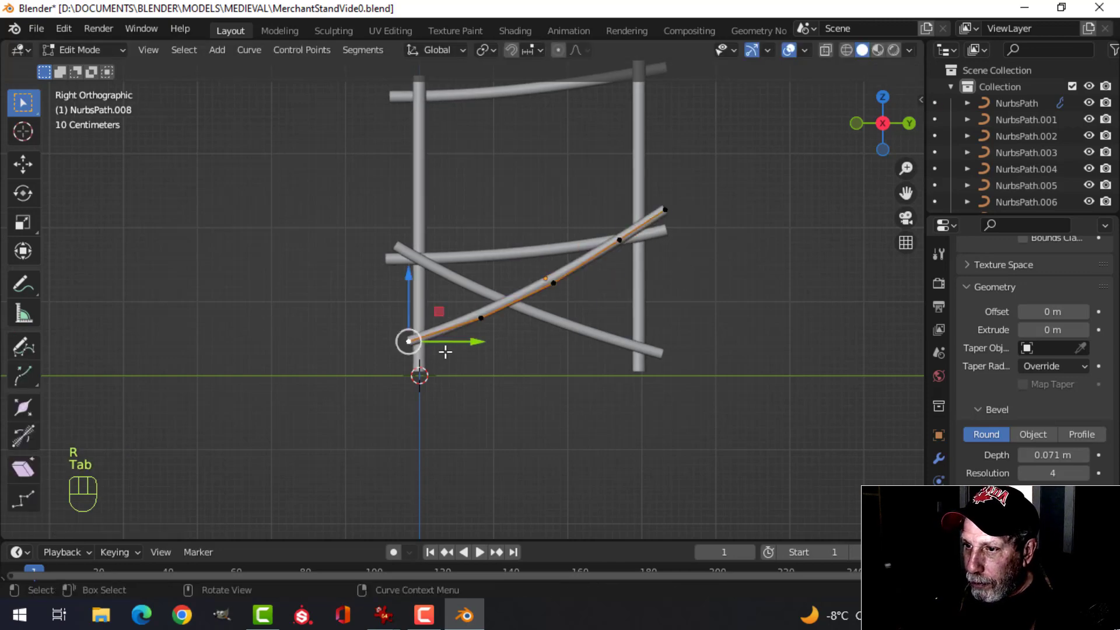
{"action": "middle_click_drag", "start_coordinate": [445, 350], "coordinate": [610, 390]}
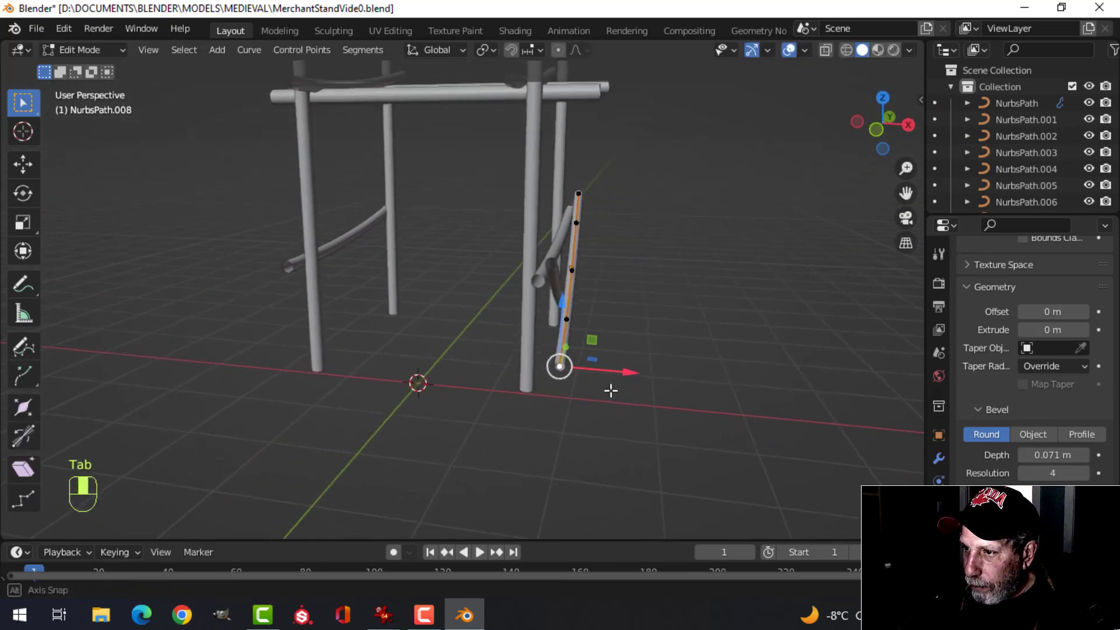
{"action": "left_click_drag", "start_coordinate": [630, 375], "coordinate": [603, 375]}
{"action": "left_click", "coordinate": [568, 318]}
{"action": "left_click_drag", "start_coordinate": [635, 324], "coordinate": [624, 325]}
{"action": "left_click", "coordinate": [571, 270]}
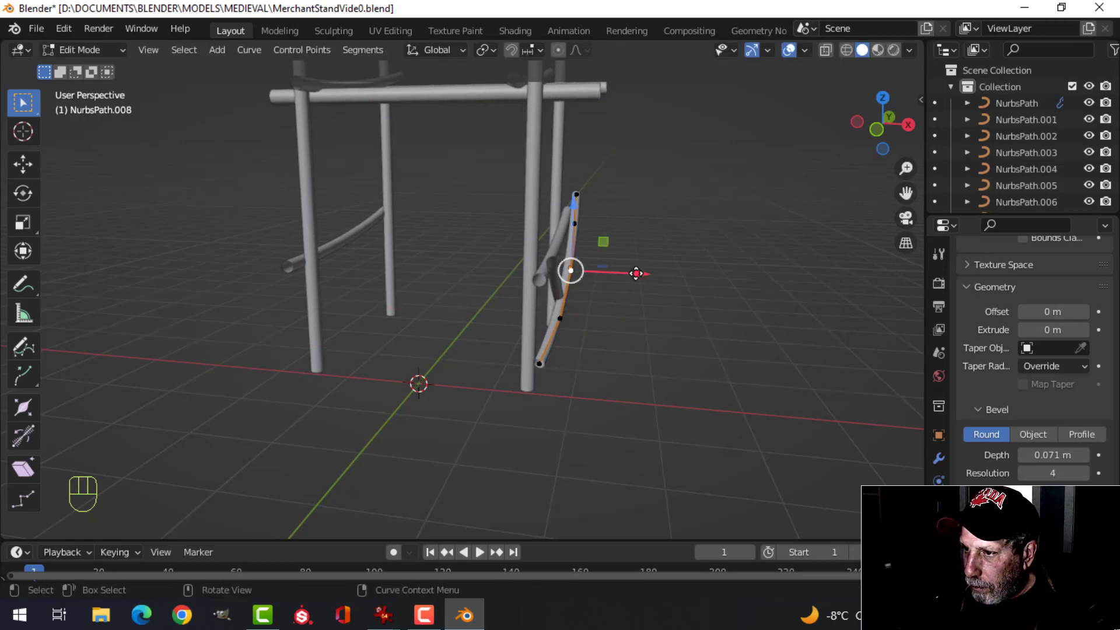
{"action": "left_click_drag", "start_coordinate": [636, 272], "coordinate": [640, 275]}
{"action": "left_click", "coordinate": [560, 320]}
{"action": "left_click_drag", "start_coordinate": [619, 320], "coordinate": [623, 322]}
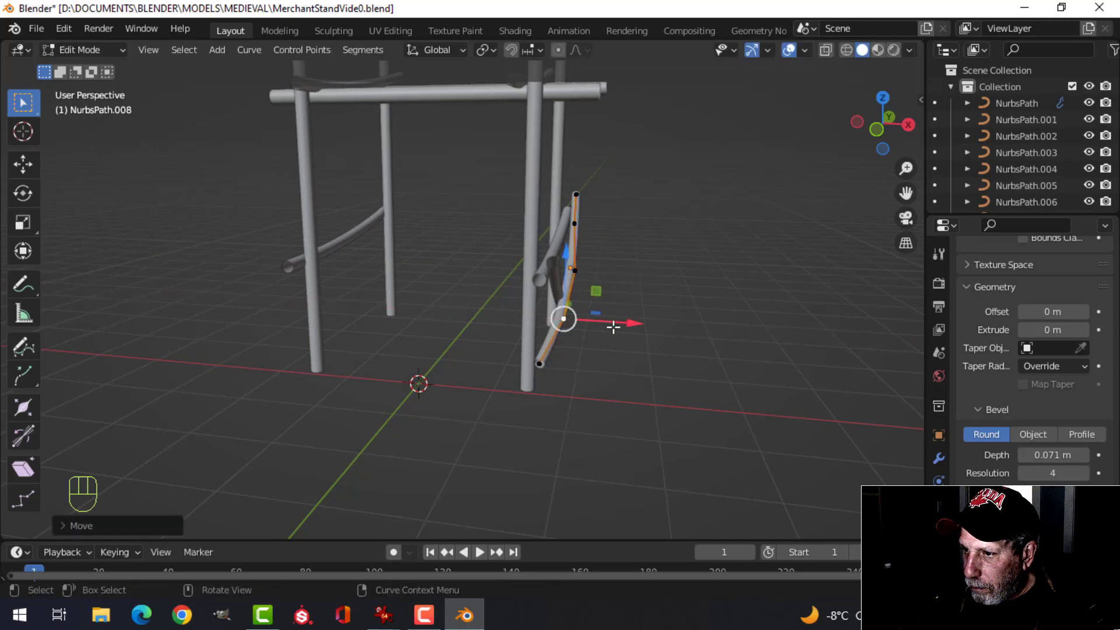
Extend the copied brace's front end point forward along Y past the front post.
{"action": "left_click", "coordinate": [538, 364]}
{"action": "middle_click_drag", "start_coordinate": [611, 357], "coordinate": [521, 368]}
{"action": "left_click_drag", "start_coordinate": [517, 365], "coordinate": [488, 375]}
{"action": "middle_click_drag", "start_coordinate": [488, 375], "coordinate": [434, 371]}
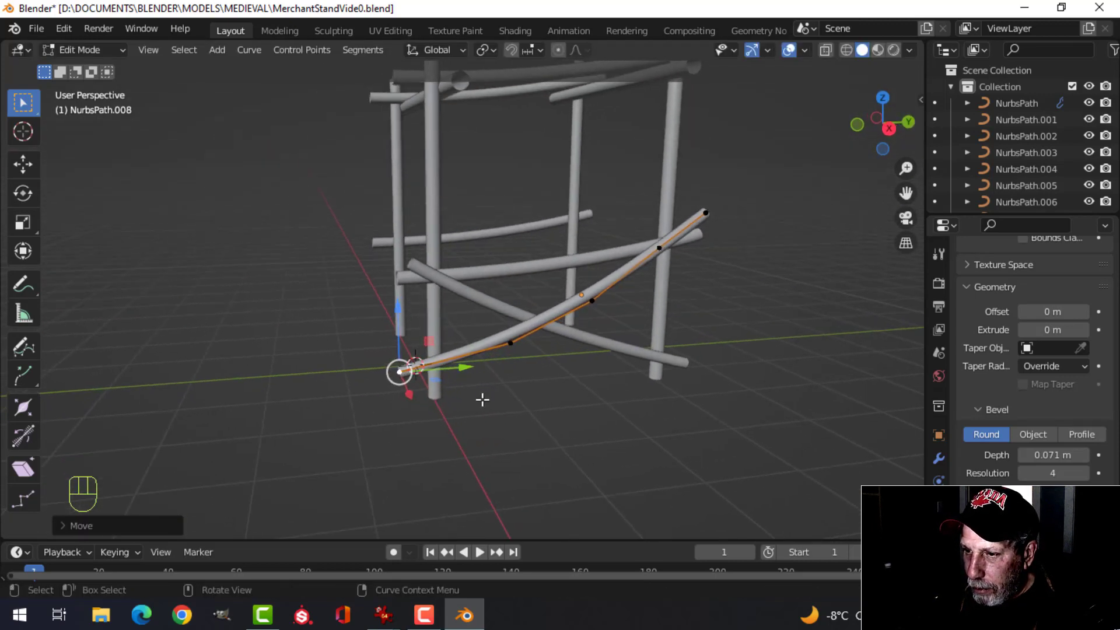
Compare the crossing braces with MerchantStandWIP.jpg and MerchantStandReference.jpg in IrfanView, then return to Blender.
{"action": "mouse_move", "coordinate": [394, 608]}
{"action": "left_click", "coordinate": [252, 549]}
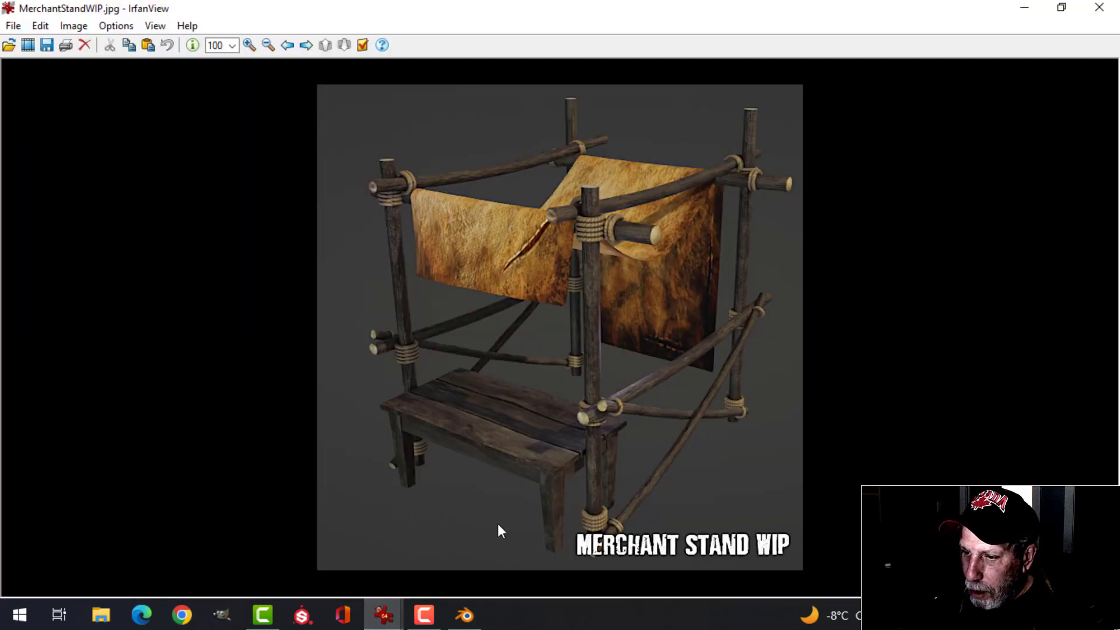
{"action": "mouse_move", "coordinate": [385, 612]}
{"action": "left_click", "coordinate": [523, 561]}
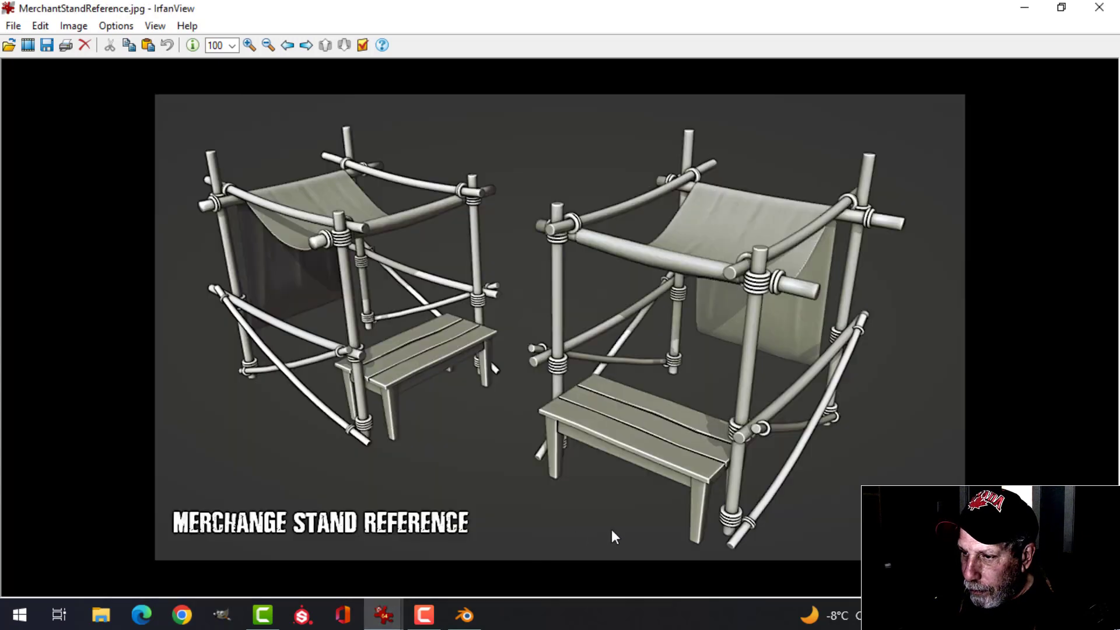
{"action": "left_click", "coordinate": [465, 624]}
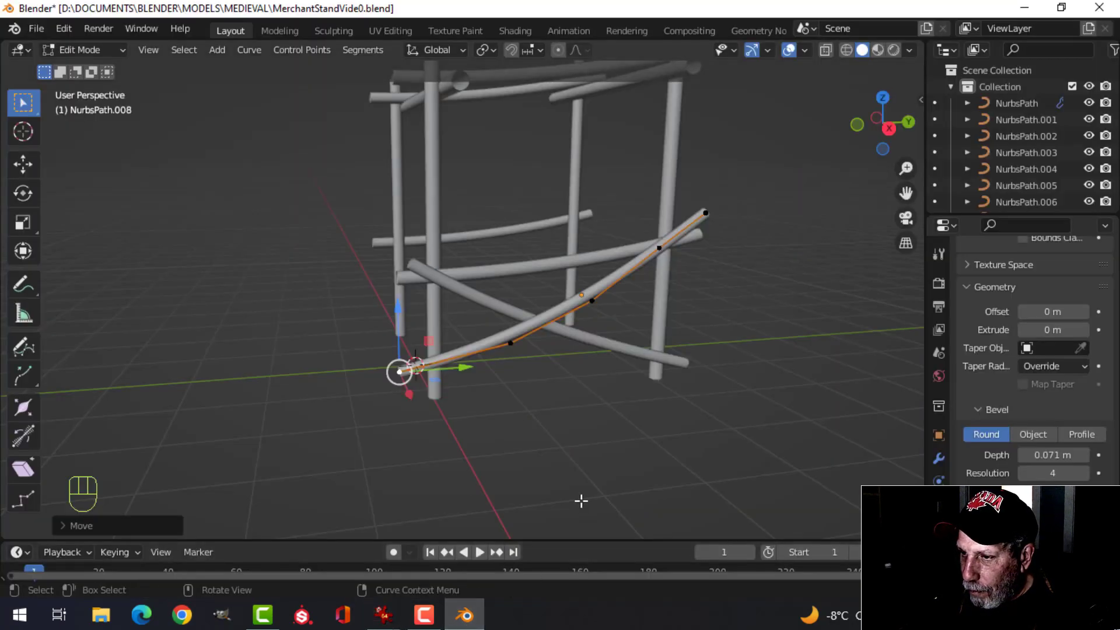
Fine-tune the heights of the copied brace's front end point and three inner control points along Z to even out its curve.
{"action": "middle_click_drag", "start_coordinate": [552, 450], "coordinate": [524, 457]}
{"action": "left_click", "coordinate": [490, 351]}
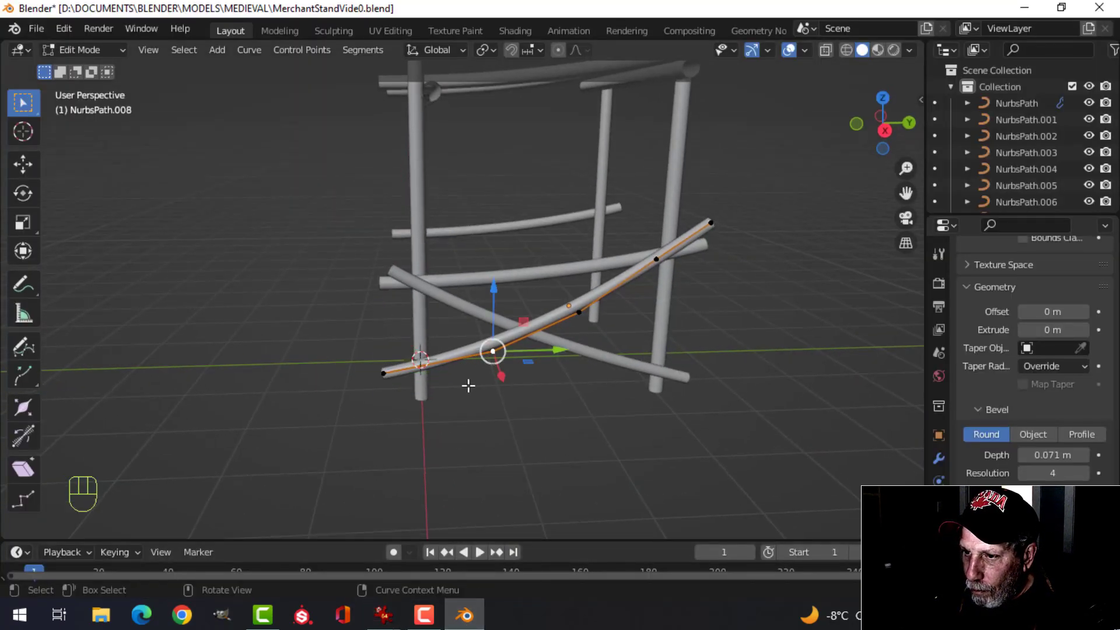
{"action": "middle_click_drag", "start_coordinate": [467, 387], "coordinate": [495, 303]}
{"action": "left_click_drag", "start_coordinate": [503, 280], "coordinate": [451, 332]}
{"action": "left_click", "coordinate": [383, 359]}
{"action": "left_click_drag", "start_coordinate": [396, 295], "coordinate": [423, 313]}
{"action": "left_click", "coordinate": [579, 294]}
{"action": "left_click_drag", "start_coordinate": [579, 296], "coordinate": [580, 305]}
{"action": "left_click", "coordinate": [654, 243]}
{"action": "left_click_drag", "start_coordinate": [660, 183], "coordinate": [659, 201]}
Pull the copied brace's rear end point slightly forward along Y and nudge the control point next to it.
{"action": "left_click", "coordinate": [699, 195]}
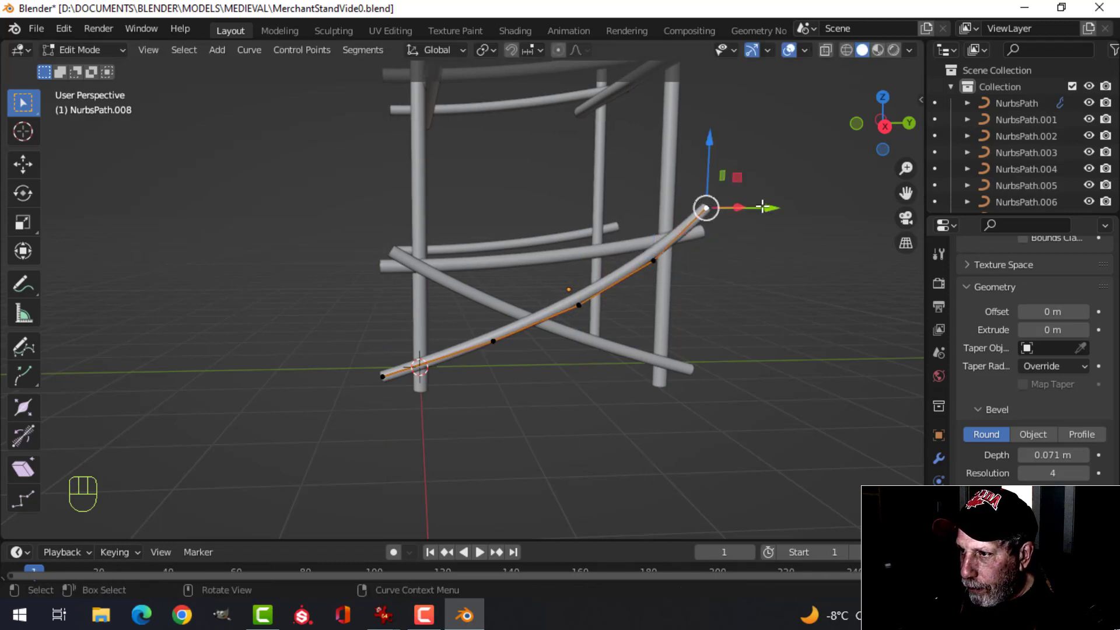
{"action": "left_click_drag", "start_coordinate": [762, 206], "coordinate": [755, 208]}
{"action": "left_click", "coordinate": [656, 256]}
{"action": "left_click_drag", "start_coordinate": [702, 258], "coordinate": [696, 258]}
{"action": "mouse_move", "coordinate": [567, 331]}
{"action": "middle_mouse_down"}
{"action": "mouse_move", "coordinate": [605, 362]}
{"action": "mouse_move", "coordinate": [680, 357]}
{"action": "mouse_move", "coordinate": [570, 349]}
{"action": "middle_mouse_up"}
In the front view, shift the control point nearest the rear end slightly outward along X and fine-tune the middle one.
{"action": "key", "text": "KP_1"}
{"action": "scroll", "coordinate": [681, 356], "scroll_direction": "up", "scroll_amount": 4}
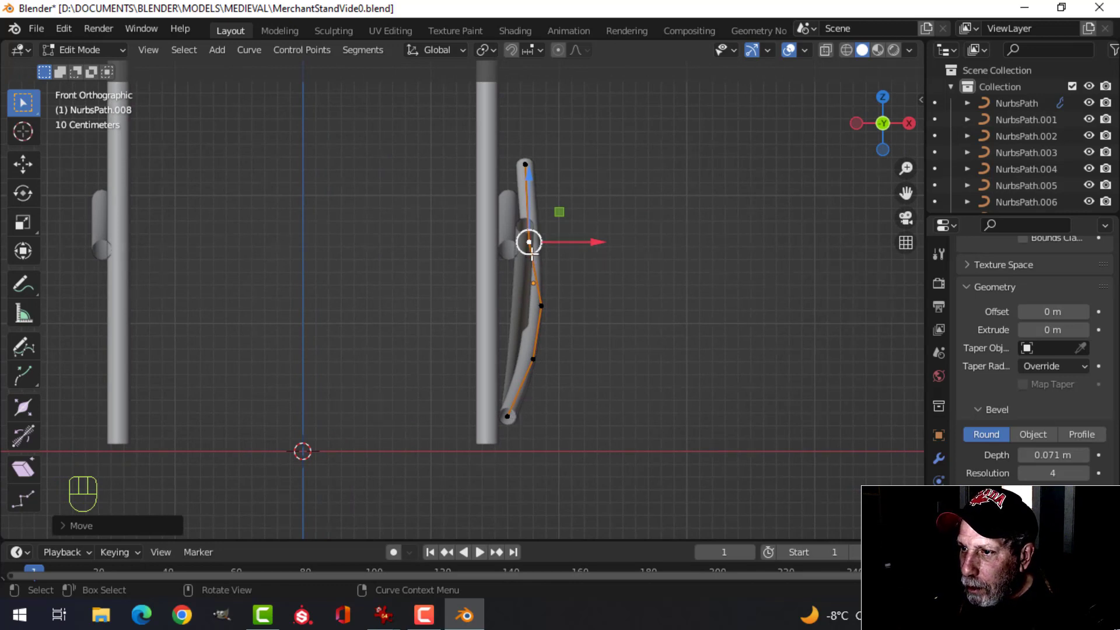
{"action": "left_click_drag", "start_coordinate": [600, 240], "coordinate": [603, 238]}
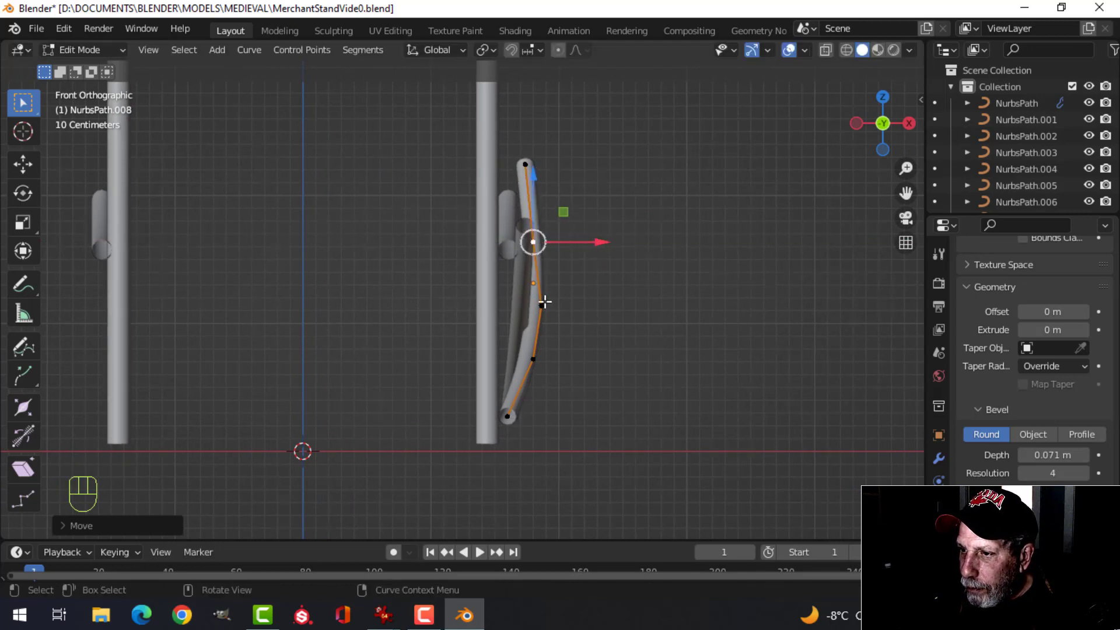
{"action": "left_click", "coordinate": [540, 305]}
{"action": "left_click_drag", "start_coordinate": [604, 305], "coordinate": [608, 305]}
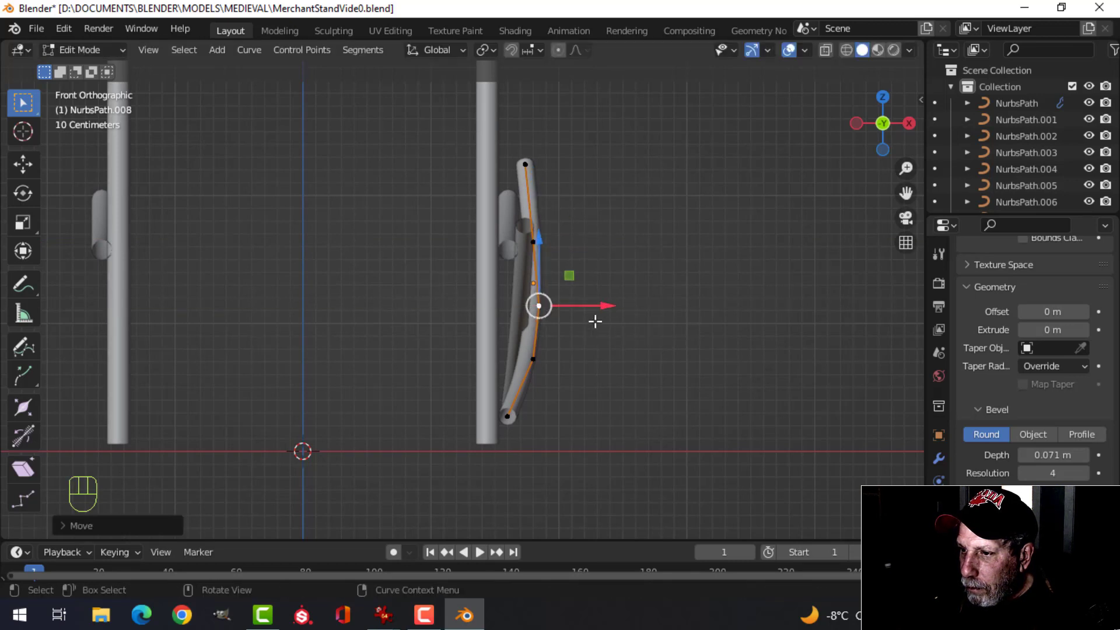
In the top view, move the copied brace's rear end point slightly outward along X.
{"action": "left_click", "coordinate": [533, 359]}
{"action": "middle_click_drag", "start_coordinate": [650, 324], "coordinate": [616, 376]}
{"action": "key", "text": "KP_7"}
{"action": "scroll", "coordinate": [645, 347], "scroll_direction": "up", "scroll_amount": 2}
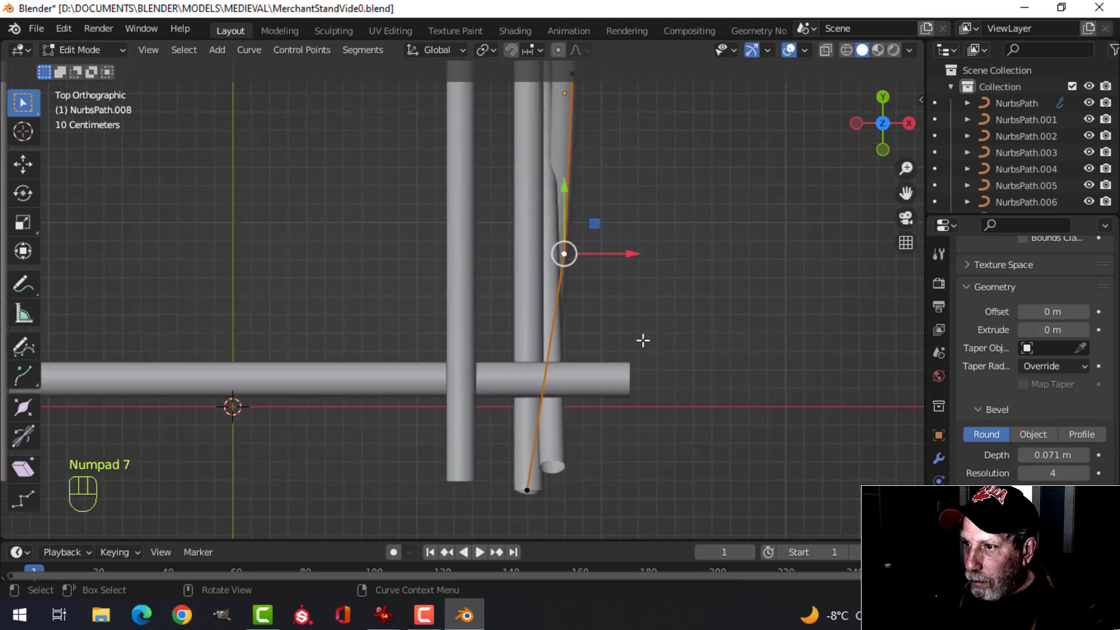
{"action": "middle_click_drag", "start_coordinate": [687, 285], "coordinate": [641, 324], "text": "shift"}
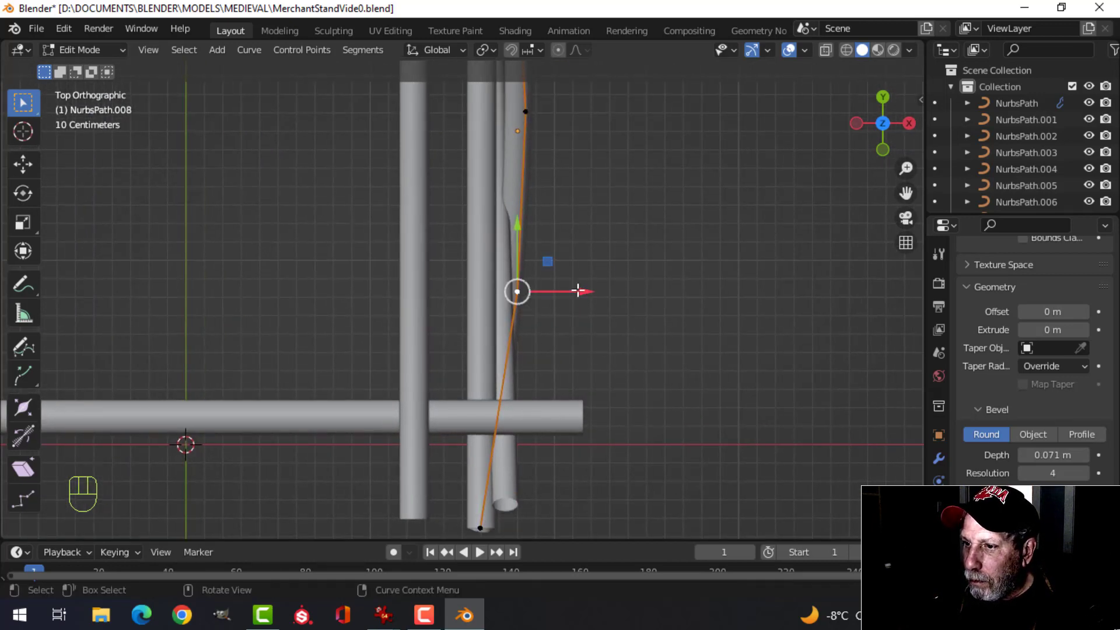
{"action": "scroll", "coordinate": [545, 412], "scroll_direction": "down", "scroll_amount": 4}
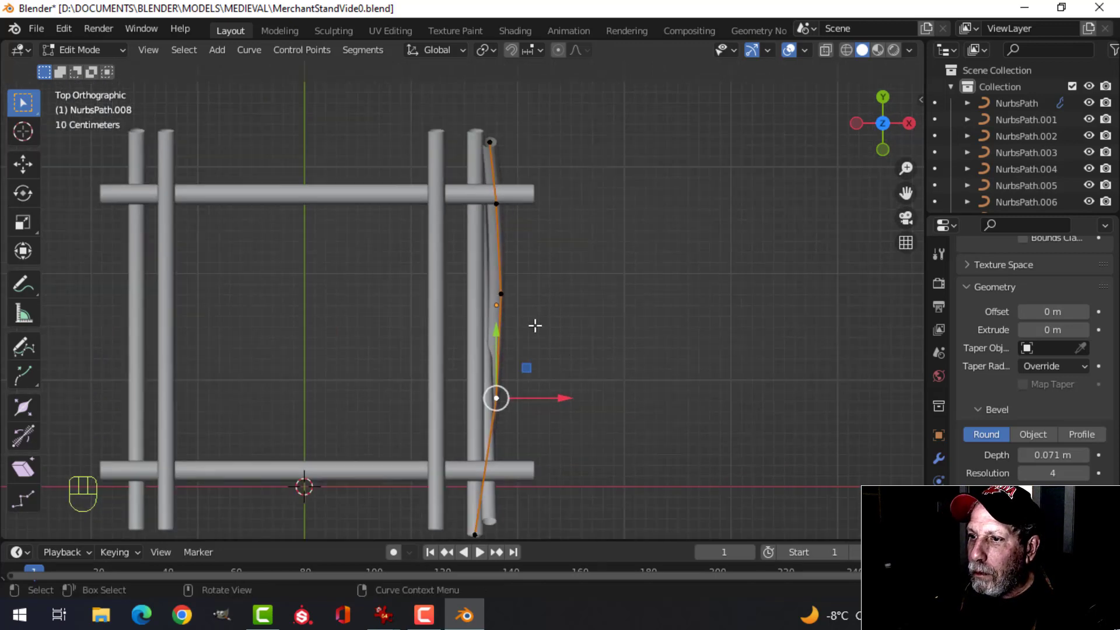
{"action": "left_click_drag", "start_coordinate": [529, 142], "coordinate": [555, 141]}
Shift the copied brace's three inner control points slightly outward along X to clear the original brace.
{"action": "left_click", "coordinate": [497, 203]}
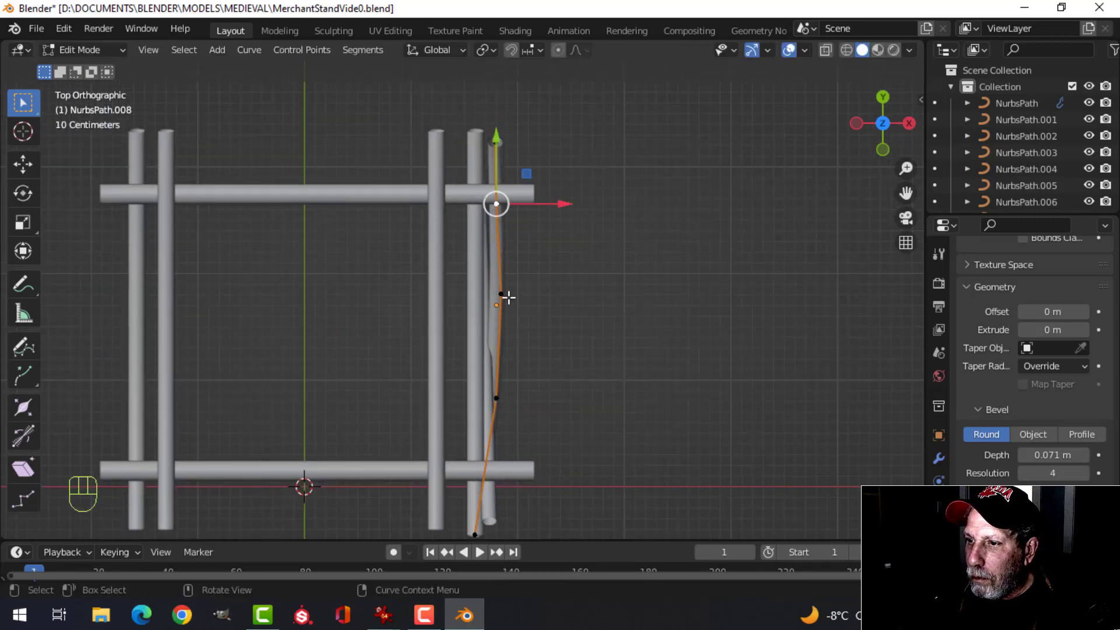
{"action": "left_click", "coordinate": [496, 397]}
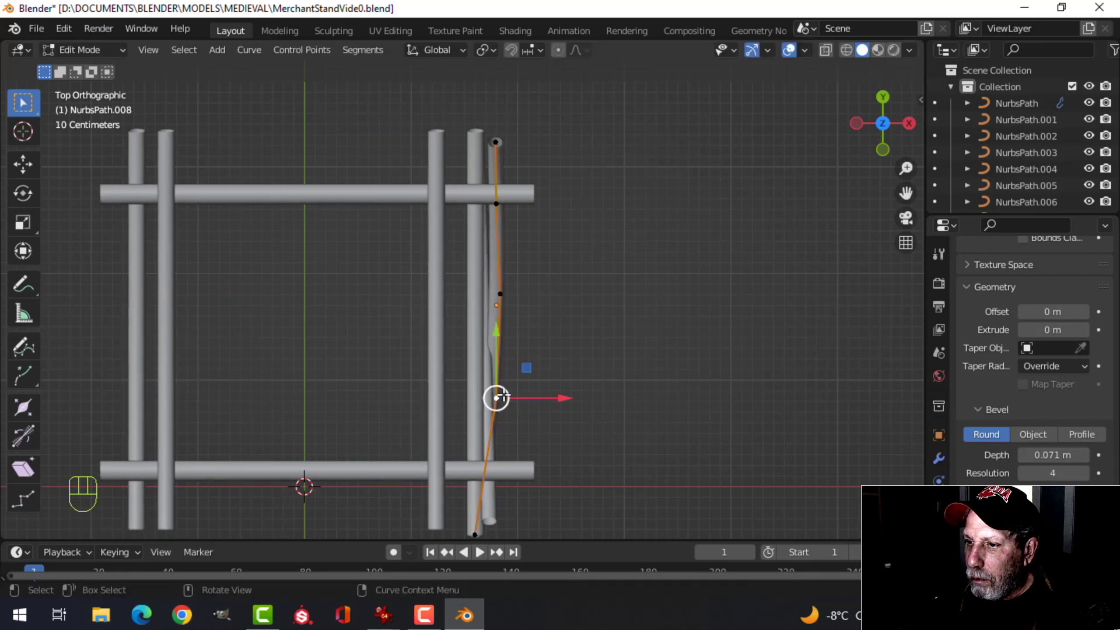
{"action": "left_click_drag", "start_coordinate": [560, 395], "coordinate": [561, 392]}
{"action": "left_click", "coordinate": [499, 294]}
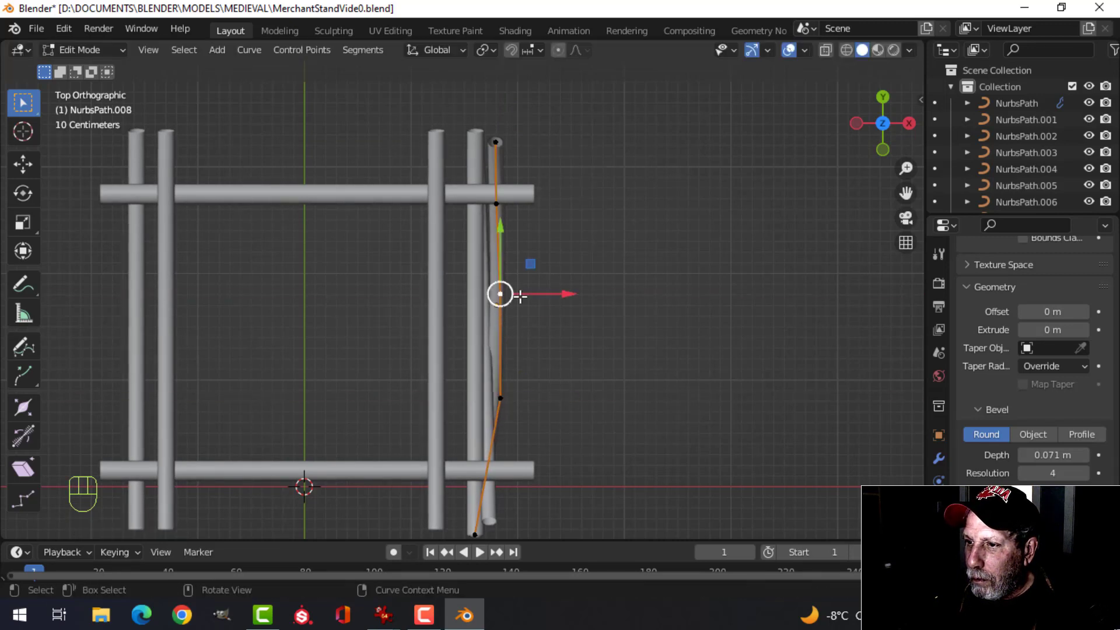
{"action": "left_click_drag", "start_coordinate": [559, 295], "coordinate": [562, 295]}
{"action": "left_click", "coordinate": [496, 203]}
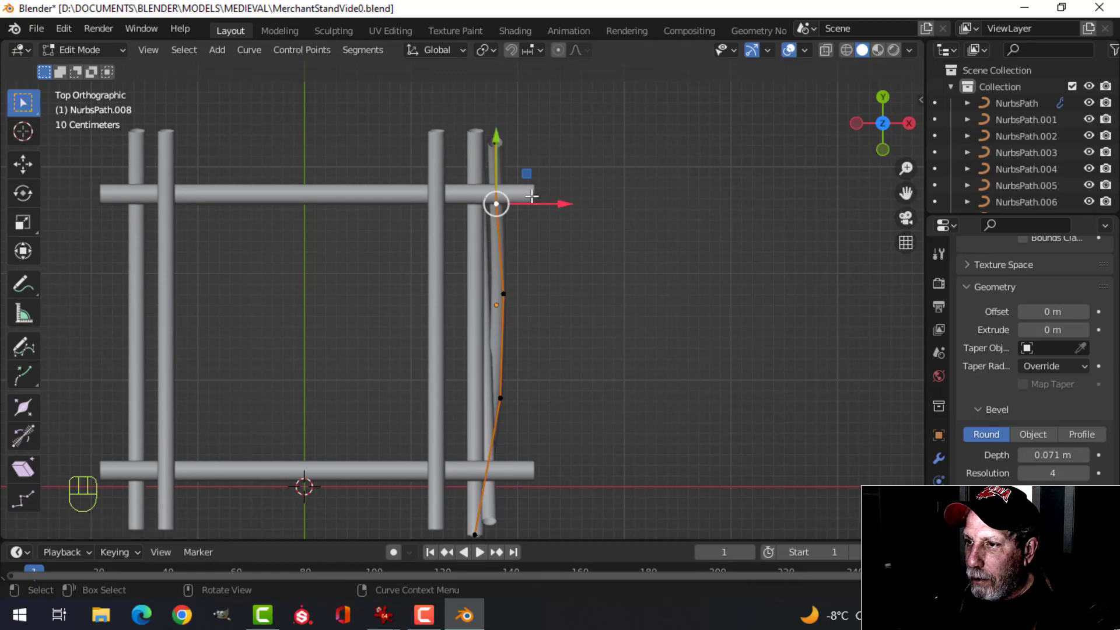
{"action": "left_click_drag", "start_coordinate": [553, 195], "coordinate": [556, 194]}
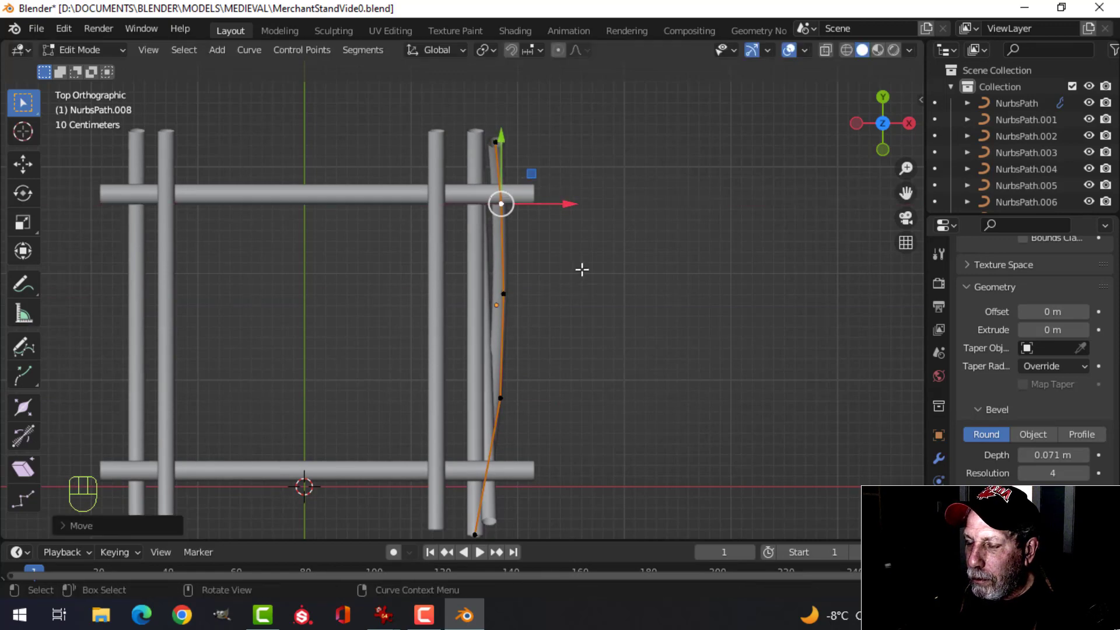
Inspect the copied brace from several angles, checking its front end against the post and the neighbouring rails.
{"action": "middle_click_drag", "start_coordinate": [582, 270], "coordinate": [465, 365]}
{"action": "left_click", "coordinate": [411, 337]}
{"action": "left_click_drag", "start_coordinate": [465, 365], "coordinate": [559, 338]}
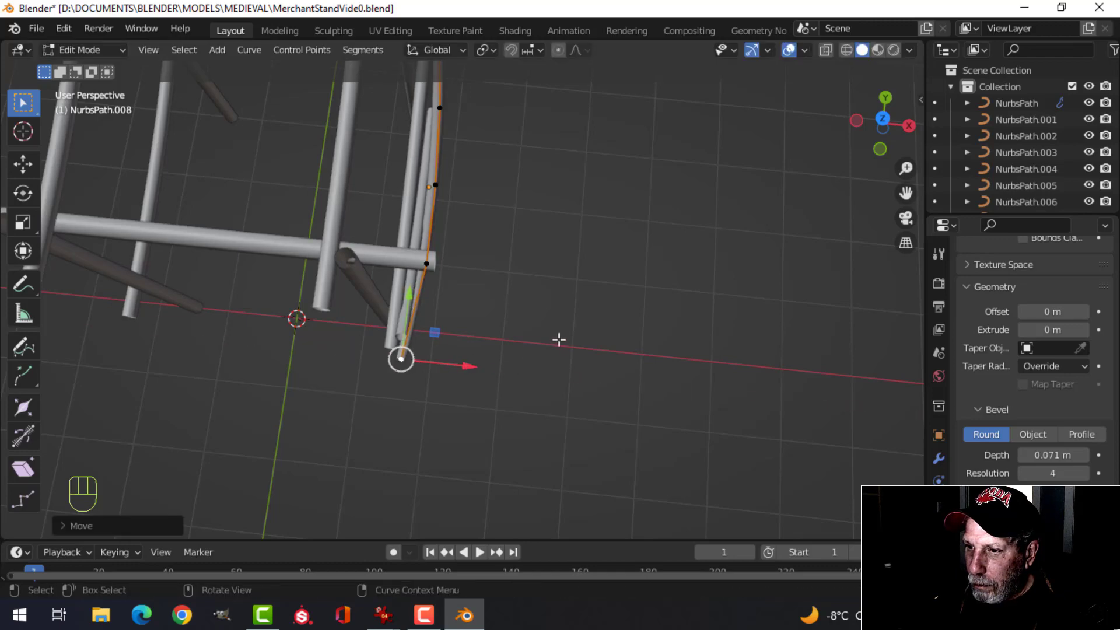
{"action": "middle_click_drag", "start_coordinate": [559, 339], "coordinate": [395, 253]}
{"action": "key", "text": "Tab"}
{"action": "key", "text": "alt+a"}
{"action": "key", "text": "Tab"}
In the back view, shift the long brace's upper end point and the control point next to it slightly inward along X.
{"action": "middle_click_drag", "start_coordinate": [513, 237], "coordinate": [555, 258], "text": "shift"}
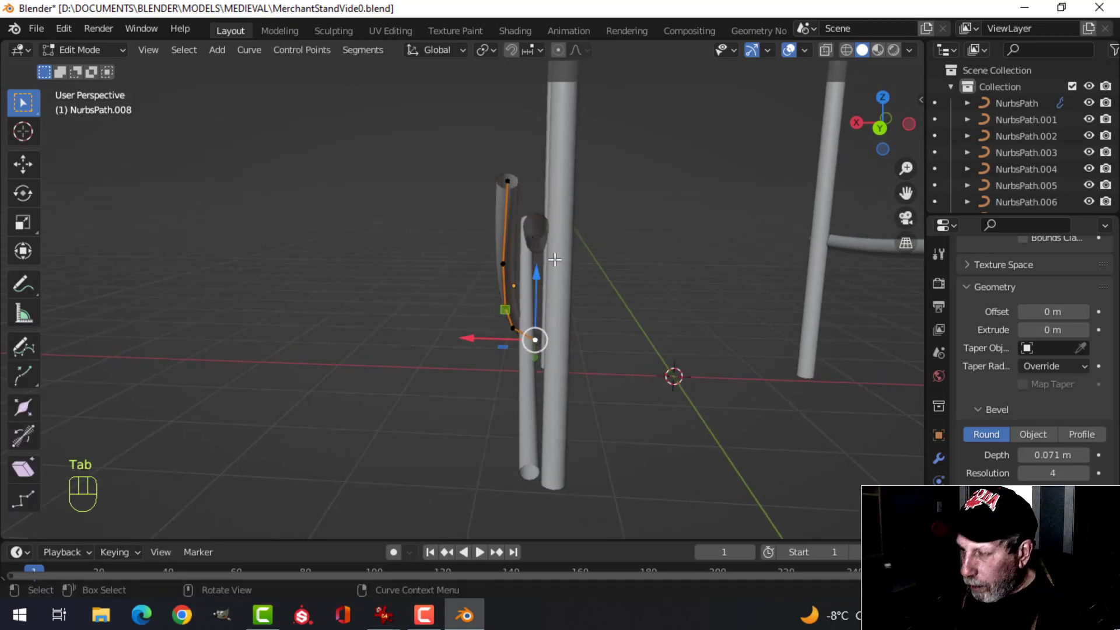
{"action": "key", "text": "ctrl+KP_1"}
{"action": "middle_click_drag", "start_coordinate": [575, 215], "coordinate": [540, 255], "text": "shift"}
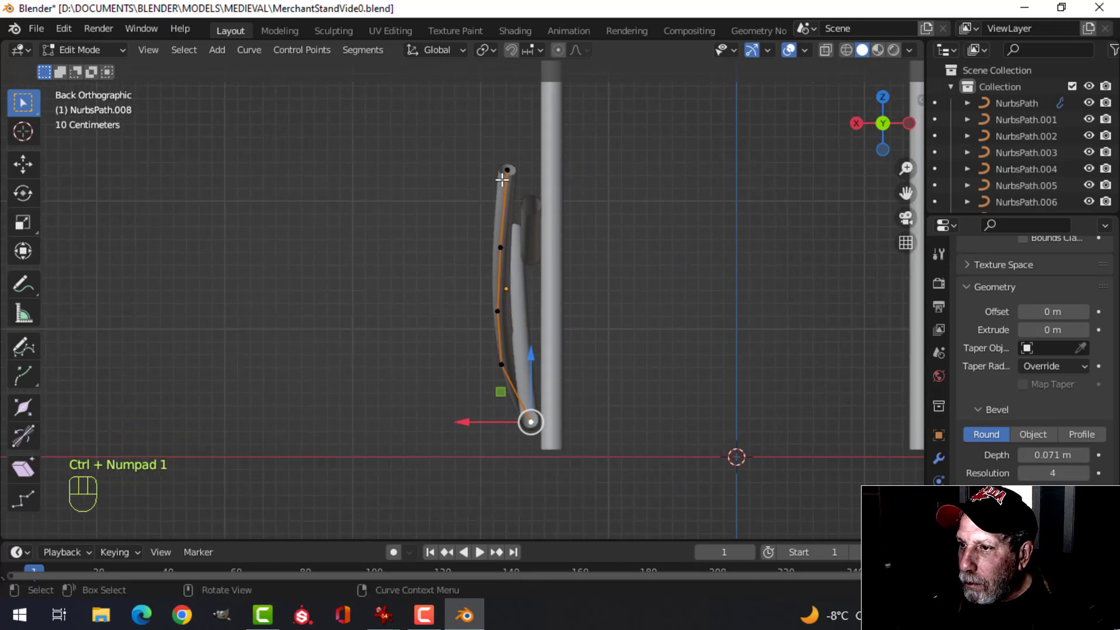
{"action": "left_click", "coordinate": [502, 247]}
{"action": "left_click_drag", "start_coordinate": [432, 247], "coordinate": [438, 248]}
{"action": "left_click", "coordinate": [503, 171]}
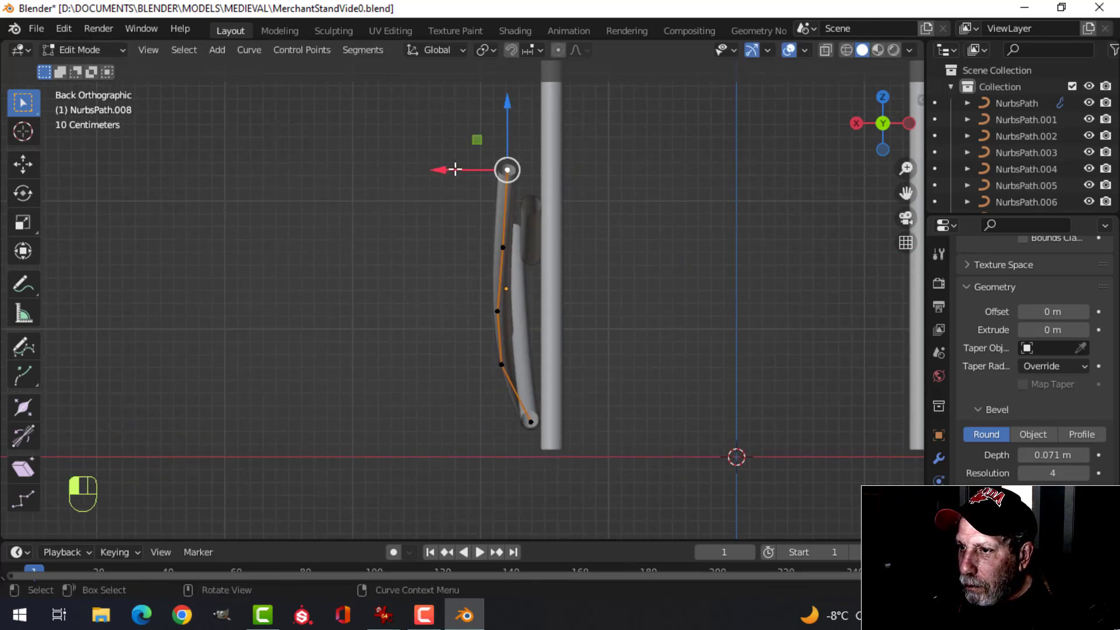
{"action": "left_click_drag", "start_coordinate": [455, 169], "coordinate": [456, 178]}
Shift the long brace's middle control point and the one nearest its lower end slightly inward along X.
{"action": "left_click", "coordinate": [500, 309]}
{"action": "left_click_drag", "start_coordinate": [433, 310], "coordinate": [435, 311]}
{"action": "left_click", "coordinate": [490, 371]}
{"action": "left_click_drag", "start_coordinate": [443, 363], "coordinate": [447, 362]}
{"action": "middle_click_drag", "start_coordinate": [387, 320], "coordinate": [375, 372]}
{"action": "key", "text": "Tab"}
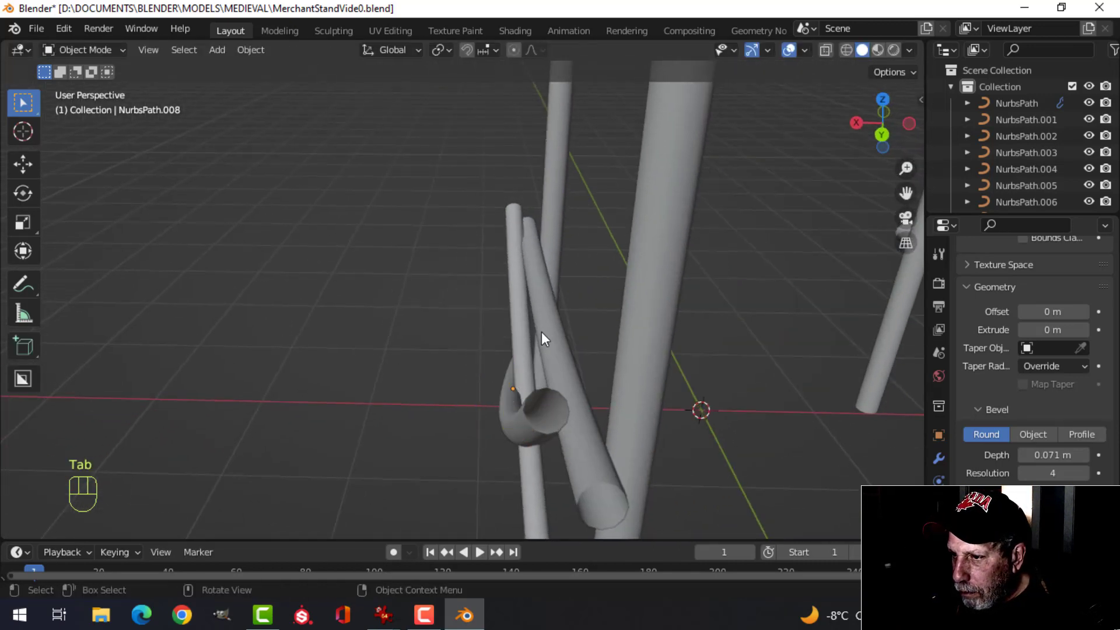
Move the long brace's lower front end point inward along X toward the post and its neighbouring control point outward.
{"action": "key", "text": "alt+a"}
{"action": "middle_click_drag", "start_coordinate": [541, 334], "coordinate": [390, 313]}
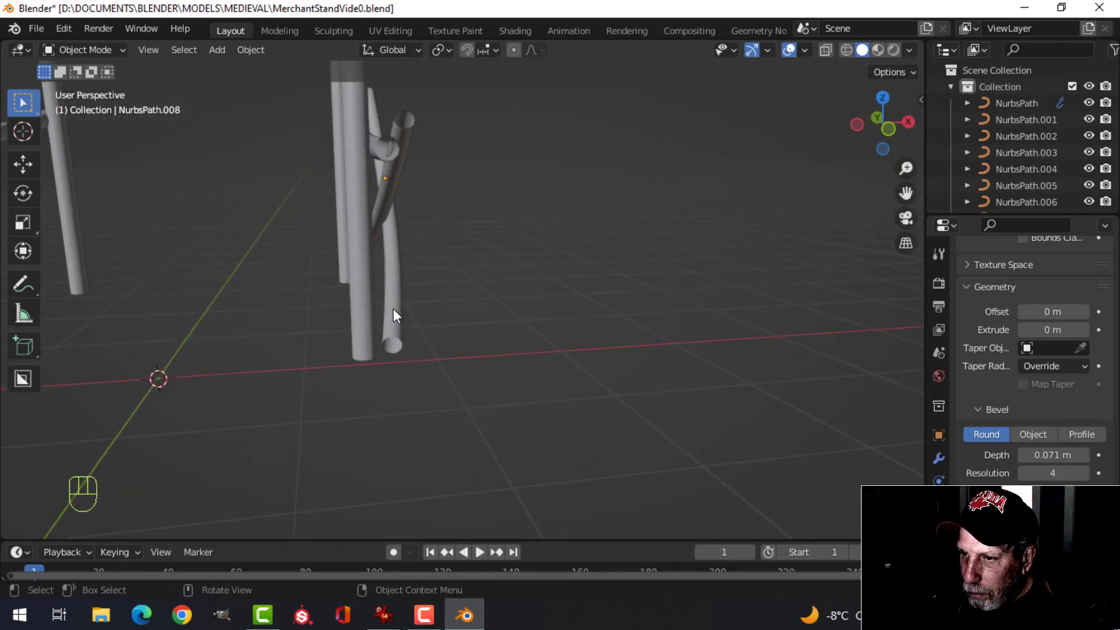
{"action": "left_click", "coordinate": [415, 329]}
{"action": "key", "text": "Tab"}
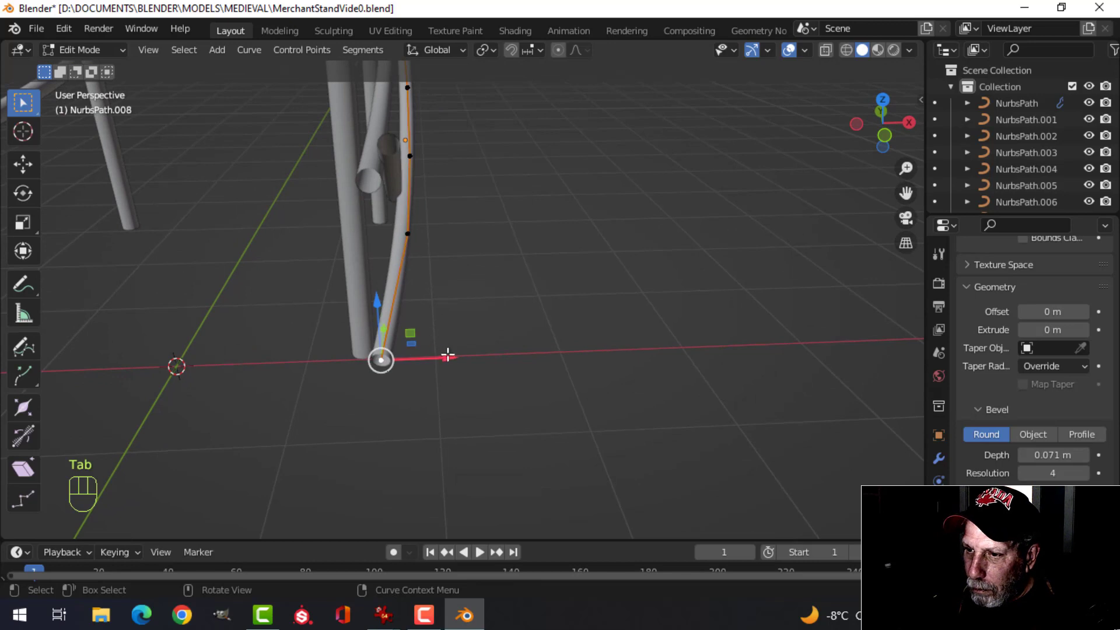
{"action": "left_click_drag", "start_coordinate": [448, 355], "coordinate": [431, 353]}
{"action": "left_click", "coordinate": [408, 233]}
{"action": "left_click_drag", "start_coordinate": [474, 234], "coordinate": [489, 210]}
Shift the long brace's middle and lower inner control points slightly outward along X to clear the crossing brace.
{"action": "mouse_move", "coordinate": [490, 210]}
{"action": "middle_mouse_down", "text": "shift"}
{"action": "mouse_move", "coordinate": [483, 260]}
{"action": "mouse_move", "coordinate": [479, 195]}
{"action": "middle_mouse_up", "text": "shift"}
{"action": "left_click_drag", "start_coordinate": [484, 222], "coordinate": [489, 223]}
{"action": "middle_click_drag", "start_coordinate": [480, 224], "coordinate": [509, 195]}
{"action": "left_click_drag", "start_coordinate": [513, 170], "coordinate": [516, 171]}
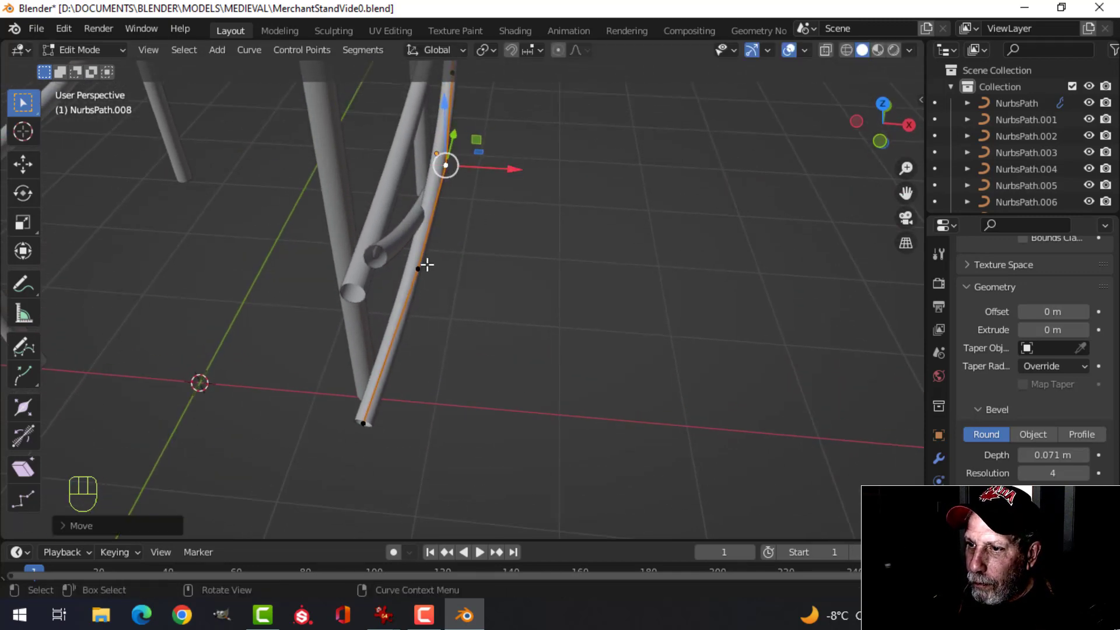
{"action": "left_click", "coordinate": [418, 268]}
{"action": "left_click_drag", "start_coordinate": [486, 268], "coordinate": [494, 265]}
{"action": "middle_click_drag", "start_coordinate": [513, 238], "coordinate": [438, 230]}
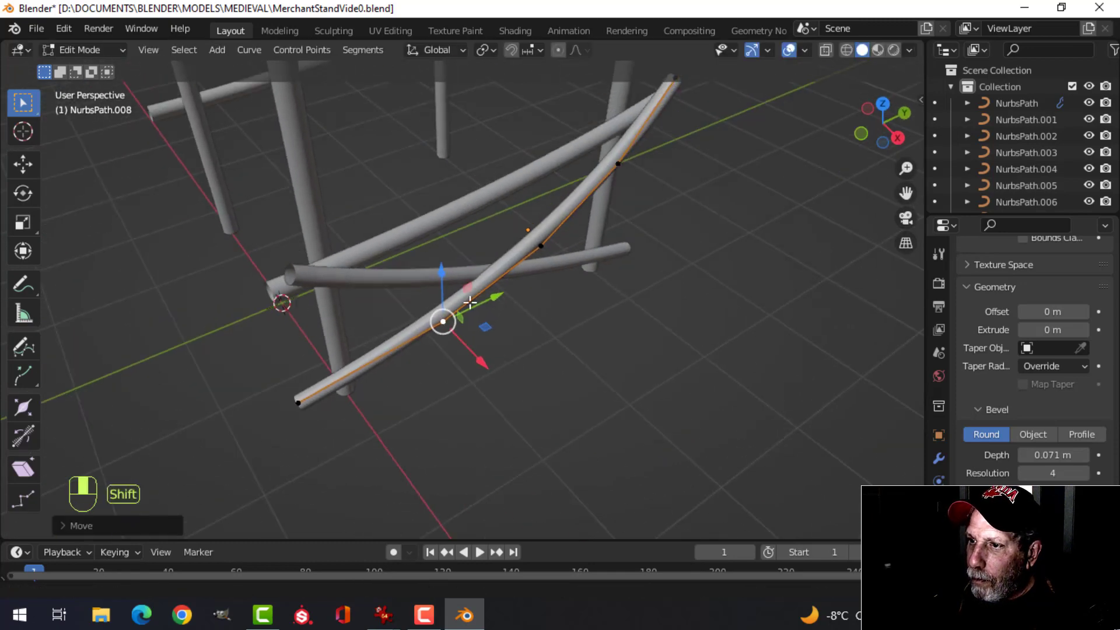
Pull the long brace's upper rear end point and the control point below it slightly inward along X.
{"action": "middle_click_drag", "start_coordinate": [586, 240], "coordinate": [542, 300], "text": "shift"}
{"action": "middle_click_drag", "start_coordinate": [546, 300], "coordinate": [540, 299]}
{"action": "middle_click_drag", "start_coordinate": [570, 256], "coordinate": [472, 225]}
{"action": "left_click", "coordinate": [464, 210]}
{"action": "left_click_drag", "start_coordinate": [522, 211], "coordinate": [516, 211]}
{"action": "left_click", "coordinate": [462, 294]}
{"action": "left_click_drag", "start_coordinate": [525, 296], "coordinate": [511, 288]}
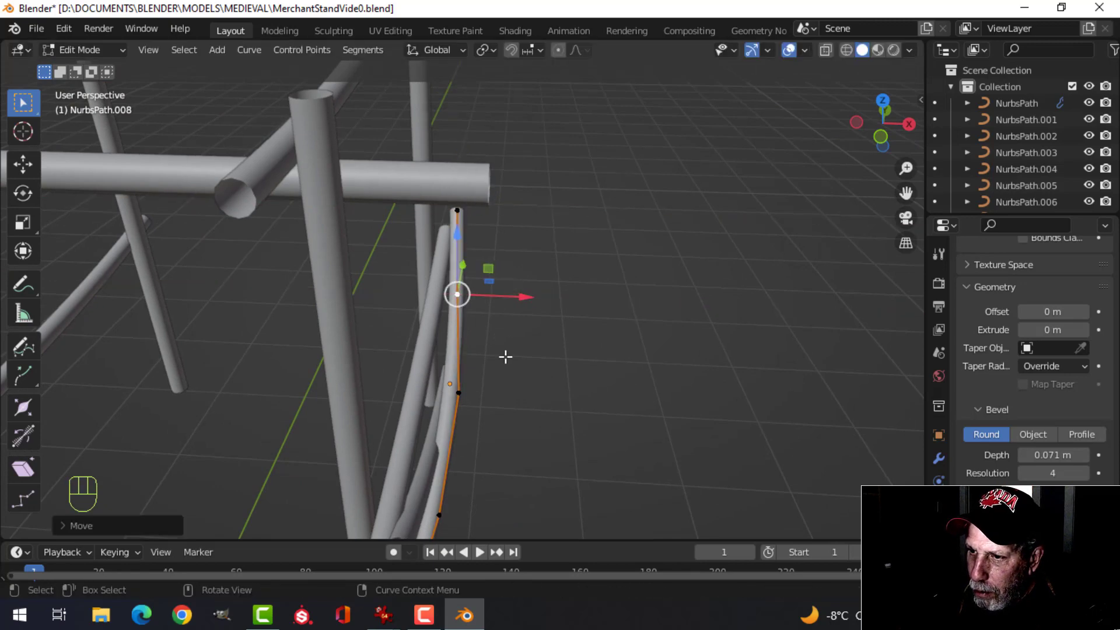
{"action": "middle_click_drag", "start_coordinate": [505, 357], "coordinate": [482, 315], "text": "shift"}
{"action": "key", "text": "Tab"}
On the crossing brace, shift the middle control point and the one nearest the front end slightly inward along X.
{"action": "scroll", "coordinate": [502, 286], "scroll_direction": "down", "scroll_amount": 3}
{"action": "key", "text": "alt+a"}
{"action": "scroll", "coordinate": [477, 343], "scroll_direction": "up", "scroll_amount": 3}
{"action": "left_click", "coordinate": [410, 333]}
{"action": "key", "text": "Tab"}
{"action": "key", "text": "g"}
{"action": "key", "text": "x"}
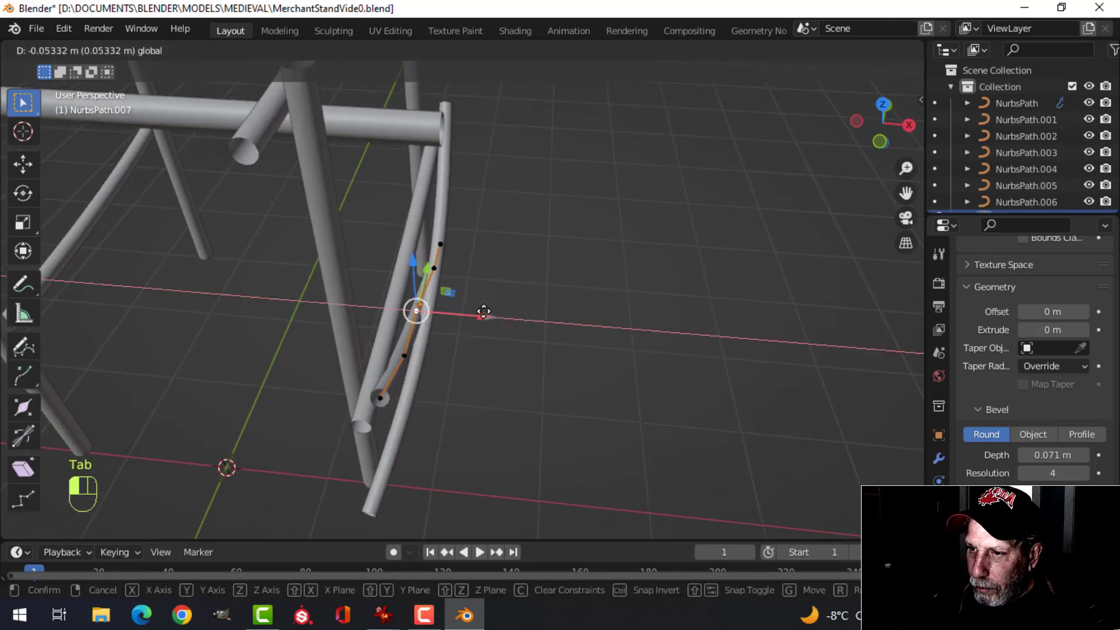
{"action": "left_click", "coordinate": [452, 348]}
{"action": "left_click", "coordinate": [407, 355]}
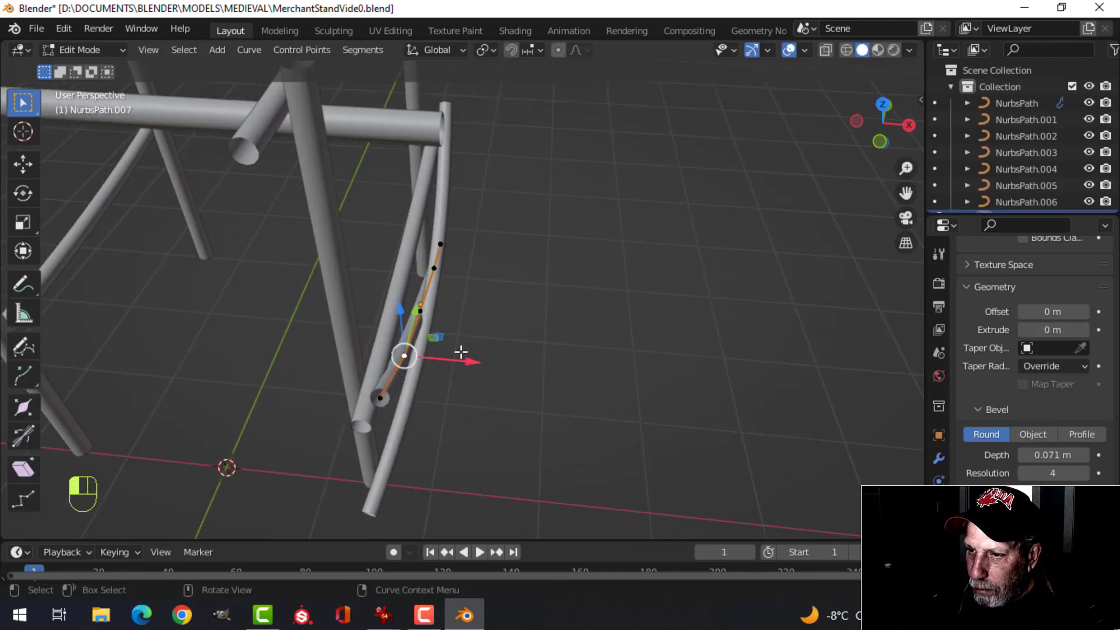
{"action": "key", "text": "g"}
{"action": "key", "text": "x"}
{"action": "left_click_drag", "start_coordinate": [458, 348], "coordinate": [456, 348]}
{"action": "middle_click_drag", "start_coordinate": [490, 312], "coordinate": [437, 327]}
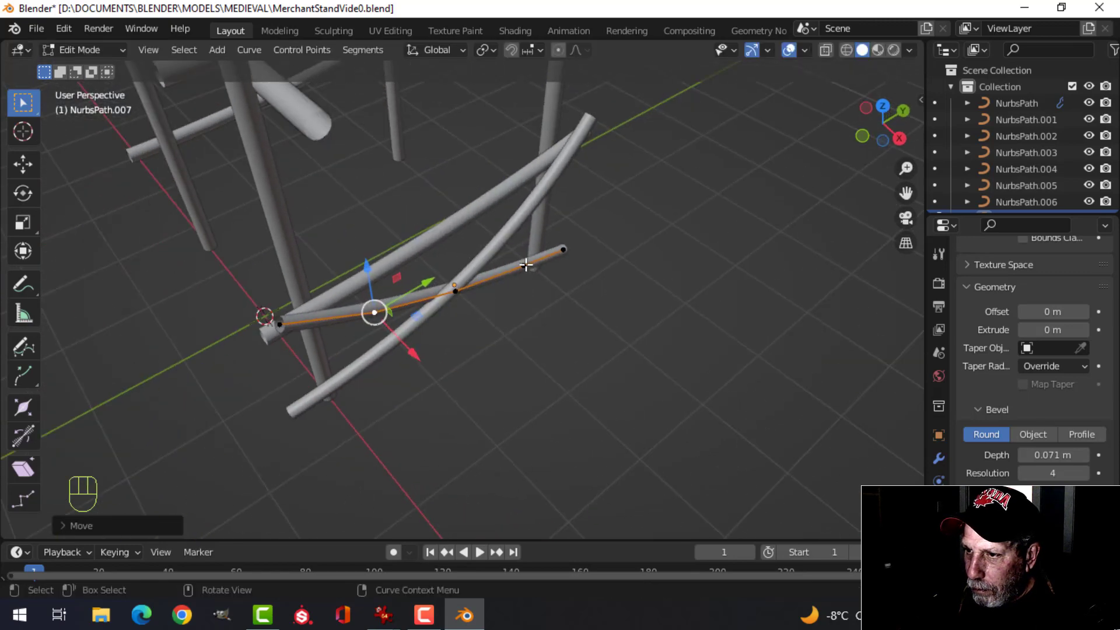
Shift the control point nearest the crossing brace's rear end slightly outward along X.
{"action": "left_click", "coordinate": [526, 264]}
{"action": "middle_click_drag", "start_coordinate": [555, 327], "coordinate": [528, 358], "text": "shift"}
{"action": "middle_click_drag", "start_coordinate": [478, 365], "coordinate": [508, 360]}
{"action": "left_click_drag", "start_coordinate": [560, 309], "coordinate": [562, 308]}
{"action": "key", "text": "Tab"}
{"action": "key", "text": "alt+a"}
Compare the frame with both reference images in IrfanView, return to Blender and set the corner posts' bevel depth to 0.095 m.
{"action": "scroll", "coordinate": [600, 314], "scroll_direction": "down", "scroll_amount": 5}
{"action": "middle_click_drag", "start_coordinate": [587, 303], "coordinate": [477, 299]}
{"action": "scroll", "coordinate": [474, 300], "scroll_direction": "up", "scroll_amount": 4}
{"action": "left_click", "coordinate": [417, 257]}
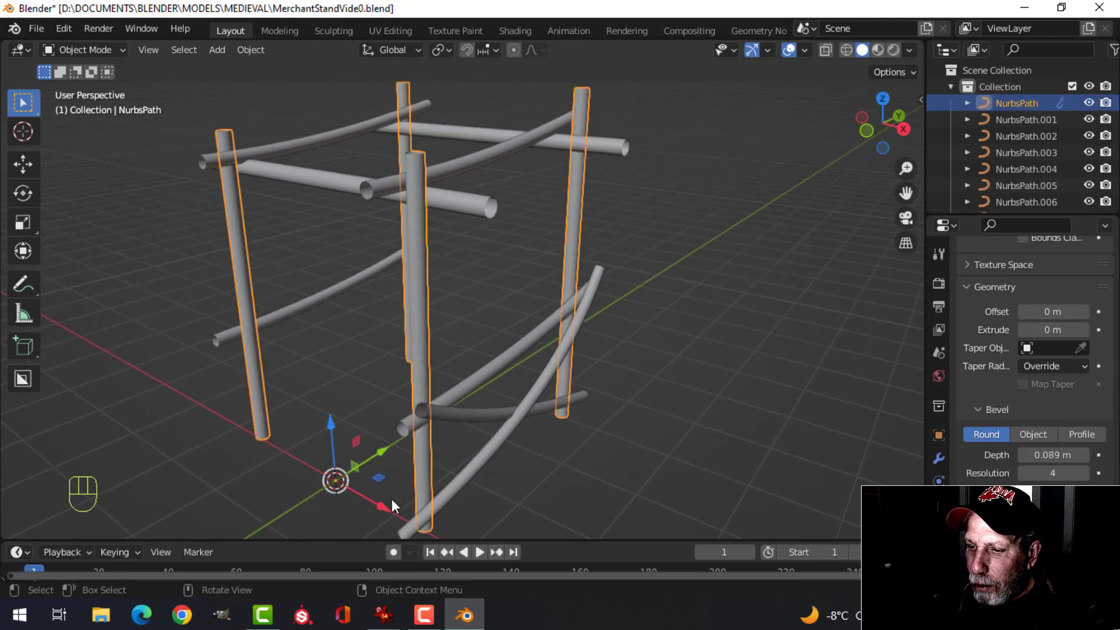
{"action": "mouse_move", "coordinate": [382, 613]}
{"action": "left_click", "coordinate": [525, 564]}
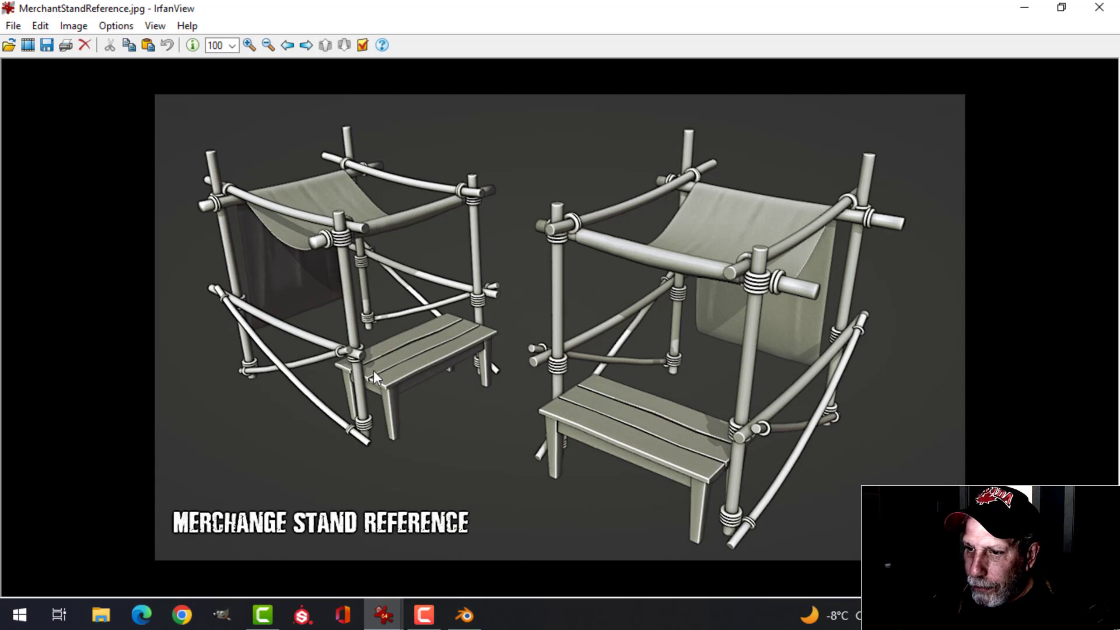
{"action": "mouse_move", "coordinate": [384, 615]}
{"action": "left_click", "coordinate": [247, 559]}
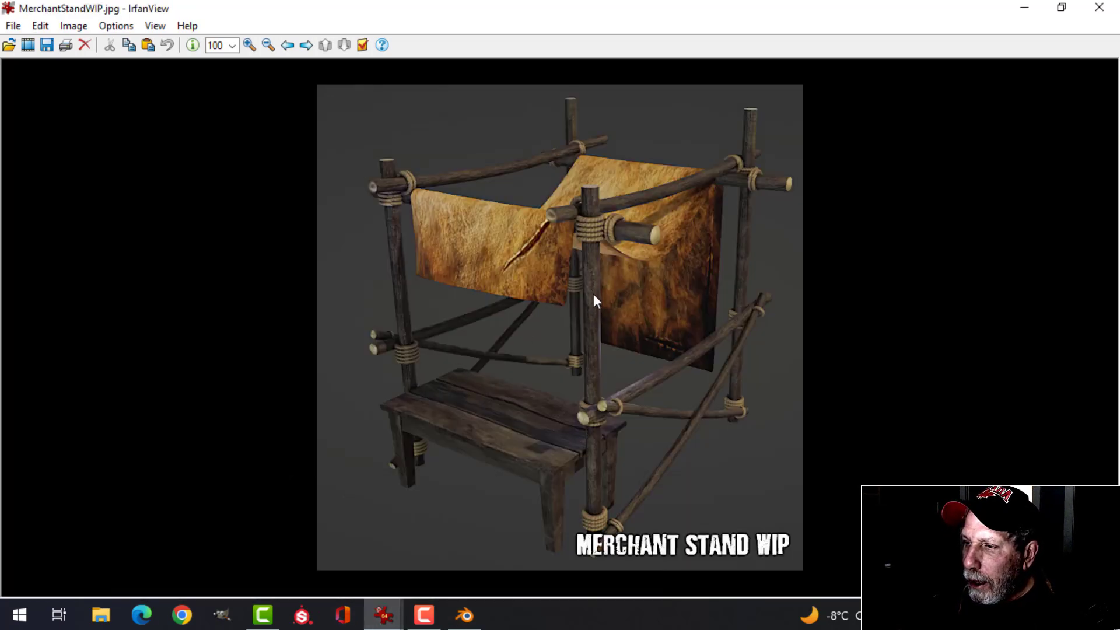
{"action": "left_click", "coordinate": [466, 615]}
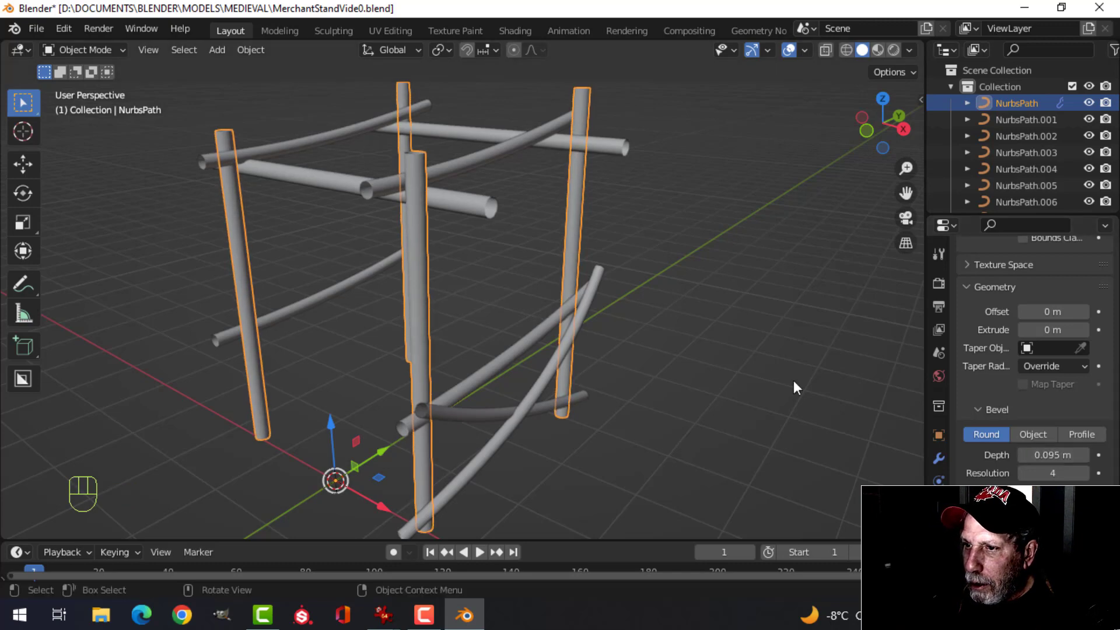
Delete the lower and upper curved side rails on the frame's negative X side.
{"action": "key", "text": "alt+a"}
{"action": "middle_click_drag", "start_coordinate": [793, 380], "coordinate": [415, 264]}
{"action": "left_click", "coordinate": [369, 241]}
{"action": "key", "text": "x"}
{"action": "left_click", "coordinate": [370, 243]}
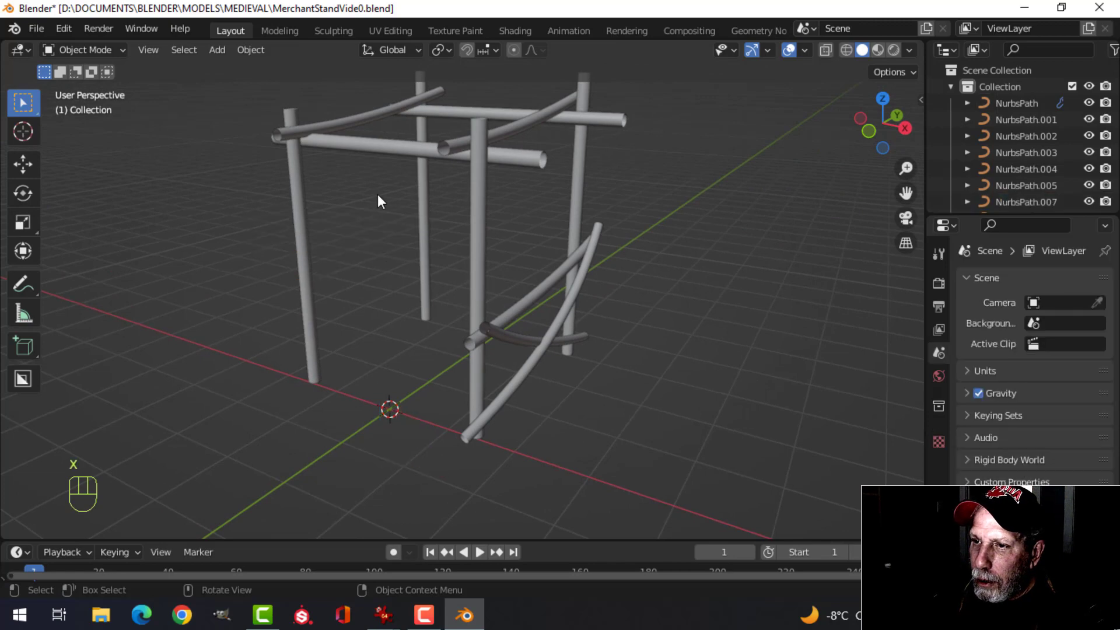
{"action": "middle_click_drag", "start_coordinate": [377, 194], "coordinate": [401, 188]}
{"action": "left_click", "coordinate": [353, 100]}
{"action": "key", "text": "x"}
{"action": "left_click", "coordinate": [353, 100]}
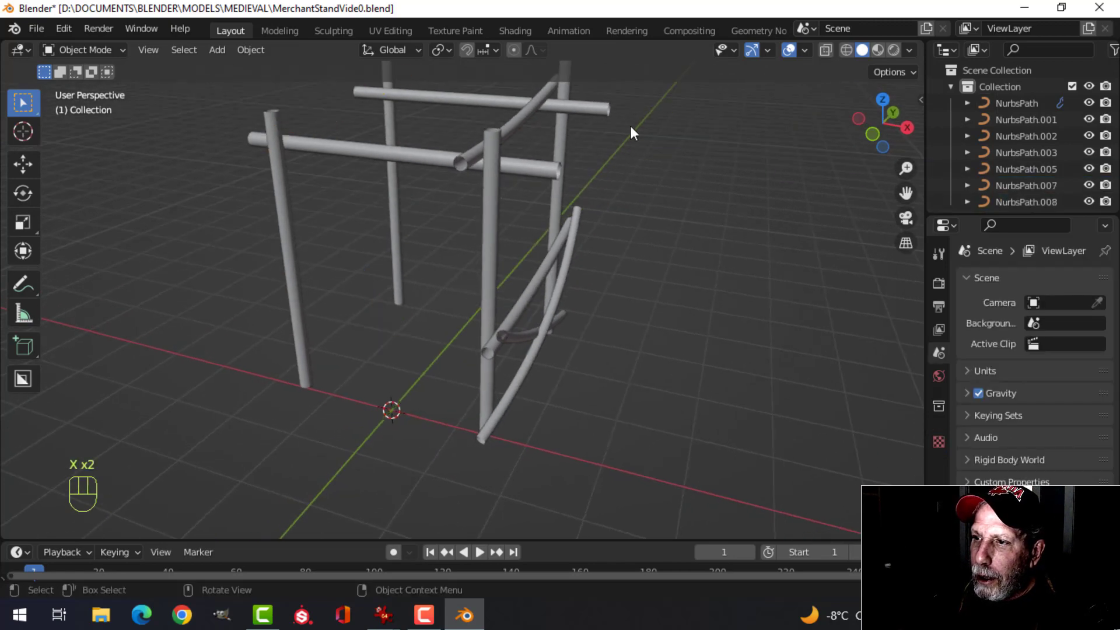
Set the corner posts' curve preview resolution U to 3.
{"action": "middle_click_drag", "start_coordinate": [630, 125], "coordinate": [657, 211]}
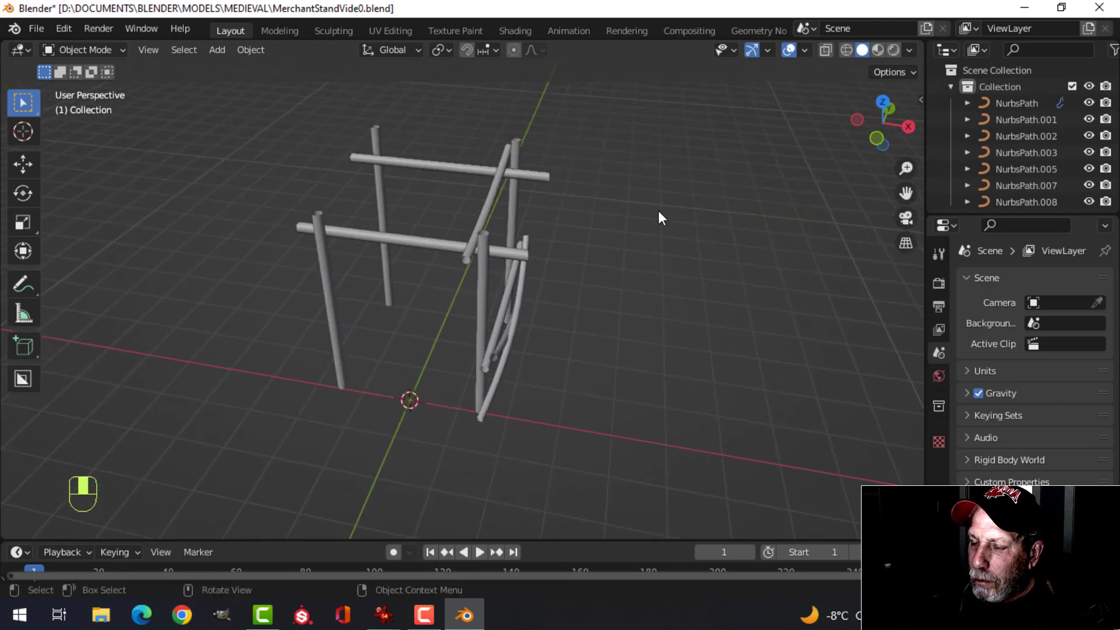
{"action": "scroll", "coordinate": [583, 245], "scroll_direction": "up", "scroll_amount": 2}
{"action": "left_click", "coordinate": [499, 257]}
{"action": "middle_click_drag", "start_coordinate": [648, 287], "coordinate": [737, 299]}
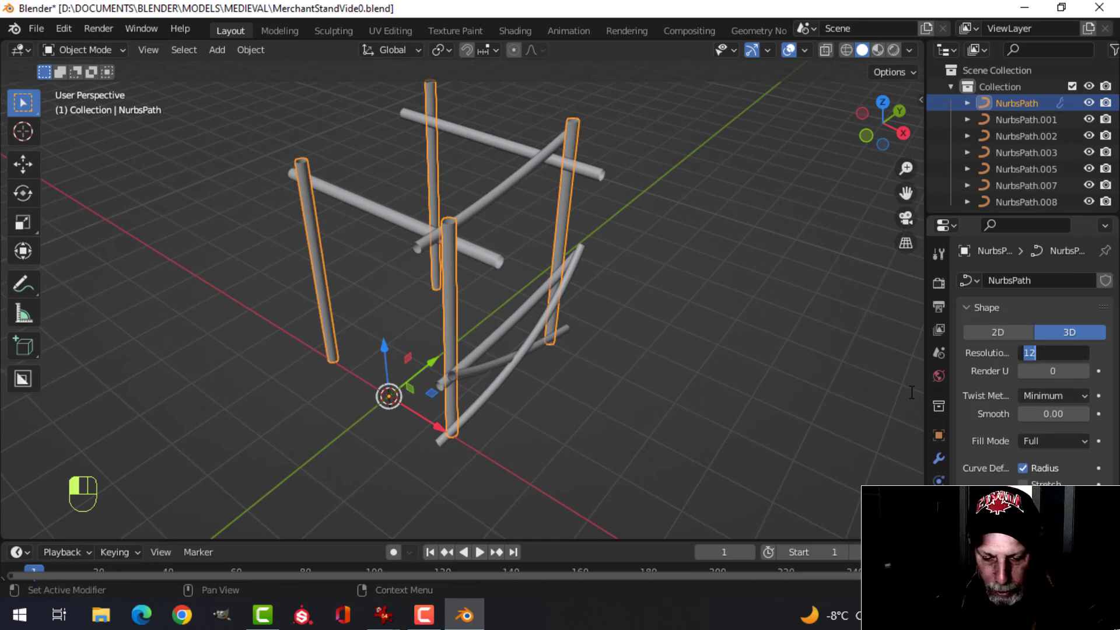
{"action": "key", "text": "Return"}
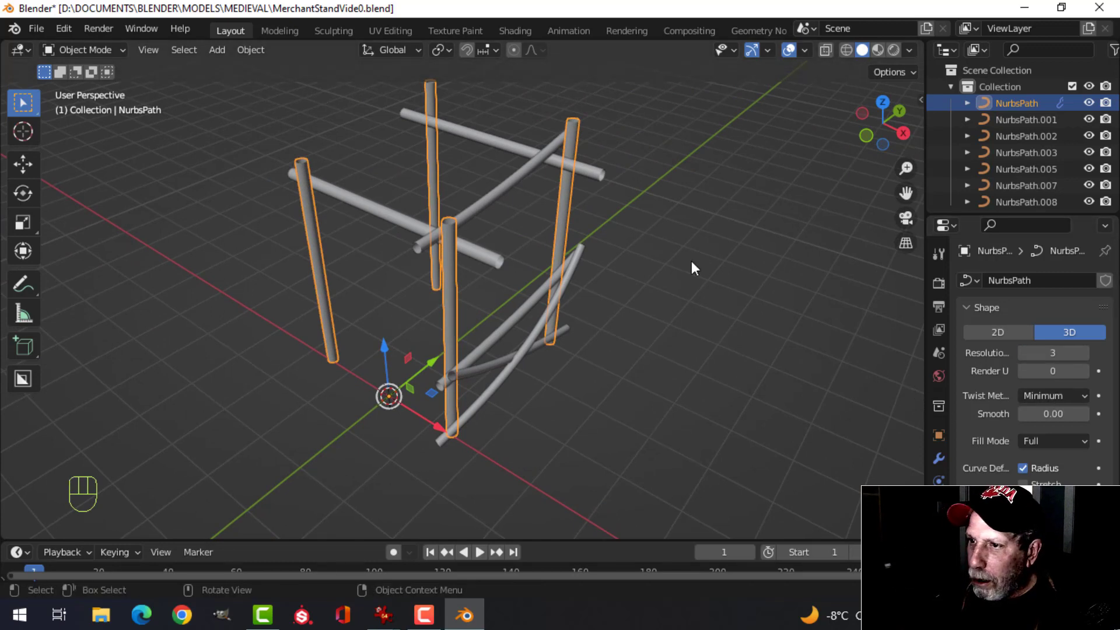
Check the corner posts' Mirror modifier and convert the posts from a curve to a mesh.
{"action": "left_click", "coordinate": [940, 457]}
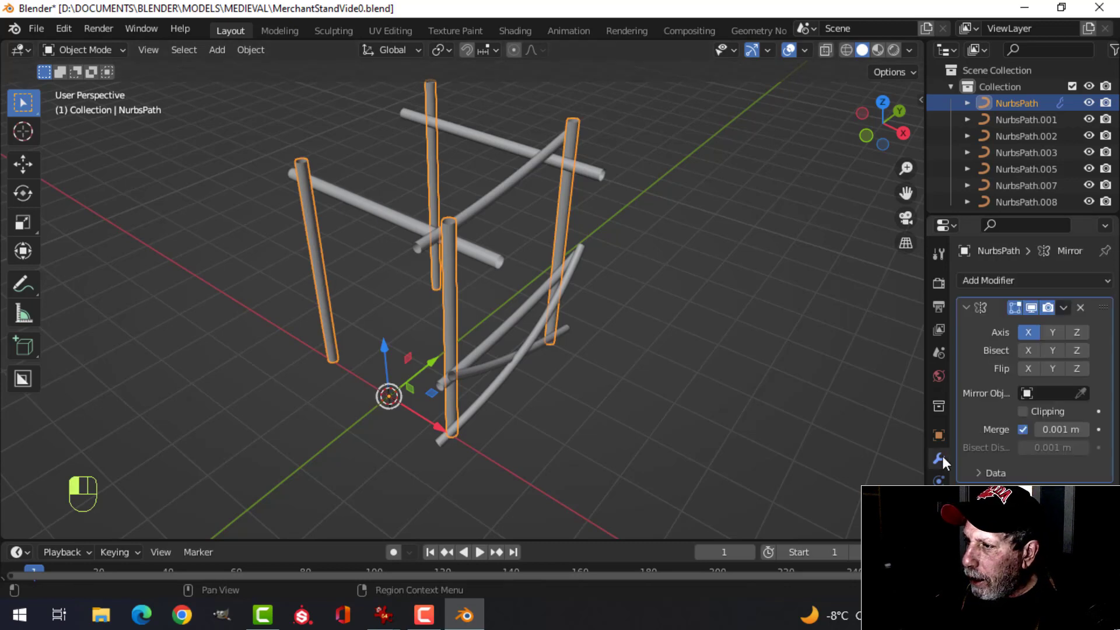
{"action": "right_click", "coordinate": [453, 286]}
{"action": "mouse_move", "coordinate": [453, 271]}
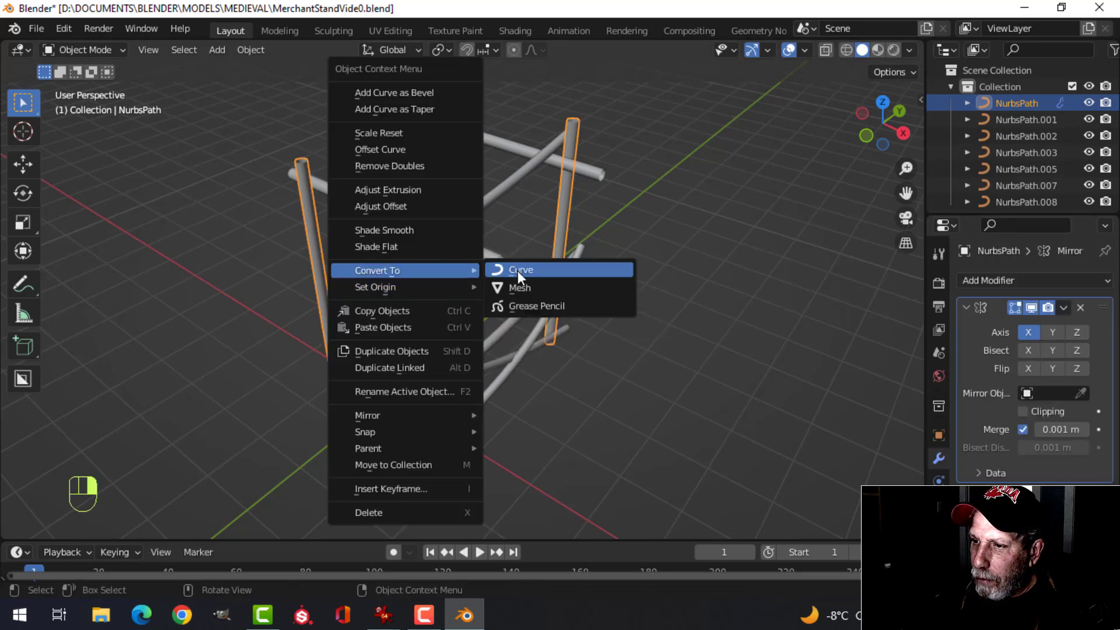
{"action": "left_click", "coordinate": [521, 286]}
Cap the open top of the front post on the positive X side with a face.
{"action": "mouse_move", "coordinate": [517, 285]}
{"action": "middle_mouse_down"}
{"action": "mouse_move", "coordinate": [543, 279]}
{"action": "mouse_move", "coordinate": [519, 305]}
{"action": "middle_mouse_up"}
{"action": "scroll", "coordinate": [543, 279], "scroll_direction": "up", "scroll_amount": 2}
{"action": "key", "text": "Tab"}
{"action": "middle_click_drag", "start_coordinate": [435, 254], "coordinate": [553, 283], "text": "shift"}
{"action": "key", "text": "alt+a"}
{"action": "scroll", "coordinate": [510, 278], "scroll_direction": "down", "scroll_amount": 3}
{"action": "scroll", "coordinate": [529, 342], "scroll_direction": "up", "scroll_amount": 3}
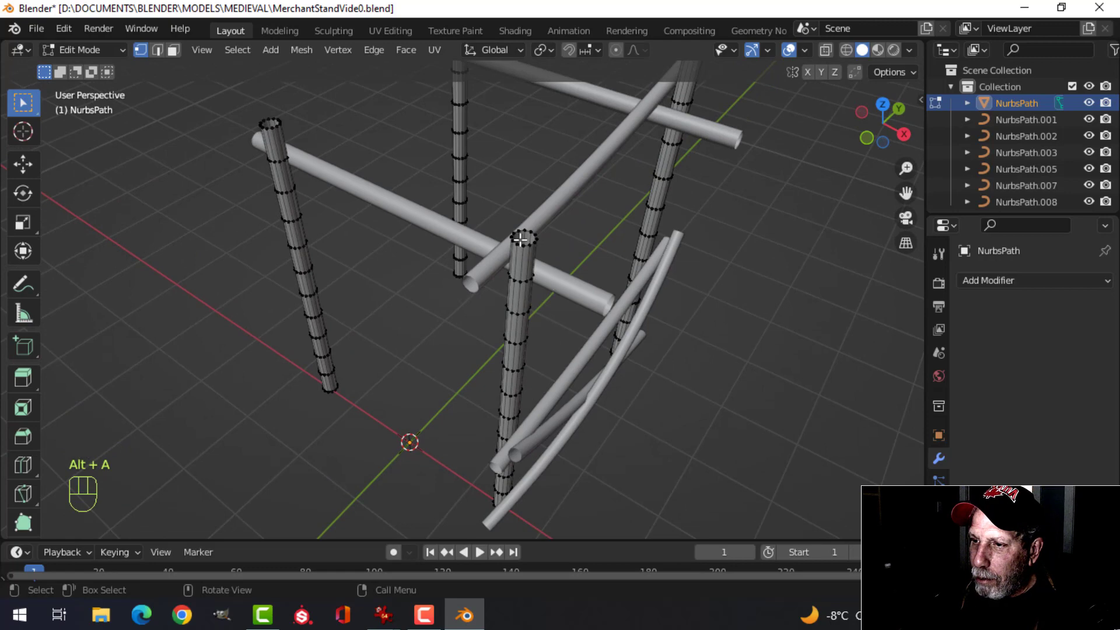
{"action": "key", "text": "b"}
{"action": "left_click_drag", "start_coordinate": [495, 200], "coordinate": [540, 244]}
{"action": "key", "text": "f"}
{"action": "scroll", "coordinate": [642, 257], "scroll_direction": "up", "scroll_amount": 2}
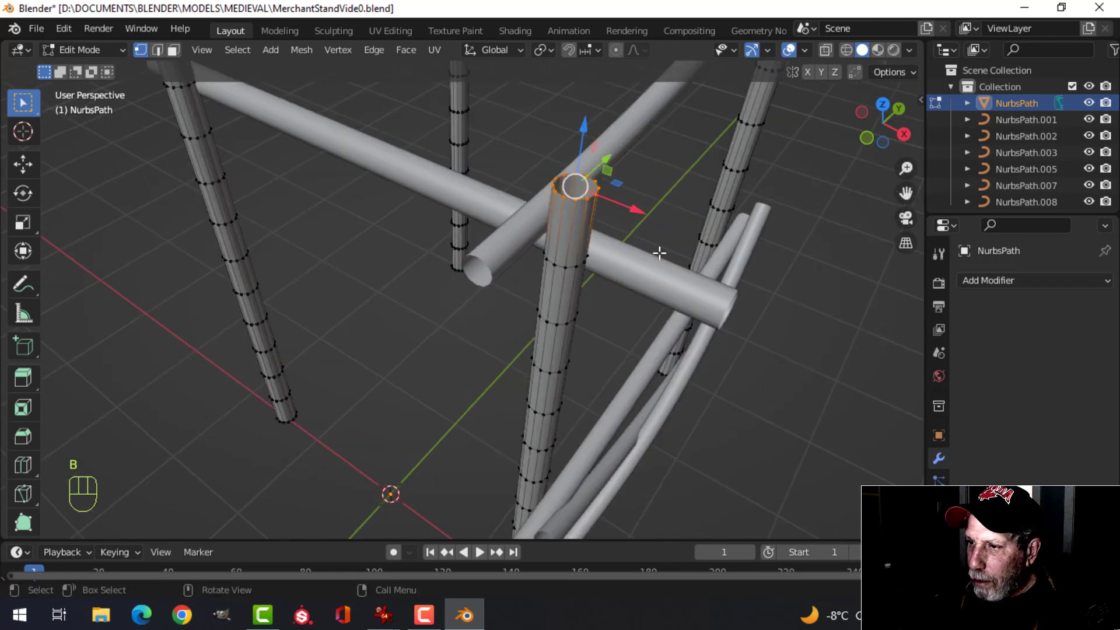
{"action": "scroll", "coordinate": [710, 244], "scroll_direction": "down", "scroll_amount": 2}
{"action": "key", "text": "alt+a"}
Cap the open tops of both rear posts with faces.
{"action": "middle_click_drag", "start_coordinate": [722, 200], "coordinate": [663, 274]}
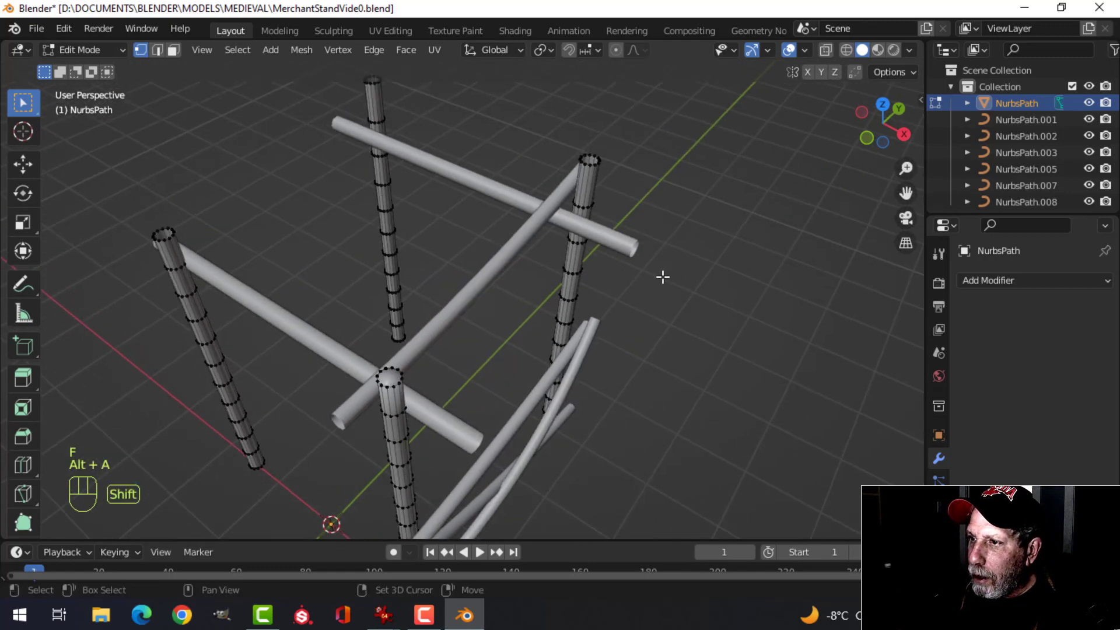
{"action": "key", "text": "b"}
{"action": "left_click_drag", "start_coordinate": [572, 138], "coordinate": [648, 199]}
{"action": "key", "text": "f"}
{"action": "middle_click_drag", "start_coordinate": [509, 165], "coordinate": [624, 247], "text": "shift"}
{"action": "key", "text": "alt+a"}
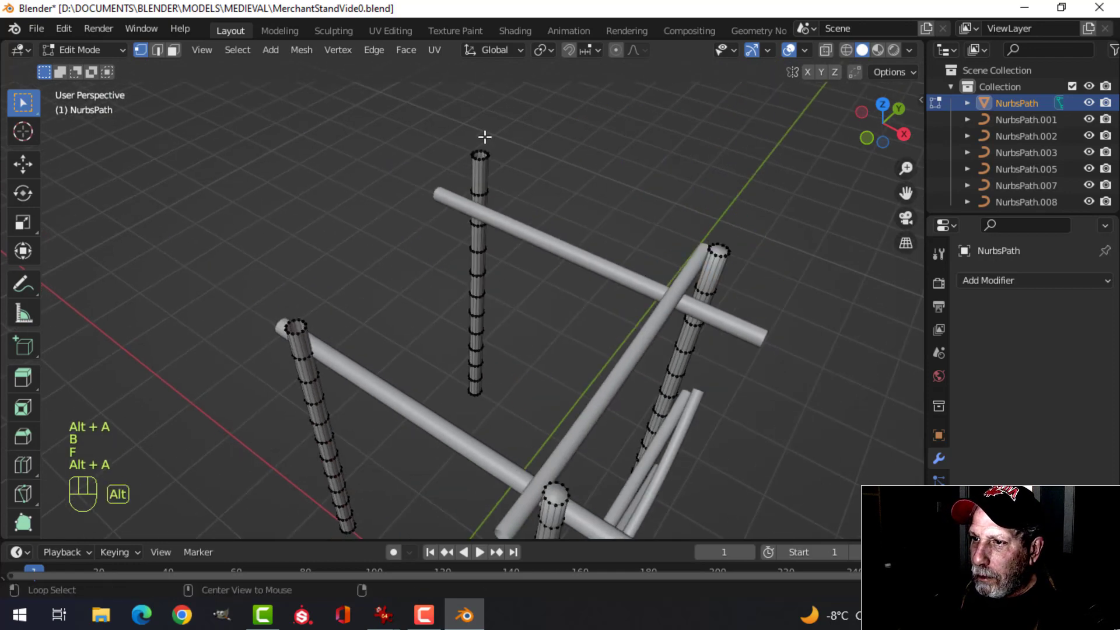
{"action": "key", "text": "b"}
{"action": "left_click_drag", "start_coordinate": [459, 126], "coordinate": [532, 175]}
{"action": "key", "text": "f"}
Cap the open top of the front post on the negative X side with a face.
{"action": "middle_click_drag", "start_coordinate": [335, 278], "coordinate": [537, 233], "text": "shift"}
{"action": "key", "text": "alt+a"}
{"action": "key", "text": "b"}
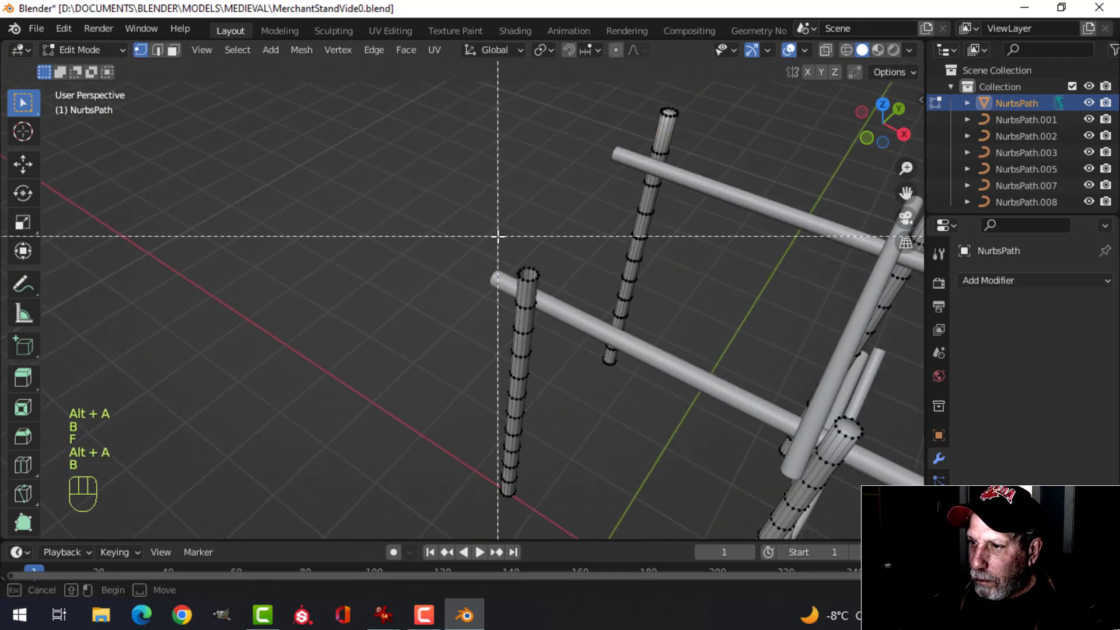
{"action": "left_click_drag", "start_coordinate": [497, 233], "coordinate": [622, 287]}
{"action": "key", "text": "alt+a"}
{"action": "key", "text": "Tab"}
Merge all vertices of the posts mesh by distance.
{"action": "middle_click_drag", "start_coordinate": [630, 284], "coordinate": [435, 239]}
{"action": "key", "text": "Tab"}
{"action": "key", "text": "a"}
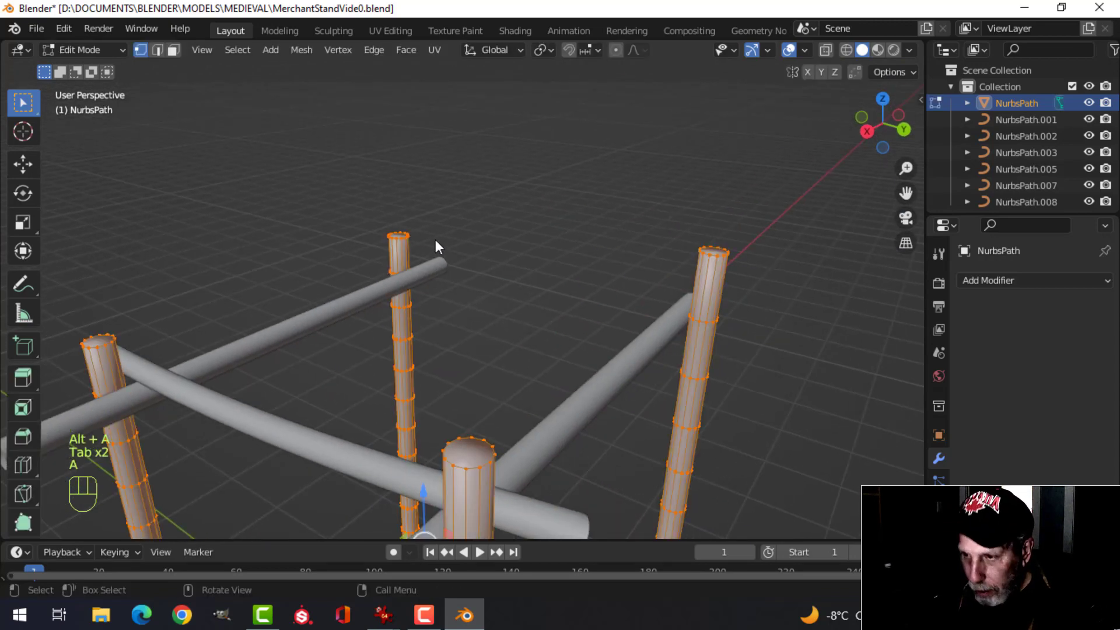
{"action": "key", "text": "m"}
{"action": "left_click", "coordinate": [399, 299]}
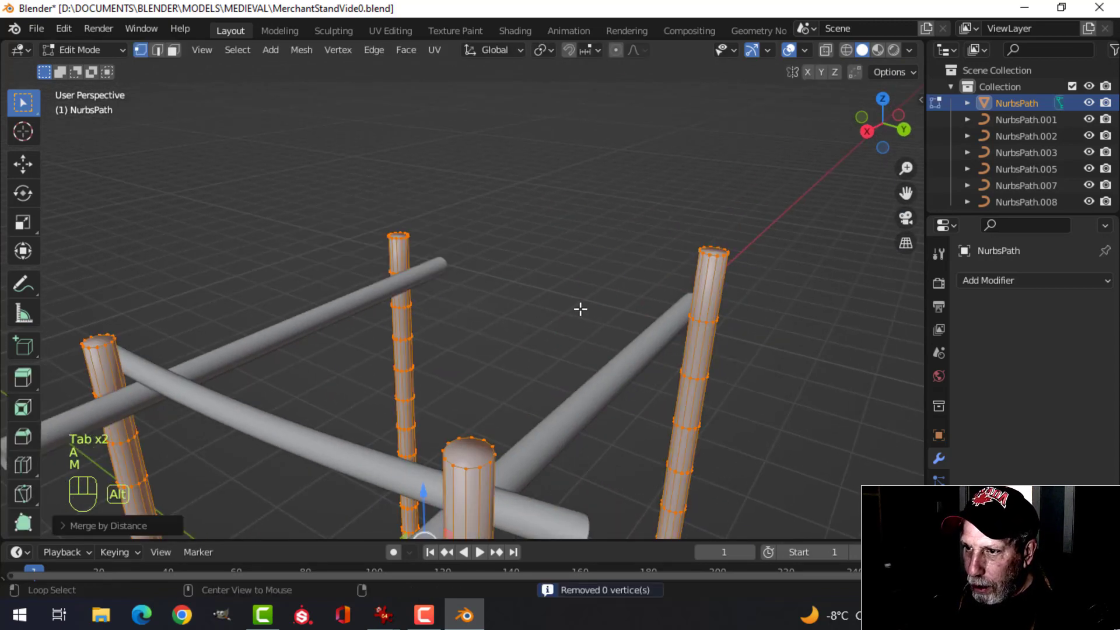
{"action": "key", "text": "alt+a"}
{"action": "key", "text": "Tab"}
{"action": "key", "text": "alt+a"}
Delete the rear upper crossbar, keeping only the front one.
{"action": "middle_click_drag", "start_coordinate": [457, 307], "coordinate": [491, 285]}
{"action": "left_click", "coordinate": [492, 285]}
{"action": "mouse_move", "coordinate": [579, 295]}
{"action": "middle_mouse_down"}
{"action": "mouse_move", "coordinate": [634, 283]}
{"action": "mouse_move", "coordinate": [585, 290]}
{"action": "middle_mouse_up"}
{"action": "left_click", "coordinate": [647, 211], "text": "shift"}
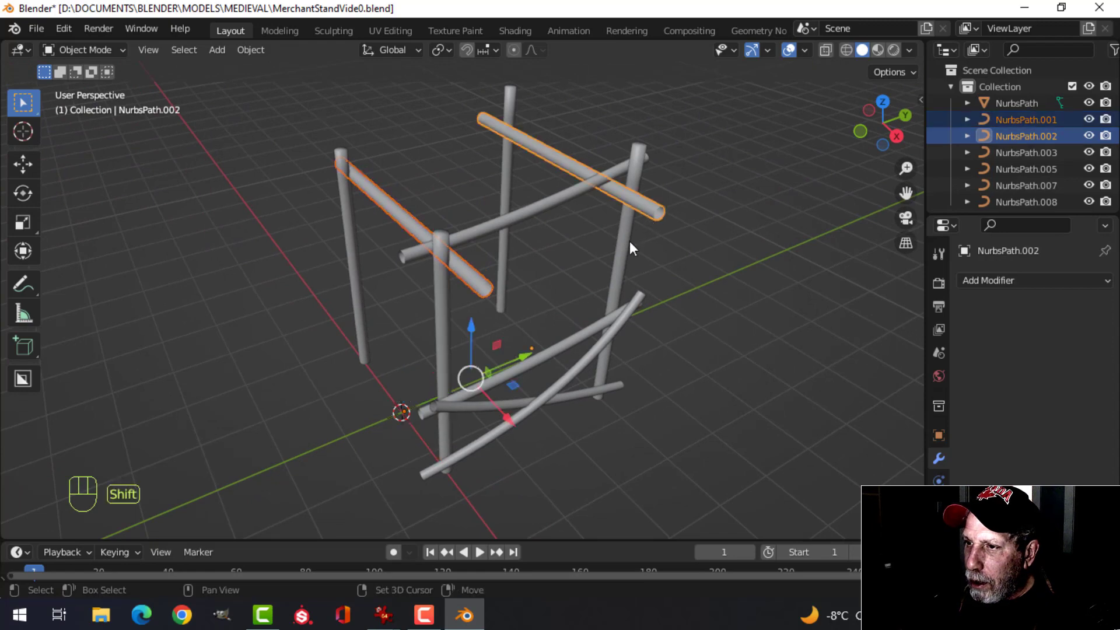
{"action": "mouse_move", "coordinate": [630, 243]}
{"action": "middle_mouse_down"}
{"action": "mouse_move", "coordinate": [657, 264]}
{"action": "mouse_move", "coordinate": [575, 270]}
{"action": "mouse_move", "coordinate": [610, 241]}
{"action": "middle_mouse_up"}
{"action": "key", "text": "alt+a"}
{"action": "left_click", "coordinate": [614, 239]}
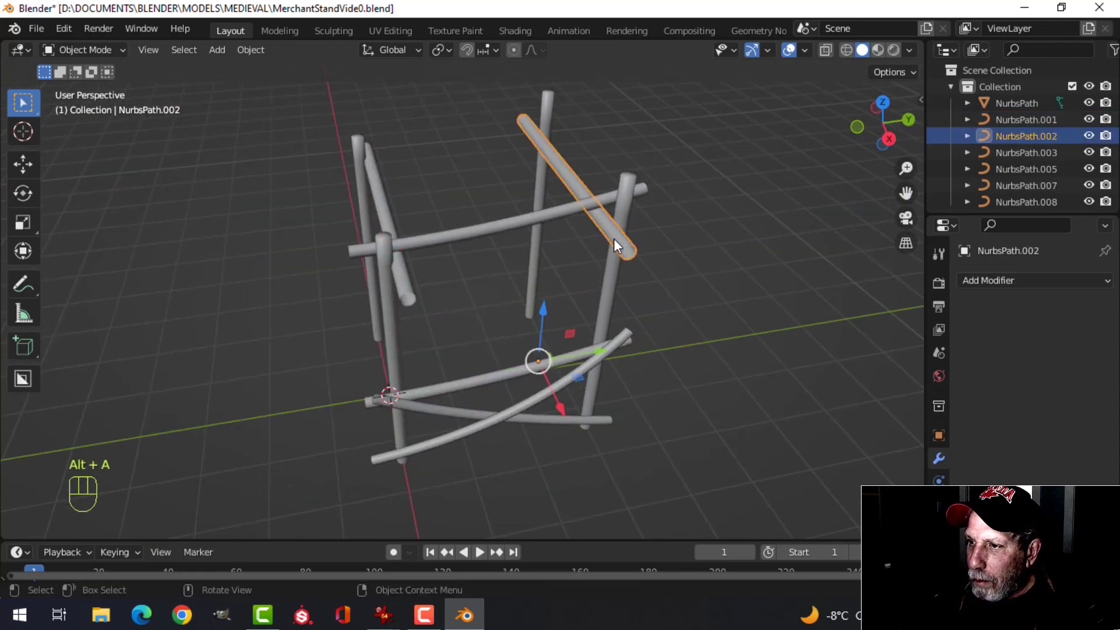
{"action": "key", "text": "x"}
{"action": "left_click", "coordinate": [551, 241]}
Set the front crossbar's curve preview resolution U to 3 and convert it to a mesh.
{"action": "middle_click_drag", "start_coordinate": [505, 280], "coordinate": [609, 277]}
{"action": "left_click", "coordinate": [479, 288]}
{"action": "left_click", "coordinate": [939, 527]}
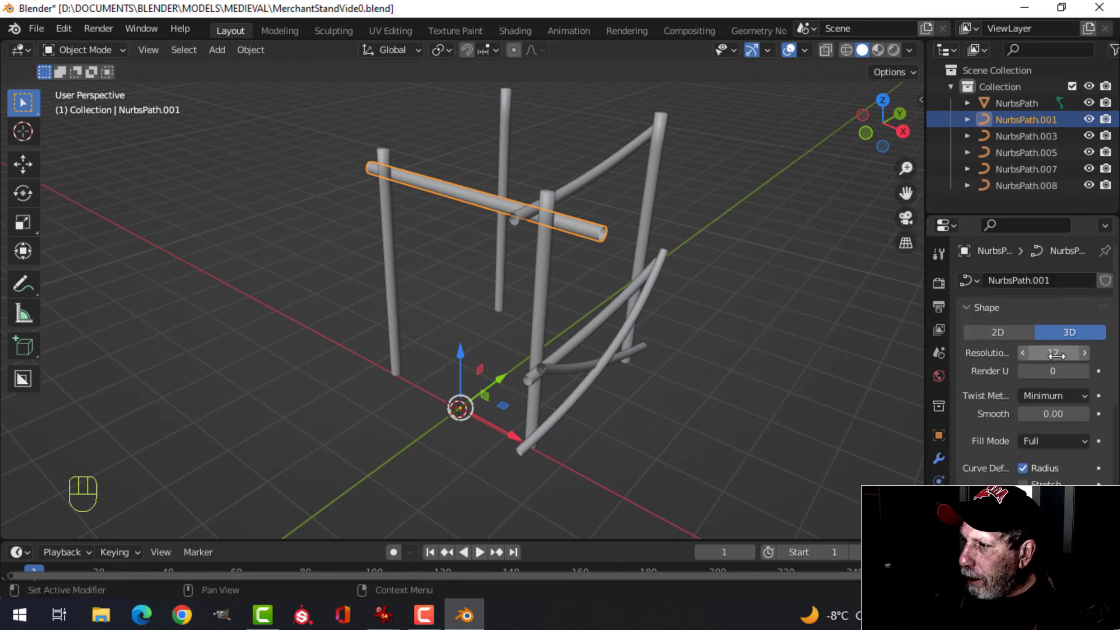
{"action": "right_click", "coordinate": [606, 256]}
{"action": "mouse_move", "coordinate": [561, 240]}
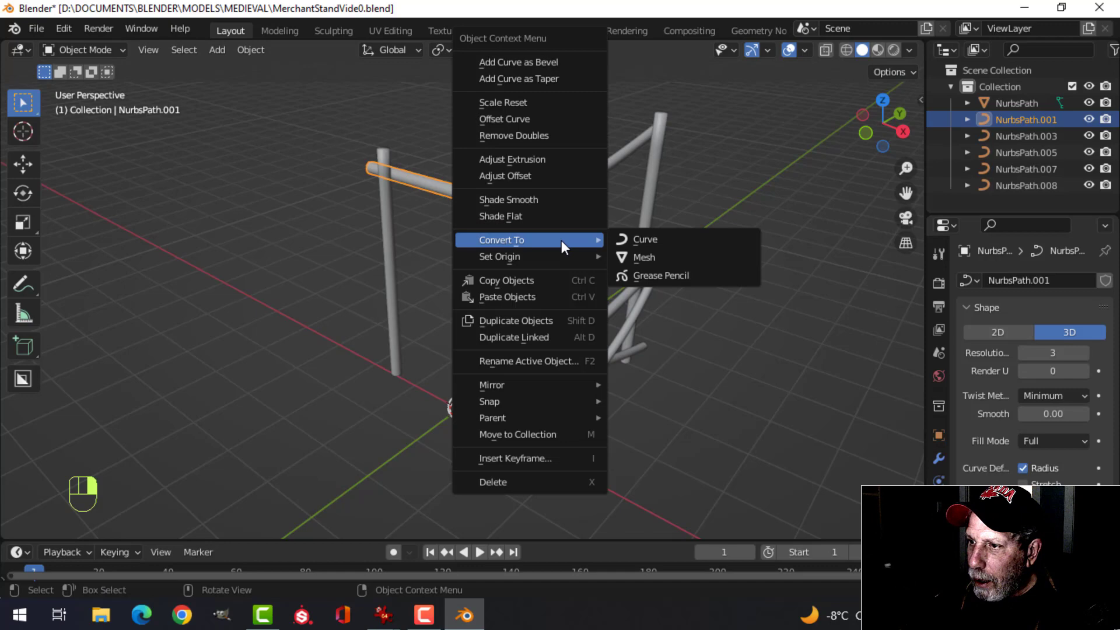
{"action": "left_click", "coordinate": [641, 259]}
Cap both open ends of the converted upper bar running along X with faces.
{"action": "middle_click_drag", "start_coordinate": [590, 253], "coordinate": [561, 240]}
{"action": "scroll", "coordinate": [583, 271], "scroll_direction": "up", "scroll_amount": 2}
{"action": "key", "text": "Tab"}
{"action": "middle_click_drag", "start_coordinate": [515, 279], "coordinate": [500, 255]}
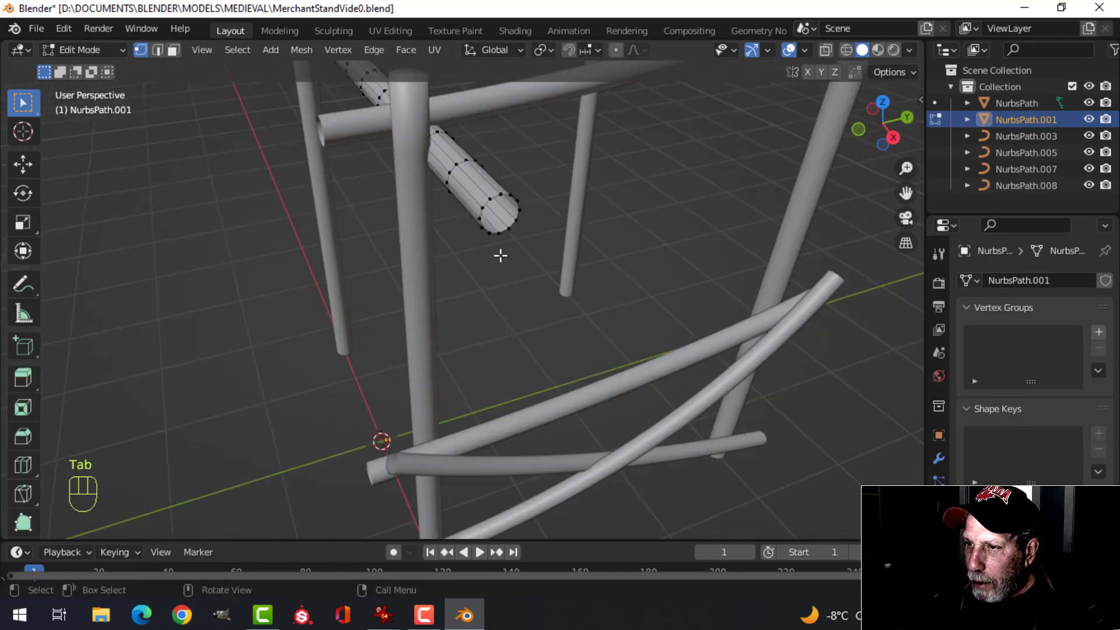
{"action": "left_click", "coordinate": [492, 198], "text": "alt+shift"}
{"action": "key", "text": "f"}
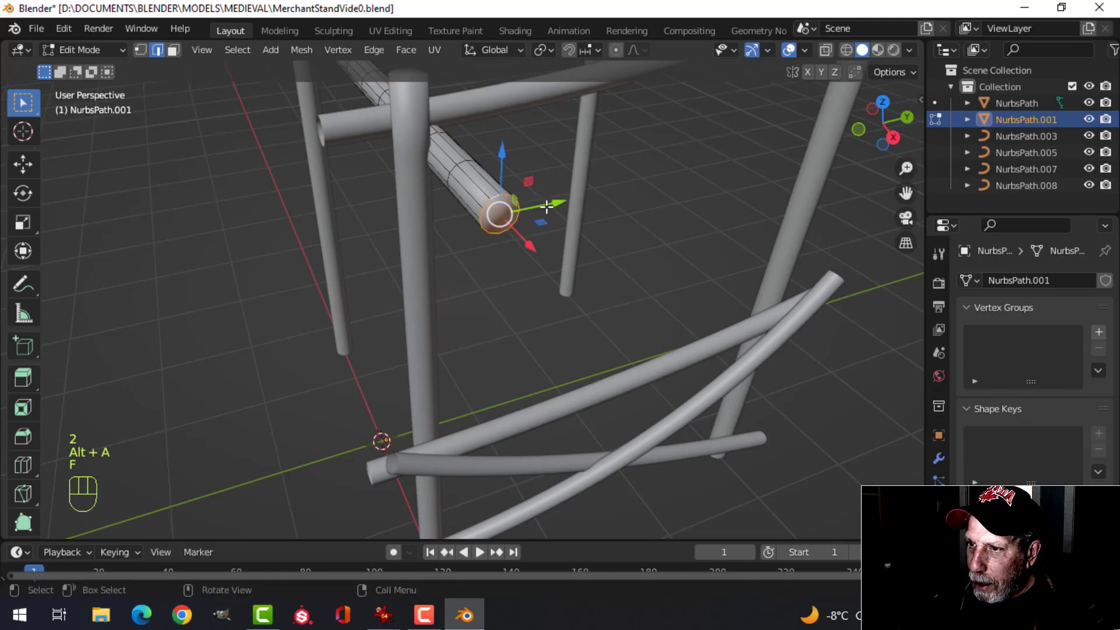
{"action": "key", "text": "alt+a"}
{"action": "middle_click_drag", "start_coordinate": [376, 156], "coordinate": [417, 200]}
{"action": "key", "text": "f"}
{"action": "key", "text": "alt+a"}
Duplicate the capped upper bar within its mesh, move the copy about 2.7 m along Y to the opposite posts, and raise it slightly.
{"action": "key", "text": "a"}
{"action": "middle_click_drag", "start_coordinate": [500, 218], "coordinate": [500, 210], "text": "shift"}
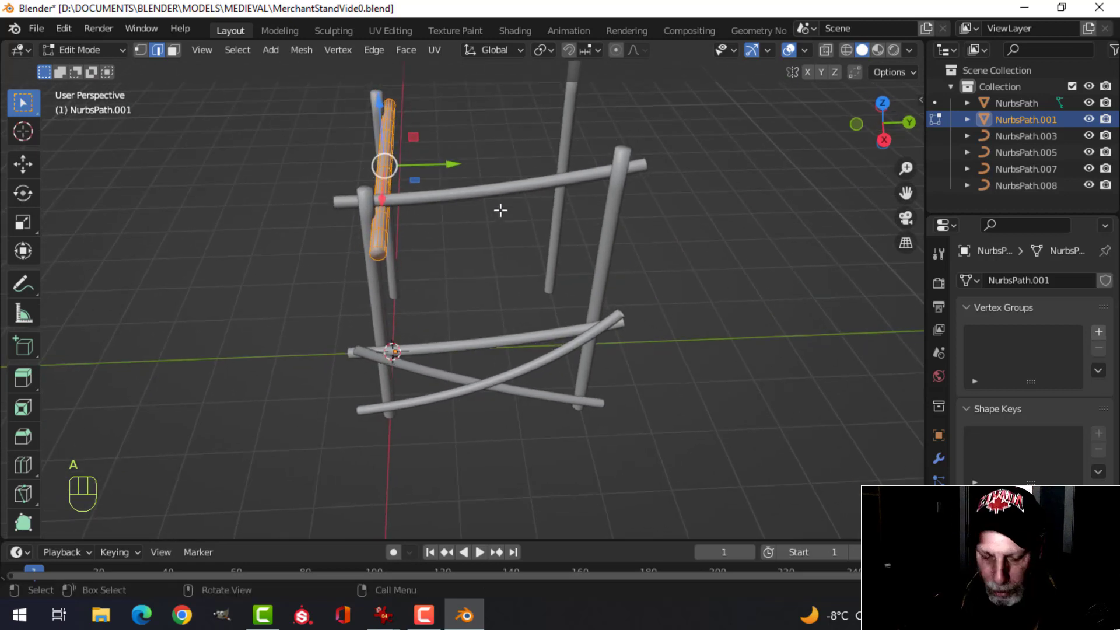
{"action": "key", "text": "shift+d"}
{"action": "left_click", "coordinate": [500, 210]}
{"action": "left_click_drag", "start_coordinate": [448, 163], "coordinate": [646, 130]}
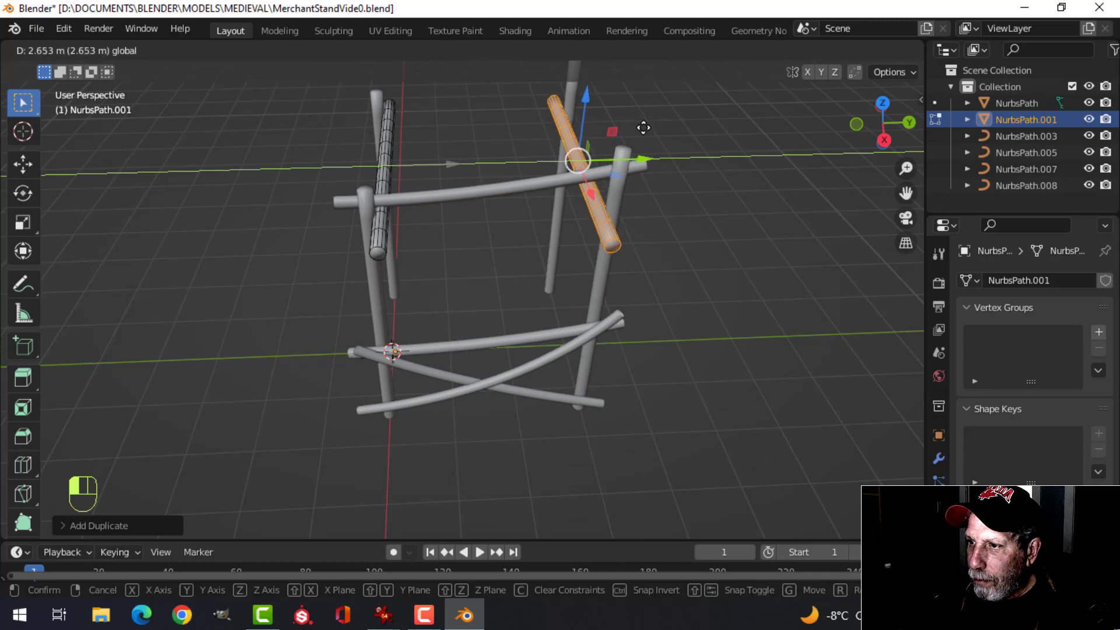
{"action": "left_click", "coordinate": [668, 165]}
{"action": "middle_click_drag", "start_coordinate": [668, 166], "coordinate": [594, 95]}
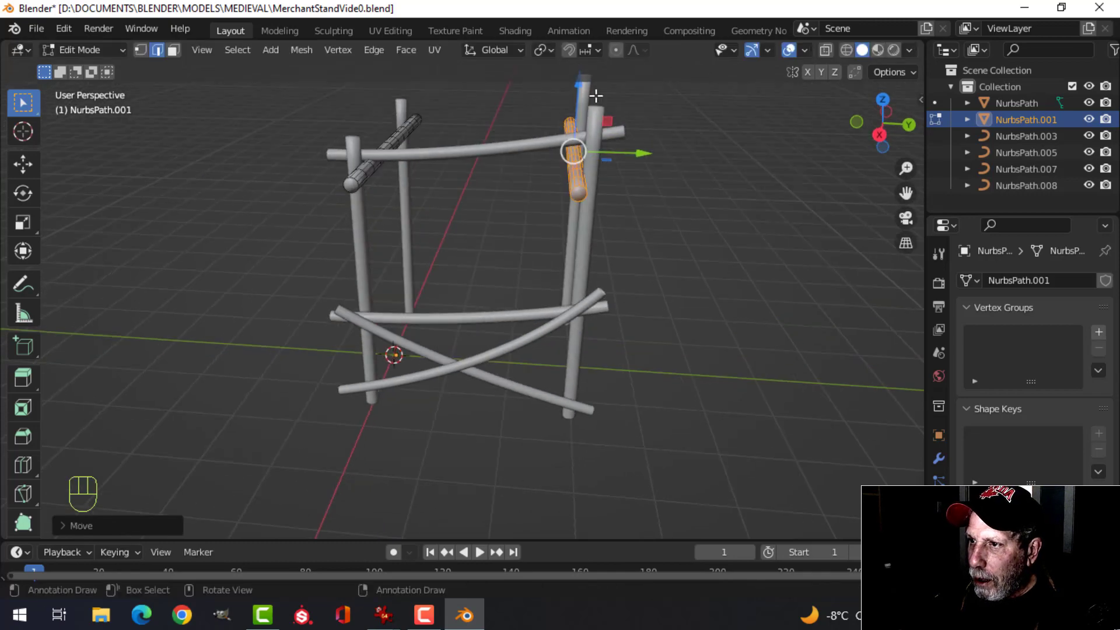
{"action": "left_click_drag", "start_coordinate": [593, 95], "coordinate": [585, 64]}
{"action": "key", "text": "Tab"}
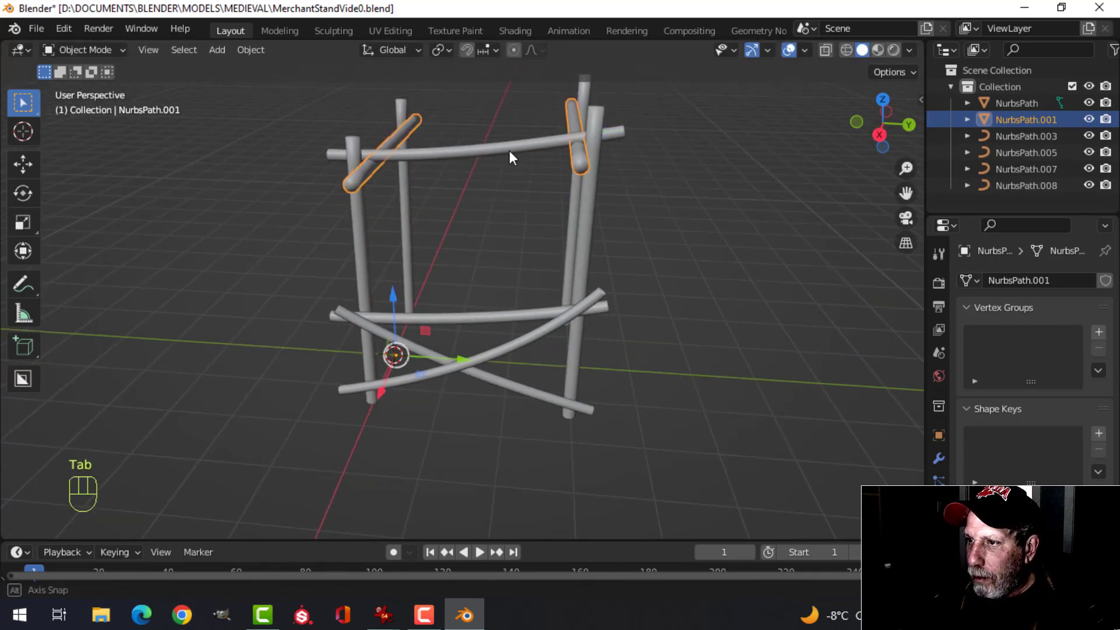
Add a Bevel modifier with an amount of 0.01 m to the two upper side bars.
{"action": "middle_click_drag", "start_coordinate": [509, 151], "coordinate": [690, 221]}
{"action": "key", "text": "alt+a"}
{"action": "left_click", "coordinate": [488, 219]}
{"action": "left_click", "coordinate": [938, 459]}
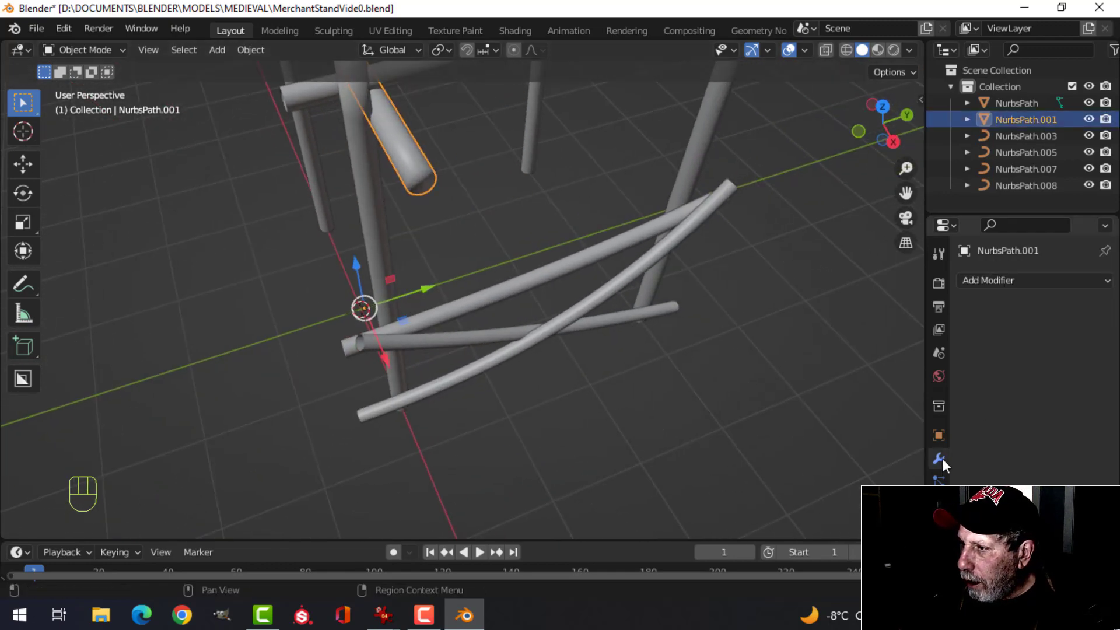
{"action": "left_click", "coordinate": [995, 281]}
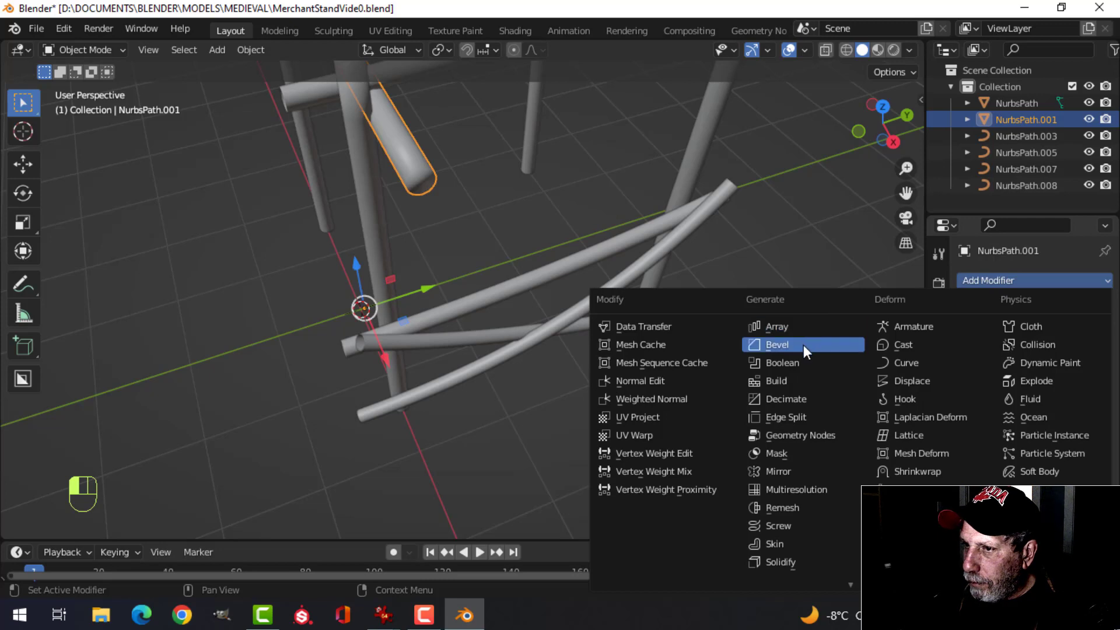
{"action": "left_click", "coordinate": [787, 346]}
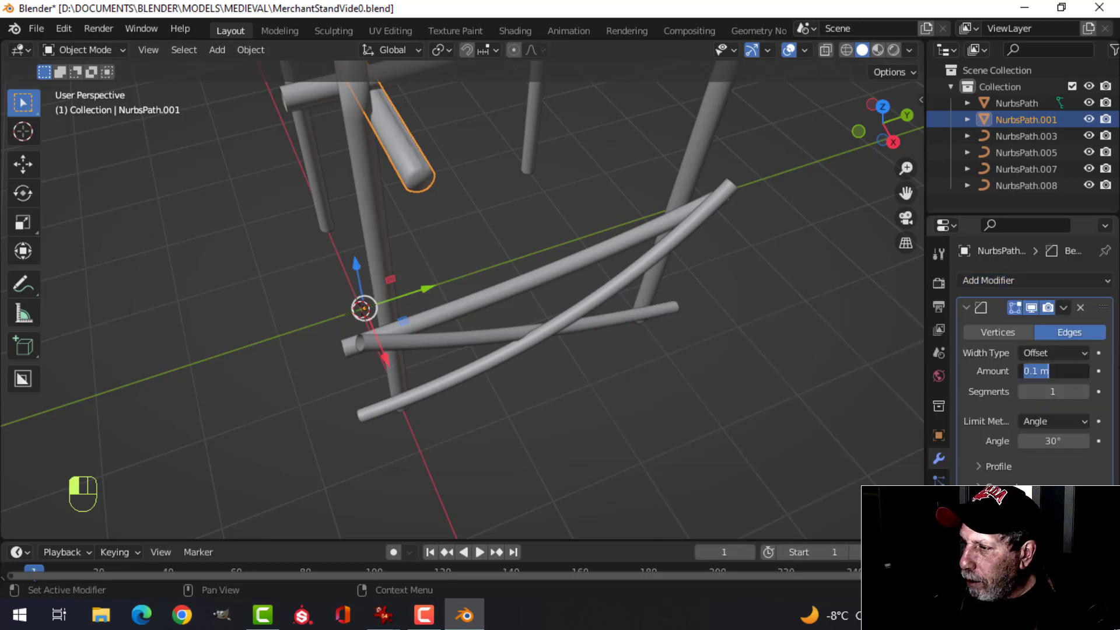
{"action": "type", "text": "1"}
{"action": "key", "text": "Return"}
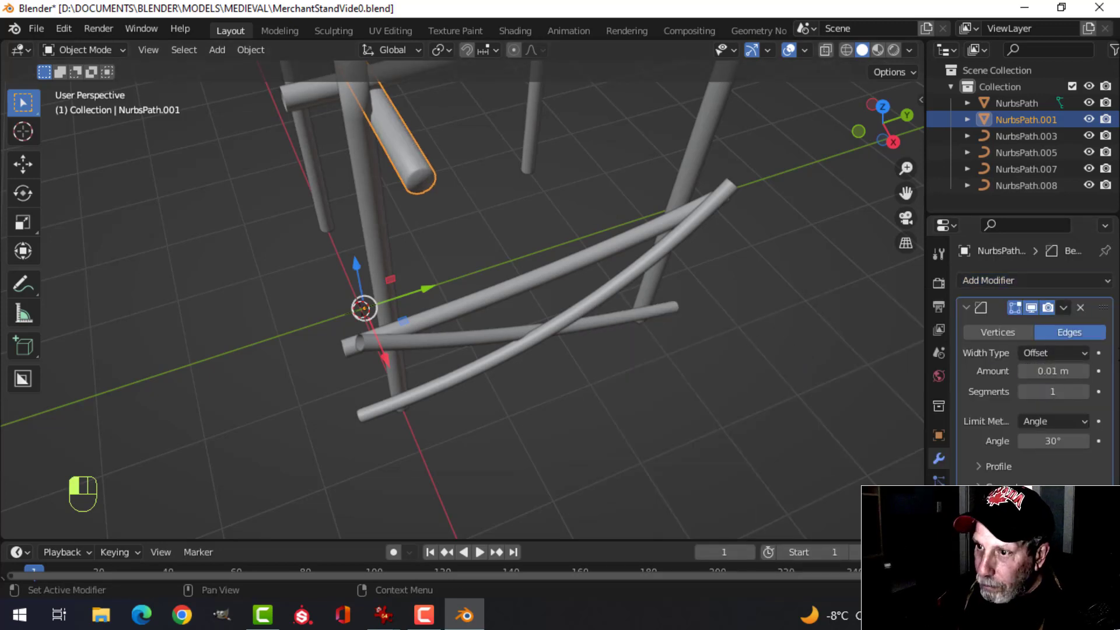
Enable auto smooth in the mesh normals settings of the two upper side bars.
{"action": "left_click", "coordinate": [938, 551]}
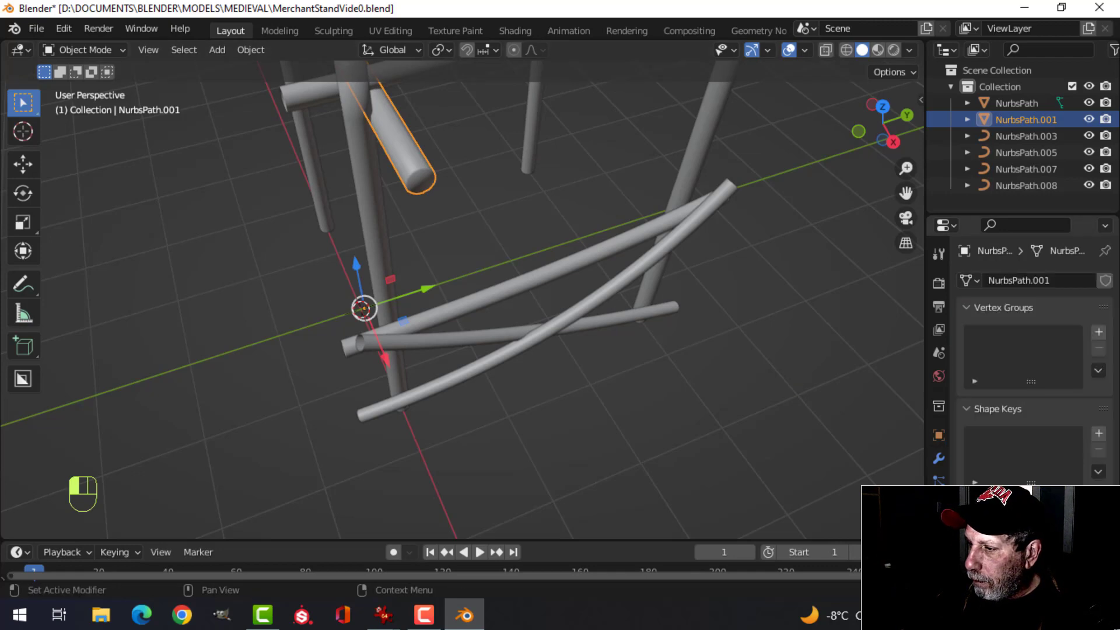
{"action": "scroll", "coordinate": [1003, 513], "scroll_direction": "down", "scroll_amount": 5}
{"action": "left_click", "coordinate": [967, 467]}
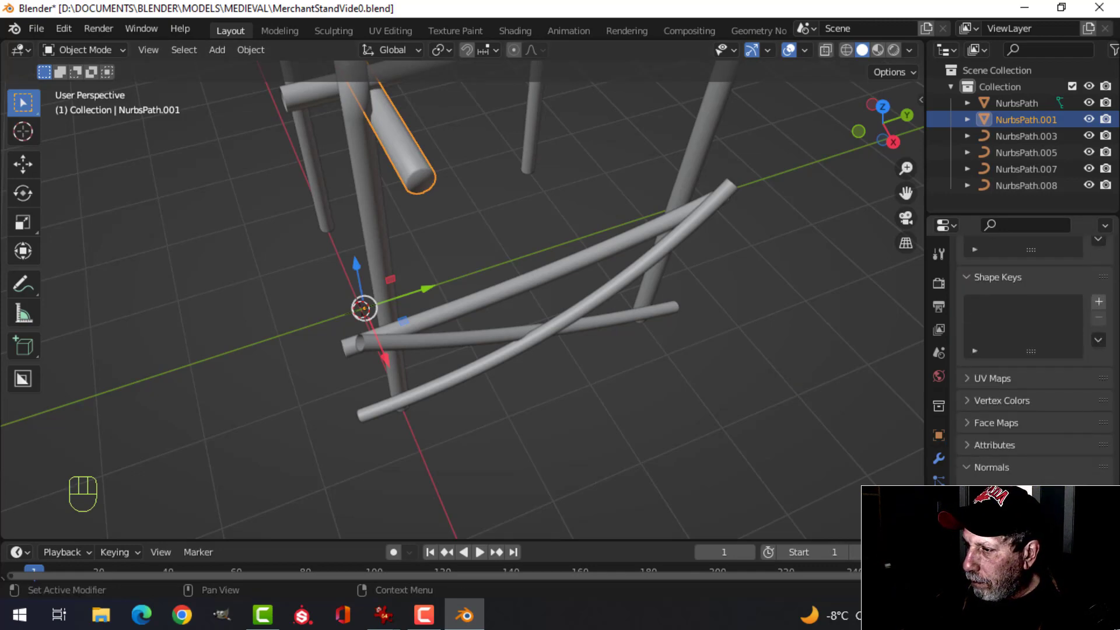
{"action": "key", "text": "alt+a"}
Examine the bevelled ends of the upper side bars and how the bars sit against the posts from several angles.
{"action": "middle_click_drag", "start_coordinate": [398, 169], "coordinate": [435, 305]}
{"action": "scroll", "coordinate": [435, 306], "scroll_direction": "up", "scroll_amount": 2}
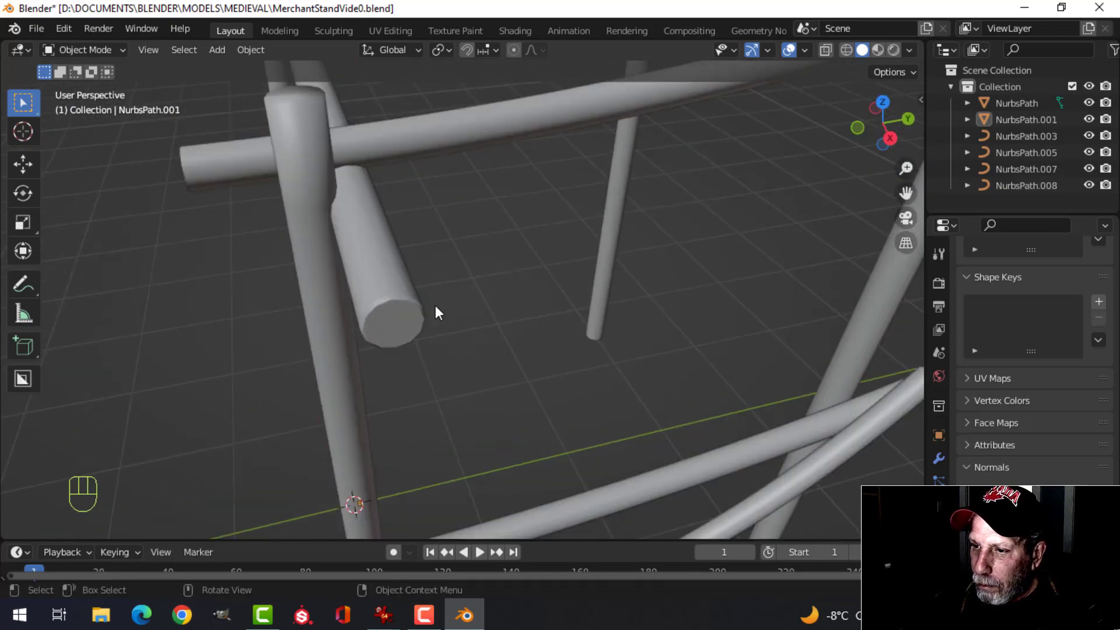
{"action": "scroll", "coordinate": [404, 298], "scroll_direction": "down", "scroll_amount": 4}
{"action": "middle_click_drag", "start_coordinate": [576, 264], "coordinate": [494, 264], "text": "shift"}
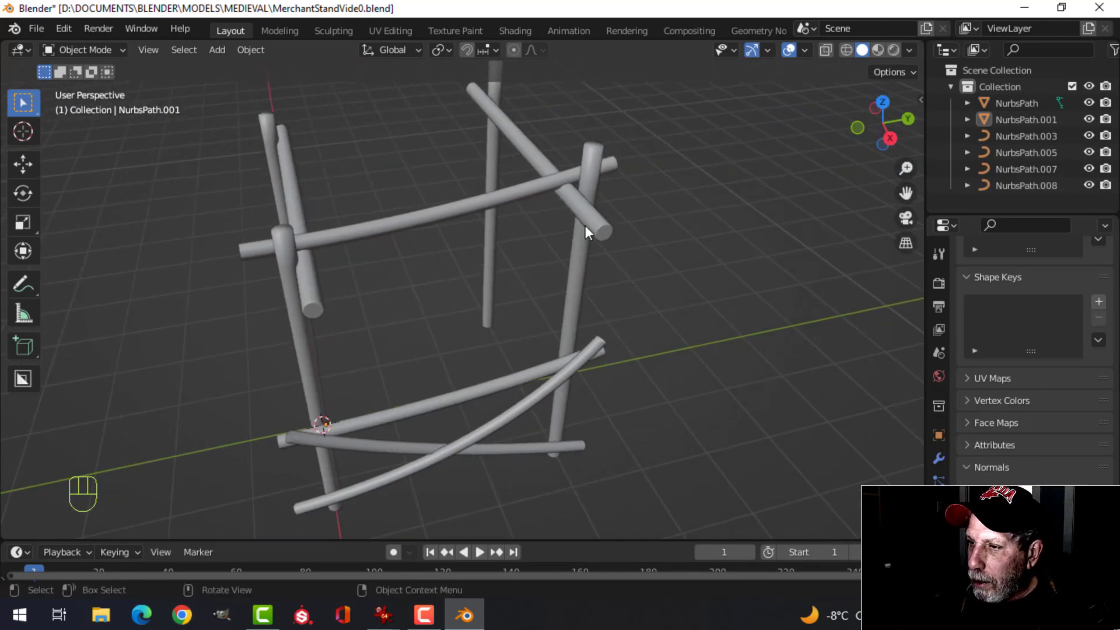
{"action": "left_click", "coordinate": [585, 225]}
{"action": "key", "text": "alt+a"}
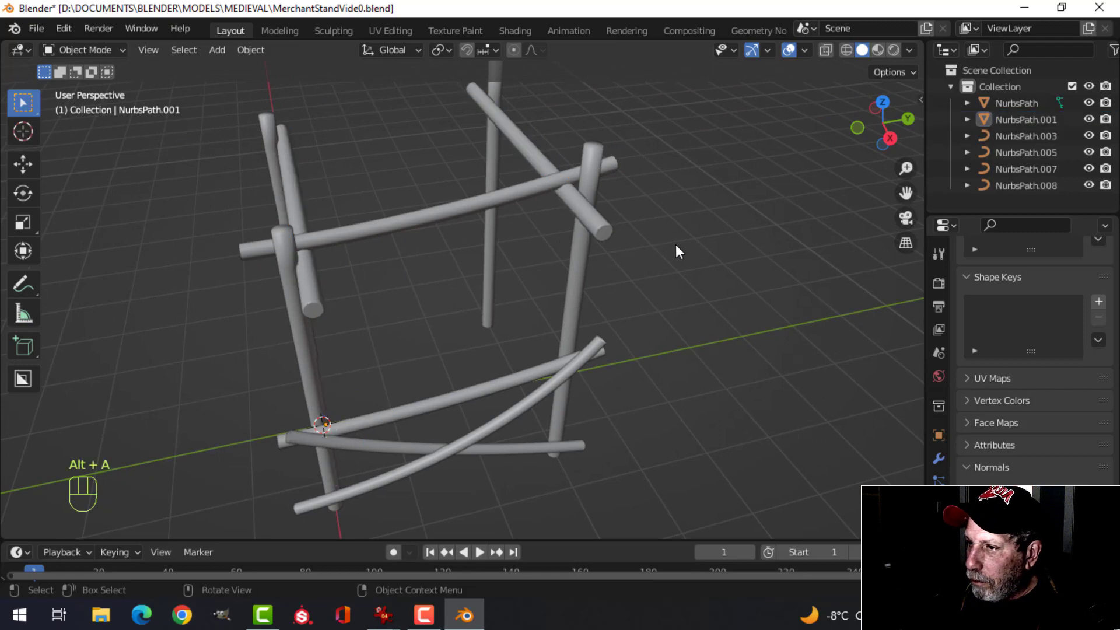
{"action": "scroll", "coordinate": [676, 243], "scroll_direction": "up", "scroll_amount": 6}
{"action": "scroll", "coordinate": [540, 239], "scroll_direction": "down", "scroll_amount": 6}
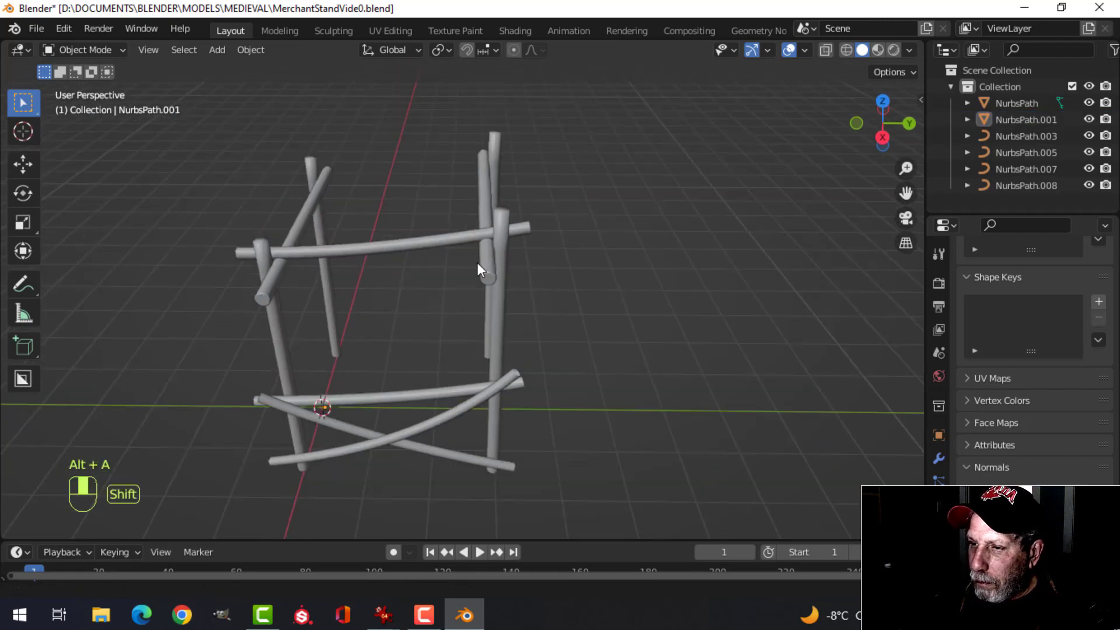
{"action": "middle_click_drag", "start_coordinate": [477, 263], "coordinate": [526, 264]}
{"action": "scroll", "coordinate": [587, 263], "scroll_direction": "up", "scroll_amount": 4}
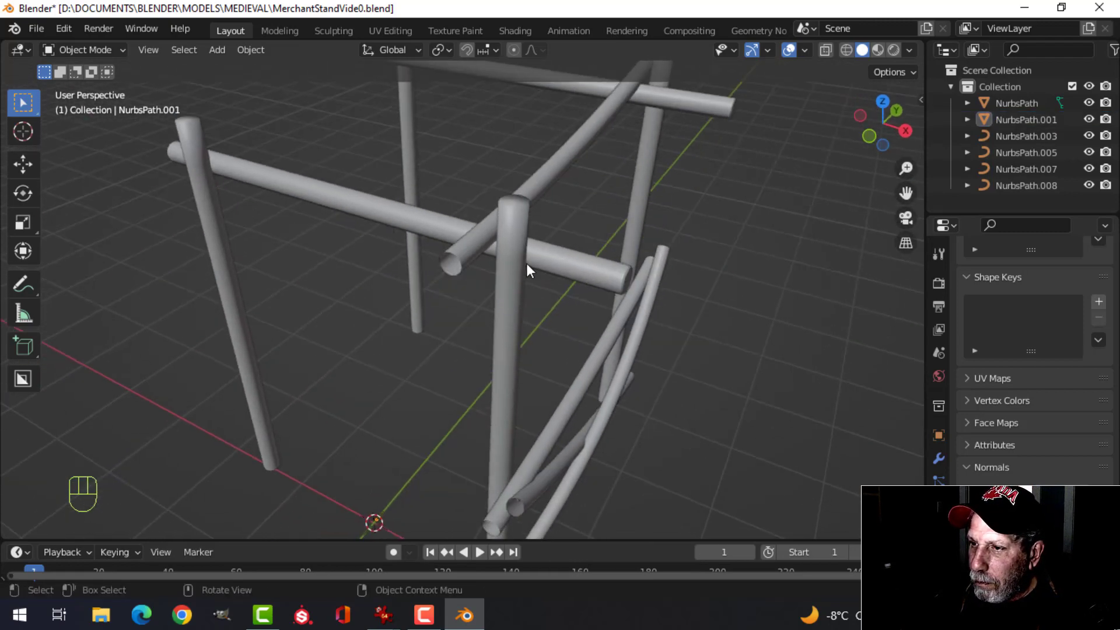
Copy the modifiers from the upper side bars to the posts object.
{"action": "left_click", "coordinate": [526, 265]}
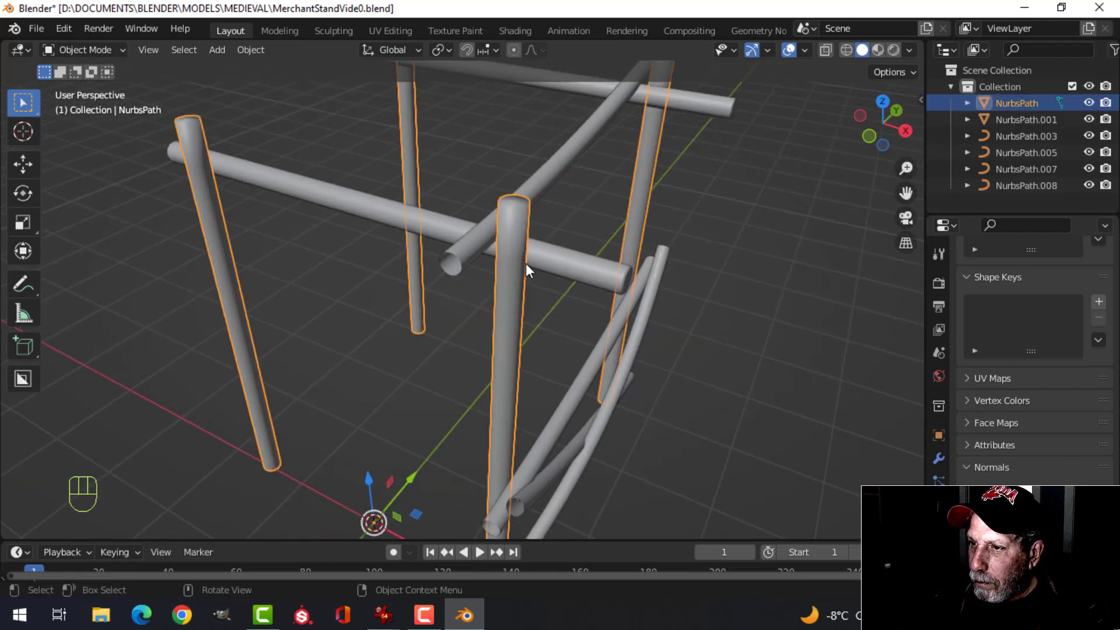
{"action": "left_click", "coordinate": [609, 278], "text": "shift"}
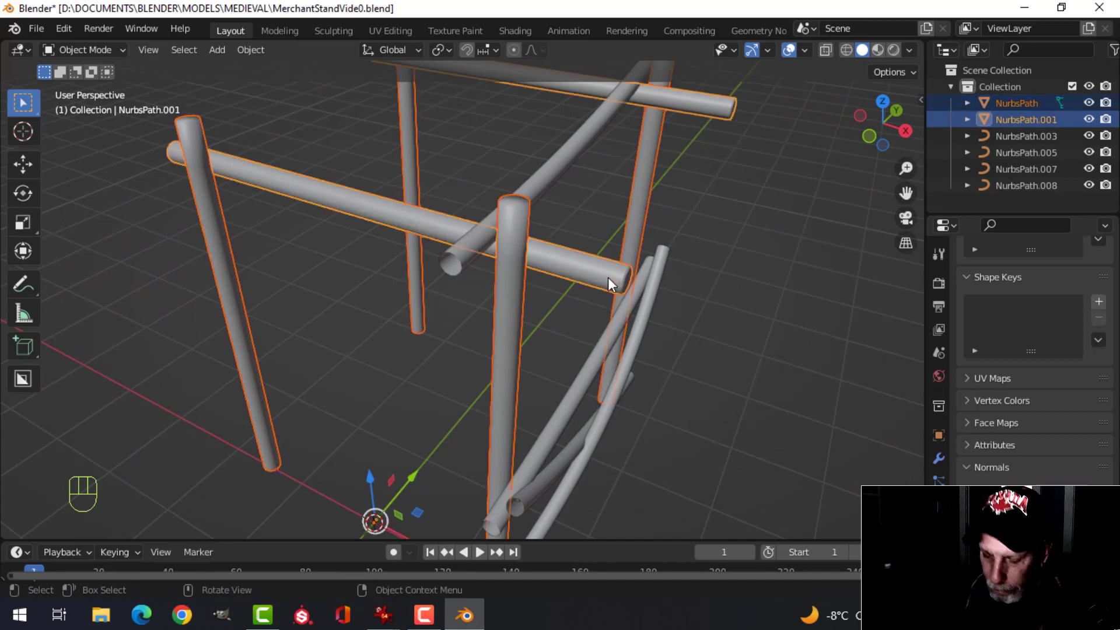
{"action": "key", "text": "ctrl+l"}
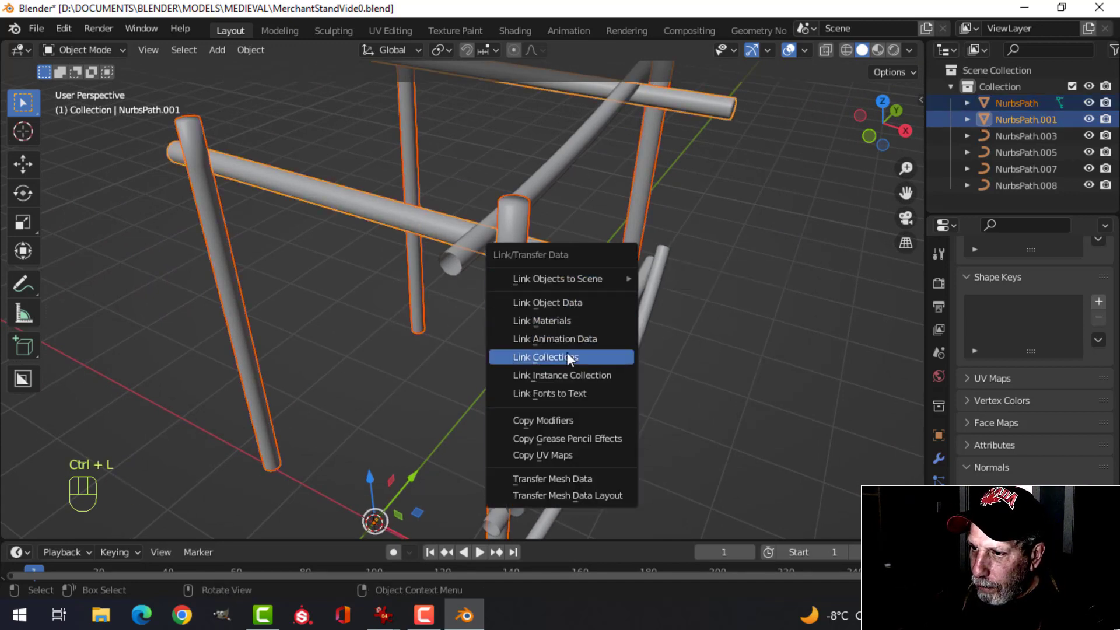
{"action": "left_click", "coordinate": [557, 420]}
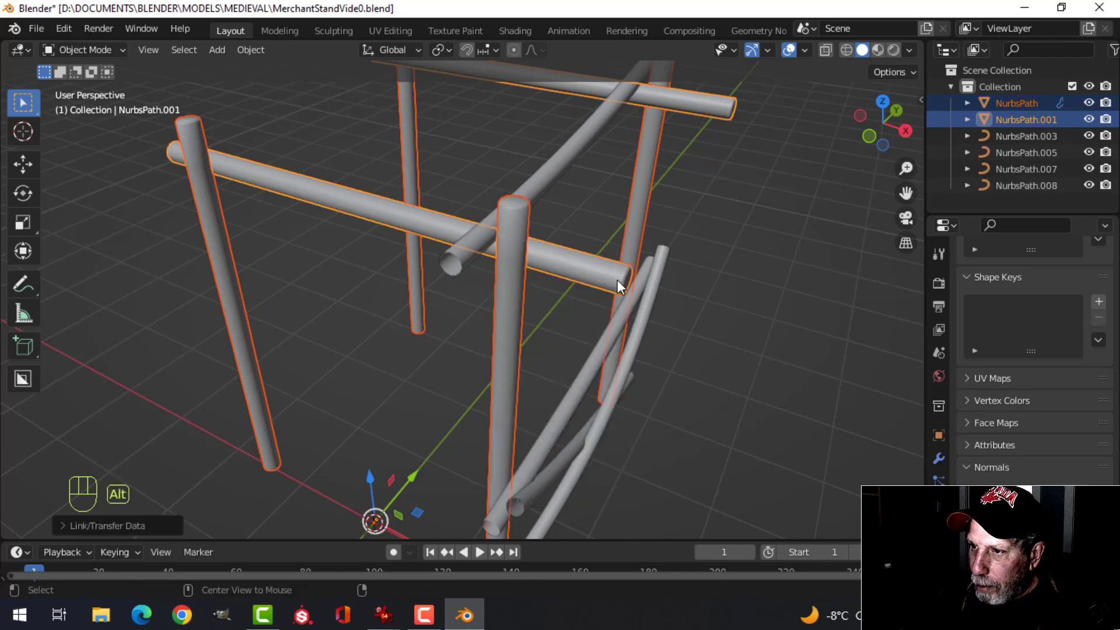
{"action": "key", "text": "alt+a"}
Check the face orientation of the whole frame with the overlay, then switch the overlay off again.
{"action": "middle_click_drag", "start_coordinate": [619, 281], "coordinate": [694, 180]}
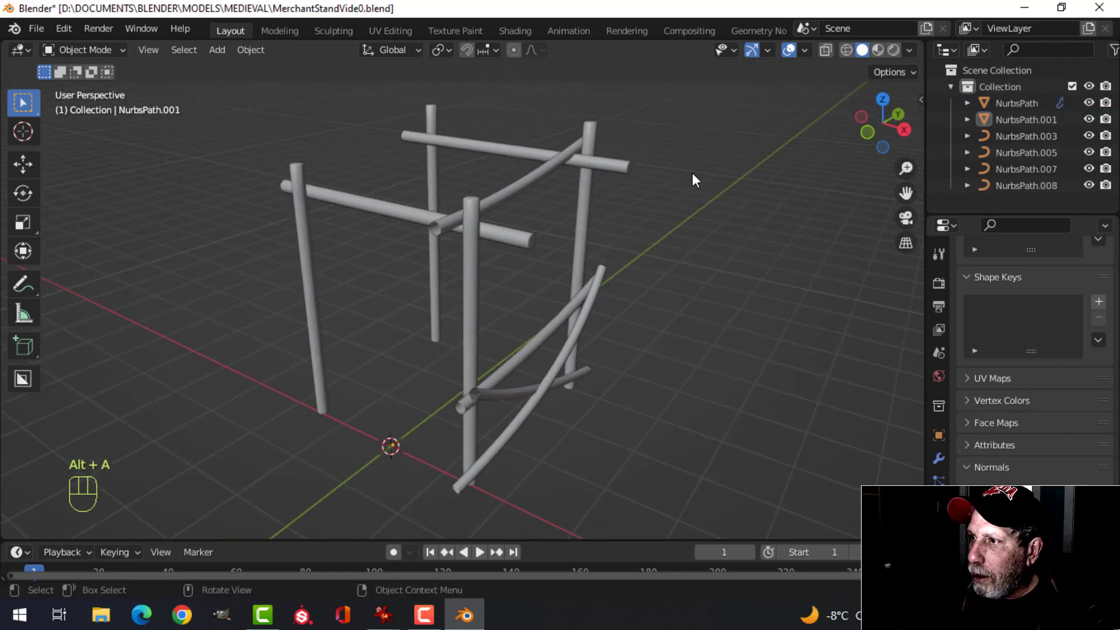
{"action": "left_click", "coordinate": [803, 53]}
{"action": "left_click", "coordinate": [737, 345]}
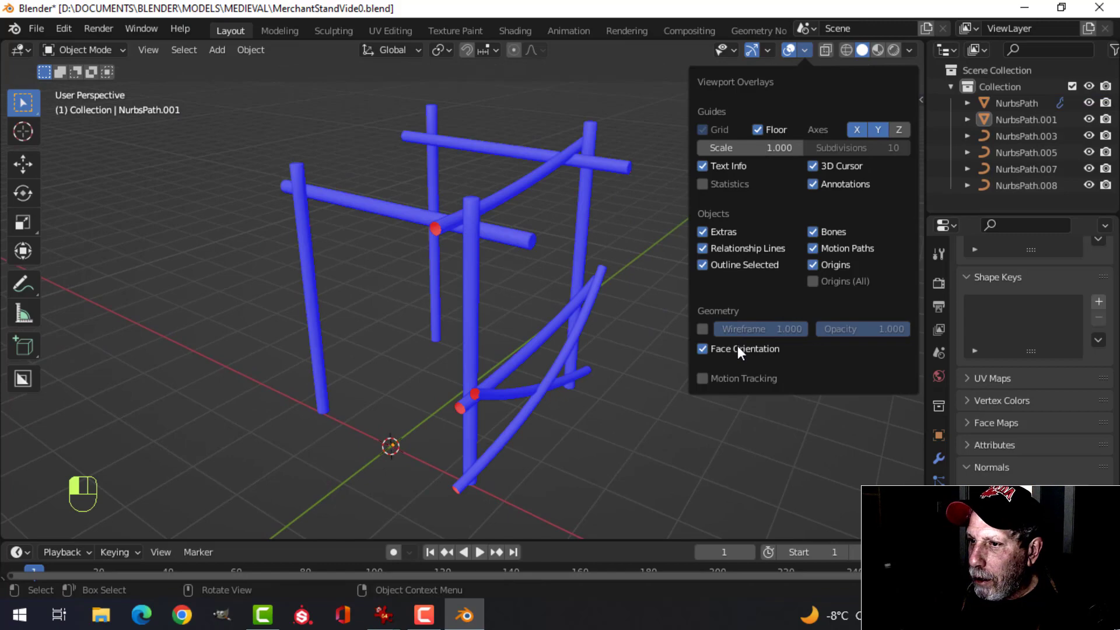
{"action": "left_click", "coordinate": [737, 346]}
{"action": "middle_click_drag", "start_coordinate": [671, 315], "coordinate": [531, 257]}
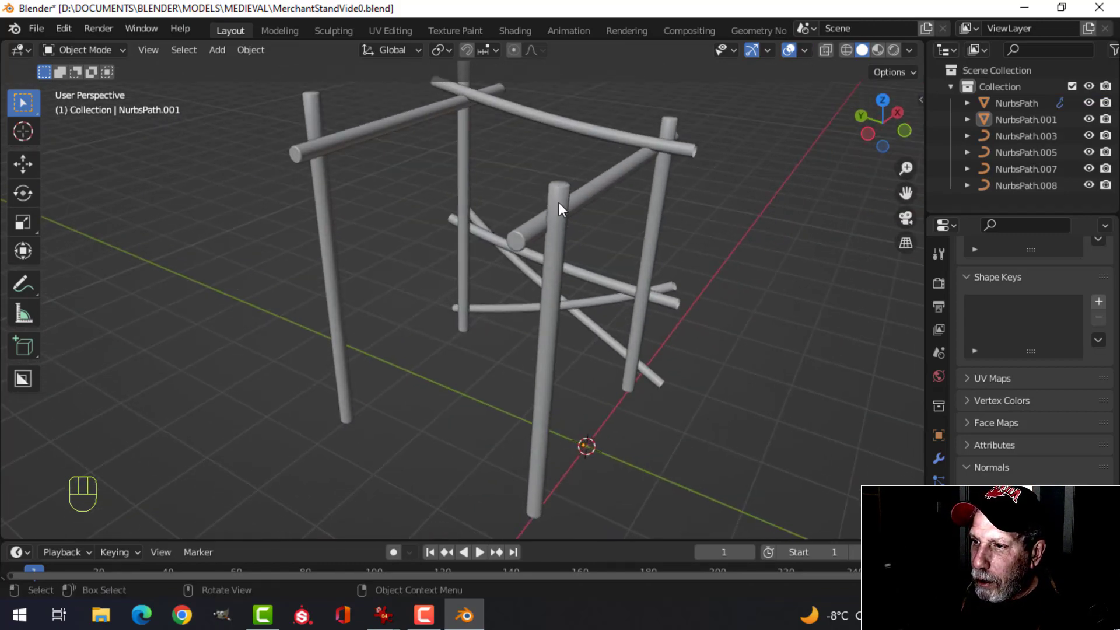
Join the upper curved crossbar, the lower bar and the two crossed braces into one curve object.
{"action": "middle_click_drag", "start_coordinate": [555, 208], "coordinate": [547, 273]}
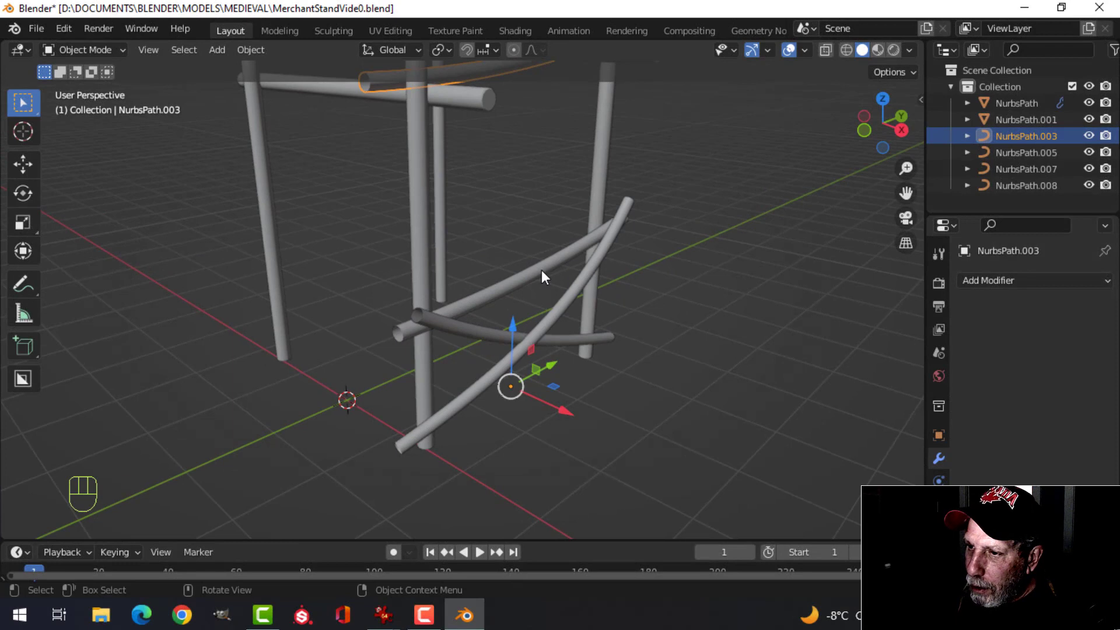
{"action": "left_click", "coordinate": [547, 321], "text": "shift"}
{"action": "left_click", "coordinate": [494, 334], "text": "shift"}
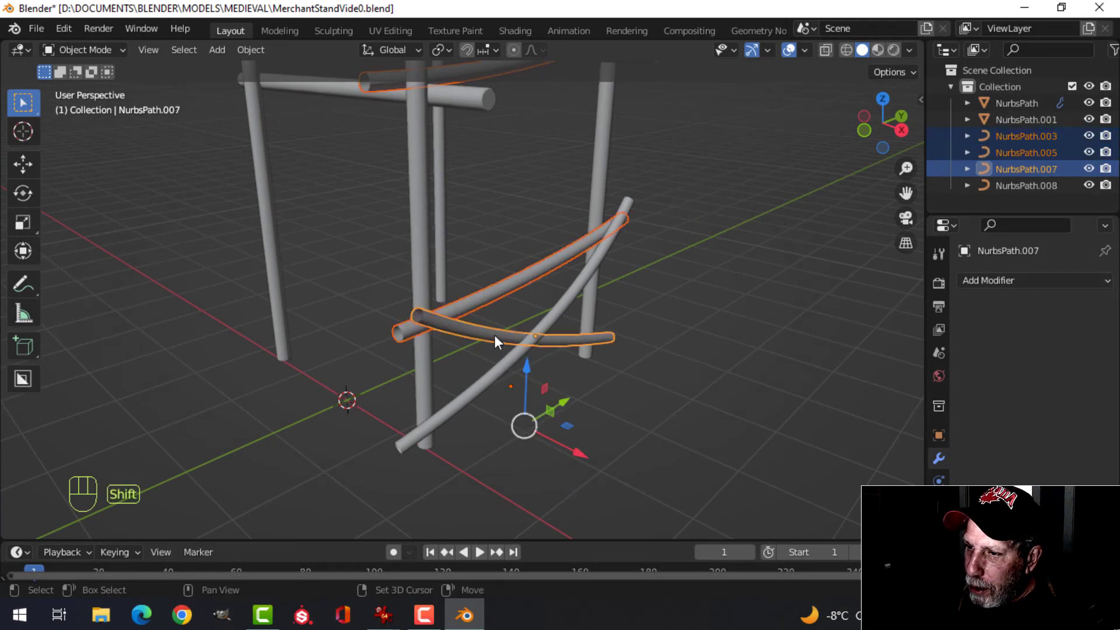
{"action": "left_click", "coordinate": [544, 349], "text": "shift"}
{"action": "middle_click_drag", "start_coordinate": [543, 349], "coordinate": [681, 292]}
{"action": "key", "text": "ctrl+j"}
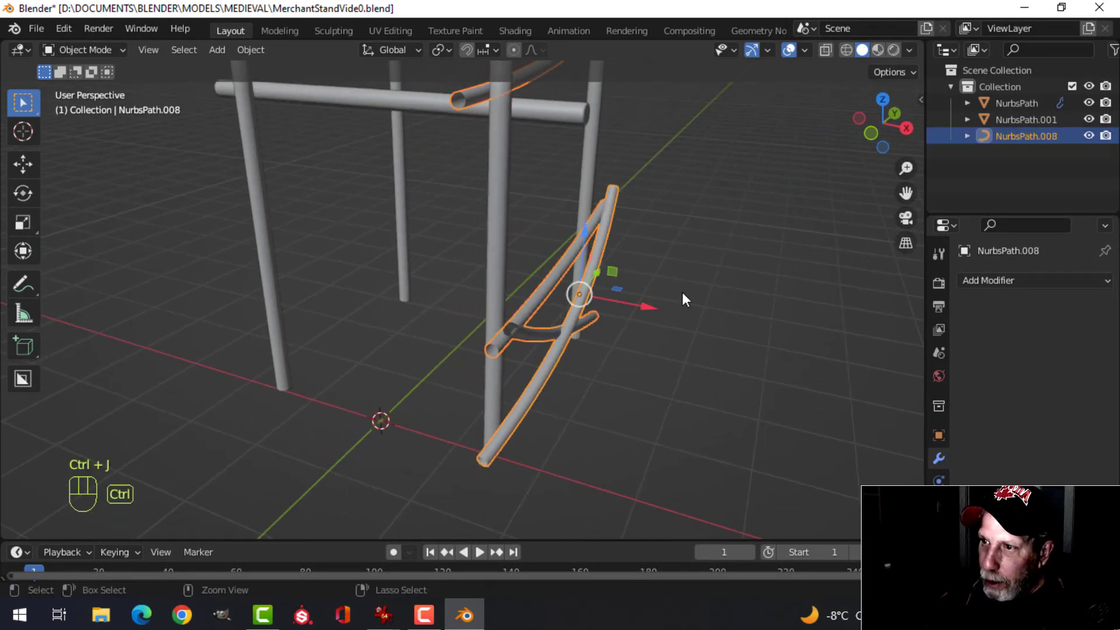
Set the joined curve's preview resolution U to 3 and convert it to a mesh.
{"action": "left_click", "coordinate": [938, 528]}
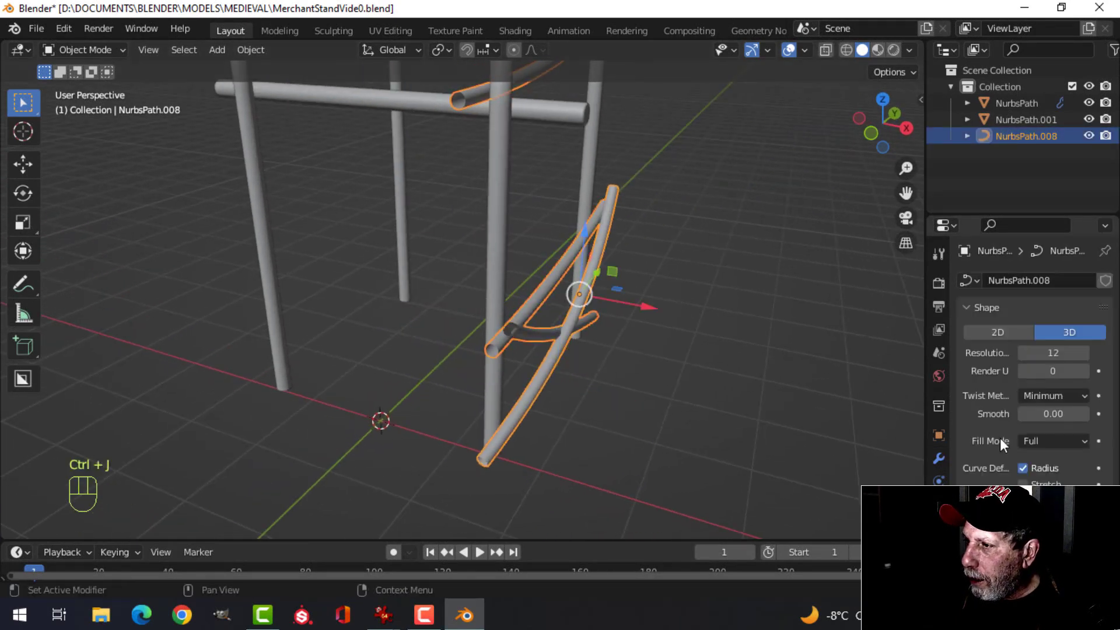
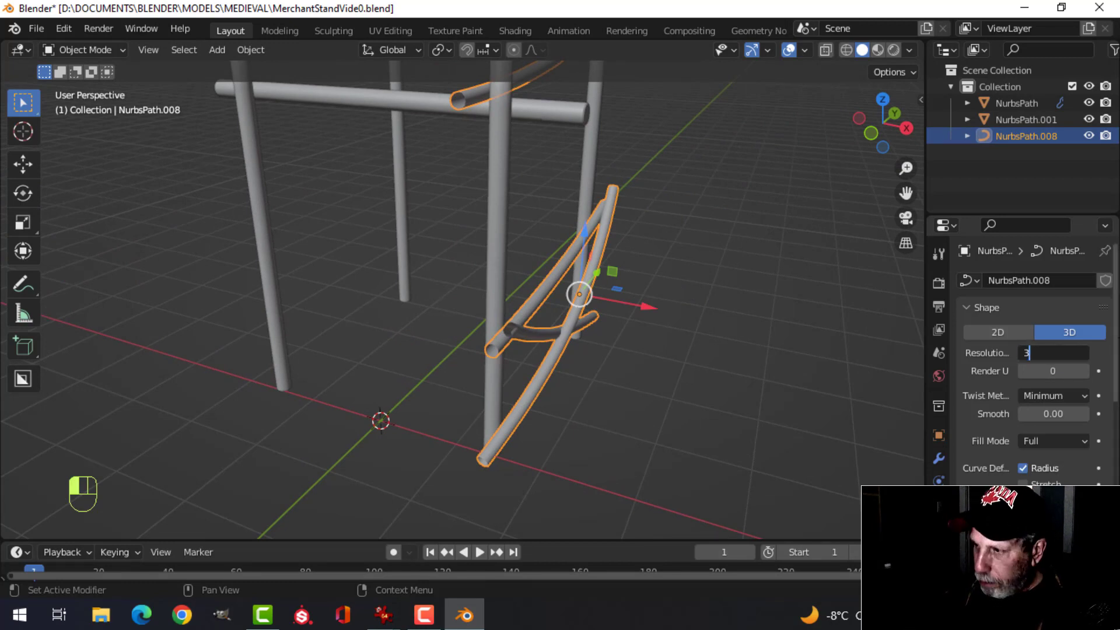
{"action": "right_click", "coordinate": [557, 264]}
{"action": "mouse_move", "coordinate": [557, 266]}
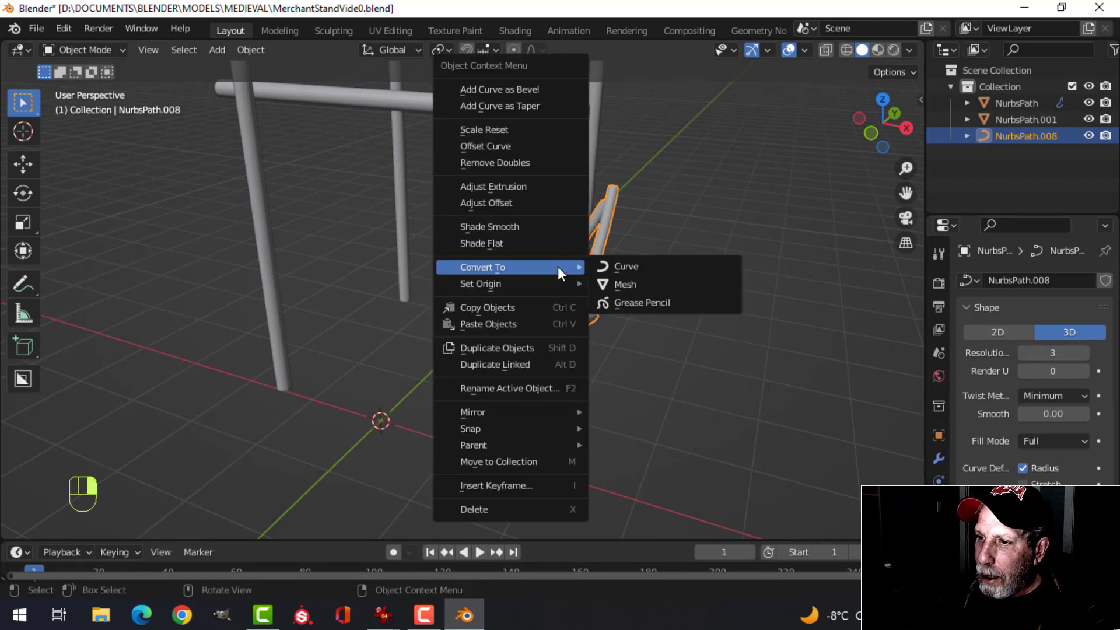
{"action": "left_click", "coordinate": [607, 281]}
Cap the open end of the upper curved crossbar on the negative Y side with a face.
{"action": "middle_click_drag", "start_coordinate": [577, 204], "coordinate": [523, 303]}
{"action": "scroll", "coordinate": [555, 236], "scroll_direction": "up", "scroll_amount": 2}
{"action": "key", "text": "Tab"}
{"action": "scroll", "coordinate": [521, 266], "scroll_direction": "up", "scroll_amount": 2}
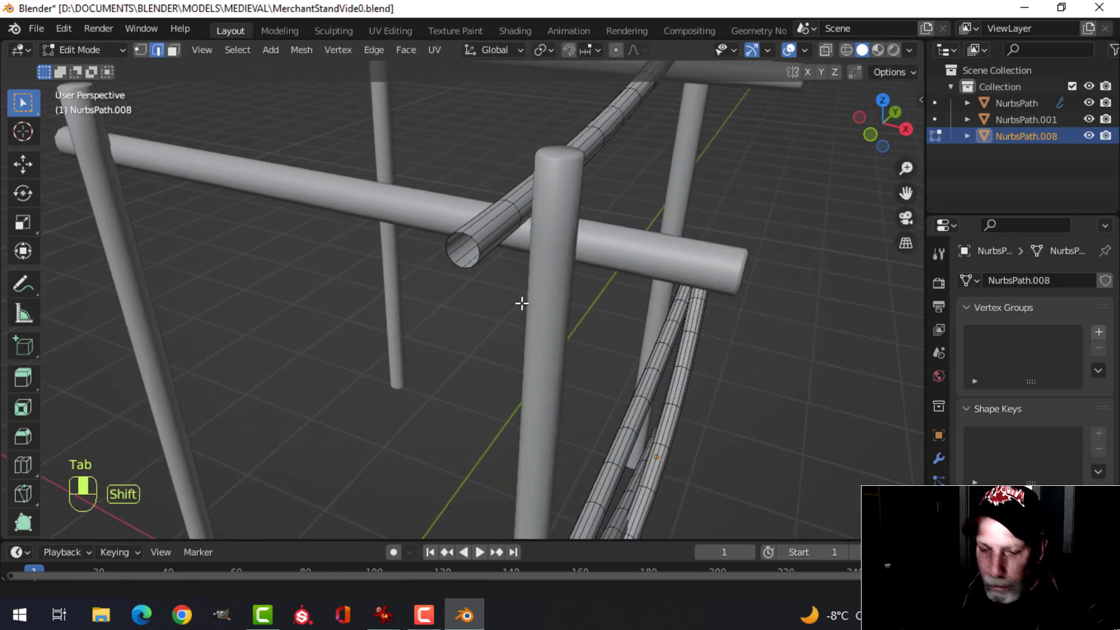
{"action": "key", "text": "1"}
{"action": "key", "text": "b"}
{"action": "left_click_drag", "start_coordinate": [434, 222], "coordinate": [503, 289]}
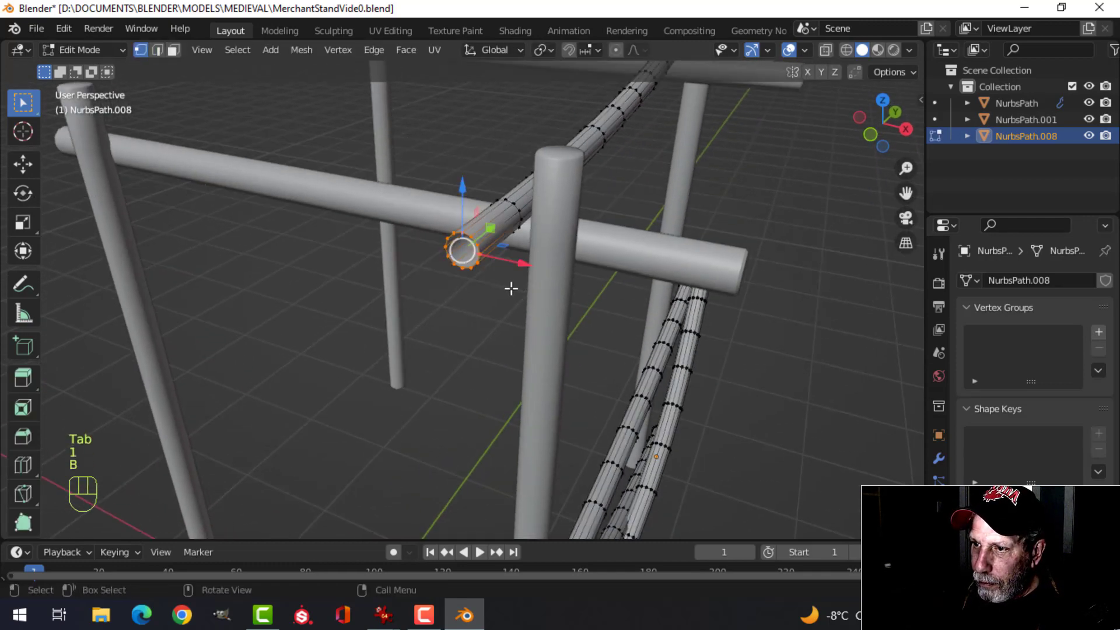
{"action": "key", "text": "alt+a"}
Try to cap the upper curved crossbar's positive Y end with a face, then undo the attempt.
{"action": "middle_click_drag", "start_coordinate": [673, 263], "coordinate": [352, 140]}
{"action": "key", "text": "b"}
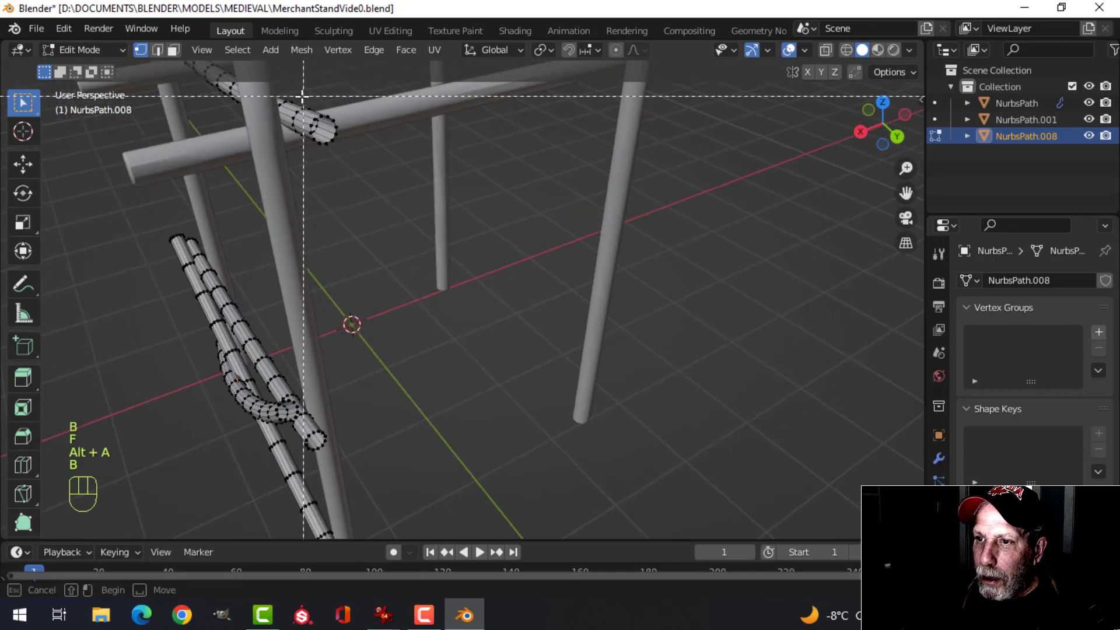
{"action": "left_click_drag", "start_coordinate": [300, 99], "coordinate": [364, 164]}
{"action": "key", "text": "f"}
{"action": "middle_click_drag", "start_coordinate": [361, 225], "coordinate": [344, 264]}
{"action": "key", "text": "ctrl+z"}
{"action": "key", "text": "alt+a"}
Select only the end ring of the upper curved crossbar on the positive Y side and fill it with a face.
{"action": "scroll", "coordinate": [272, 260], "scroll_direction": "up", "scroll_amount": 2}
{"action": "key", "text": "b"}
{"action": "left_click_drag", "start_coordinate": [172, 140], "coordinate": [252, 205]}
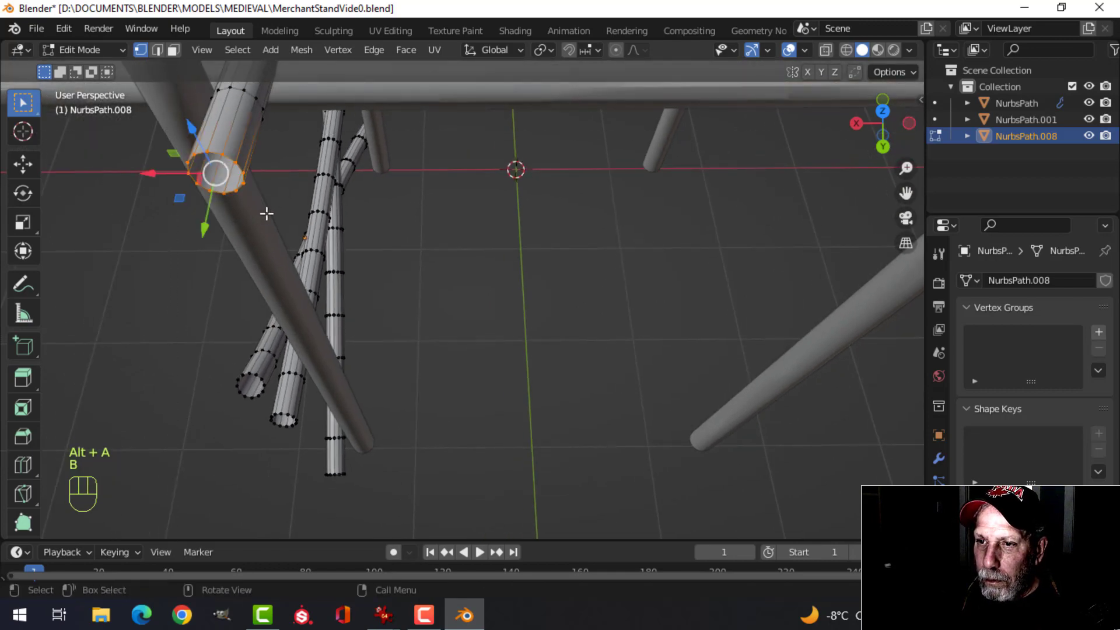
{"action": "key", "text": "f"}
{"action": "key", "text": "alt+a"}
{"action": "middle_click_drag", "start_coordinate": [274, 335], "coordinate": [335, 218]}
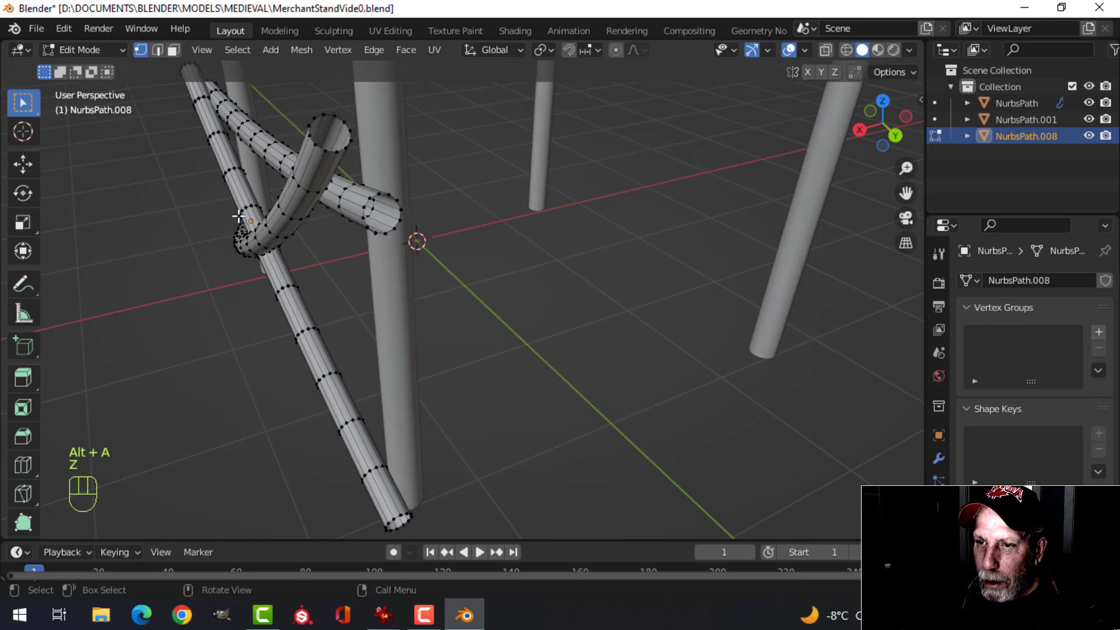
Select only the end ring of the curved cross brace's raised positive Y end and fill it with a face.
{"action": "key", "text": "z"}
{"action": "left_click", "coordinate": [157, 202]}
{"action": "key", "text": "b"}
{"action": "left_click_drag", "start_coordinate": [289, 98], "coordinate": [364, 158]}
{"action": "key", "text": "alt+a"}
{"action": "middle_click_drag", "start_coordinate": [362, 180], "coordinate": [468, 185]}
{"action": "middle_click_drag", "start_coordinate": [609, 156], "coordinate": [630, 129]}
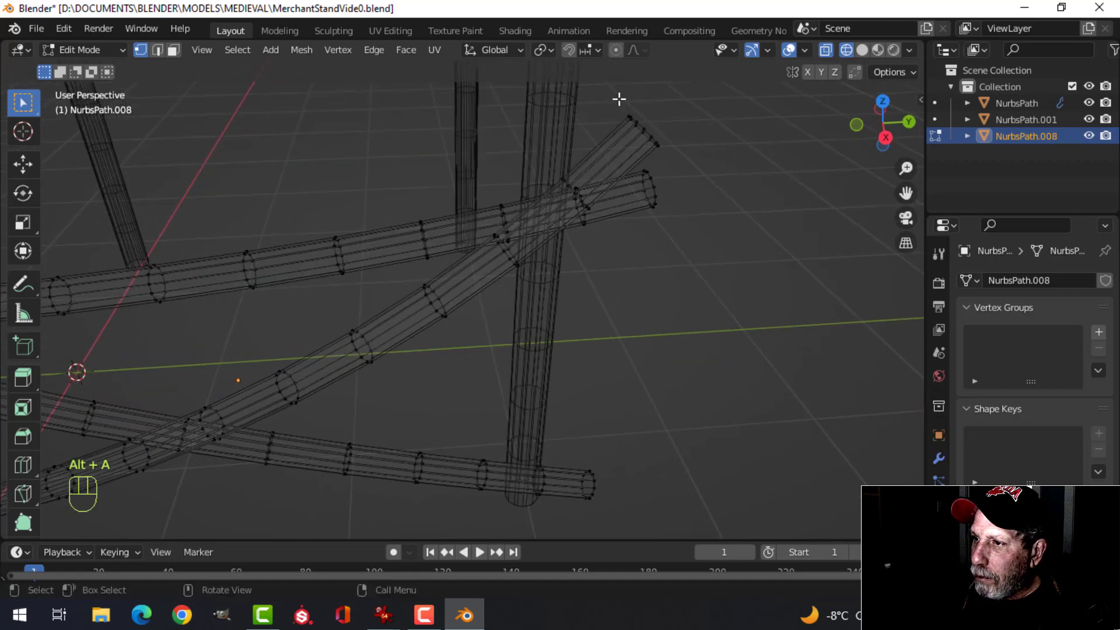
{"action": "key", "text": "b"}
{"action": "left_click_drag", "start_coordinate": [617, 97], "coordinate": [689, 158]}
{"action": "key", "text": "f"}
{"action": "key", "text": "alt+a"}
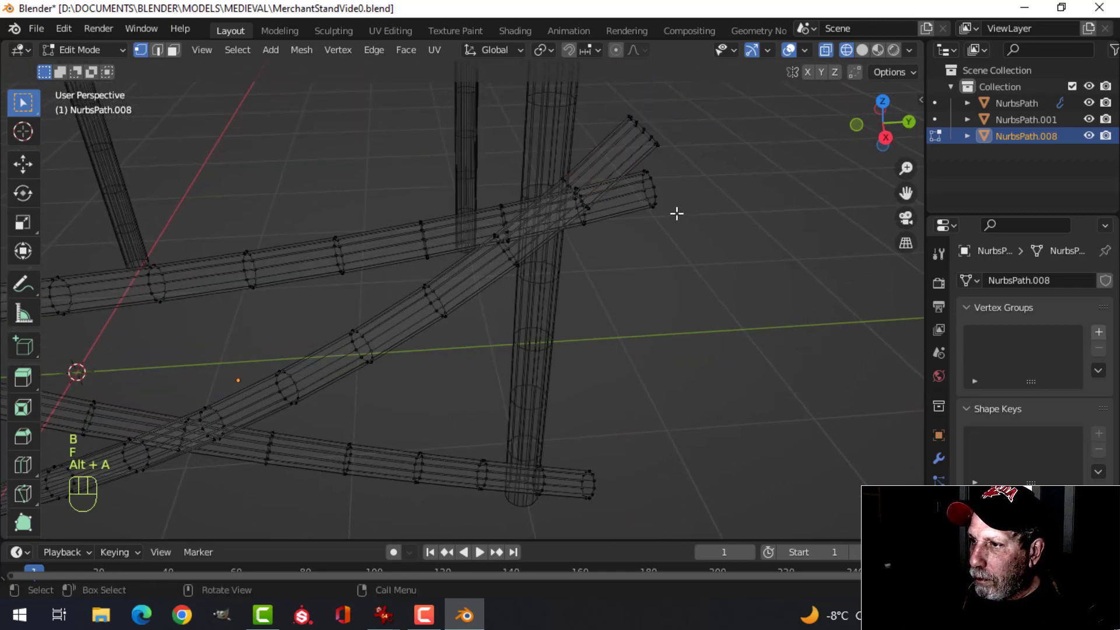
Cap the positive Y ends of the lower side rail and of the descending cross brace with faces.
{"action": "middle_click_drag", "start_coordinate": [675, 212], "coordinate": [637, 217]}
{"action": "key", "text": "b"}
{"action": "left_click_drag", "start_coordinate": [600, 194], "coordinate": [636, 249]}
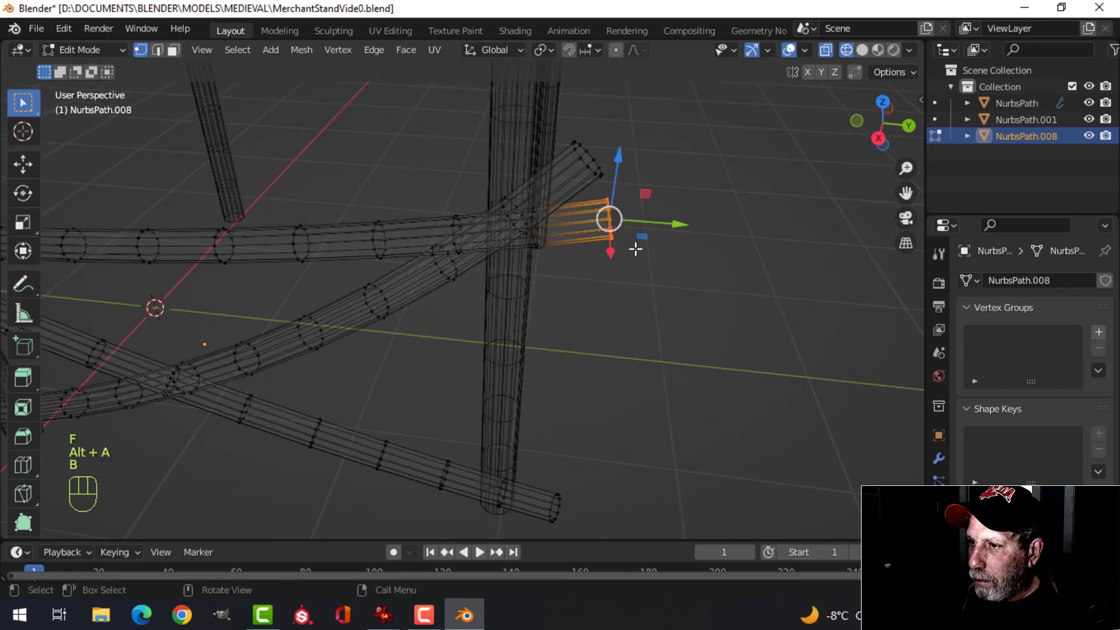
{"action": "middle_click_drag", "start_coordinate": [657, 279], "coordinate": [640, 130], "text": "shift"}
{"action": "key", "text": "alt+a"}
{"action": "key", "text": "b"}
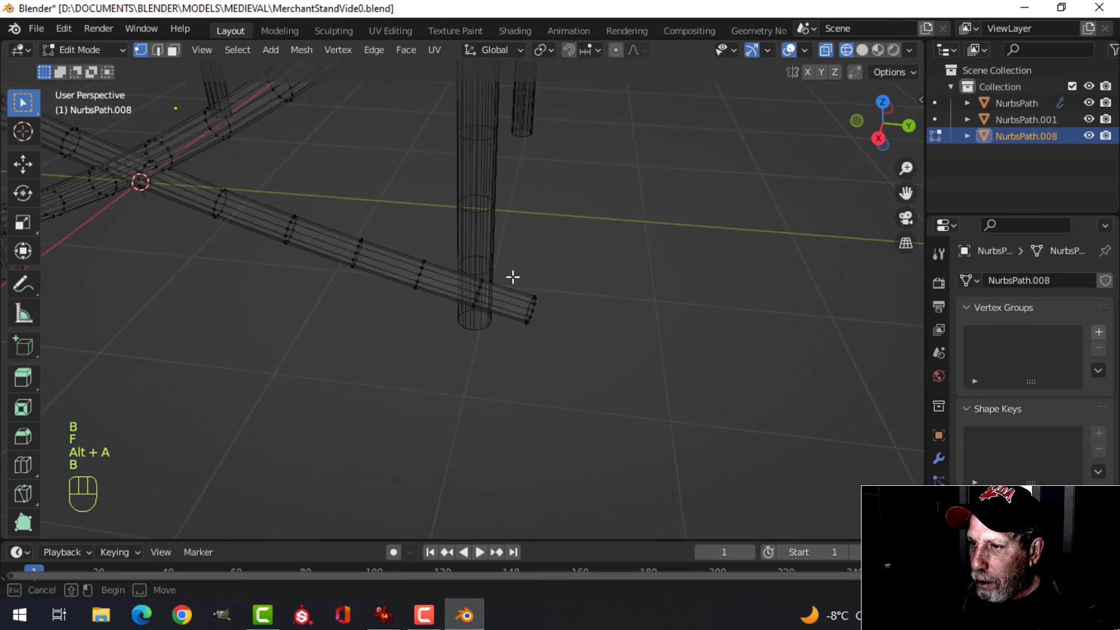
{"action": "left_click_drag", "start_coordinate": [513, 273], "coordinate": [571, 353]}
{"action": "key", "text": "f"}
Cap the open negative Y ends of the lower side rail and the rising cross brace with faces.
{"action": "middle_click_drag", "start_coordinate": [286, 295], "coordinate": [384, 307]}
{"action": "middle_click_drag", "start_coordinate": [384, 300], "coordinate": [547, 207], "text": "shift"}
{"action": "key", "text": "b"}
{"action": "left_click_drag", "start_coordinate": [216, 251], "coordinate": [269, 315]}
{"action": "middle_click_drag", "start_coordinate": [334, 385], "coordinate": [293, 275], "text": "shift"}
{"action": "key", "text": "alt+a"}
{"action": "key", "text": "b"}
{"action": "left_click_drag", "start_coordinate": [204, 330], "coordinate": [327, 396]}
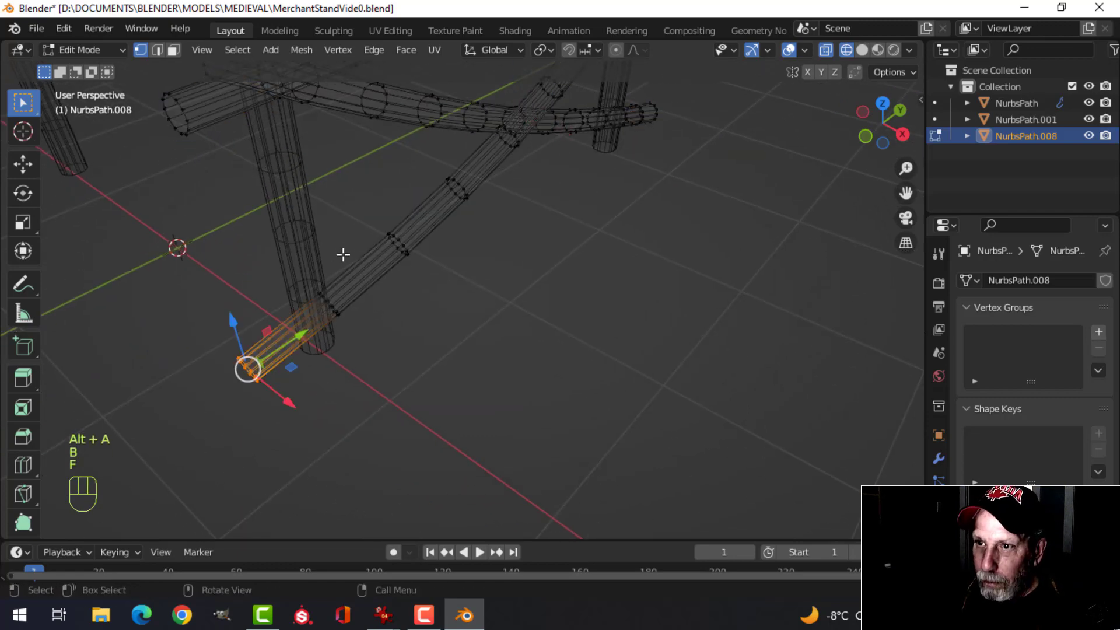
Fill the raised negative Y end of the remaining cross brace with a face and return to Object Mode with solid shading.
{"action": "key", "text": "alt+a"}
{"action": "middle_click_drag", "start_coordinate": [367, 231], "coordinate": [425, 280]}
{"action": "key", "text": "b"}
{"action": "left_click_drag", "start_coordinate": [385, 146], "coordinate": [441, 204]}
{"action": "key", "text": "z"}
{"action": "left_click", "coordinate": [529, 211]}
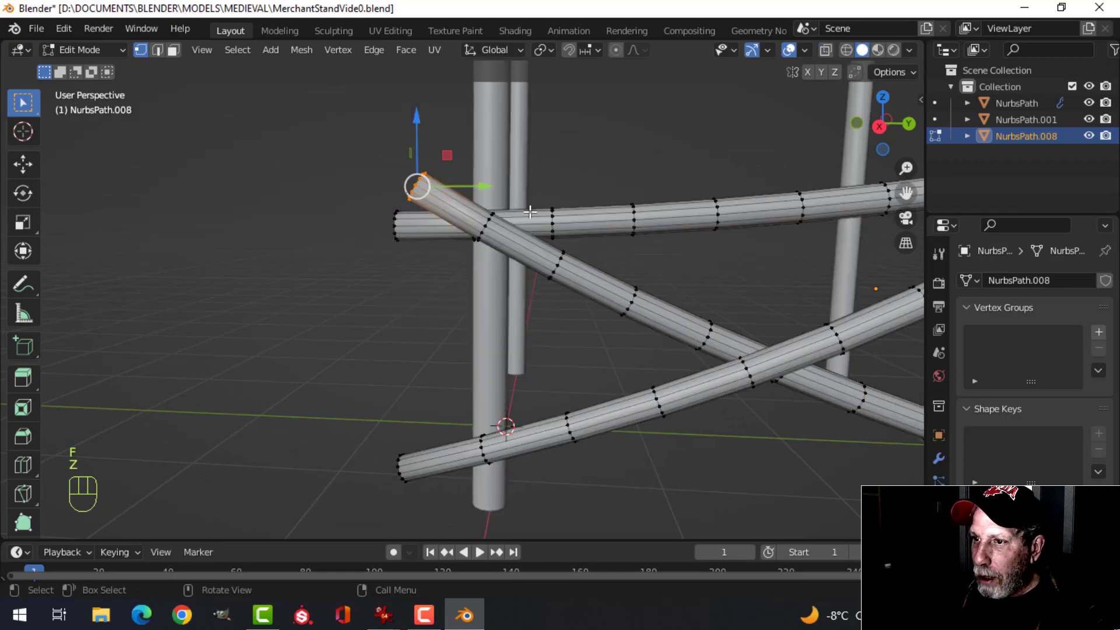
{"action": "scroll", "coordinate": [385, 248], "scroll_direction": "down", "scroll_amount": 5}
{"action": "key", "text": "Tab"}
{"action": "key", "text": "alt+a"}
Copy the modifiers from the long upper bars (NurbsPath.001) to the capped crossbar and brace object (NurbsPath.008).
{"action": "middle_click_drag", "start_coordinate": [530, 295], "coordinate": [561, 239]}
{"action": "left_click", "coordinate": [619, 114]}
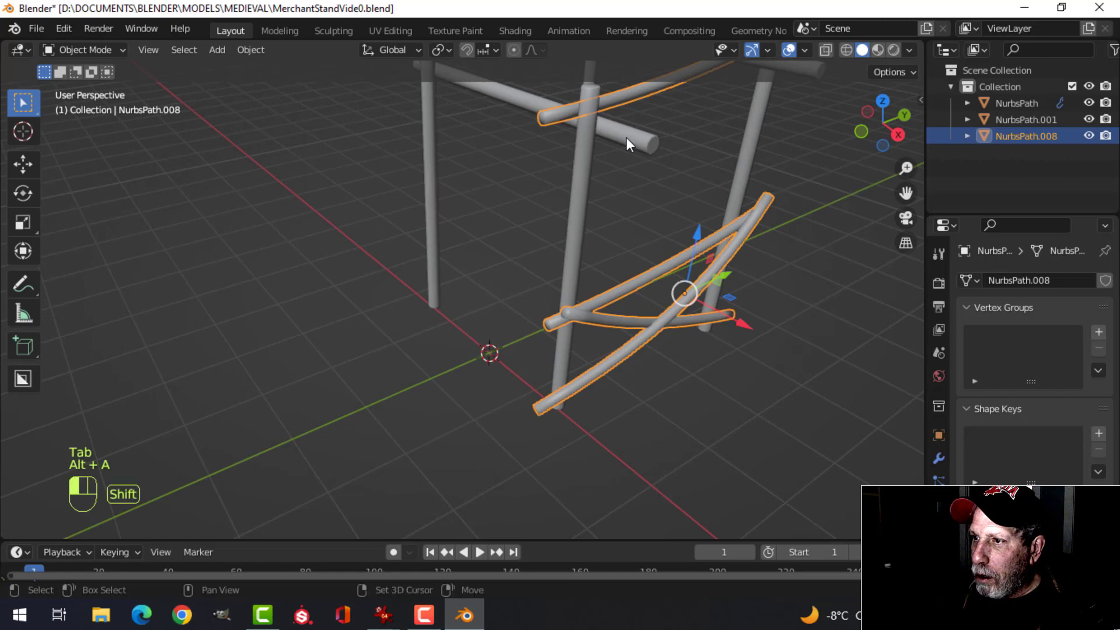
{"action": "left_click", "coordinate": [626, 138], "text": "shift"}
{"action": "key", "text": "ctrl+l"}
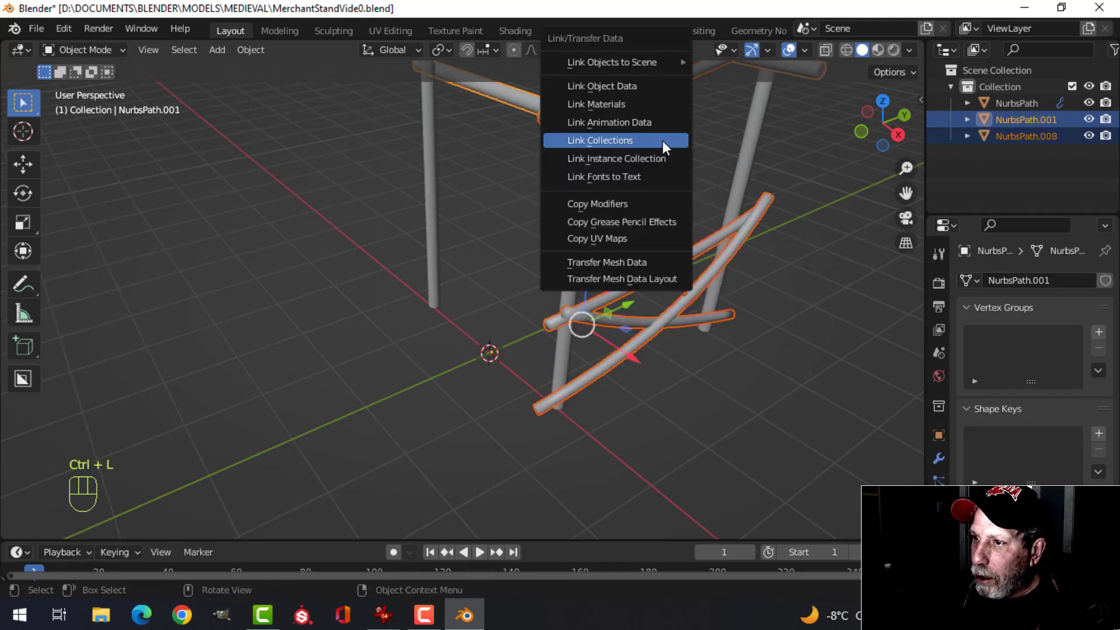
{"action": "left_click", "coordinate": [639, 203]}
{"action": "key", "text": "alt+a"}
Set the origin of the capped crossbar and brace object to the 3D cursor.
{"action": "middle_click_drag", "start_coordinate": [695, 174], "coordinate": [722, 212]}
{"action": "scroll", "coordinate": [723, 214], "scroll_direction": "up", "scroll_amount": 1}
{"action": "scroll", "coordinate": [725, 214], "scroll_direction": "down", "scroll_amount": 3}
{"action": "middle_click_drag", "start_coordinate": [617, 234], "coordinate": [612, 276], "text": "shift"}
{"action": "left_click", "coordinate": [547, 310]}
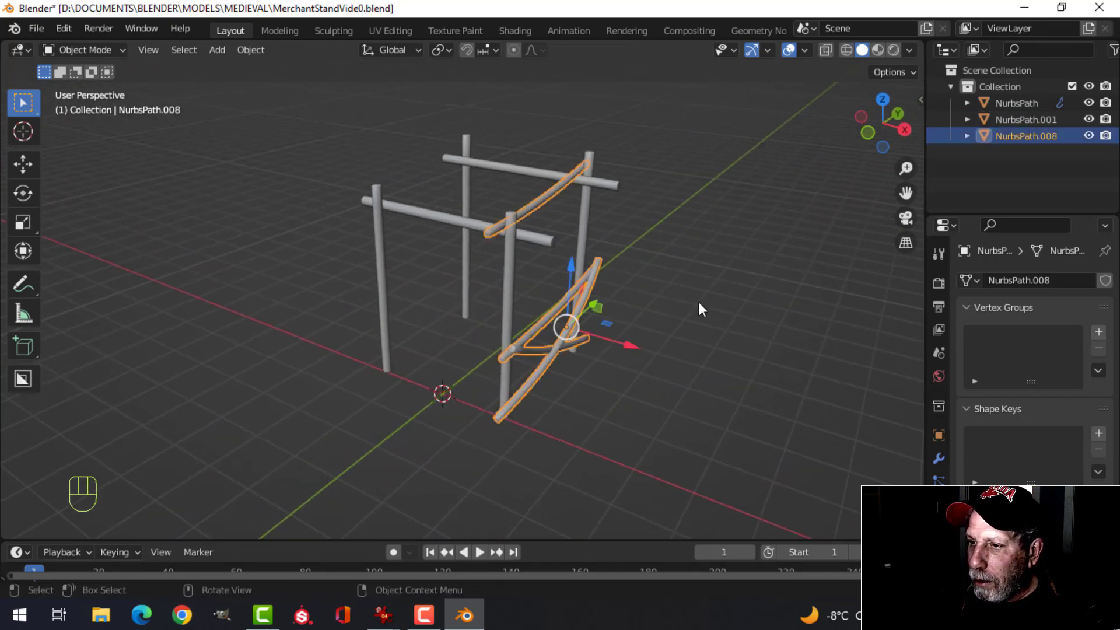
{"action": "left_click", "coordinate": [257, 51]}
{"action": "mouse_move", "coordinate": [268, 80]}
{"action": "left_click", "coordinate": [473, 122]}
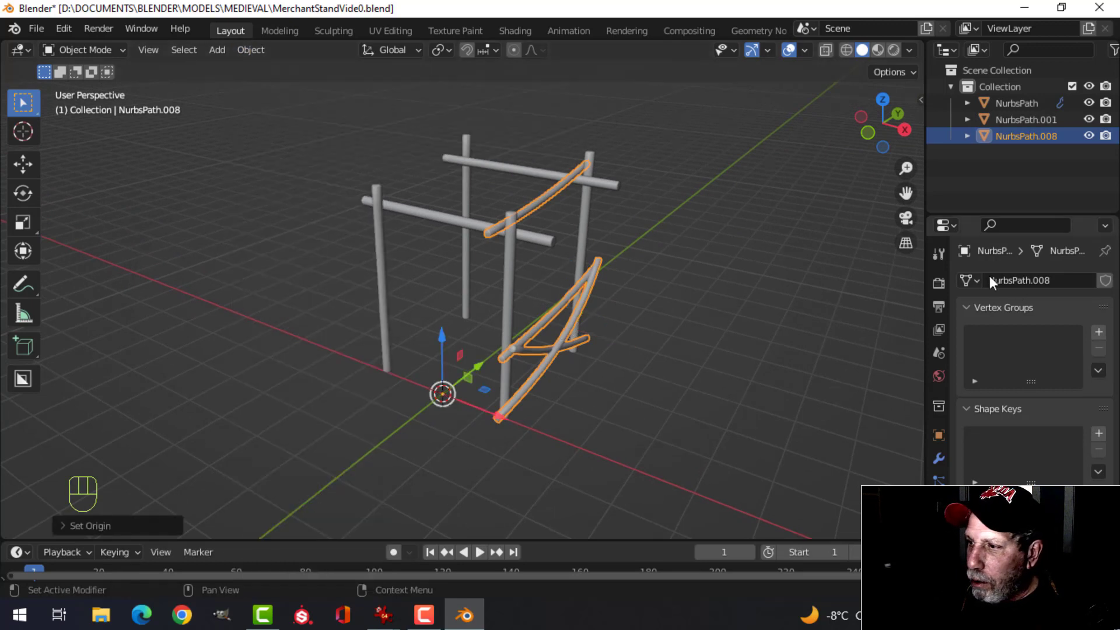
Add a Mirror modifier to the crossbar and brace object and change its axis so the pieces mirror only onto the frame's negative X side.
{"action": "left_click", "coordinate": [939, 454]}
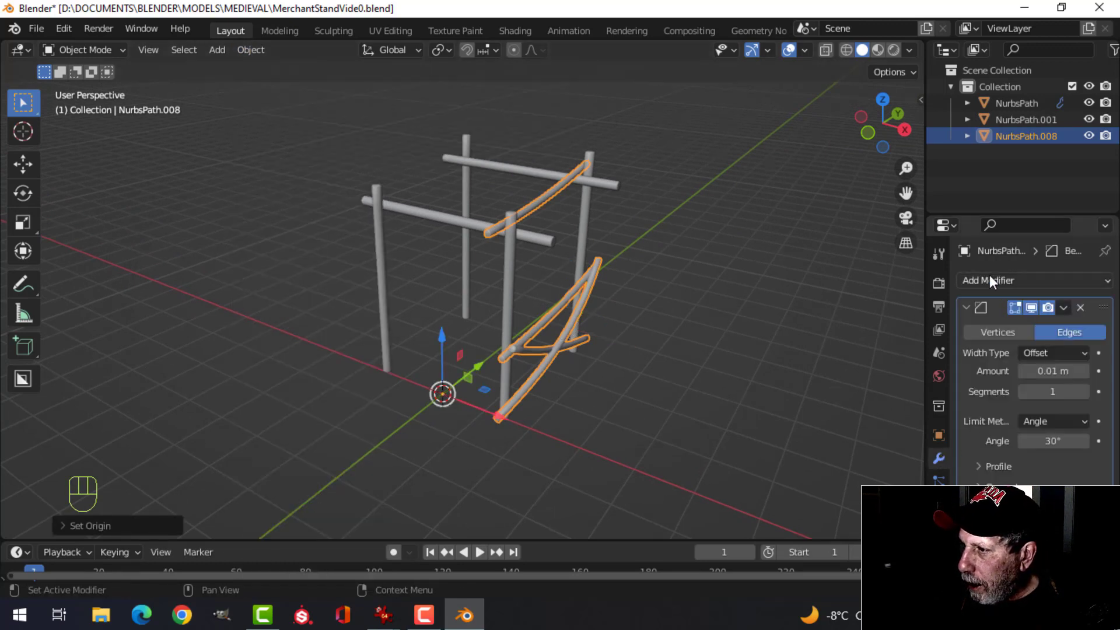
{"action": "left_click", "coordinate": [992, 279]}
{"action": "left_click", "coordinate": [788, 466]}
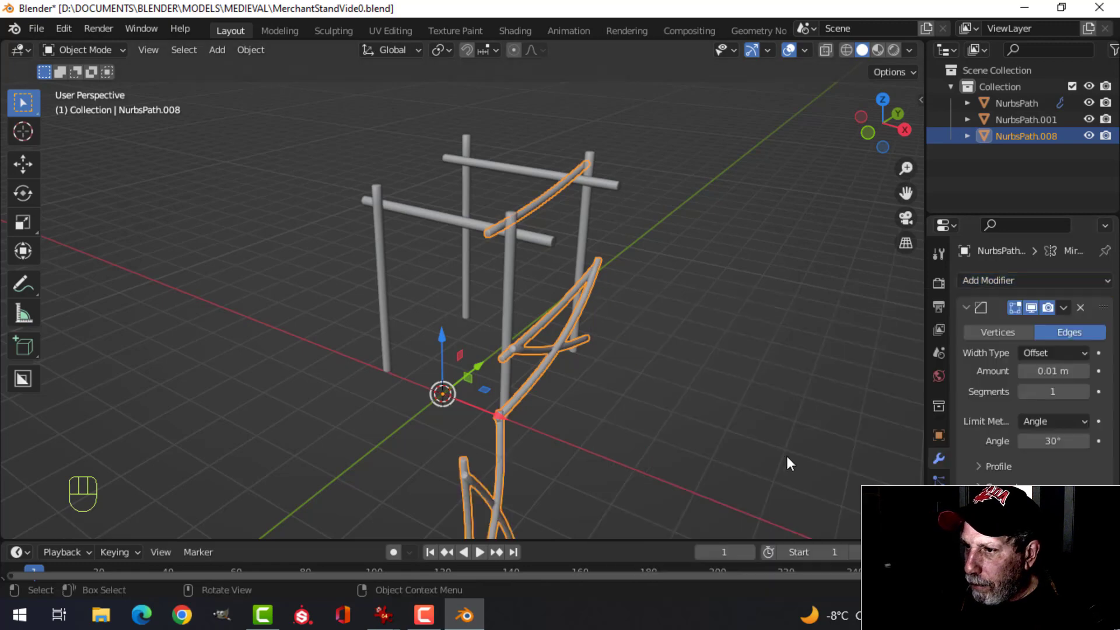
{"action": "left_click", "coordinate": [1078, 558]}
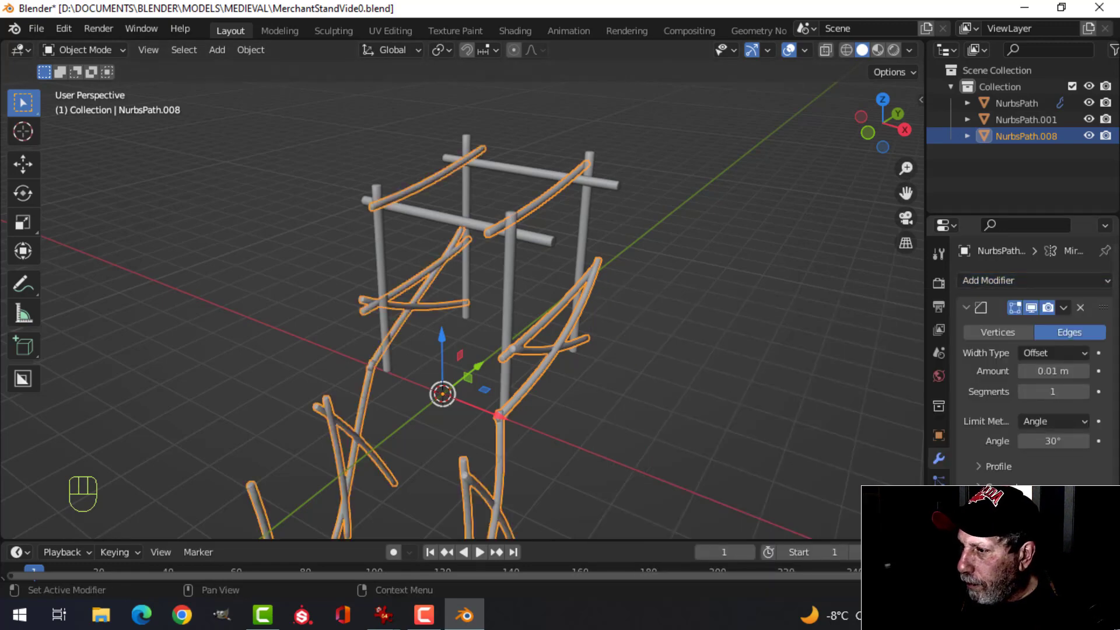
{"action": "left_click", "coordinate": [1030, 558]}
{"action": "middle_click_drag", "start_coordinate": [516, 247], "coordinate": [556, 243]}
{"action": "key", "text": "alt+a"}
{"action": "middle_click_drag", "start_coordinate": [617, 215], "coordinate": [641, 220]}
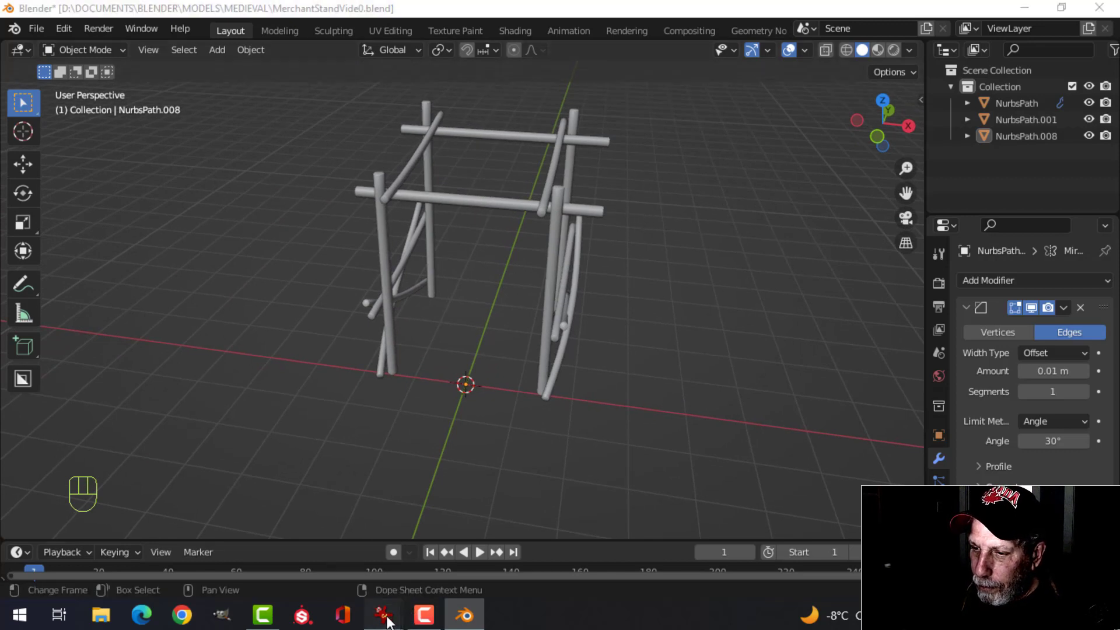
Consult MerchantStandReference.jpg in IrfanView, return to Blender and add a mesh plane at the 3D cursor.
{"action": "mouse_move", "coordinate": [384, 616]}
{"action": "left_click", "coordinate": [555, 556]}
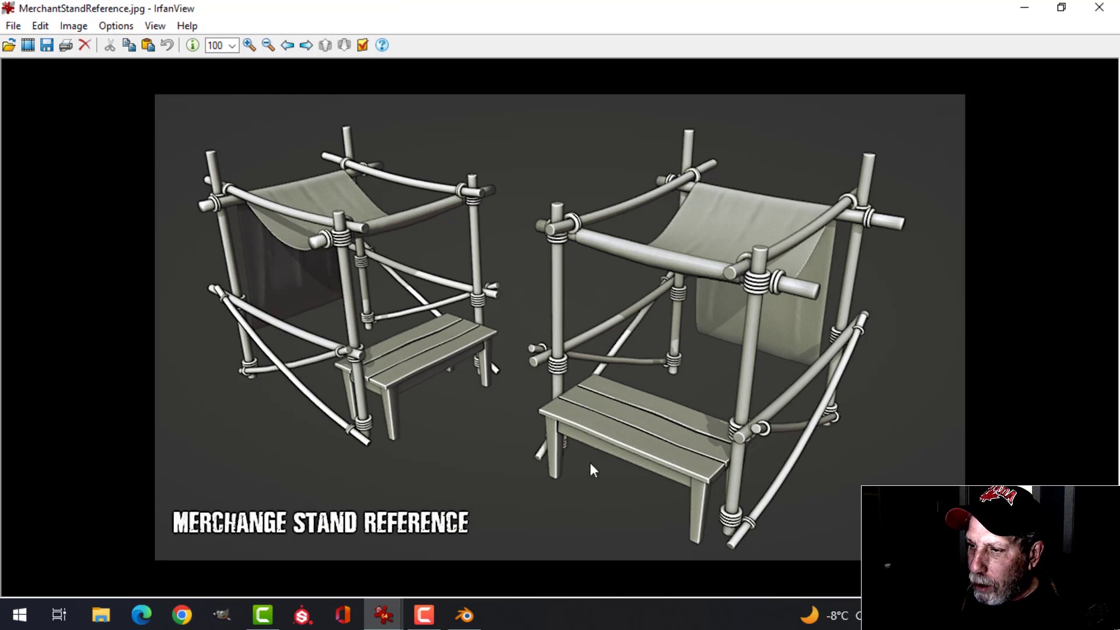
{"action": "left_click", "coordinate": [465, 615]}
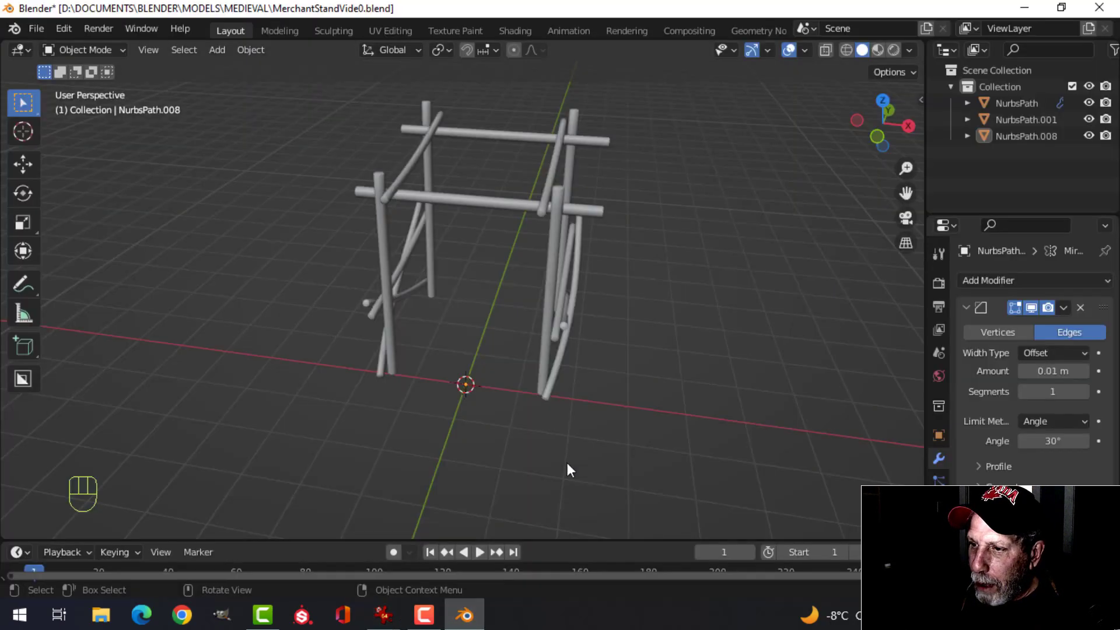
{"action": "middle_click_drag", "start_coordinate": [499, 352], "coordinate": [532, 341], "text": "shift"}
{"action": "middle_click_drag", "start_coordinate": [532, 341], "coordinate": [514, 343]}
{"action": "middle_click_drag", "start_coordinate": [513, 343], "coordinate": [527, 323], "text": "shift"}
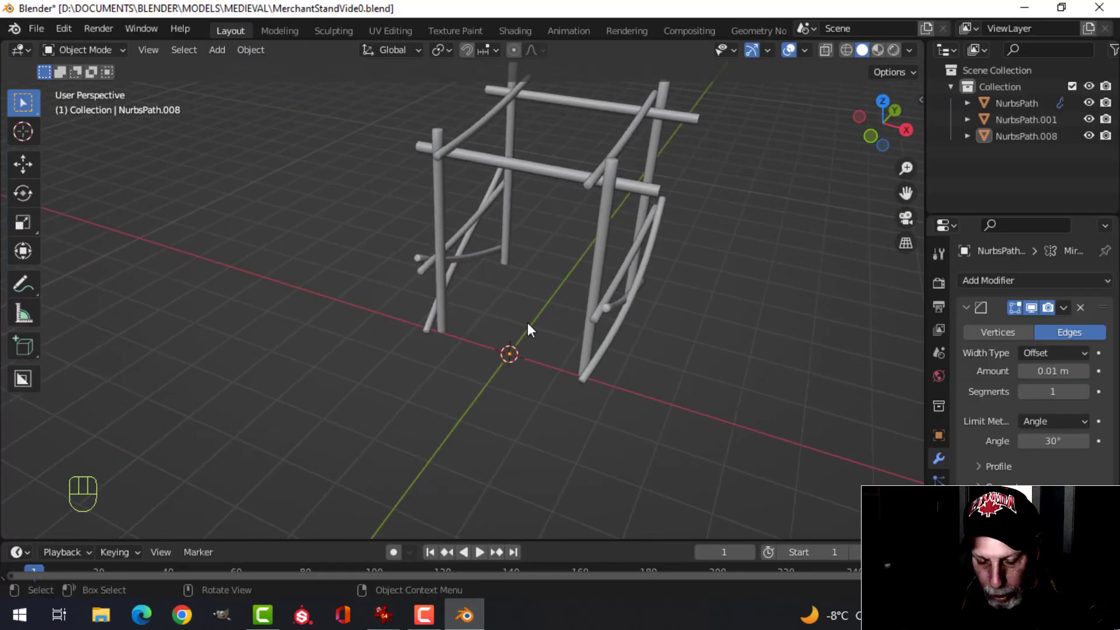
{"action": "key", "text": "shift+a"}
{"action": "mouse_move", "coordinate": [492, 262]}
{"action": "left_click", "coordinate": [595, 257]}
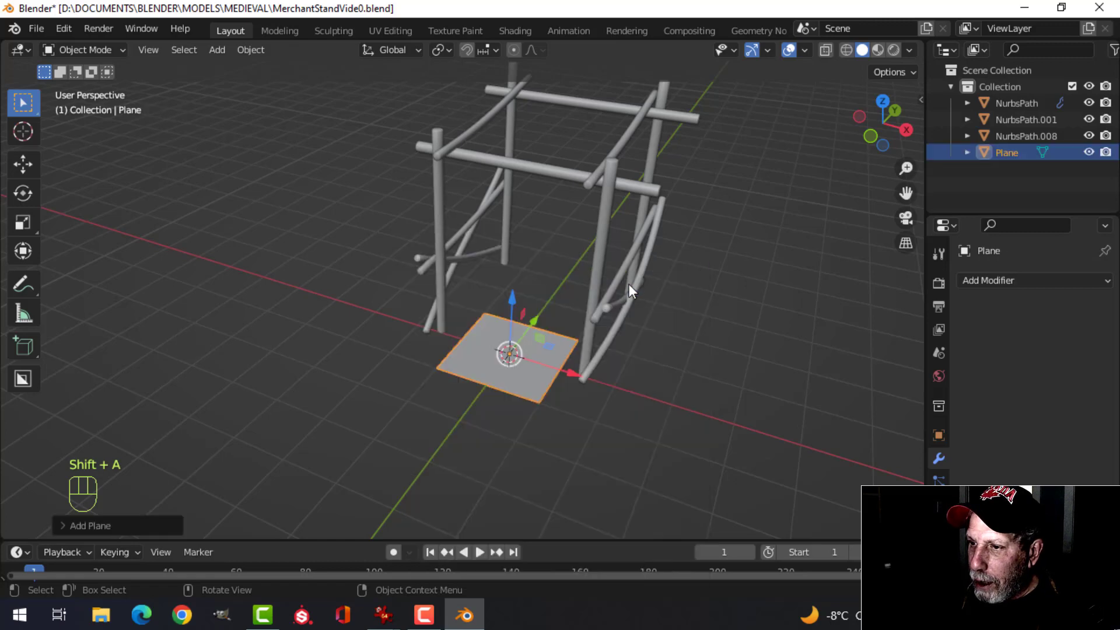
Raise the plane's geometry along Z in Edit Mode to bench-top height between the posts.
{"action": "middle_click_drag", "start_coordinate": [629, 284], "coordinate": [520, 307]}
{"action": "key", "text": "Tab"}
{"action": "key", "text": "g"}
{"action": "key", "text": "z"}
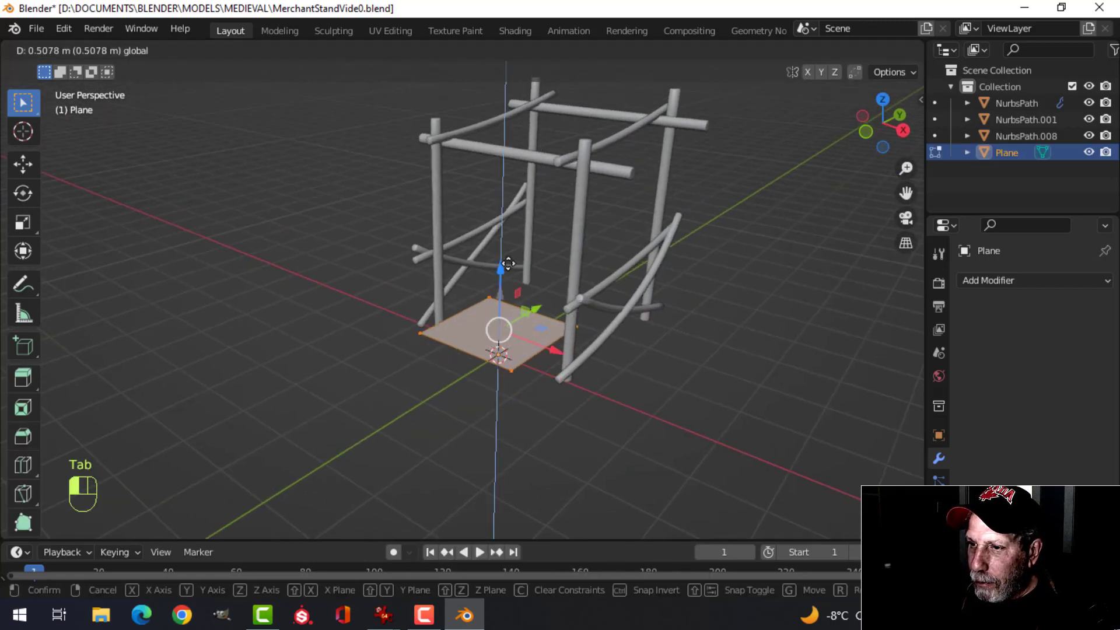
{"action": "left_click", "coordinate": [501, 235]}
Widen the bench-top plane along X by a factor of about 1.19 so it spans between the posts.
{"action": "left_click", "coordinate": [23, 163]}
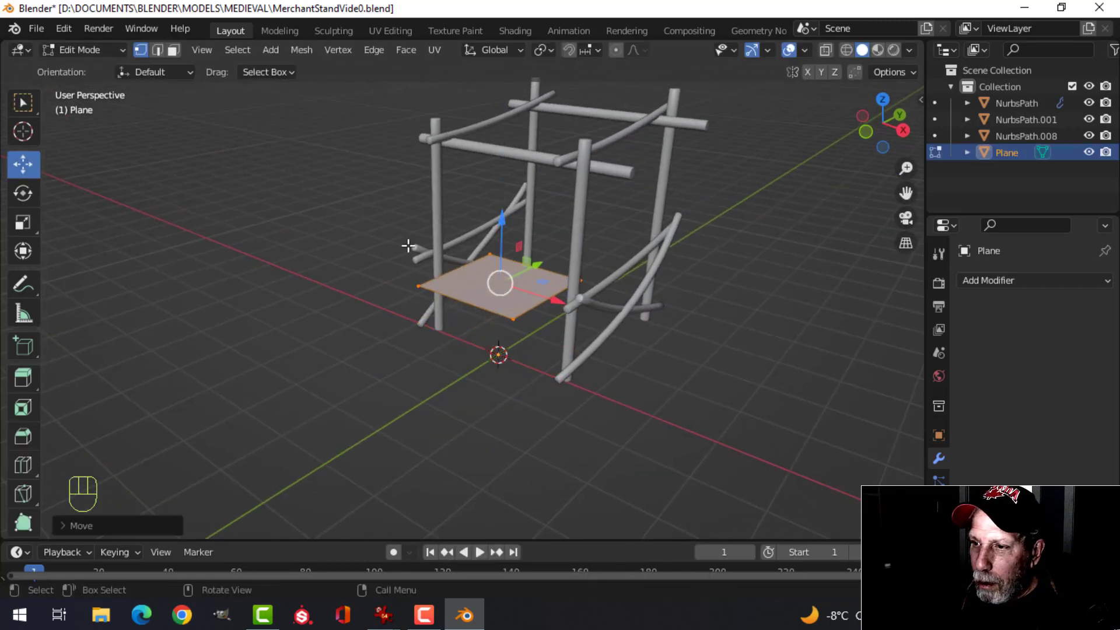
{"action": "middle_click_drag", "start_coordinate": [412, 245], "coordinate": [482, 245]}
{"action": "key", "text": "s"}
{"action": "key", "text": "x"}
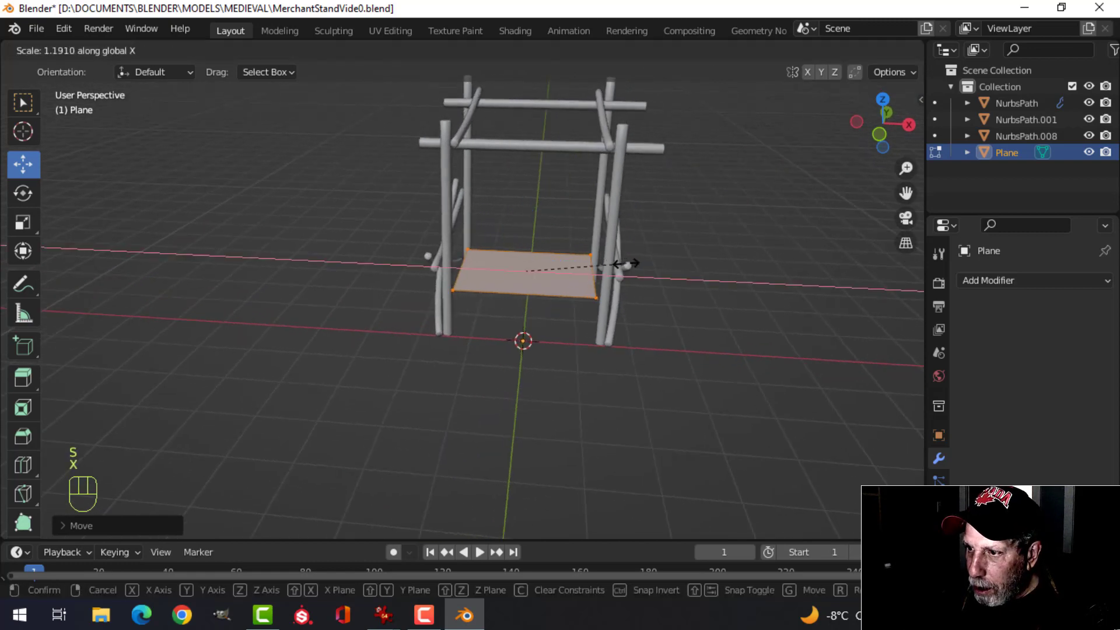
{"action": "left_click", "coordinate": [627, 264]}
Narrow the bench-top plane along Y in two passes, the second by a factor of about 0.94.
{"action": "middle_click_drag", "start_coordinate": [627, 264], "coordinate": [504, 279]}
{"action": "key", "text": "s"}
{"action": "key", "text": "y"}
{"action": "left_click", "coordinate": [532, 257]}
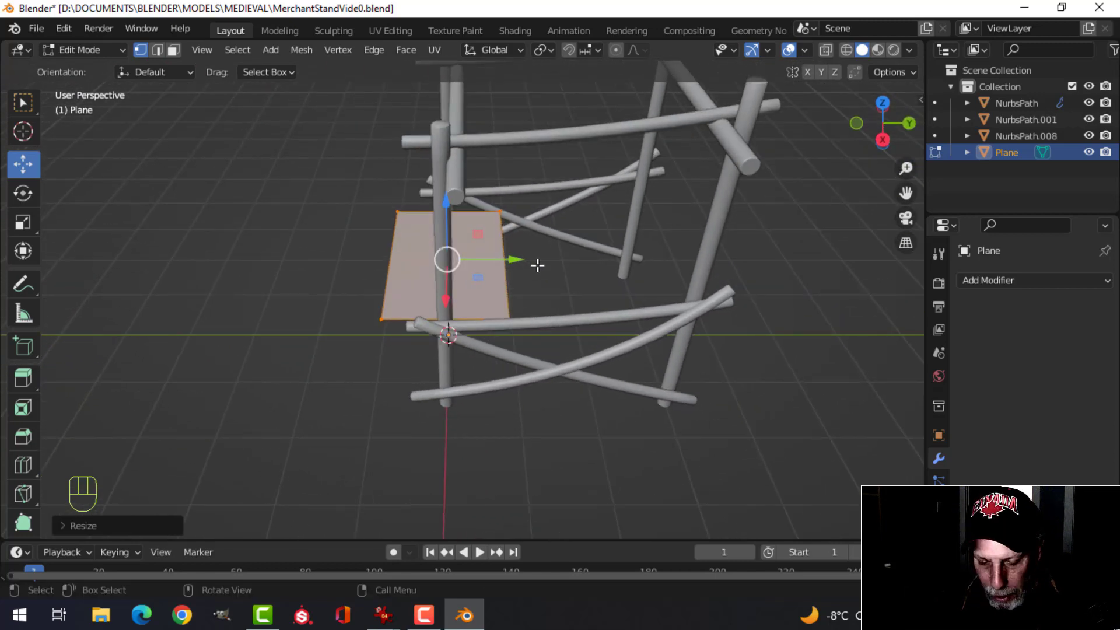
{"action": "key", "text": "s"}
{"action": "key", "text": "y"}
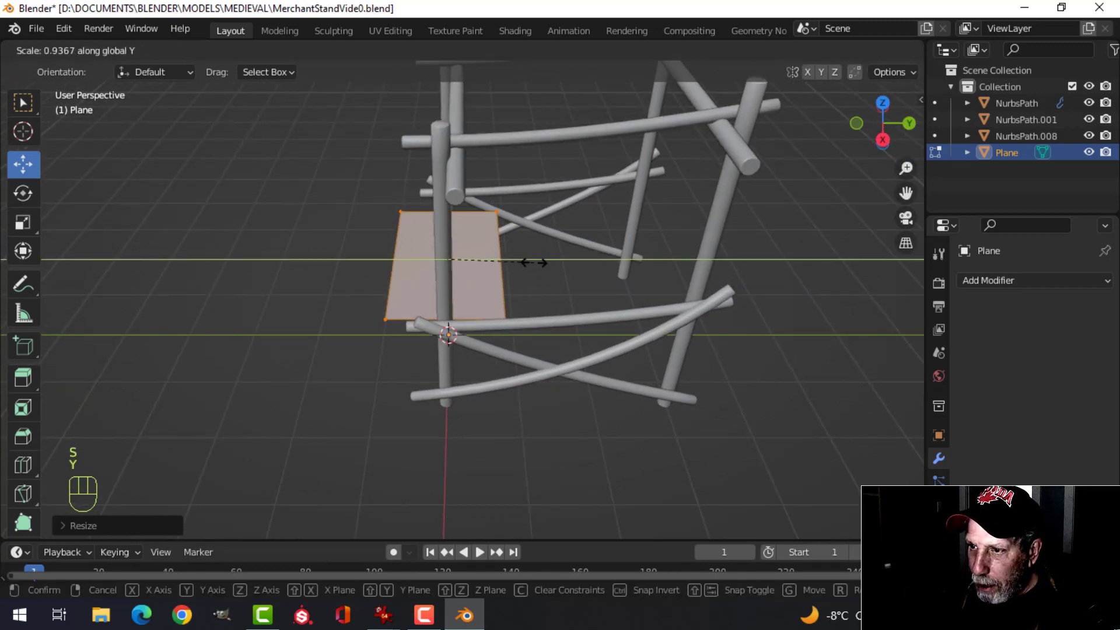
{"action": "left_click", "coordinate": [534, 262]}
Add two evenly spaced loop cuts along the plane's length to divide it into three planks.
{"action": "middle_click_drag", "start_coordinate": [534, 263], "coordinate": [513, 233]}
{"action": "key", "text": "ctrl+r"}
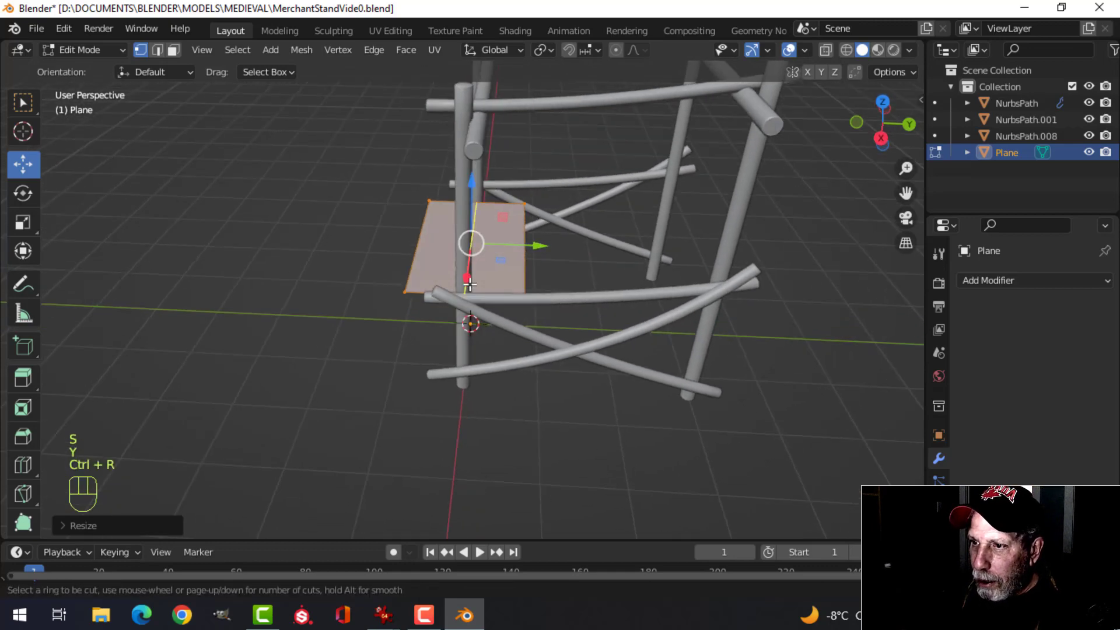
{"action": "left_click", "coordinate": [470, 284]}
{"action": "left_click", "coordinate": [472, 284]}
{"action": "middle_click_drag", "start_coordinate": [473, 284], "coordinate": [625, 284]}
{"action": "key", "text": "alt+a"}
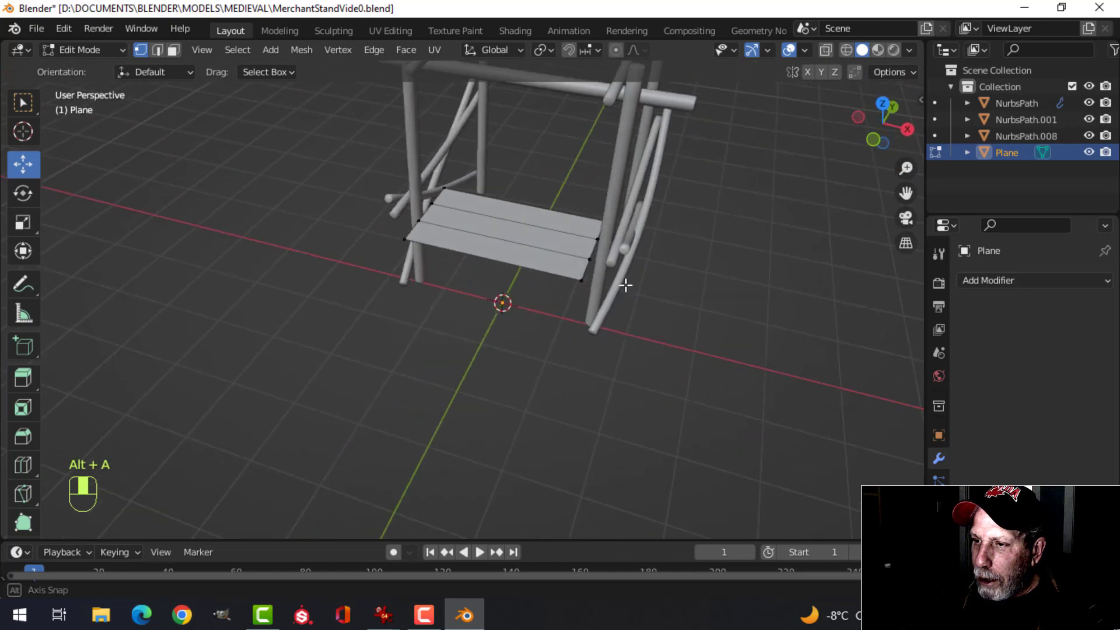
Add three evenly spaced loop cuts across the three planks.
{"action": "key", "text": "ctrl+r"}
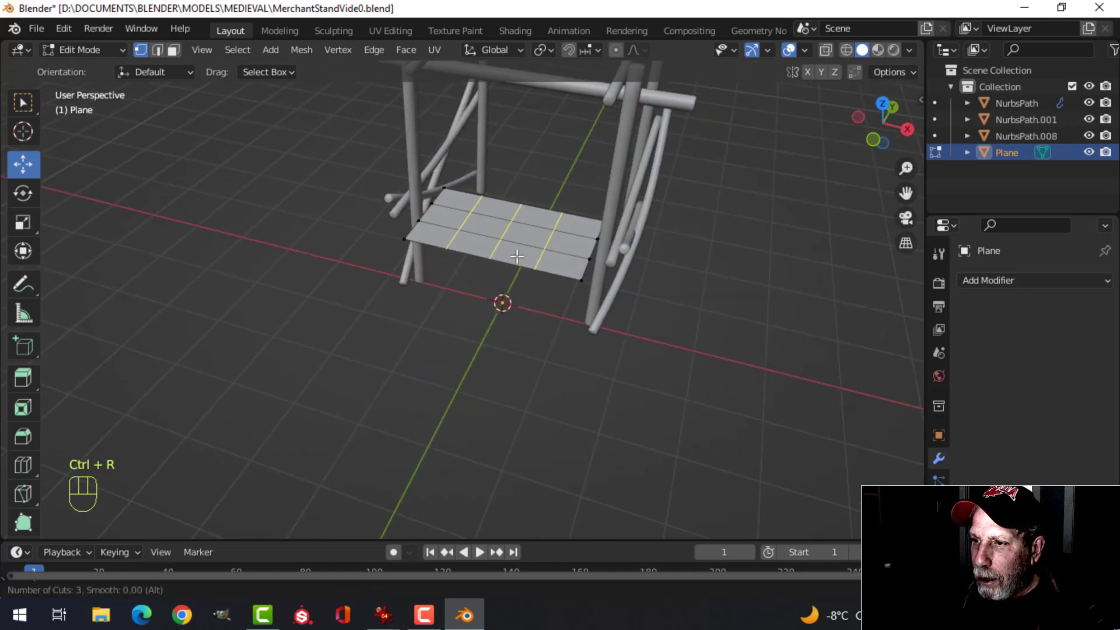
{"action": "left_click", "coordinate": [516, 256]}
{"action": "left_click", "coordinate": [517, 256]}
{"action": "key", "text": "alt+a"}
Select the faces of the two outer planks and split them from the middle plank, leaving them in place.
{"action": "middle_click_drag", "start_coordinate": [581, 254], "coordinate": [532, 250]}
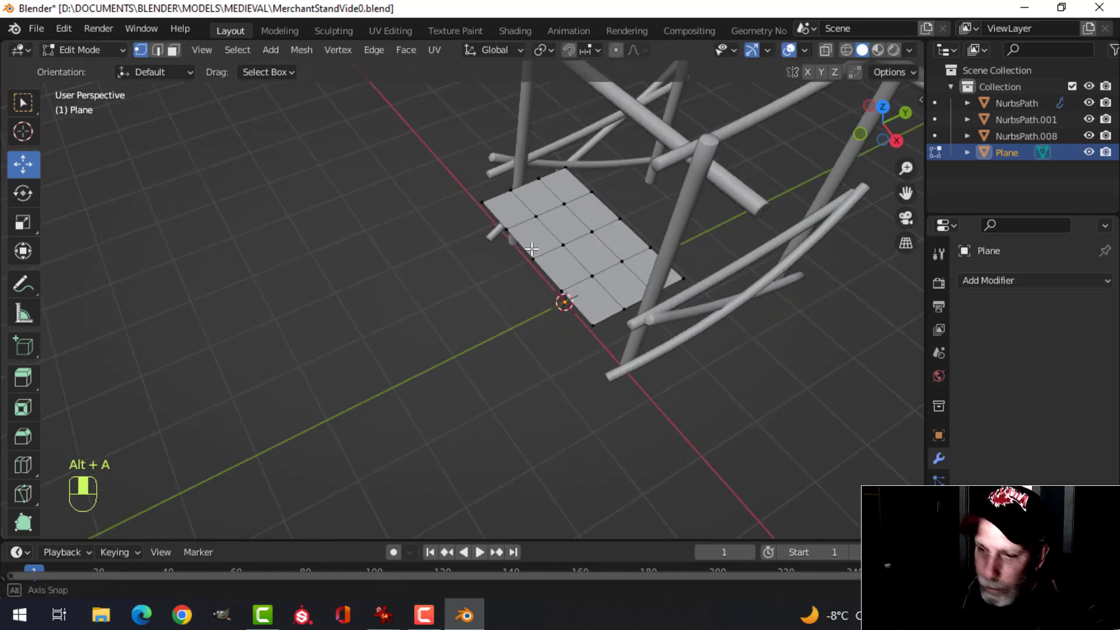
{"action": "left_click", "coordinate": [596, 307], "text": "ctrl"}
{"action": "left_click", "coordinate": [578, 185], "text": "shift"}
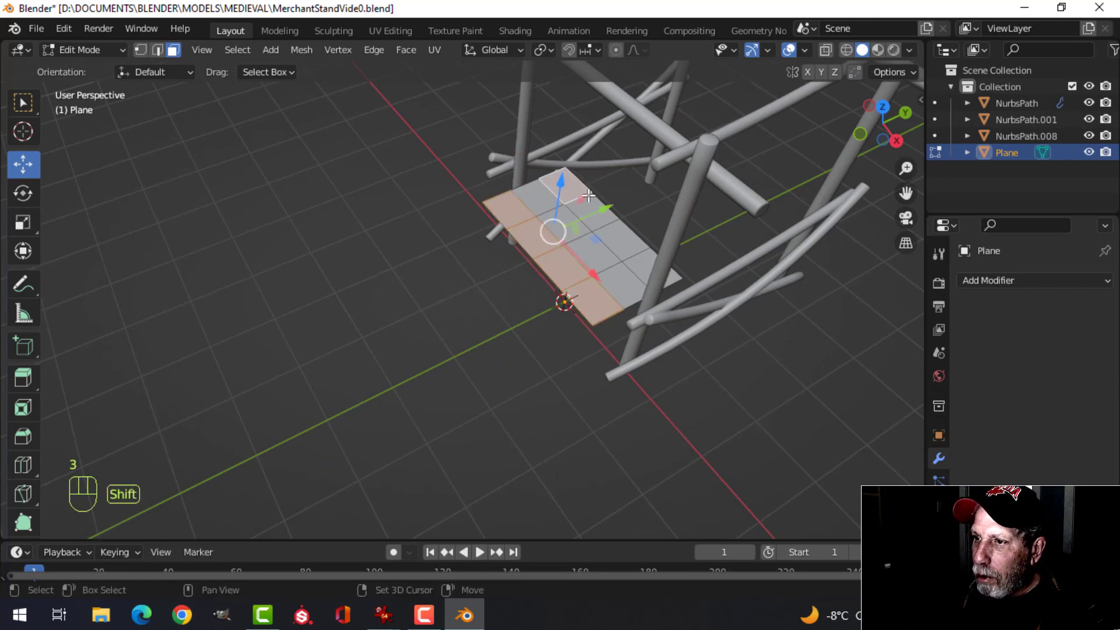
{"action": "left_click", "coordinate": [656, 273], "text": "ctrl"}
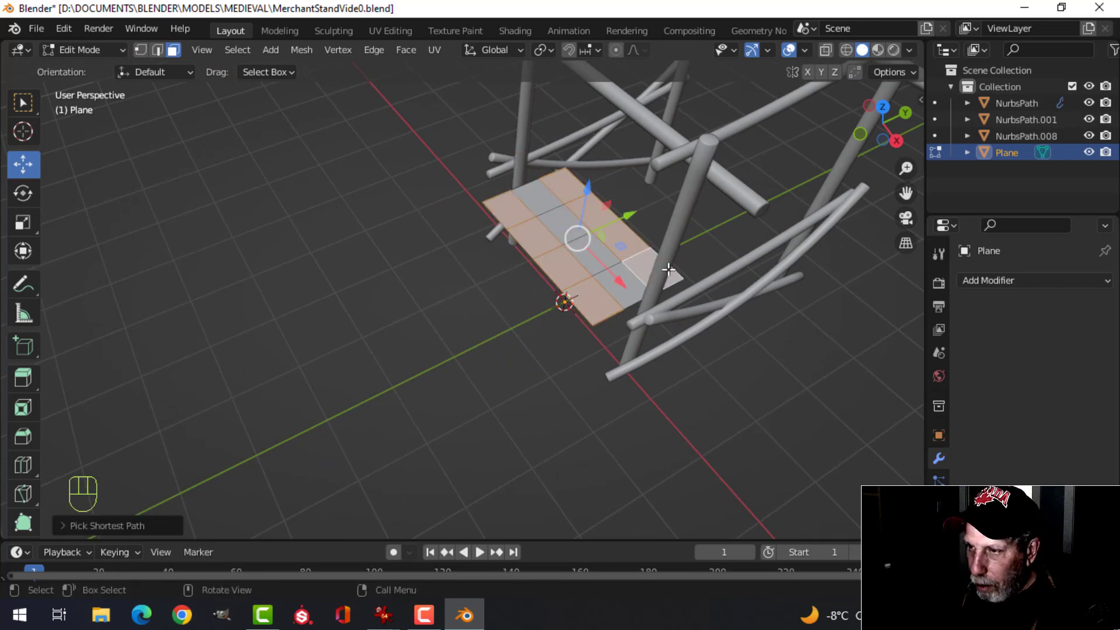
{"action": "key", "text": "y"}
{"action": "key", "text": "g"}
{"action": "key", "text": "Escape"}
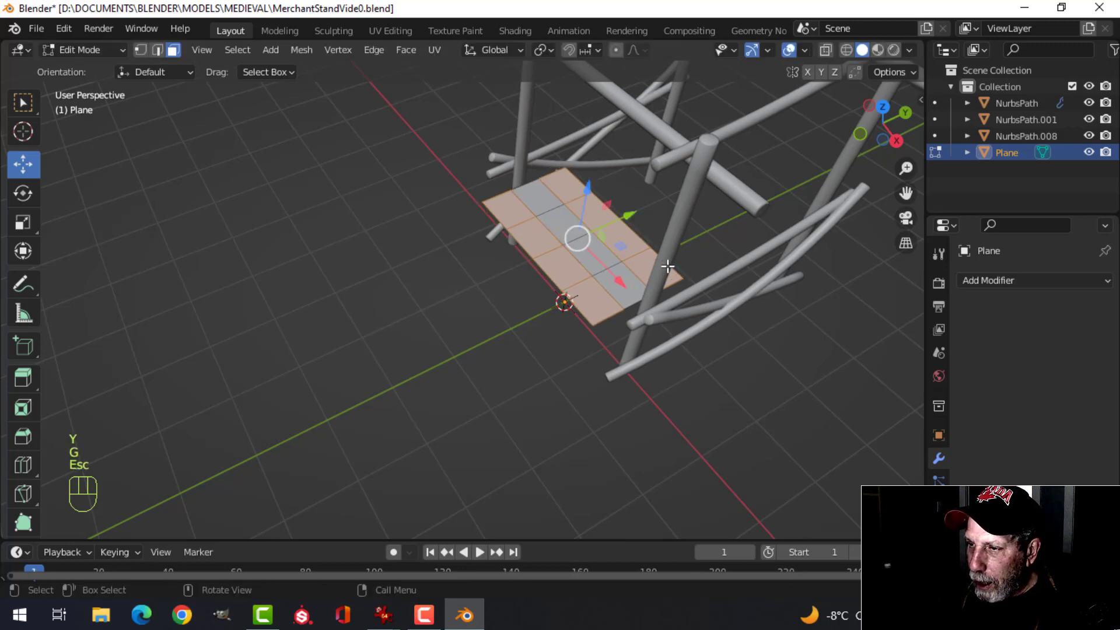
Set the pivot point to Individual Origins and scale all planks along Y by about 0.967 to open gaps between them.
{"action": "key", "text": "a"}
{"action": "middle_click_drag", "start_coordinate": [668, 267], "coordinate": [722, 237]}
{"action": "left_click", "coordinate": [543, 49]}
{"action": "left_click", "coordinate": [577, 104]}
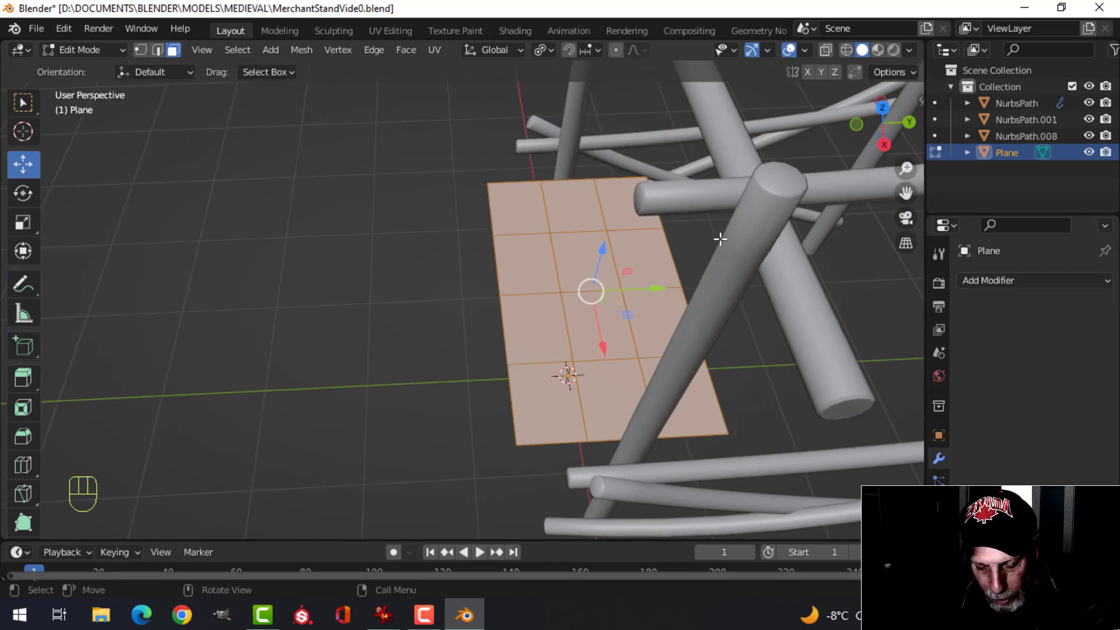
{"action": "key", "text": "s"}
{"action": "key", "text": "y"}
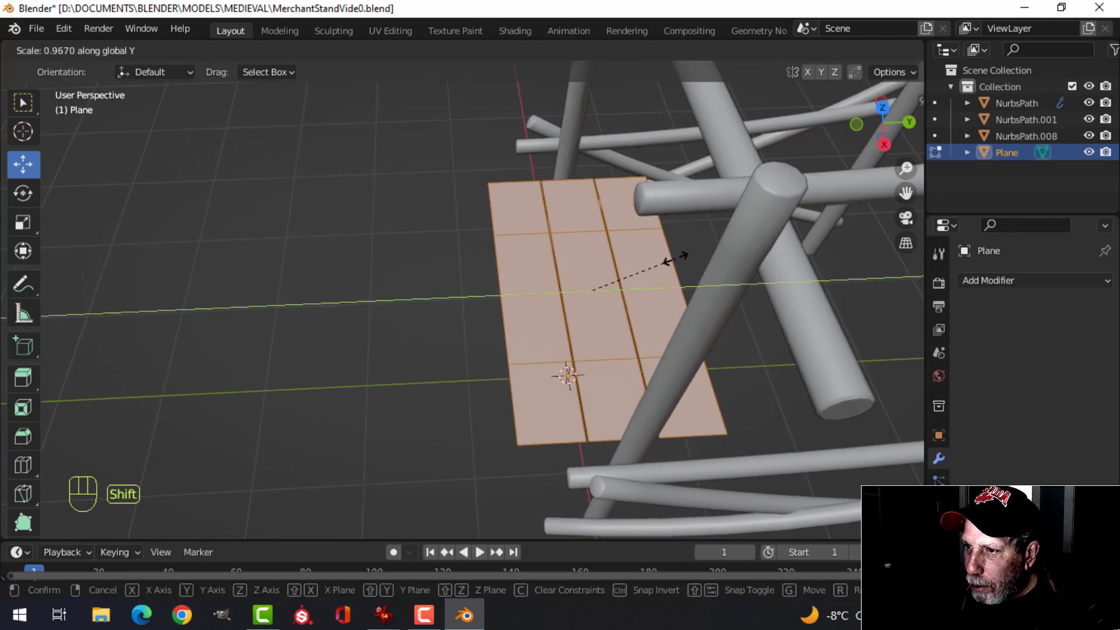
{"action": "left_click", "coordinate": [676, 256]}
{"action": "middle_click_drag", "start_coordinate": [618, 274], "coordinate": [640, 241]}
{"action": "key", "text": "alt+a"}
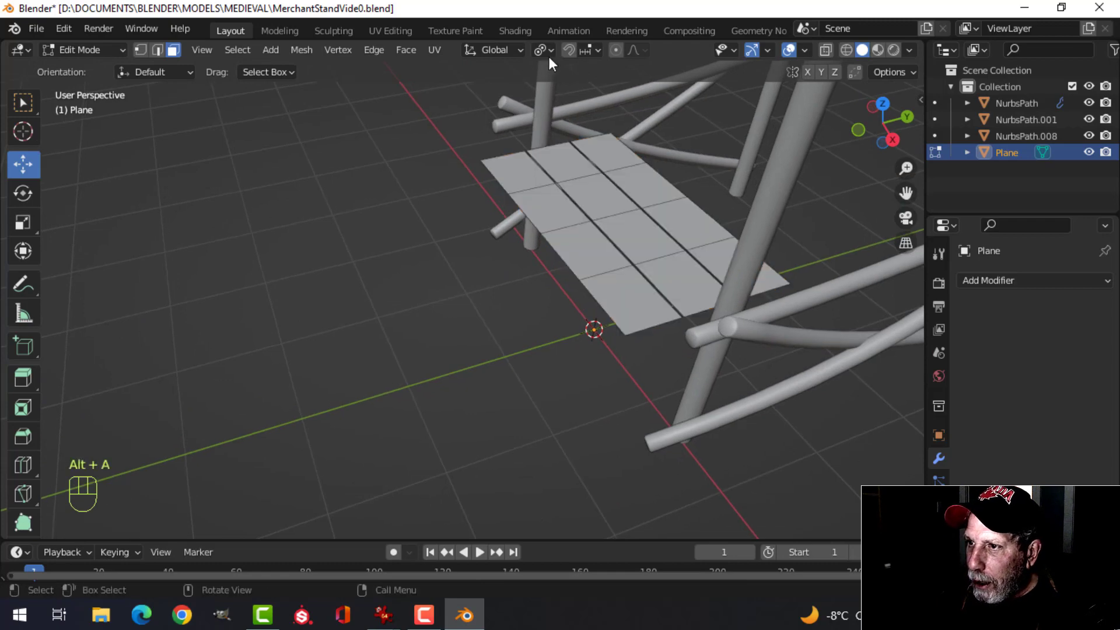
Switch to edge selection, select a cross edge on the front plank, and enable proportional editing with Random falloff.
{"action": "left_click", "coordinate": [543, 50]}
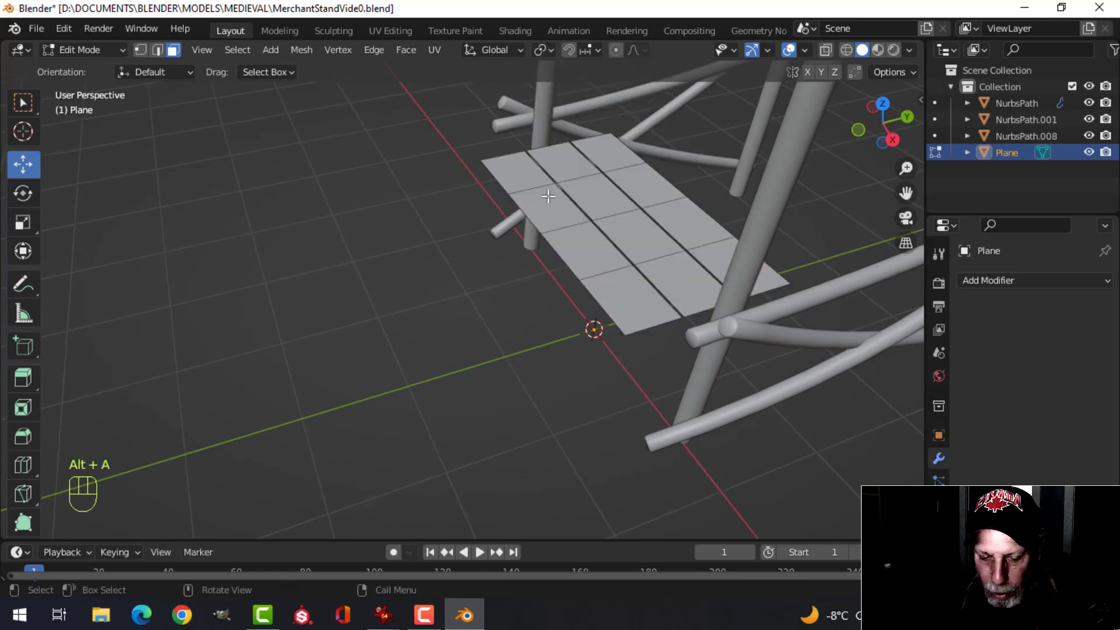
{"action": "key", "text": "2"}
{"action": "middle_click_drag", "start_coordinate": [592, 186], "coordinate": [528, 270]}
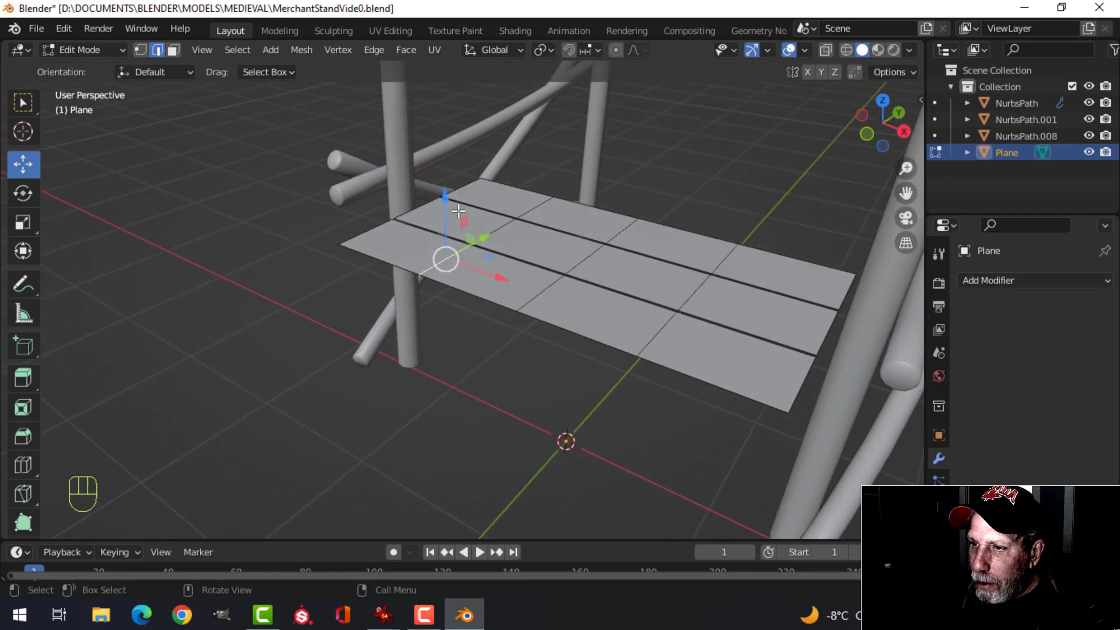
{"action": "left_click", "coordinate": [632, 52]}
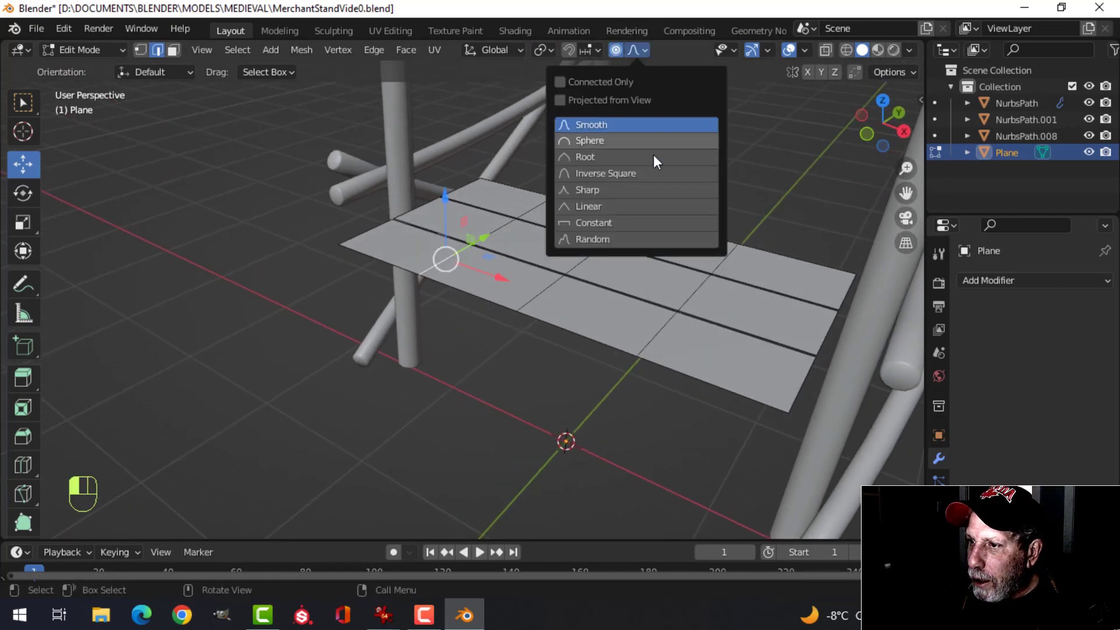
{"action": "left_click", "coordinate": [624, 238]}
Nudge cross edges on the planks slightly along Z to make the boards uneven, and turn proportional editing off.
{"action": "left_click_drag", "start_coordinate": [446, 199], "coordinate": [446, 192]}
{"action": "left_click", "coordinate": [680, 297]}
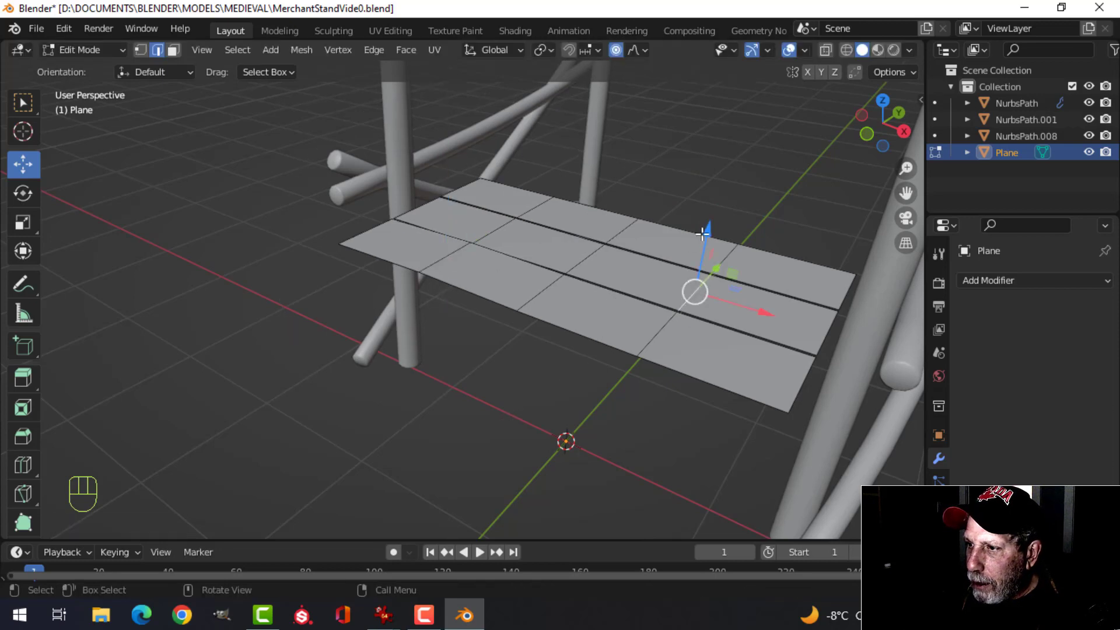
{"action": "left_click_drag", "start_coordinate": [707, 232], "coordinate": [614, 238]}
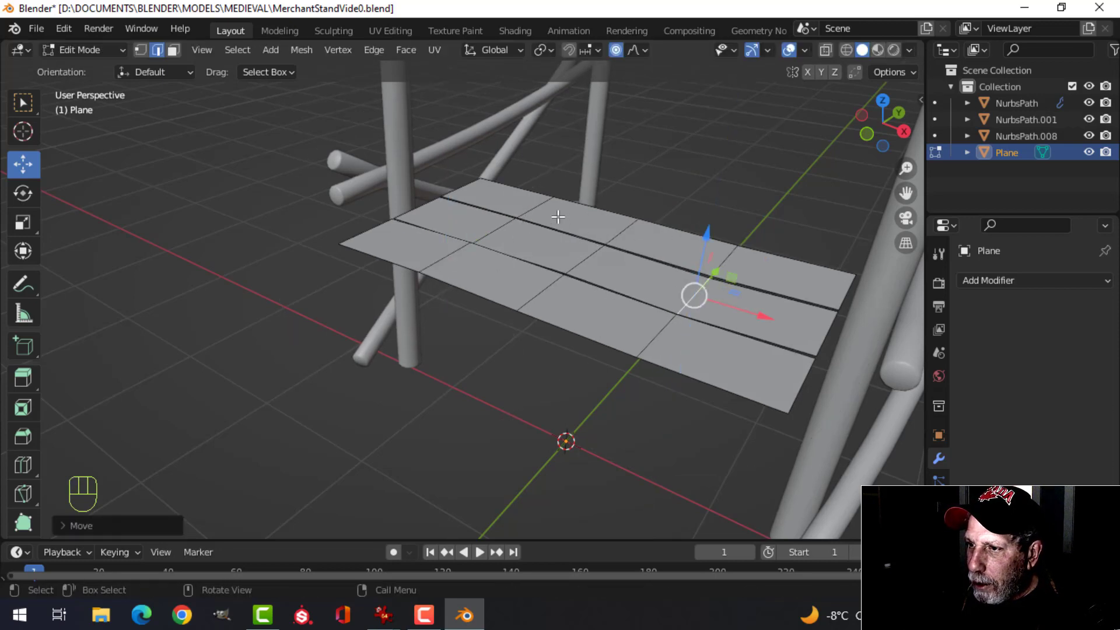
{"action": "left_click", "coordinate": [617, 228]}
{"action": "left_click_drag", "start_coordinate": [633, 179], "coordinate": [657, 198]}
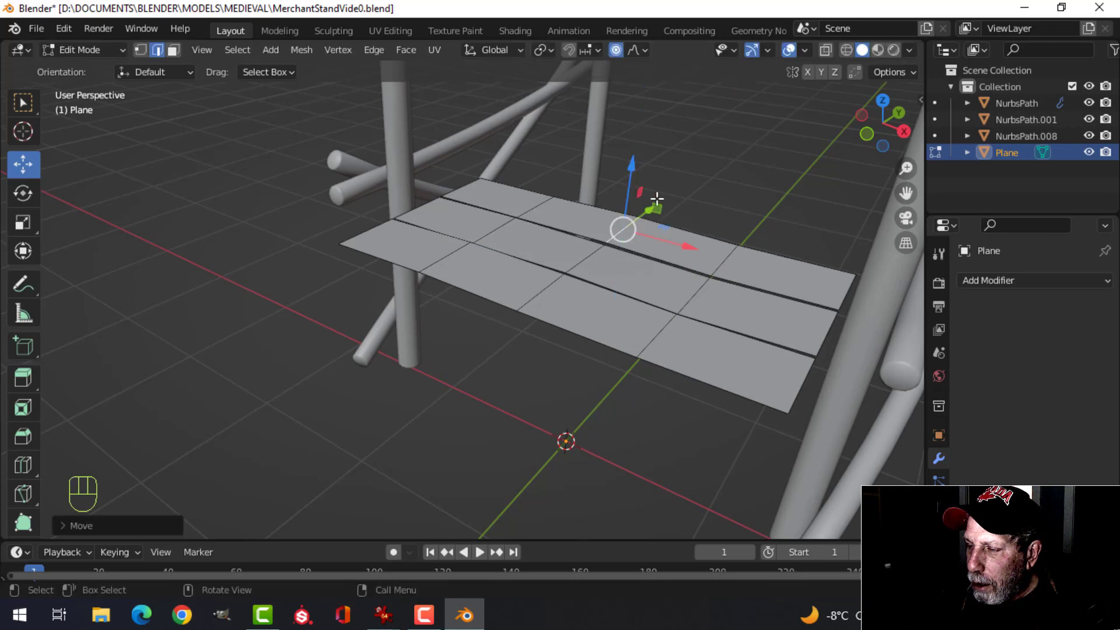
{"action": "middle_click_drag", "start_coordinate": [694, 220], "coordinate": [548, 77], "text": "shift"}
{"action": "key", "text": "alt+a"}
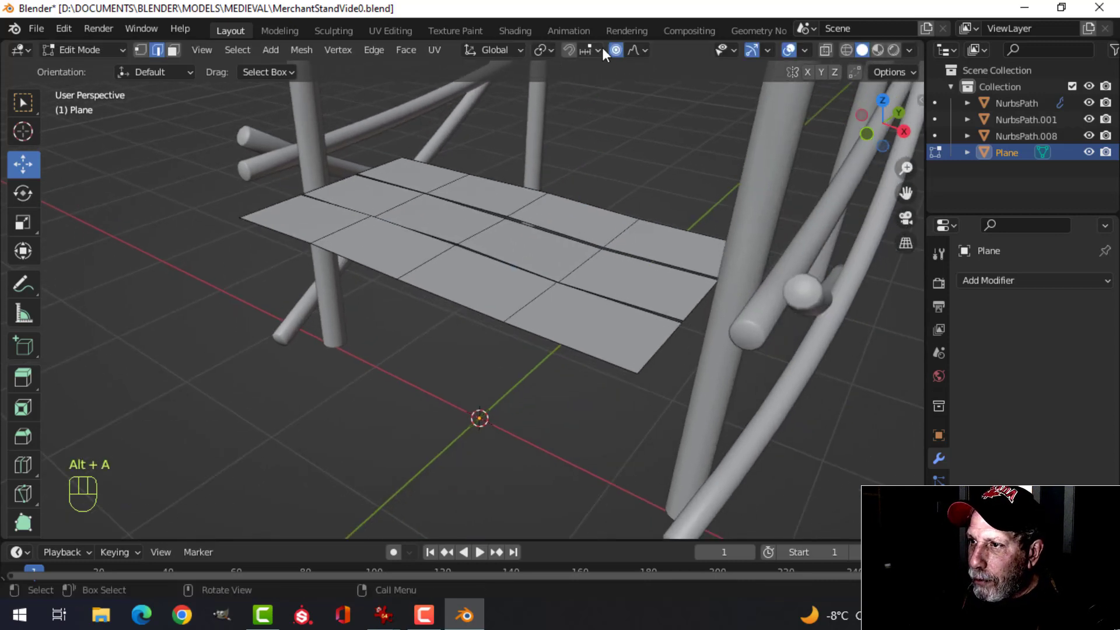
{"action": "left_click", "coordinate": [547, 49]}
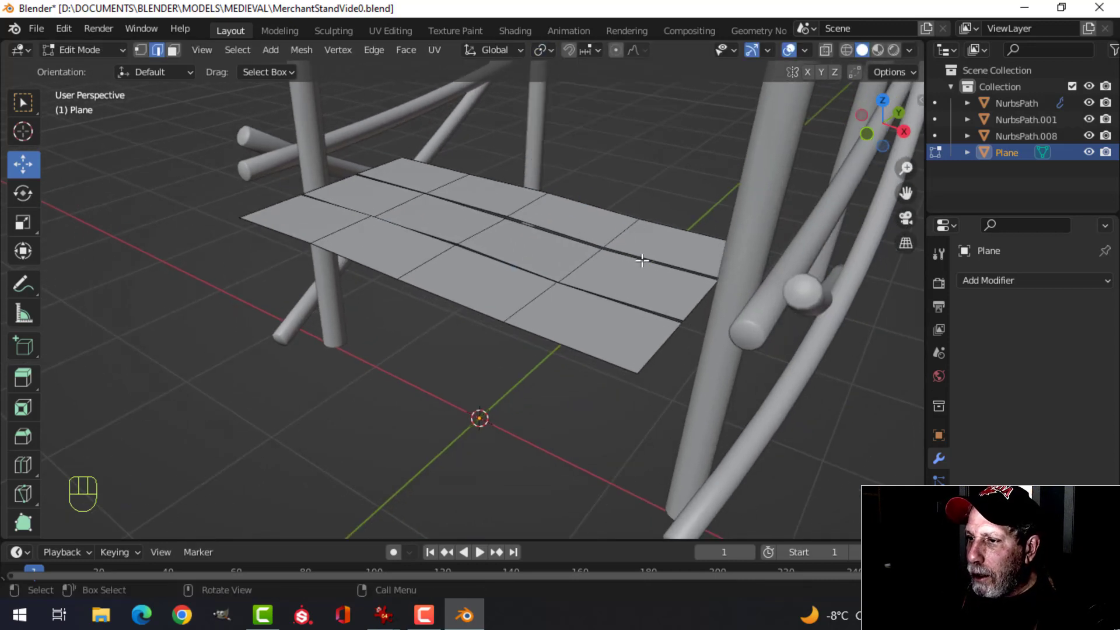
Shift the end edges of the front and back planks slightly along X at the tabletop's positive-X end to make them uneven.
{"action": "middle_click_drag", "start_coordinate": [685, 341], "coordinate": [684, 330]}
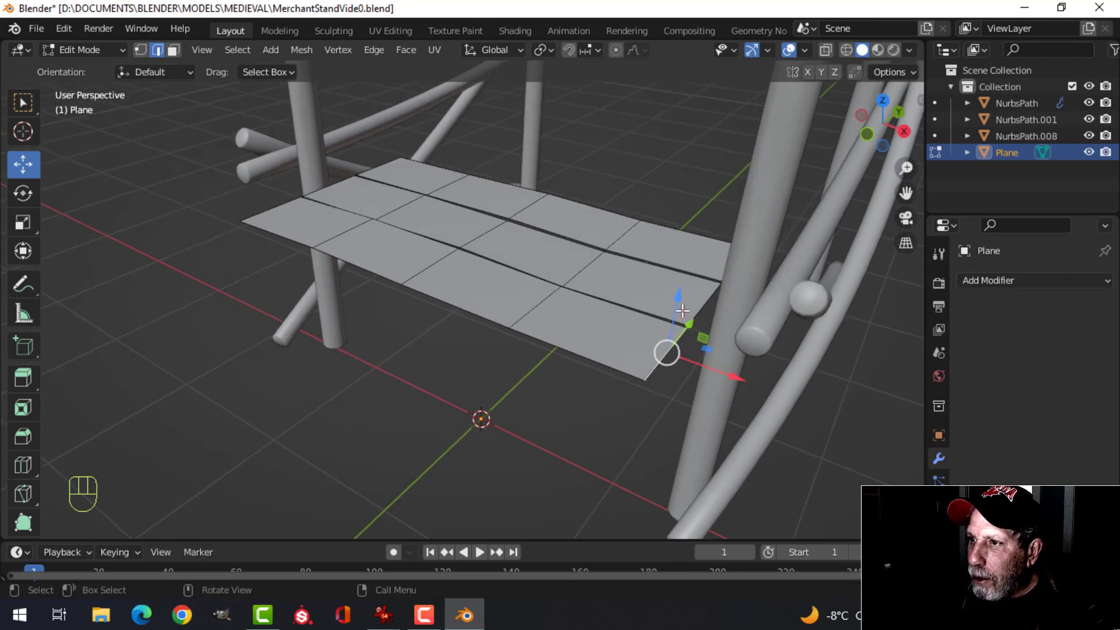
{"action": "left_click", "coordinate": [546, 49]}
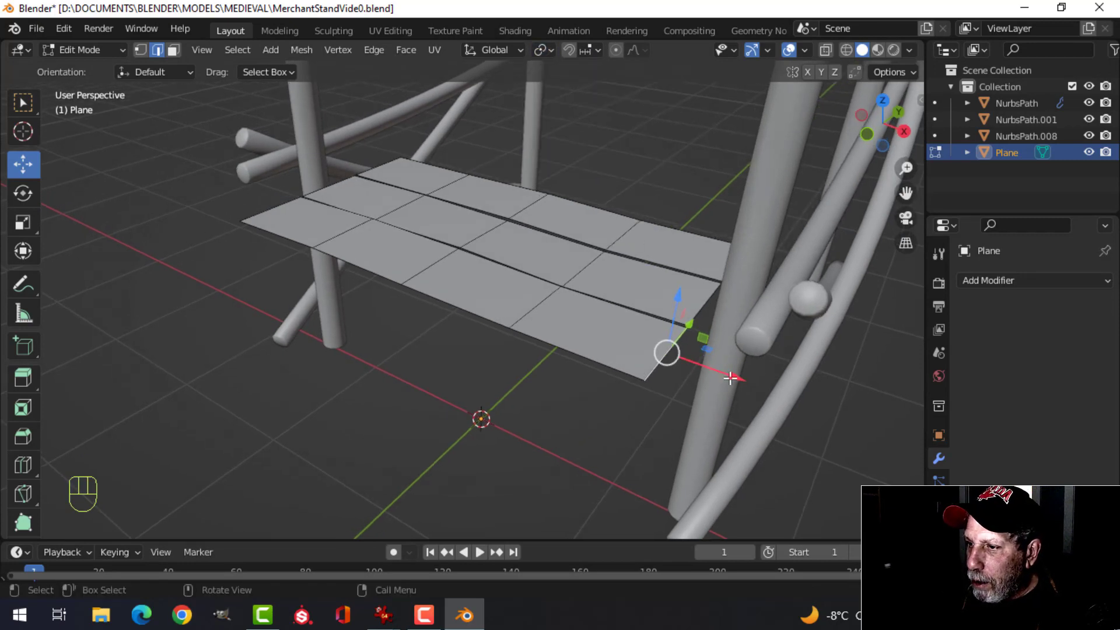
{"action": "left_click_drag", "start_coordinate": [729, 377], "coordinate": [726, 373]}
{"action": "middle_click_drag", "start_coordinate": [726, 373], "coordinate": [730, 319]}
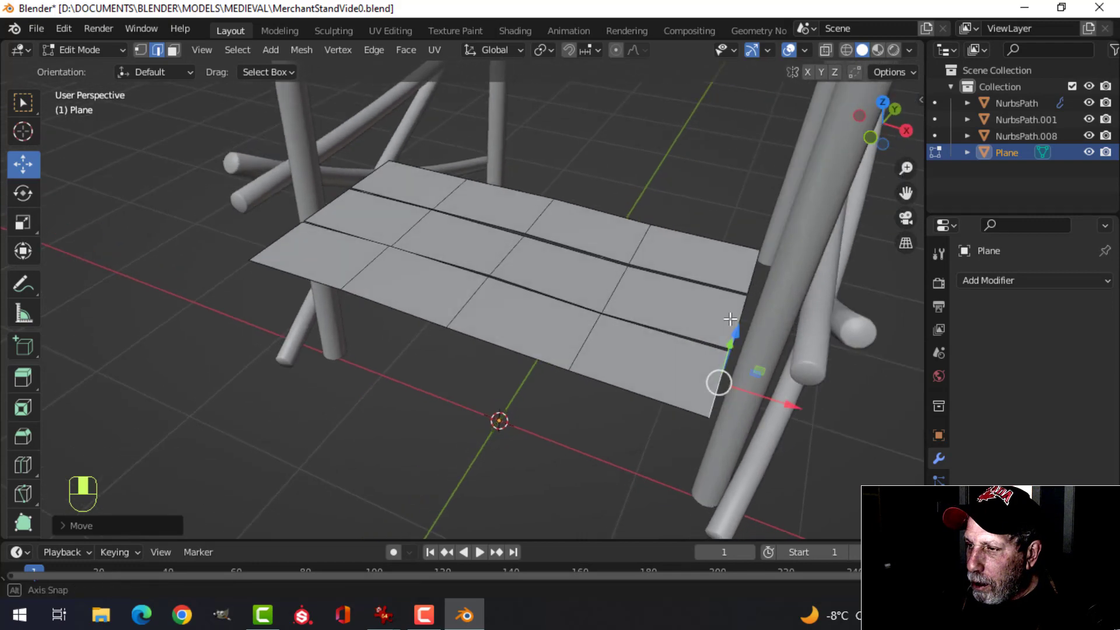
{"action": "left_click", "coordinate": [753, 271]}
{"action": "left_click_drag", "start_coordinate": [817, 287], "coordinate": [812, 279]}
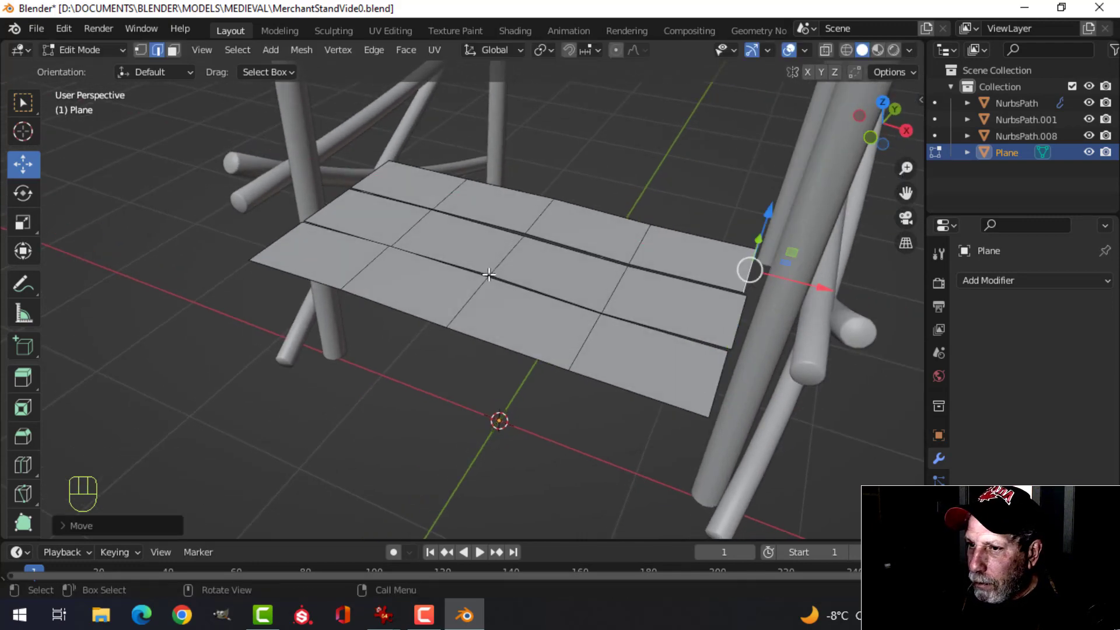
Stagger two plank end edges along X at the tabletop's opposite end and finish editing the mesh.
{"action": "middle_click_drag", "start_coordinate": [812, 279], "coordinate": [397, 284]}
{"action": "left_click", "coordinate": [365, 281]}
{"action": "left_click_drag", "start_coordinate": [432, 278], "coordinate": [427, 278]}
{"action": "left_click", "coordinate": [368, 342]}
{"action": "left_click_drag", "start_coordinate": [417, 339], "coordinate": [426, 336]}
{"action": "key", "text": "Tab"}
{"action": "scroll", "coordinate": [562, 306], "scroll_direction": "down", "scroll_amount": 3}
{"action": "key", "text": "alt+a"}
Add a Solidify modifier to the tabletop planks and set its thickness to 0.099 m.
{"action": "middle_click_drag", "start_coordinate": [562, 306], "coordinate": [583, 274]}
{"action": "scroll", "coordinate": [554, 303], "scroll_direction": "up", "scroll_amount": 4}
{"action": "left_click", "coordinate": [558, 284]}
{"action": "left_click", "coordinate": [1036, 280]}
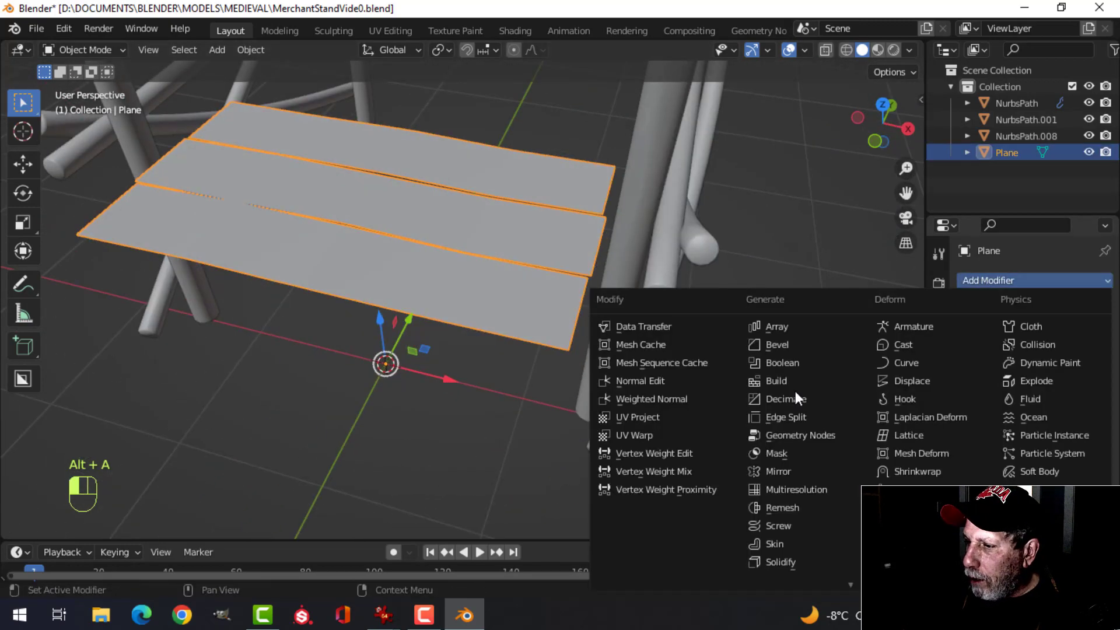
{"action": "left_click", "coordinate": [780, 562]}
{"action": "middle_click_drag", "start_coordinate": [714, 479], "coordinate": [618, 315]}
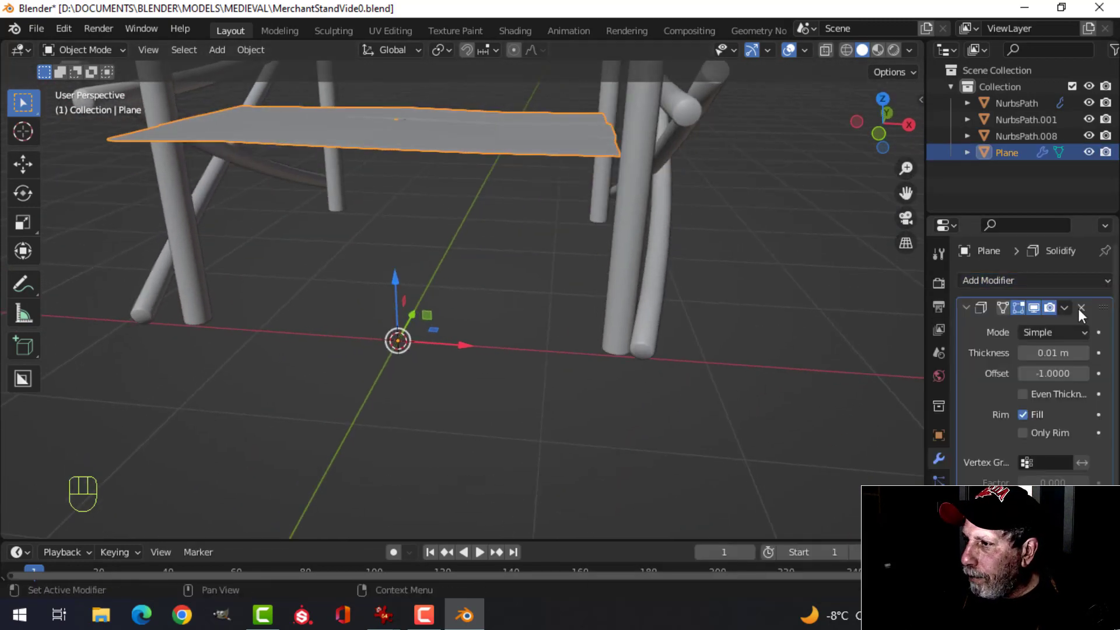
{"action": "left_click_drag", "start_coordinate": [1049, 352], "coordinate": [1096, 352], "text": "shift"}
{"action": "middle_click_drag", "start_coordinate": [1003, 354], "coordinate": [898, 337]}
{"action": "middle_click_drag", "start_coordinate": [531, 315], "coordinate": [800, 353]}
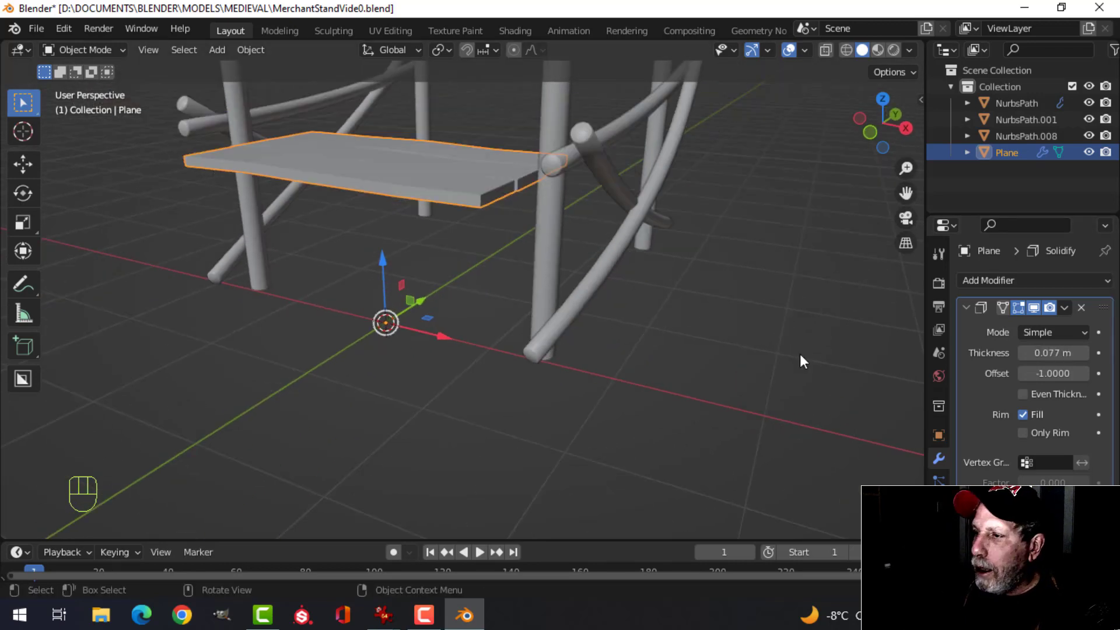
{"action": "left_click_drag", "start_coordinate": [1053, 353], "coordinate": [1057, 352], "text": "shift"}
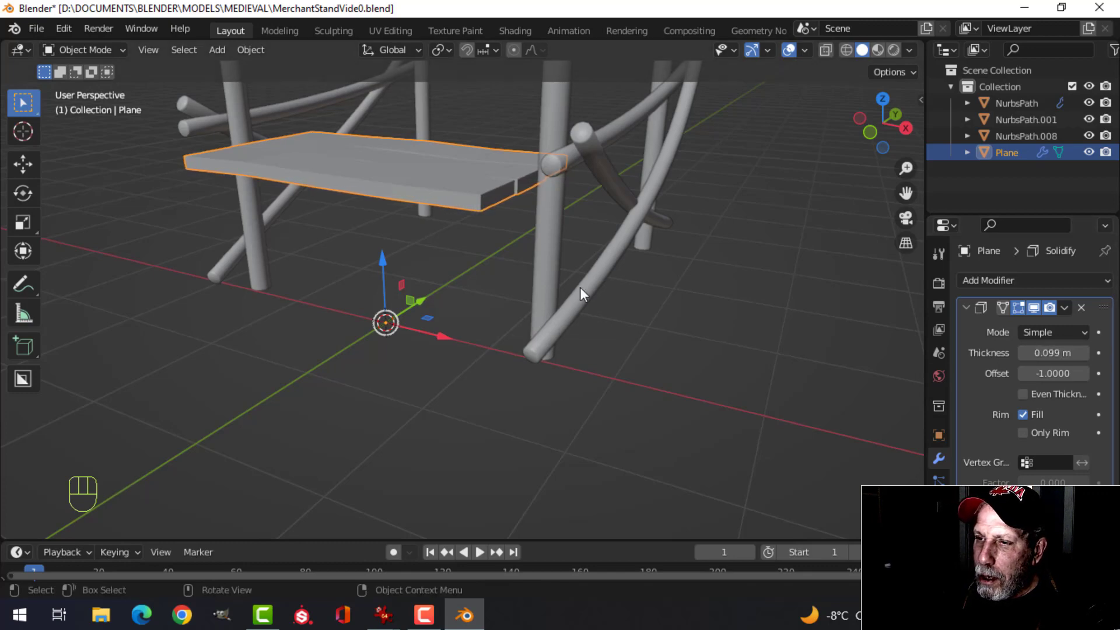
{"action": "middle_click_drag", "start_coordinate": [580, 287], "coordinate": [554, 328]}
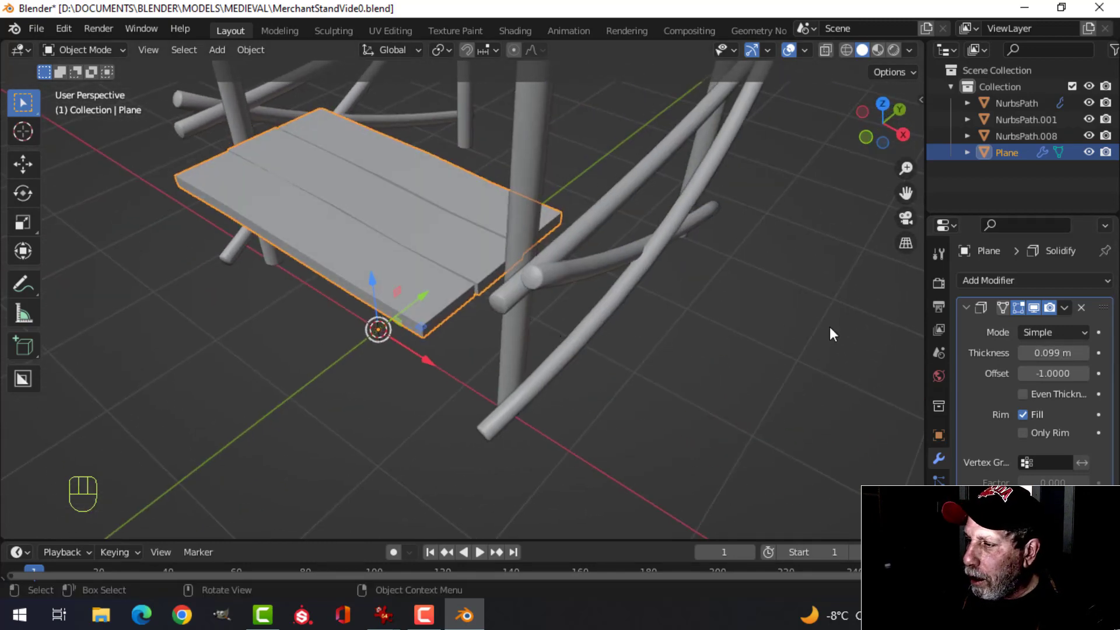
Add a Bevel modifier to the tabletop planks and set its amount to 0.005 m.
{"action": "left_click", "coordinate": [982, 286]}
{"action": "left_click", "coordinate": [785, 341]}
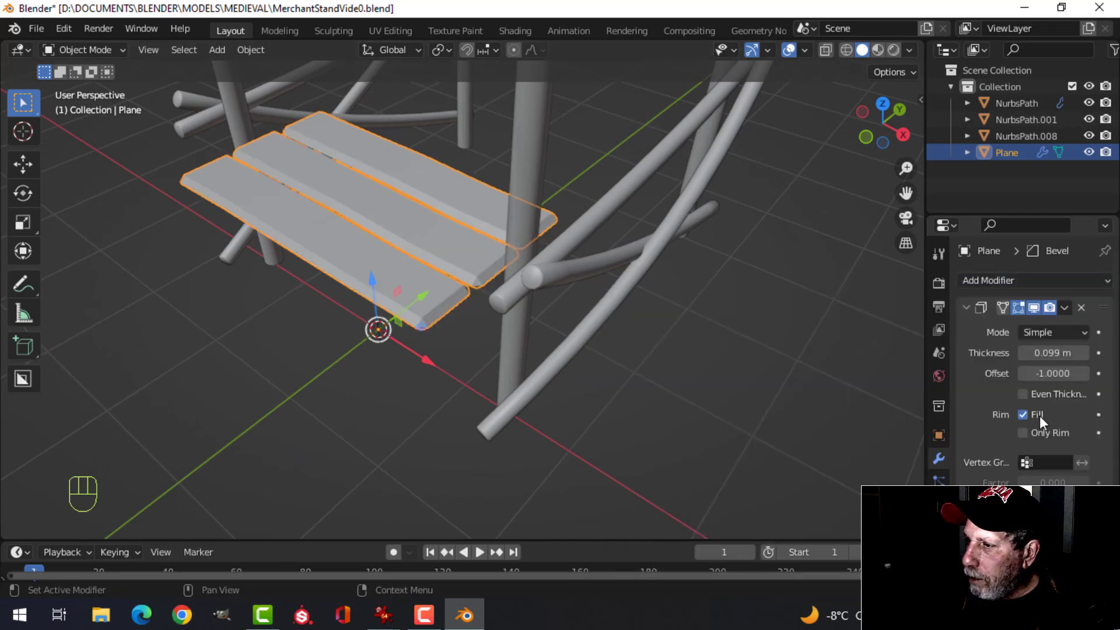
{"action": "left_click", "coordinate": [1051, 350]}
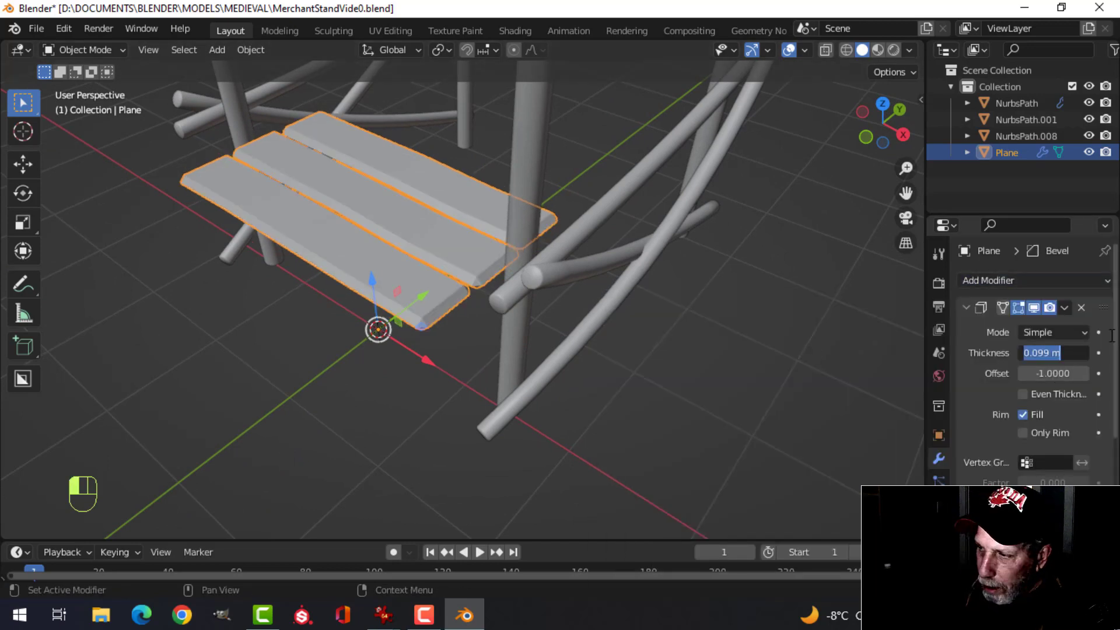
{"action": "type", "text": "0"}
{"action": "key", "text": "Return"}
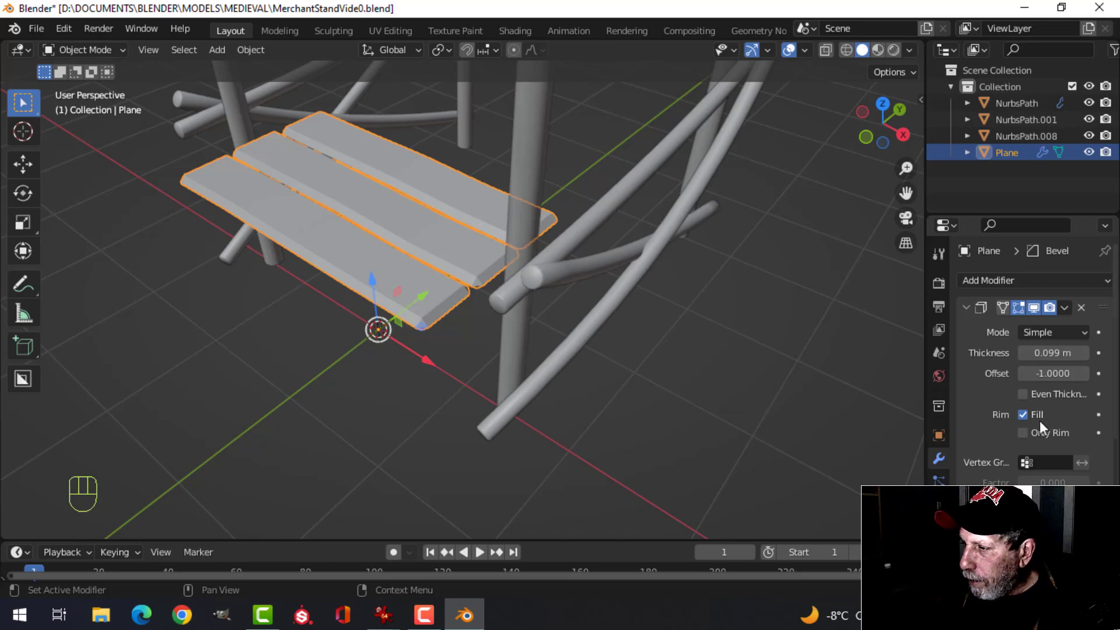
{"action": "scroll", "coordinate": [1038, 430], "scroll_direction": "down", "scroll_amount": 8}
{"action": "left_click", "coordinate": [1038, 433]}
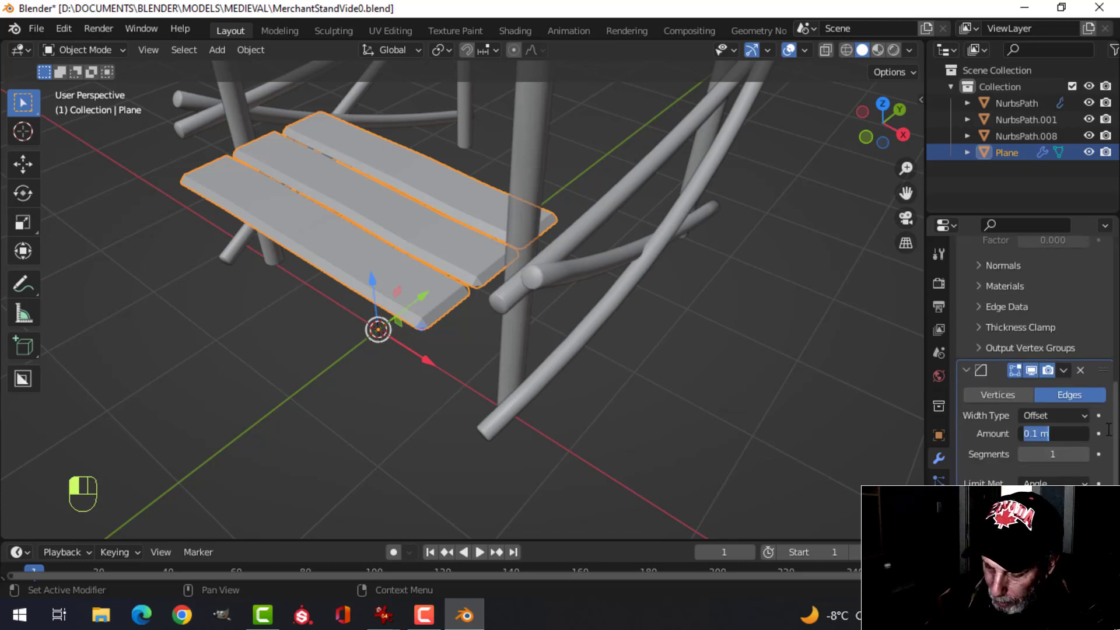
{"action": "key", "text": "Return"}
{"action": "scroll", "coordinate": [776, 419], "scroll_direction": "up", "scroll_amount": 4}
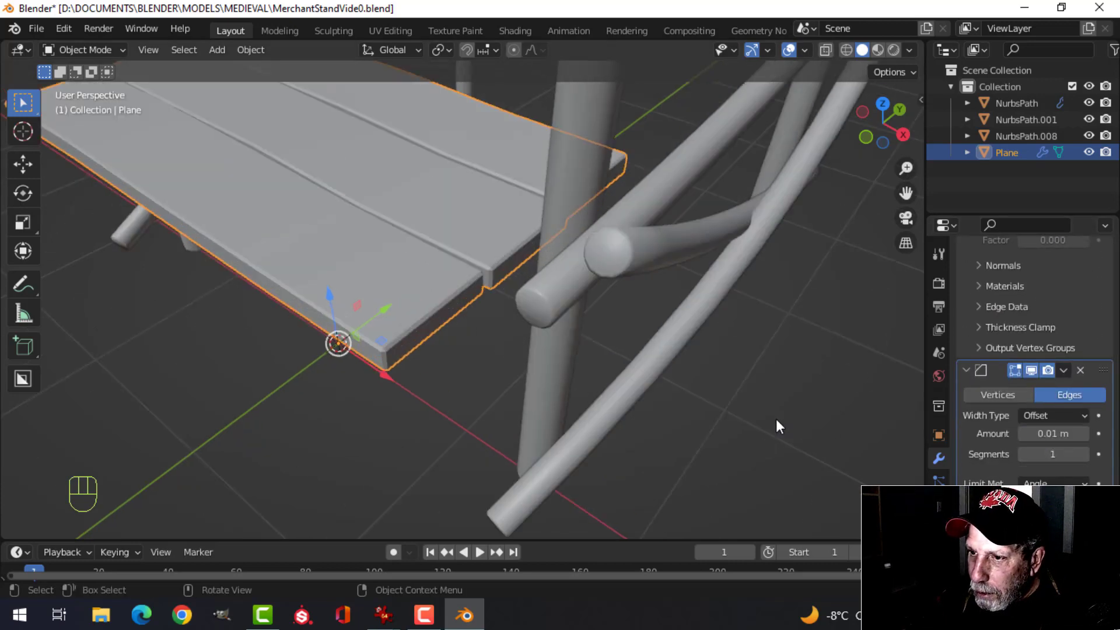
{"action": "middle_click_drag", "start_coordinate": [775, 394], "coordinate": [778, 386]}
{"action": "left_click_drag", "start_coordinate": [1058, 433], "coordinate": [1051, 433], "text": "shift"}
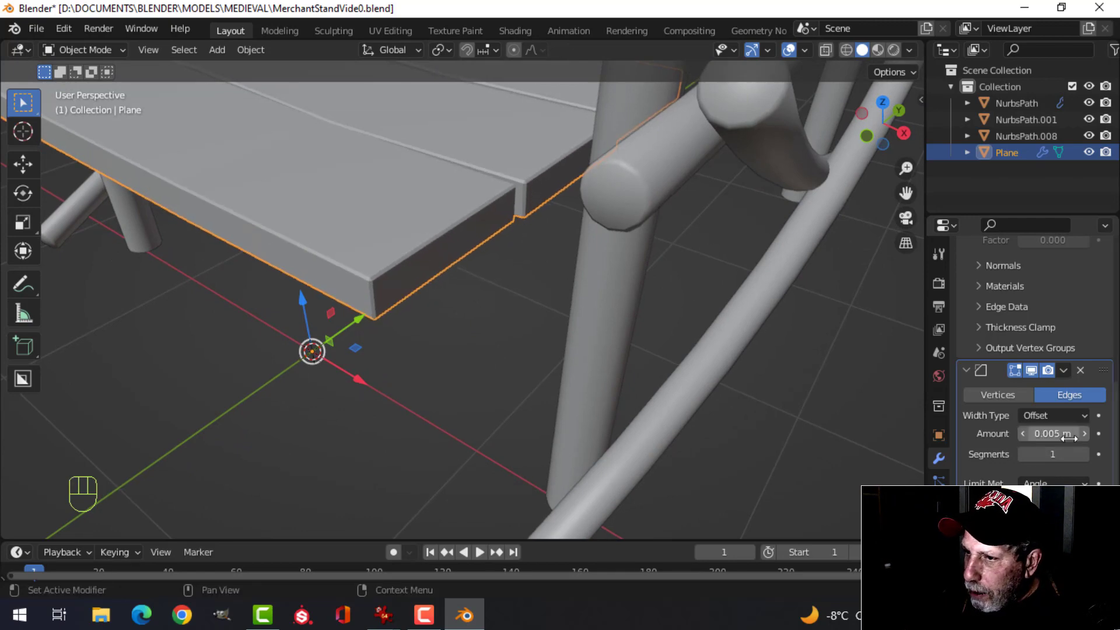
Reselect the tabletop planks and apply their Solidify and Bevel modifiers.
{"action": "scroll", "coordinate": [490, 286], "scroll_direction": "down", "scroll_amount": 3}
{"action": "middle_click_drag", "start_coordinate": [490, 286], "coordinate": [406, 197]}
{"action": "scroll", "coordinate": [449, 247], "scroll_direction": "up", "scroll_amount": 2}
{"action": "middle_click_drag", "start_coordinate": [450, 249], "coordinate": [458, 233]}
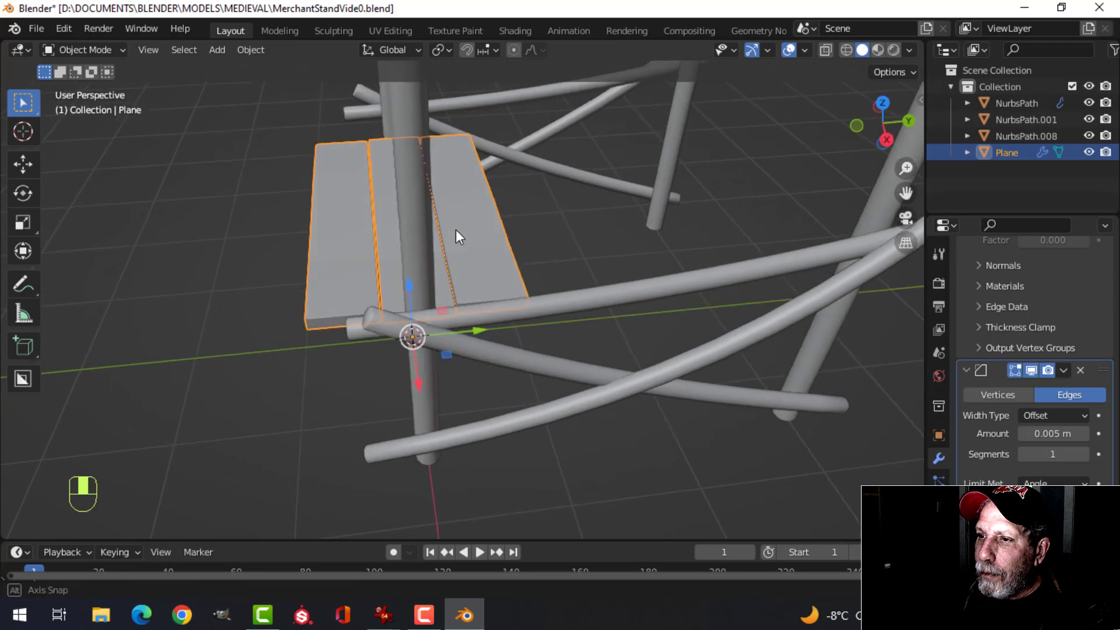
{"action": "key", "text": "alt+a"}
{"action": "middle_click_drag", "start_coordinate": [370, 252], "coordinate": [565, 222]}
{"action": "left_click", "coordinate": [408, 253]}
{"action": "scroll", "coordinate": [1007, 303], "scroll_direction": "up", "scroll_amount": 8}
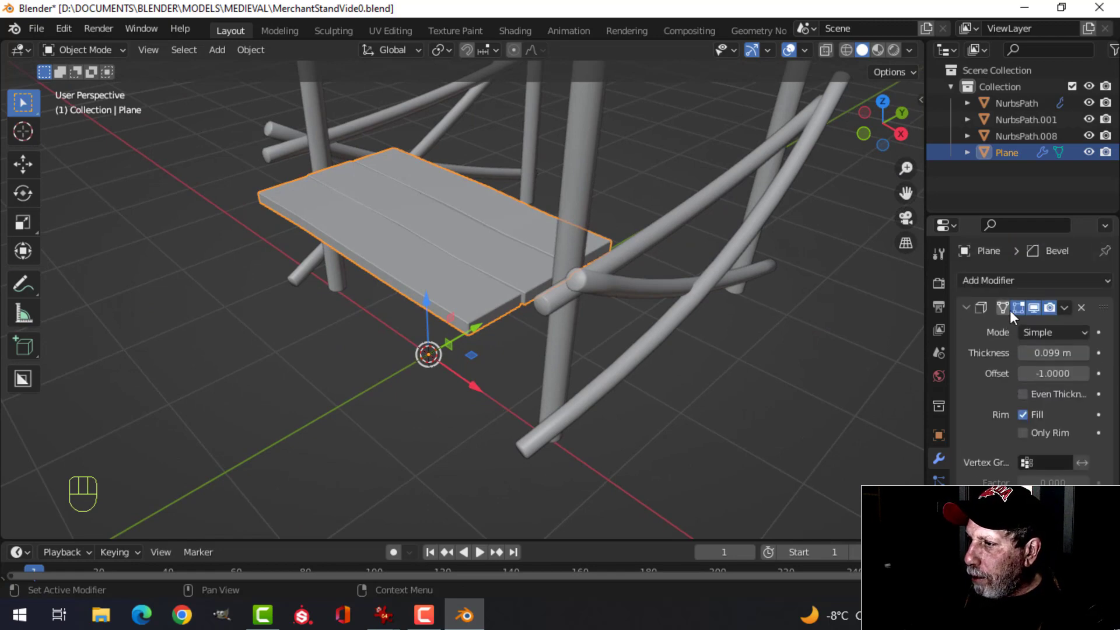
{"action": "key", "text": "ctrl+a"}
{"action": "key", "text": "ctrl+a"}
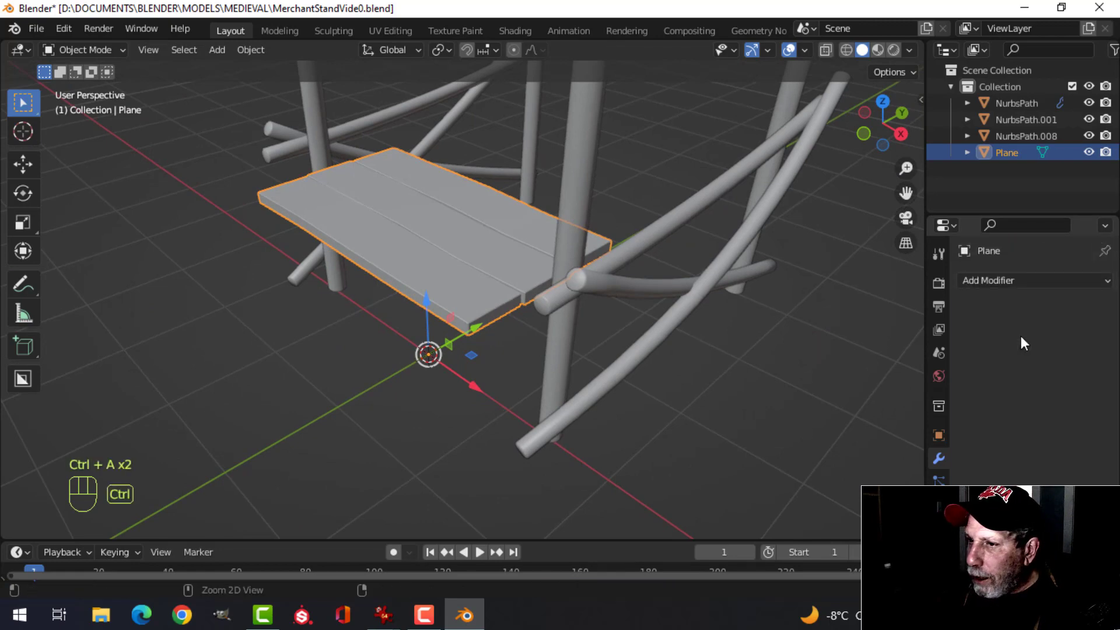
Scale the whole tabletop mesh down slightly along Y in Edit Mode, then deselect it in Object Mode.
{"action": "middle_click_drag", "start_coordinate": [553, 320], "coordinate": [566, 287]}
{"action": "key", "text": "Tab"}
{"action": "key", "text": "a"}
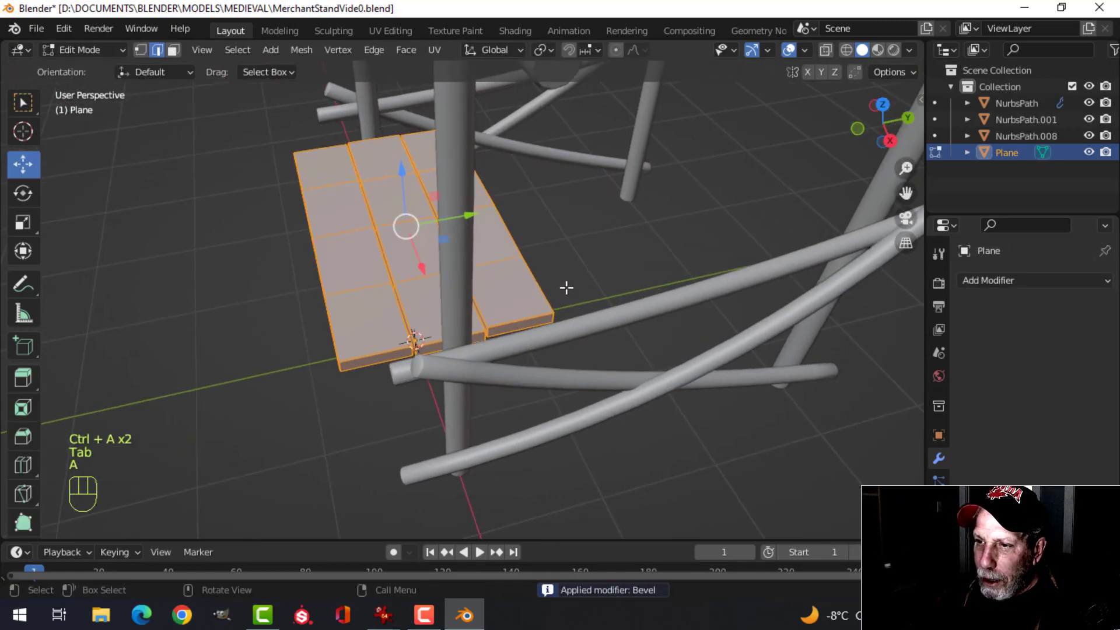
{"action": "key", "text": "s"}
{"action": "key", "text": "y"}
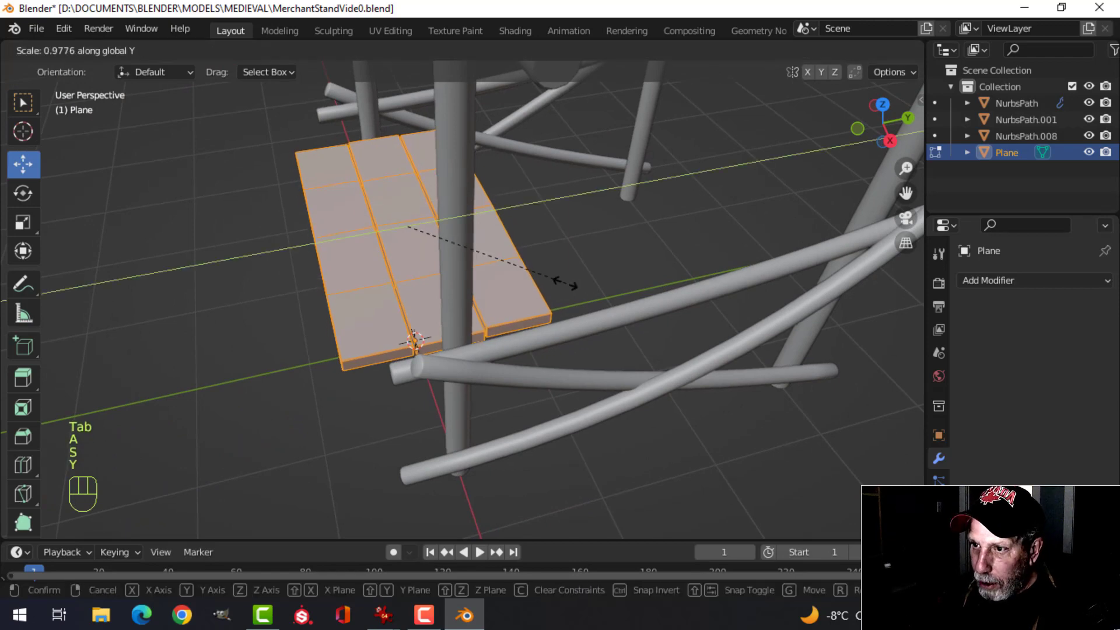
{"action": "left_click", "coordinate": [505, 289]}
{"action": "key", "text": "Tab"}
{"action": "mouse_move", "coordinate": [505, 288]}
{"action": "middle_mouse_down"}
{"action": "mouse_move", "coordinate": [408, 281]}
{"action": "mouse_move", "coordinate": [529, 223]}
{"action": "mouse_move", "coordinate": [495, 294]}
{"action": "mouse_move", "coordinate": [484, 198]}
{"action": "mouse_move", "coordinate": [465, 287]}
{"action": "mouse_move", "coordinate": [481, 301]}
{"action": "mouse_move", "coordinate": [482, 232]}
{"action": "mouse_move", "coordinate": [495, 325]}
{"action": "mouse_move", "coordinate": [493, 292]}
{"action": "middle_mouse_up"}
{"action": "key", "text": "alt+a"}
Add a mesh plane at the origin and narrow it along Y into a long strip in Edit Mode.
{"action": "scroll", "coordinate": [432, 285], "scroll_direction": "down", "scroll_amount": 4}
{"action": "scroll", "coordinate": [496, 301], "scroll_direction": "up", "scroll_amount": 3}
{"action": "key", "text": "shift+a"}
{"action": "mouse_move", "coordinate": [437, 262]}
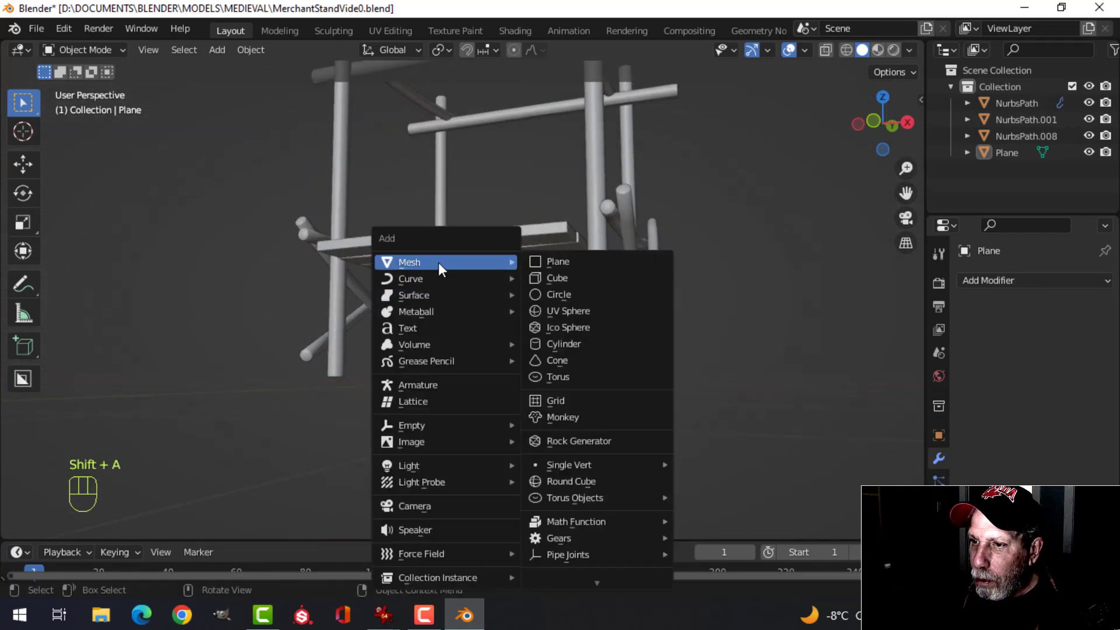
{"action": "left_click", "coordinate": [556, 267]}
{"action": "middle_click_drag", "start_coordinate": [493, 349], "coordinate": [492, 381]}
{"action": "key", "text": "Tab"}
{"action": "key", "text": "s"}
{"action": "key", "text": "y"}
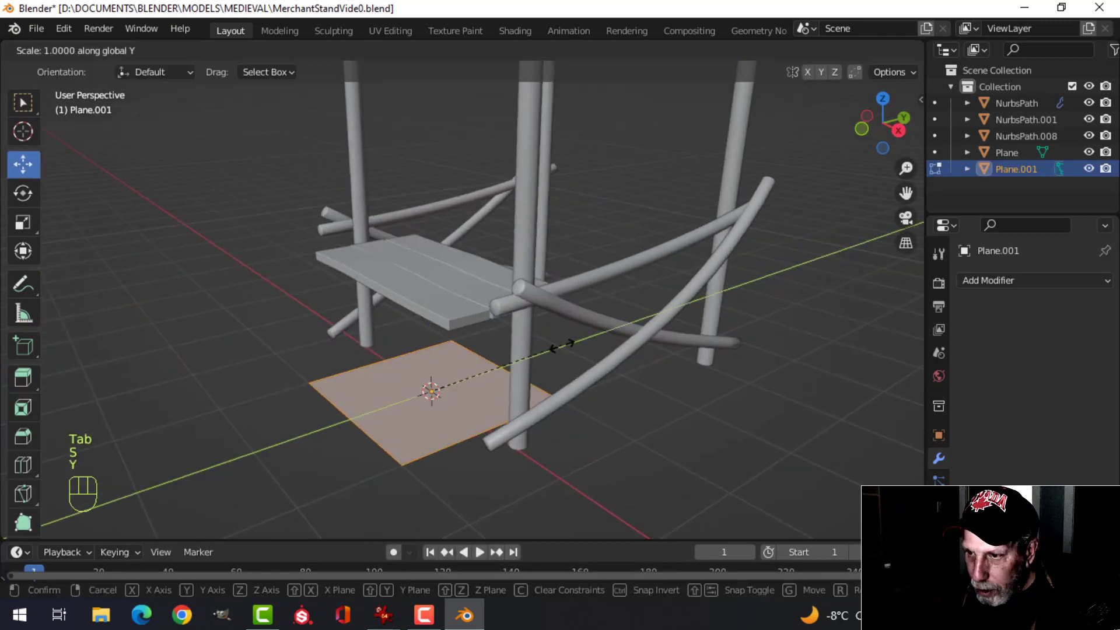
{"action": "left_click", "coordinate": [458, 384]}
Rotate the strip 90 degrees about the X axis so it stands upright.
{"action": "middle_click_drag", "start_coordinate": [486, 279], "coordinate": [483, 242], "text": "shift"}
{"action": "middle_click_drag", "start_coordinate": [520, 285], "coordinate": [508, 292]}
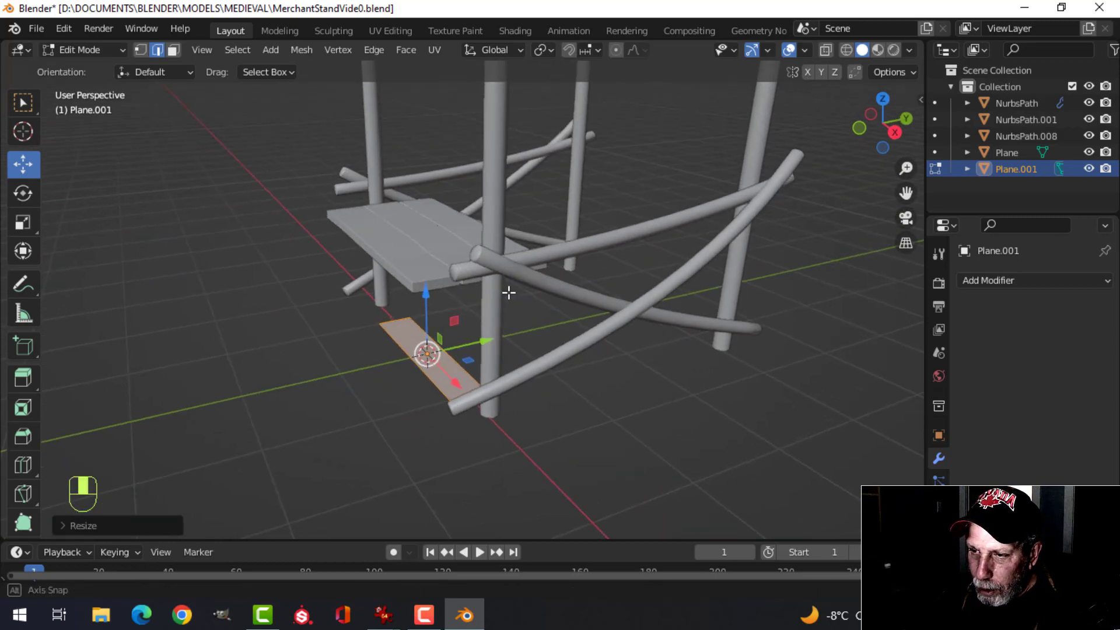
{"action": "key", "text": "r"}
{"action": "key", "text": "x"}
{"action": "key", "text": "9"}
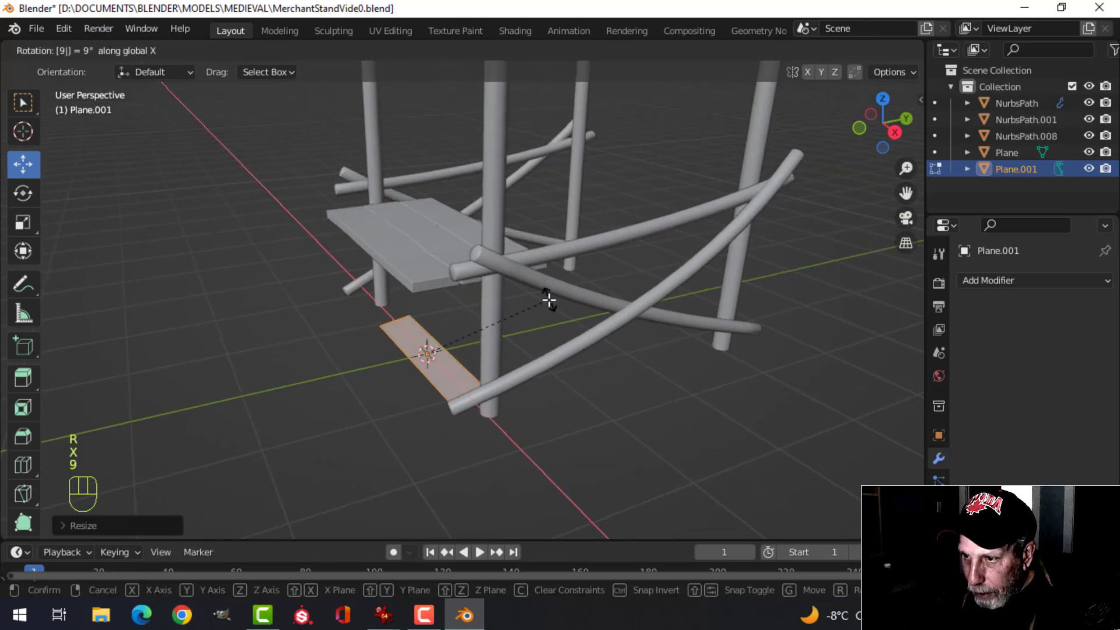
{"action": "key", "text": "0"}
{"action": "key", "text": "Return"}
Raise the upright strip to just beneath the tabletop in front view and scale it along X by about 1.18.
{"action": "key", "text": "KP_1"}
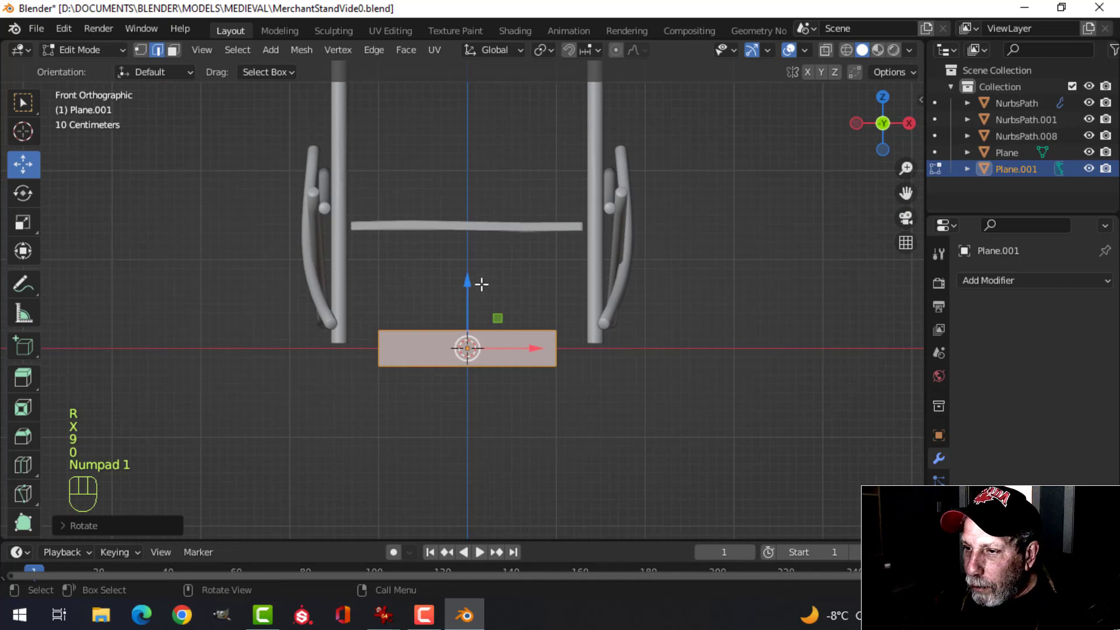
{"action": "left_click_drag", "start_coordinate": [481, 284], "coordinate": [469, 182]}
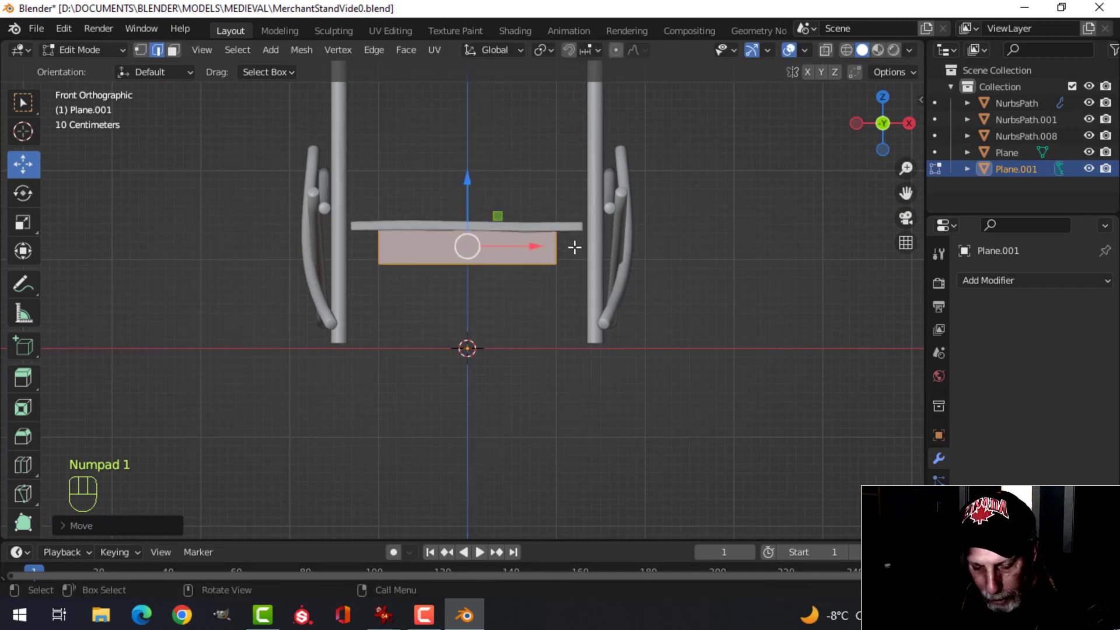
{"action": "key", "text": "s"}
{"action": "key", "text": "x"}
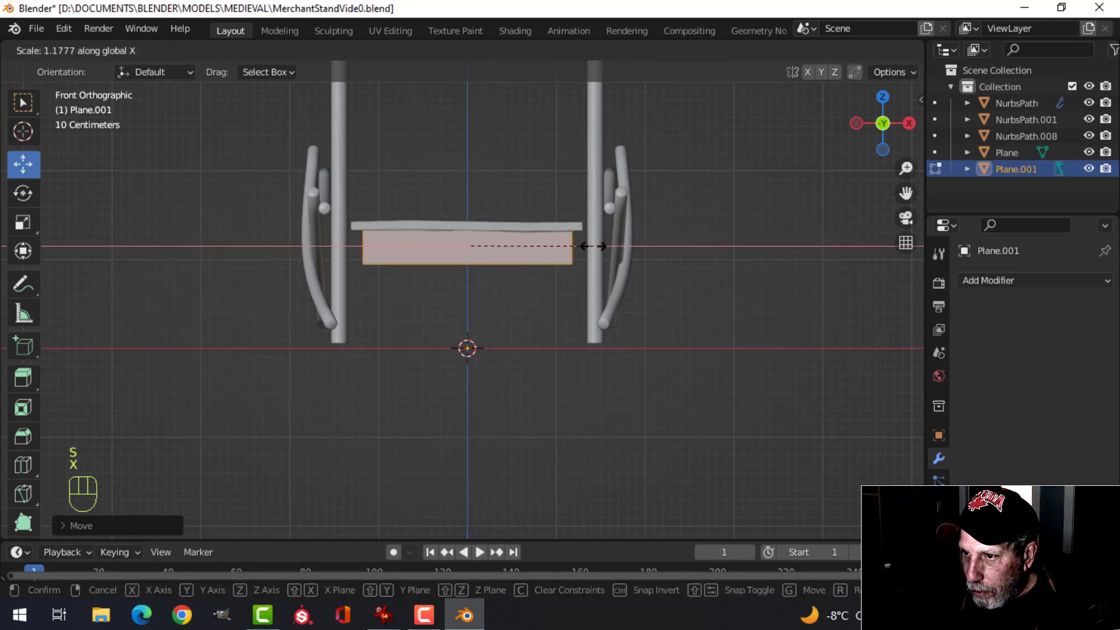
{"action": "left_click", "coordinate": [593, 246]}
Move the strip along Y toward the tabletop's front edge, extrude it to give it thickness, and reposition it.
{"action": "middle_click_drag", "start_coordinate": [594, 245], "coordinate": [486, 257]}
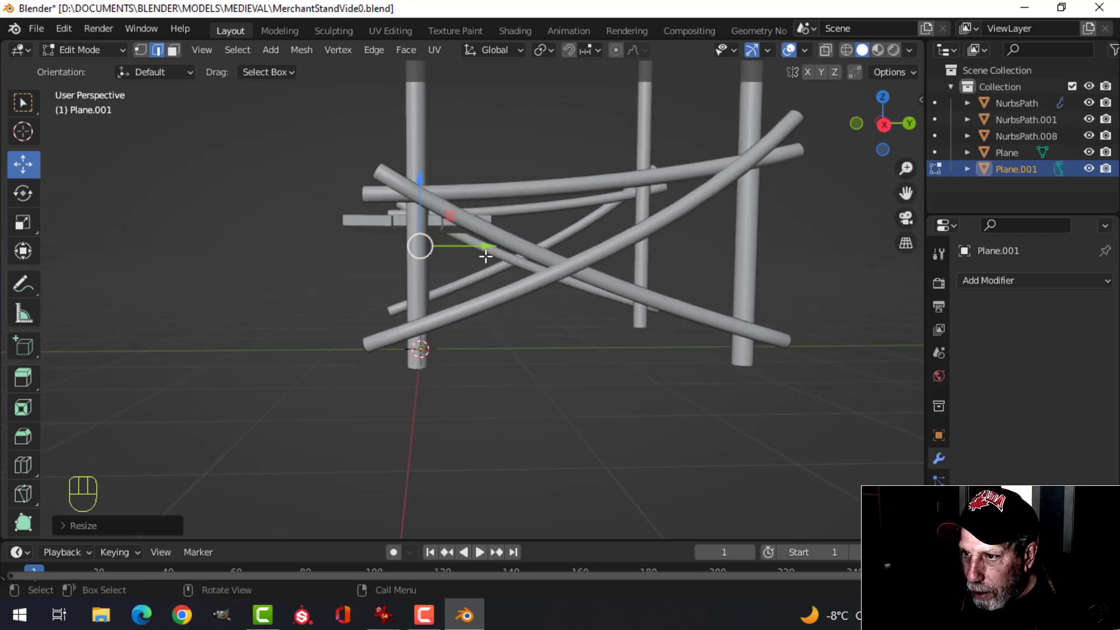
{"action": "left_click_drag", "start_coordinate": [486, 257], "coordinate": [433, 255]}
{"action": "mouse_move", "coordinate": [434, 255]}
{"action": "middle_mouse_down"}
{"action": "mouse_move", "coordinate": [440, 245]}
{"action": "mouse_move", "coordinate": [446, 270]}
{"action": "mouse_move", "coordinate": [479, 293]}
{"action": "mouse_move", "coordinate": [489, 260]}
{"action": "mouse_move", "coordinate": [440, 244]}
{"action": "middle_mouse_up"}
{"action": "key", "text": "e"}
{"action": "left_click", "coordinate": [440, 262]}
{"action": "left_click_drag", "start_coordinate": [440, 245], "coordinate": [408, 271]}
{"action": "middle_click_drag", "start_coordinate": [408, 271], "coordinate": [472, 224]}
{"action": "middle_click_drag", "start_coordinate": [421, 180], "coordinate": [501, 344]}
Delete the top face of the front board.
{"action": "key", "text": "alt+a"}
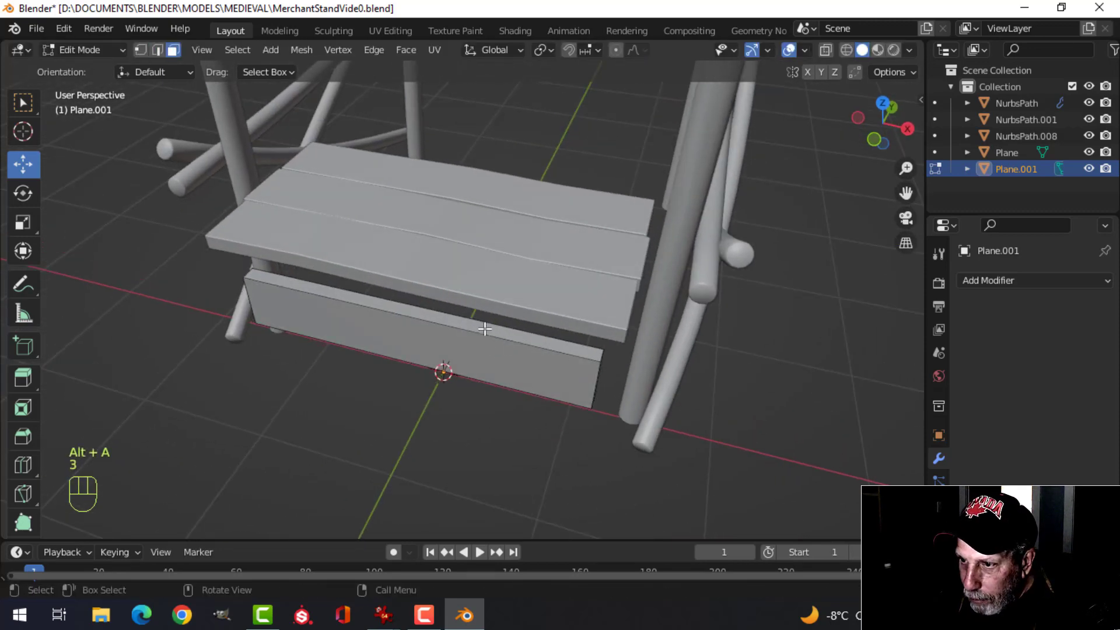
{"action": "left_click", "coordinate": [485, 328]}
{"action": "key", "text": "x"}
{"action": "left_click", "coordinate": [455, 367]}
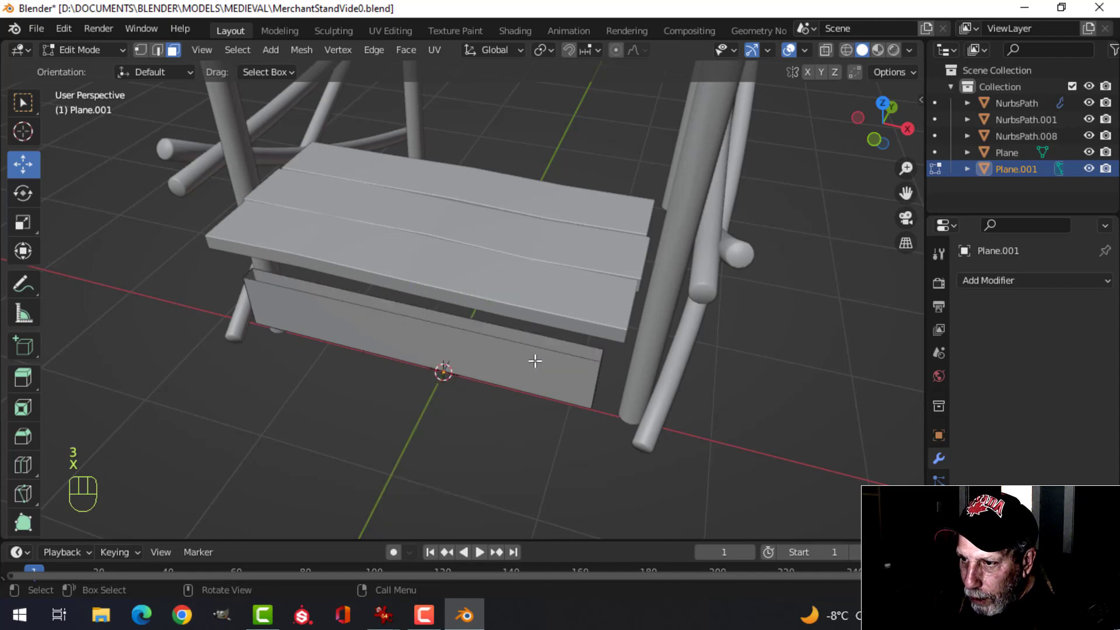
Select the whole front board, move it up against the tabletop's underside, and leave Edit Mode.
{"action": "middle_click_drag", "start_coordinate": [533, 358], "coordinate": [524, 308]}
{"action": "key", "text": "a"}
{"action": "left_click_drag", "start_coordinate": [416, 215], "coordinate": [430, 167]}
{"action": "middle_click_drag", "start_coordinate": [430, 167], "coordinate": [520, 170]}
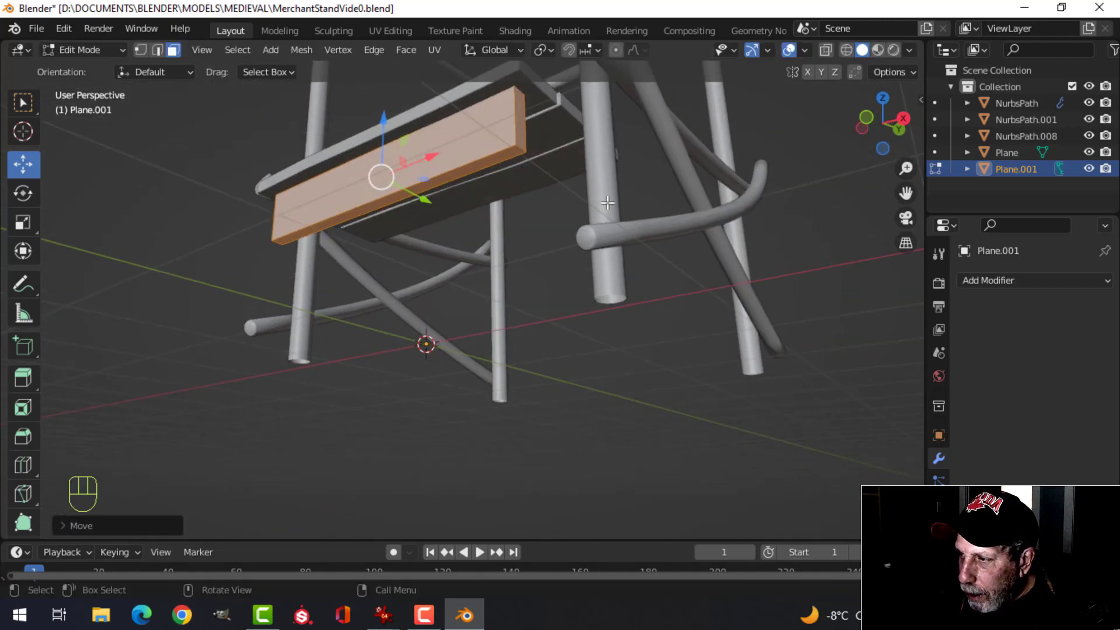
{"action": "key", "text": "Tab"}
Add a Bevel modifier to the front board, set its amount to 0.014 m, and deselect the board.
{"action": "middle_click_drag", "start_coordinate": [611, 223], "coordinate": [564, 265]}
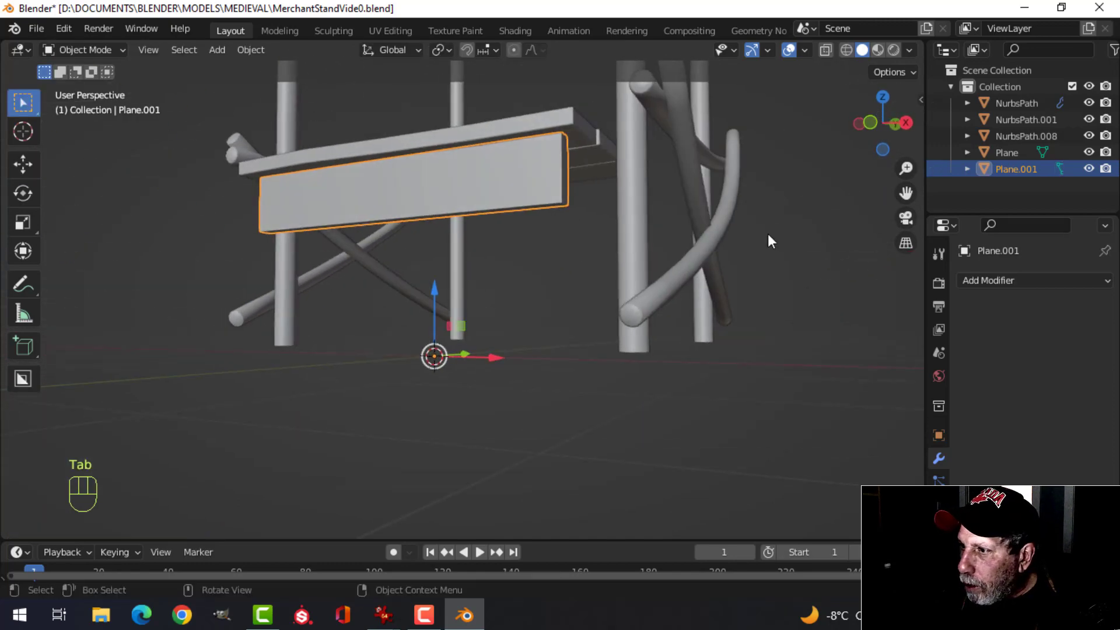
{"action": "left_click", "coordinate": [979, 282]}
{"action": "left_click", "coordinate": [808, 345]}
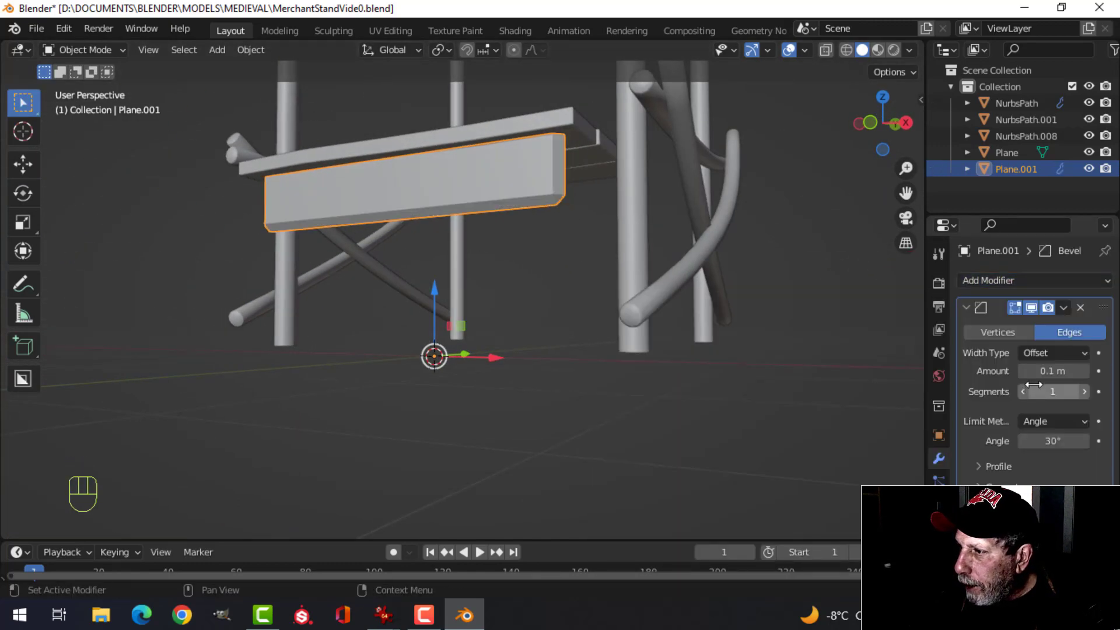
{"action": "left_click_drag", "start_coordinate": [1059, 374], "coordinate": [1050, 375], "text": "shift"}
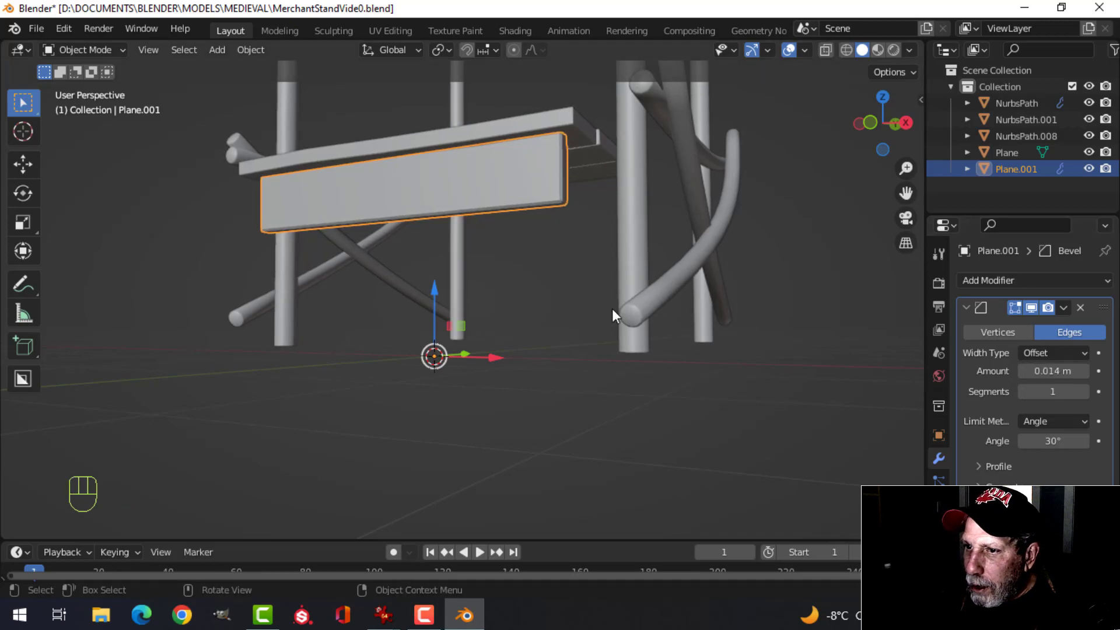
{"action": "key", "text": "alt+a"}
{"action": "middle_click_drag", "start_coordinate": [613, 312], "coordinate": [693, 144]}
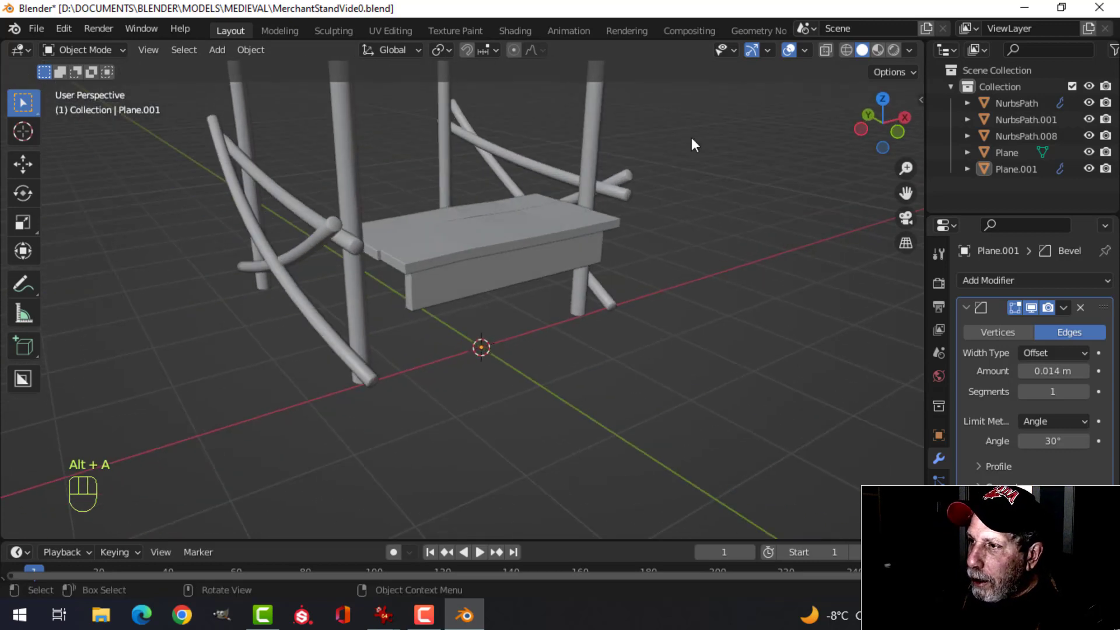
Recalculate the front board's normals to the outside, turning the Face Orientation overlay on for the check and off again.
{"action": "left_click", "coordinate": [805, 51]}
{"action": "left_click", "coordinate": [757, 349]}
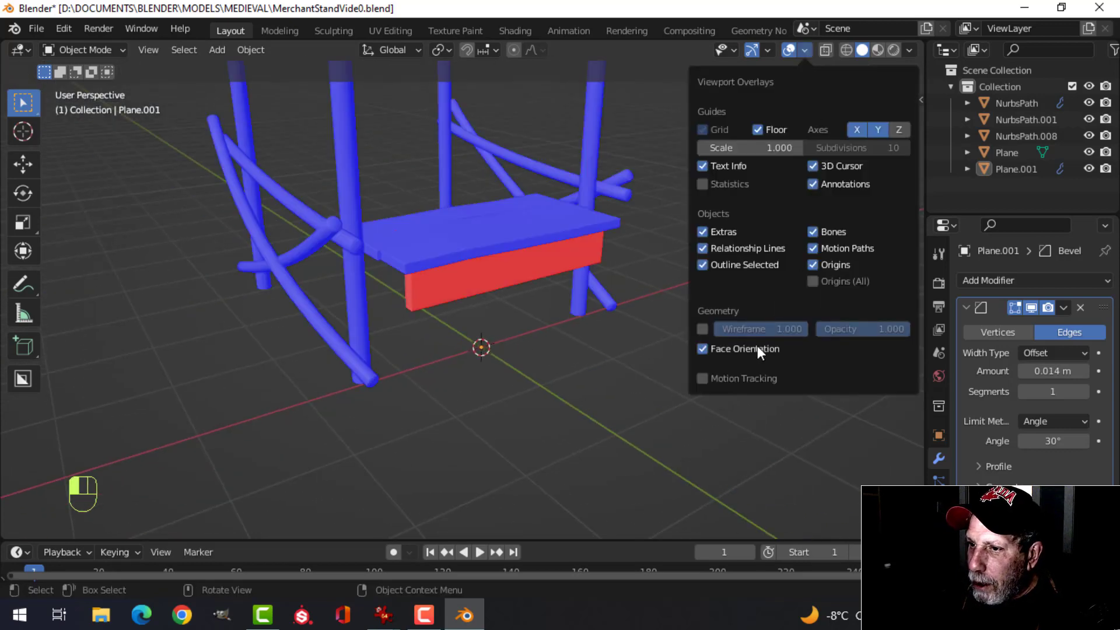
{"action": "key", "text": "Tab"}
{"action": "key", "text": "alt+n"}
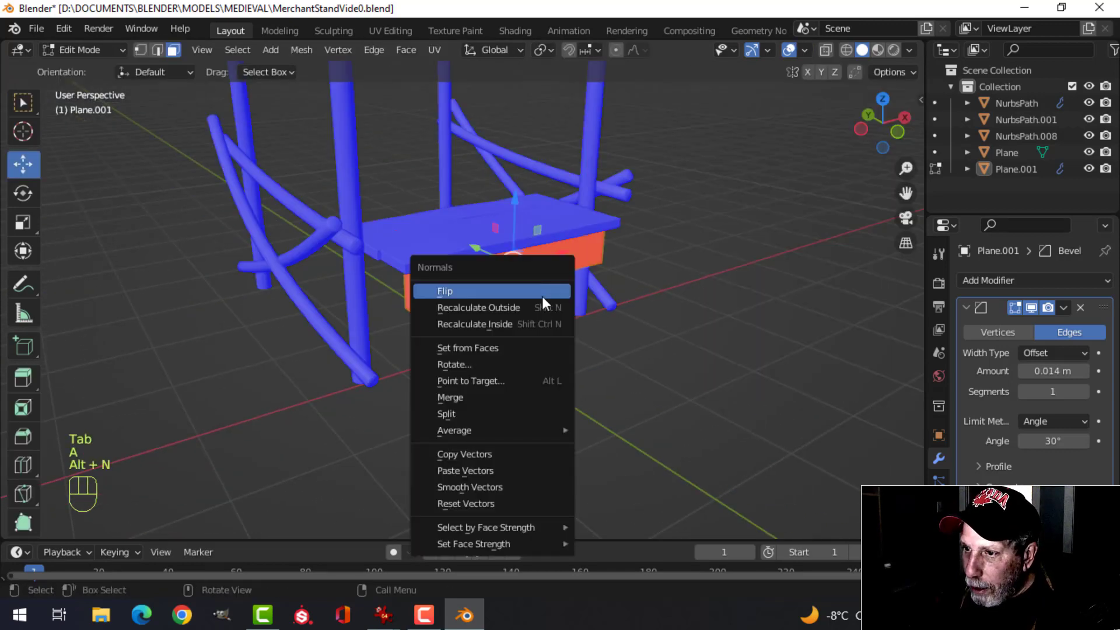
{"action": "left_click", "coordinate": [516, 307]}
{"action": "key", "text": "Tab"}
{"action": "key", "text": "alt+a"}
{"action": "middle_click_drag", "start_coordinate": [693, 277], "coordinate": [768, 104]}
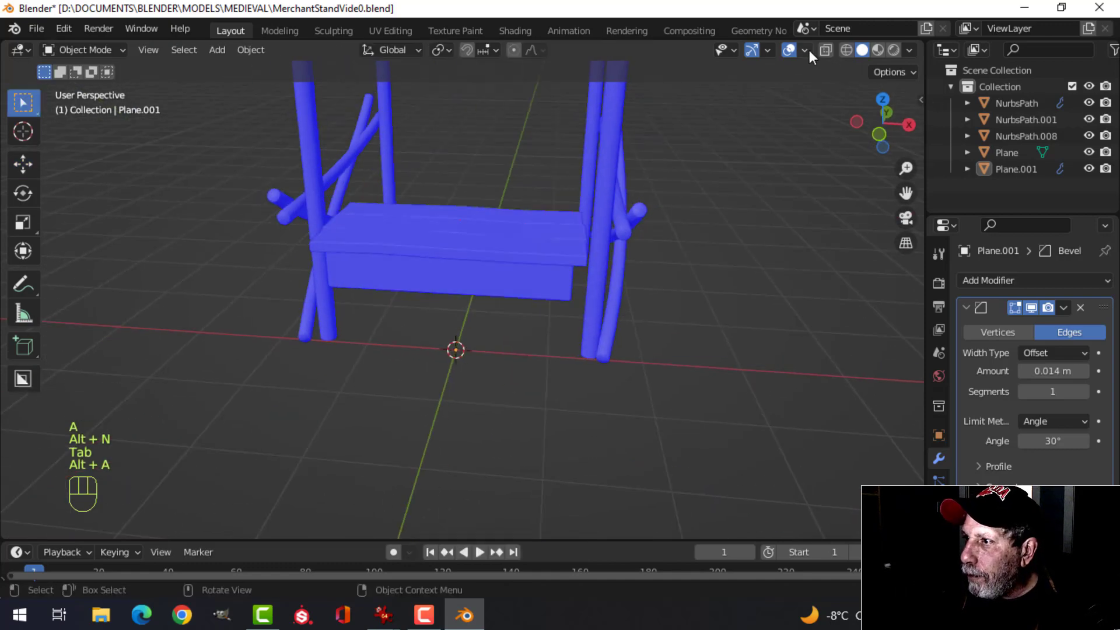
{"action": "left_click", "coordinate": [805, 50]}
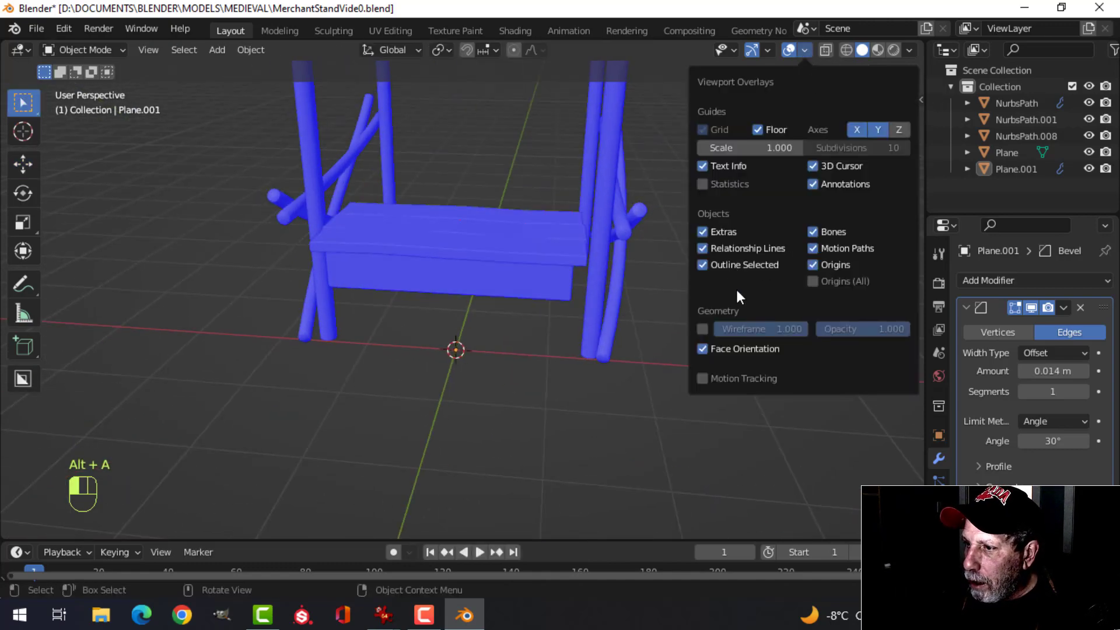
{"action": "left_click", "coordinate": [728, 357]}
Isolate the tabletop and the front board in local view, and select only the front board.
{"action": "middle_click_drag", "start_coordinate": [607, 295], "coordinate": [454, 258]}
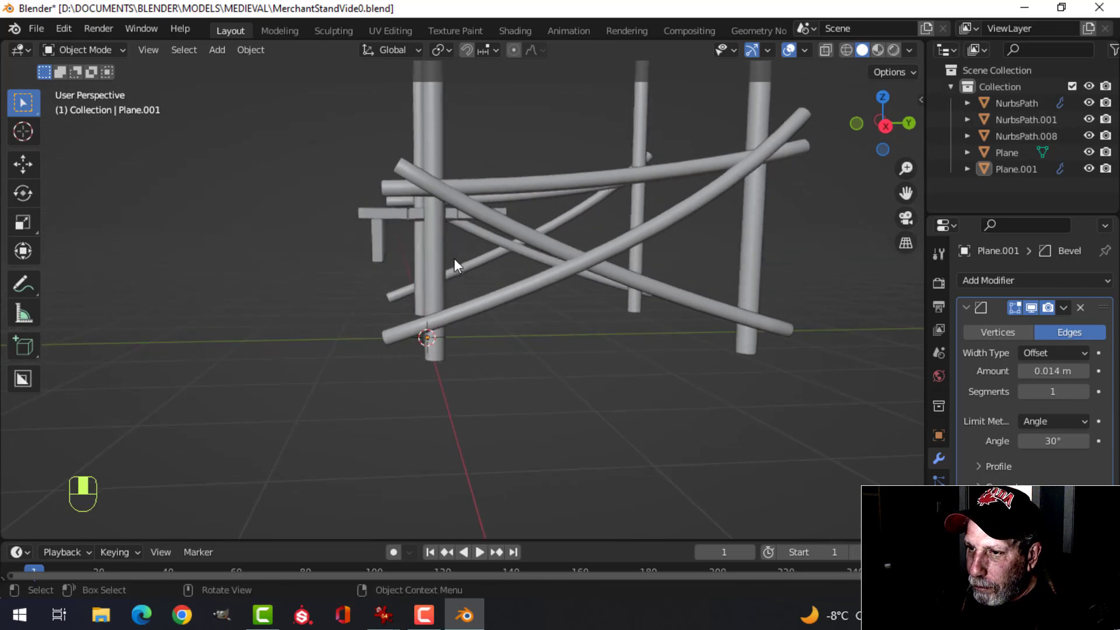
{"action": "left_click", "coordinate": [382, 240]}
{"action": "left_click", "coordinate": [483, 226], "text": "shift"}
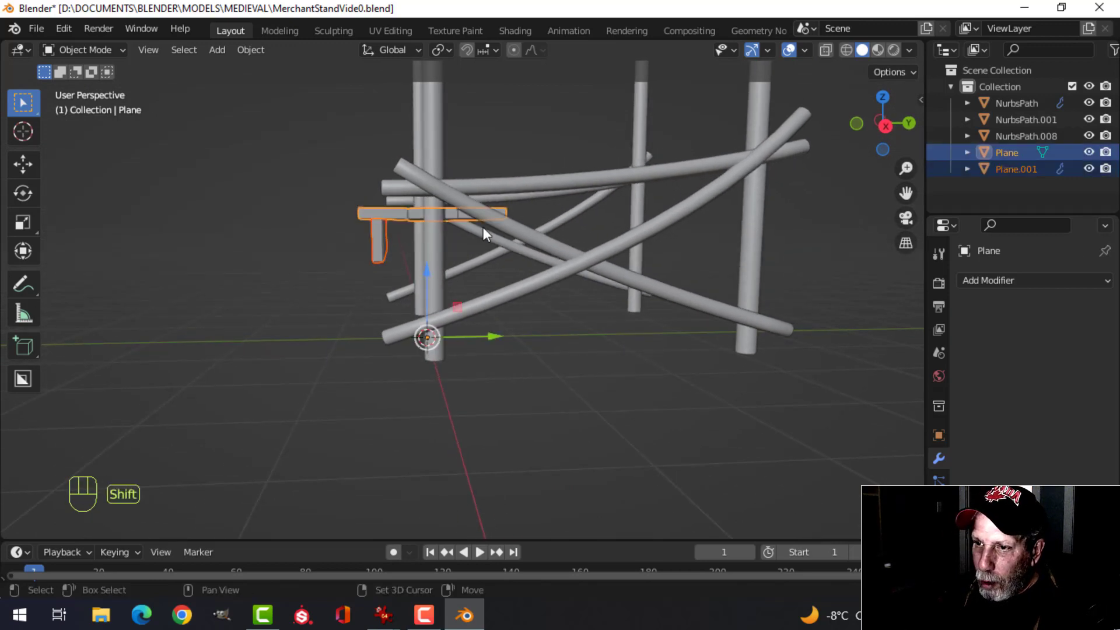
{"action": "key", "text": "KP_Divide"}
{"action": "left_click", "coordinate": [402, 332]}
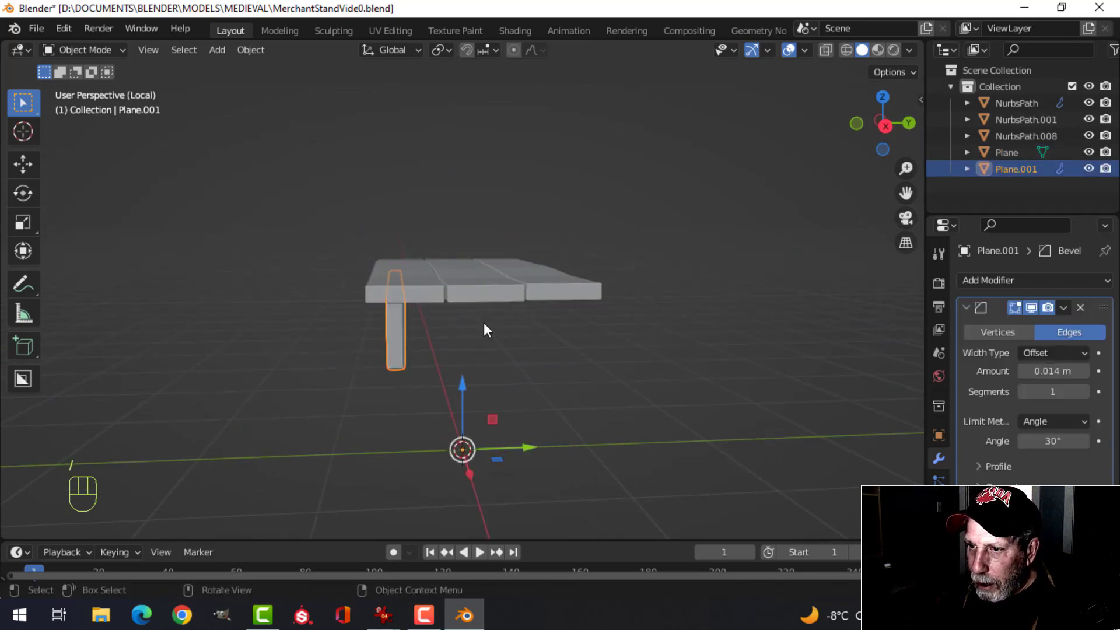
Duplicate the front board's geometry in the right view and place the copy under the tabletop's back edge.
{"action": "key", "text": "KP_3"}
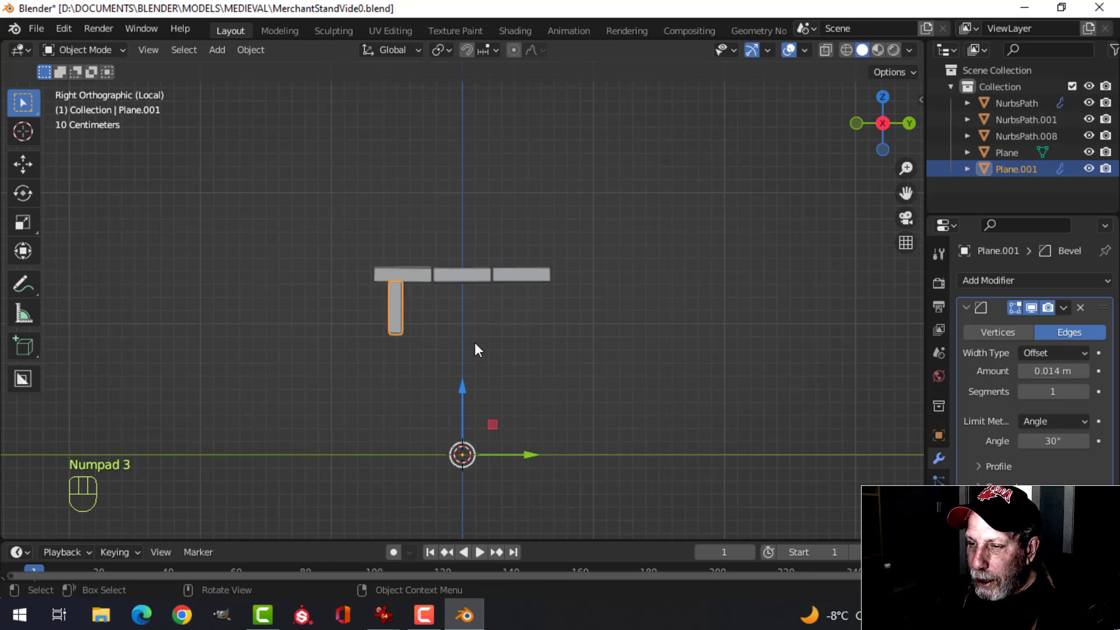
{"action": "key", "text": "Tab"}
{"action": "key", "text": "a"}
{"action": "key", "text": "shift+d"}
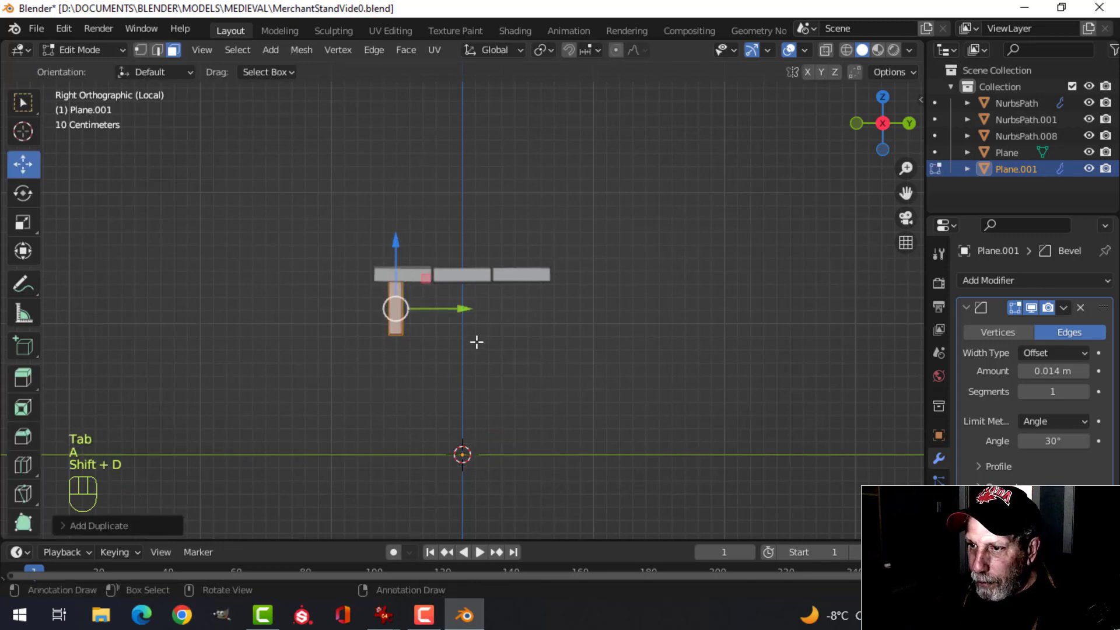
{"action": "left_click", "coordinate": [602, 322]}
Duplicate the back board and rotate the copy 90 degrees around Z to make a side board.
{"action": "middle_click_drag", "start_coordinate": [602, 322], "coordinate": [555, 322]}
{"action": "key", "text": "shift+d"}
{"action": "key", "text": "r"}
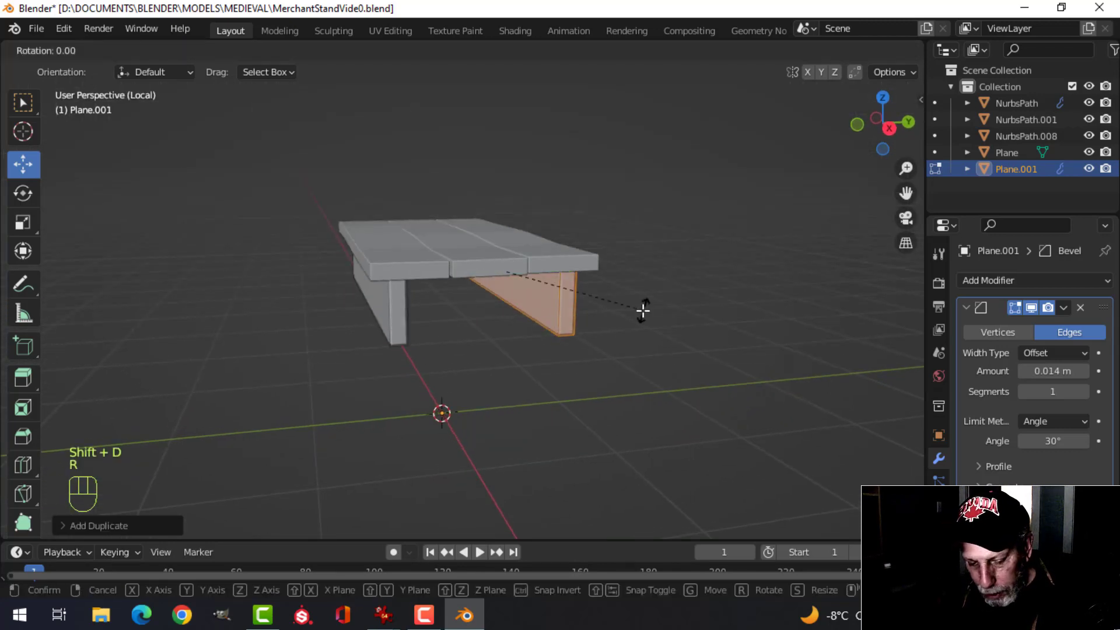
{"action": "key", "text": "z"}
{"action": "key", "text": "9"}
{"action": "key", "text": "0"}
{"action": "left_click", "coordinate": [460, 320]}
Move the rotated side board under the tabletop's end, with its front end against the front board.
{"action": "middle_click_drag", "start_coordinate": [460, 320], "coordinate": [569, 317]}
{"action": "left_click_drag", "start_coordinate": [537, 275], "coordinate": [661, 310]}
{"action": "middle_click_drag", "start_coordinate": [656, 312], "coordinate": [602, 324]}
{"action": "left_click_drag", "start_coordinate": [640, 312], "coordinate": [666, 295]}
{"action": "middle_click_drag", "start_coordinate": [666, 295], "coordinate": [694, 299]}
{"action": "left_click_drag", "start_coordinate": [694, 300], "coordinate": [683, 301]}
{"action": "middle_click_drag", "start_coordinate": [683, 302], "coordinate": [534, 325]}
Pull the side board's protruding end face in along Y to meet the back board, and delete that face.
{"action": "key", "text": "alt+a"}
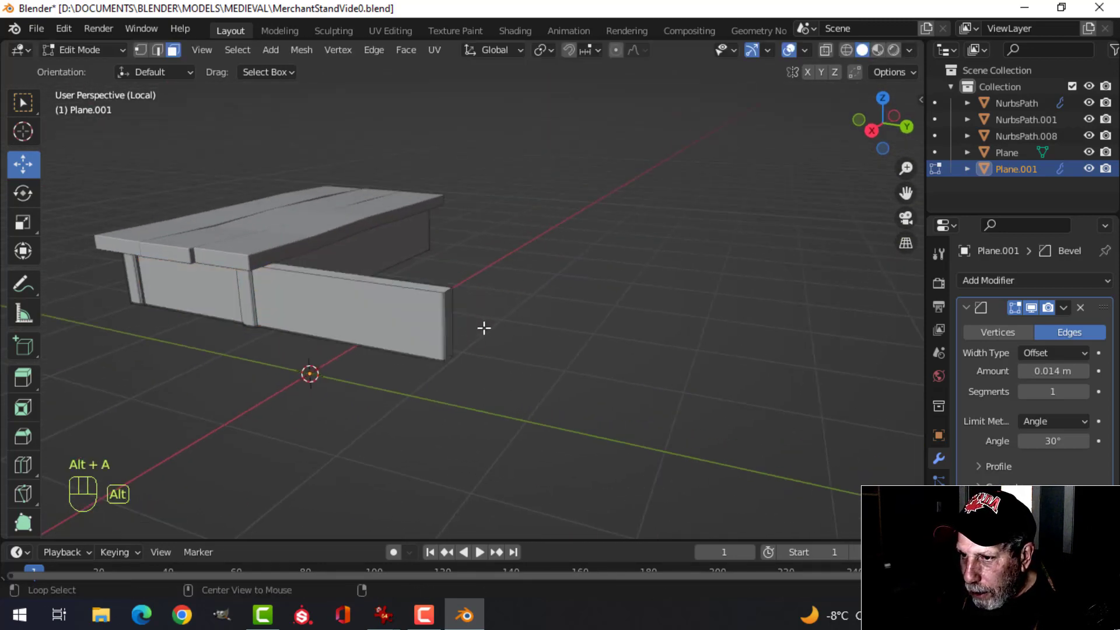
{"action": "left_click", "coordinate": [446, 316]}
{"action": "left_click_drag", "start_coordinate": [512, 333], "coordinate": [295, 320]}
{"action": "middle_click_drag", "start_coordinate": [295, 320], "coordinate": [390, 295]}
{"action": "key", "text": "KP_3"}
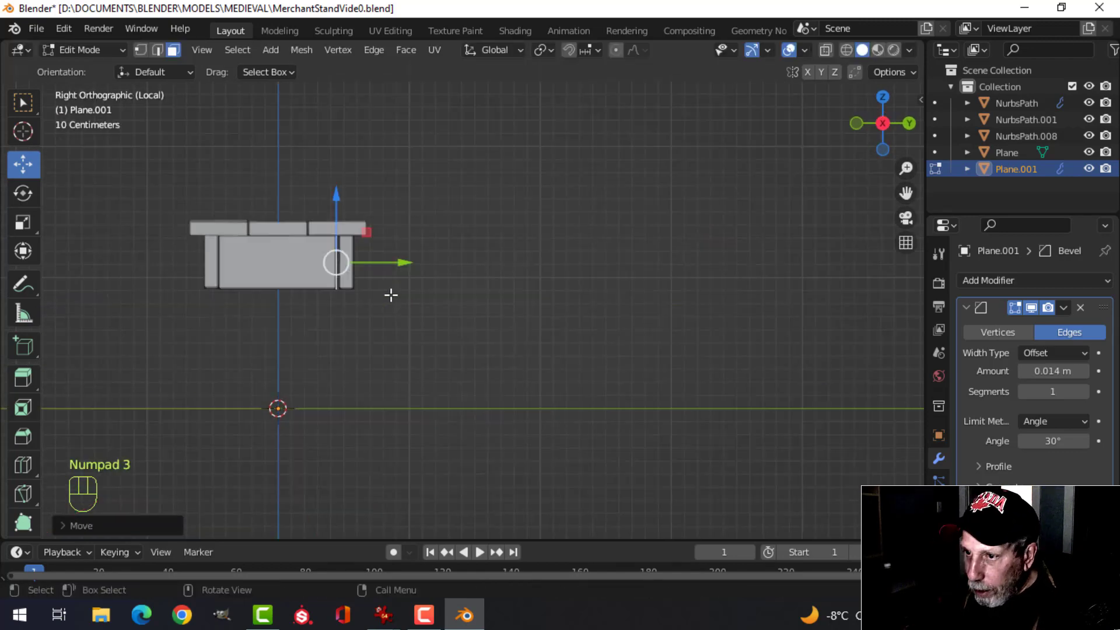
{"action": "scroll", "coordinate": [390, 284], "scroll_direction": "up", "scroll_amount": 3}
{"action": "middle_click_drag", "start_coordinate": [324, 257], "coordinate": [430, 297], "text": "shift"}
{"action": "left_click_drag", "start_coordinate": [418, 274], "coordinate": [423, 271]}
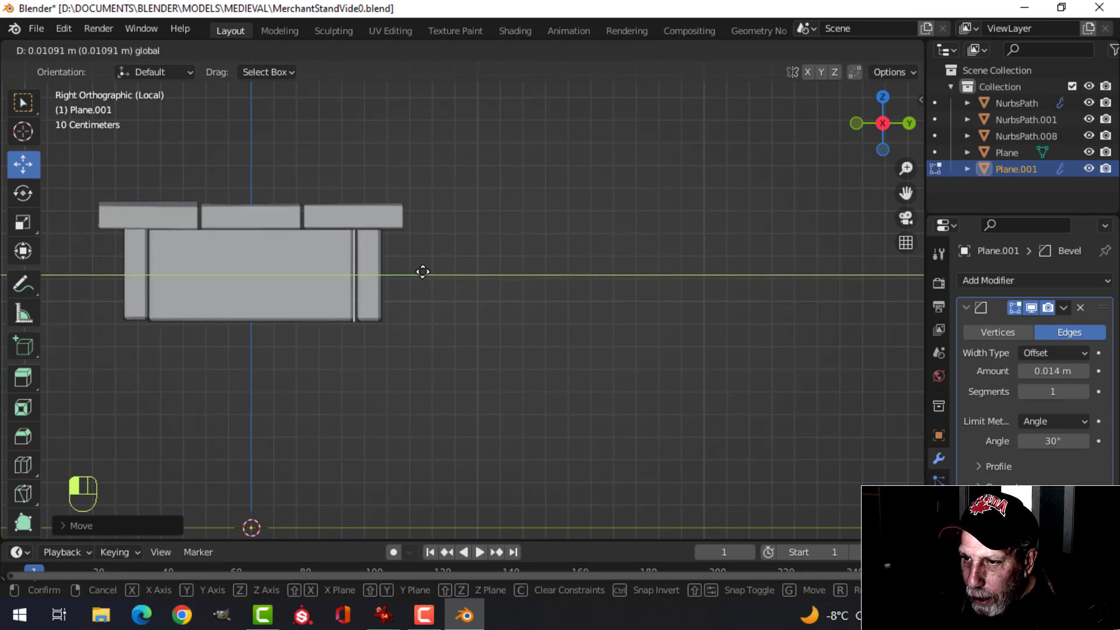
{"action": "left_click_drag", "start_coordinate": [425, 272], "coordinate": [425, 273]}
{"action": "key", "text": "x"}
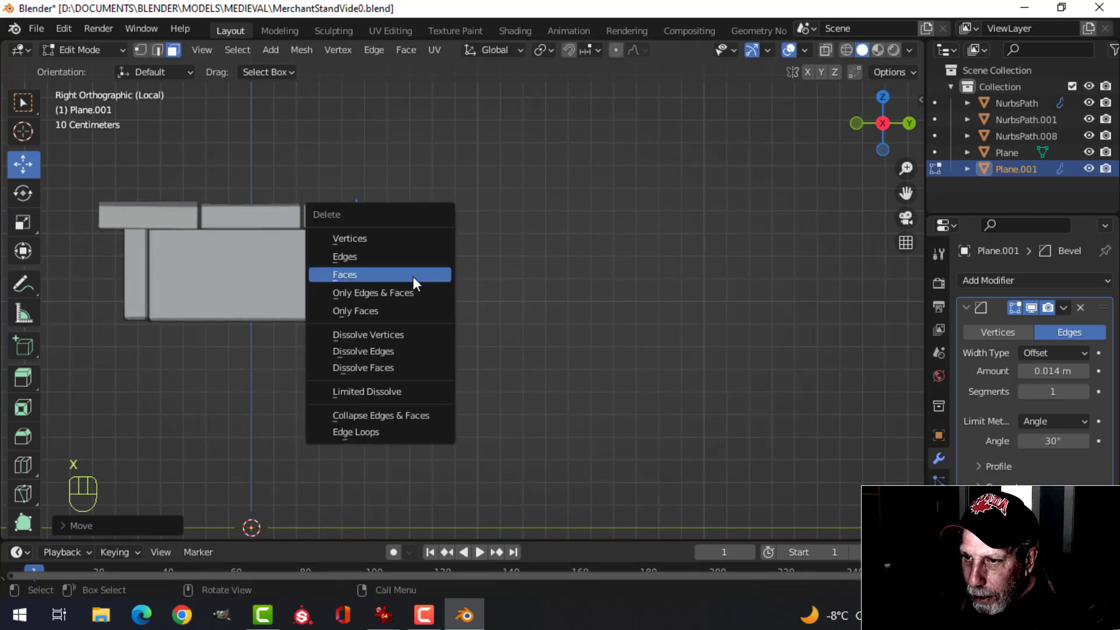
{"action": "left_click", "coordinate": [412, 282]}
Delete the side board's hidden end face behind the front board using wireframe shading, restore solid shading, and leave Edit Mode.
{"action": "middle_click_drag", "start_coordinate": [408, 286], "coordinate": [272, 295]}
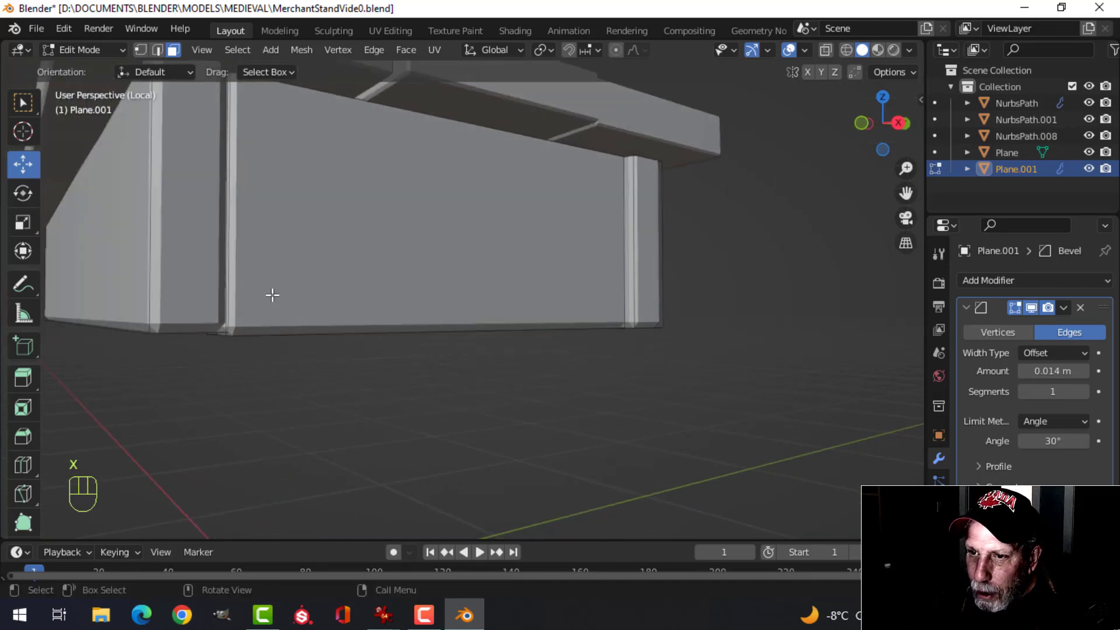
{"action": "left_click", "coordinate": [223, 227]}
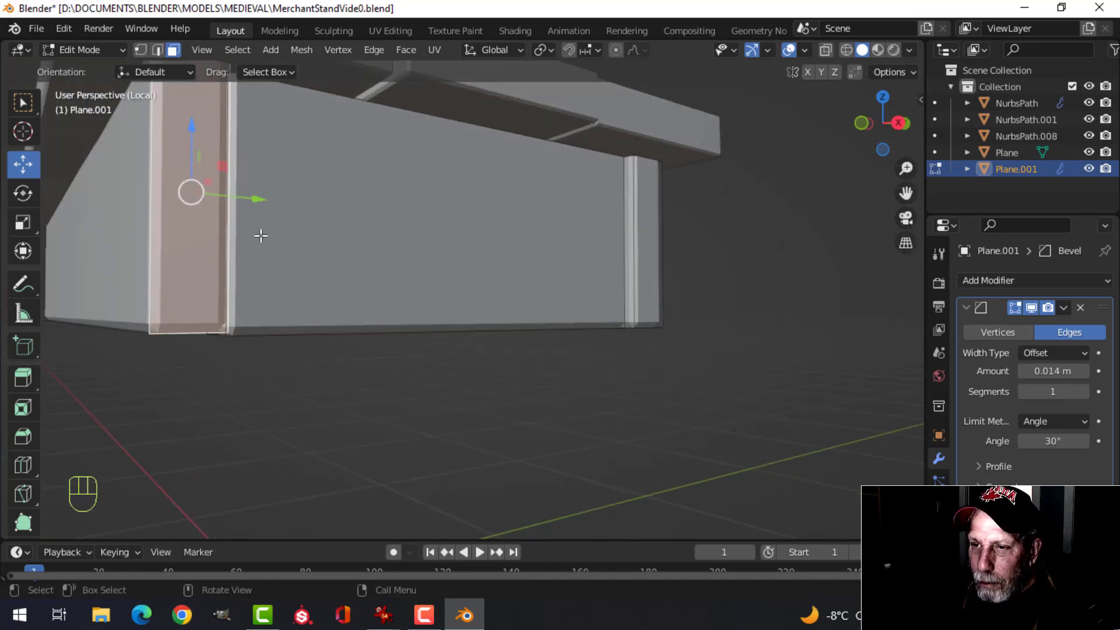
{"action": "key", "text": "Tab"}
{"action": "key", "text": "Tab"}
{"action": "middle_click_drag", "start_coordinate": [227, 245], "coordinate": [488, 267]}
{"action": "key", "text": "alt+a"}
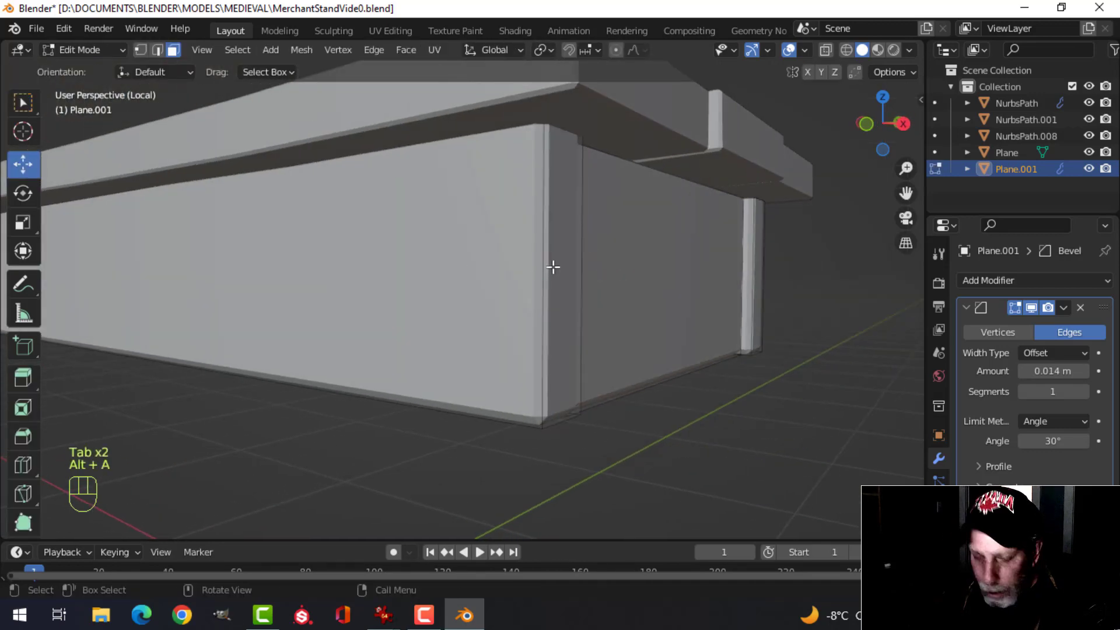
{"action": "key", "text": "z"}
{"action": "left_click", "coordinate": [499, 264]}
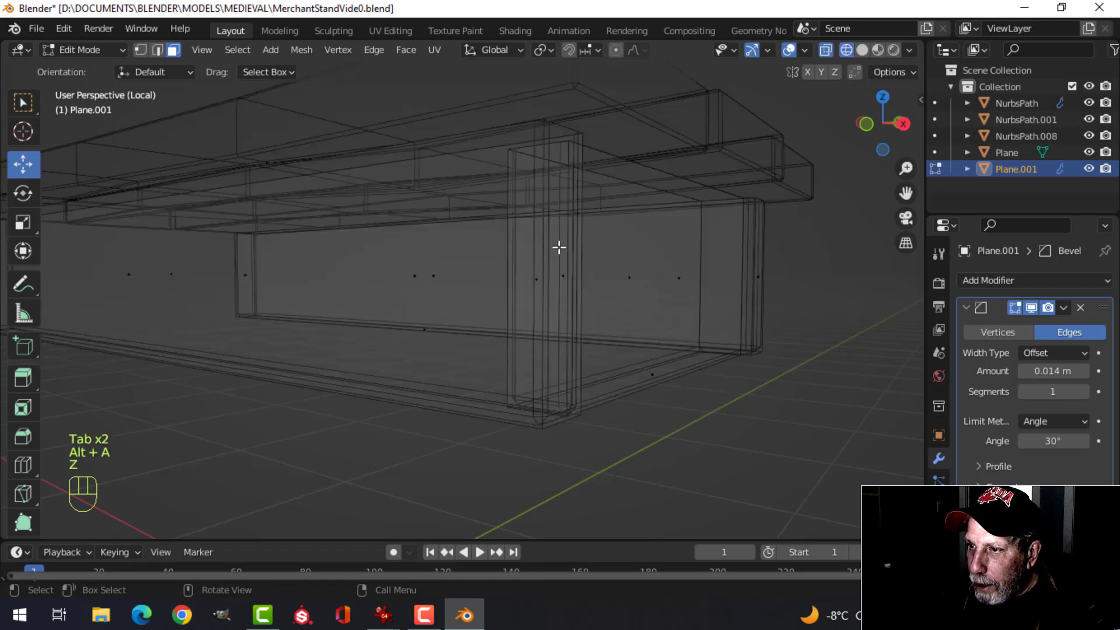
{"action": "left_click", "coordinate": [545, 277]}
{"action": "key", "text": "x"}
{"action": "left_click", "coordinate": [534, 278]}
{"action": "key", "text": "z"}
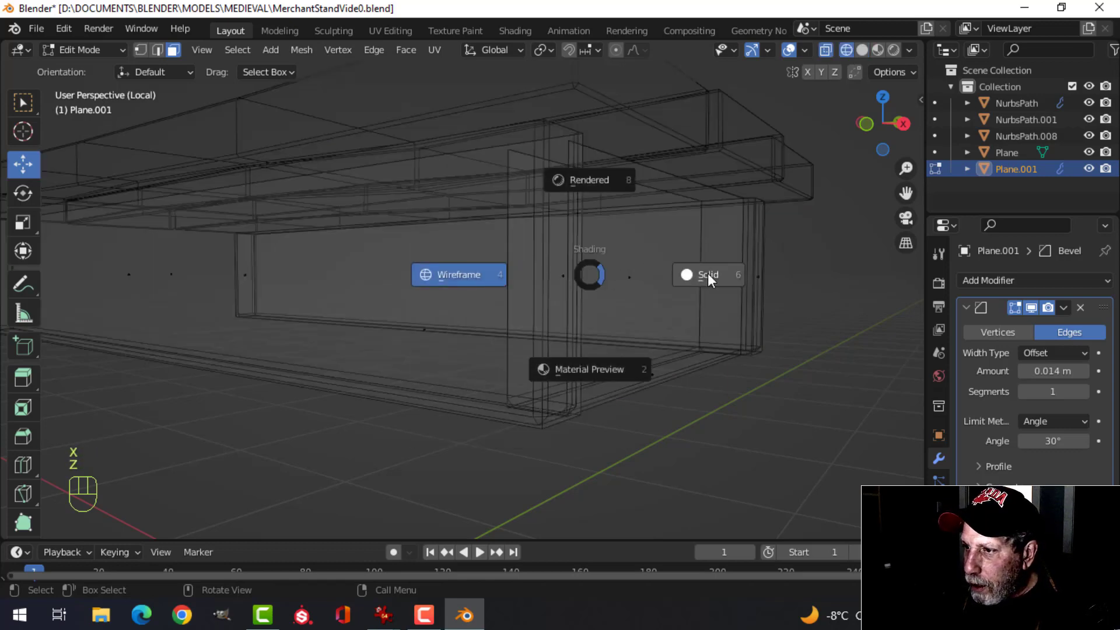
{"action": "left_click", "coordinate": [709, 280]}
{"action": "scroll", "coordinate": [601, 277], "scroll_direction": "down", "scroll_amount": 3}
{"action": "key", "text": "alt+a"}
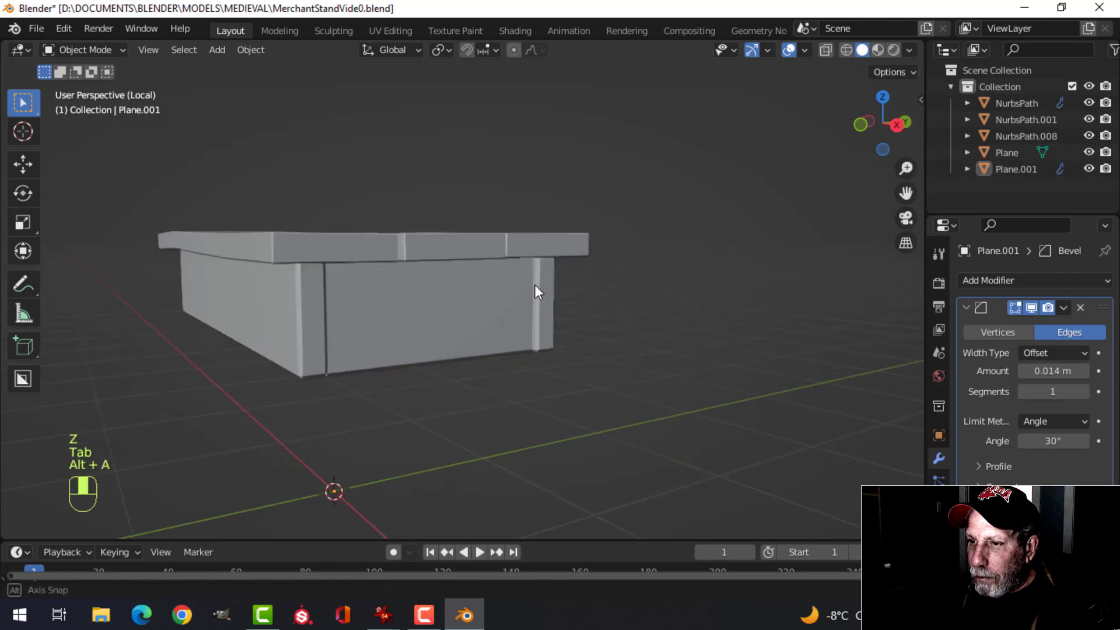
Select the whole side board in the bottom view and move it along X beyond the ends of the long boards.
{"action": "middle_click_drag", "start_coordinate": [532, 288], "coordinate": [247, 289]}
{"action": "left_click", "coordinate": [209, 282]}
{"action": "key", "text": "alt+a"}
{"action": "scroll", "coordinate": [341, 295], "scroll_direction": "down", "scroll_amount": 2}
{"action": "middle_click_drag", "start_coordinate": [341, 293], "coordinate": [545, 275]}
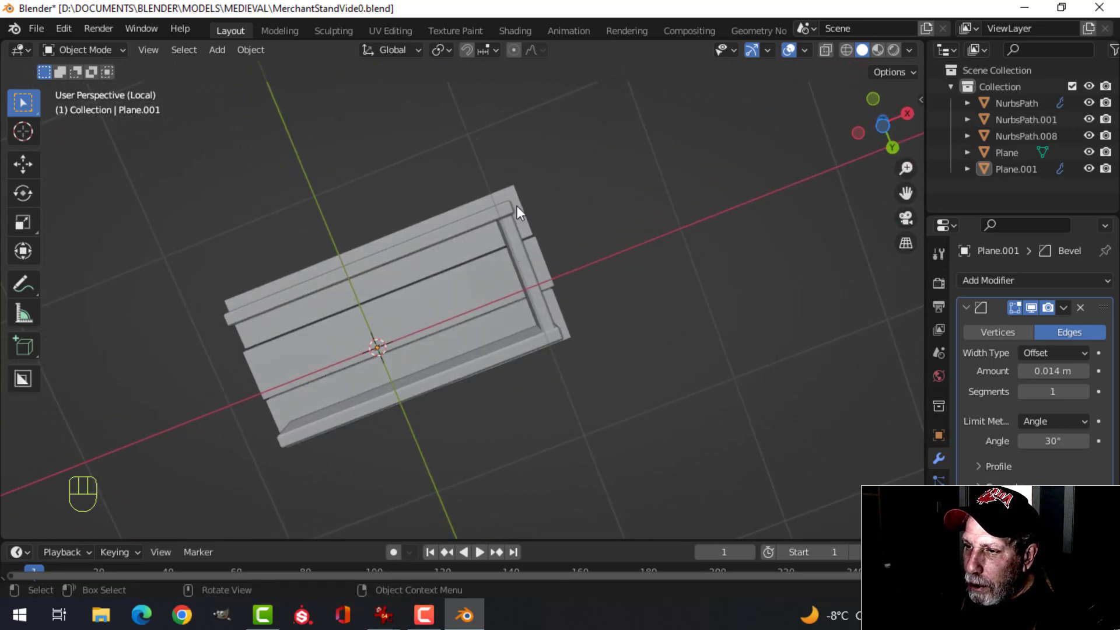
{"action": "left_click", "coordinate": [526, 241]}
{"action": "key", "text": "ctrl+KP_7"}
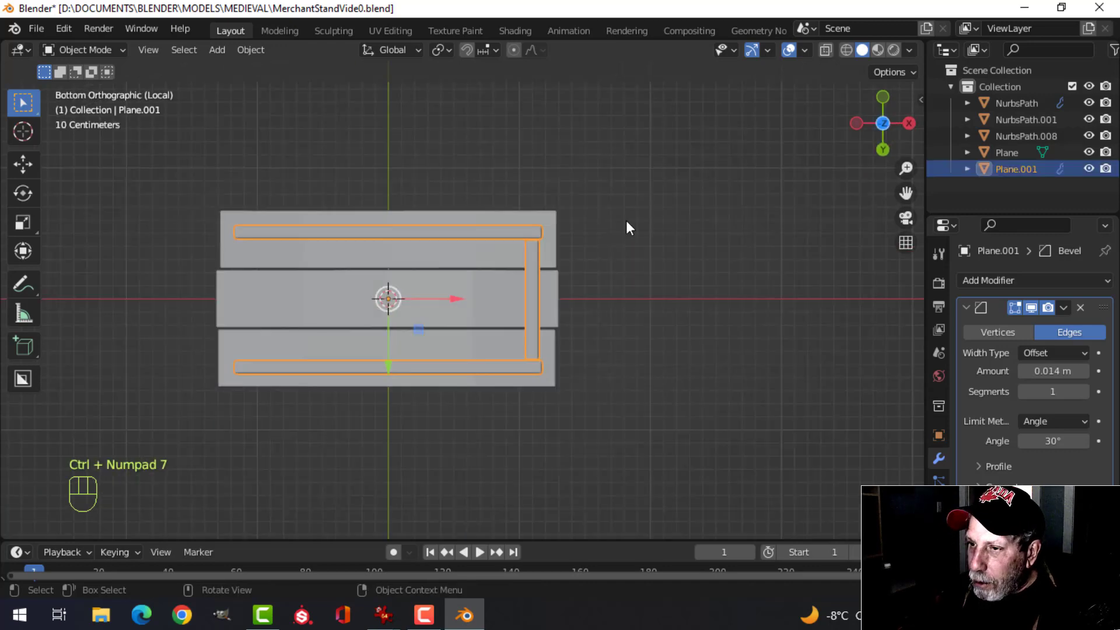
{"action": "key", "text": "Tab"}
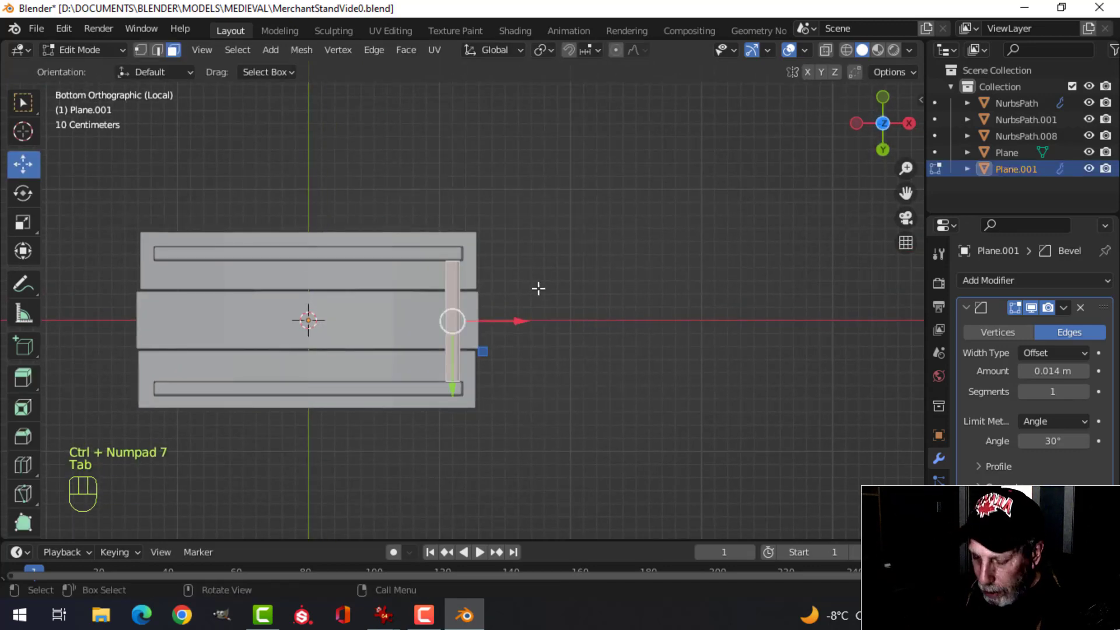
{"action": "key", "text": "ctrl+l"}
{"action": "left_click_drag", "start_coordinate": [531, 320], "coordinate": [537, 319]}
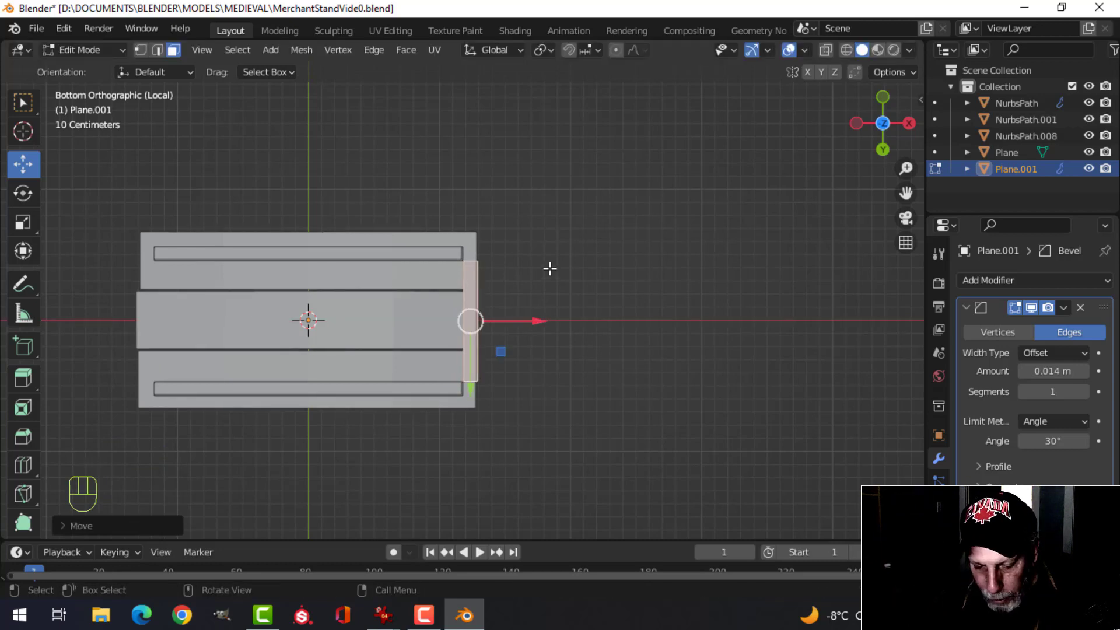
Scale the side board along Y so it extends slightly past the outer faces of the front and back boards.
{"action": "key", "text": "s"}
{"action": "key", "text": "y"}
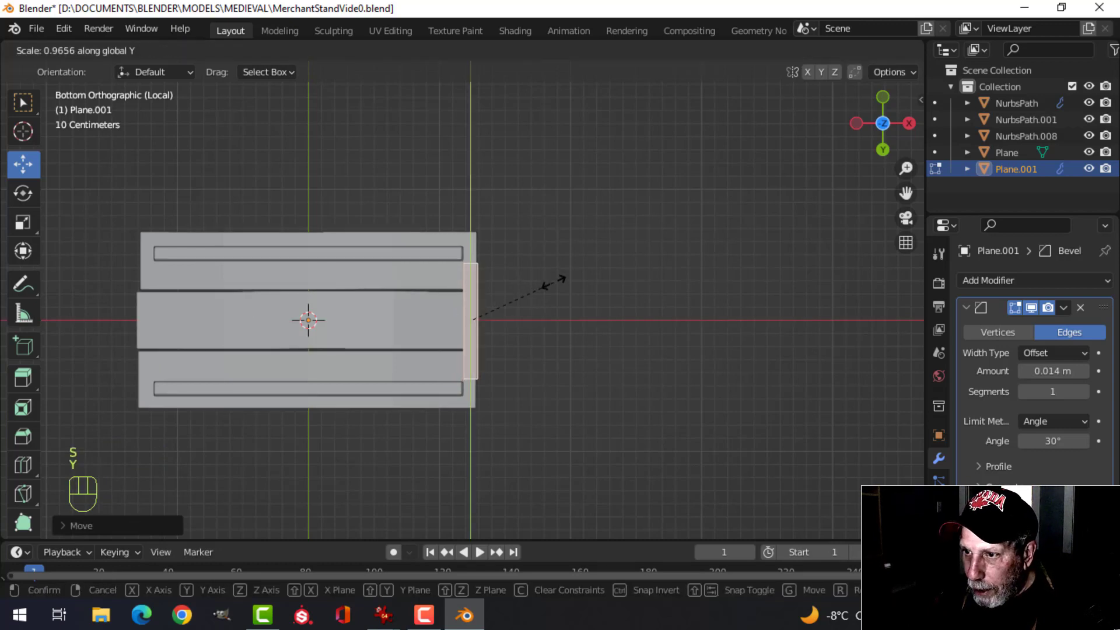
{"action": "left_click", "coordinate": [586, 279]}
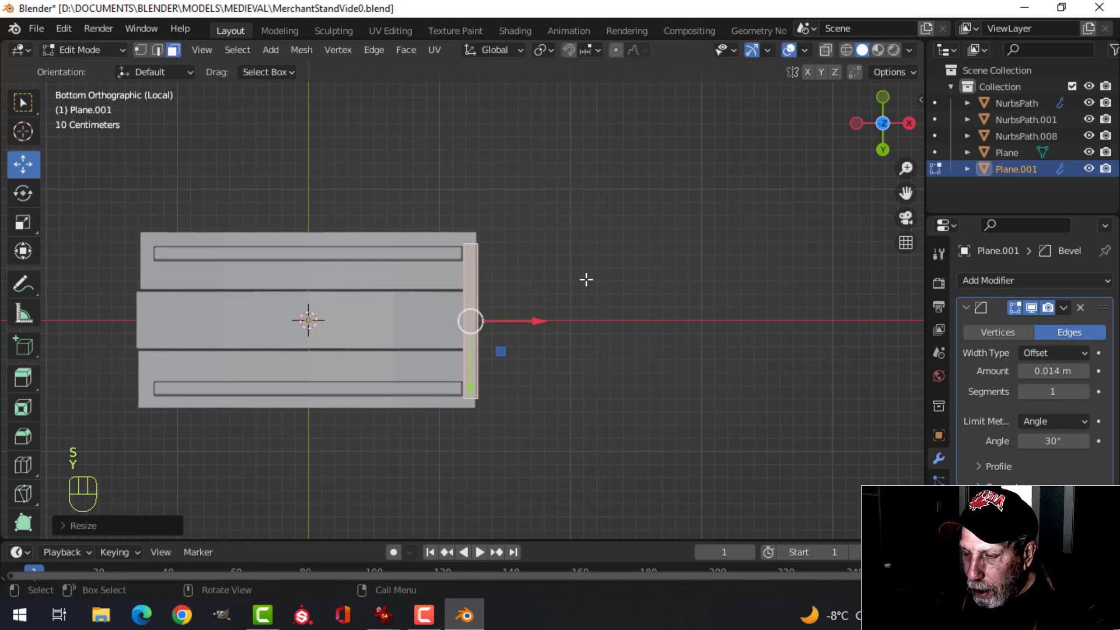
Select all three boards and shift them together along X so the side board sits inside the tabletop's edge.
{"action": "key", "text": "a"}
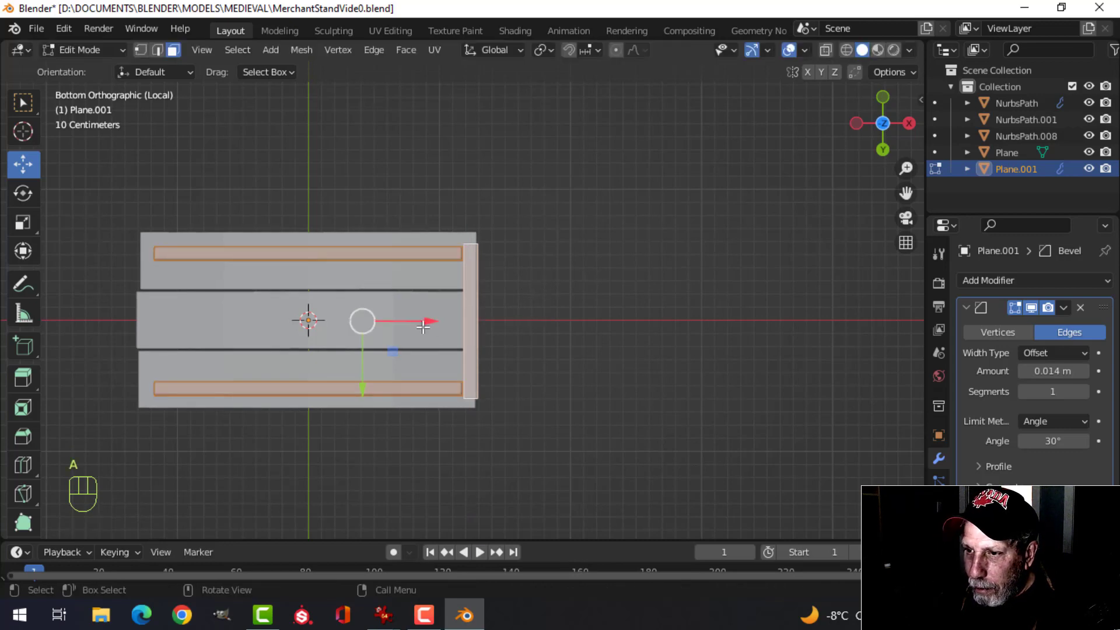
{"action": "left_click_drag", "start_coordinate": [424, 320], "coordinate": [410, 315]}
{"action": "middle_click_drag", "start_coordinate": [425, 249], "coordinate": [554, 264]}
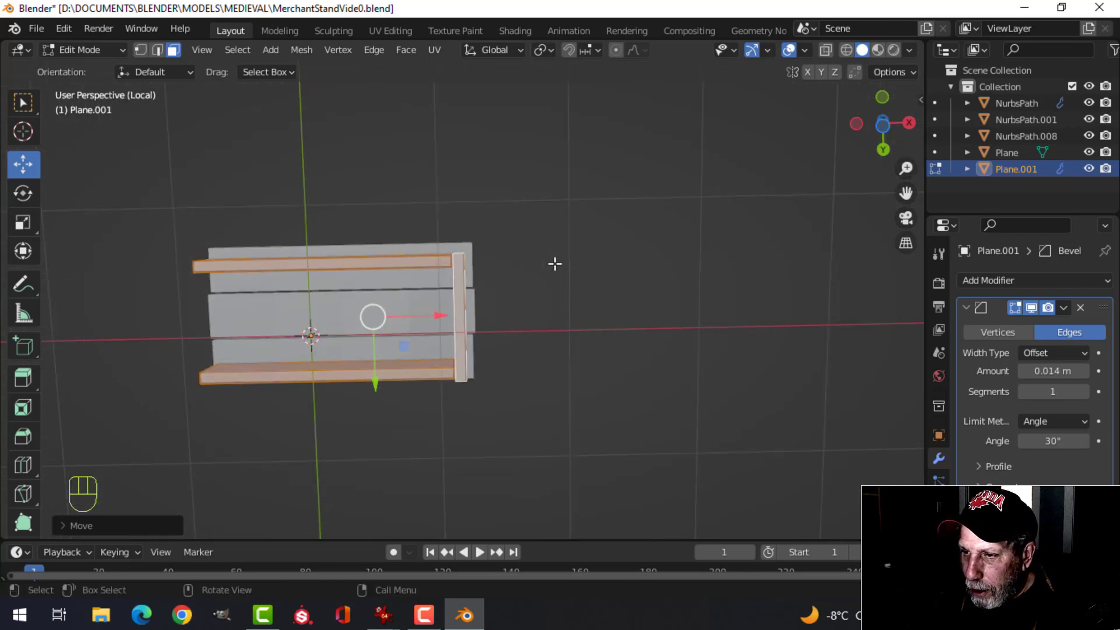
Select the side board alone, nudge it along X against the ends of the long boards, and deselect it.
{"action": "left_click", "coordinate": [455, 302]}
{"action": "key", "text": "ctrl+l"}
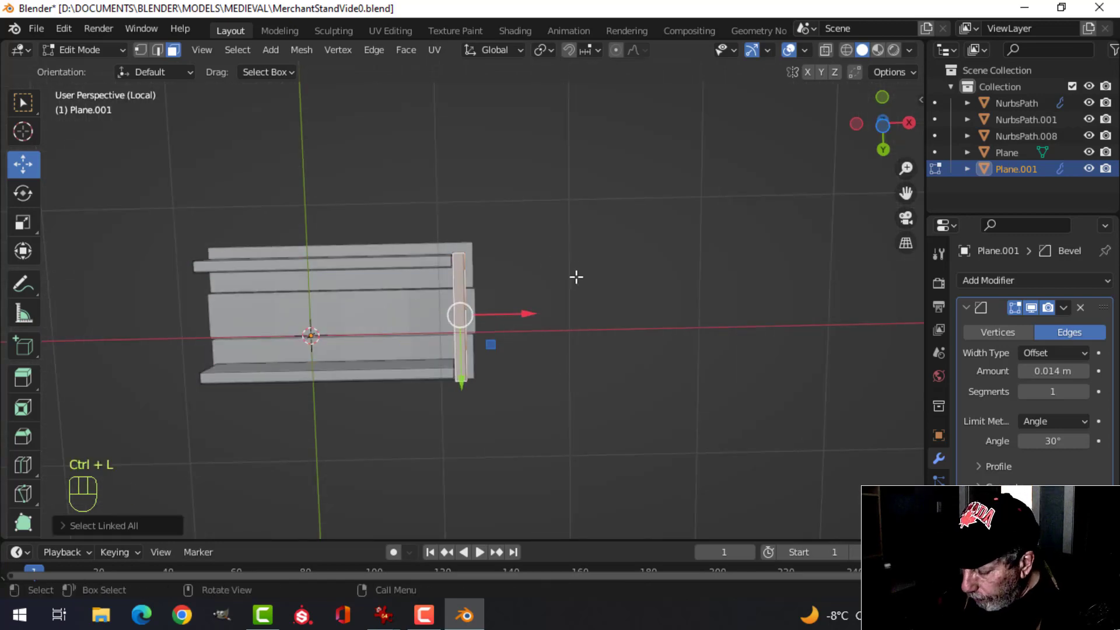
{"action": "key", "text": "ctrl+KP_7"}
{"action": "left_click_drag", "start_coordinate": [524, 317], "coordinate": [519, 316]}
{"action": "key", "text": "alt+a"}
Fill the open front and back ends of the side board with new faces from their edges.
{"action": "middle_click_drag", "start_coordinate": [543, 211], "coordinate": [467, 362]}
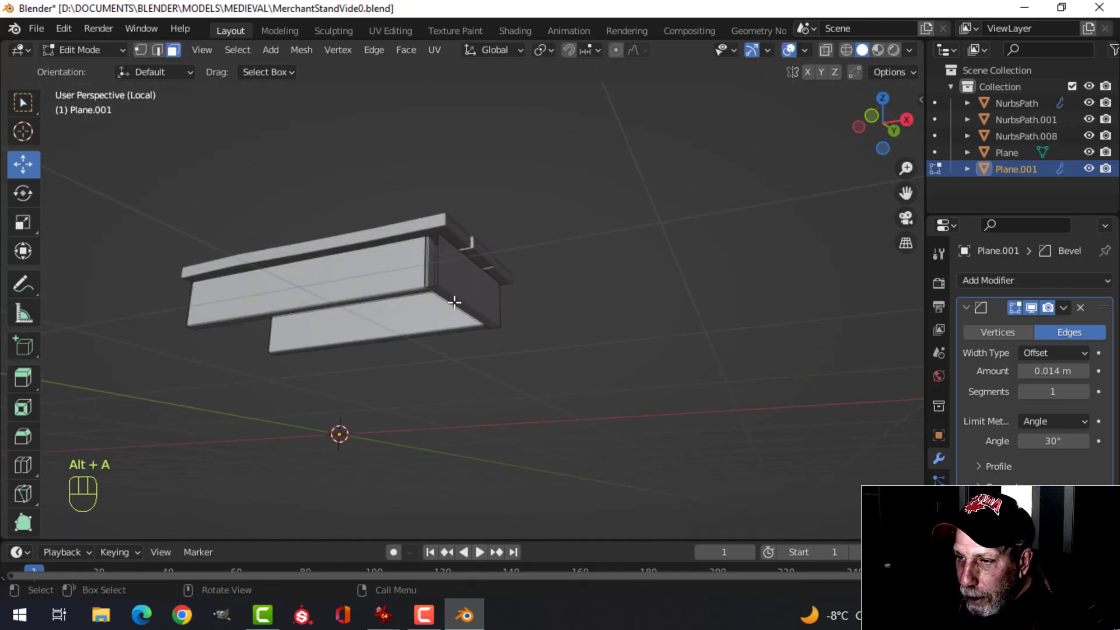
{"action": "scroll", "coordinate": [457, 300], "scroll_direction": "up", "scroll_amount": 2}
{"action": "left_click", "coordinate": [428, 254]}
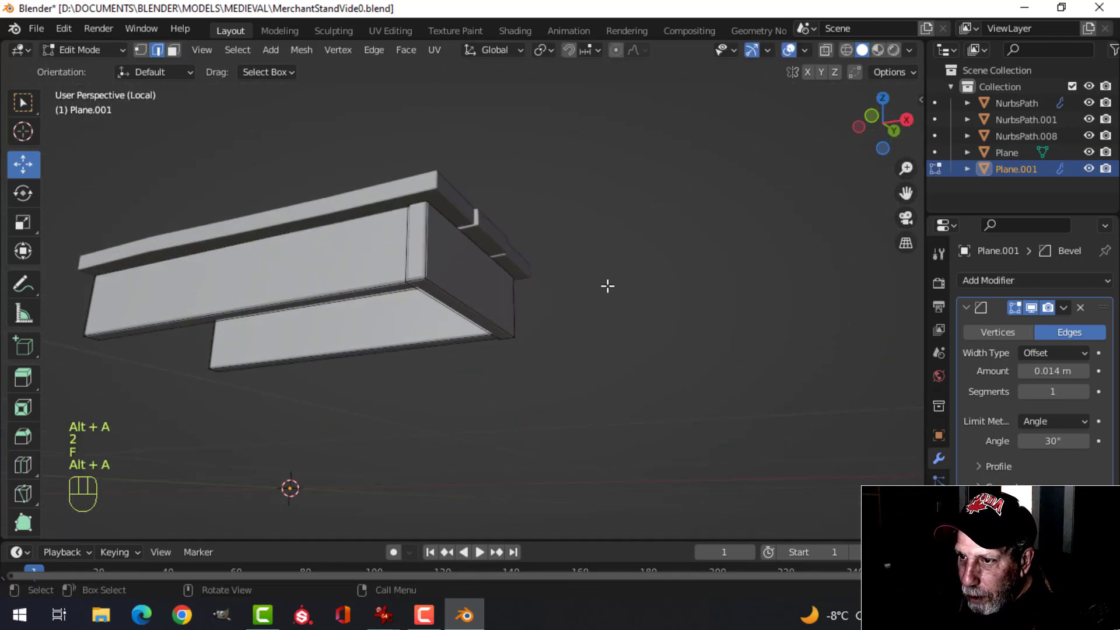
{"action": "middle_click_drag", "start_coordinate": [607, 286], "coordinate": [537, 308]}
{"action": "scroll", "coordinate": [537, 309], "scroll_direction": "up", "scroll_amount": 3}
{"action": "key", "text": "alt+a"}
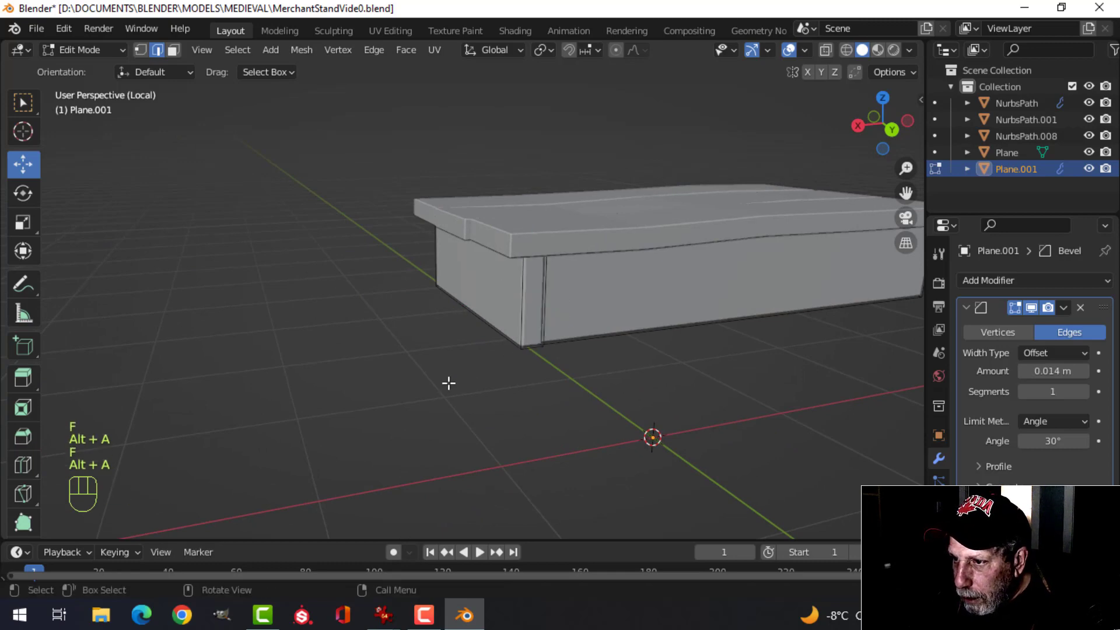
Move the side board's front end face inward along Y, closer to flush with the front board.
{"action": "middle_click_drag", "start_coordinate": [450, 383], "coordinate": [556, 349]}
{"action": "left_click", "coordinate": [493, 217]}
{"action": "key", "text": "ctrl+KP_7"}
{"action": "scroll", "coordinate": [535, 219], "scroll_direction": "up", "scroll_amount": 3}
{"action": "scroll", "coordinate": [536, 220], "scroll_direction": "up", "scroll_amount": 1}
{"action": "scroll", "coordinate": [551, 345], "scroll_direction": "up", "scroll_amount": 2}
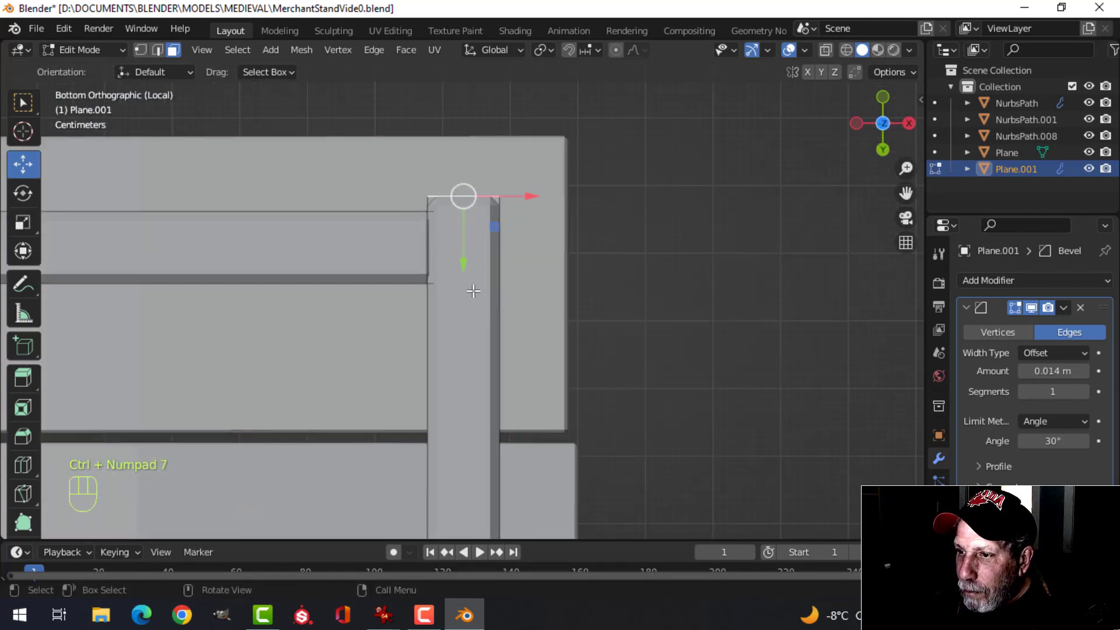
{"action": "left_click_drag", "start_coordinate": [467, 264], "coordinate": [467, 279]}
Move the side board's back end face inward along Y, leave Edit Mode, and select the tabletop.
{"action": "scroll", "coordinate": [496, 318], "scroll_direction": "down", "scroll_amount": 4}
{"action": "middle_click_drag", "start_coordinate": [495, 344], "coordinate": [461, 99], "text": "shift"}
{"action": "middle_click_drag", "start_coordinate": [460, 379], "coordinate": [460, 296]}
{"action": "left_click", "coordinate": [435, 396]}
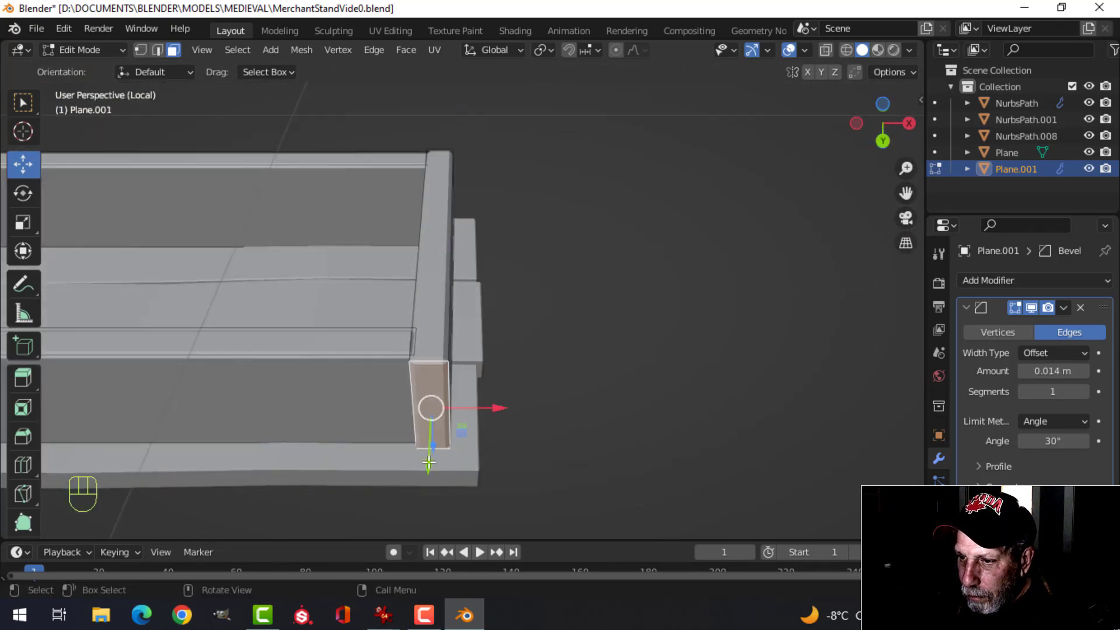
{"action": "left_click_drag", "start_coordinate": [429, 468], "coordinate": [435, 461]}
{"action": "key", "text": "Tab"}
{"action": "left_click", "coordinate": [377, 349]}
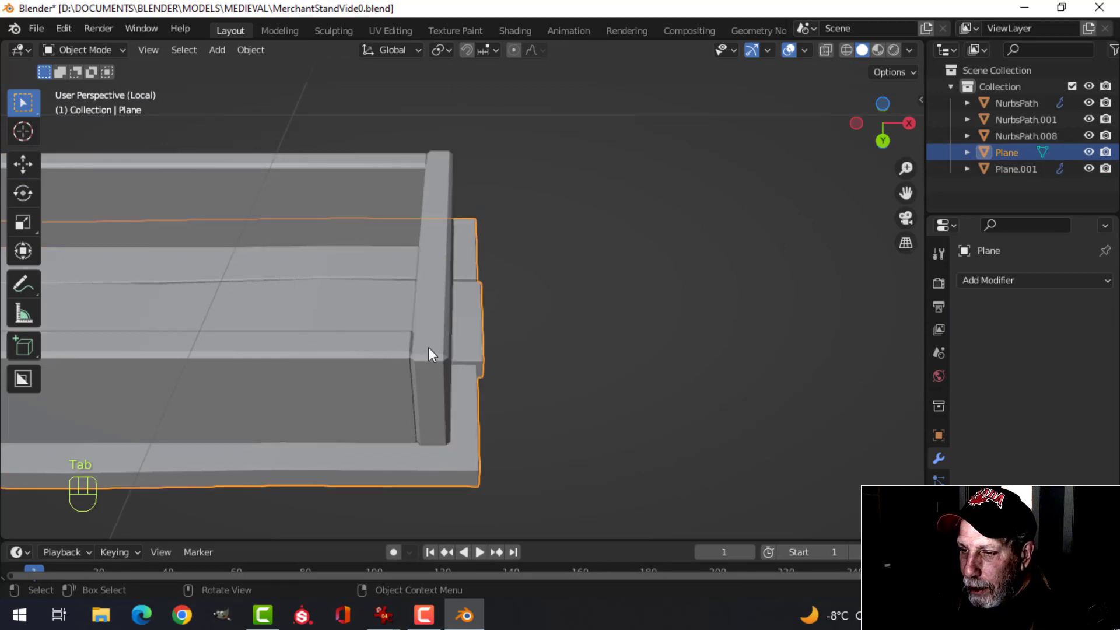
Delete the end faces of the front and back boards where they butt against the side board.
{"action": "left_click", "coordinate": [449, 345]}
{"action": "key", "text": "Tab"}
{"action": "middle_click_drag", "start_coordinate": [449, 345], "coordinate": [423, 342]}
{"action": "key", "text": "alt+a"}
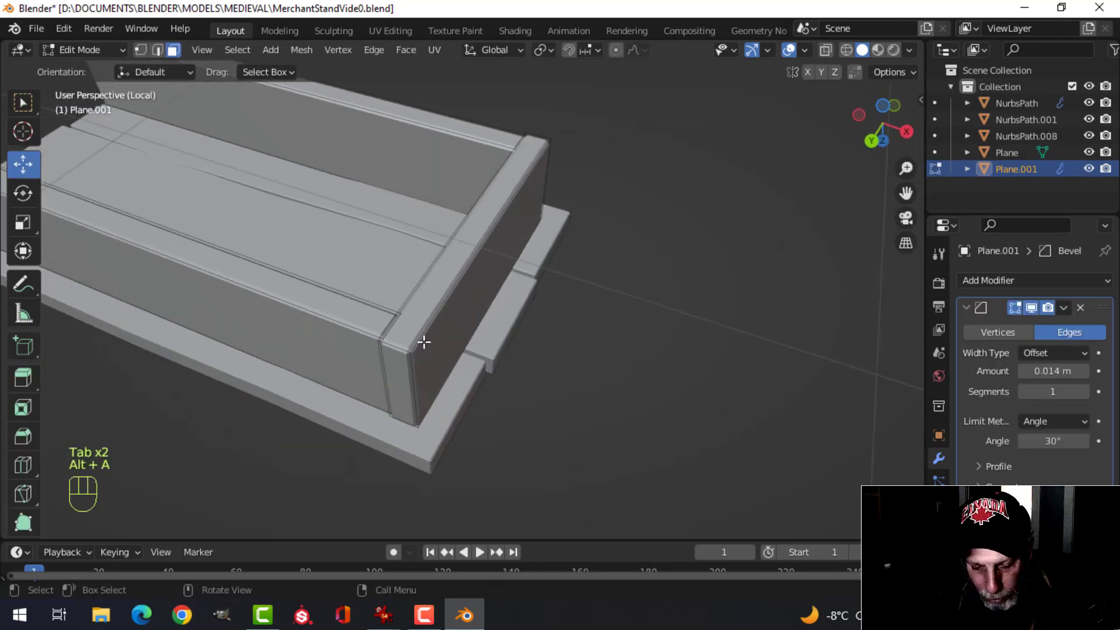
{"action": "key", "text": "z"}
{"action": "left_click", "coordinate": [412, 351]}
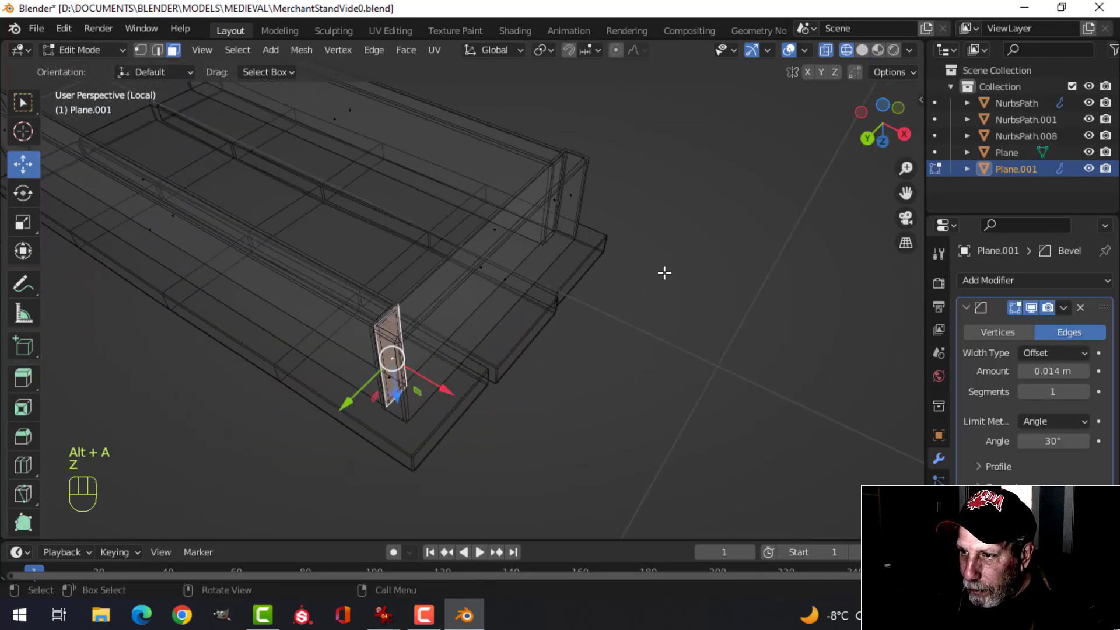
{"action": "middle_click_drag", "start_coordinate": [664, 273], "coordinate": [490, 234]}
{"action": "left_click", "coordinate": [490, 236], "text": "shift"}
{"action": "key", "text": "x"}
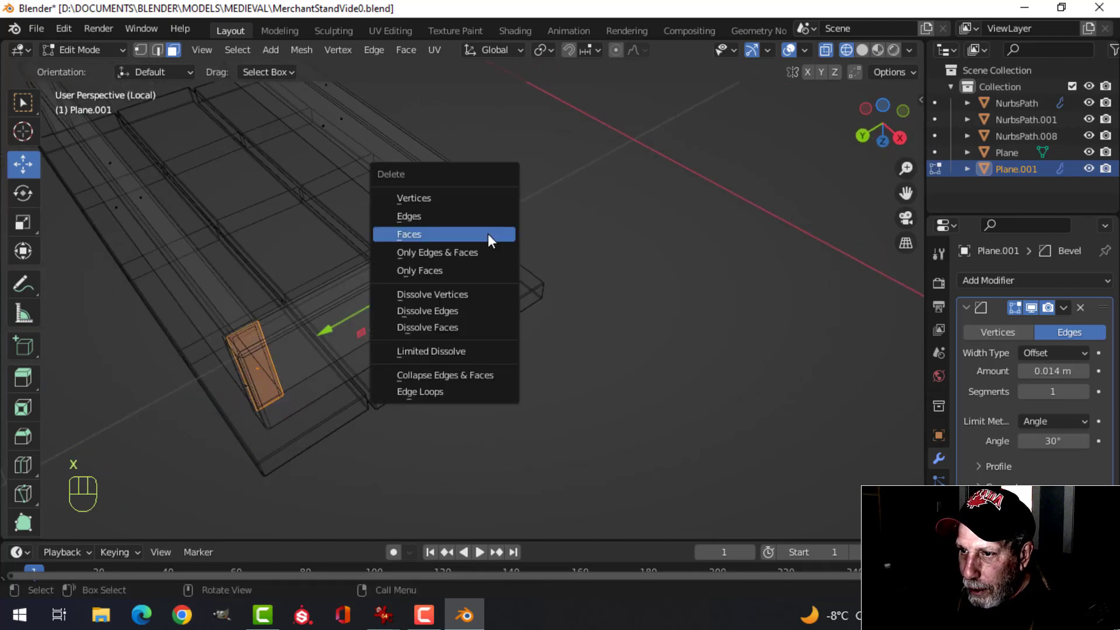
{"action": "left_click", "coordinate": [489, 240]}
Delete the front and back boards' end faces at the opposite end, which has no side board.
{"action": "scroll", "coordinate": [317, 247], "scroll_direction": "down", "scroll_amount": 3}
{"action": "middle_click_drag", "start_coordinate": [408, 267], "coordinate": [630, 291], "text": "shift"}
{"action": "mouse_move", "coordinate": [420, 333]}
{"action": "middle_mouse_down", "text": "shift"}
{"action": "mouse_move", "coordinate": [485, 228]}
{"action": "mouse_move", "coordinate": [435, 319]}
{"action": "middle_mouse_up", "text": "shift"}
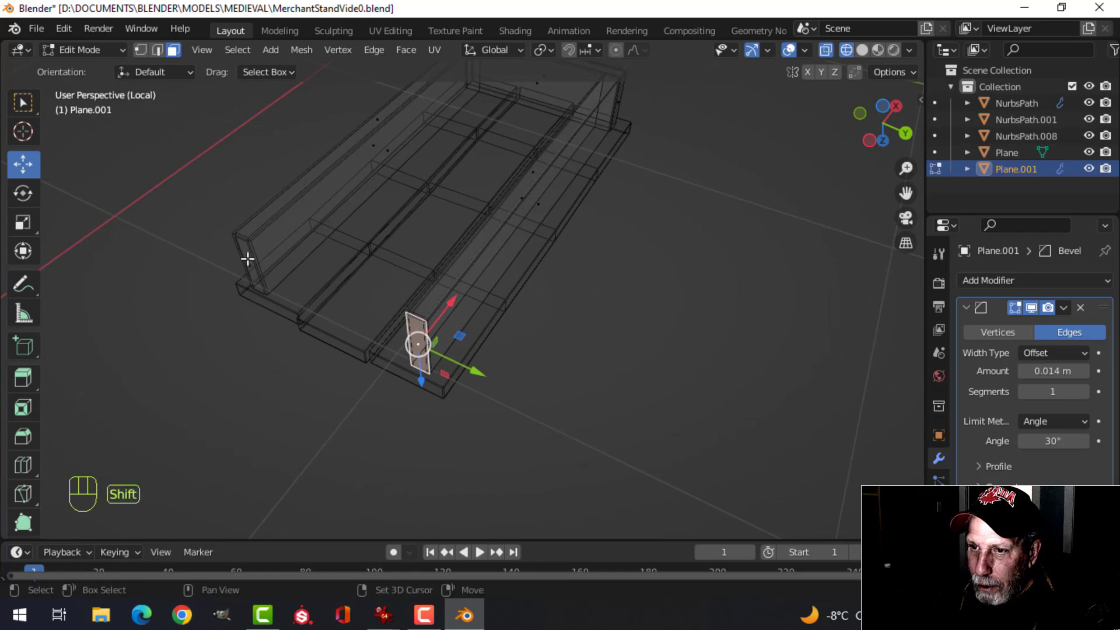
{"action": "left_click", "coordinate": [247, 259], "text": "shift"}
{"action": "key", "text": "x"}
{"action": "left_click", "coordinate": [245, 258]}
Duplicate the whole side board and move the copy about -2.2 m along X to the opposite end, then deselect it.
{"action": "middle_click_drag", "start_coordinate": [245, 257], "coordinate": [482, 285]}
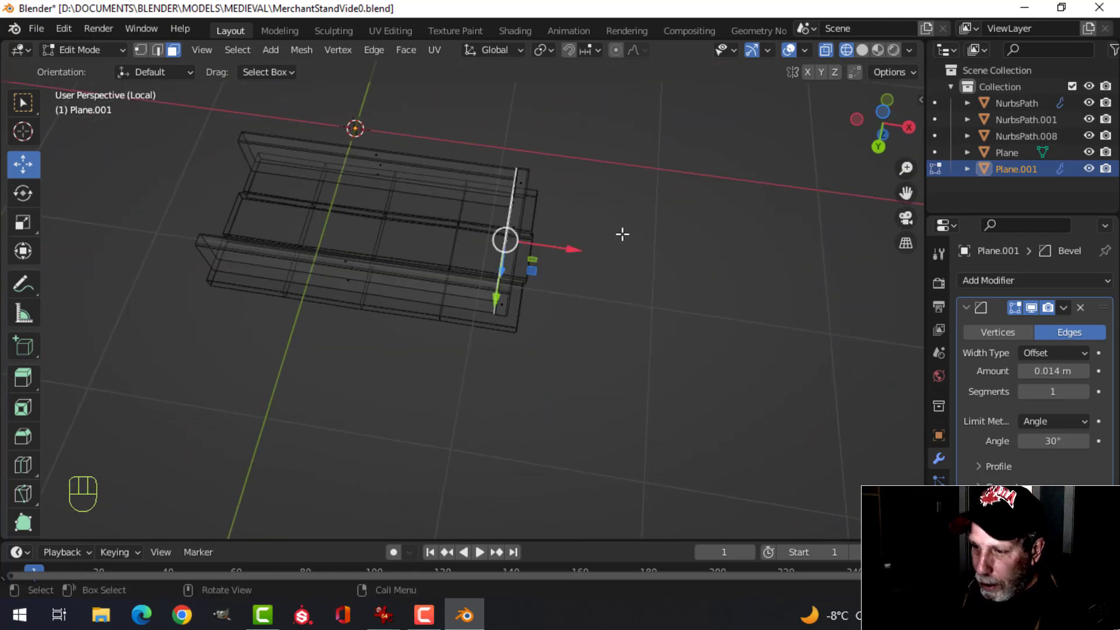
{"action": "key", "text": "ctrl+l"}
{"action": "key", "text": "ctrl+KP_7"}
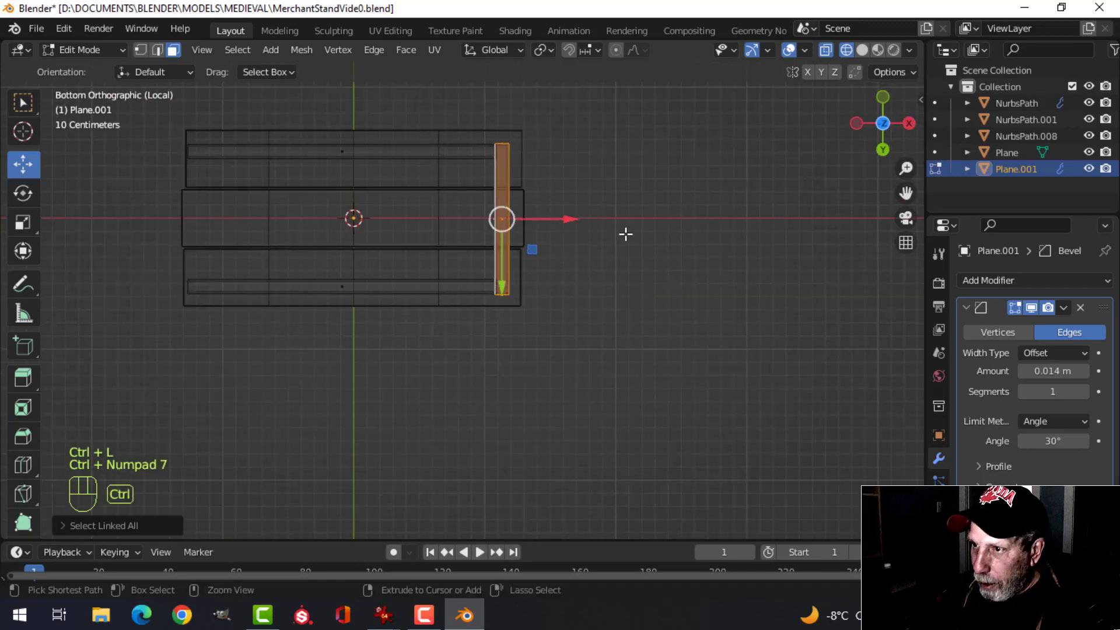
{"action": "middle_click_drag", "start_coordinate": [603, 237], "coordinate": [679, 260], "text": "shift"}
{"action": "key", "text": "shift+d"}
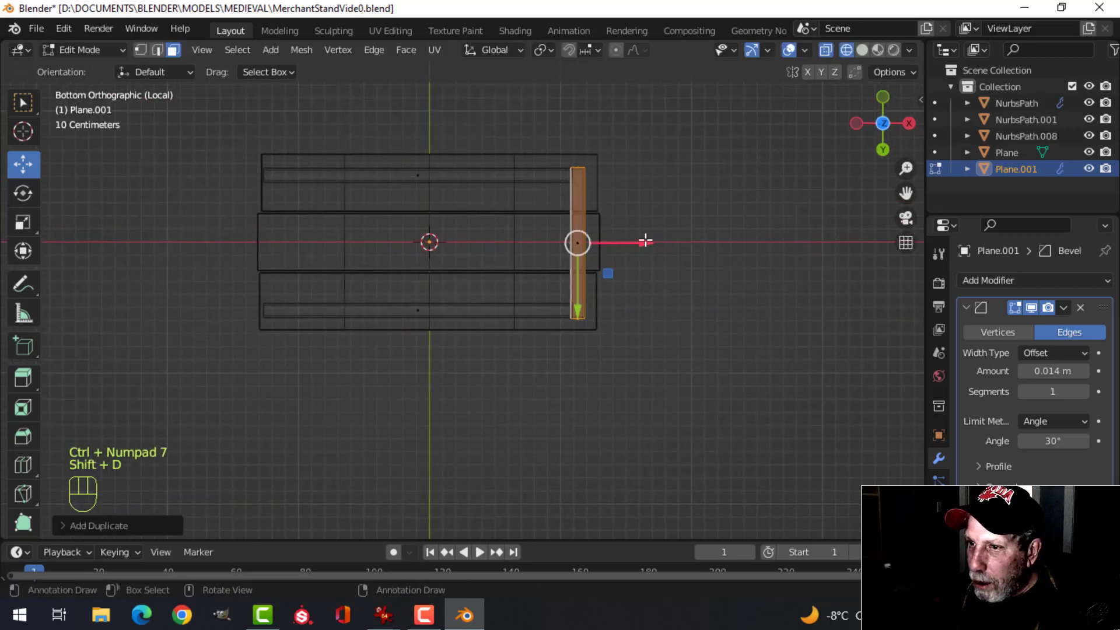
{"action": "left_click_drag", "start_coordinate": [645, 241], "coordinate": [356, 264]}
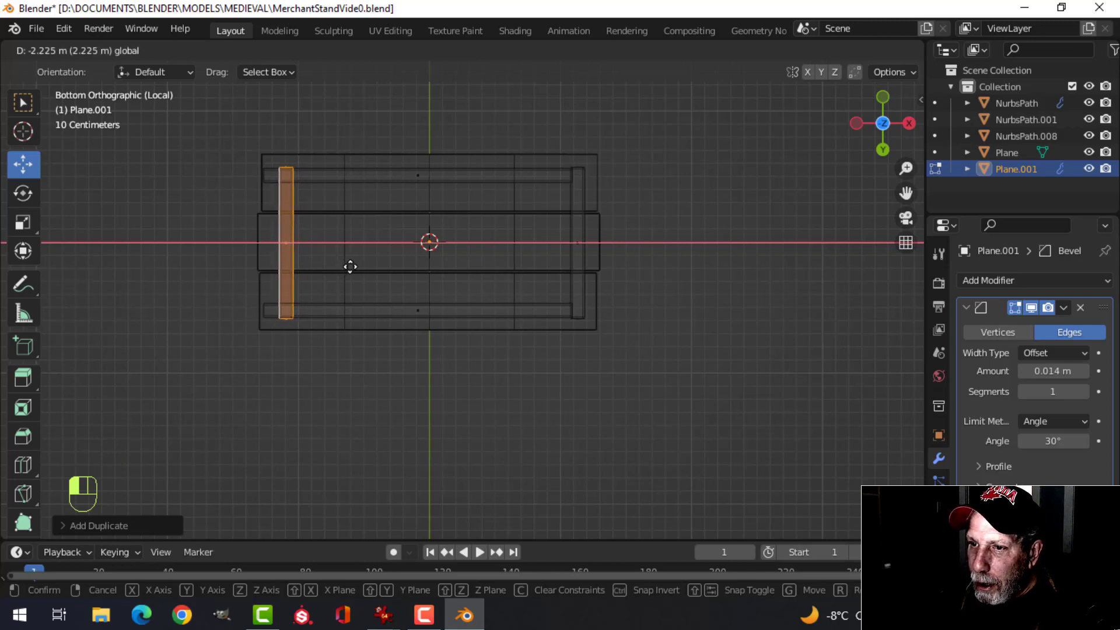
{"action": "left_click_drag", "start_coordinate": [349, 267], "coordinate": [349, 267]}
{"action": "key", "text": "alt+a"}
Move the long boards' protruding ends inward along X to meet the duplicated side board, then leave Edit Mode.
{"action": "middle_click_drag", "start_coordinate": [268, 220], "coordinate": [349, 216], "text": "shift"}
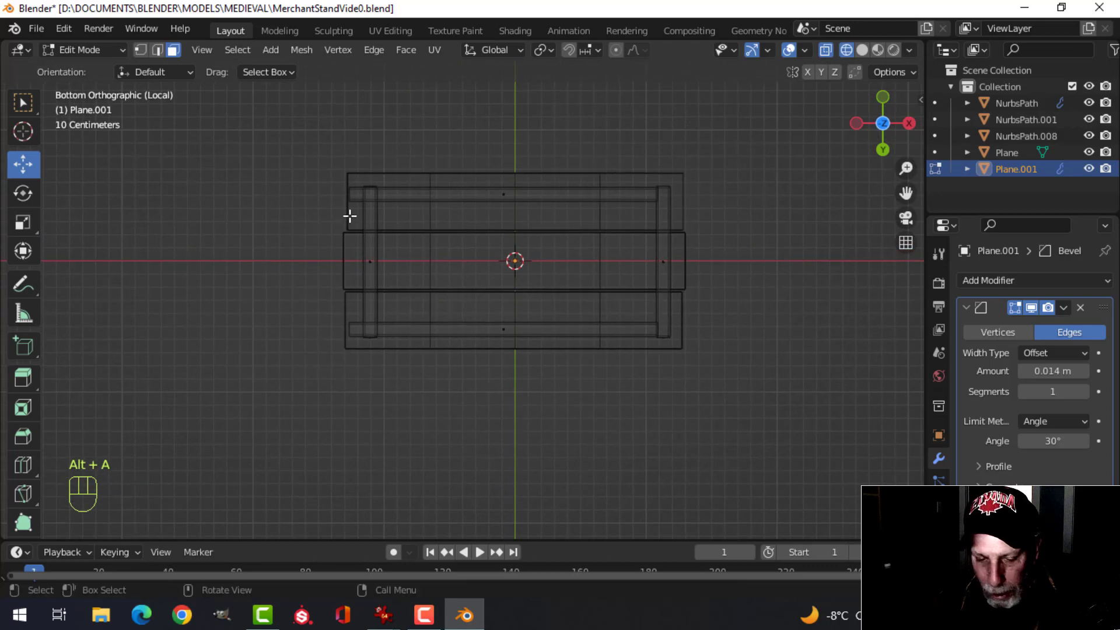
{"action": "key", "text": "b"}
{"action": "left_click_drag", "start_coordinate": [318, 155], "coordinate": [357, 370]}
{"action": "left_click_drag", "start_coordinate": [415, 266], "coordinate": [448, 272]}
{"action": "key", "text": "z"}
{"action": "key", "text": "Tab"}
{"action": "key", "text": "alt+a"}
Shift the long boards' ends beside the duplicated side board about -0.015 m along X to close the gap, then leave Edit Mode.
{"action": "mouse_move", "coordinate": [617, 180]}
{"action": "middle_mouse_down"}
{"action": "mouse_move", "coordinate": [576, 329]}
{"action": "mouse_move", "coordinate": [465, 295]}
{"action": "mouse_move", "coordinate": [663, 297]}
{"action": "mouse_move", "coordinate": [658, 313]}
{"action": "mouse_move", "coordinate": [467, 309]}
{"action": "mouse_move", "coordinate": [427, 280]}
{"action": "mouse_move", "coordinate": [527, 216]}
{"action": "mouse_move", "coordinate": [502, 300]}
{"action": "mouse_move", "coordinate": [395, 305]}
{"action": "middle_mouse_up"}
{"action": "left_click", "coordinate": [418, 321]}
{"action": "key", "text": "Tab"}
{"action": "scroll", "coordinate": [452, 293], "scroll_direction": "up", "scroll_amount": 2}
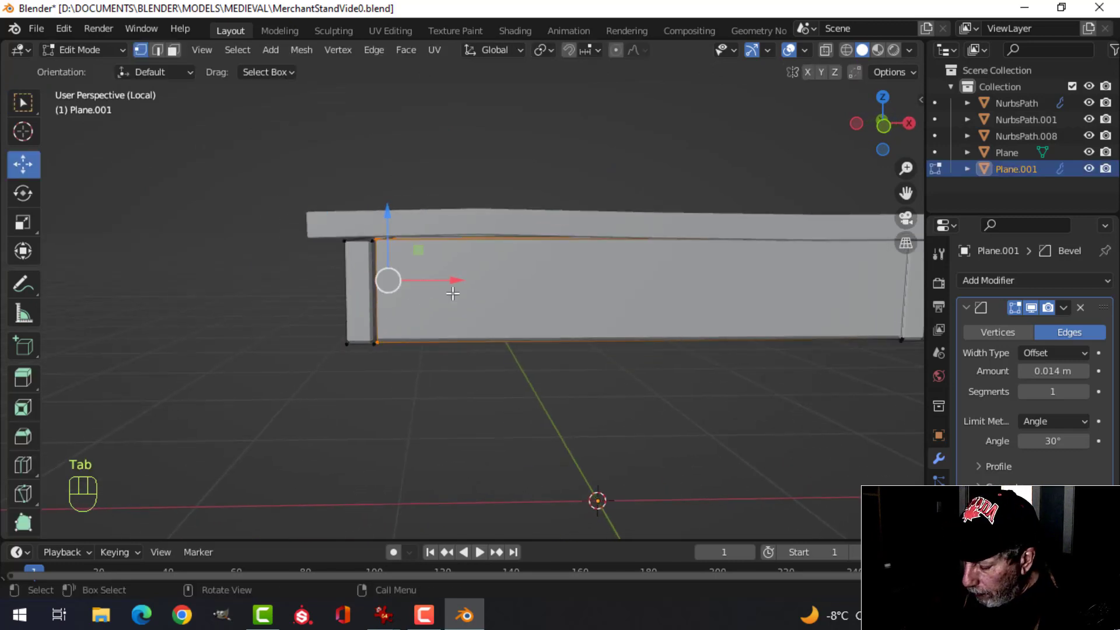
{"action": "key", "text": "KP_1"}
{"action": "key", "text": "z"}
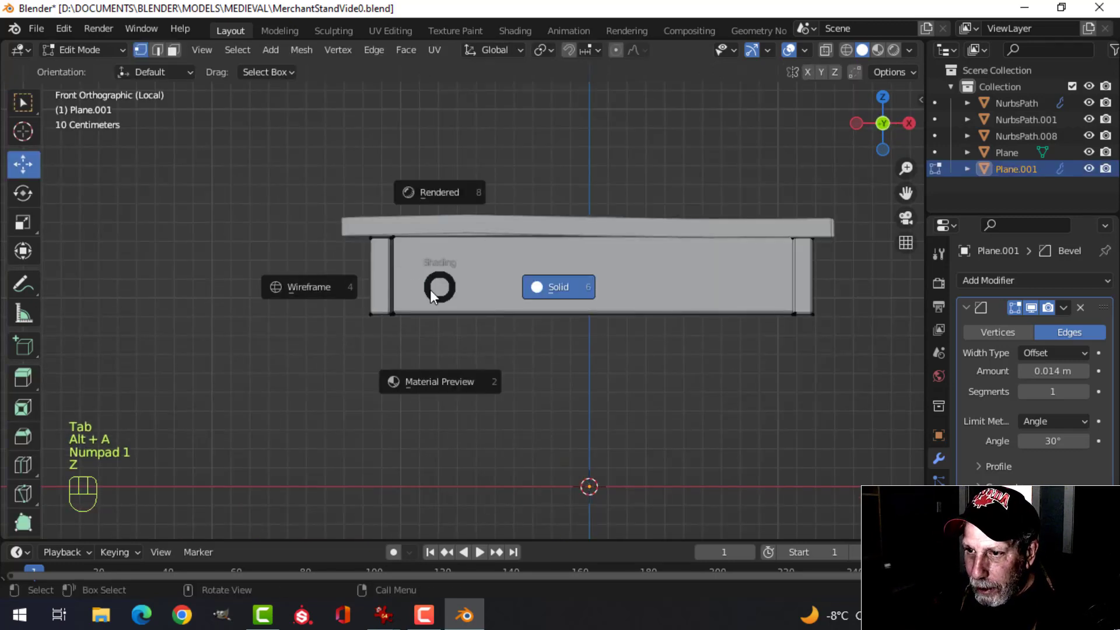
{"action": "left_click", "coordinate": [362, 265]}
{"action": "key", "text": "b"}
{"action": "mouse_move", "coordinate": [386, 188]}
{"action": "left_mouse_down"}
{"action": "mouse_move", "coordinate": [399, 305]}
{"action": "mouse_move", "coordinate": [427, 362]}
{"action": "left_mouse_up"}
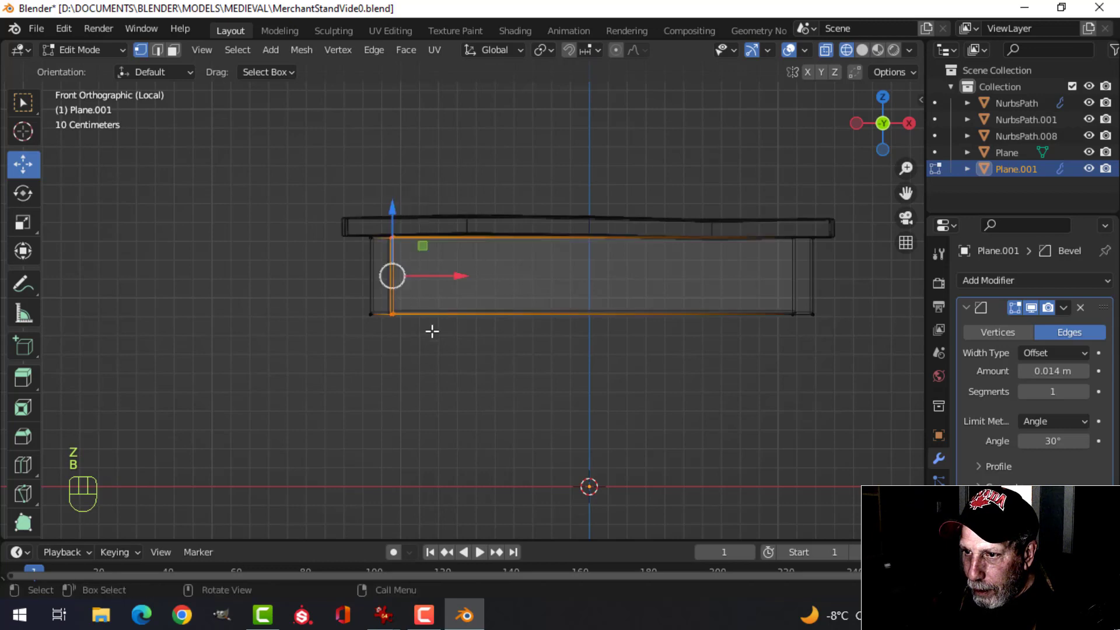
{"action": "scroll", "coordinate": [426, 313], "scroll_direction": "up", "scroll_amount": 3}
{"action": "key", "text": "alt+a"}
{"action": "middle_click_drag", "start_coordinate": [413, 304], "coordinate": [463, 337], "text": "shift"}
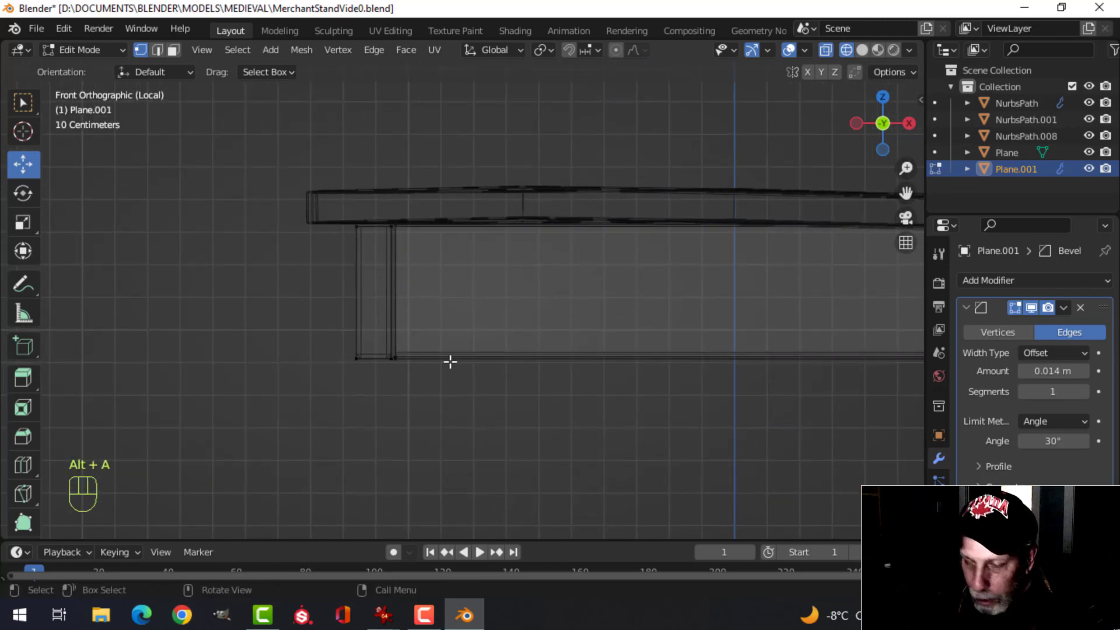
{"action": "left_click_drag", "start_coordinate": [447, 352], "coordinate": [403, 197]}
{"action": "left_click_drag", "start_coordinate": [473, 294], "coordinate": [460, 289]}
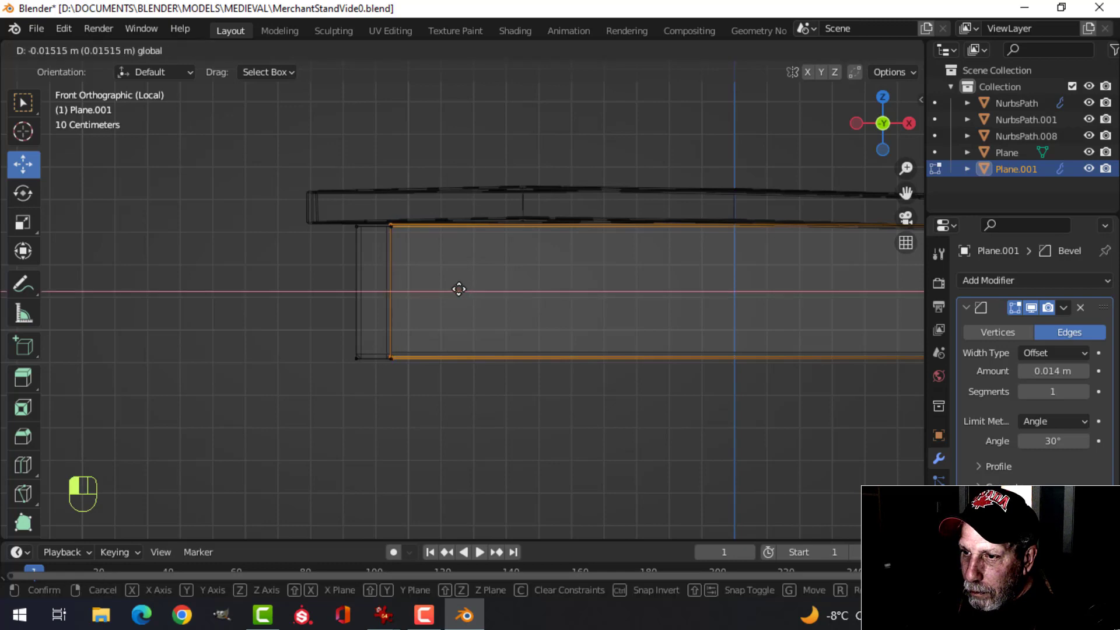
{"action": "key", "text": "z"}
{"action": "left_click", "coordinate": [572, 296]}
{"action": "key", "text": "Tab"}
{"action": "scroll", "coordinate": [539, 303], "scroll_direction": "down", "scroll_amount": 4}
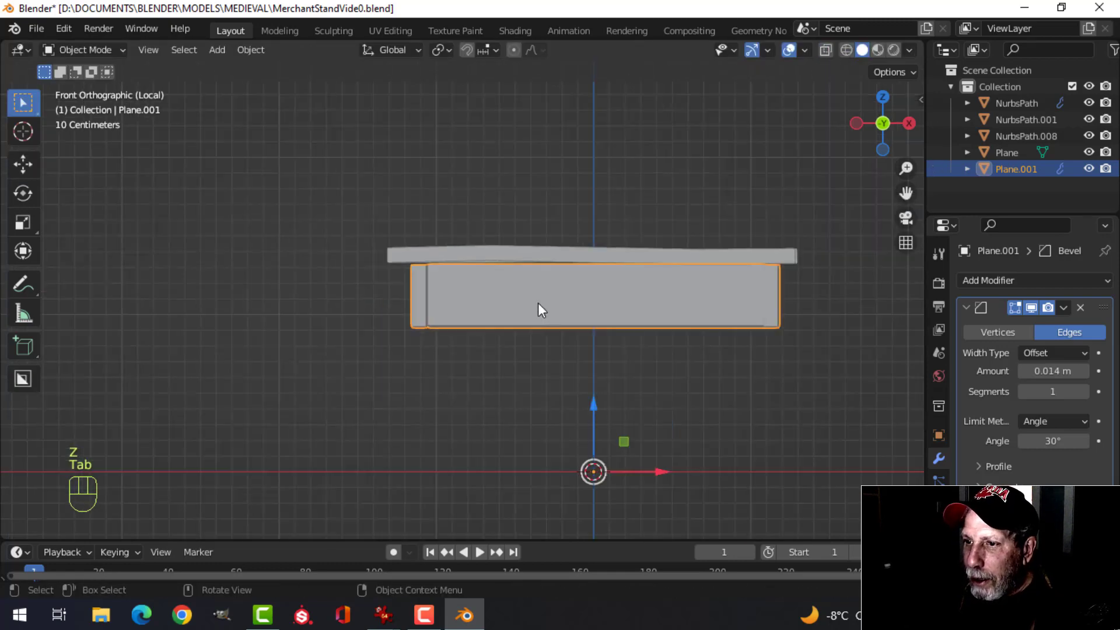
{"action": "key", "text": "alt+a"}
Add a cube mesh and scale its geometry down to about 0.14 in Edit Mode.
{"action": "middle_click_drag", "start_coordinate": [538, 303], "coordinate": [544, 244]}
{"action": "key", "text": "shift+a"}
{"action": "mouse_move", "coordinate": [548, 244]}
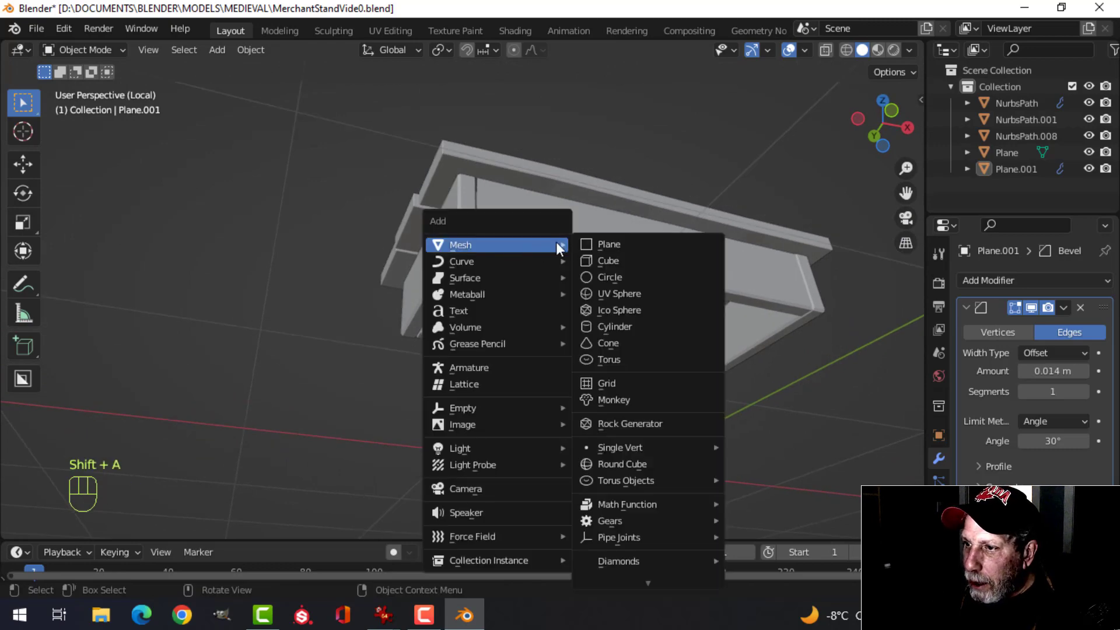
{"action": "left_click", "coordinate": [607, 258]}
{"action": "key", "text": "Tab"}
{"action": "key", "text": "s"}
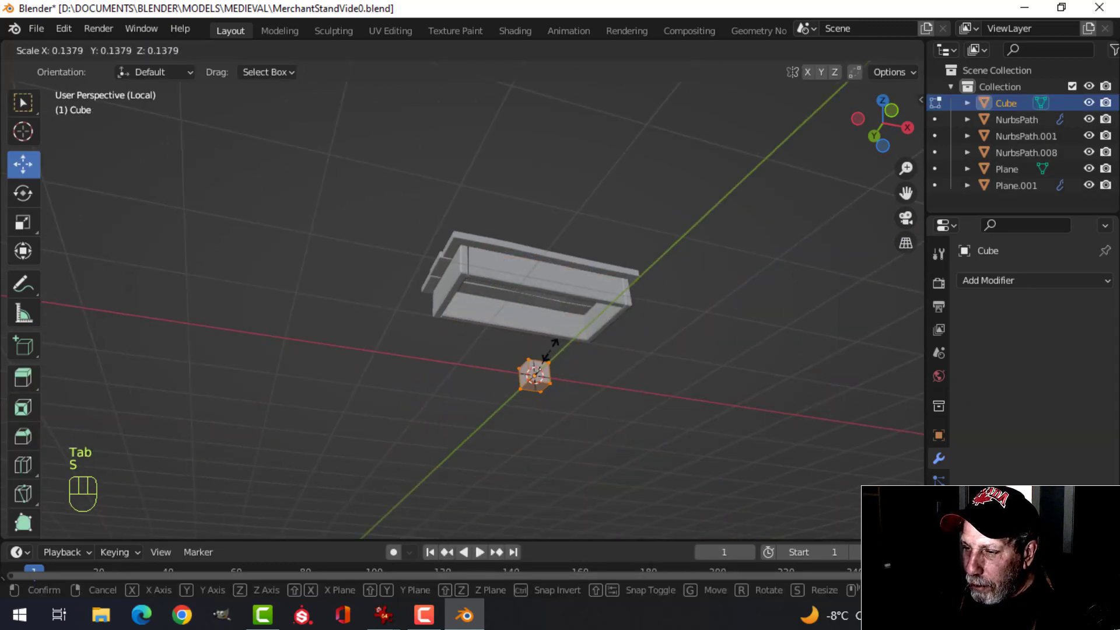
{"action": "left_click", "coordinate": [553, 344]}
Move the cube to the front corner by the duplicated side board and raise it along Z under the tabletop.
{"action": "key", "text": "ctrl+KP_7"}
{"action": "scroll", "coordinate": [555, 342], "scroll_direction": "up", "scroll_amount": 4}
{"action": "key", "text": "g"}
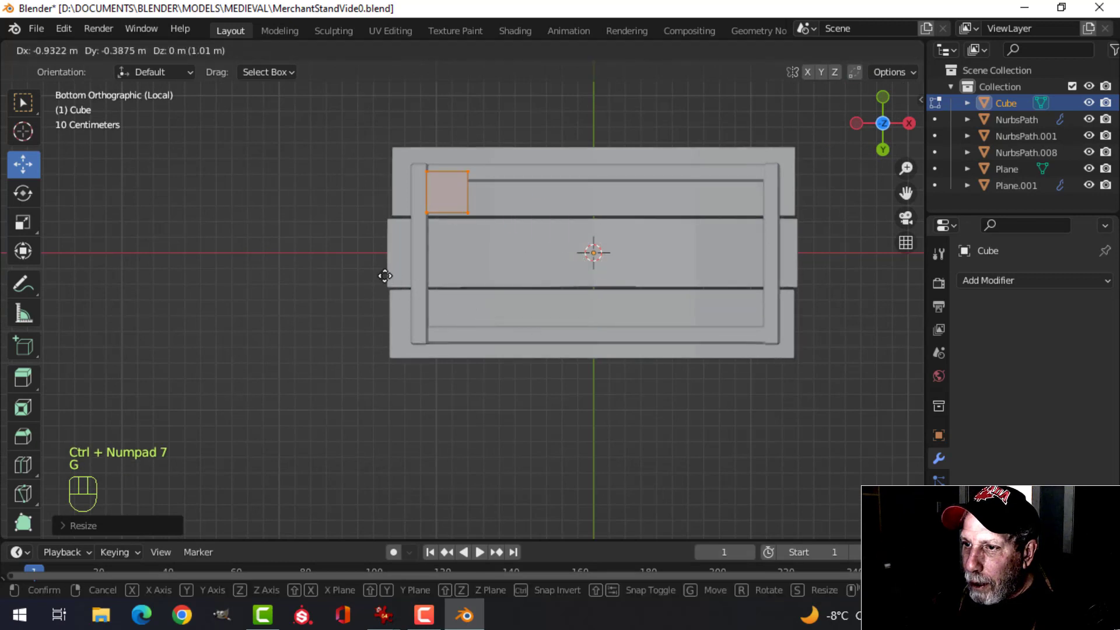
{"action": "left_click", "coordinate": [364, 265]}
{"action": "middle_click_drag", "start_coordinate": [364, 265], "coordinate": [530, 372]}
{"action": "left_click_drag", "start_coordinate": [501, 434], "coordinate": [542, 186]}
{"action": "middle_click_drag", "start_coordinate": [582, 252], "coordinate": [592, 165]}
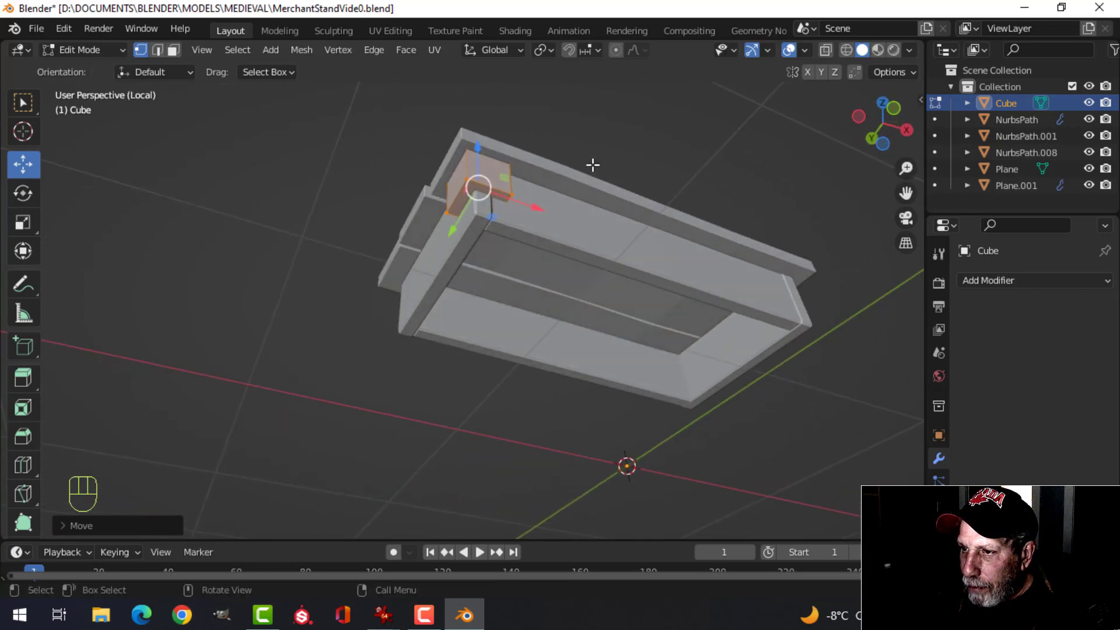
Scale the cube down slightly and shift it a little outward at the frame's corner.
{"action": "key", "text": "KP_1"}
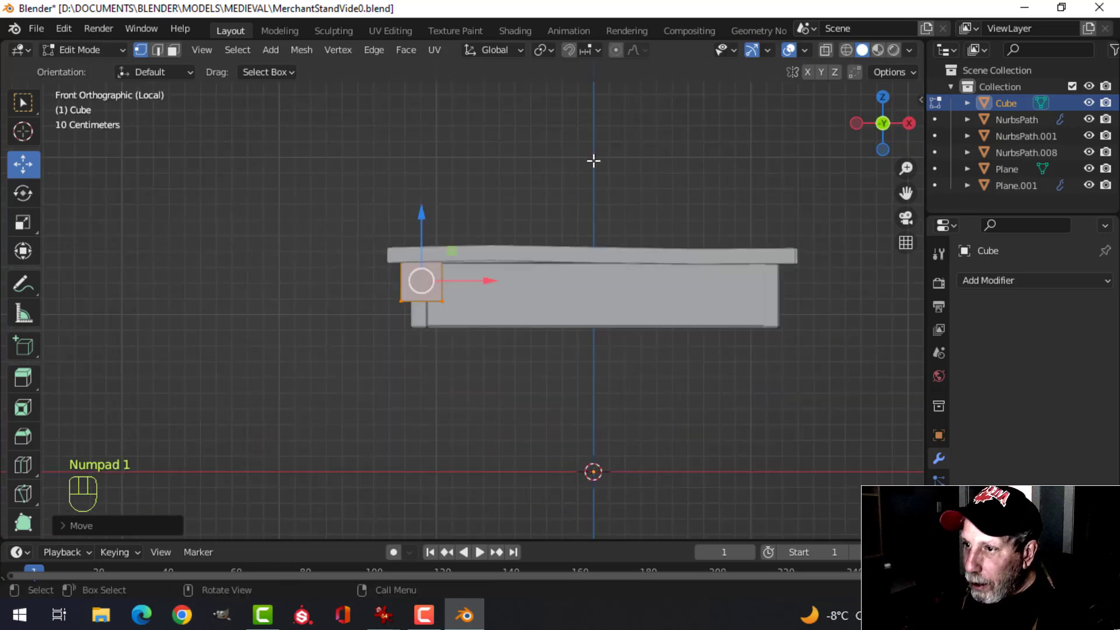
{"action": "key", "text": "s"}
{"action": "left_click", "coordinate": [522, 241]}
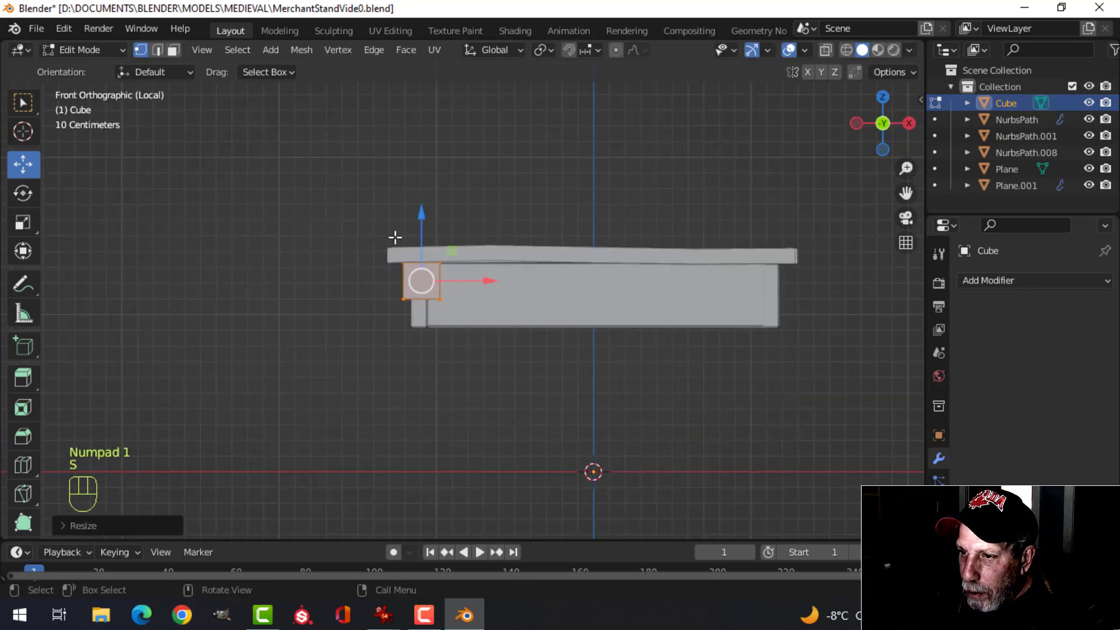
{"action": "key", "text": "g"}
{"action": "left_click", "coordinate": [476, 278]}
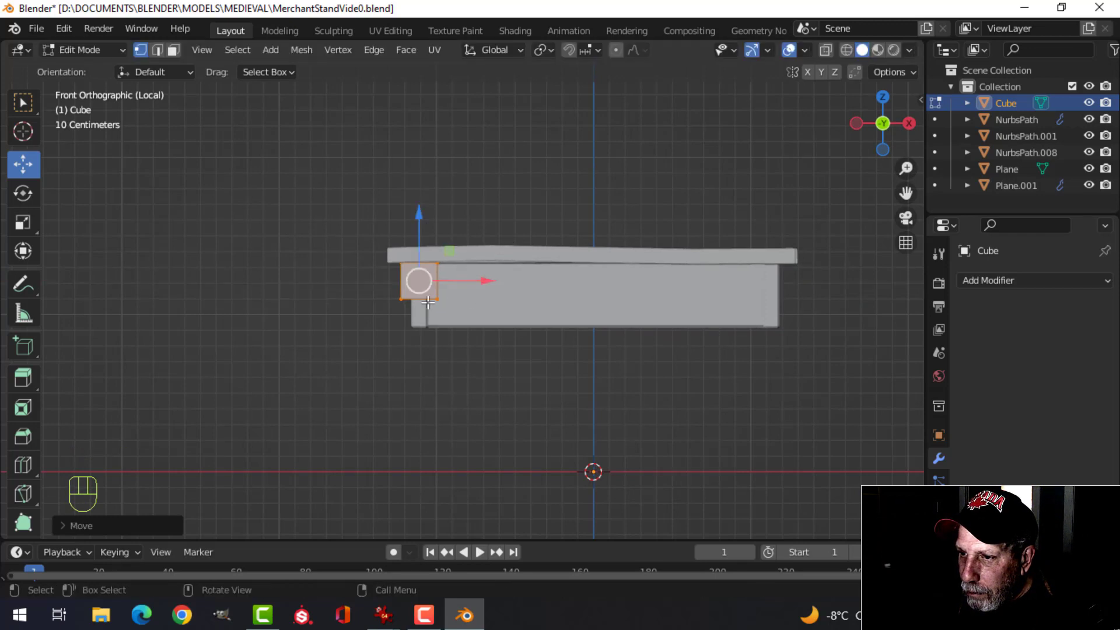
{"action": "middle_click_drag", "start_coordinate": [478, 278], "coordinate": [678, 284]}
{"action": "middle_click_drag", "start_coordinate": [603, 184], "coordinate": [653, 343]}
Delete the cube's top face and move the remaining cube along Y into the frame's corner.
{"action": "key", "text": "alt+a"}
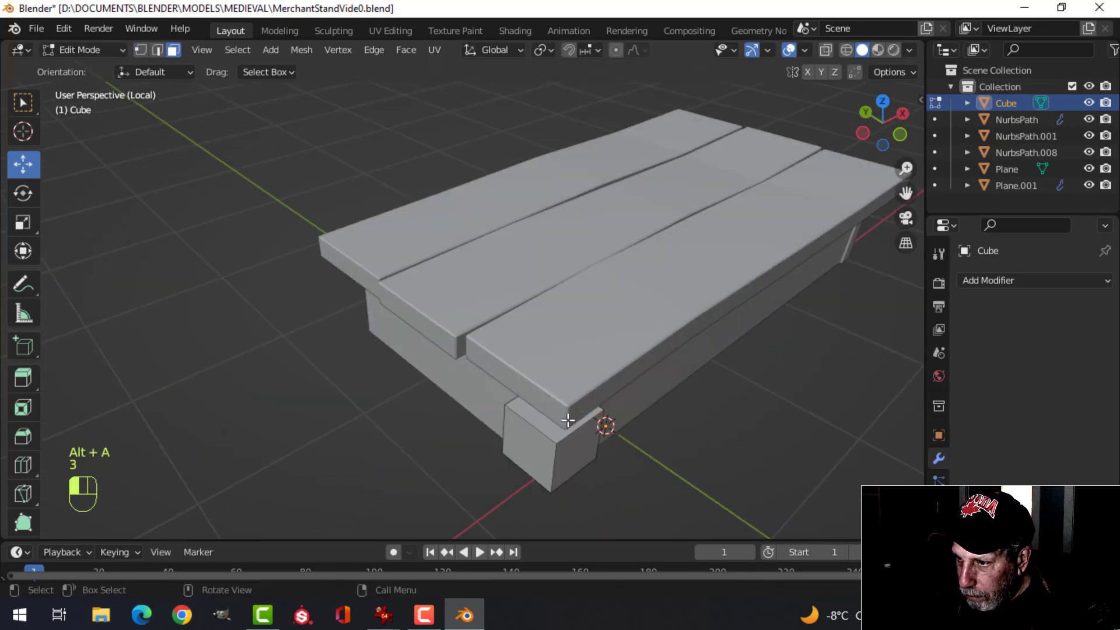
{"action": "left_click", "coordinate": [568, 420]}
{"action": "key", "text": "x"}
{"action": "left_click", "coordinate": [614, 427]}
{"action": "key", "text": "a"}
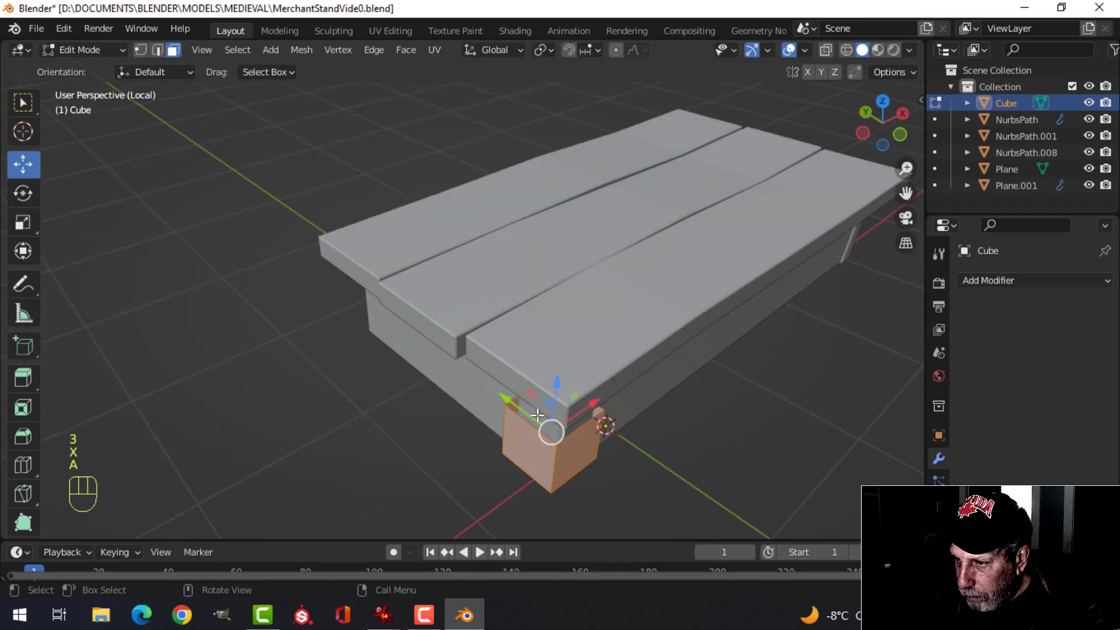
{"action": "left_click_drag", "start_coordinate": [537, 415], "coordinate": [528, 406]}
Pull the cube's bottom face down along Z to form a leg, then raise the whole leg to the tabletop's underside.
{"action": "middle_click_drag", "start_coordinate": [529, 405], "coordinate": [650, 266]}
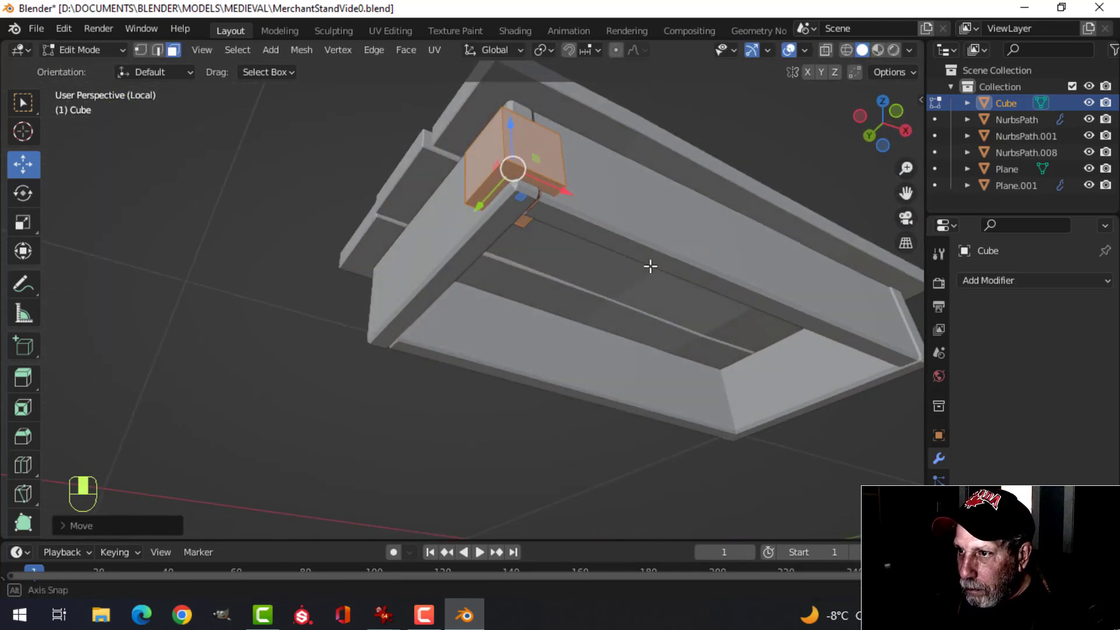
{"action": "left_click", "coordinate": [526, 183]}
{"action": "scroll", "coordinate": [587, 187], "scroll_direction": "down", "scroll_amount": 3}
{"action": "middle_click_drag", "start_coordinate": [587, 187], "coordinate": [572, 302]}
{"action": "left_click_drag", "start_coordinate": [495, 272], "coordinate": [517, 400]}
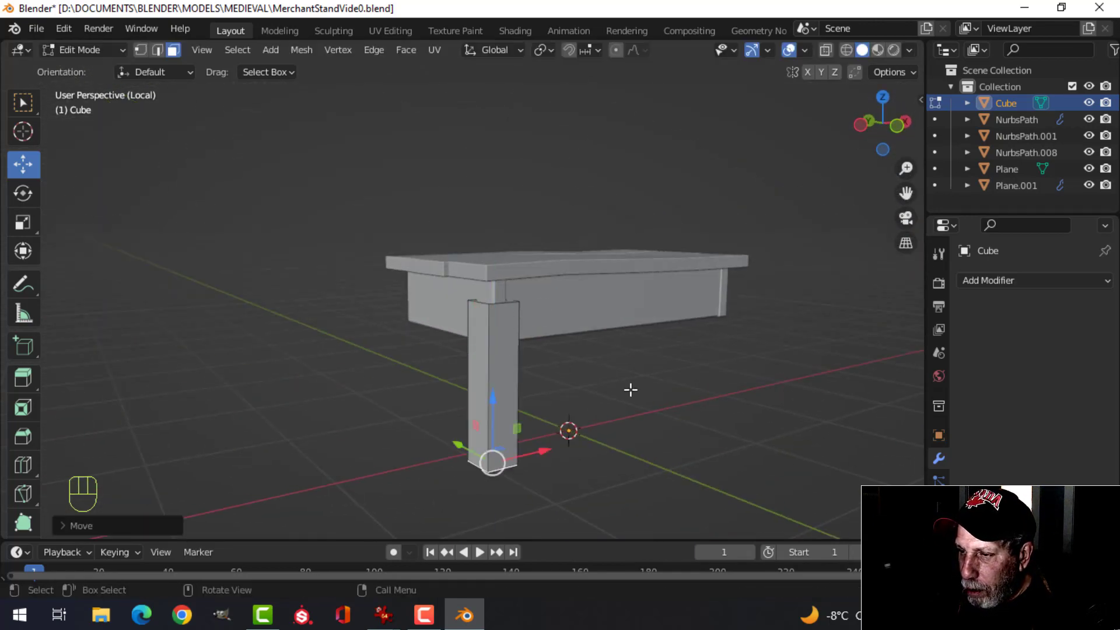
{"action": "key", "text": "a"}
{"action": "left_click_drag", "start_coordinate": [496, 320], "coordinate": [501, 296]}
Scale down the leg's bottom face to taper it and move that face down along Z to lengthen the leg.
{"action": "middle_click_drag", "start_coordinate": [549, 404], "coordinate": [528, 315]}
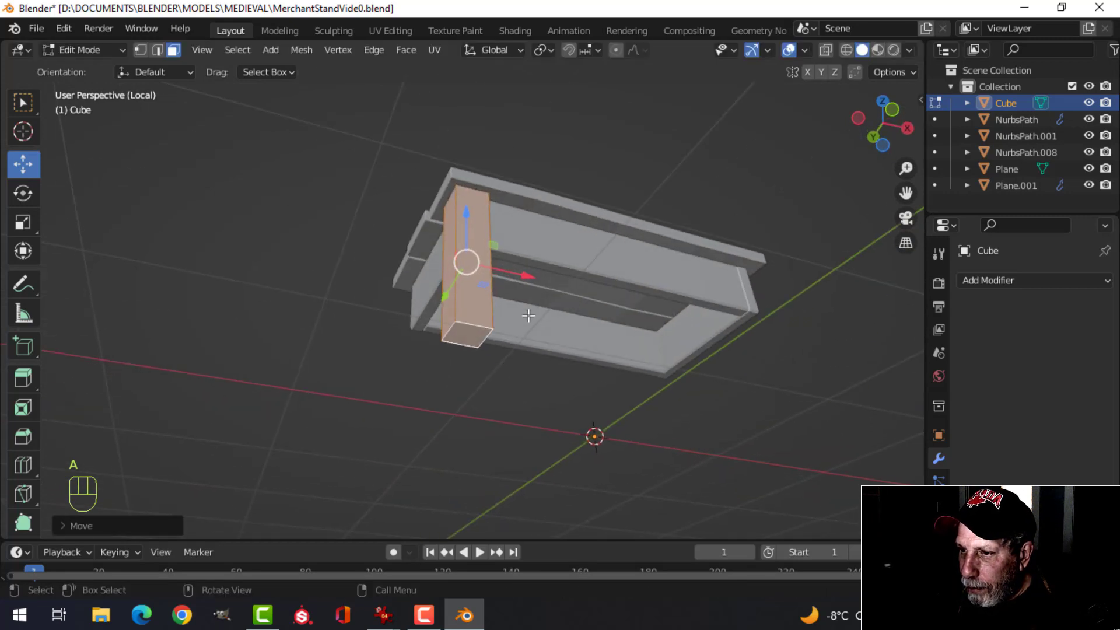
{"action": "left_click", "coordinate": [470, 336]}
{"action": "middle_click_drag", "start_coordinate": [471, 336], "coordinate": [598, 378]}
{"action": "key", "text": "s"}
{"action": "left_click", "coordinate": [600, 370]}
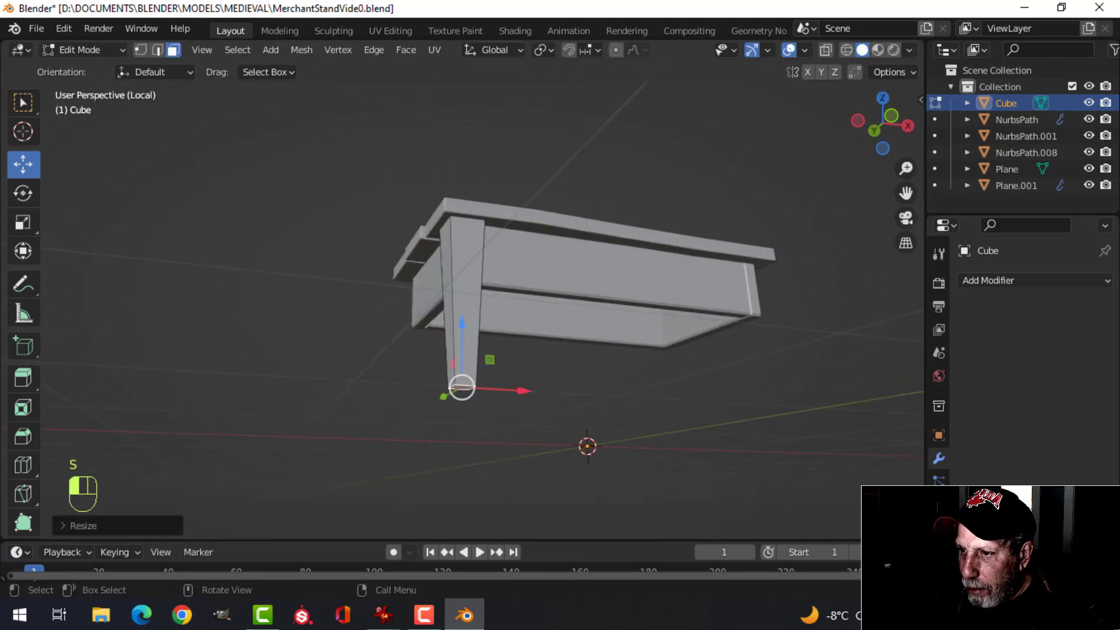
{"action": "left_click_drag", "start_coordinate": [464, 323], "coordinate": [461, 374]}
{"action": "middle_click_drag", "start_coordinate": [461, 373], "coordinate": [638, 349]}
Leave Local View and raise the leg's bottom face along Z to the level of the stand's post bottoms.
{"action": "key", "text": "Tab"}
{"action": "key", "text": "alt+a"}
{"action": "key", "text": "slash"}
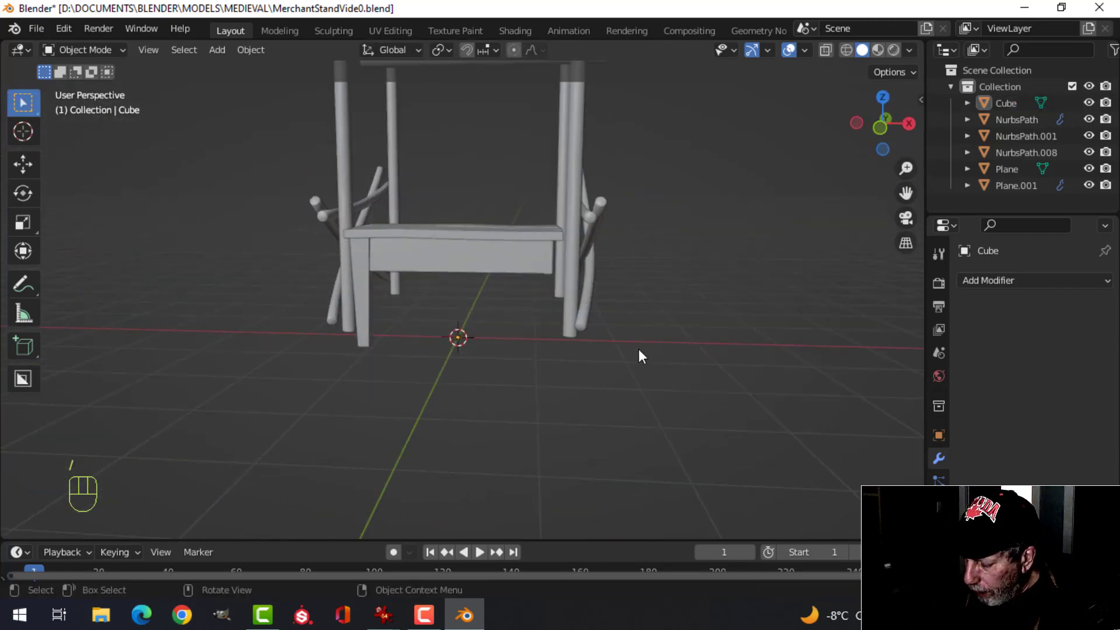
{"action": "key", "text": "KP_1"}
{"action": "scroll", "coordinate": [638, 350], "scroll_direction": "up", "scroll_amount": 2}
{"action": "middle_click_drag", "start_coordinate": [340, 343], "coordinate": [440, 352], "text": "shift"}
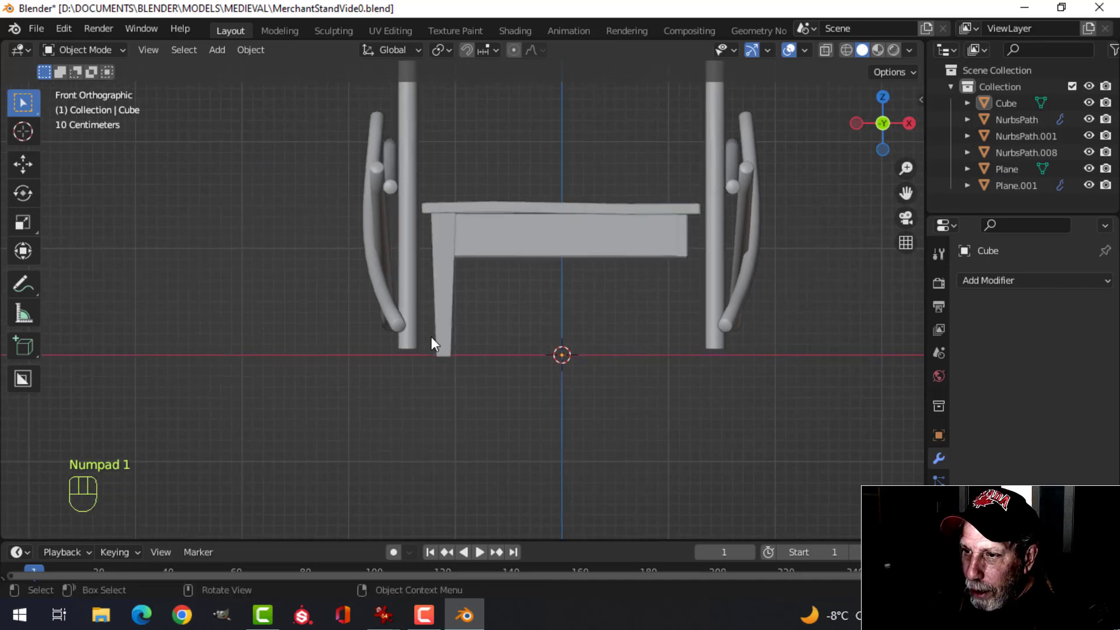
{"action": "left_click", "coordinate": [432, 339]}
{"action": "key", "text": "Tab"}
{"action": "left_click_drag", "start_coordinate": [443, 298], "coordinate": [443, 283]}
{"action": "key", "text": "Tab"}
{"action": "scroll", "coordinate": [607, 281], "scroll_direction": "down", "scroll_amount": 3}
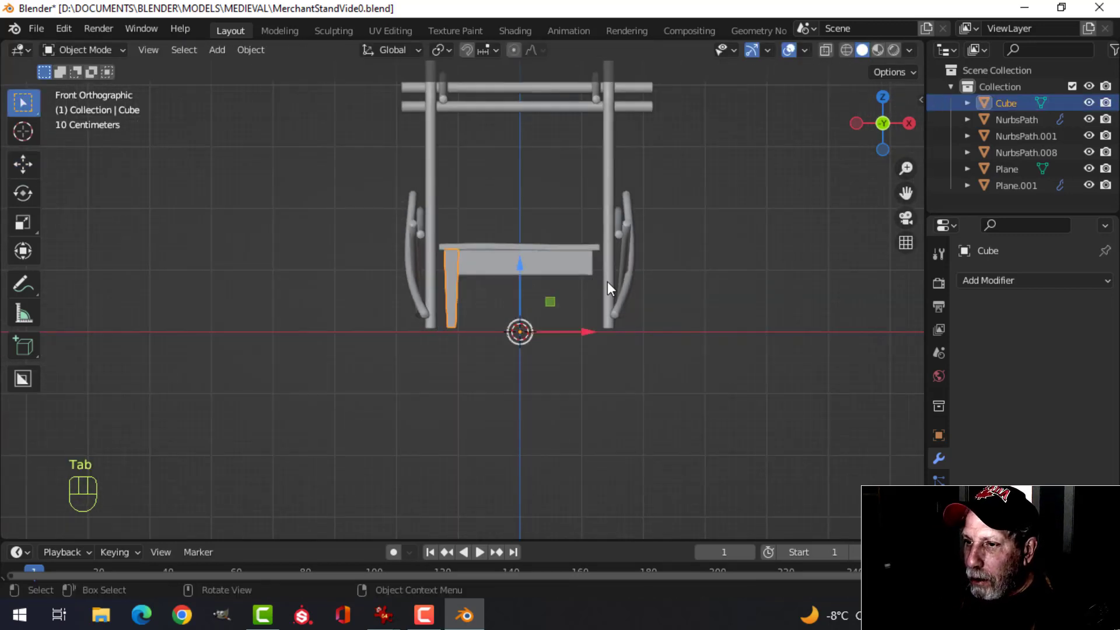
Snap the 3D cursor to the centre of the board frame under the tabletop.
{"action": "key", "text": "alt+a"}
{"action": "middle_click_drag", "start_coordinate": [607, 281], "coordinate": [643, 316]}
{"action": "left_click", "coordinate": [533, 331]}
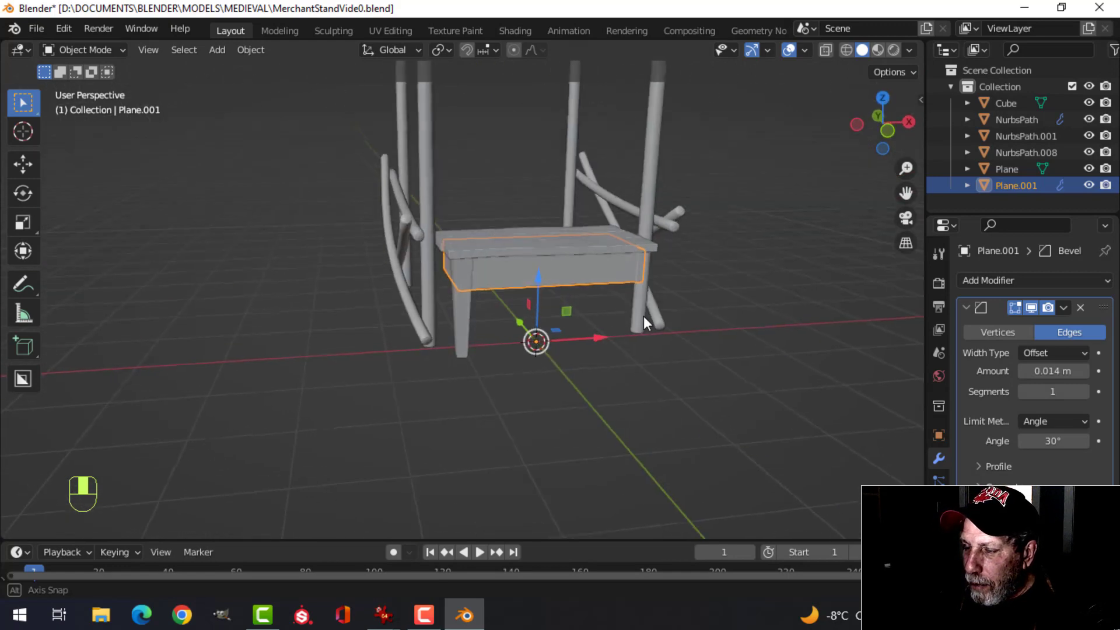
{"action": "key", "text": "Tab"}
{"action": "key", "text": "a"}
{"action": "scroll", "coordinate": [610, 341], "scroll_direction": "up", "scroll_amount": 2}
{"action": "key", "text": "shift+s"}
{"action": "left_click", "coordinate": [608, 438]}
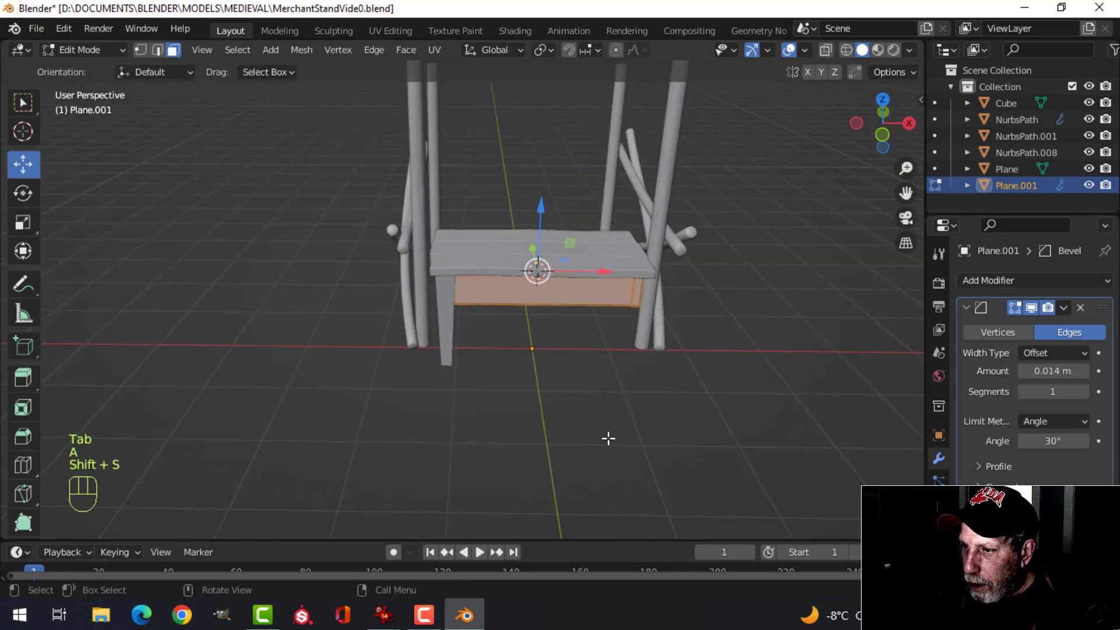
{"action": "key", "text": "Tab"}
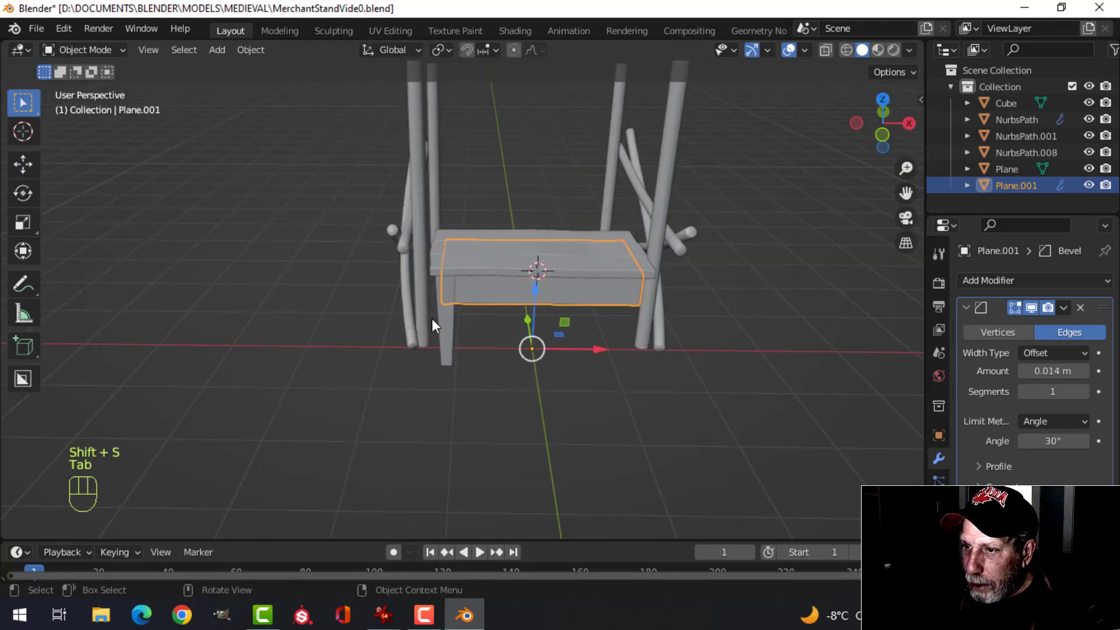
Mirror the tapered leg across the X and Y axes with a Mirror modifier to make four corner legs, and save the file.
{"action": "left_click", "coordinate": [444, 319]}
{"action": "left_click", "coordinate": [1002, 292]}
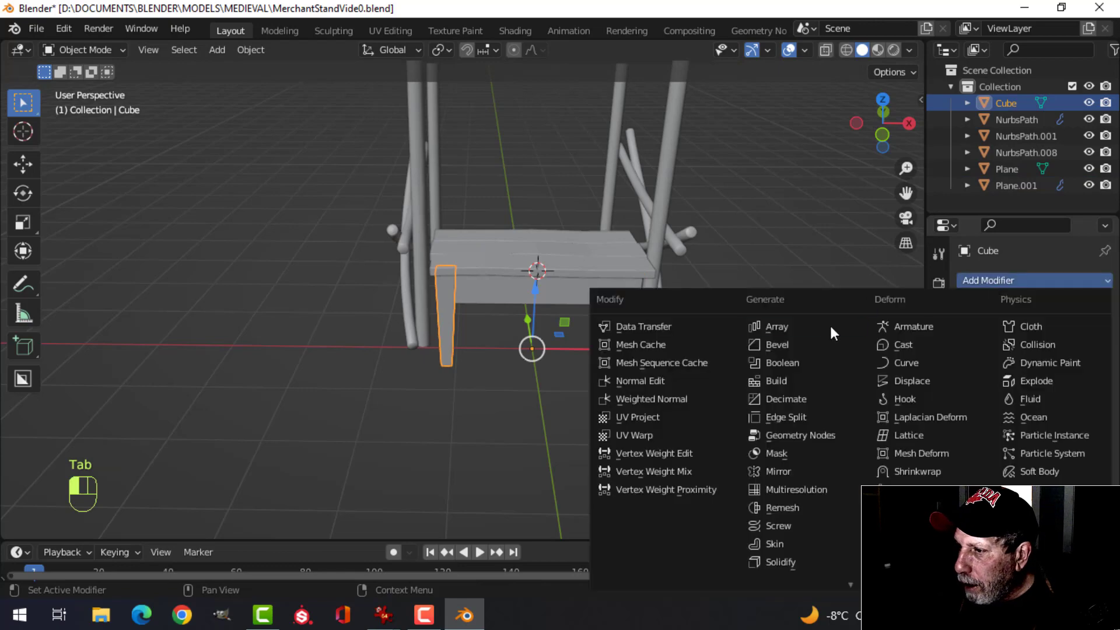
{"action": "left_click", "coordinate": [812, 471]}
{"action": "middle_click_drag", "start_coordinate": [817, 352], "coordinate": [712, 359]}
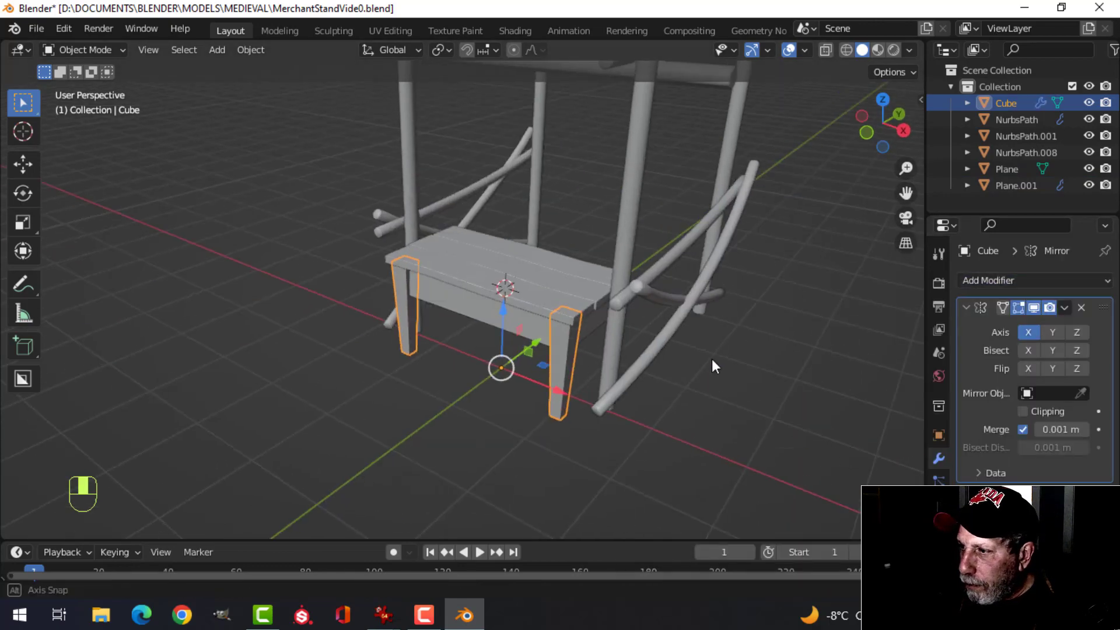
{"action": "key", "text": "alt+a"}
{"action": "middle_click_drag", "start_coordinate": [792, 366], "coordinate": [537, 355]}
{"action": "key", "text": "ctrl+s"}
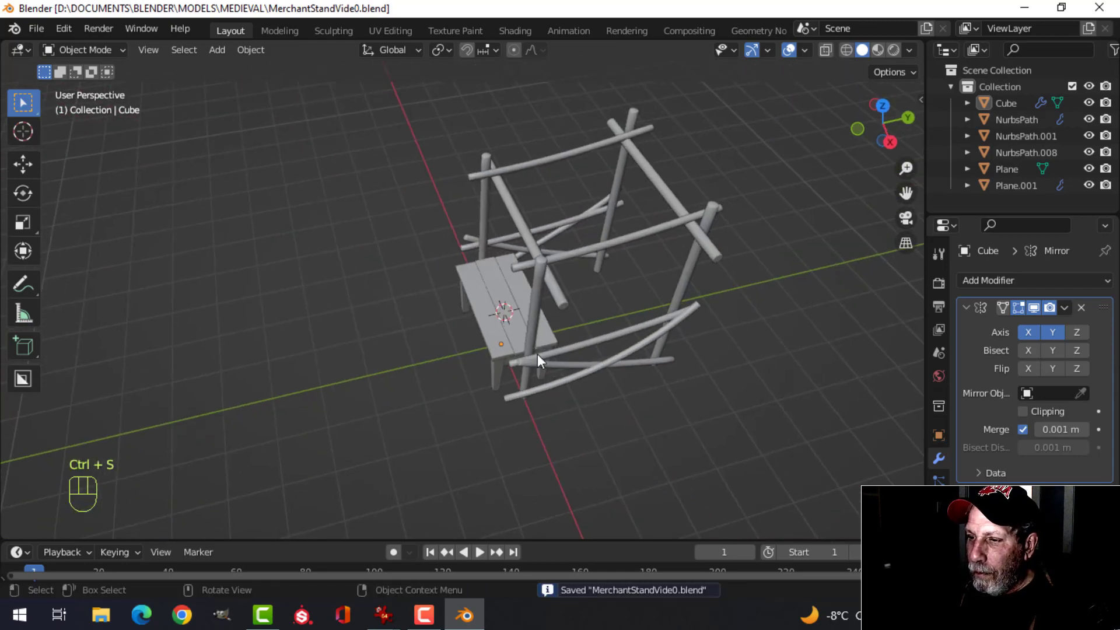
Check the bench in the MerchantStandWIP.jpg reference in IrfanView and return to Blender.
{"action": "mouse_move", "coordinate": [385, 612]}
{"action": "left_click", "coordinate": [276, 583]}
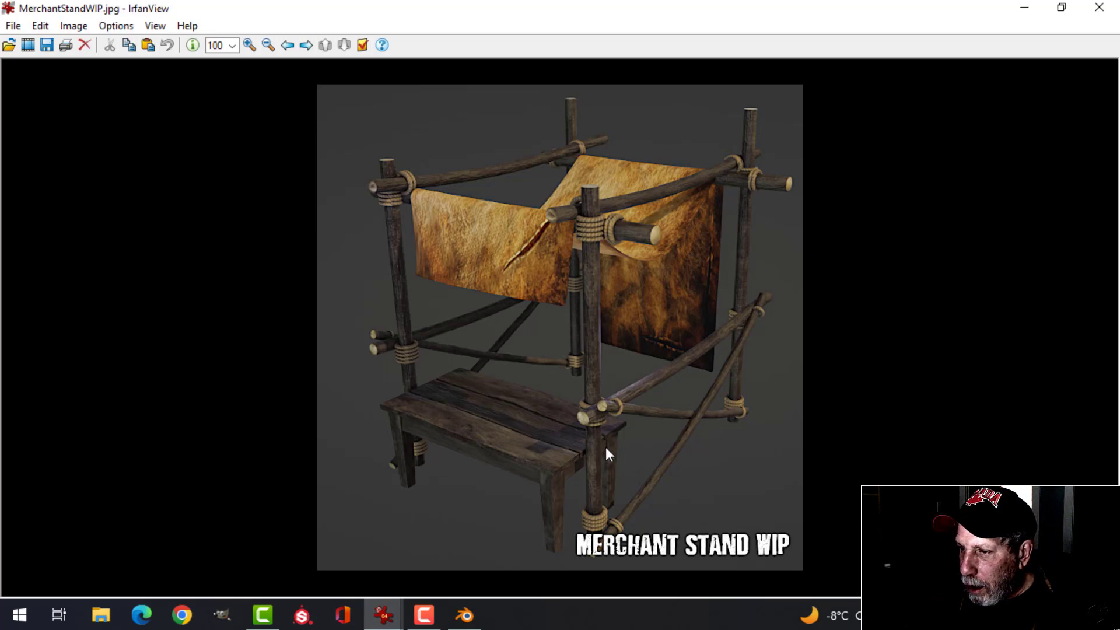
{"action": "left_click", "coordinate": [461, 612]}
Apply the Bevel modifier on the board frame under the tabletop.
{"action": "middle_click_drag", "start_coordinate": [516, 411], "coordinate": [559, 386]}
{"action": "scroll", "coordinate": [551, 391], "scroll_direction": "up", "scroll_amount": 3}
{"action": "middle_click_drag", "start_coordinate": [488, 398], "coordinate": [546, 412]}
{"action": "scroll", "coordinate": [548, 412], "scroll_direction": "up", "scroll_amount": 3}
{"action": "middle_click_drag", "start_coordinate": [551, 414], "coordinate": [597, 403], "text": "shift"}
{"action": "left_click", "coordinate": [584, 318]}
{"action": "middle_click_drag", "start_coordinate": [583, 318], "coordinate": [615, 287]}
{"action": "left_click", "coordinate": [524, 275]}
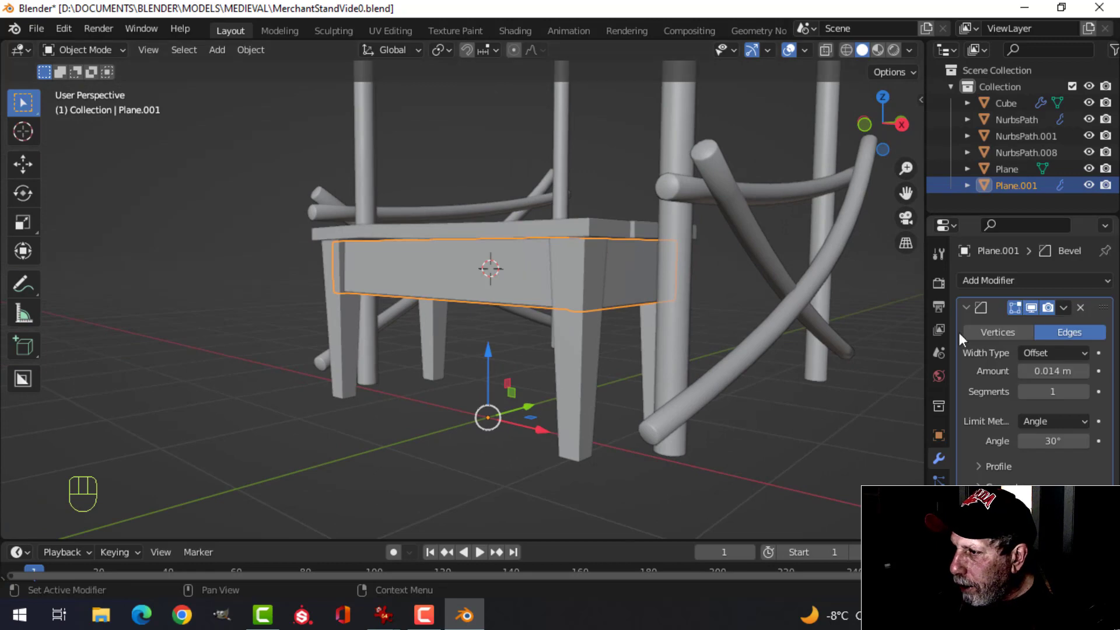
{"action": "middle_click_drag", "start_coordinate": [683, 358], "coordinate": [1002, 354]}
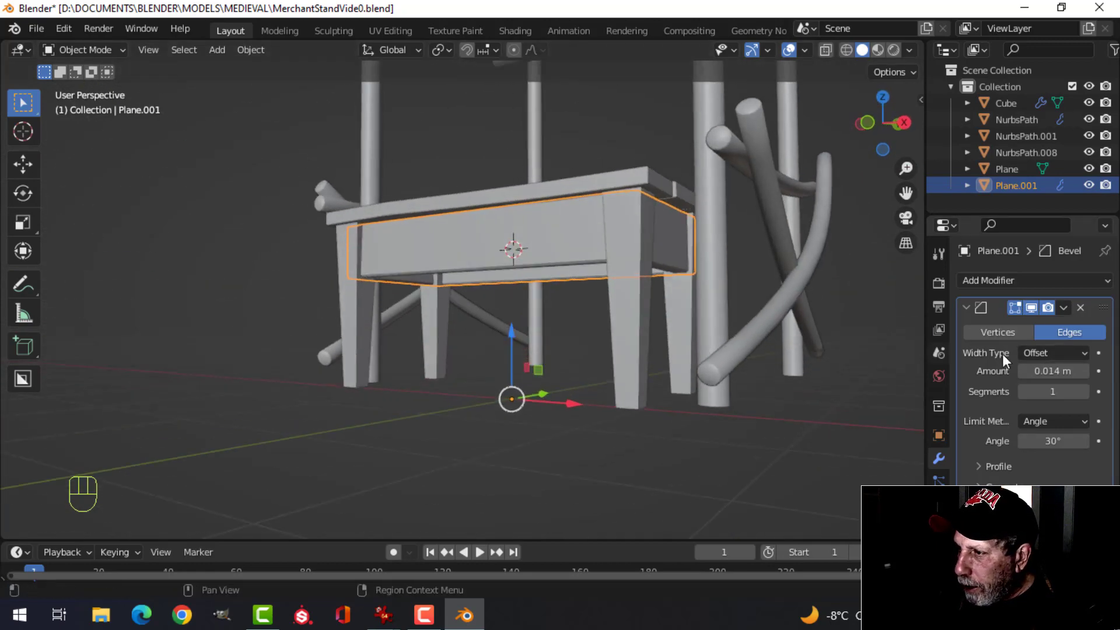
{"action": "key", "text": "ctrl+a"}
Add a Bevel modifier to the legs and set its amount to 0.004 m.
{"action": "left_click", "coordinate": [689, 297]}
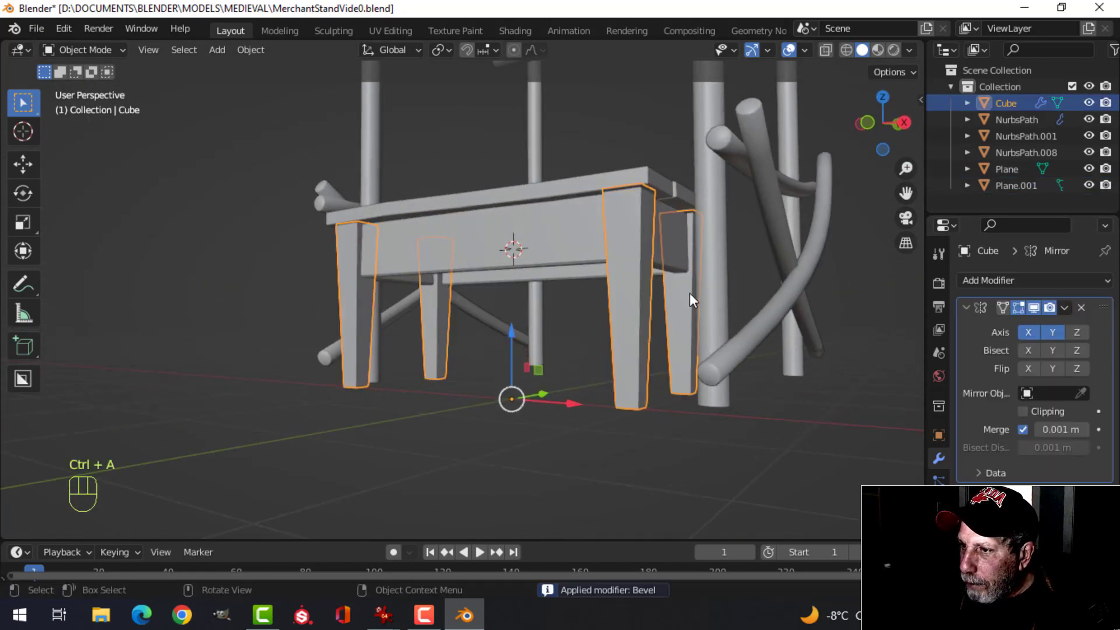
{"action": "scroll", "coordinate": [680, 319], "scroll_direction": "up", "scroll_amount": 2}
{"action": "left_click", "coordinate": [1006, 281]}
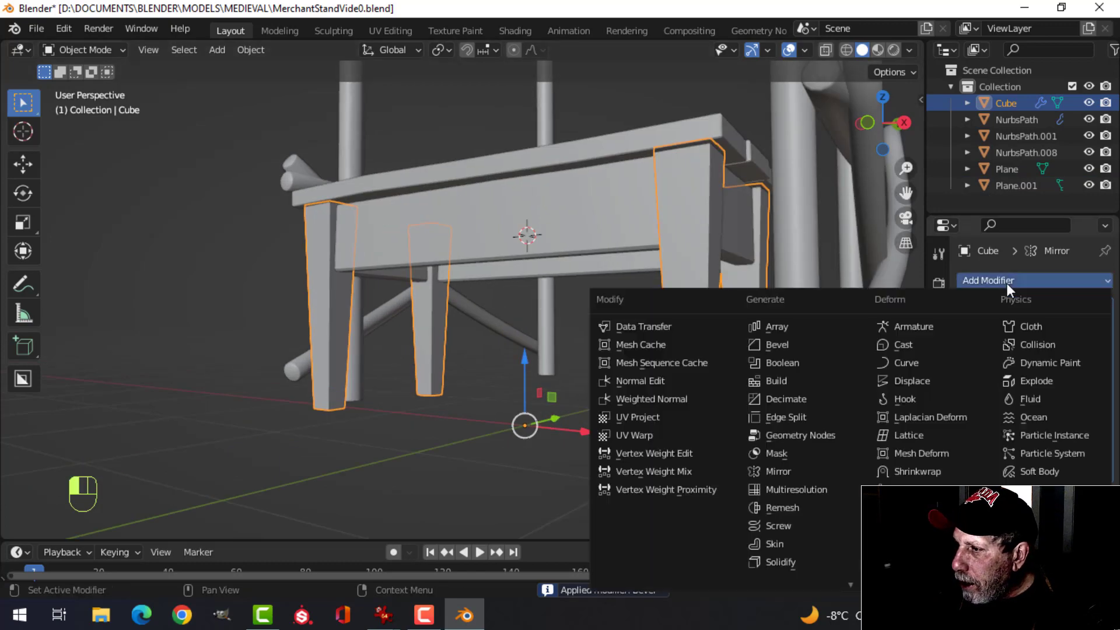
{"action": "left_click", "coordinate": [797, 344]}
{"action": "middle_click_drag", "start_coordinate": [732, 351], "coordinate": [726, 354], "text": "shift"}
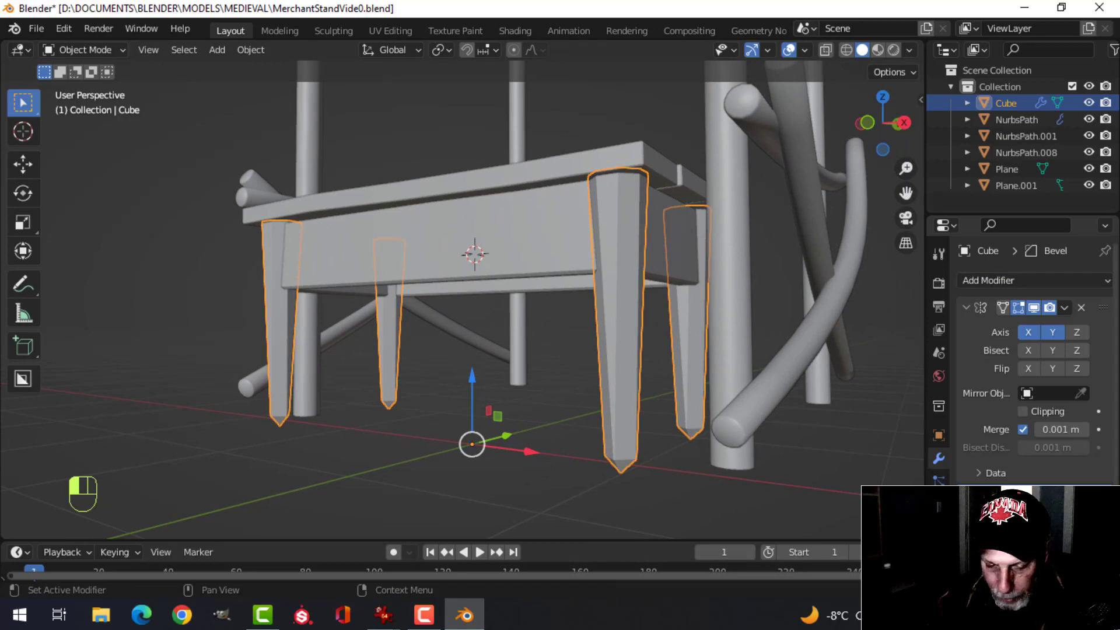
{"action": "key", "text": "Return"}
{"action": "left_click_drag", "start_coordinate": [1061, 562], "coordinate": [1064, 562], "text": "shift"}
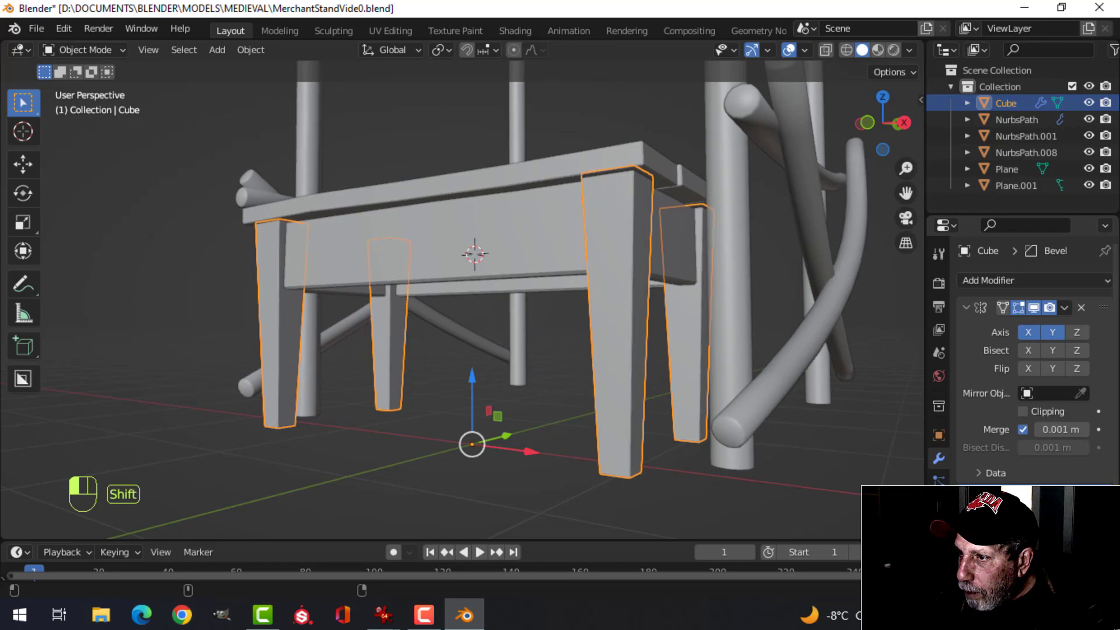
{"action": "key", "text": "alt+a"}
Delete the bottom face of the leg in Edit Mode and return to Object Mode.
{"action": "middle_click_drag", "start_coordinate": [702, 452], "coordinate": [632, 247]}
{"action": "key", "text": "Tab"}
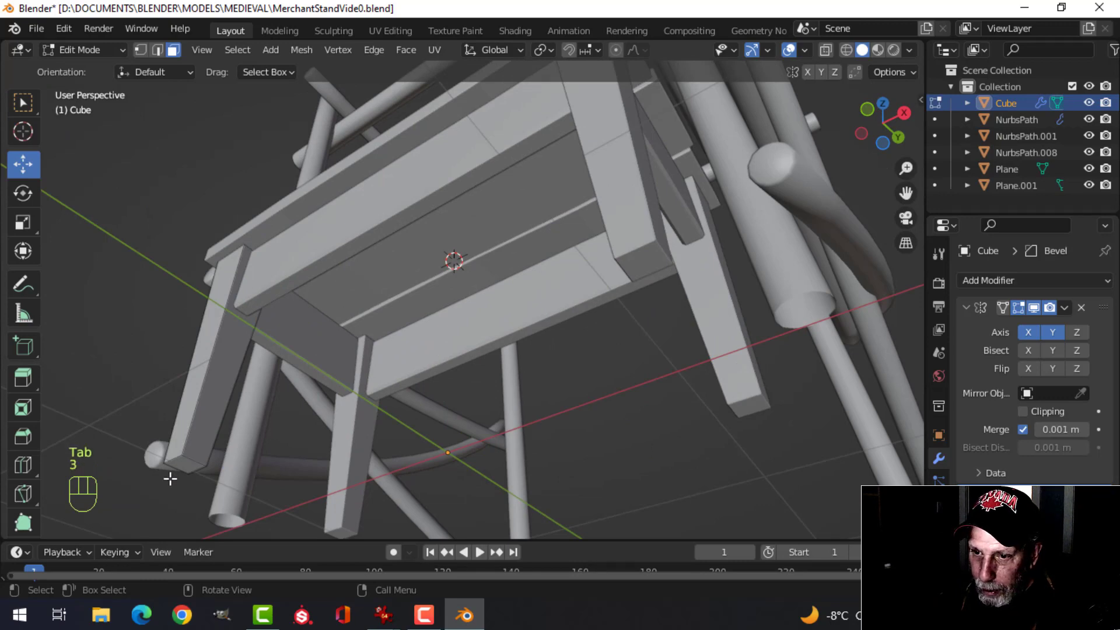
{"action": "left_click", "coordinate": [189, 470]}
{"action": "key", "text": "x"}
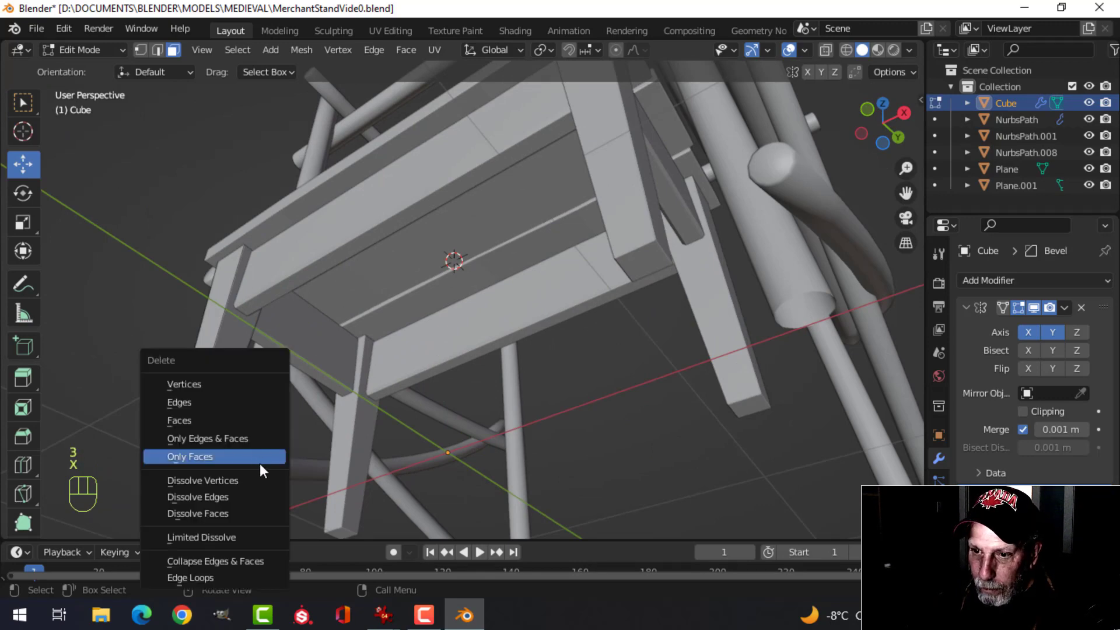
{"action": "left_click", "coordinate": [233, 425]}
{"action": "middle_click_drag", "start_coordinate": [680, 328], "coordinate": [637, 395]}
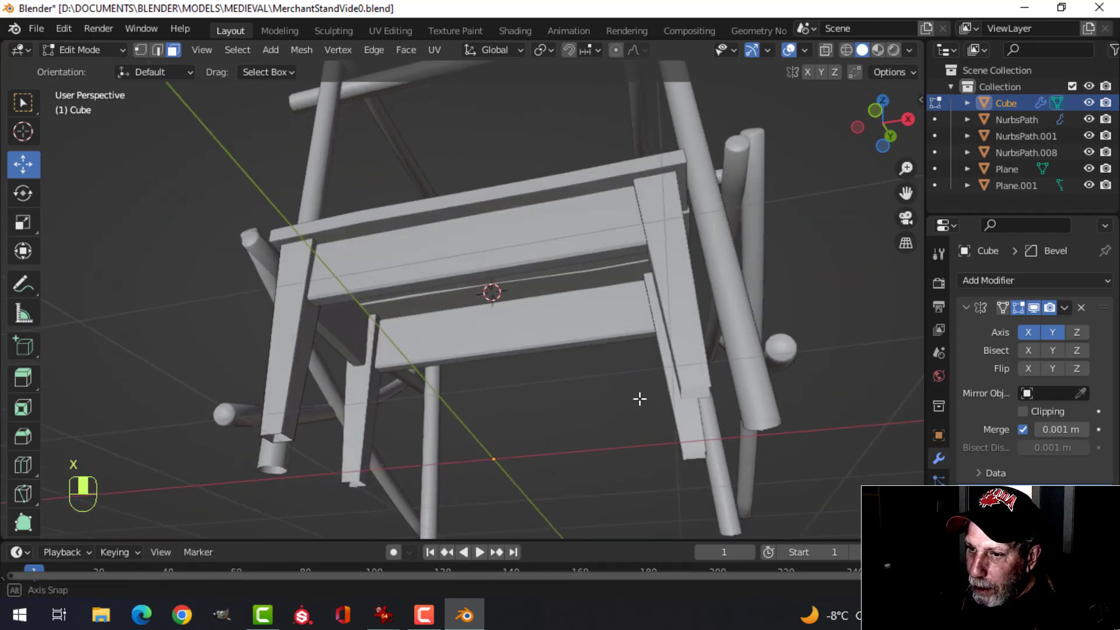
{"action": "key", "text": "Tab"}
Apply the legs' Mirror and Bevel modifiers.
{"action": "middle_click_drag", "start_coordinate": [805, 356], "coordinate": [1017, 323]}
{"action": "key", "text": "alt+a"}
{"action": "key", "text": "ctrl+a"}
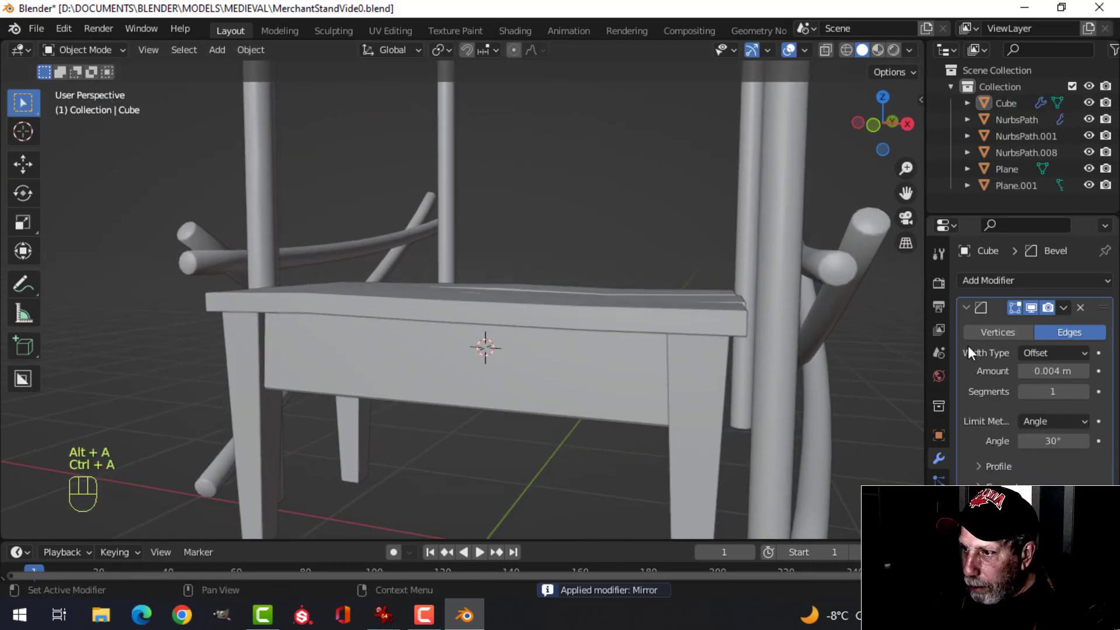
{"action": "key", "text": "ctrl+a"}
Join the board frame, the planked tabletop and the legs into a single bench object.
{"action": "left_click", "coordinate": [663, 380], "text": "shift"}
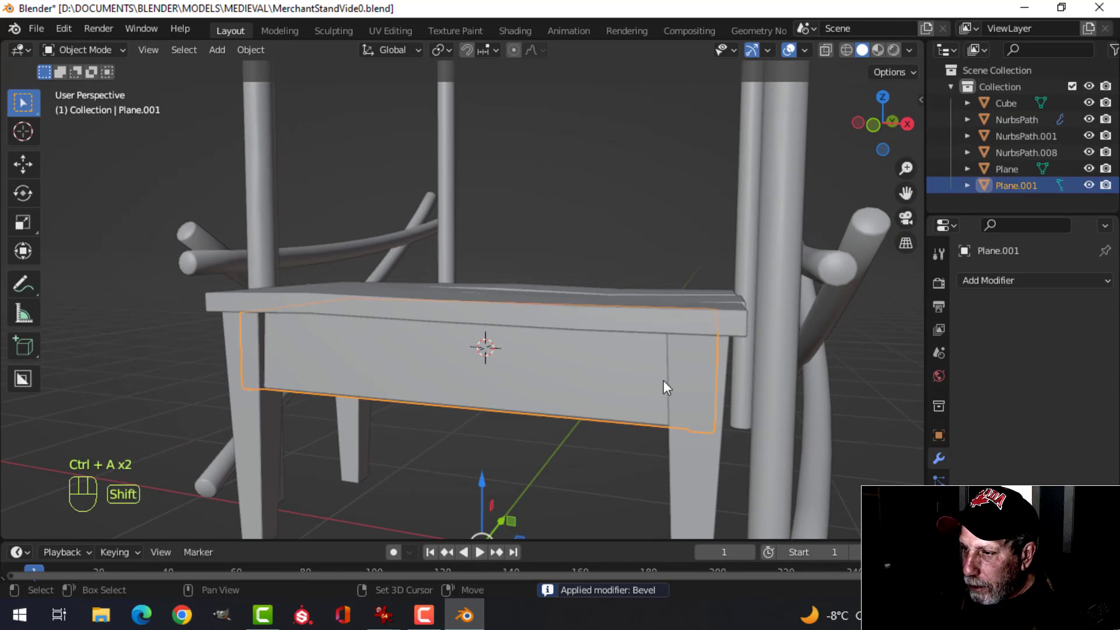
{"action": "left_click", "coordinate": [742, 328], "text": "shift"}
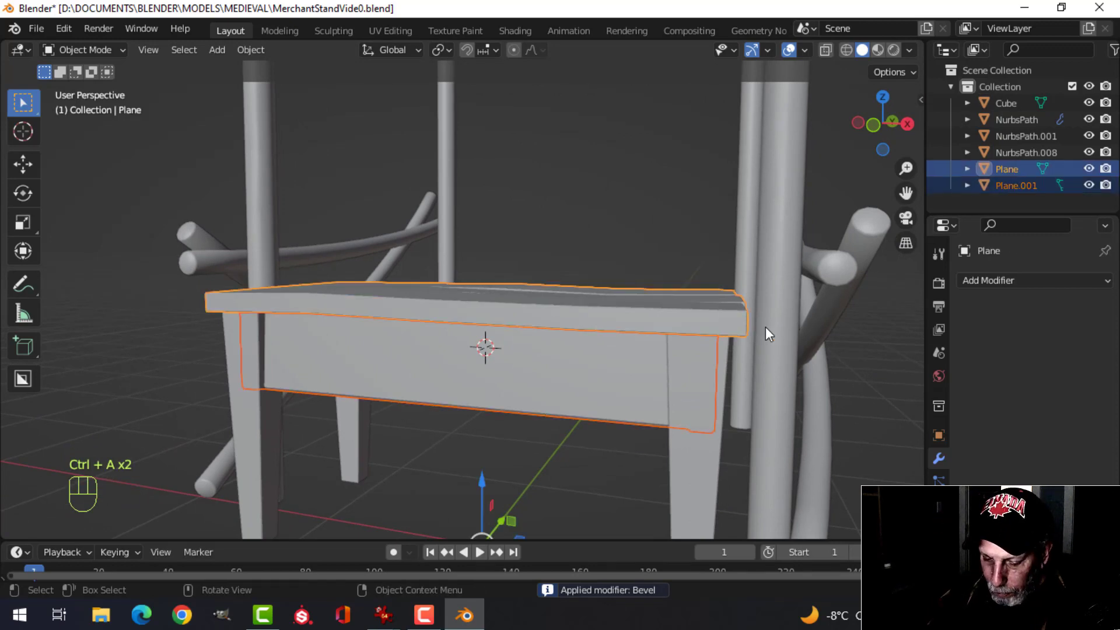
{"action": "key", "text": "ctrl+j"}
{"action": "left_click", "coordinate": [713, 417]}
{"action": "scroll", "coordinate": [722, 413], "scroll_direction": "down", "scroll_amount": 4}
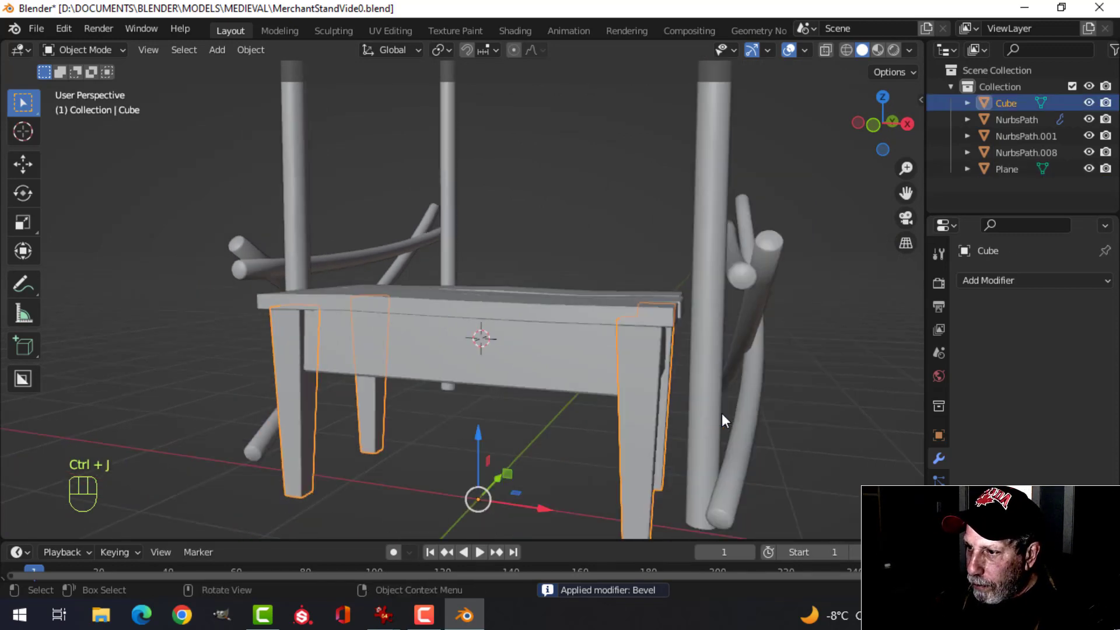
{"action": "left_click", "coordinate": [536, 349], "text": "shift"}
{"action": "key", "text": "ctrl+j"}
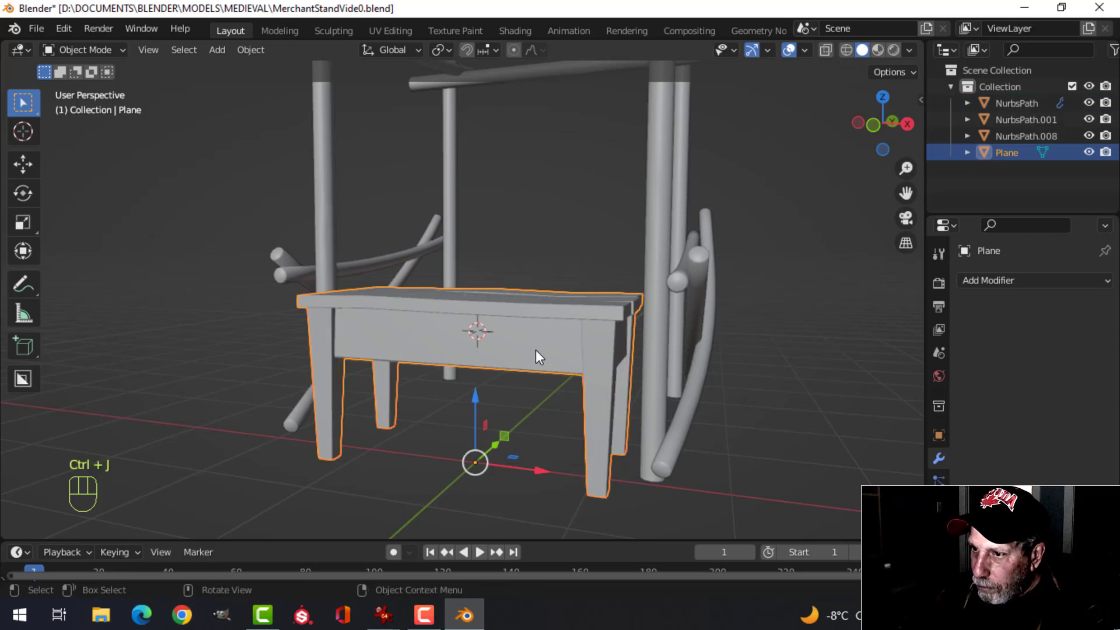
Show the Face Orientation overlay briefly to check the bench's normals.
{"action": "scroll", "coordinate": [556, 363], "scroll_direction": "down", "scroll_amount": 2}
{"action": "left_click", "coordinate": [807, 50]}
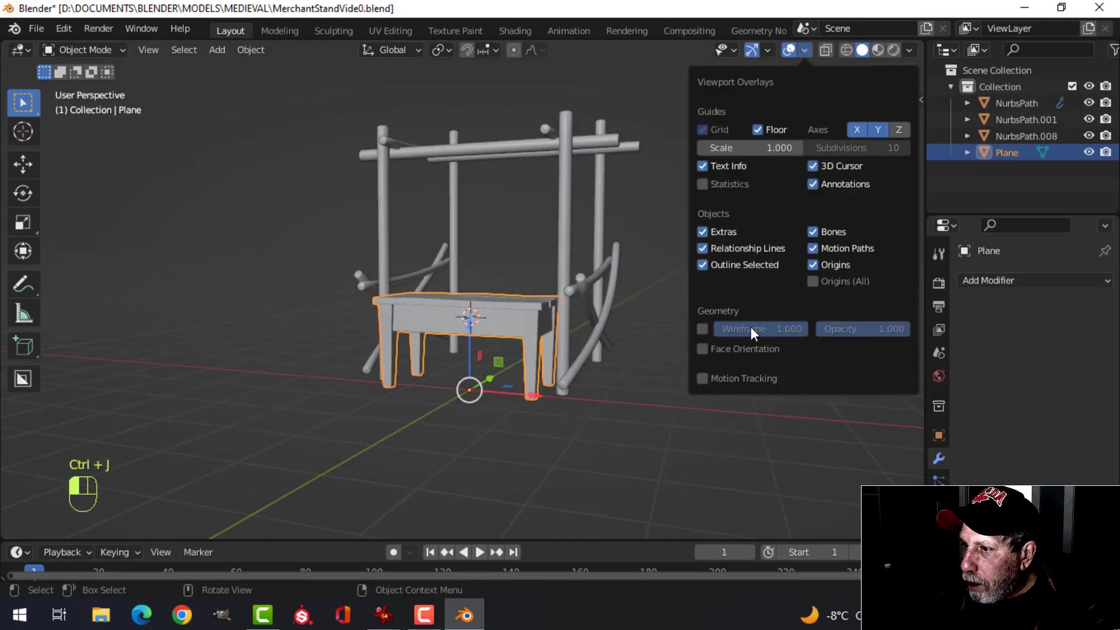
{"action": "left_click", "coordinate": [745, 352]}
{"action": "left_click", "coordinate": [744, 352]}
Deselect the bench and save the file.
{"action": "key", "text": "alt+a"}
{"action": "scroll", "coordinate": [586, 256], "scroll_direction": "up", "scroll_amount": 3}
{"action": "middle_click_drag", "start_coordinate": [585, 256], "coordinate": [499, 324]}
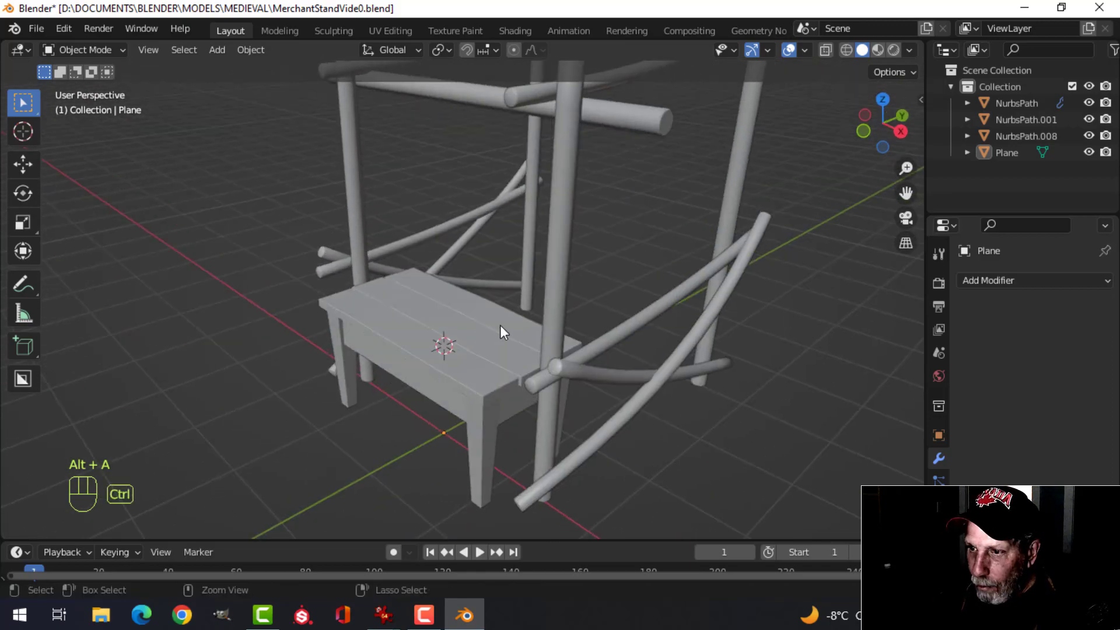
{"action": "key", "text": "ctrl+s"}
Examine the rope bindings at the post joints in the IrfanView reference image and return to Blender.
{"action": "scroll", "coordinate": [559, 327], "scroll_direction": "down", "scroll_amount": 2}
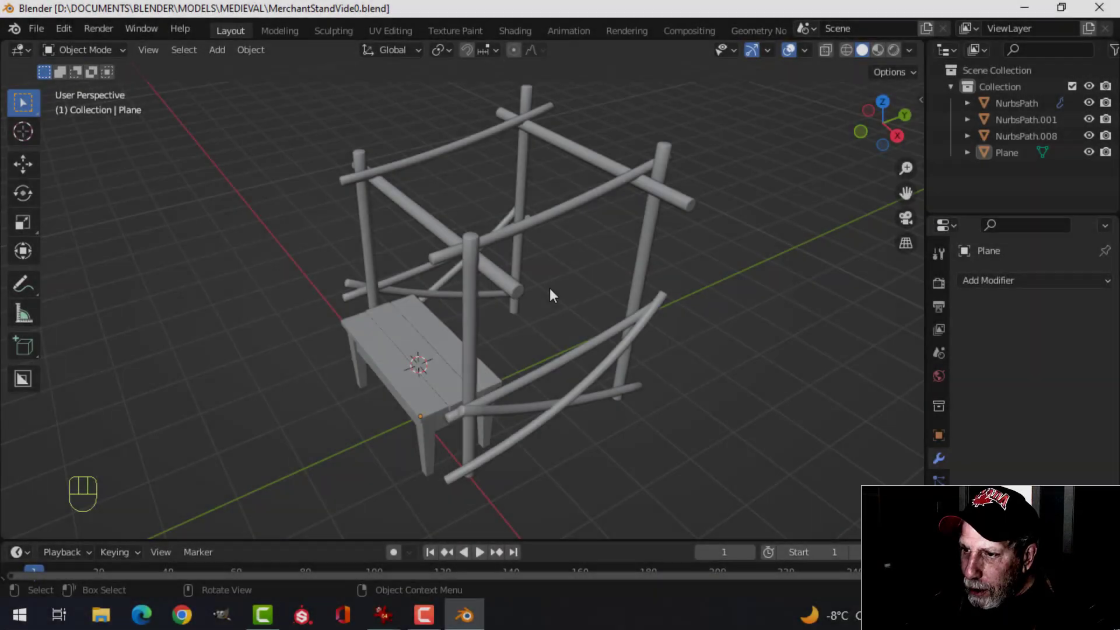
{"action": "middle_click_drag", "start_coordinate": [549, 288], "coordinate": [486, 246]}
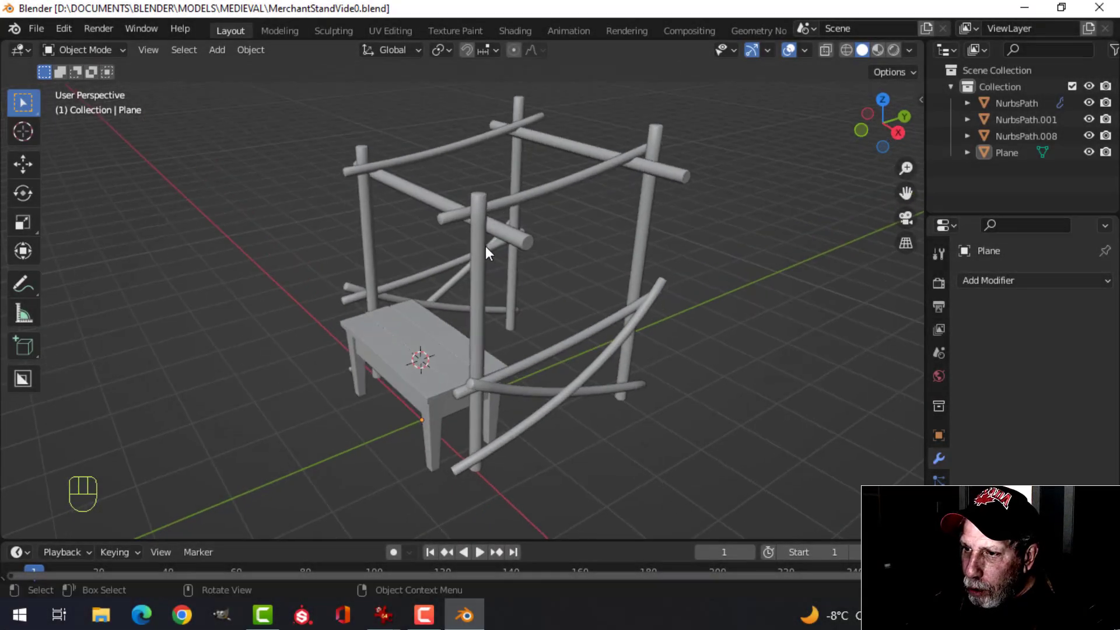
{"action": "mouse_move", "coordinate": [382, 615]}
{"action": "left_click", "coordinate": [238, 574]}
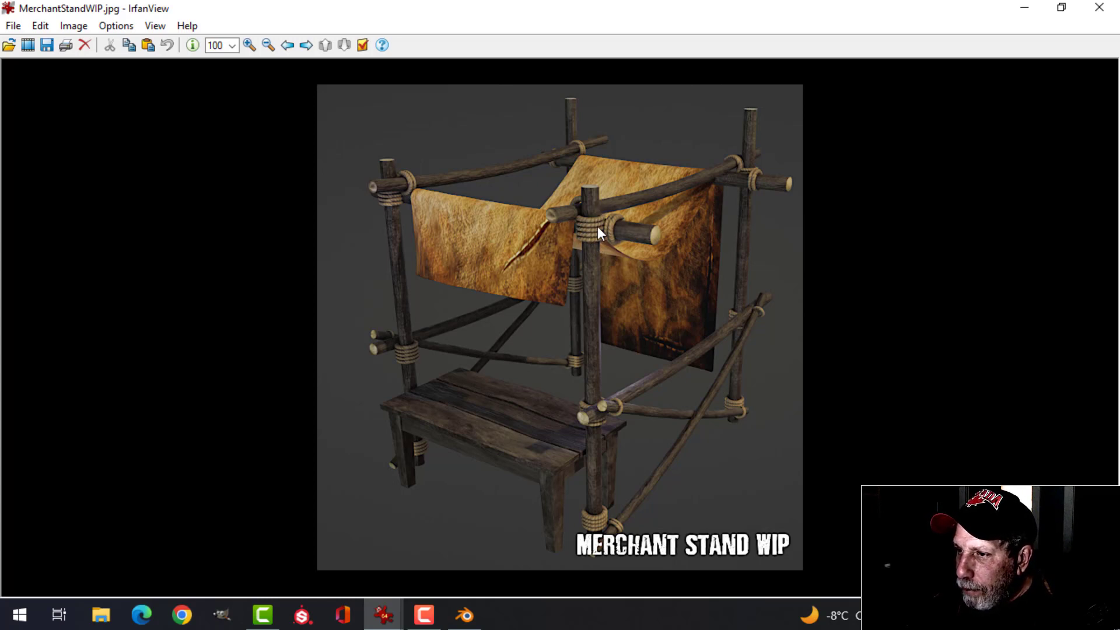
{"action": "left_click", "coordinate": [465, 614]}
Duplicate the ring of faces around the front corner post beside the upper crossbeam and scale the copy slightly larger than the post.
{"action": "middle_click_drag", "start_coordinate": [565, 243], "coordinate": [519, 237]}
{"action": "left_click", "coordinate": [543, 266]}
{"action": "key", "text": "Tab"}
{"action": "scroll", "coordinate": [520, 236], "scroll_direction": "up", "scroll_amount": 1}
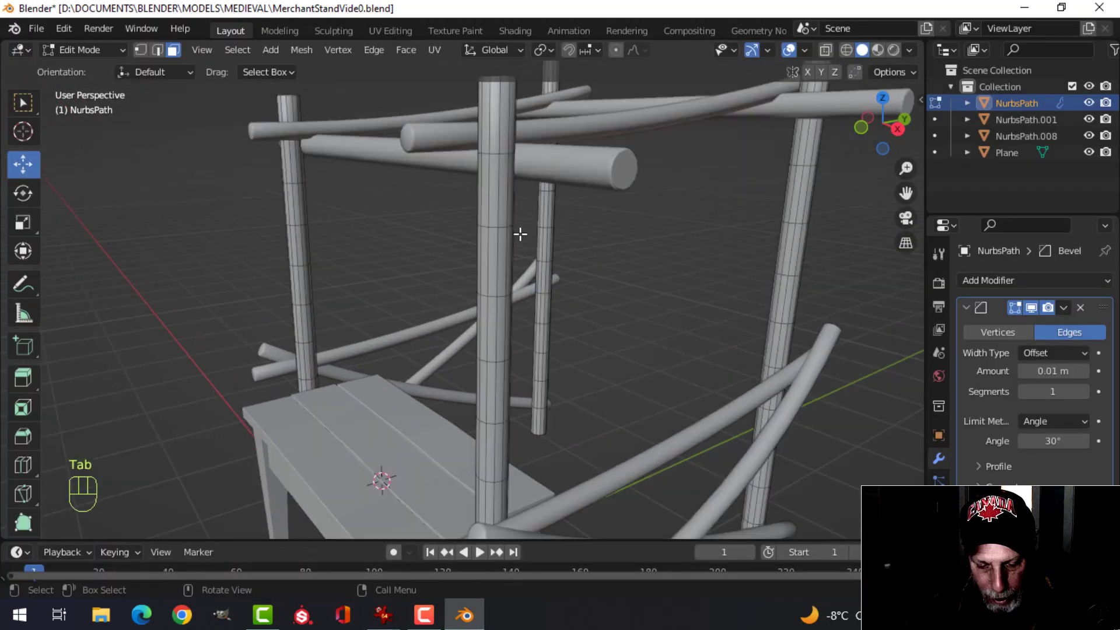
{"action": "key", "text": "2"}
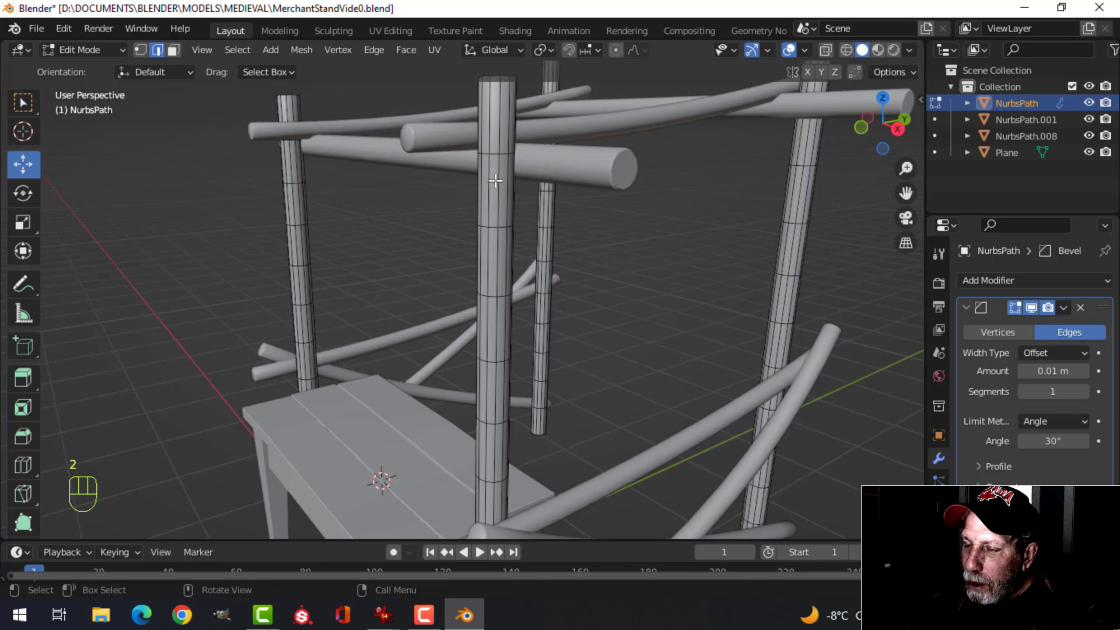
{"action": "key", "text": "3"}
{"action": "left_click", "coordinate": [495, 186], "text": "alt"}
{"action": "middle_click_drag", "start_coordinate": [496, 186], "coordinate": [540, 204]}
{"action": "key", "text": "shift+d"}
{"action": "key", "text": "s"}
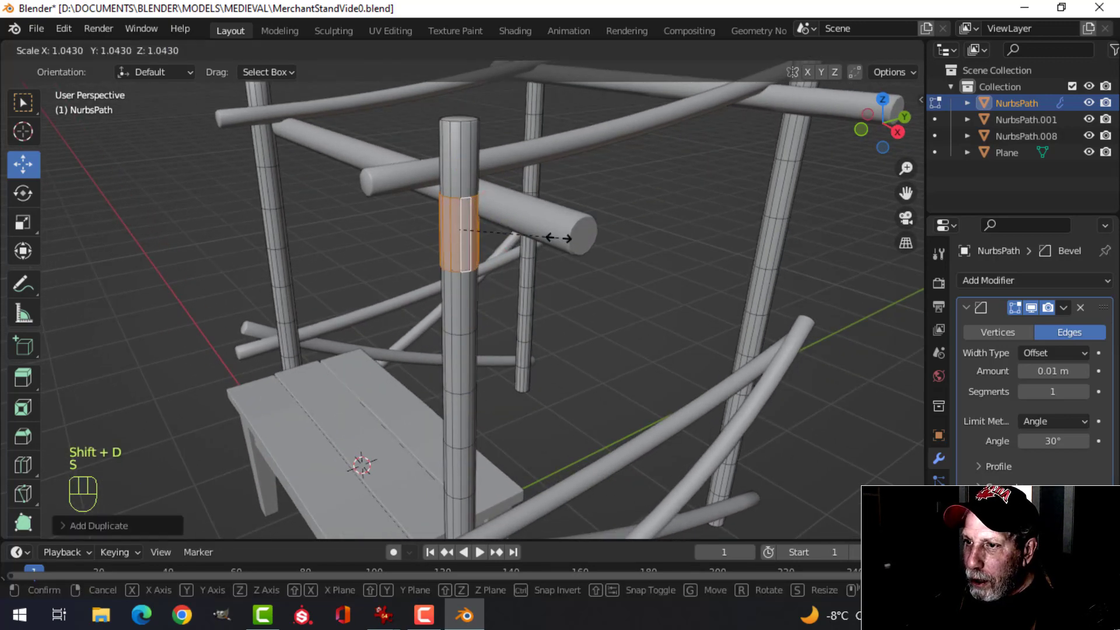
{"action": "left_click", "coordinate": [580, 239]}
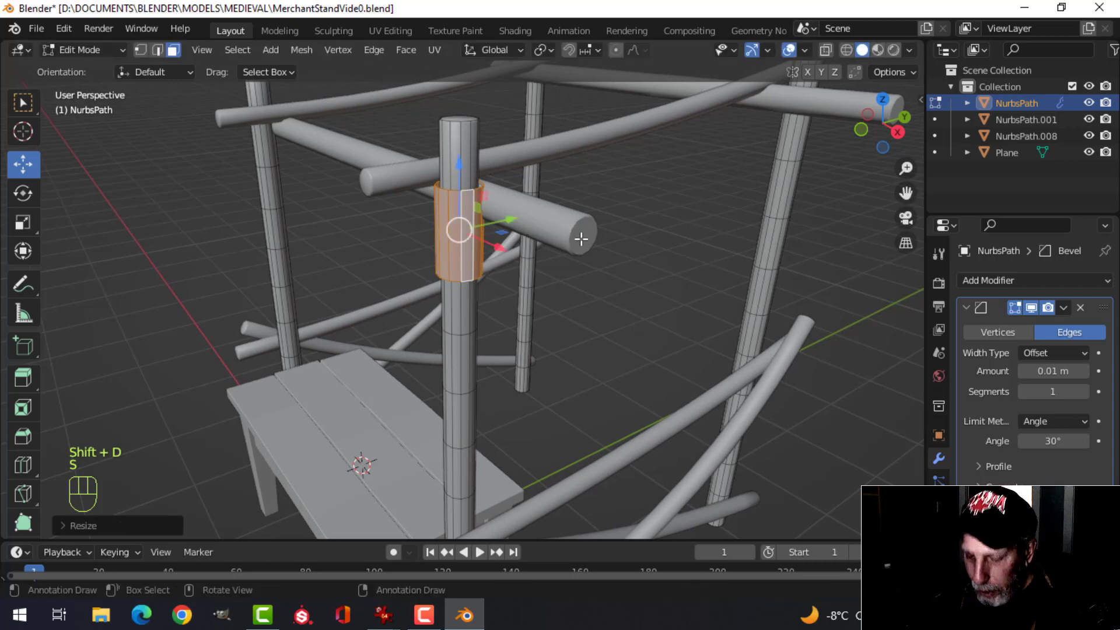
Separate the duplicated ring of faces into its own object and select it in Object Mode.
{"action": "key", "text": "p"}
{"action": "left_click", "coordinate": [579, 239]}
{"action": "key", "text": "Tab"}
{"action": "key", "text": "1"}
{"action": "left_click", "coordinate": [480, 237]}
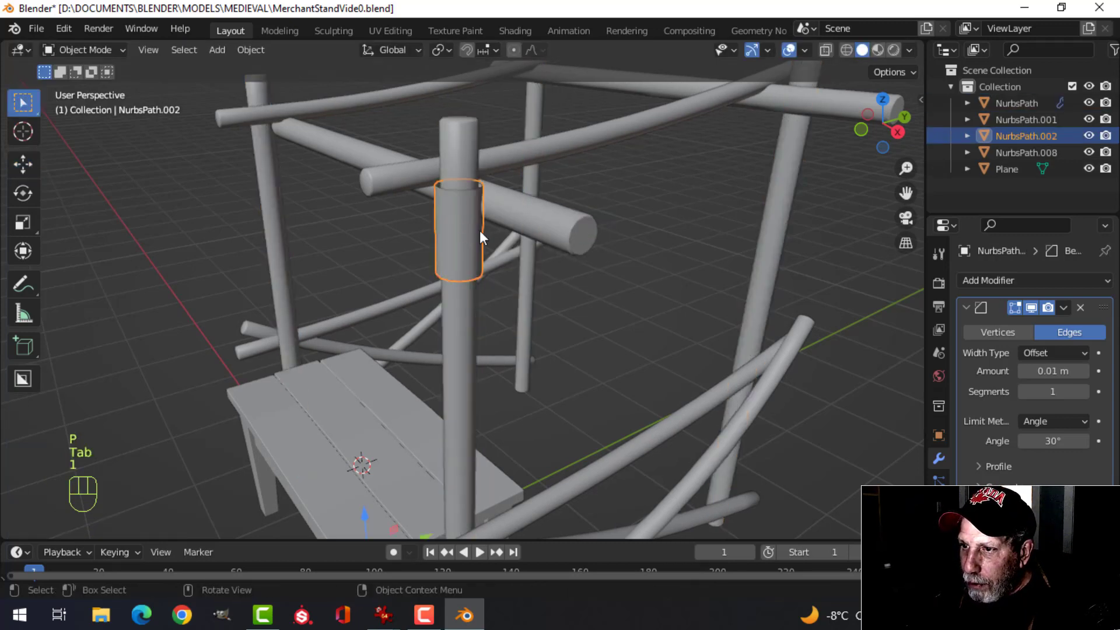
Scale the whole ring down along Z into a narrow band and enlarge it slightly around the post.
{"action": "key", "text": "Tab"}
{"action": "key", "text": "a"}
{"action": "key", "text": "s"}
{"action": "key", "text": "z"}
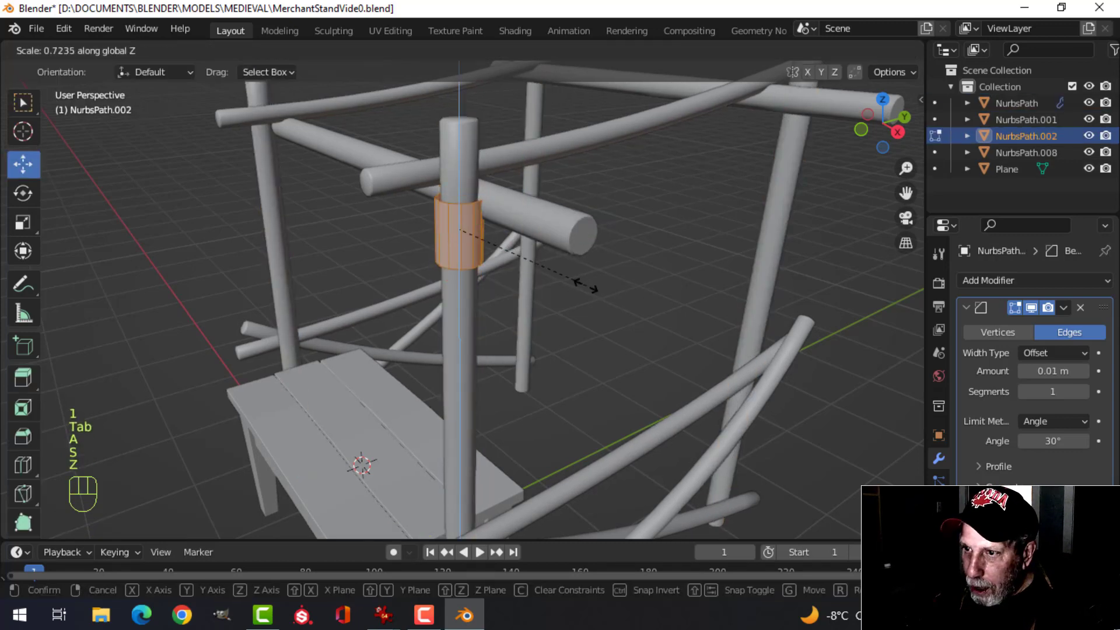
{"action": "left_click", "coordinate": [487, 257]}
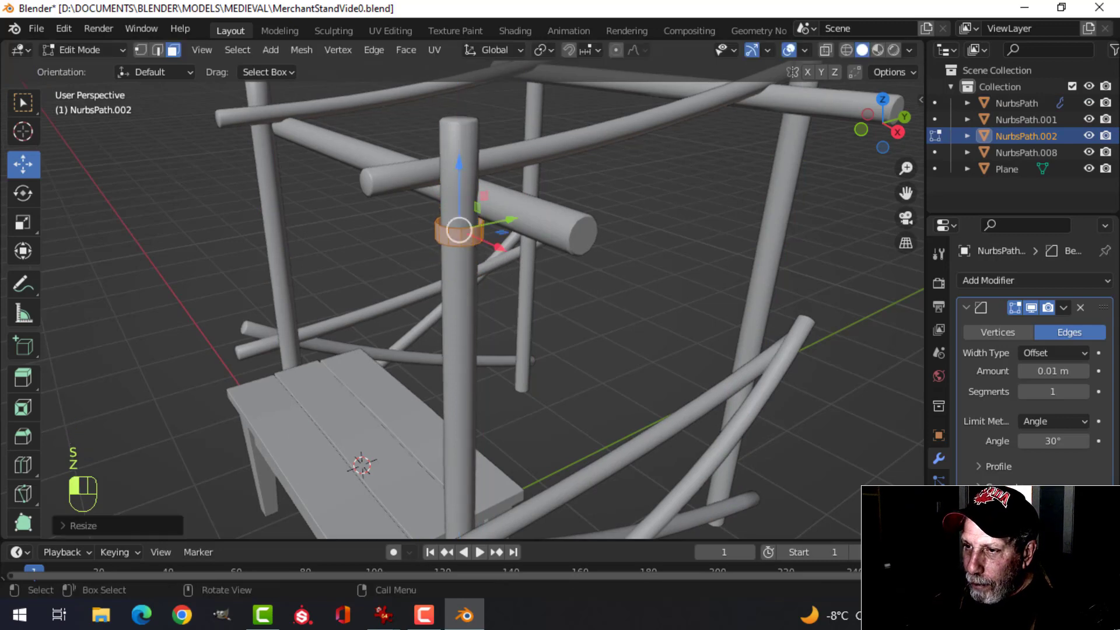
{"action": "key", "text": "s"}
{"action": "left_click", "coordinate": [539, 237]}
Raise the band along Z to just below the upper rail on the front corner post.
{"action": "middle_click_drag", "start_coordinate": [539, 238], "coordinate": [400, 169]}
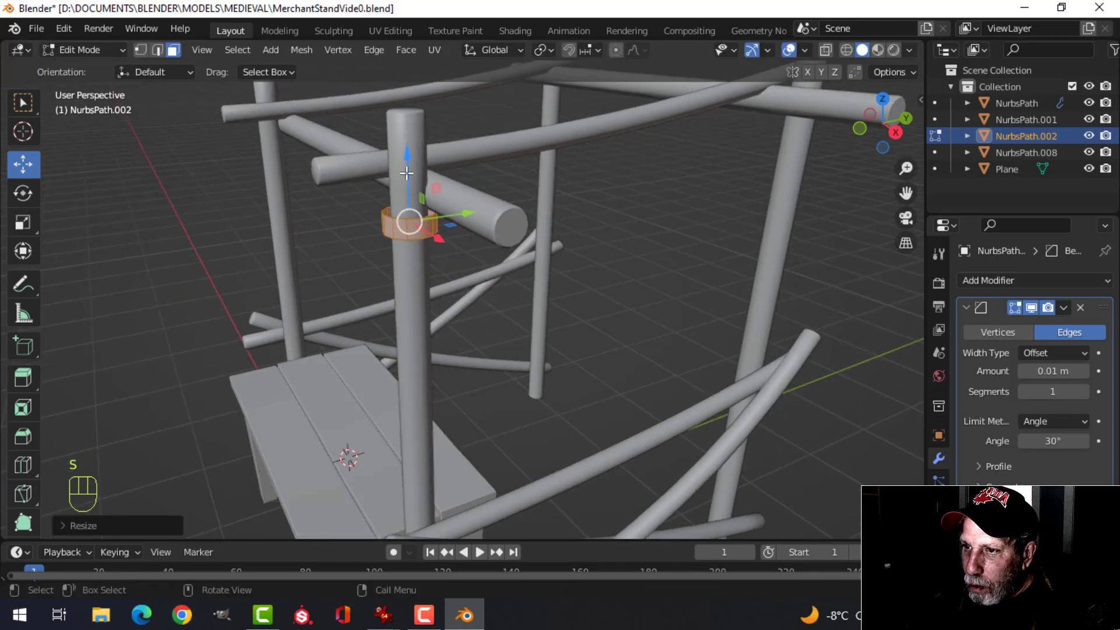
{"action": "key", "text": "g"}
{"action": "key", "text": "z"}
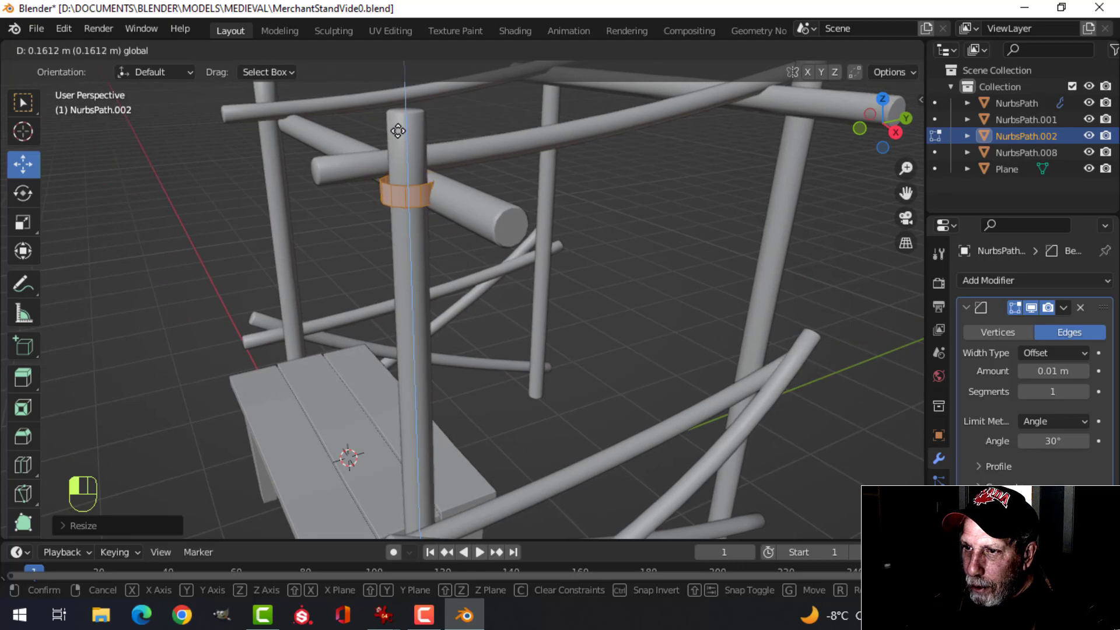
{"action": "left_click_drag", "start_coordinate": [398, 131], "coordinate": [398, 131]}
Recalculate the normals of the band around the post.
{"action": "middle_click_drag", "start_coordinate": [388, 175], "coordinate": [501, 265]}
{"action": "scroll", "coordinate": [535, 192], "scroll_direction": "up", "scroll_amount": 2}
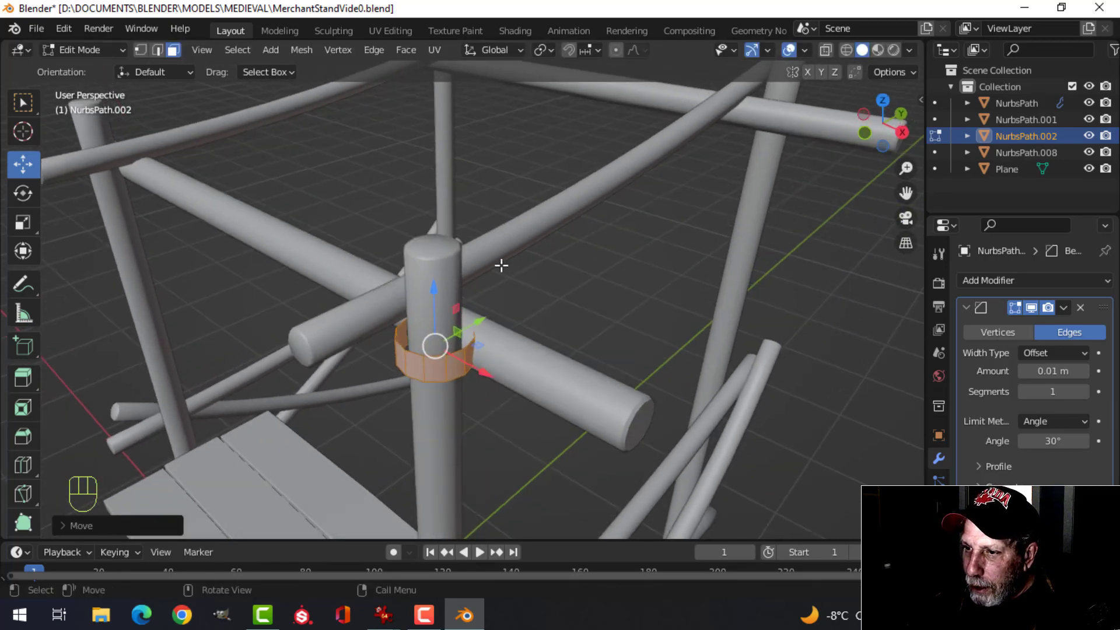
{"action": "scroll", "coordinate": [501, 265], "scroll_direction": "up", "scroll_amount": 3}
{"action": "middle_click_drag", "start_coordinate": [542, 361], "coordinate": [524, 201], "text": "shift"}
{"action": "middle_click_drag", "start_coordinate": [524, 201], "coordinate": [558, 246]}
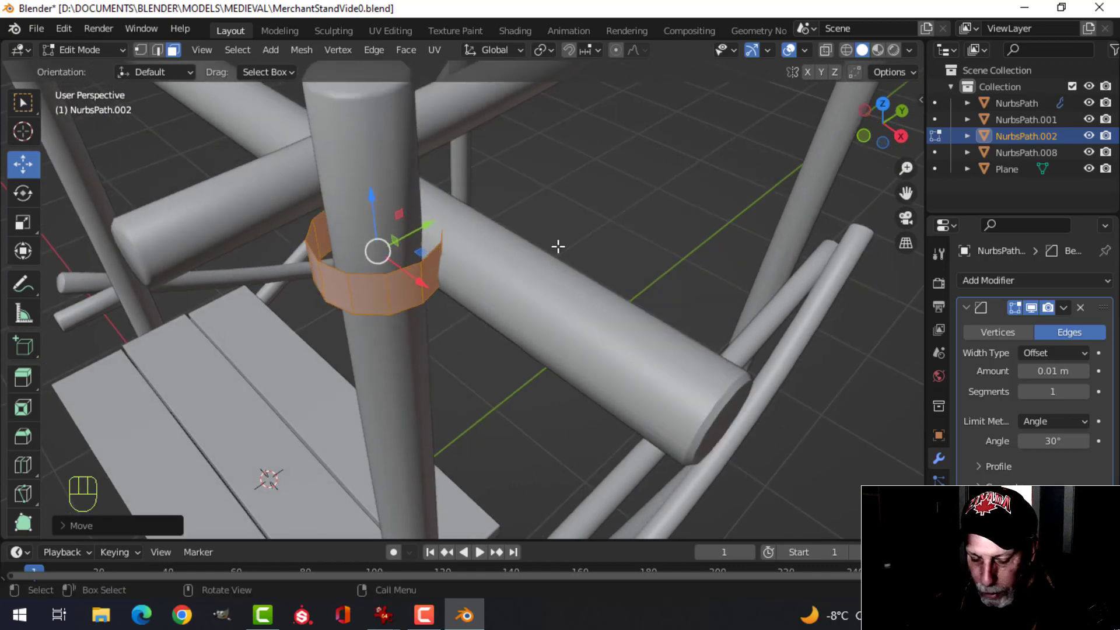
{"action": "key", "text": "alt+n"}
{"action": "left_click", "coordinate": [557, 247]}
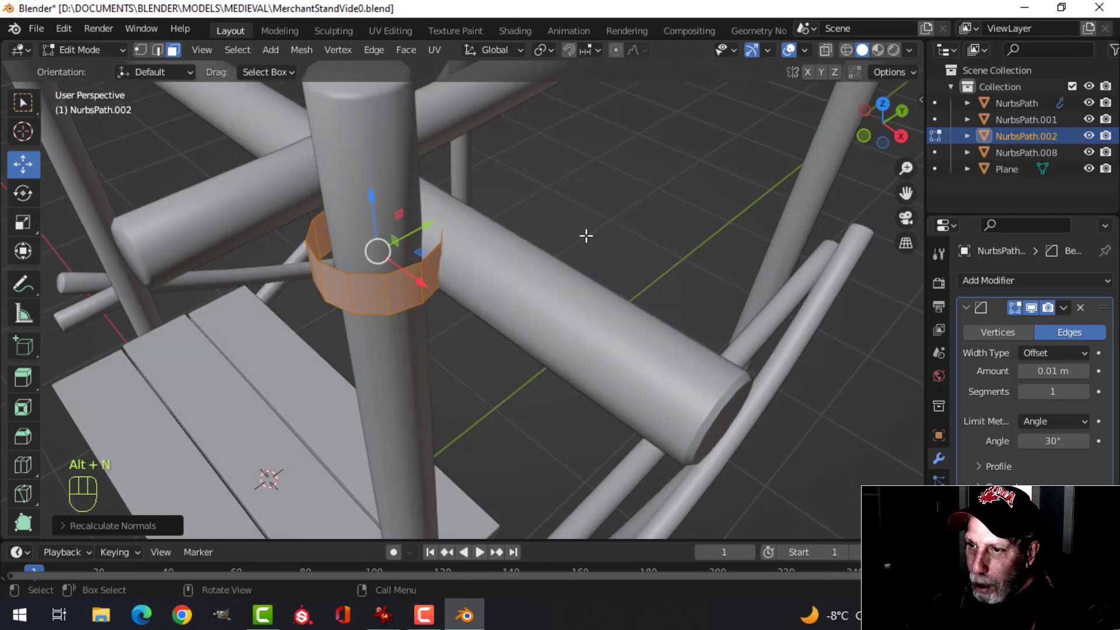
Extrude the band's faces and shrink them inward by about 0.042 m to give the band thickness.
{"action": "key", "text": "e"}
{"action": "key", "text": "alt+s"}
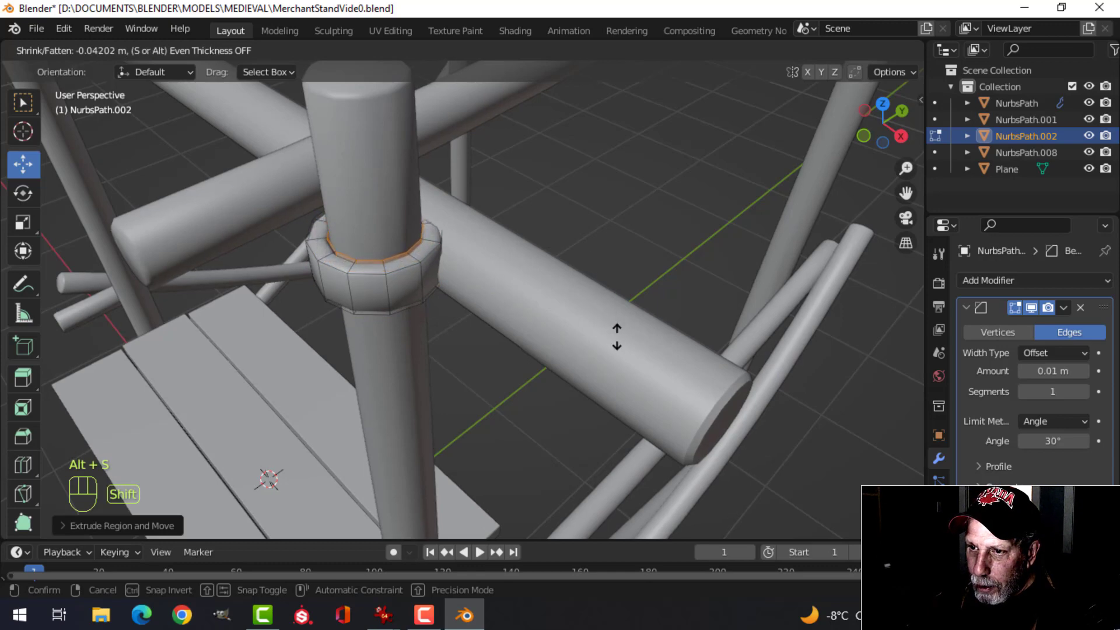
{"action": "left_click", "coordinate": [481, 295]}
{"action": "scroll", "coordinate": [482, 287], "scroll_direction": "up", "scroll_amount": 6}
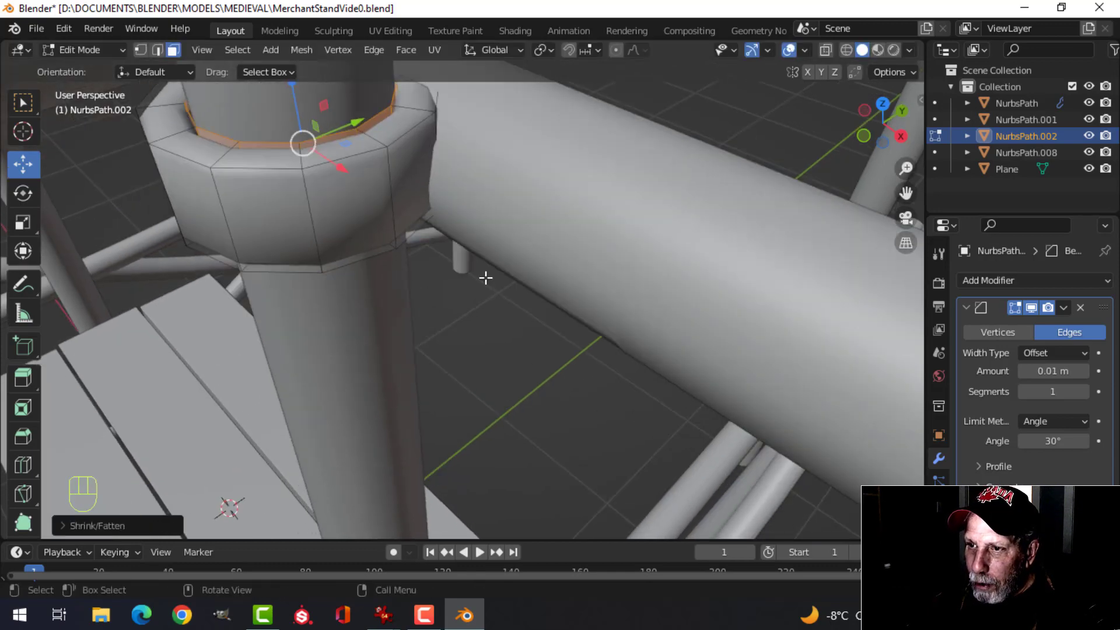
{"action": "key", "text": "alt+a"}
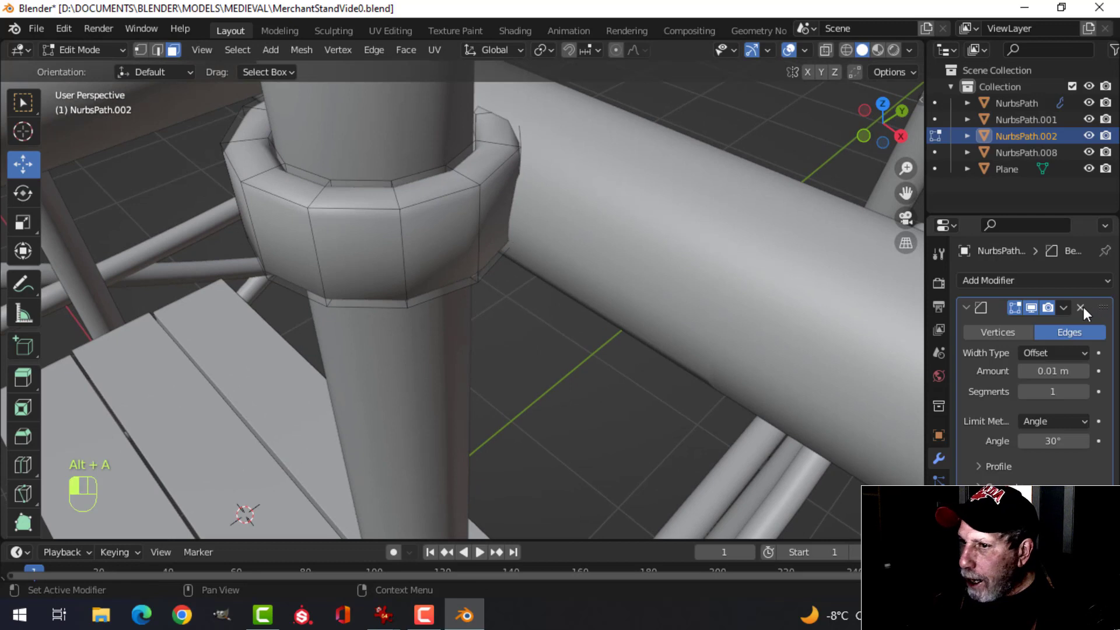
Remove the band's Bevel modifier and bevel its upper and lower outer edge loops by about 0.016 m with two segments.
{"action": "left_click", "coordinate": [1080, 307]}
{"action": "key", "text": "2"}
{"action": "left_click", "coordinate": [371, 242], "text": "alt+shift"}
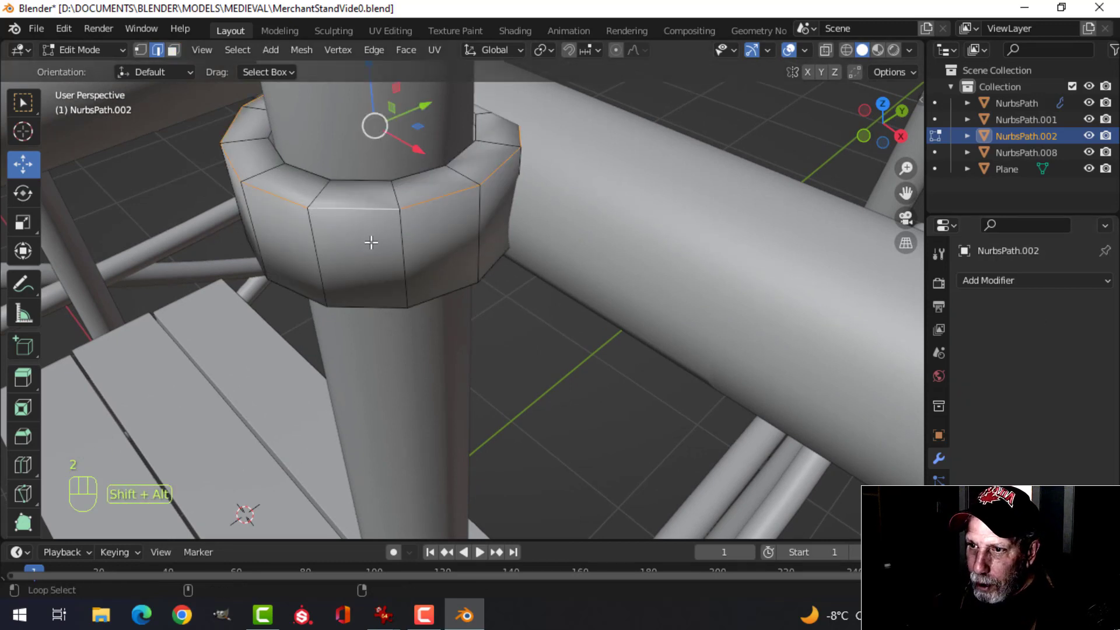
{"action": "left_click", "coordinate": [364, 295], "text": "alt+shift"}
{"action": "key", "text": "ctrl+b"}
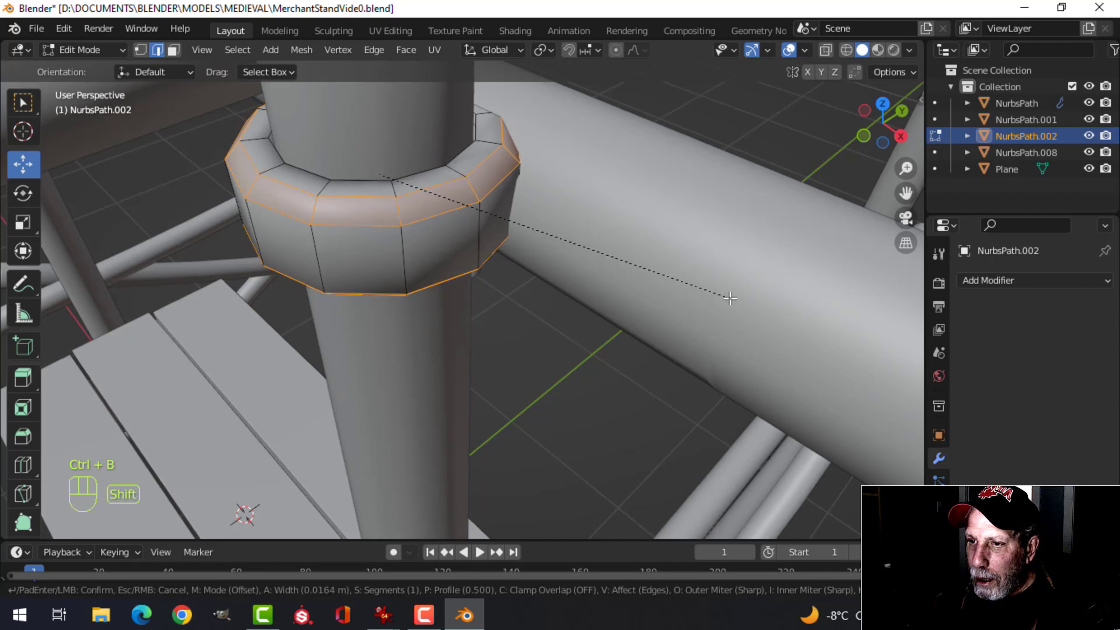
{"action": "scroll", "coordinate": [729, 298], "scroll_direction": "up", "scroll_amount": 1}
{"action": "left_click", "coordinate": [520, 262]}
{"action": "key", "text": "Tab"}
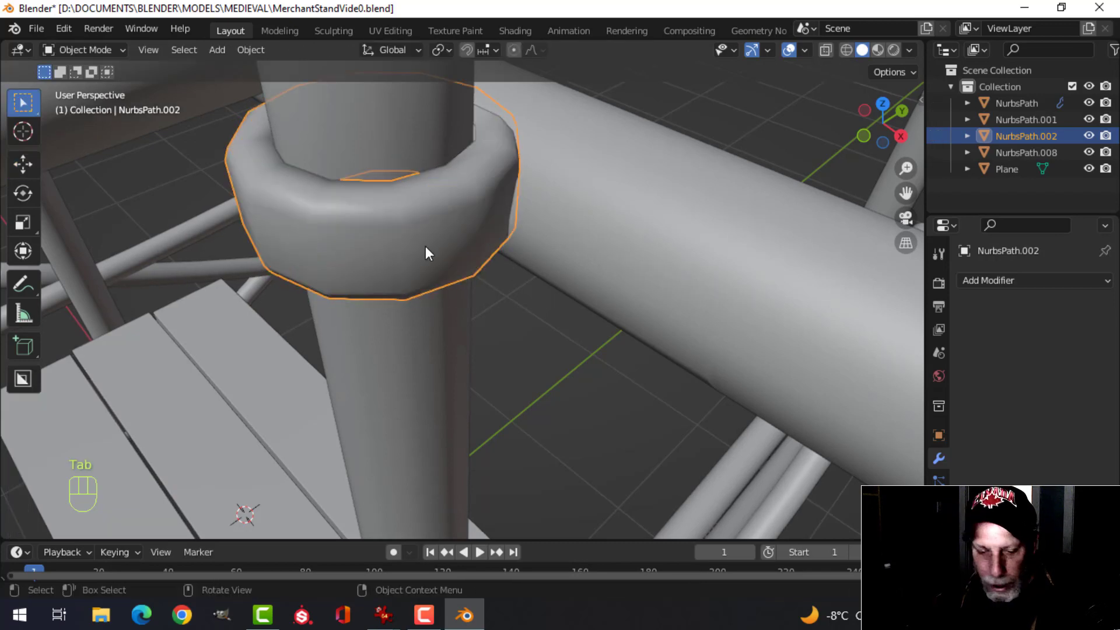
Add a level 1 Subdivision Surface modifier to the band and deselect its mesh.
{"action": "key", "text": "ctrl+1"}
{"action": "key", "text": "Tab"}
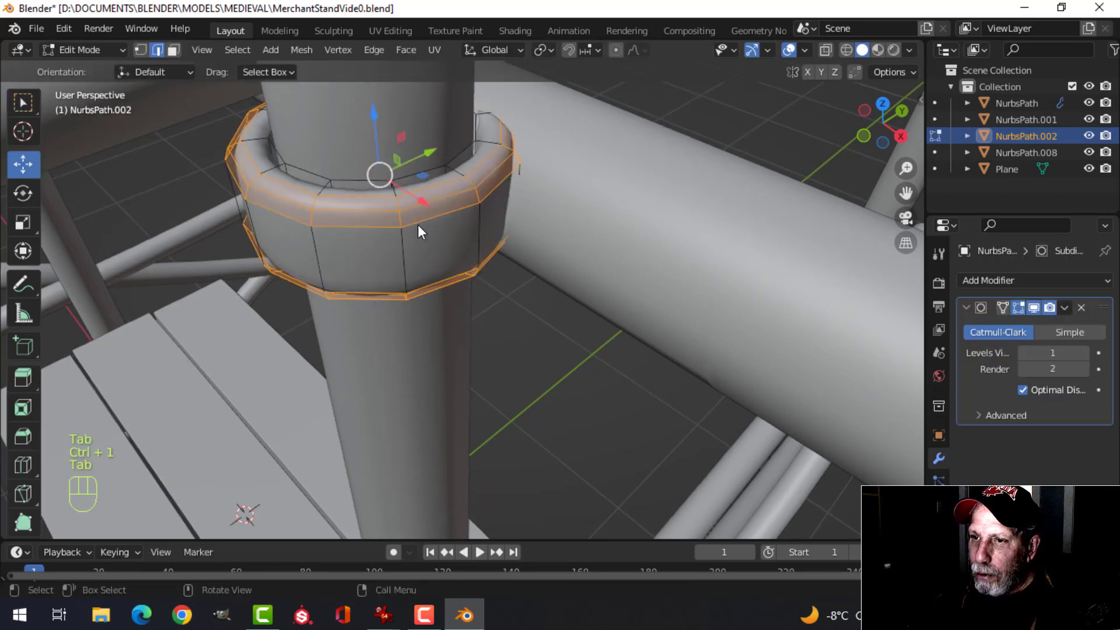
{"action": "middle_click_drag", "start_coordinate": [420, 230], "coordinate": [366, 220]}
{"action": "key", "text": "alt+a"}
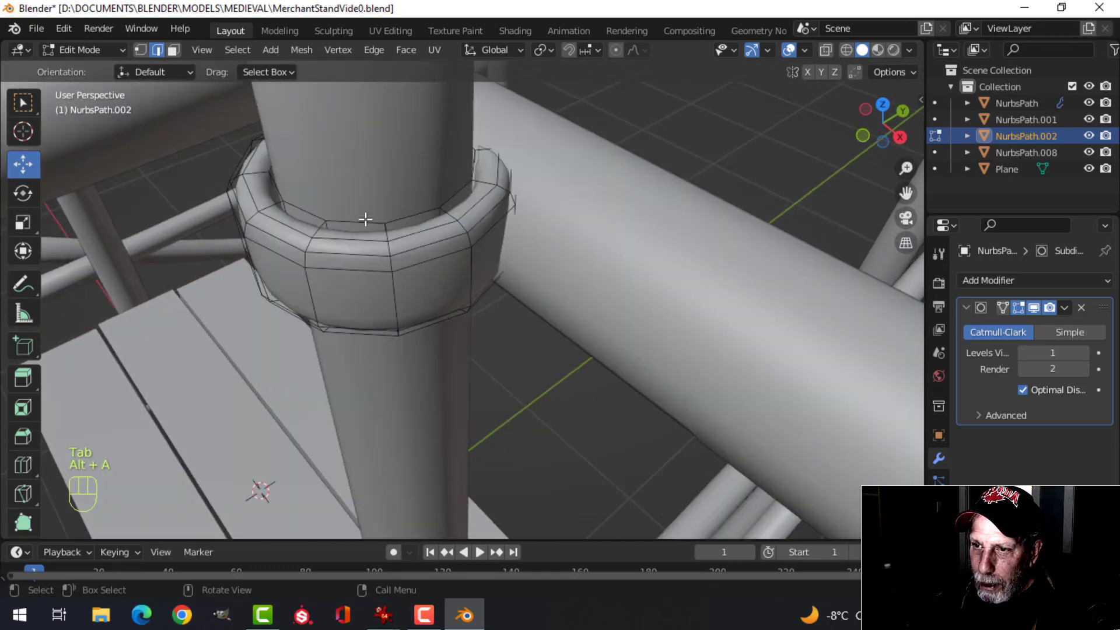
Isolate the band in local view and shrink its inner ring of faces further inward to thicken the wall.
{"action": "key", "text": "Tab"}
{"action": "key", "text": "KP_Divide"}
{"action": "key", "text": "Tab"}
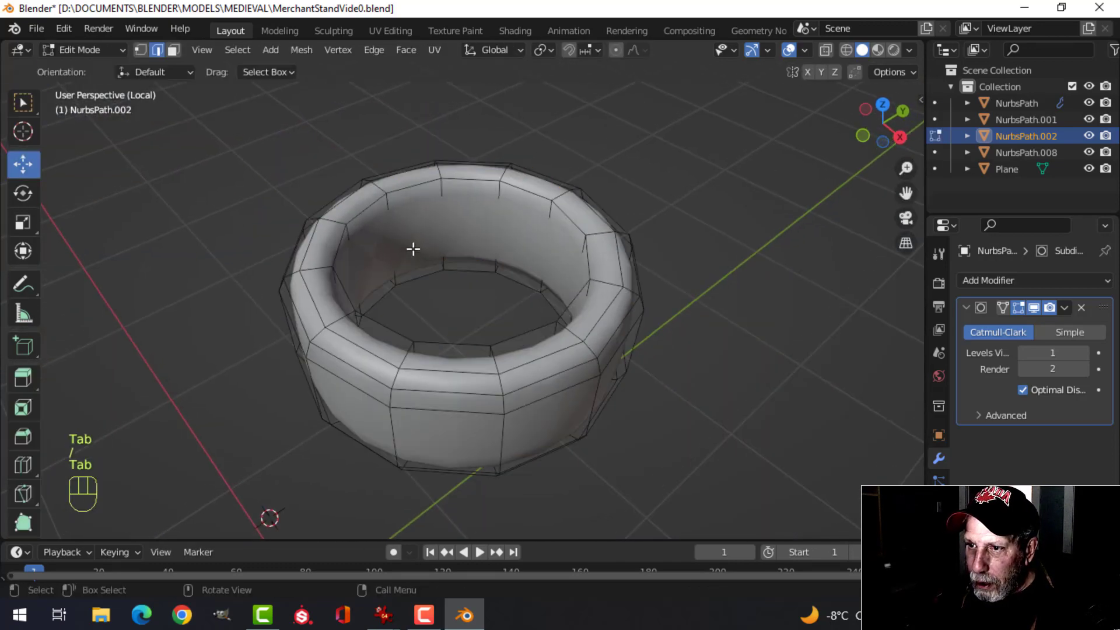
{"action": "key", "text": "alt+a"}
{"action": "key", "text": "3"}
{"action": "left_click", "coordinate": [392, 230], "text": "alt+shift"}
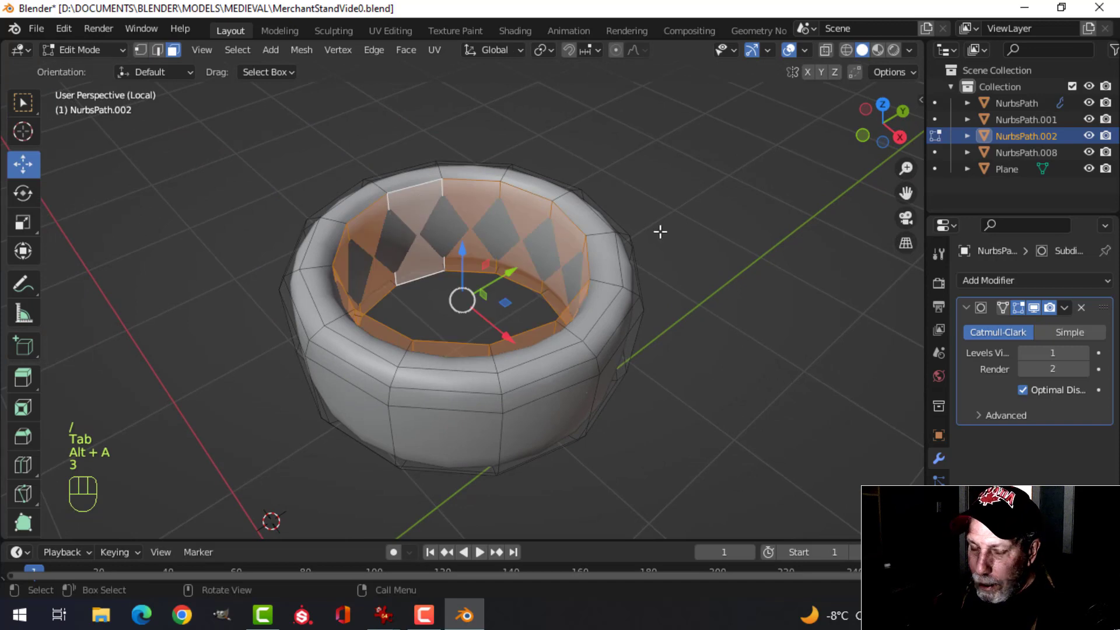
{"action": "key", "text": "alt+s"}
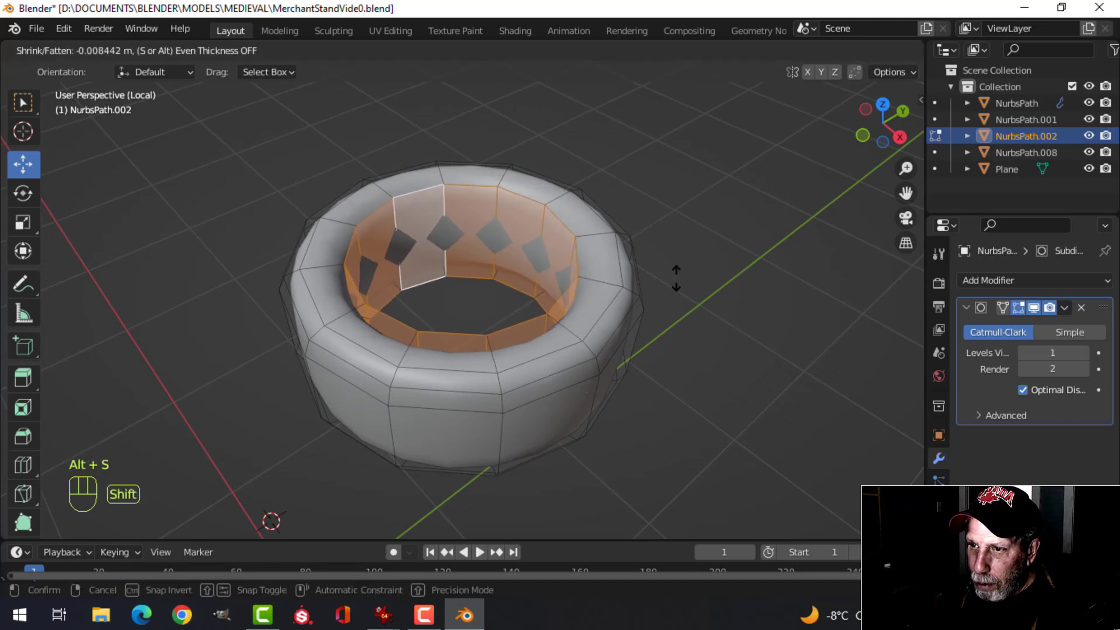
{"action": "left_click", "coordinate": [702, 322]}
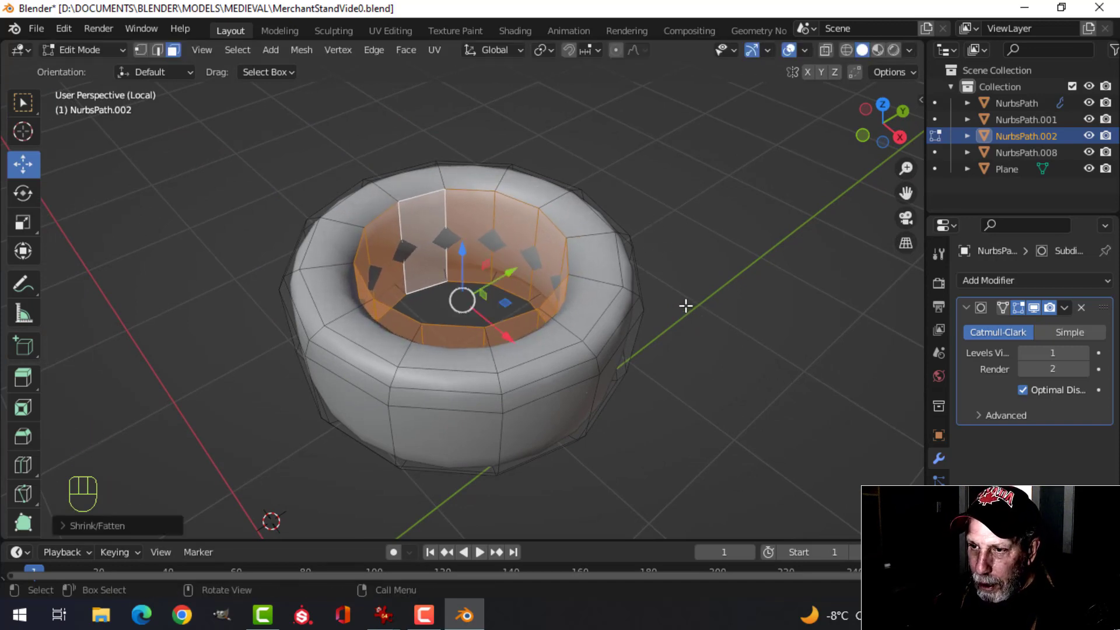
{"action": "key", "text": "alt+a"}
{"action": "key", "text": "Tab"}
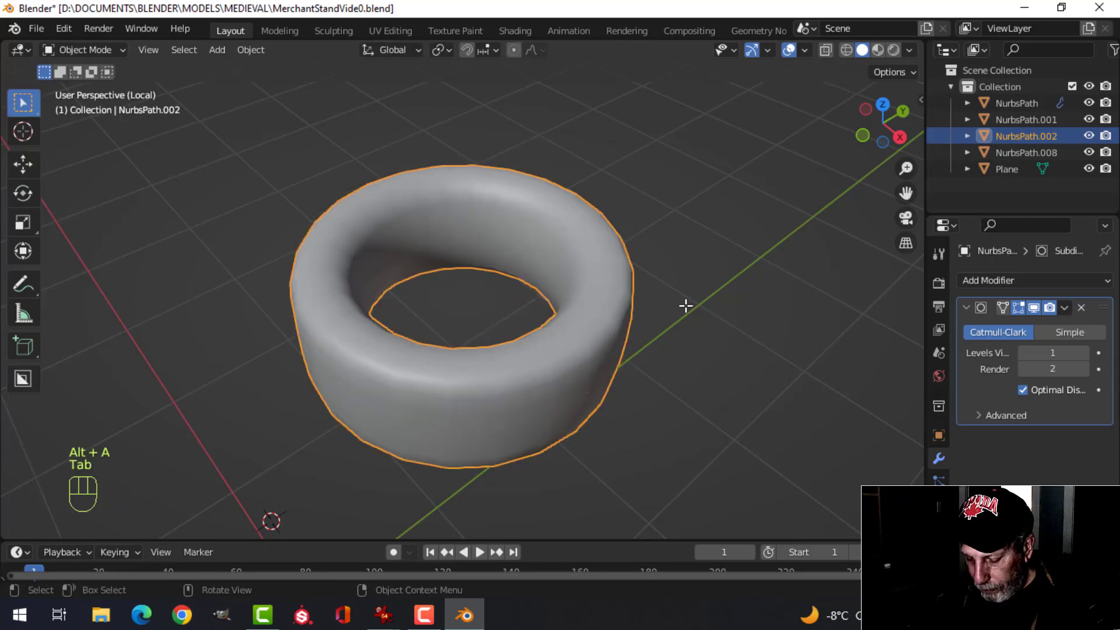
Bevel the inner edge loops of the band by about 0.015 m with two segments and leave local view.
{"action": "key", "text": "Tab"}
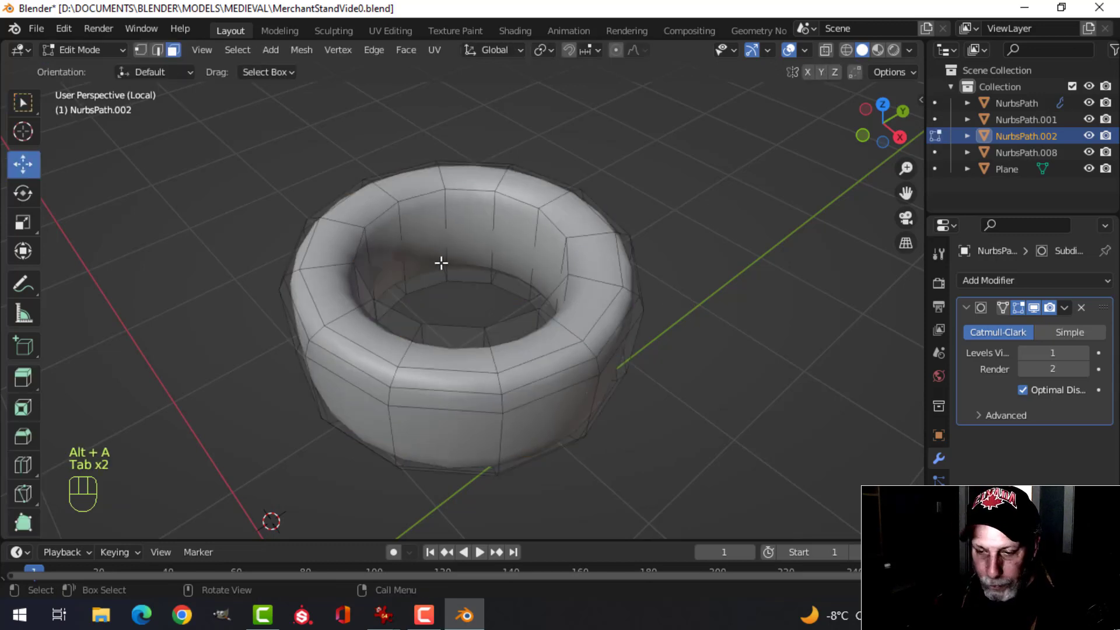
{"action": "key", "text": "2"}
{"action": "left_click", "coordinate": [406, 293], "text": "alt+shift"}
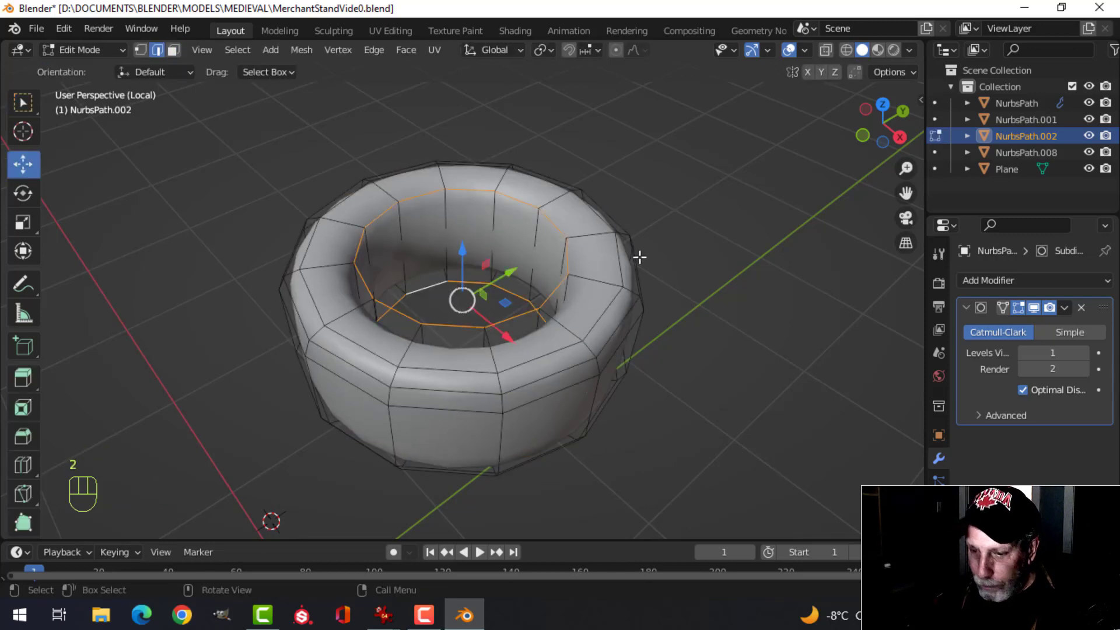
{"action": "key", "text": "ctrl+b"}
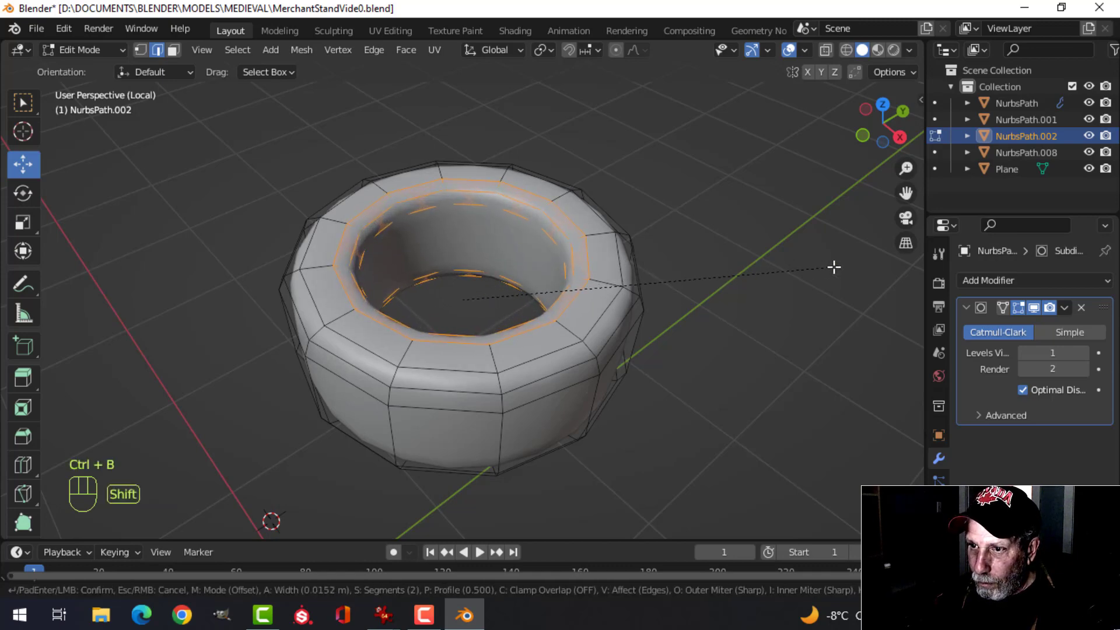
{"action": "left_click", "coordinate": [840, 262]}
{"action": "key", "text": "Tab"}
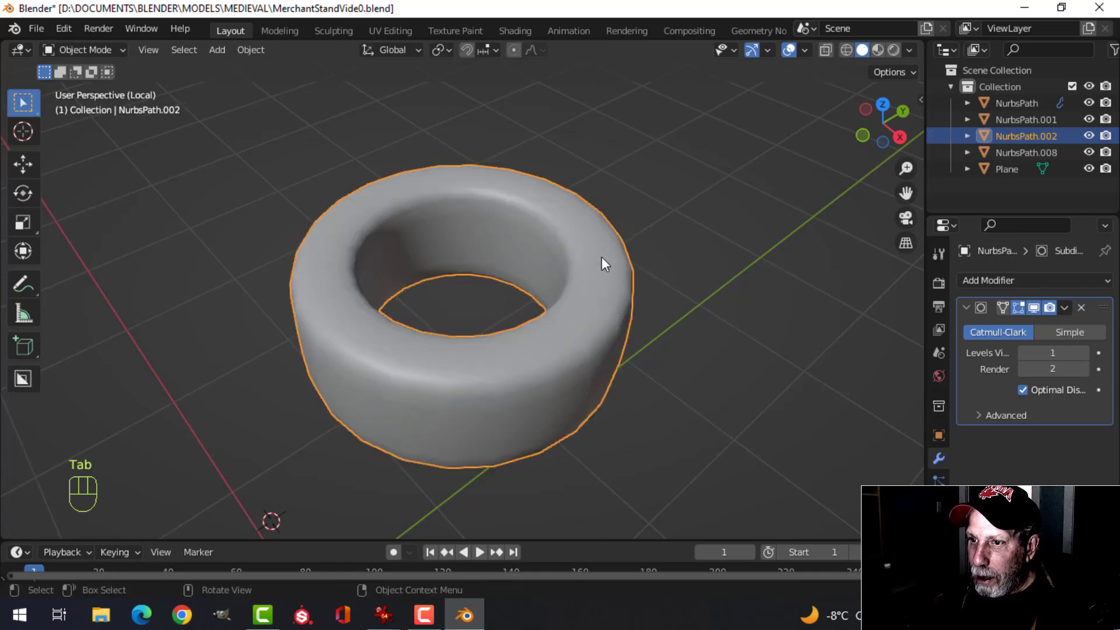
{"action": "key", "text": "slash"}
Scale the whole band mesh along Z to about 0.81 of its height on the front corner post.
{"action": "middle_click_drag", "start_coordinate": [470, 239], "coordinate": [446, 298]}
{"action": "scroll", "coordinate": [466, 214], "scroll_direction": "down", "scroll_amount": 4}
{"action": "key", "text": "alt+a"}
{"action": "left_click", "coordinate": [451, 227]}
{"action": "key", "text": "Tab"}
{"action": "key", "text": "a"}
{"action": "scroll", "coordinate": [511, 265], "scroll_direction": "up", "scroll_amount": 5}
{"action": "middle_click_drag", "start_coordinate": [509, 260], "coordinate": [503, 318], "text": "shift"}
{"action": "key", "text": "s"}
{"action": "key", "text": "z"}
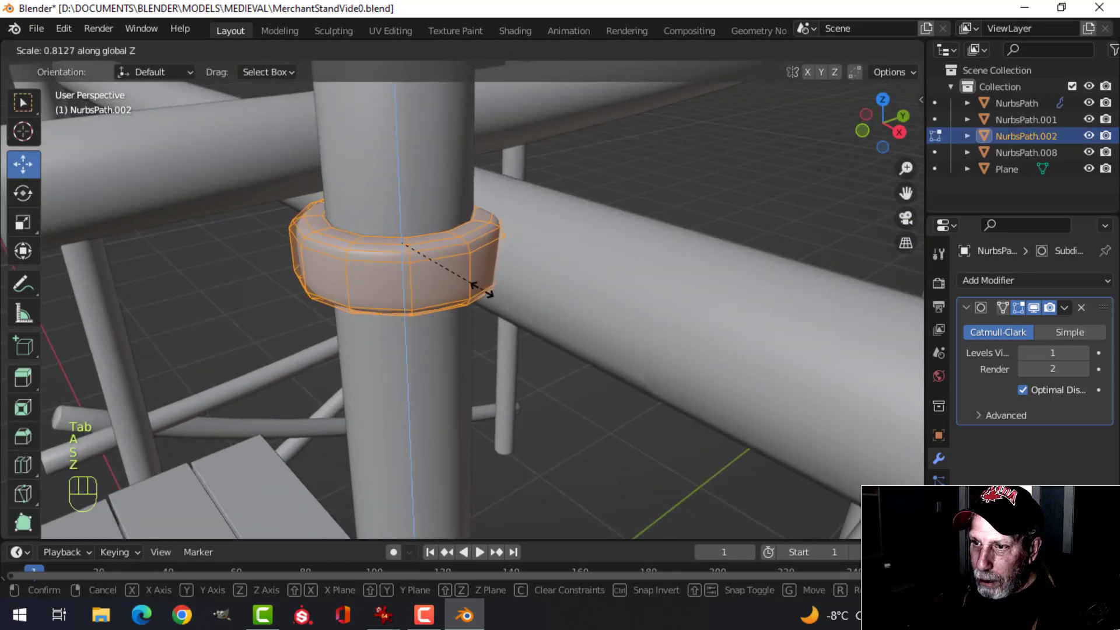
{"action": "left_click", "coordinate": [479, 289]}
{"action": "key", "text": "alt+a"}
{"action": "key", "text": "Tab"}
Select the band on the front corner post and add an Array modifier to it.
{"action": "scroll", "coordinate": [482, 293], "scroll_direction": "down", "scroll_amount": 6}
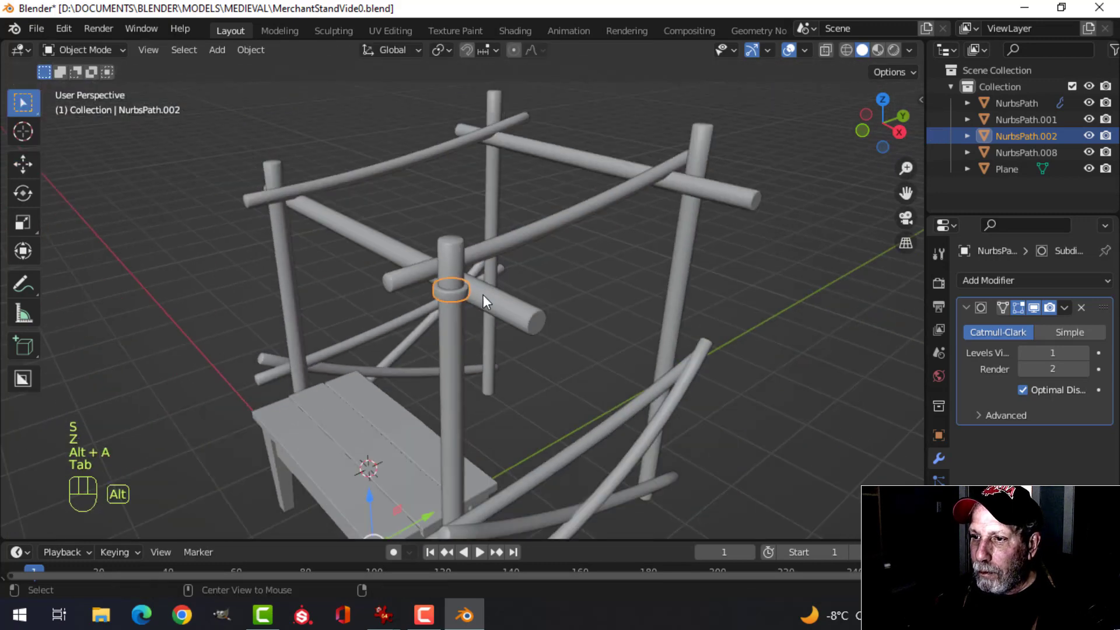
{"action": "key", "text": "alt+a"}
{"action": "scroll", "coordinate": [473, 286], "scroll_direction": "up", "scroll_amount": 3}
{"action": "middle_click_drag", "start_coordinate": [460, 271], "coordinate": [449, 314], "text": "shift"}
{"action": "left_click", "coordinate": [390, 211]}
{"action": "middle_click_drag", "start_coordinate": [415, 230], "coordinate": [461, 234]}
{"action": "middle_click_drag", "start_coordinate": [632, 288], "coordinate": [590, 242], "text": "shift"}
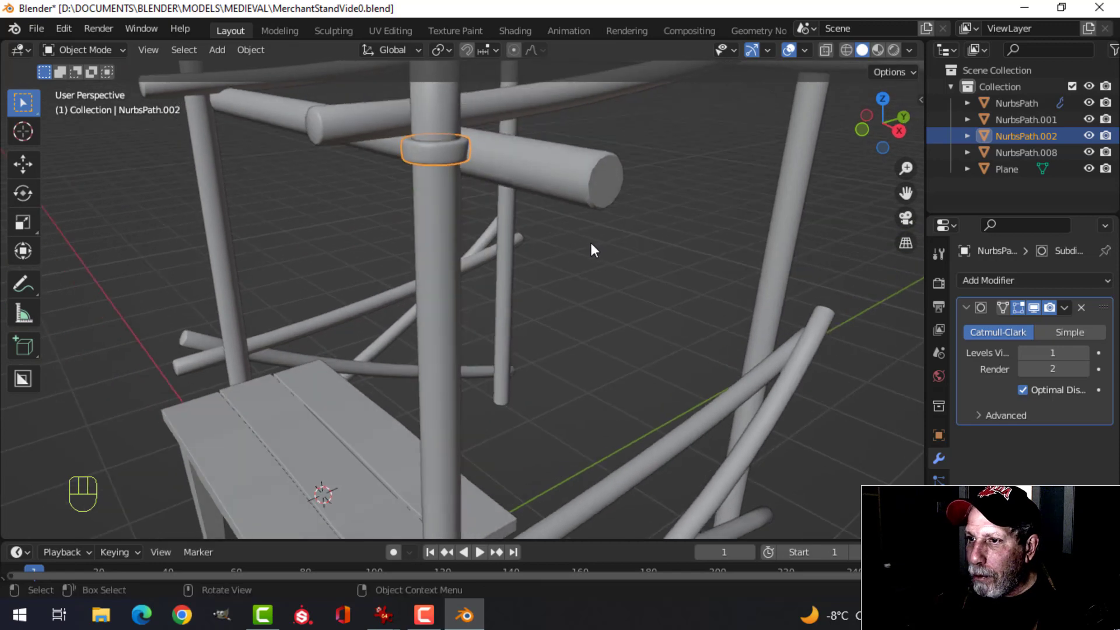
{"action": "left_click", "coordinate": [966, 307]}
{"action": "left_click", "coordinate": [980, 282]}
{"action": "left_click", "coordinate": [778, 324]}
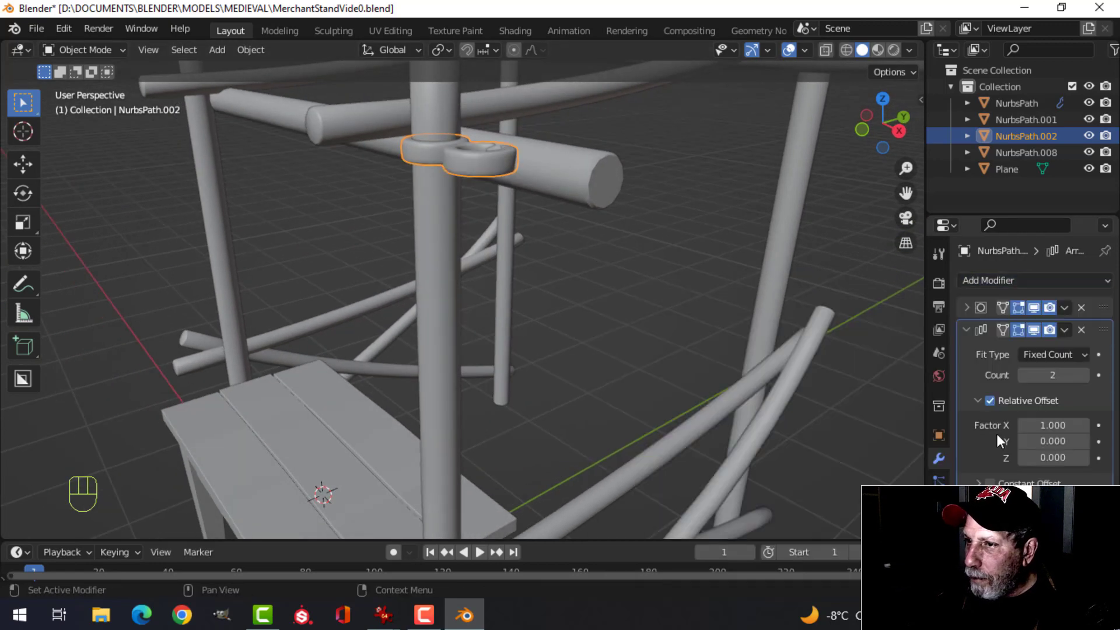
Set the array's relative offset to X 0 and Z 1, and its count to 5.
{"action": "left_click", "coordinate": [1052, 457]}
{"action": "type", "text": "1"}
{"action": "key", "text": "Return"}
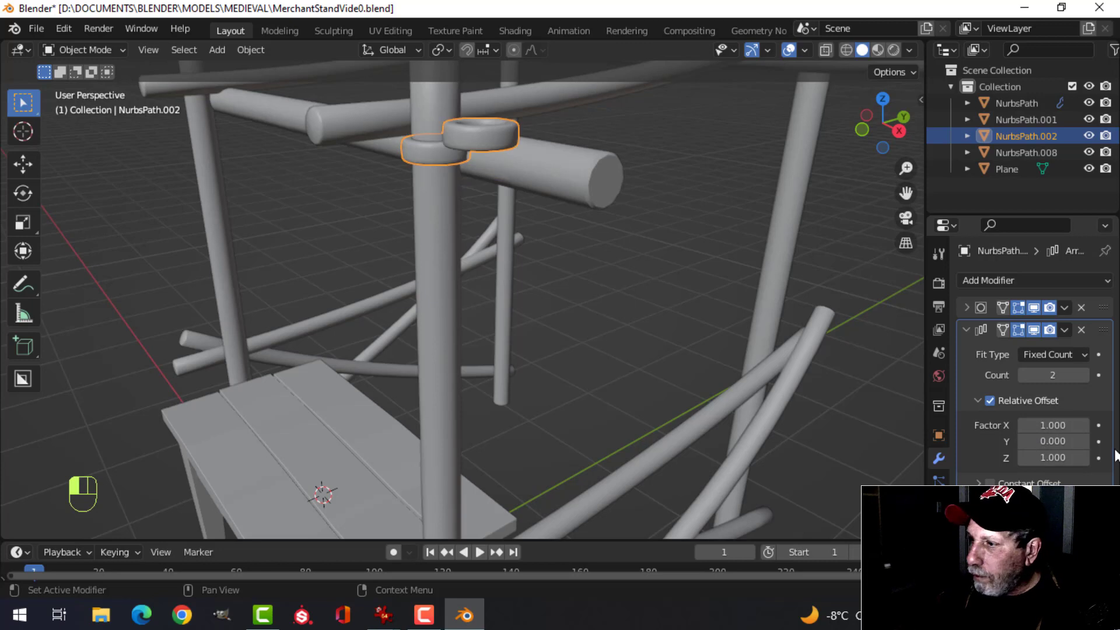
{"action": "left_click", "coordinate": [1044, 425]}
{"action": "type", "text": "0"}
{"action": "key", "text": "Return"}
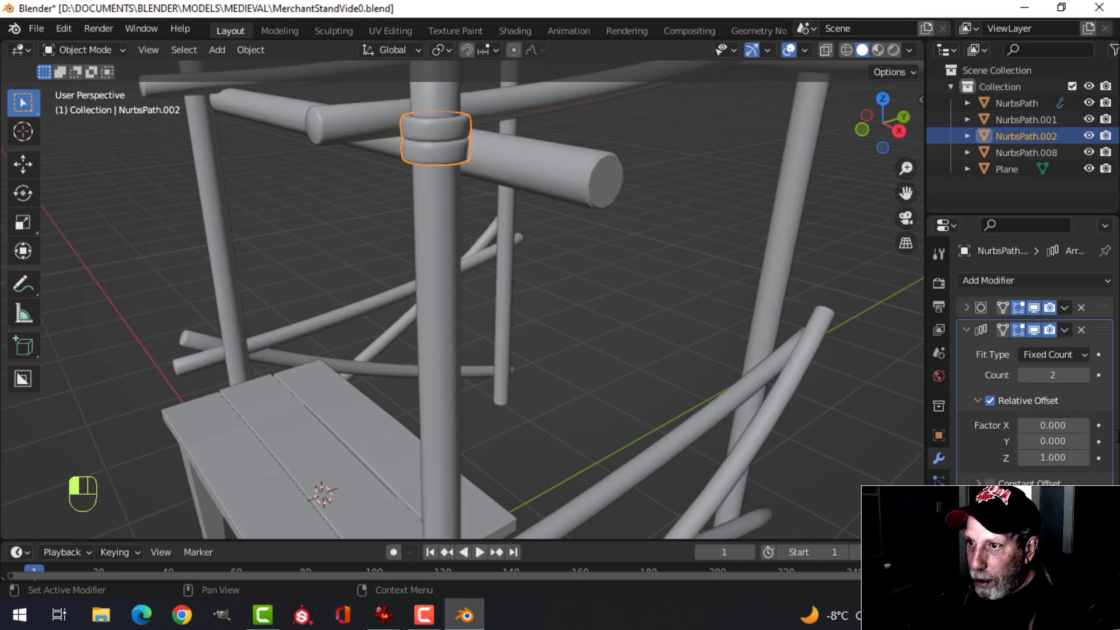
{"action": "left_click", "coordinate": [1087, 374]}
{"action": "left_click", "coordinate": [1087, 374]}
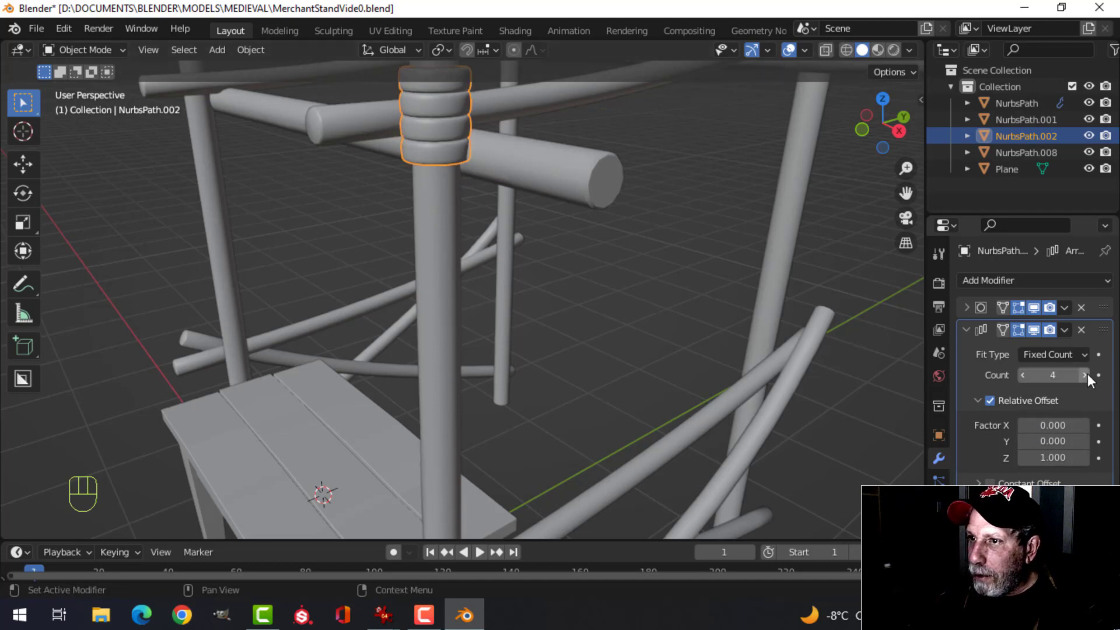
{"action": "left_click", "coordinate": [1088, 373]}
Move the band mesh down along Z so the stacked rings wrap the post just below the upper curved rail.
{"action": "scroll", "coordinate": [741, 309], "scroll_direction": "down", "scroll_amount": 3}
{"action": "middle_click_drag", "start_coordinate": [609, 300], "coordinate": [610, 304], "text": "shift"}
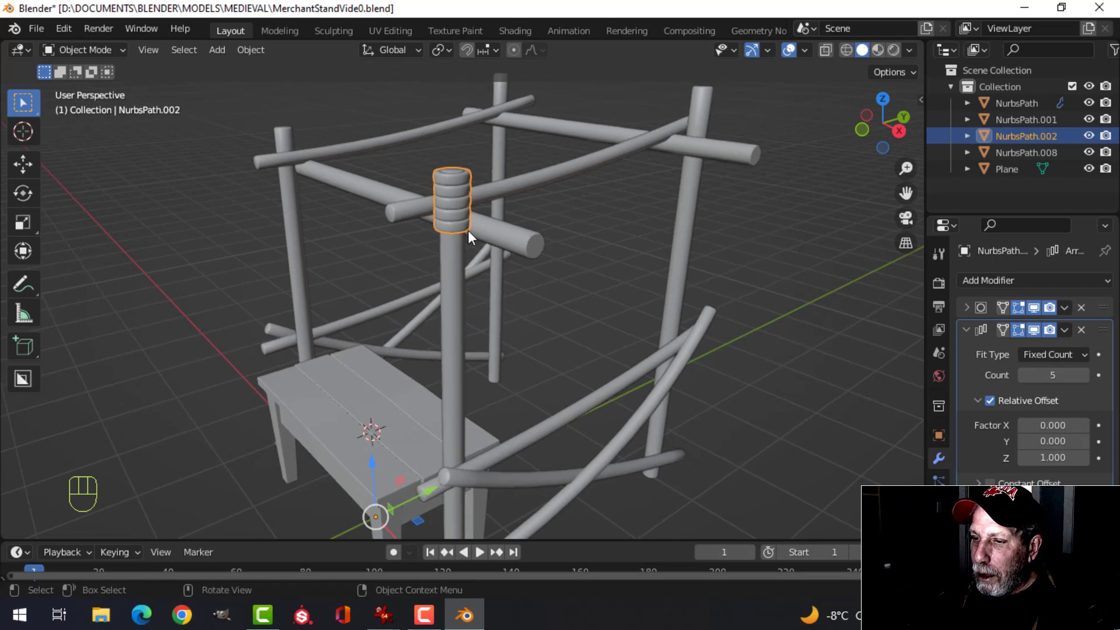
{"action": "key", "text": "Tab"}
{"action": "key", "text": "a"}
{"action": "key", "text": "g"}
{"action": "key", "text": "z"}
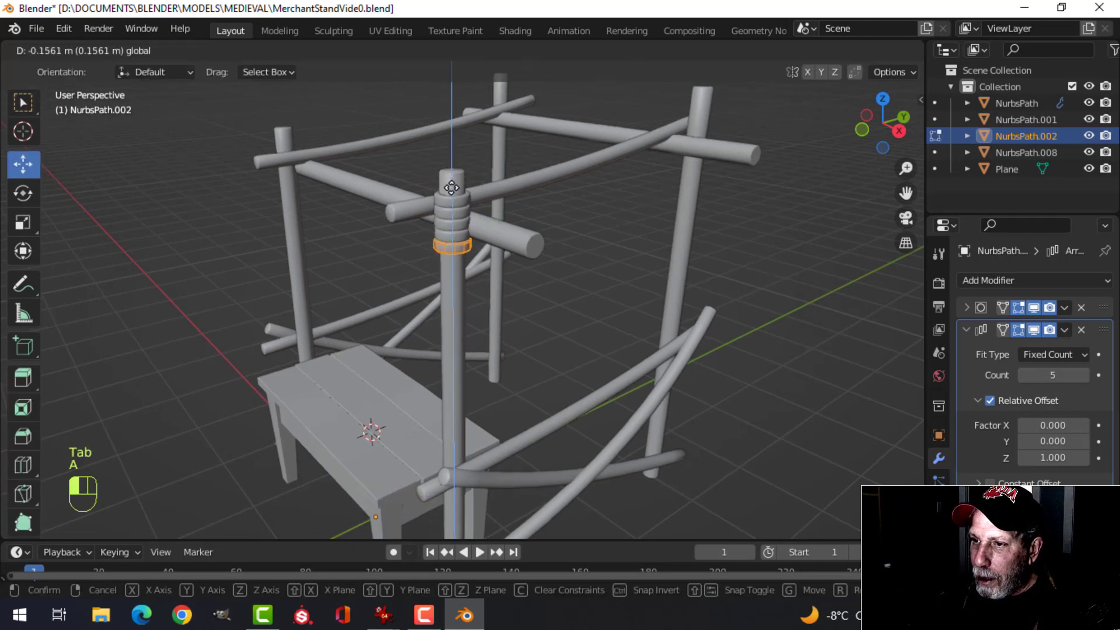
{"action": "left_click", "coordinate": [449, 189]}
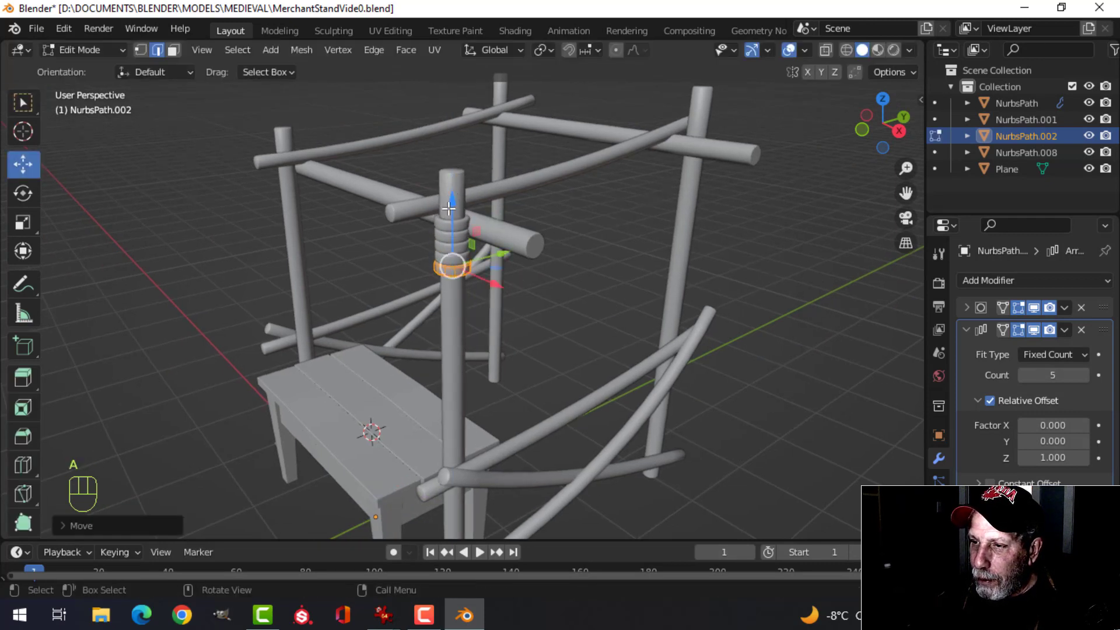
{"action": "key", "text": "Tab"}
{"action": "key", "text": "alt+a"}
Select the straight upper beam behind the bound front post and shift it slightly outward along Y from the post.
{"action": "scroll", "coordinate": [520, 234], "scroll_direction": "up", "scroll_amount": 4}
{"action": "middle_click_drag", "start_coordinate": [520, 234], "coordinate": [413, 201]}
{"action": "scroll", "coordinate": [334, 204], "scroll_direction": "down", "scroll_amount": 2}
{"action": "left_click", "coordinate": [505, 194]}
{"action": "scroll", "coordinate": [545, 232], "scroll_direction": "down", "scroll_amount": 3}
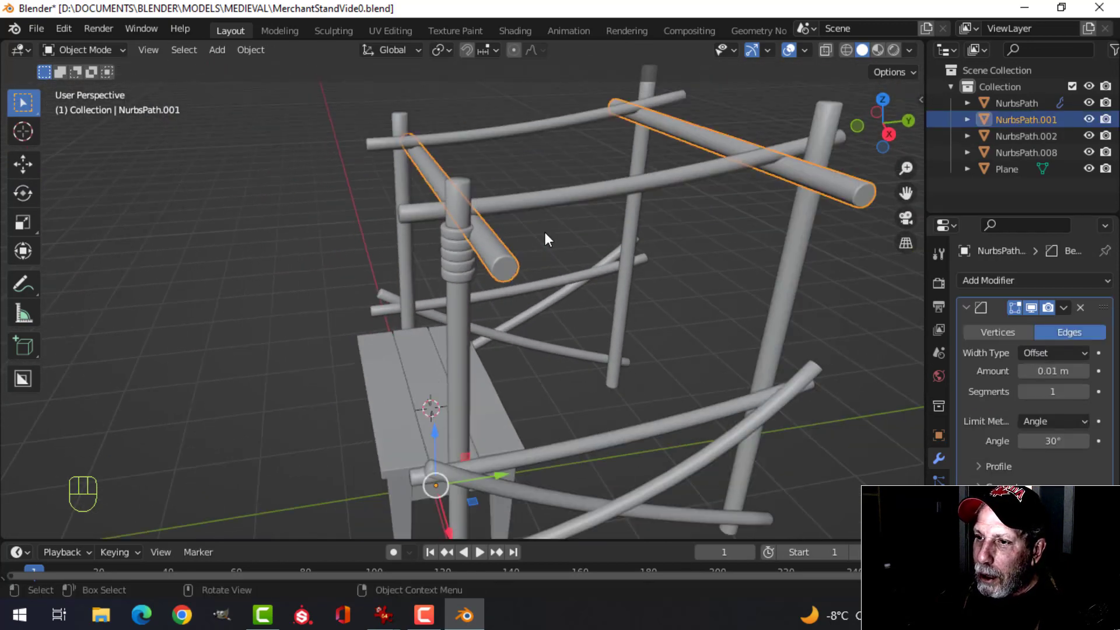
{"action": "mouse_move", "coordinate": [544, 232]}
{"action": "middle_mouse_down", "text": "shift"}
{"action": "mouse_move", "coordinate": [568, 227]}
{"action": "mouse_move", "coordinate": [554, 246]}
{"action": "mouse_move", "coordinate": [542, 217]}
{"action": "mouse_move", "coordinate": [532, 222]}
{"action": "middle_mouse_up", "text": "shift"}
{"action": "key", "text": "Tab"}
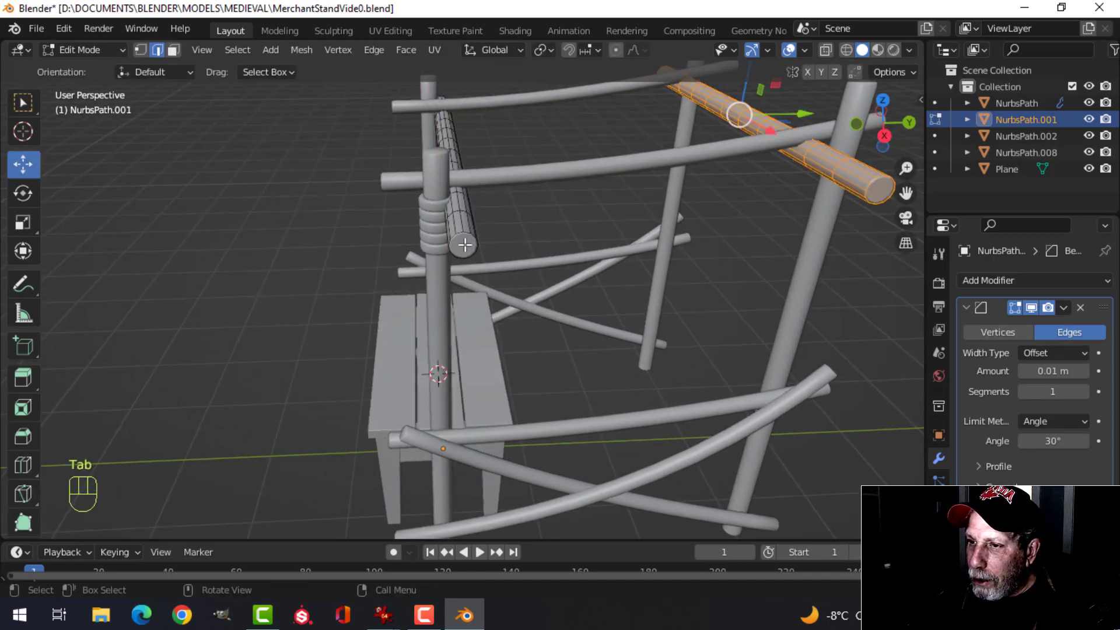
{"action": "left_click", "coordinate": [442, 216]}
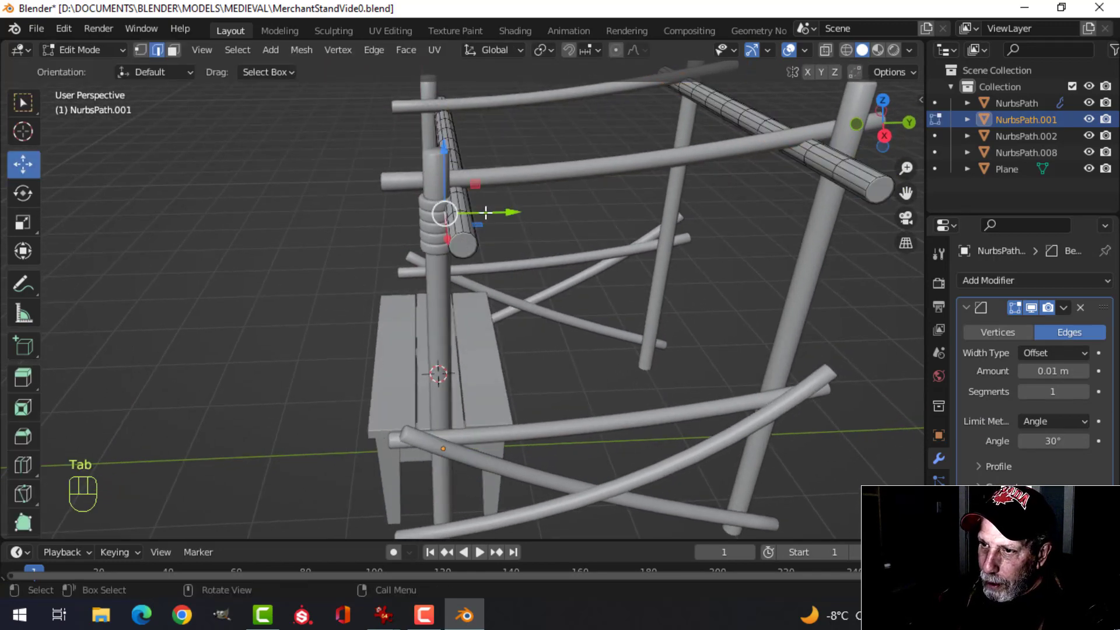
{"action": "key", "text": "ctrl+l"}
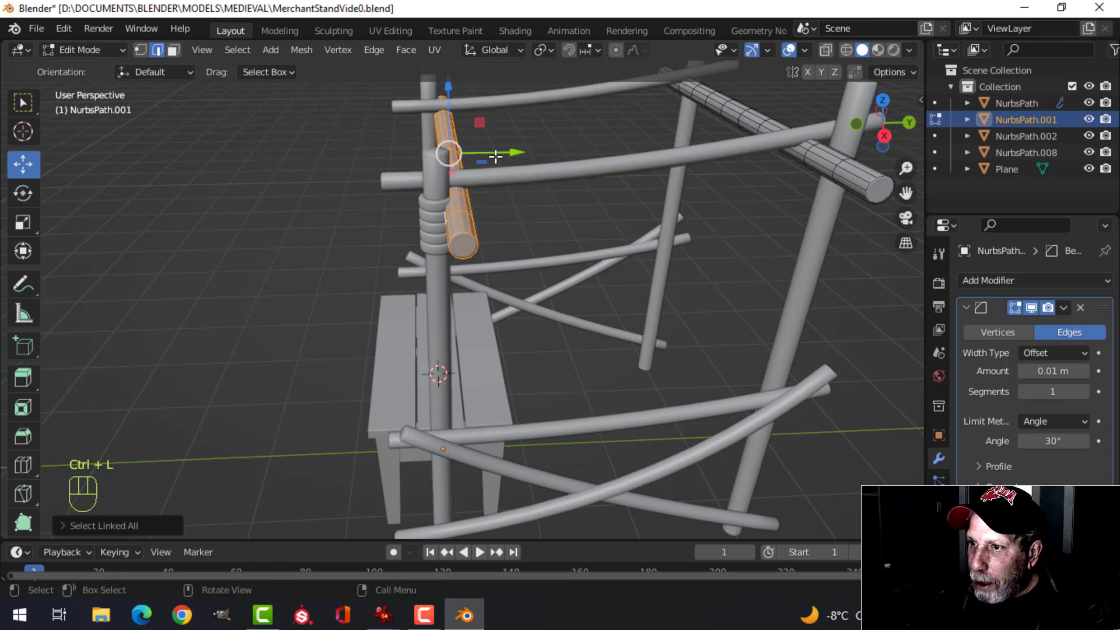
{"action": "left_click_drag", "start_coordinate": [496, 155], "coordinate": [511, 153]}
{"action": "key", "text": "Tab"}
{"action": "key", "text": "alt+a"}
Examine the rope bindings in the MerchantStandWIP.jpg reference in IrfanView, and return to Blender.
{"action": "scroll", "coordinate": [445, 213], "scroll_direction": "down", "scroll_amount": 4}
{"action": "middle_click_drag", "start_coordinate": [513, 188], "coordinate": [507, 252]}
{"action": "scroll", "coordinate": [563, 202], "scroll_direction": "up", "scroll_amount": 3}
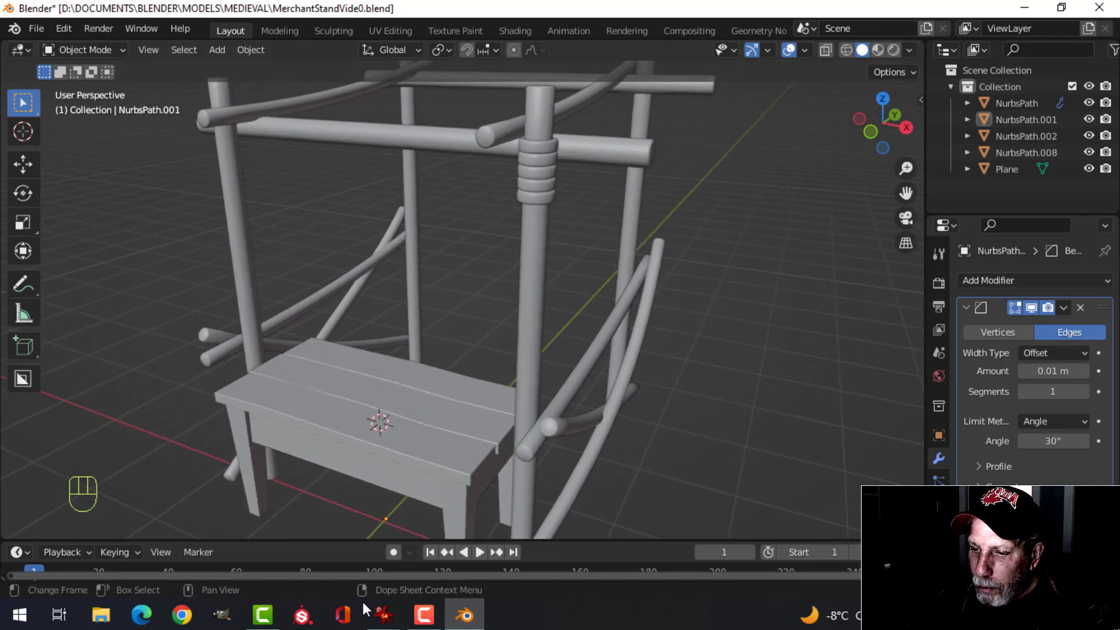
{"action": "mouse_move", "coordinate": [382, 614]}
{"action": "left_click", "coordinate": [239, 569]}
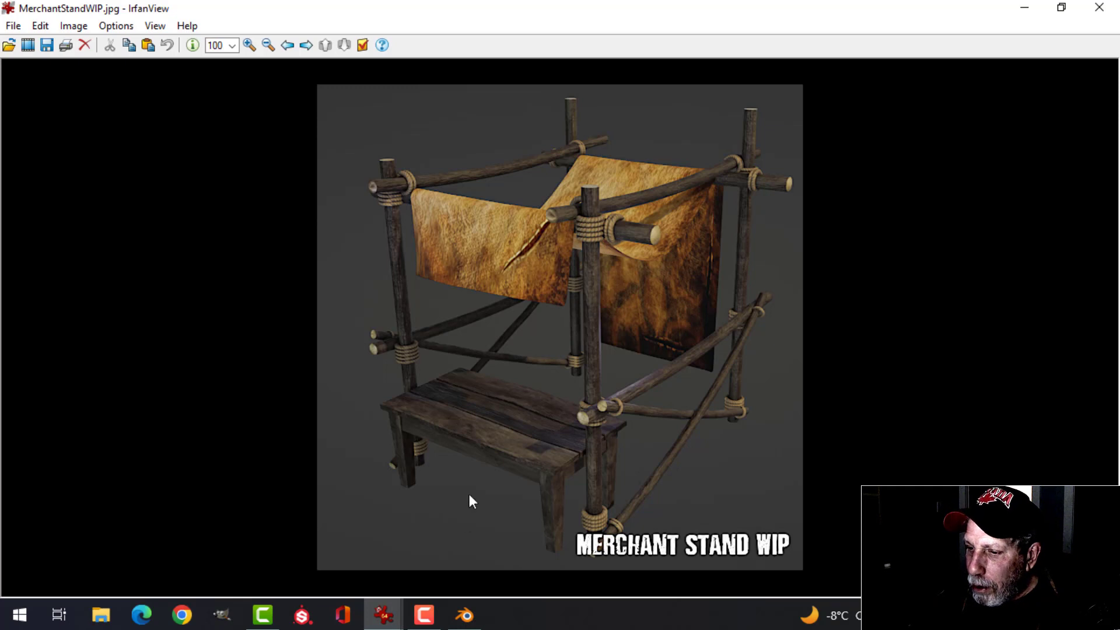
{"action": "left_click", "coordinate": [465, 614]}
Raise the whole rope band mesh on the front post slightly along Z in Edit Mode.
{"action": "middle_click_drag", "start_coordinate": [523, 274], "coordinate": [524, 212], "text": "shift"}
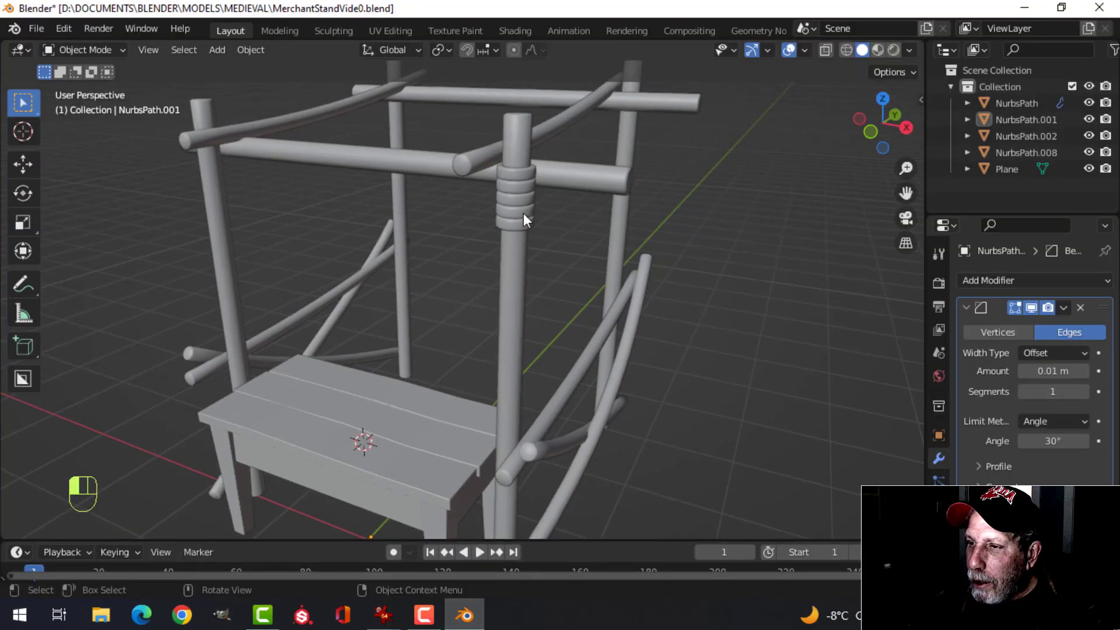
{"action": "left_click", "coordinate": [524, 205]}
{"action": "key", "text": "Tab"}
{"action": "key", "text": "a"}
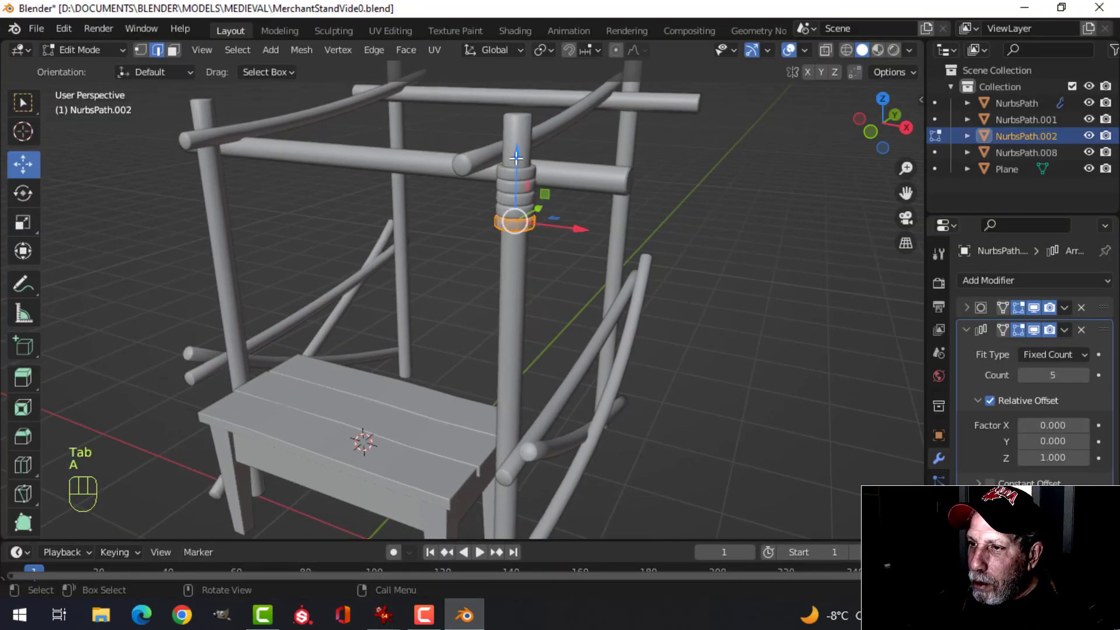
{"action": "left_click_drag", "start_coordinate": [516, 155], "coordinate": [513, 152]}
{"action": "key", "text": "Tab"}
{"action": "key", "text": "alt+a"}
Scale the entire rope band mesh down along Z to make the stacked rings thinner.
{"action": "middle_click_drag", "start_coordinate": [560, 193], "coordinate": [477, 270]}
{"action": "left_click", "coordinate": [387, 201]}
{"action": "key", "text": "Tab"}
{"action": "key", "text": "a"}
{"action": "scroll", "coordinate": [402, 219], "scroll_direction": "up", "scroll_amount": 3}
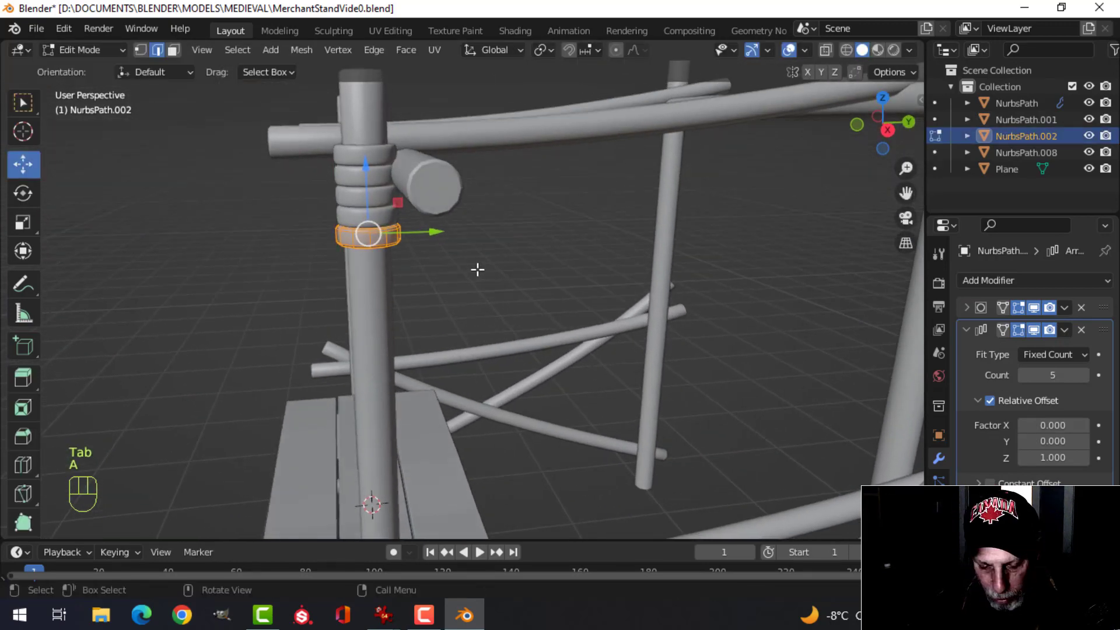
{"action": "key", "text": "s"}
{"action": "key", "text": "z"}
{"action": "left_click", "coordinate": [383, 213]}
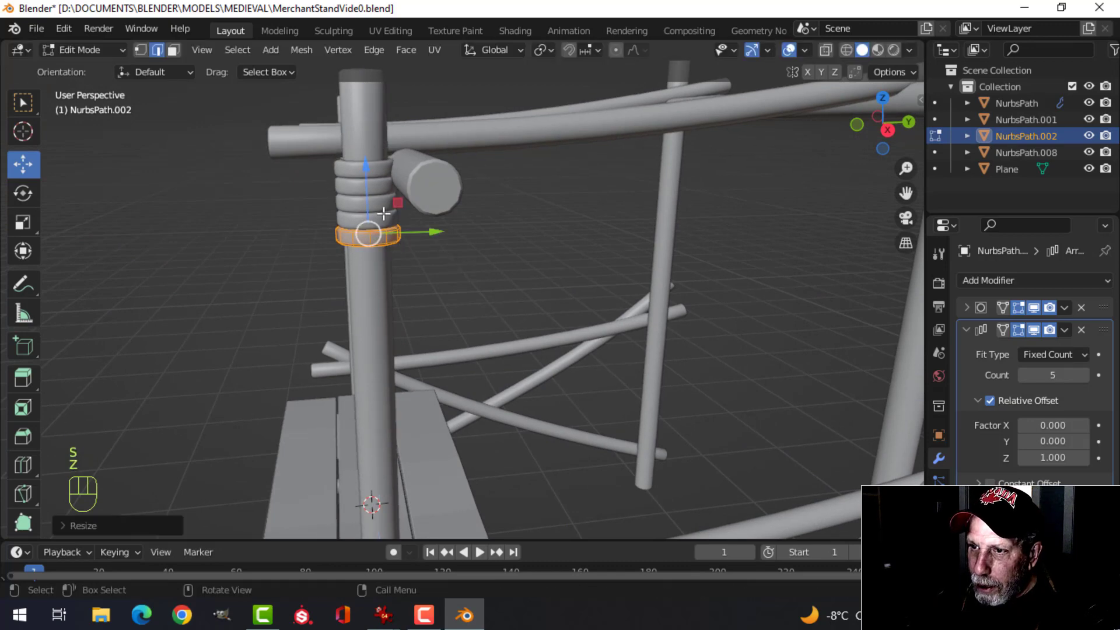
Move the thinned band mesh slightly up the post along Z, and return to Object Mode with nothing selected.
{"action": "left_click_drag", "start_coordinate": [368, 172], "coordinate": [368, 161]}
{"action": "key", "text": "Tab"}
{"action": "scroll", "coordinate": [377, 233], "scroll_direction": "down", "scroll_amount": 4}
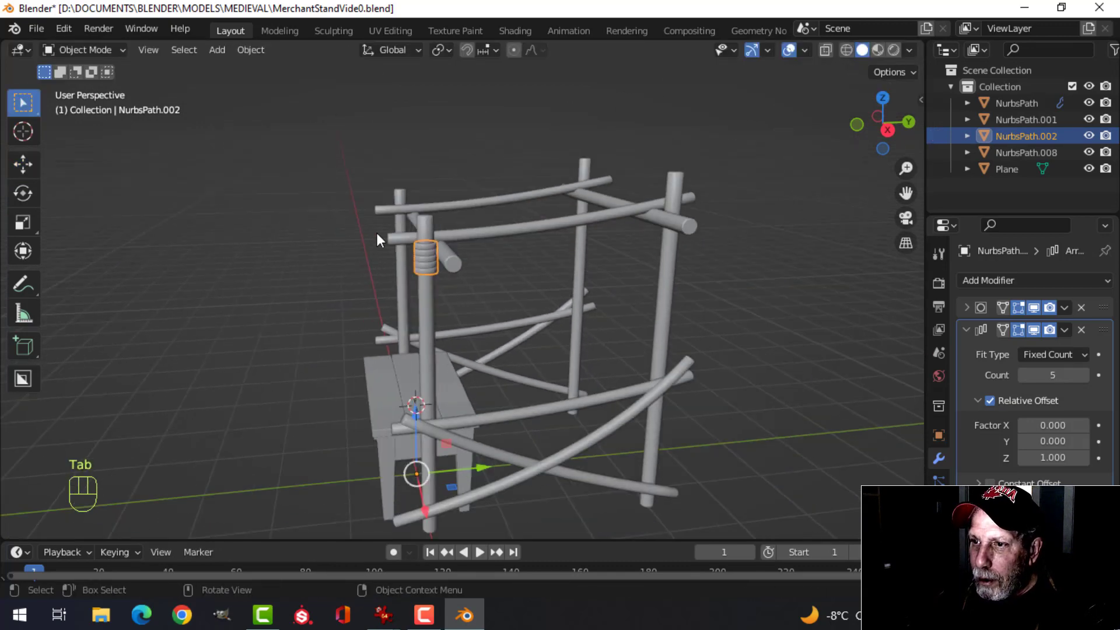
{"action": "key", "text": "alt+a"}
{"action": "middle_click_drag", "start_coordinate": [406, 262], "coordinate": [462, 280]}
{"action": "scroll", "coordinate": [508, 292], "scroll_direction": "up", "scroll_amount": 3}
{"action": "middle_click_drag", "start_coordinate": [569, 303], "coordinate": [561, 244], "text": "shift"}
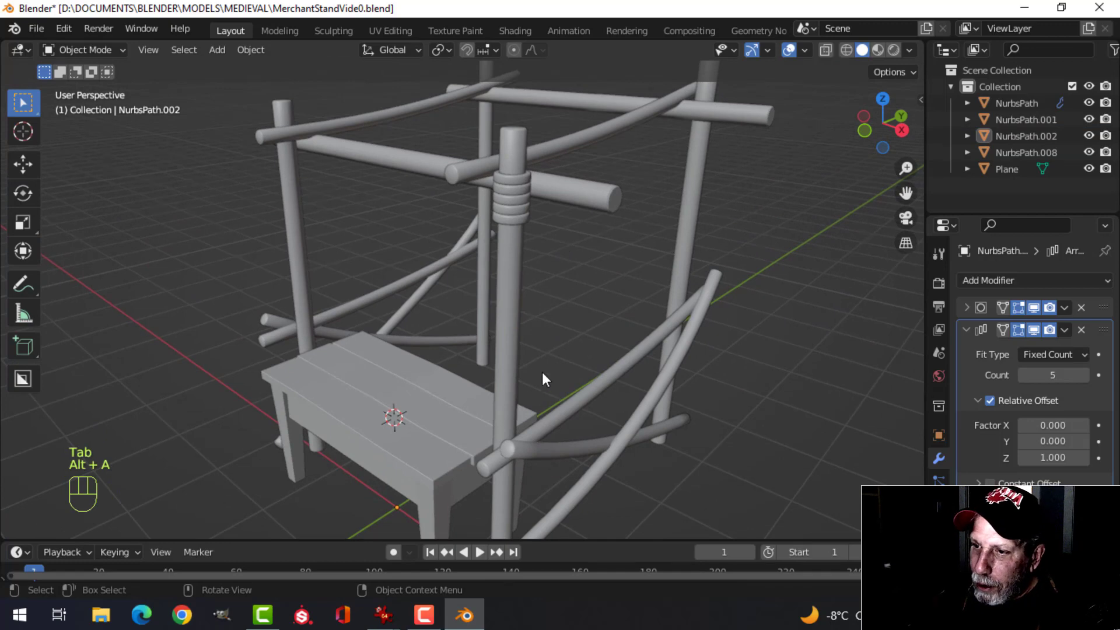
Check the ring shape of the bindings in MerchantStandReference.jpg in IrfanView, and return to Blender.
{"action": "left_click", "coordinate": [383, 615]}
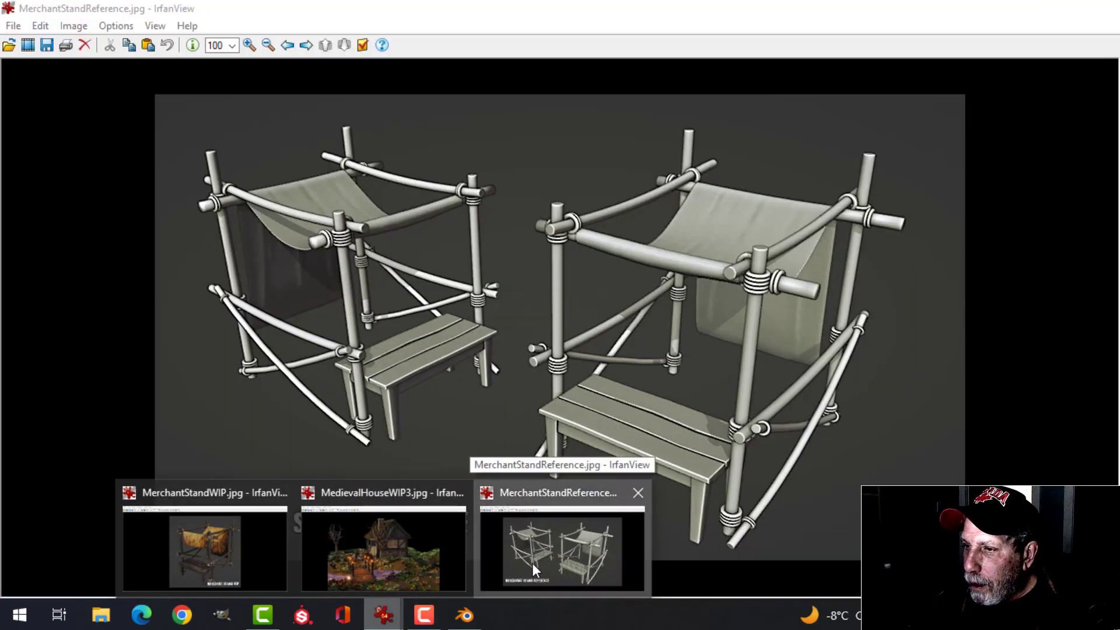
{"action": "left_click", "coordinate": [531, 562]}
{"action": "left_click", "coordinate": [465, 615]}
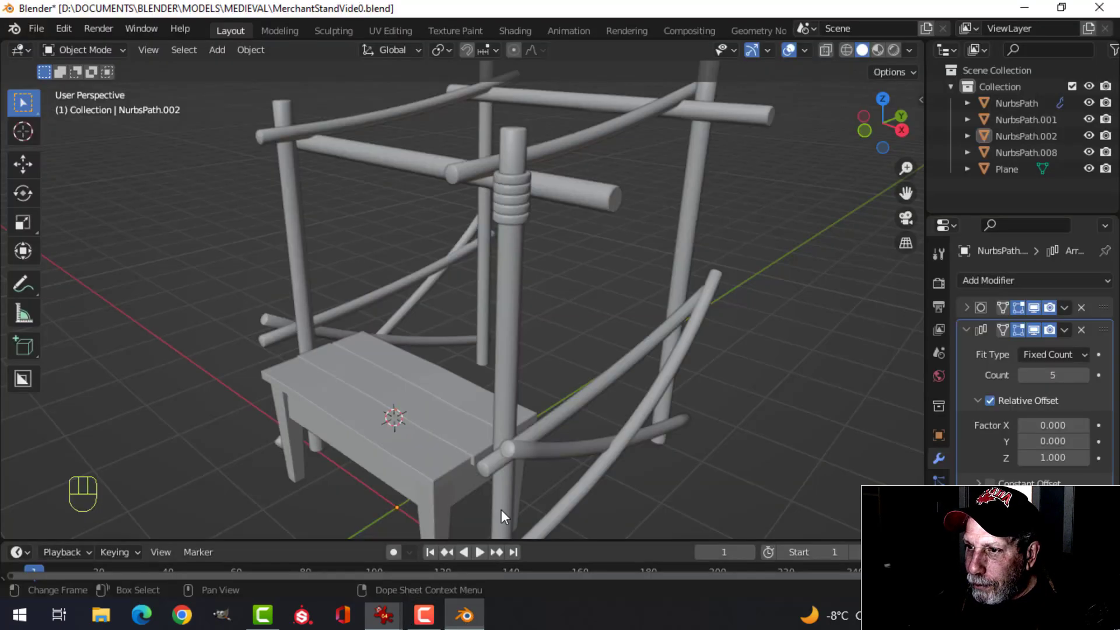
Add a centred horizontal loop cut around the bottom ring of the rope binding in Edit Mode.
{"action": "scroll", "coordinate": [532, 221], "scroll_direction": "up", "scroll_amount": 5}
{"action": "scroll", "coordinate": [532, 222], "scroll_direction": "up", "scroll_amount": 3}
{"action": "key", "text": "Tab"}
{"action": "scroll", "coordinate": [512, 200], "scroll_direction": "up", "scroll_amount": 2}
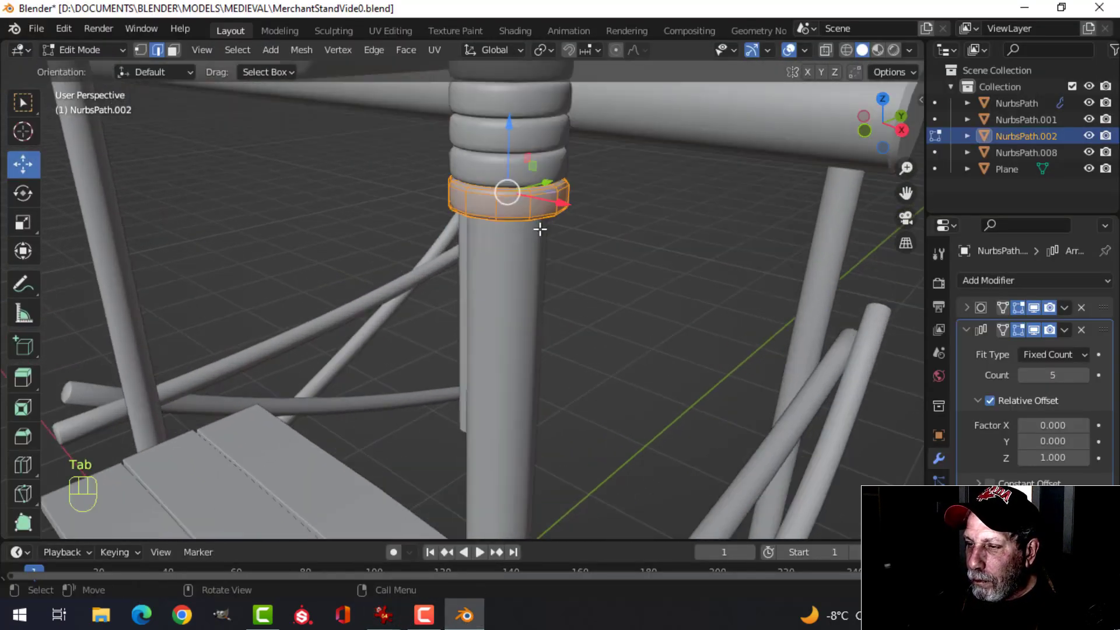
{"action": "key", "text": "alt+a"}
{"action": "middle_click_drag", "start_coordinate": [538, 228], "coordinate": [502, 270], "text": "shift"}
{"action": "left_click", "coordinate": [525, 198], "text": "alt+shift"}
{"action": "key", "text": "alt+a"}
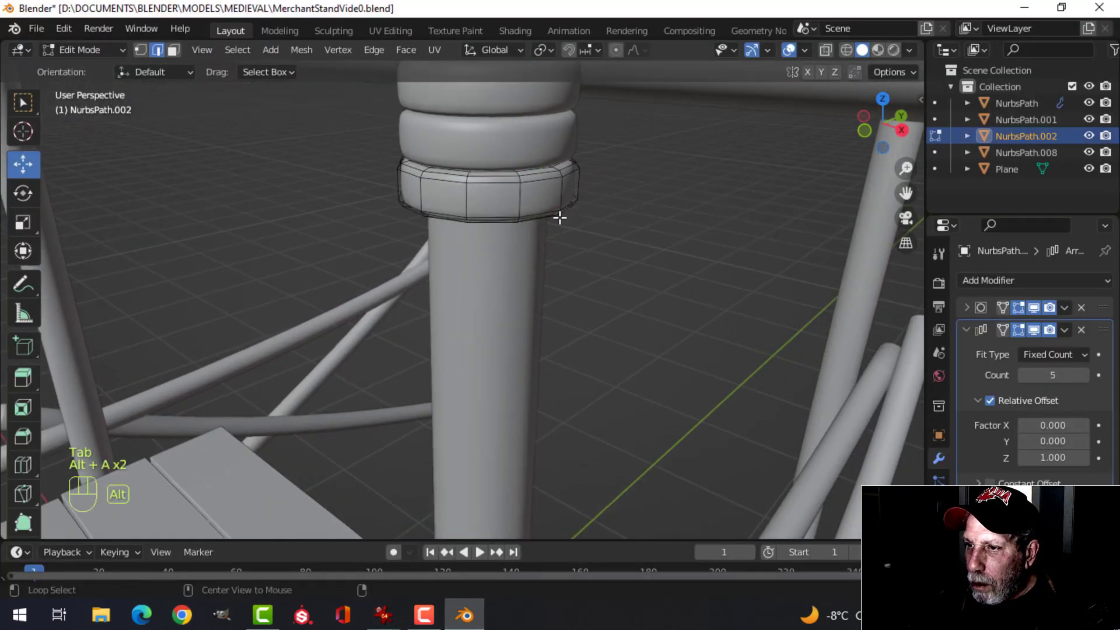
{"action": "key", "text": "ctrl+r"}
{"action": "left_click", "coordinate": [519, 208]}
{"action": "right_click", "coordinate": [519, 207]}
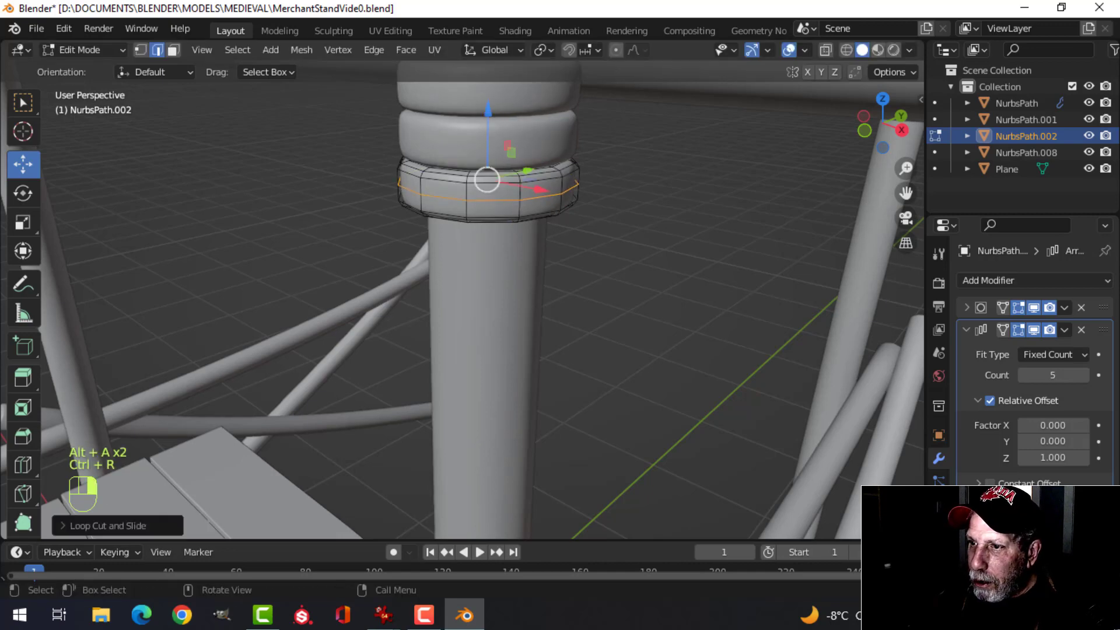
Scale the new edge loop outward to about 1.06 to round the rings, leave Edit Mode, and save the file.
{"action": "key", "text": "s"}
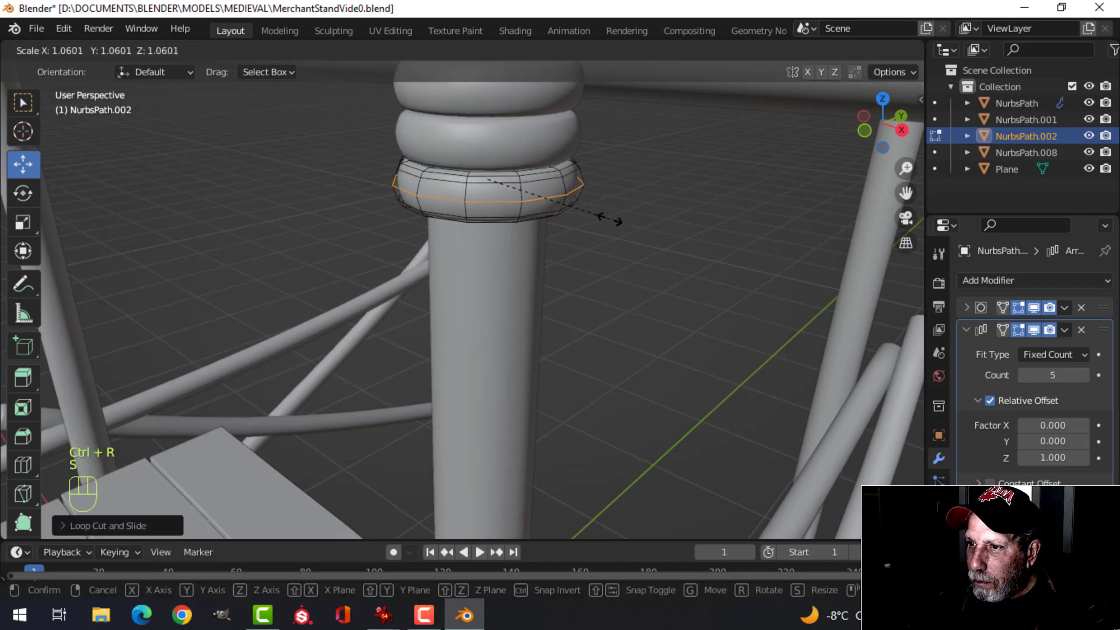
{"action": "left_click", "coordinate": [607, 220]}
{"action": "key", "text": "Tab"}
{"action": "scroll", "coordinate": [577, 216], "scroll_direction": "down", "scroll_amount": 3}
{"action": "key", "text": "alt+a"}
{"action": "middle_click_drag", "start_coordinate": [529, 199], "coordinate": [520, 275]}
{"action": "key", "text": "ctrl+s"}
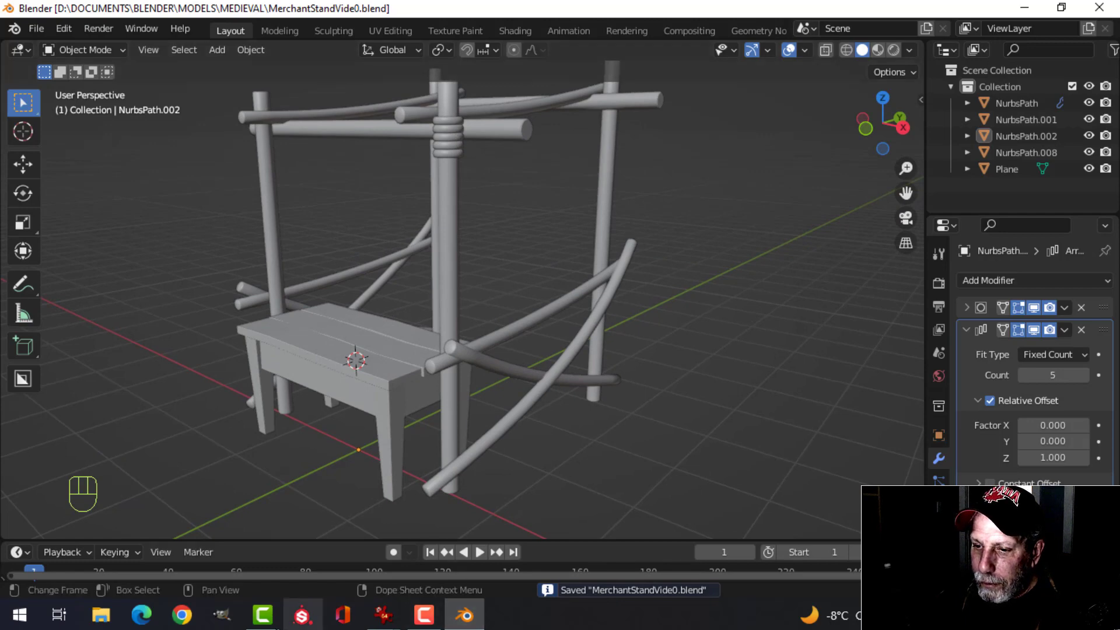
Check the placement of the rope bindings in MerchantStandWIP.jpg in IrfanView, and return to Blender.
{"action": "mouse_move", "coordinate": [394, 623]}
{"action": "left_click", "coordinate": [271, 576]}
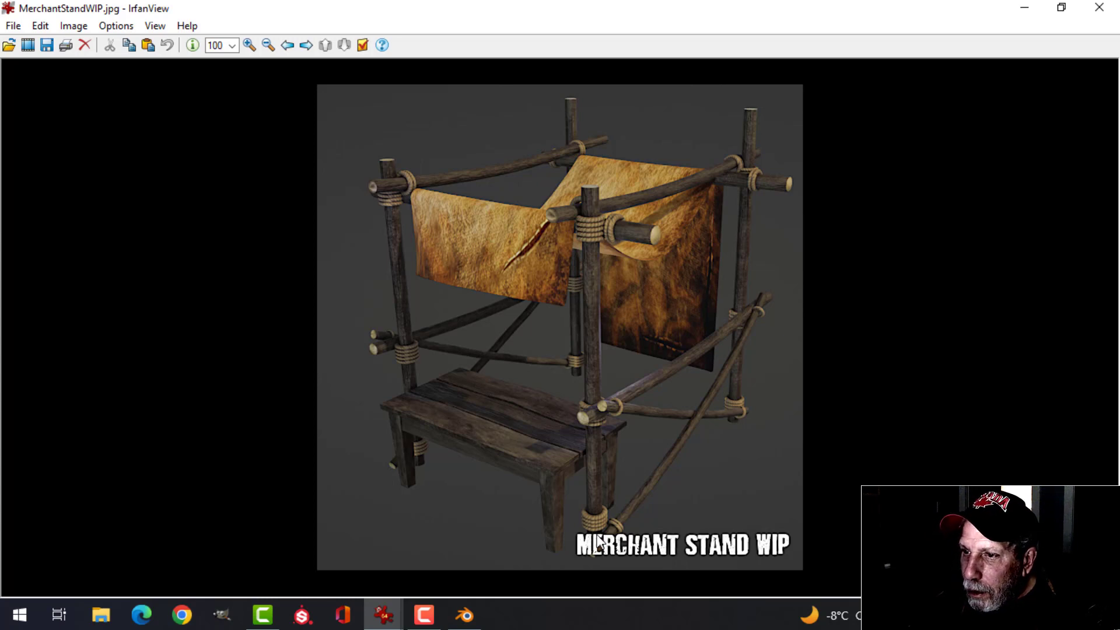
{"action": "left_click", "coordinate": [464, 615]}
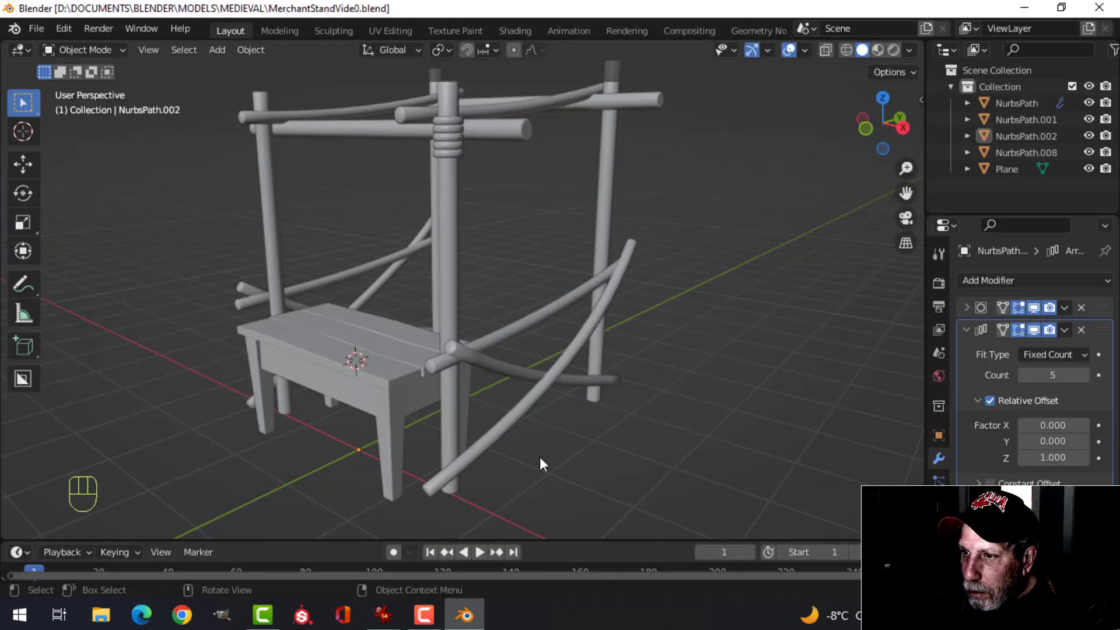
Open the binding's mesh for editing with everything selected, and check the front post's lower bindings in MerchantStandReference.jpg in IrfanView before returning to Blender.
{"action": "left_click", "coordinate": [450, 145]}
{"action": "middle_click_drag", "start_coordinate": [506, 236], "coordinate": [520, 230]}
{"action": "key", "text": "Tab"}
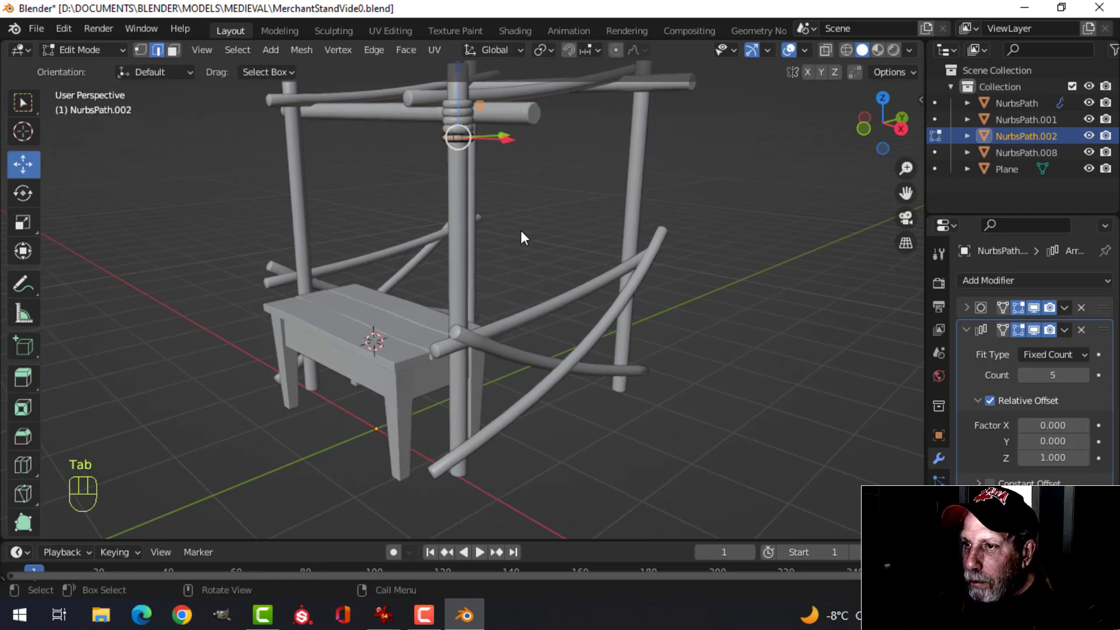
{"action": "key", "text": "a"}
{"action": "middle_click_drag", "start_coordinate": [552, 325], "coordinate": [552, 283], "text": "shift"}
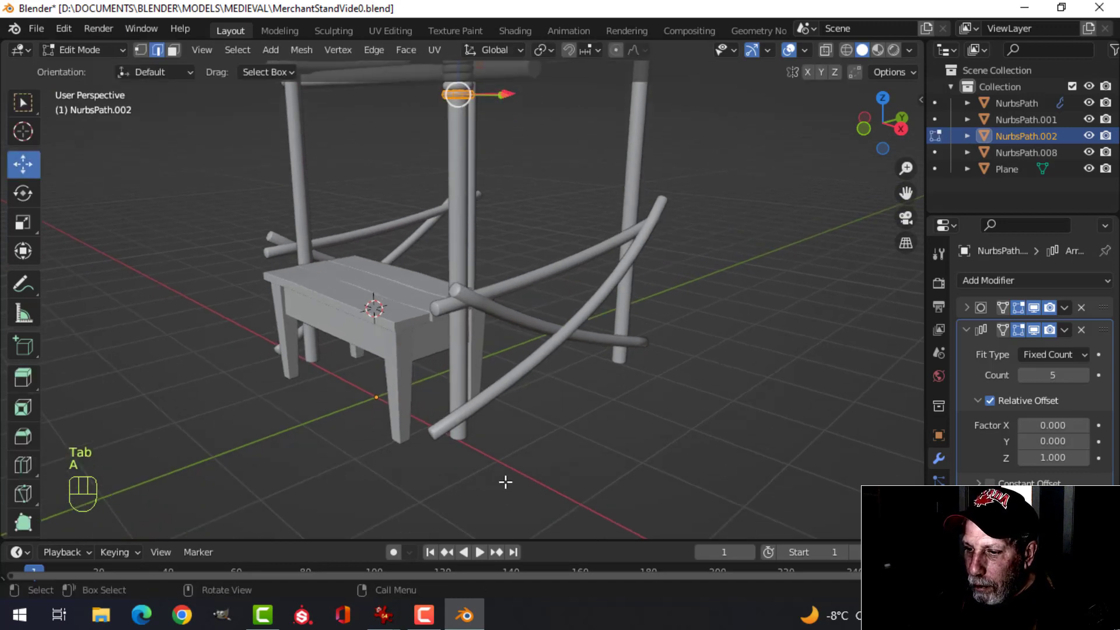
{"action": "mouse_move", "coordinate": [383, 616]}
{"action": "left_click", "coordinate": [572, 538]}
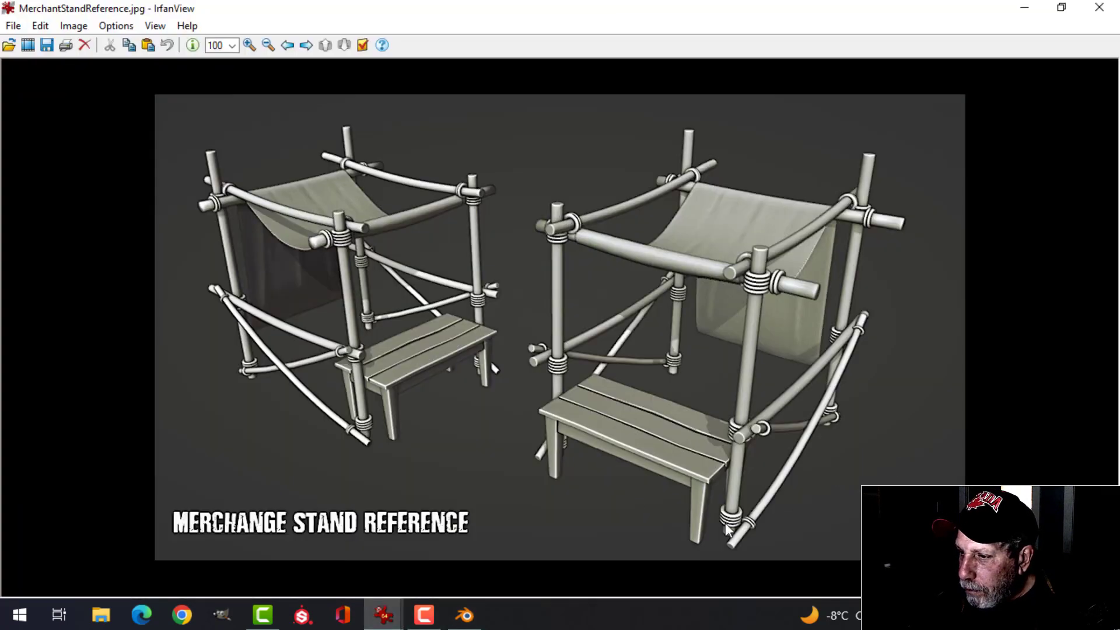
{"action": "left_click", "coordinate": [472, 623]}
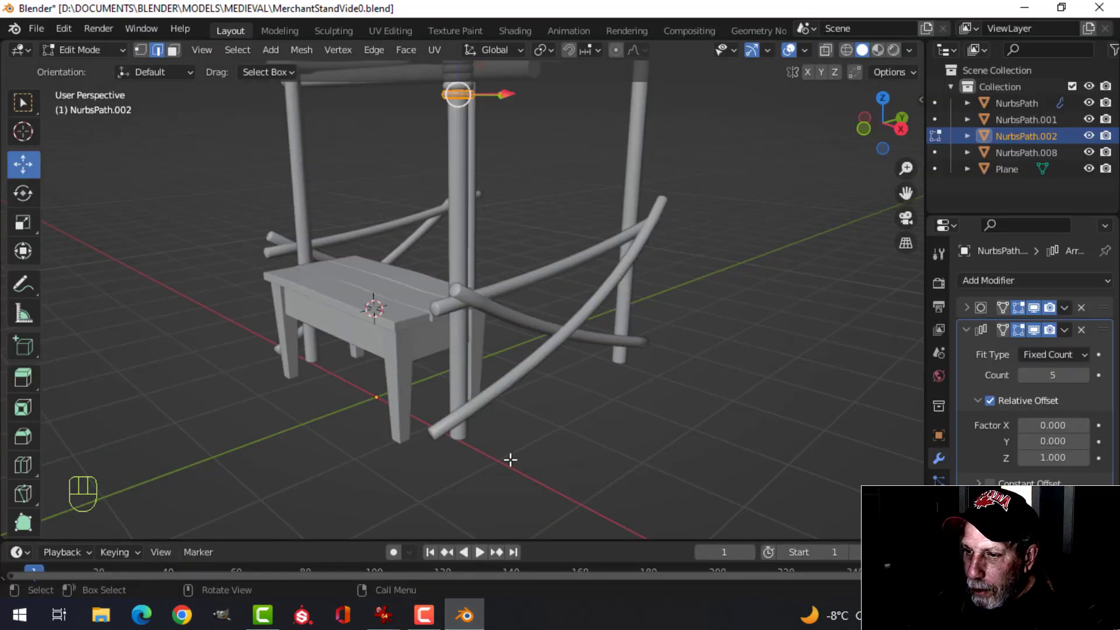
Try duplicating the band mesh in Edit Mode and lowering the copy to the post's foot, and undo the attempt.
{"action": "key", "text": "shift+d"}
{"action": "left_click", "coordinate": [522, 294]}
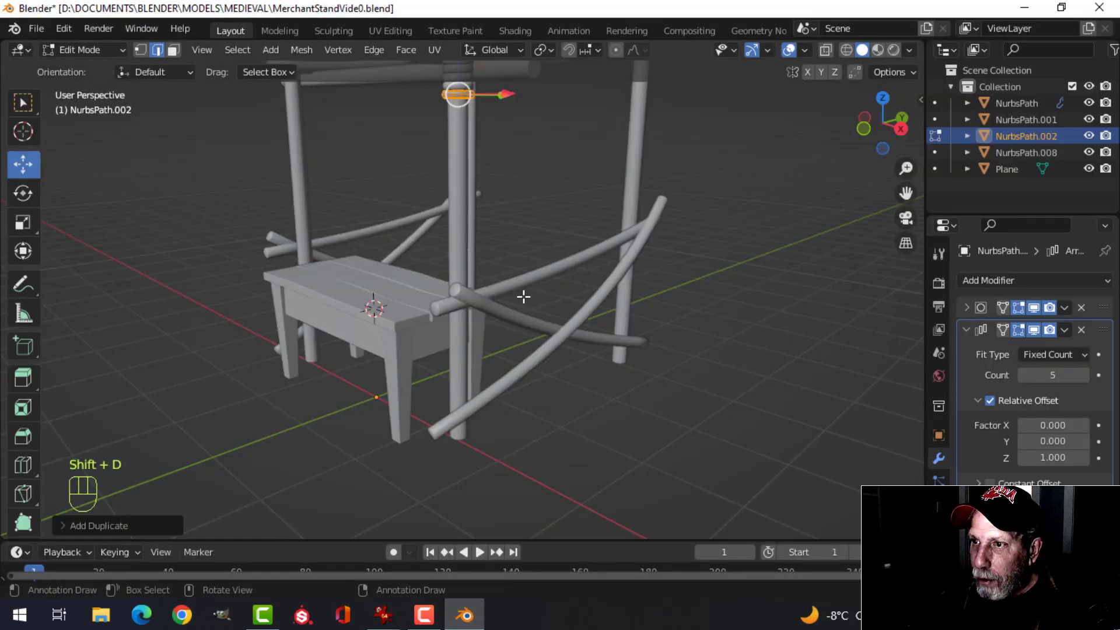
{"action": "scroll", "coordinate": [509, 249], "scroll_direction": "down", "scroll_amount": 1}
{"action": "key", "text": "shift+d"}
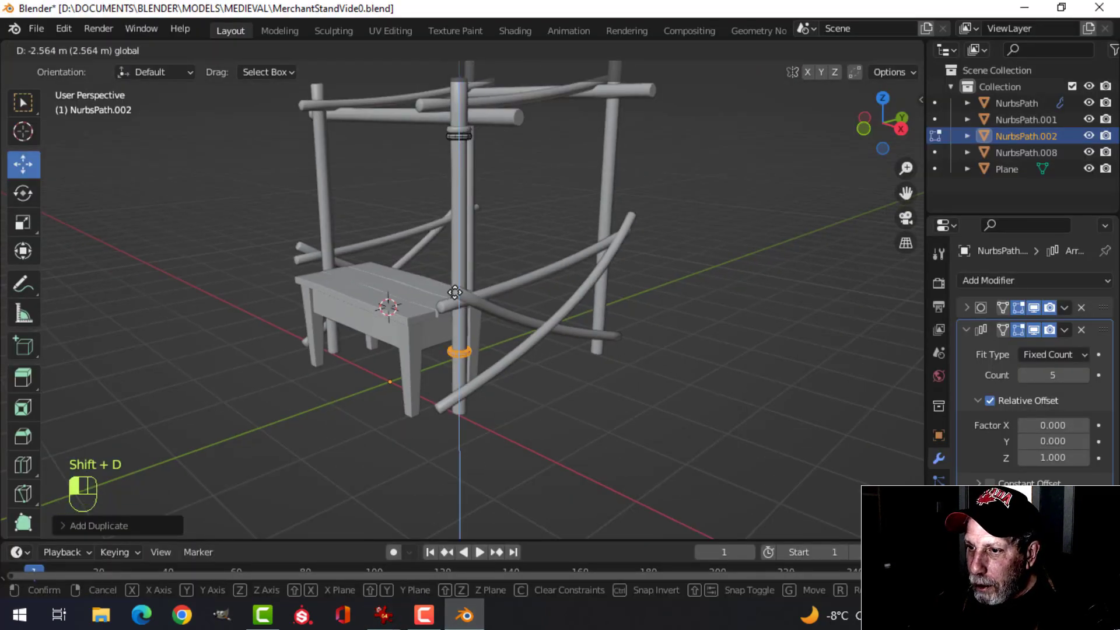
{"action": "left_click", "coordinate": [456, 317]}
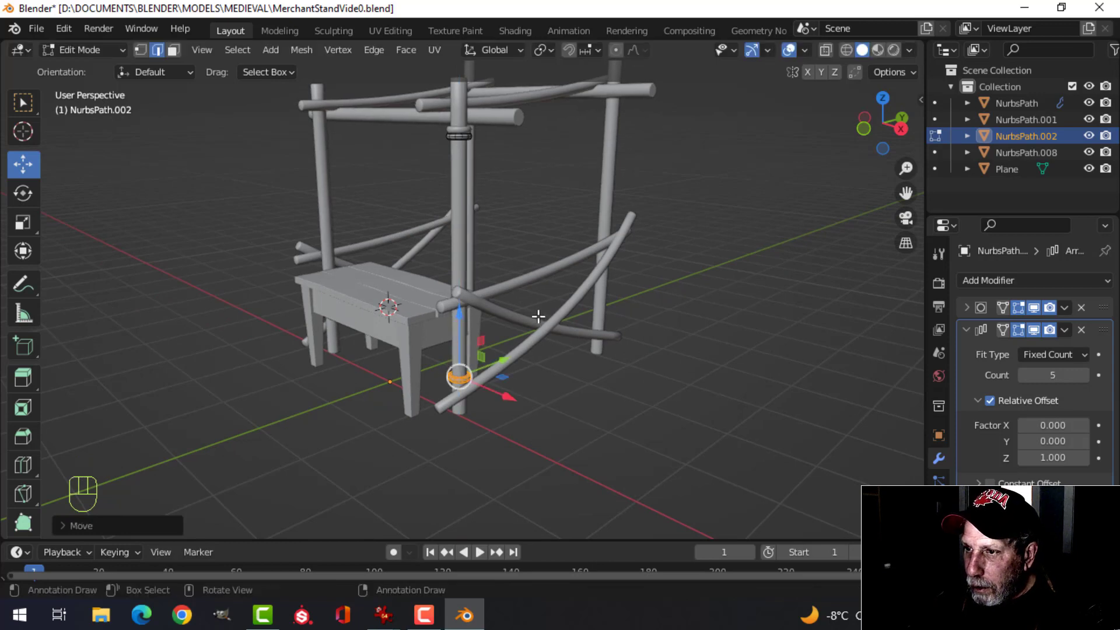
{"action": "key", "text": "ctrl+z"}
{"action": "key", "text": "ctrl+z"}
{"action": "key", "text": "Tab"}
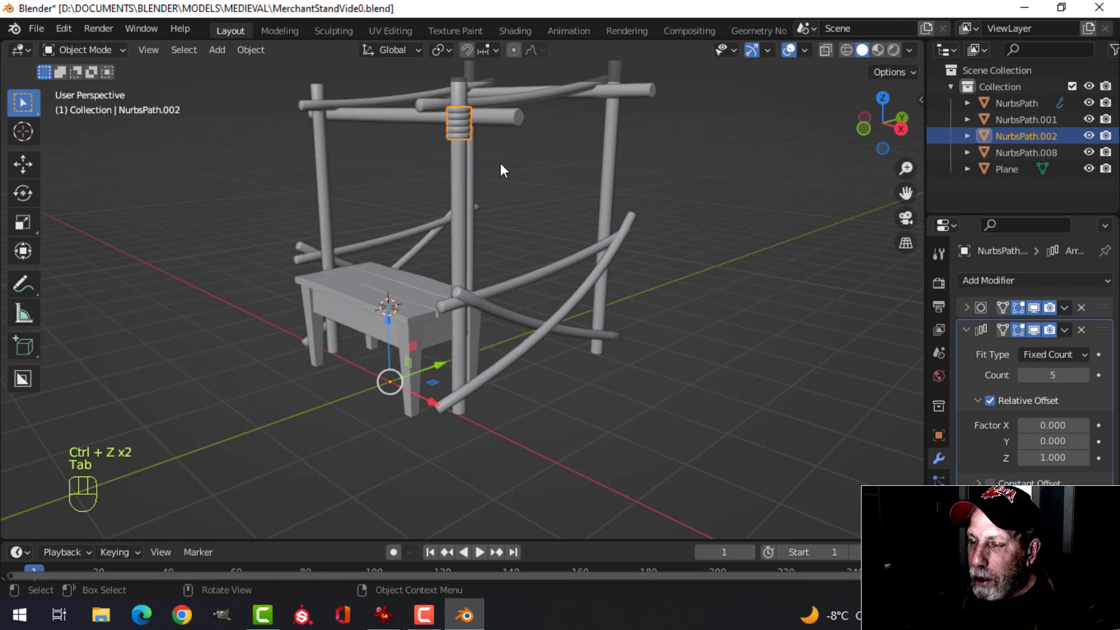
{"action": "key", "text": "Tab"}
{"action": "key", "text": "Tab"}
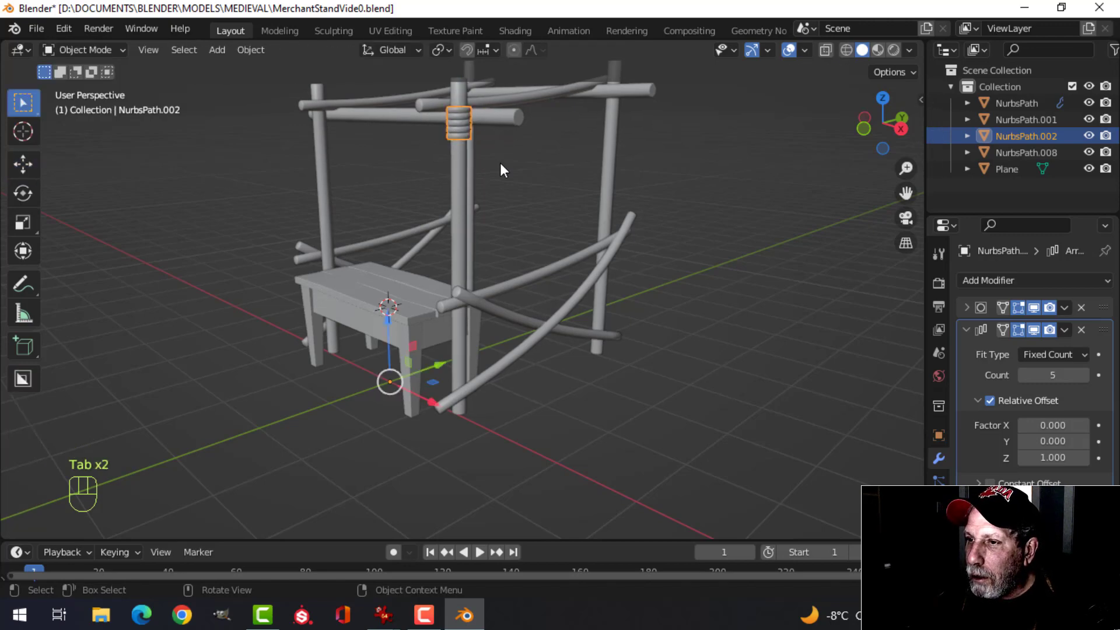
Set the origin of the upper rope binding to its geometry.
{"action": "middle_click_drag", "start_coordinate": [499, 164], "coordinate": [467, 178]}
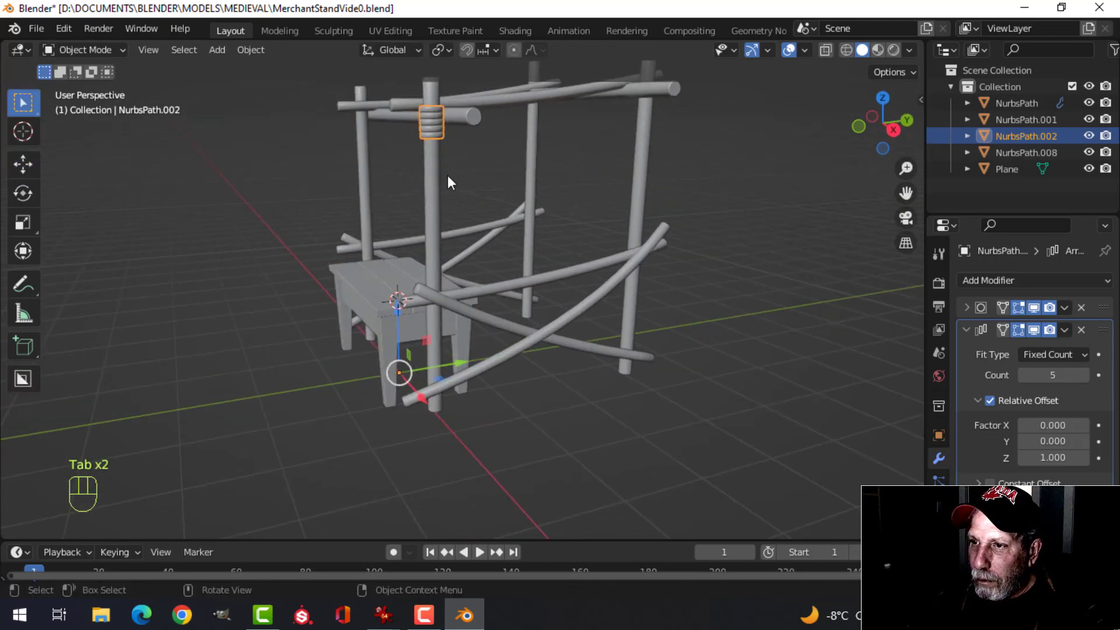
{"action": "right_click", "coordinate": [436, 130]}
{"action": "mouse_move", "coordinate": [407, 143]}
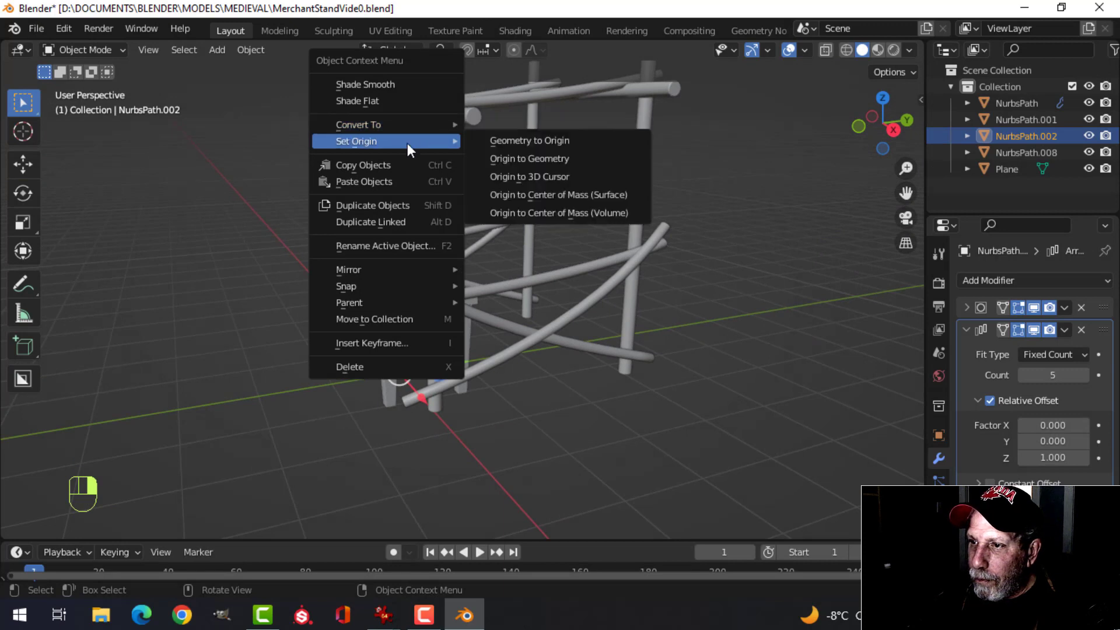
{"action": "left_click", "coordinate": [499, 156]}
Duplicate the rope binding object and lower the copy about 2.9 m along Z, to just above the diagonal brace at the front post's foot.
{"action": "key", "text": "shift+d"}
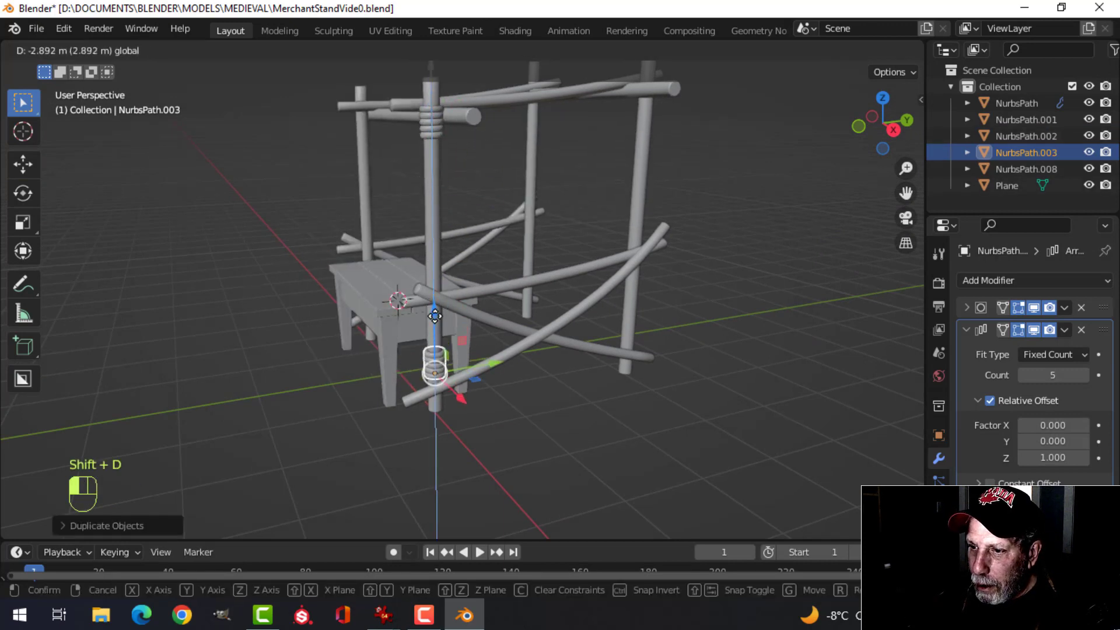
{"action": "left_click", "coordinate": [487, 357]}
{"action": "scroll", "coordinate": [488, 357], "scroll_direction": "up", "scroll_amount": 3}
{"action": "middle_click_drag", "start_coordinate": [503, 330], "coordinate": [510, 295], "text": "shift"}
{"action": "left_click_drag", "start_coordinate": [467, 305], "coordinate": [467, 301]}
{"action": "key", "text": "alt+a"}
{"action": "scroll", "coordinate": [556, 277], "scroll_direction": "down", "scroll_amount": 4}
{"action": "middle_click_drag", "start_coordinate": [632, 268], "coordinate": [515, 271]}
{"action": "scroll", "coordinate": [547, 242], "scroll_direction": "down", "scroll_amount": 1}
{"action": "middle_click_drag", "start_coordinate": [516, 271], "coordinate": [490, 259]}
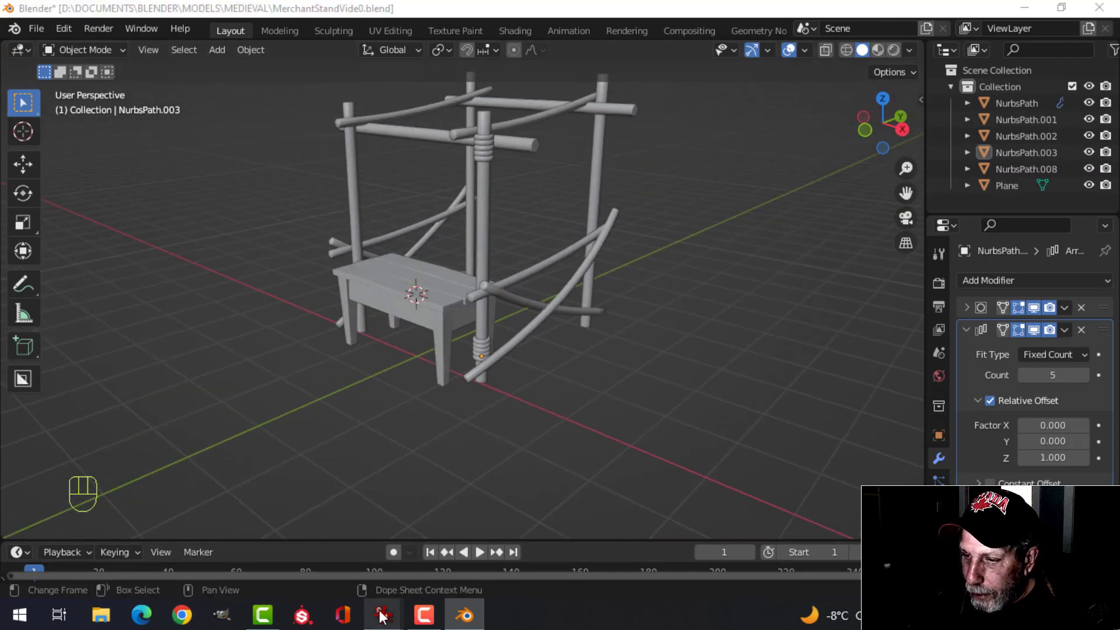
Check the bindings at the posts' middle joints in MerchantStandReference.jpg in IrfanView, and return to Blender.
{"action": "mouse_move", "coordinate": [383, 615]}
{"action": "left_click", "coordinate": [525, 542]}
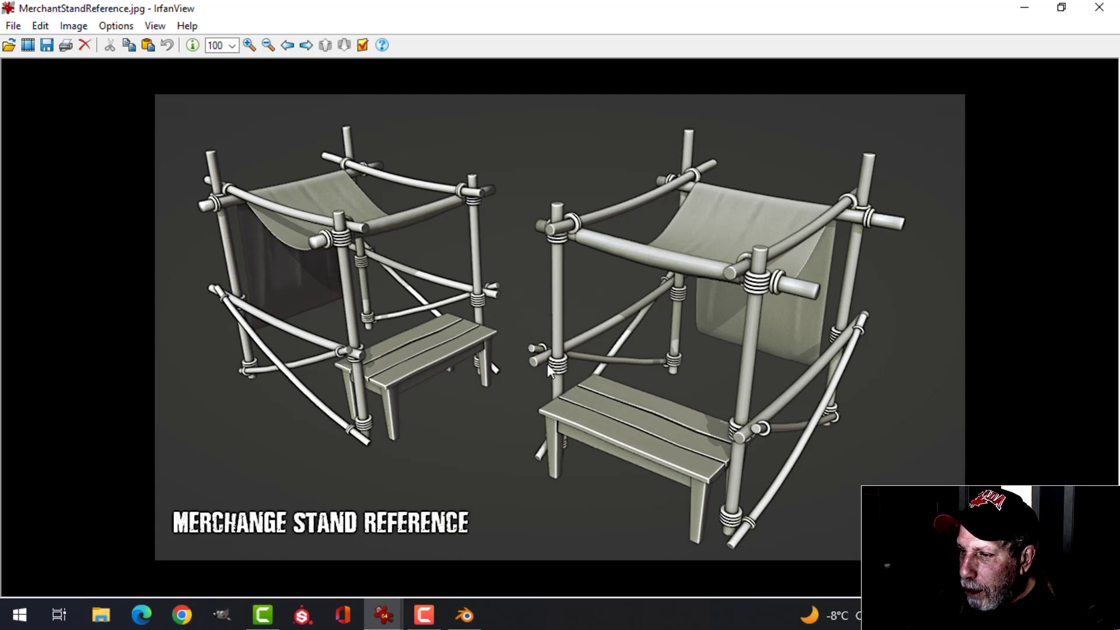
{"action": "left_click", "coordinate": [465, 616]}
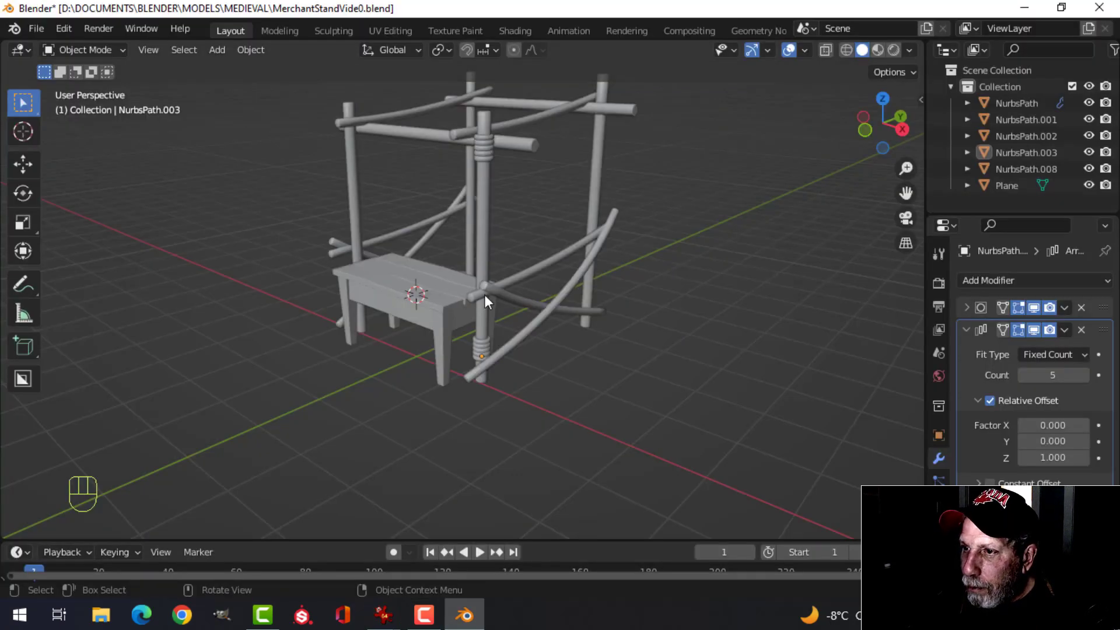
Duplicate the upper rope binding and move the copy down along Z to the front post's joint with the side rails at bench height.
{"action": "left_click", "coordinate": [484, 147]}
{"action": "middle_click_drag", "start_coordinate": [526, 219], "coordinate": [521, 219], "text": "shift"}
{"action": "key", "text": "shift+d"}
{"action": "left_click", "coordinate": [521, 219]}
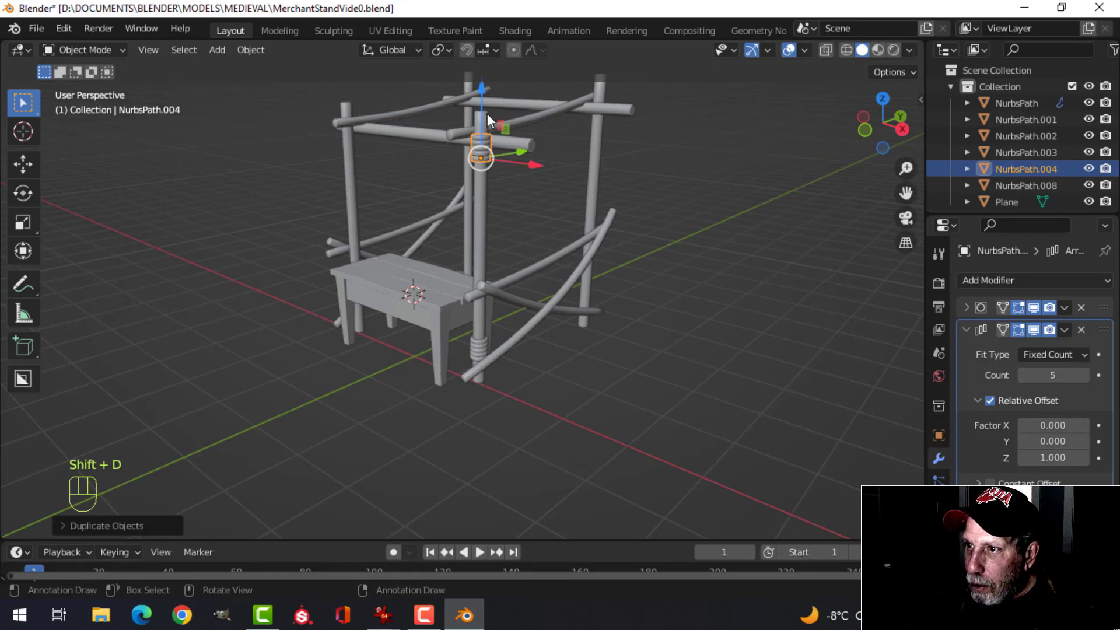
{"action": "left_click_drag", "start_coordinate": [488, 121], "coordinate": [477, 254]}
{"action": "scroll", "coordinate": [550, 275], "scroll_direction": "up", "scroll_amount": 3}
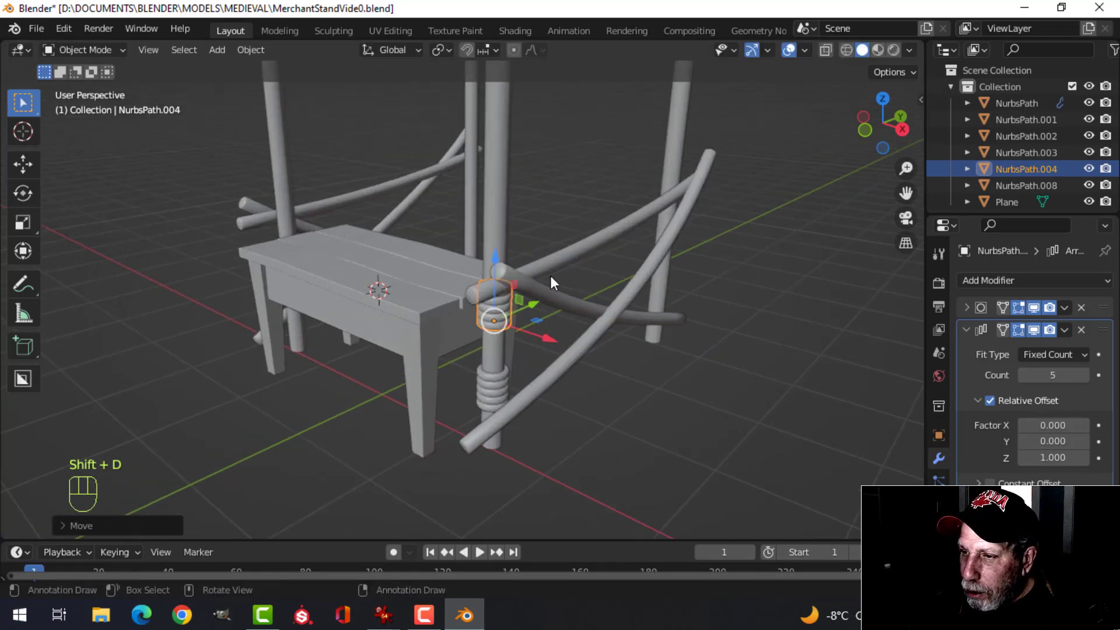
{"action": "middle_click_drag", "start_coordinate": [550, 276], "coordinate": [512, 243]}
{"action": "left_click_drag", "start_coordinate": [476, 236], "coordinate": [477, 232]}
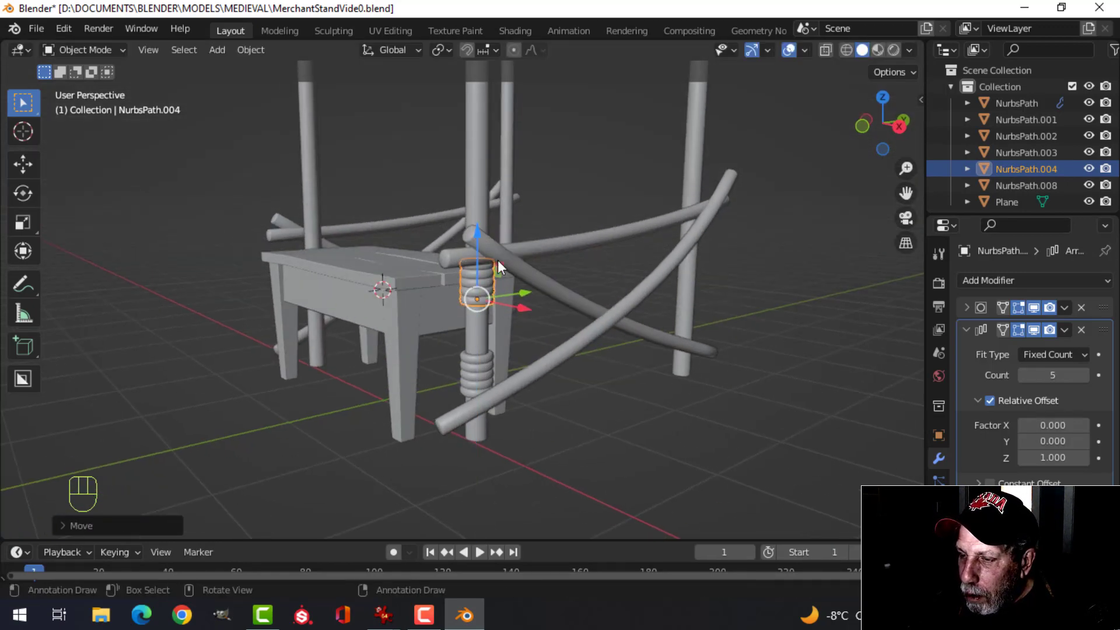
Set the bench-height binding's array count to 4 and raise it slightly along Z toward the side rails.
{"action": "left_click", "coordinate": [1025, 375]}
{"action": "left_click_drag", "start_coordinate": [478, 234], "coordinate": [475, 231]}
{"action": "key", "text": "alt+a"}
{"action": "middle_click_drag", "start_coordinate": [476, 233], "coordinate": [555, 276]}
{"action": "left_click", "coordinate": [555, 277]}
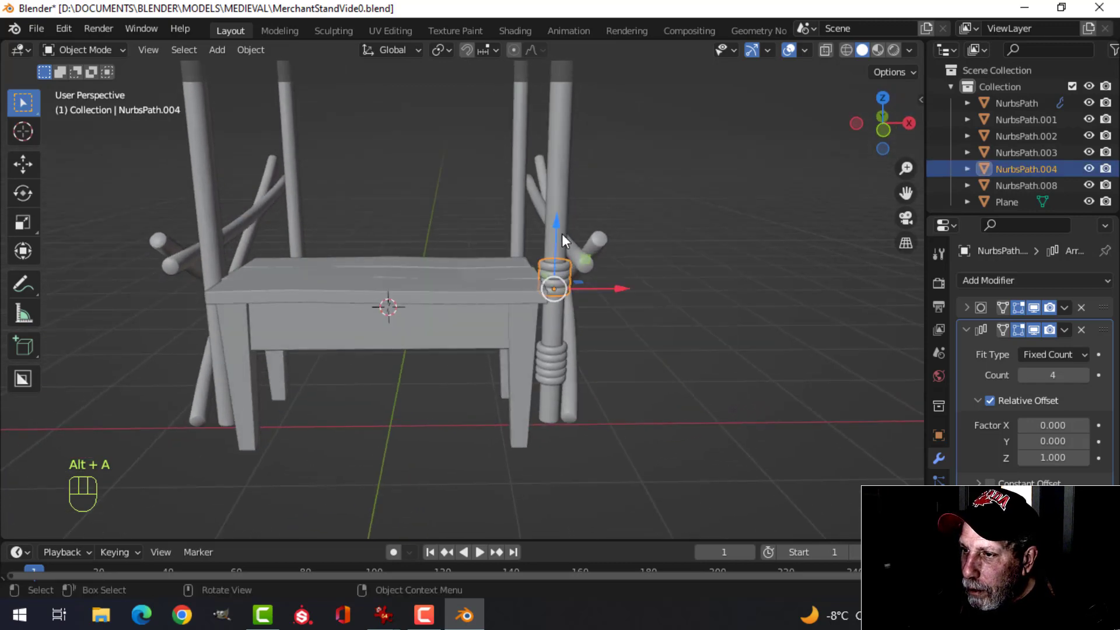
{"action": "left_click_drag", "start_coordinate": [561, 233], "coordinate": [555, 220]}
Lower the rope binding at the front post's foot slightly along Z.
{"action": "middle_click_drag", "start_coordinate": [555, 220], "coordinate": [529, 351]}
{"action": "left_click", "coordinate": [529, 355]}
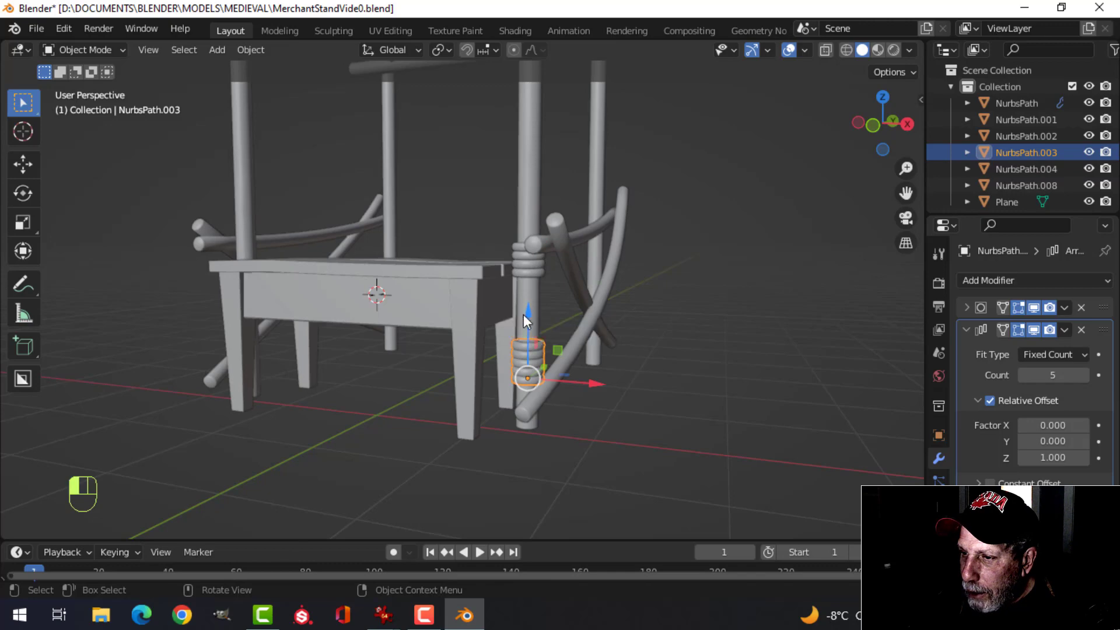
{"action": "left_click_drag", "start_coordinate": [523, 314], "coordinate": [524, 326]}
{"action": "scroll", "coordinate": [572, 288], "scroll_direction": "down", "scroll_amount": 3}
{"action": "key", "text": "alt+a"}
{"action": "middle_click_drag", "start_coordinate": [547, 201], "coordinate": [512, 262], "text": "shift"}
{"action": "scroll", "coordinate": [492, 311], "scroll_direction": "down", "scroll_amount": 3}
{"action": "scroll", "coordinate": [558, 306], "scroll_direction": "up", "scroll_amount": 3}
{"action": "scroll", "coordinate": [516, 232], "scroll_direction": "down", "scroll_amount": 2}
Display face orientation and recalculate the normals of all objects' meshes to the outside.
{"action": "left_click", "coordinate": [804, 50]}
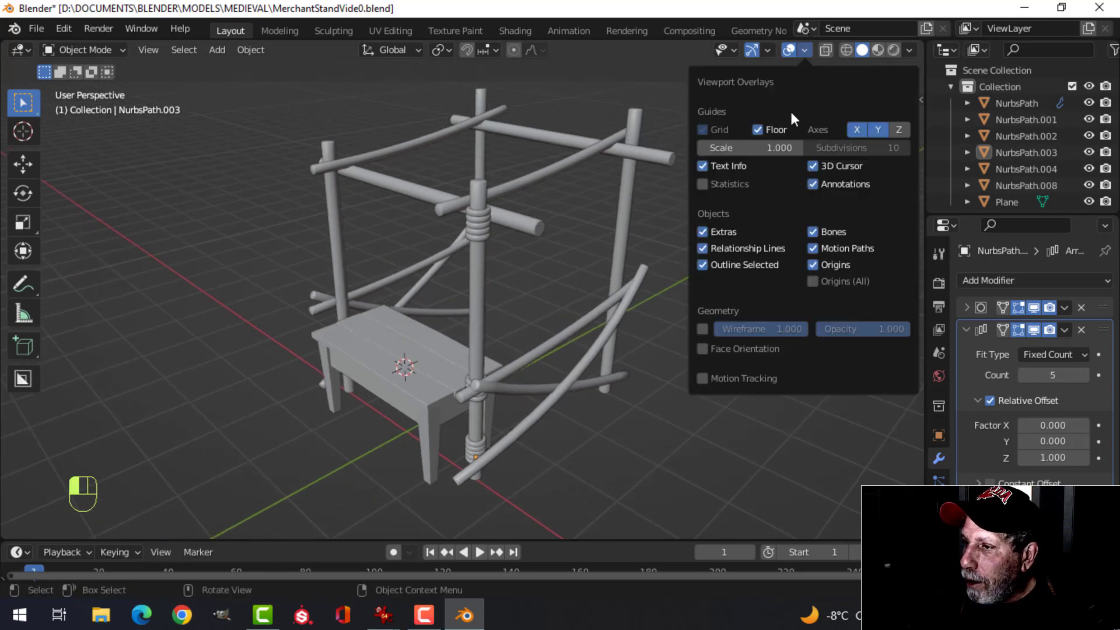
{"action": "left_click", "coordinate": [743, 348]}
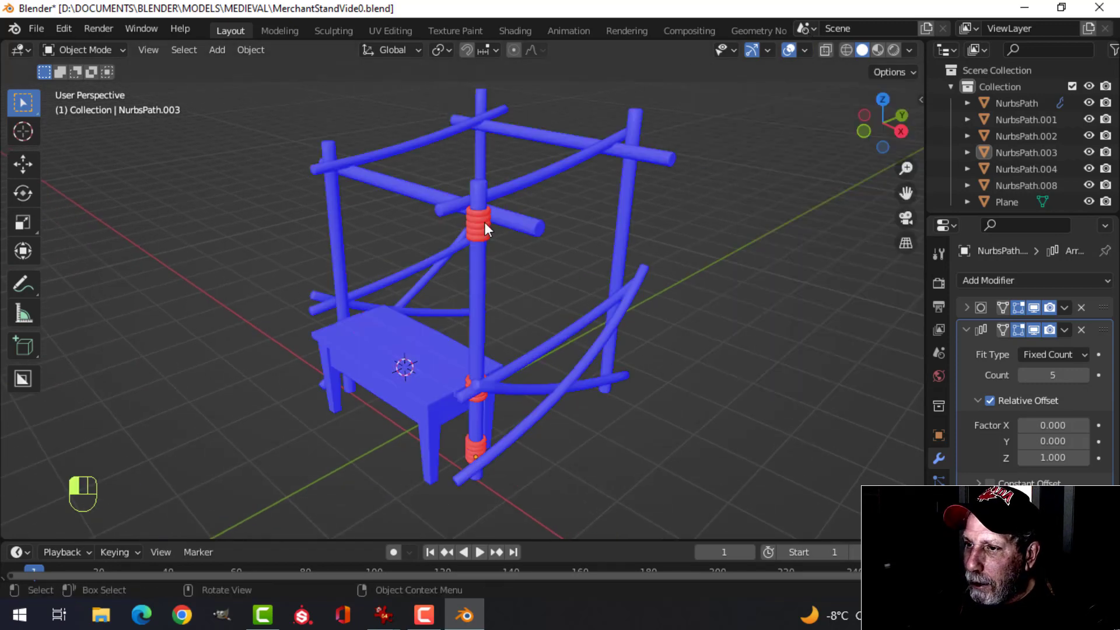
{"action": "left_click", "coordinate": [484, 221]}
{"action": "left_click", "coordinate": [481, 439], "text": "shift"}
{"action": "middle_click_drag", "start_coordinate": [470, 391], "coordinate": [530, 375]}
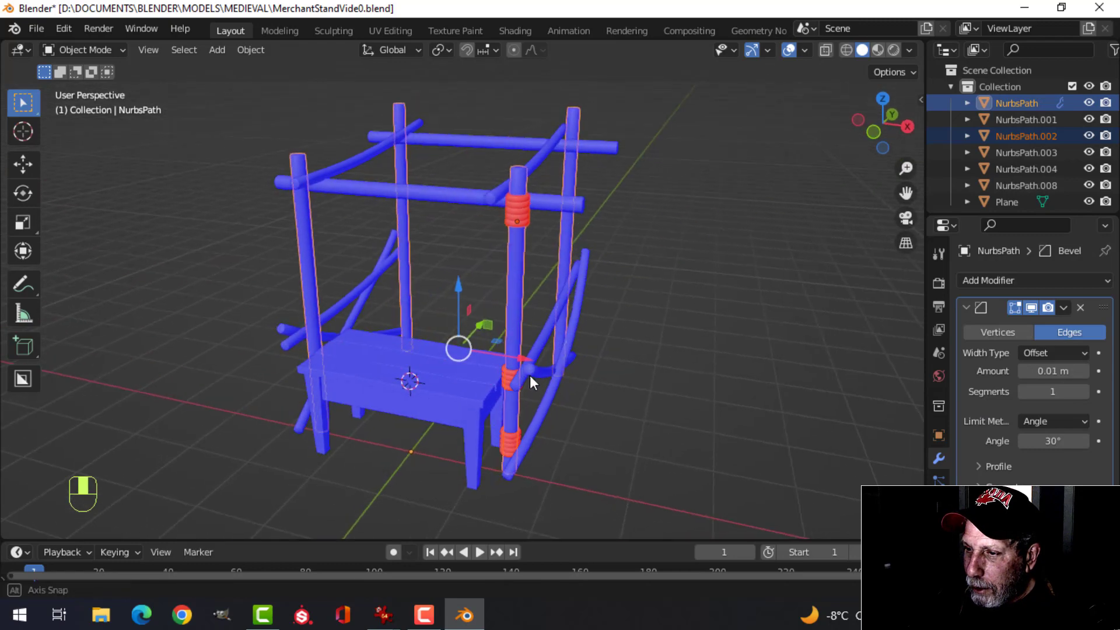
{"action": "key", "text": "a"}
{"action": "key", "text": "Tab"}
{"action": "key", "text": "a"}
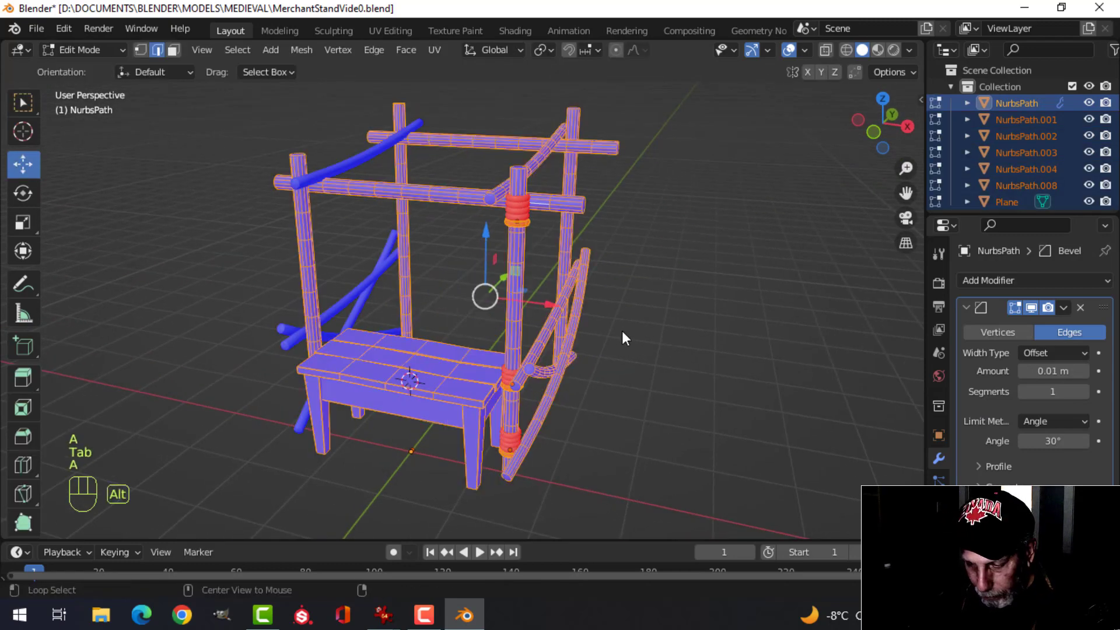
{"action": "key", "text": "alt+n"}
{"action": "left_click", "coordinate": [621, 330]}
{"action": "key", "text": "Tab"}
{"action": "key", "text": "alt+a"}
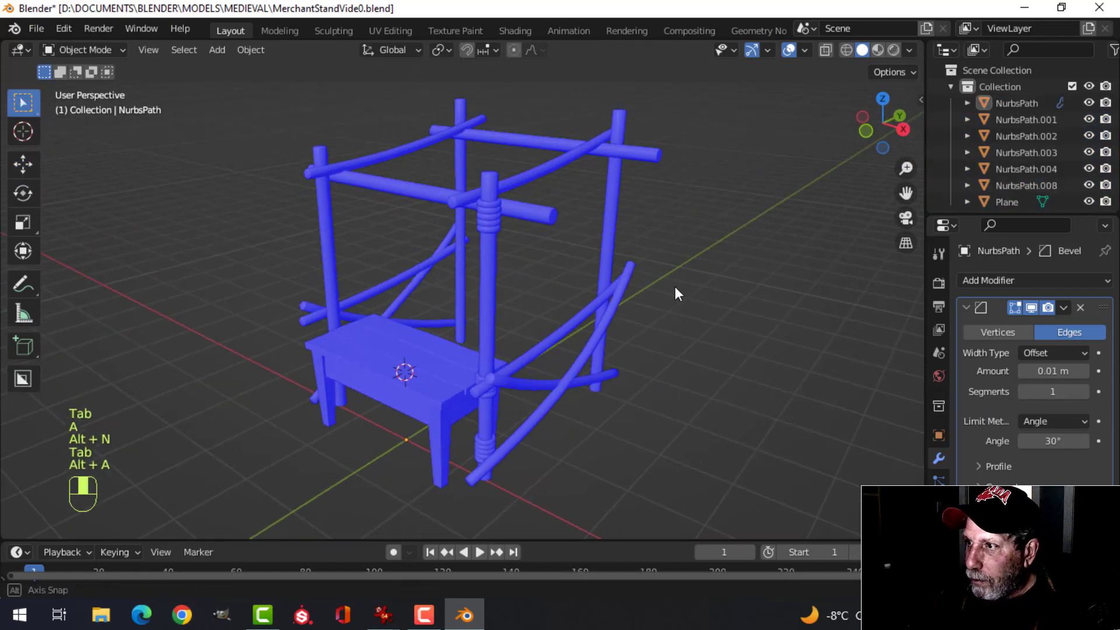
Turn off the face orientation display and save the file.
{"action": "left_click", "coordinate": [805, 51]}
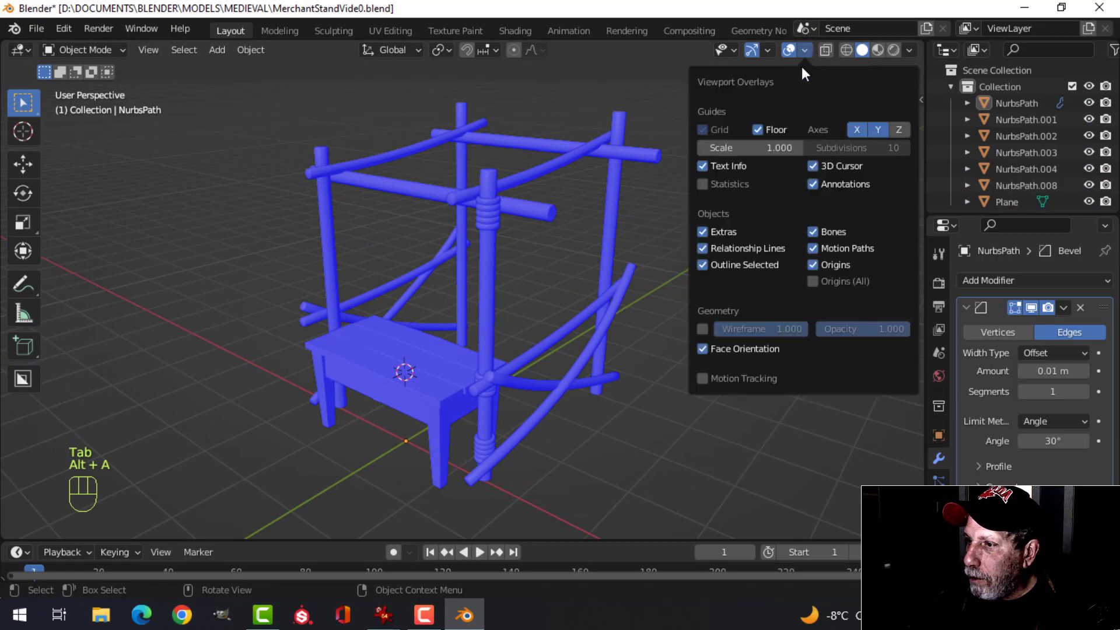
{"action": "left_click", "coordinate": [732, 349]}
{"action": "key", "text": "ctrl+s"}
Check the remaining rope bindings in MerchantStandReference.jpg in IrfanView, and return to Blender.
{"action": "middle_click_drag", "start_coordinate": [567, 279], "coordinate": [566, 220]}
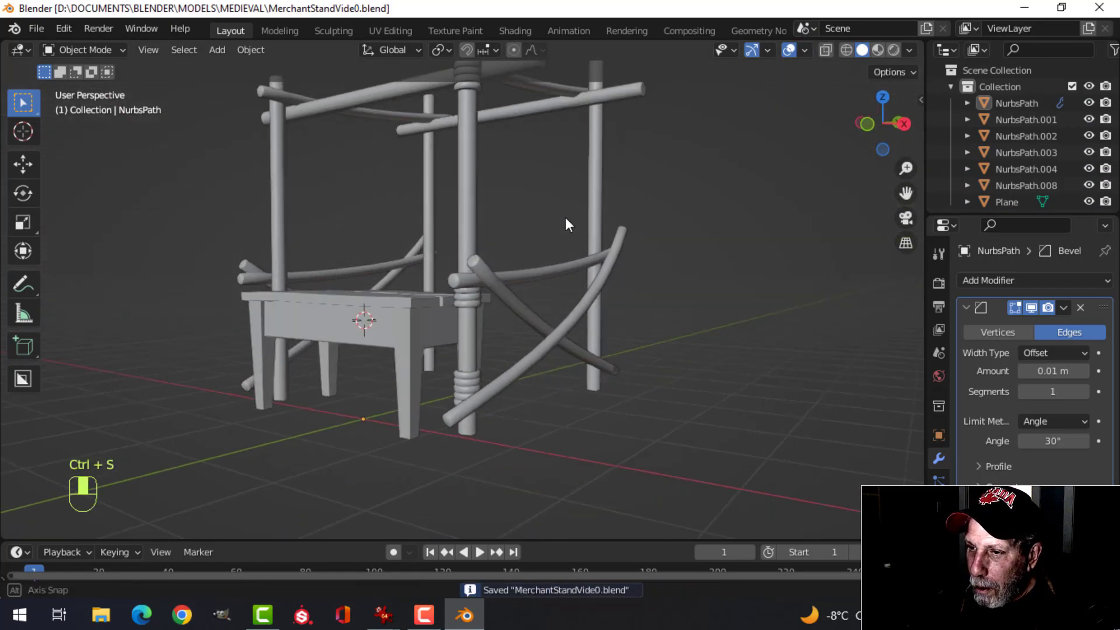
{"action": "mouse_move", "coordinate": [383, 614]}
{"action": "left_click", "coordinate": [583, 532]}
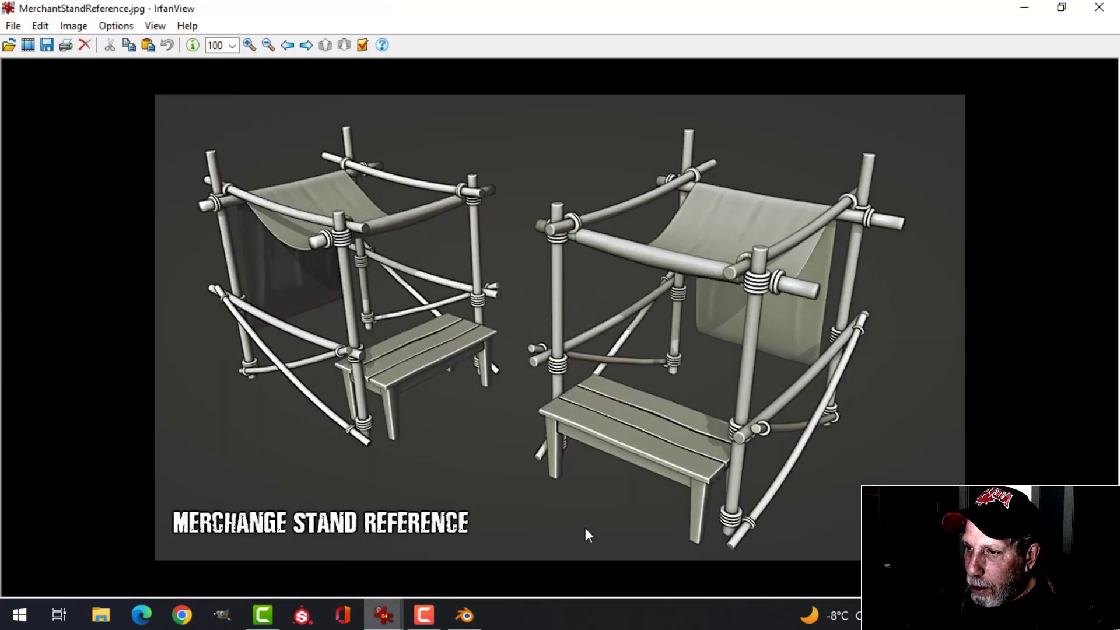
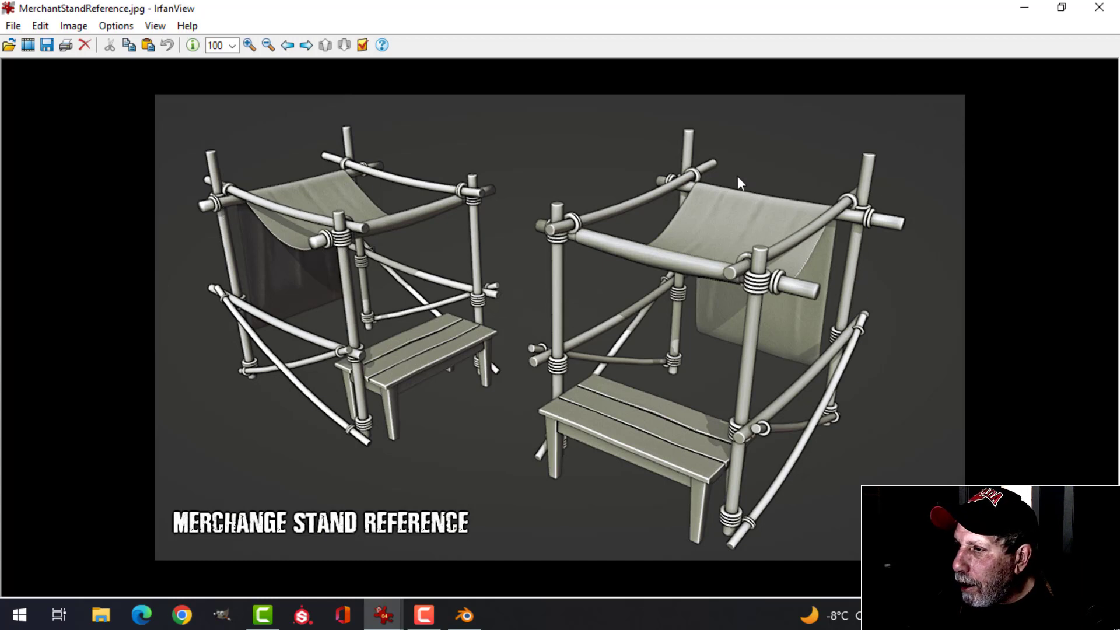
{"action": "left_click", "coordinate": [465, 615]}
Duplicate the front post's three rope bindings, move the copies along Y onto the rear post and raise them along Z.
{"action": "middle_click_drag", "start_coordinate": [509, 212], "coordinate": [457, 91]}
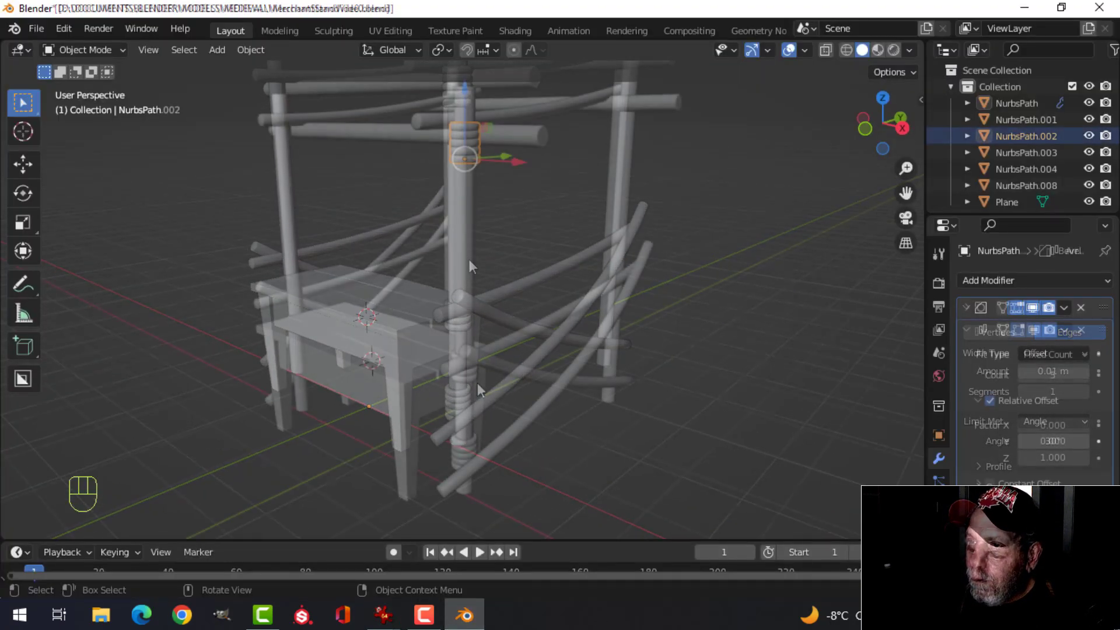
{"action": "left_click", "coordinate": [469, 376], "text": "shift"}
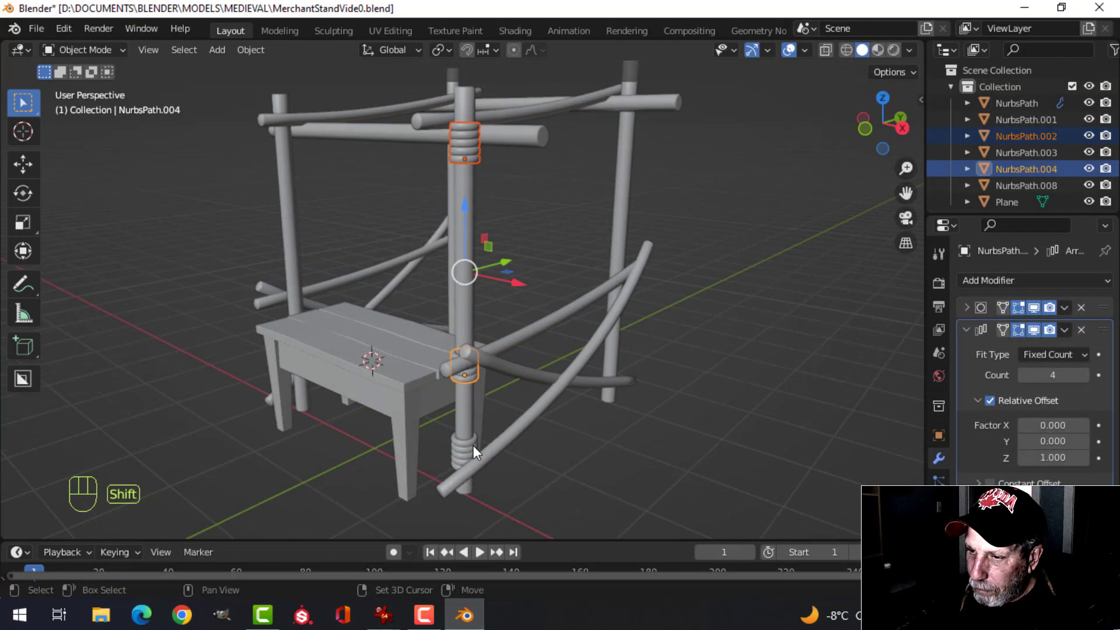
{"action": "left_click", "coordinate": [473, 445], "text": "shift"}
{"action": "middle_click_drag", "start_coordinate": [632, 300], "coordinate": [502, 327]}
{"action": "key", "text": "shift+d"}
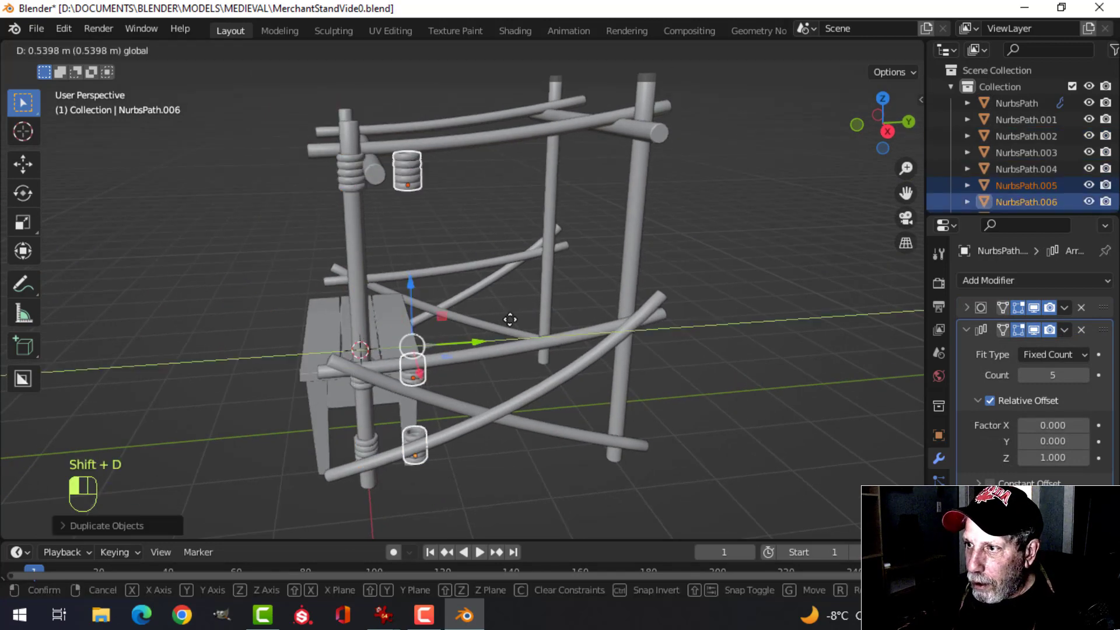
{"action": "left_click", "coordinate": [690, 291]}
{"action": "middle_click_drag", "start_coordinate": [690, 292], "coordinate": [605, 274]}
{"action": "left_click_drag", "start_coordinate": [586, 335], "coordinate": [588, 287]}
{"action": "middle_click_drag", "start_coordinate": [587, 287], "coordinate": [583, 351]}
Adjust the heights of the copied bindings along Z to fit the rear post's rail and brace joints.
{"action": "key", "text": "alt+a"}
{"action": "left_click_drag", "start_coordinate": [573, 322], "coordinate": [573, 307]}
{"action": "middle_click_drag", "start_coordinate": [586, 378], "coordinate": [576, 304], "text": "shift"}
{"action": "left_click_drag", "start_coordinate": [566, 252], "coordinate": [565, 256]}
{"action": "middle_click_drag", "start_coordinate": [573, 402], "coordinate": [564, 351], "text": "shift"}
{"action": "left_click", "coordinate": [562, 351]}
{"action": "left_click_drag", "start_coordinate": [554, 316], "coordinate": [552, 349]}
{"action": "key", "text": "alt+a"}
{"action": "middle_click_drag", "start_coordinate": [551, 348], "coordinate": [639, 397]}
{"action": "scroll", "coordinate": [589, 323], "scroll_direction": "up", "scroll_amount": 2}
{"action": "middle_click_drag", "start_coordinate": [589, 323], "coordinate": [594, 417]}
{"action": "scroll", "coordinate": [469, 370], "scroll_direction": "up", "scroll_amount": 2}
{"action": "middle_click_drag", "start_coordinate": [469, 369], "coordinate": [557, 369], "text": "shift"}
{"action": "mouse_move", "coordinate": [557, 369]}
{"action": "middle_mouse_down"}
{"action": "mouse_move", "coordinate": [572, 366]}
{"action": "mouse_move", "coordinate": [570, 352]}
{"action": "middle_mouse_up"}
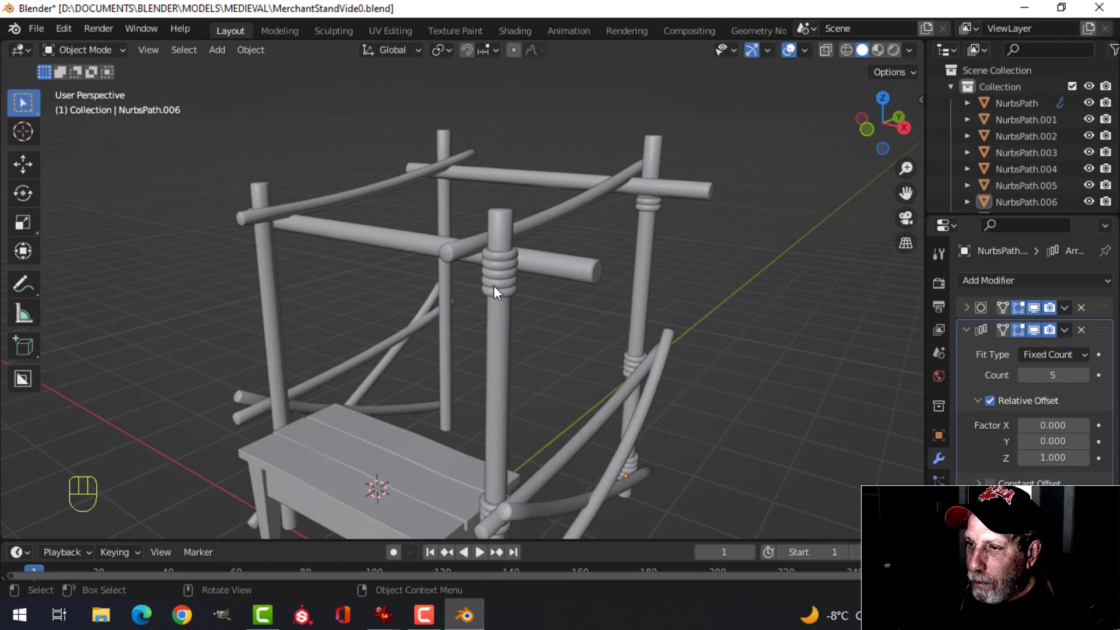
Duplicate the front post's upper rope binding and rotate the copy 90° about the global Y axis.
{"action": "left_click", "coordinate": [493, 285]}
{"action": "middle_click_drag", "start_coordinate": [544, 294], "coordinate": [527, 303]}
{"action": "key", "text": "Tab"}
{"action": "scroll", "coordinate": [554, 318], "scroll_direction": "up", "scroll_amount": 3}
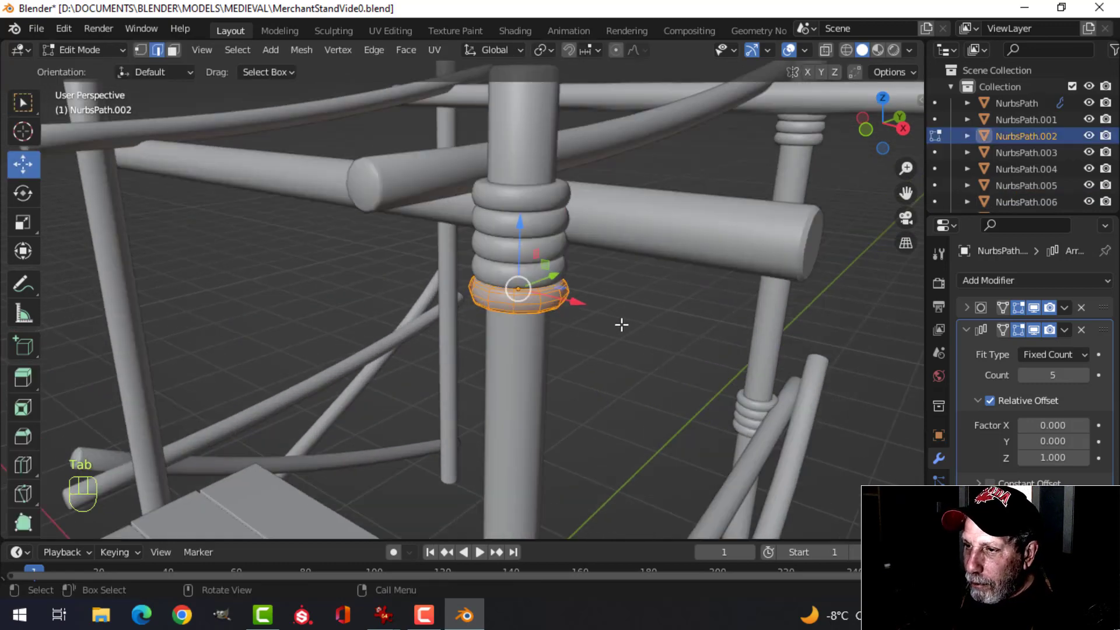
{"action": "key", "text": "Tab"}
{"action": "scroll", "coordinate": [604, 320], "scroll_direction": "down", "scroll_amount": 2}
{"action": "middle_click_drag", "start_coordinate": [594, 317], "coordinate": [551, 317], "text": "shift"}
{"action": "key", "text": "shift+d"}
{"action": "left_click", "coordinate": [587, 313]}
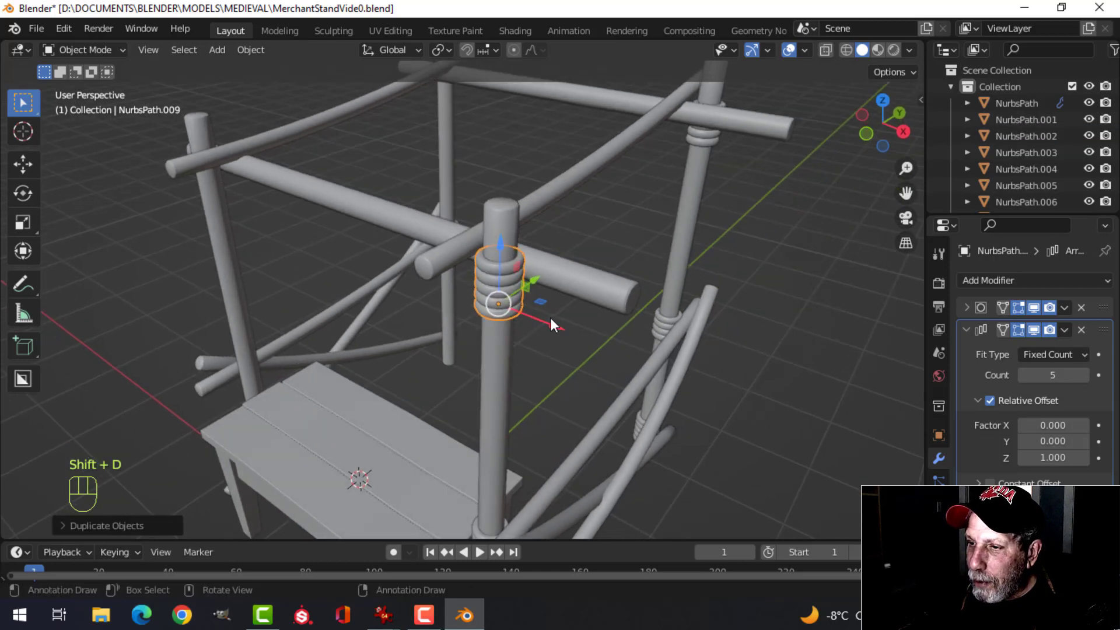
{"action": "key", "text": "r"}
{"action": "key", "text": "y"}
{"action": "key", "text": "9"}
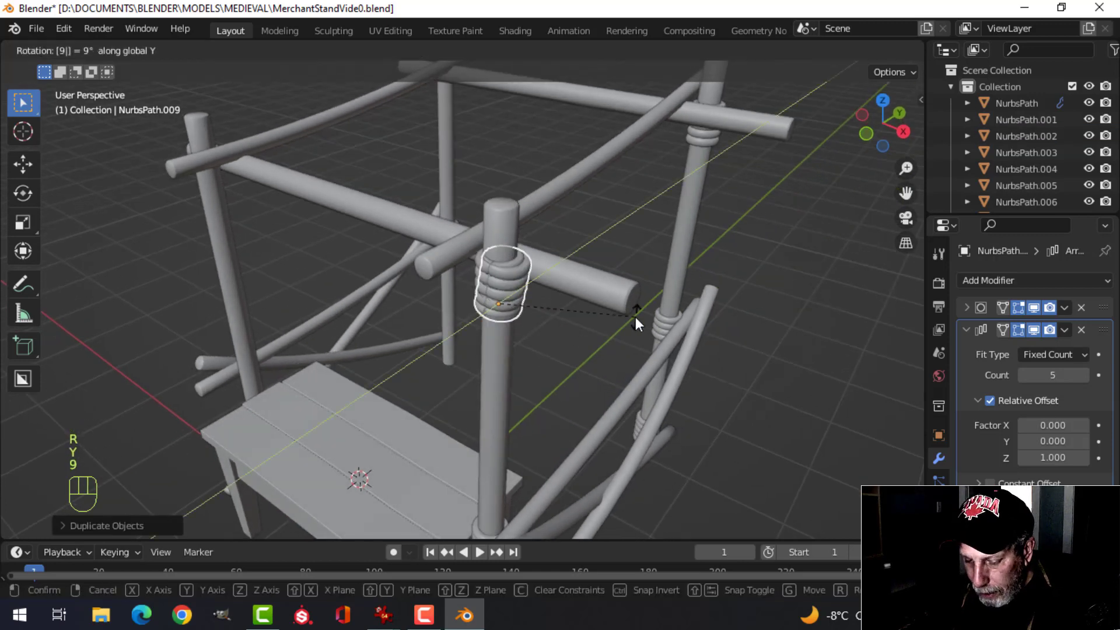
{"action": "key", "text": "0"}
{"action": "left_click", "coordinate": [635, 317]}
Move the rotated binding onto the front crossbar and slide it along X to sit beside the post.
{"action": "left_click_drag", "start_coordinate": [528, 280], "coordinate": [584, 226]}
{"action": "key", "text": "KP_3"}
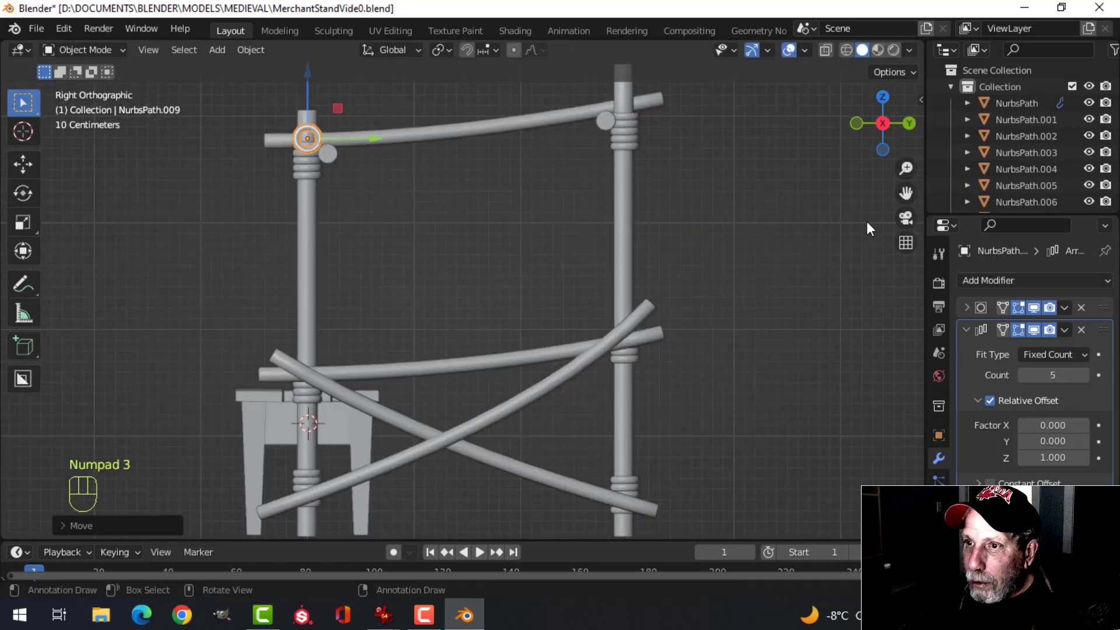
{"action": "scroll", "coordinate": [623, 175], "scroll_direction": "up", "scroll_amount": 2}
{"action": "middle_click_drag", "start_coordinate": [622, 175], "coordinate": [722, 335], "text": "shift"}
{"action": "scroll", "coordinate": [722, 337], "scroll_direction": "up", "scroll_amount": 2}
{"action": "middle_click_drag", "start_coordinate": [437, 299], "coordinate": [537, 271], "text": "shift"}
{"action": "key", "text": "g"}
{"action": "left_click", "coordinate": [517, 312]}
{"action": "left_click_drag", "start_coordinate": [721, 302], "coordinate": [643, 289]}
Set the crossbar binding's array count to 2 and nudge it along X away from the post, comparing with MerchantStandReference.jpg in IrfanView.
{"action": "left_click", "coordinate": [1024, 374]}
{"action": "left_click", "coordinate": [1020, 374]}
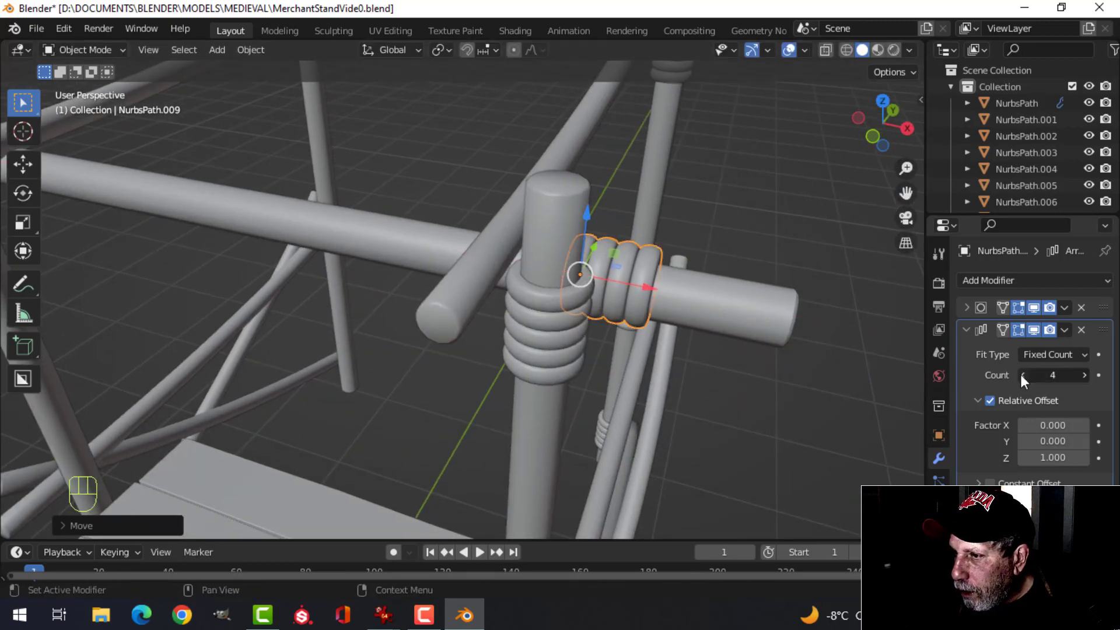
{"action": "middle_click_drag", "start_coordinate": [734, 331], "coordinate": [704, 340]}
{"action": "left_click", "coordinate": [1023, 375]}
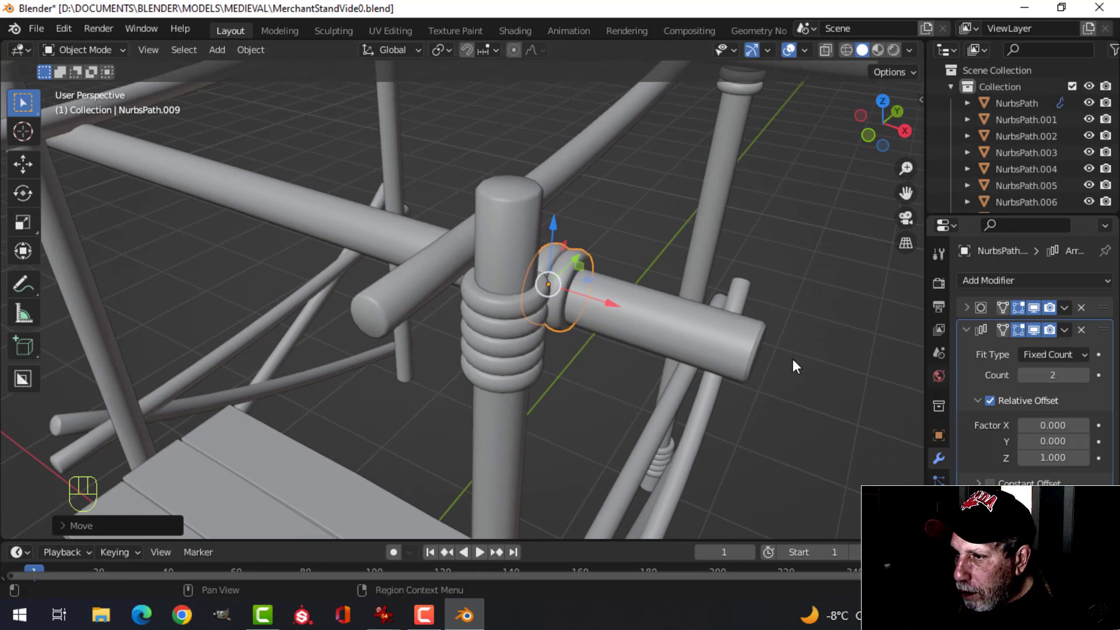
{"action": "left_click_drag", "start_coordinate": [611, 303], "coordinate": [615, 305]}
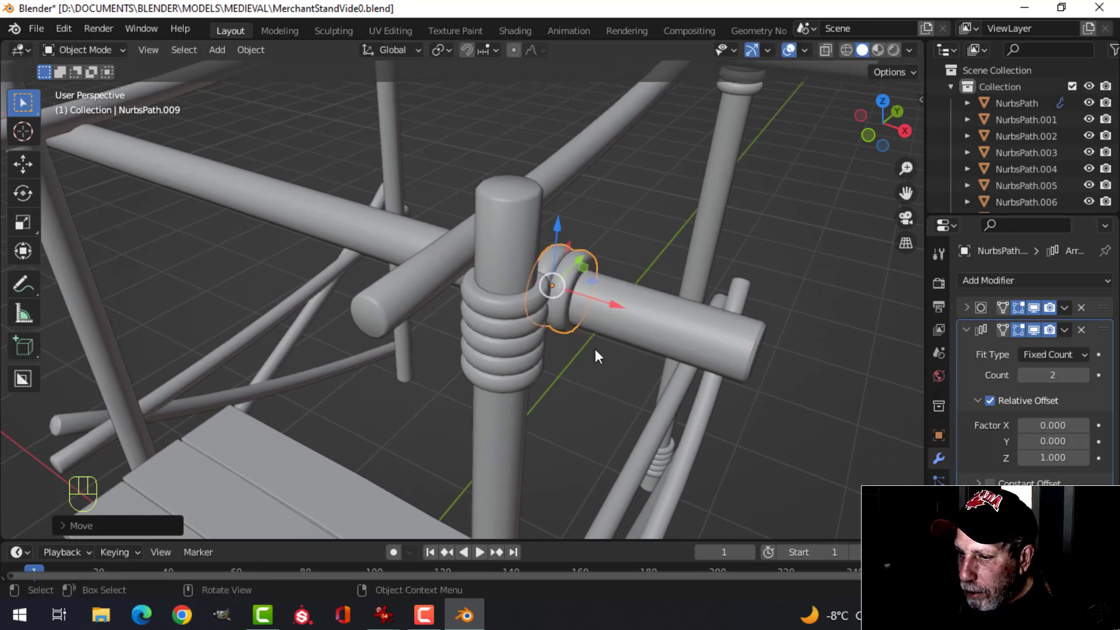
{"action": "left_click", "coordinate": [382, 615]}
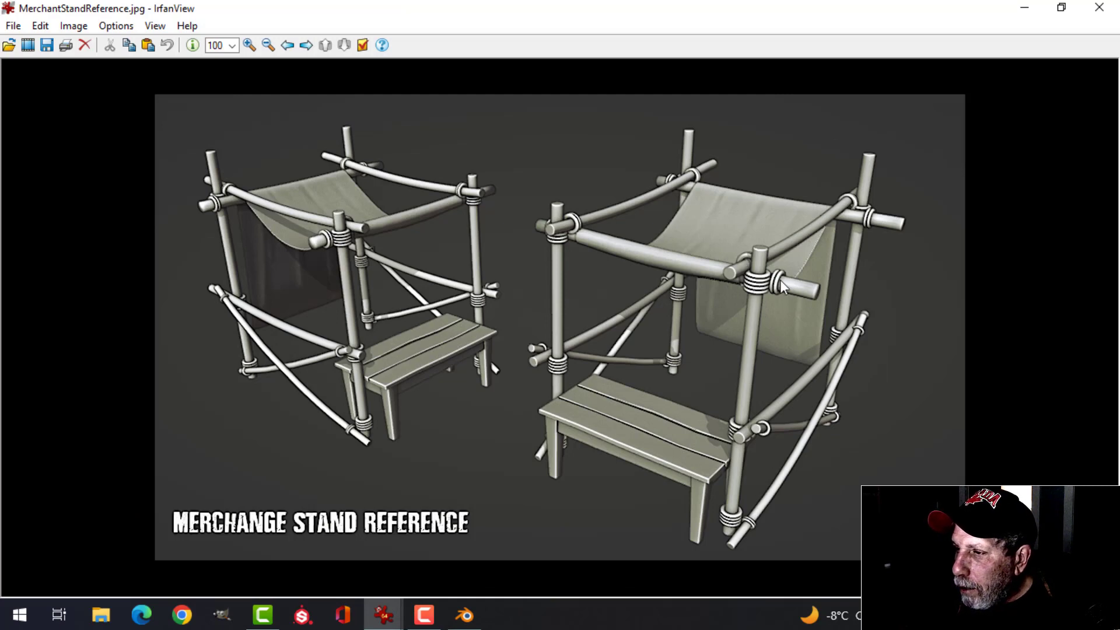
{"action": "left_click", "coordinate": [464, 615]}
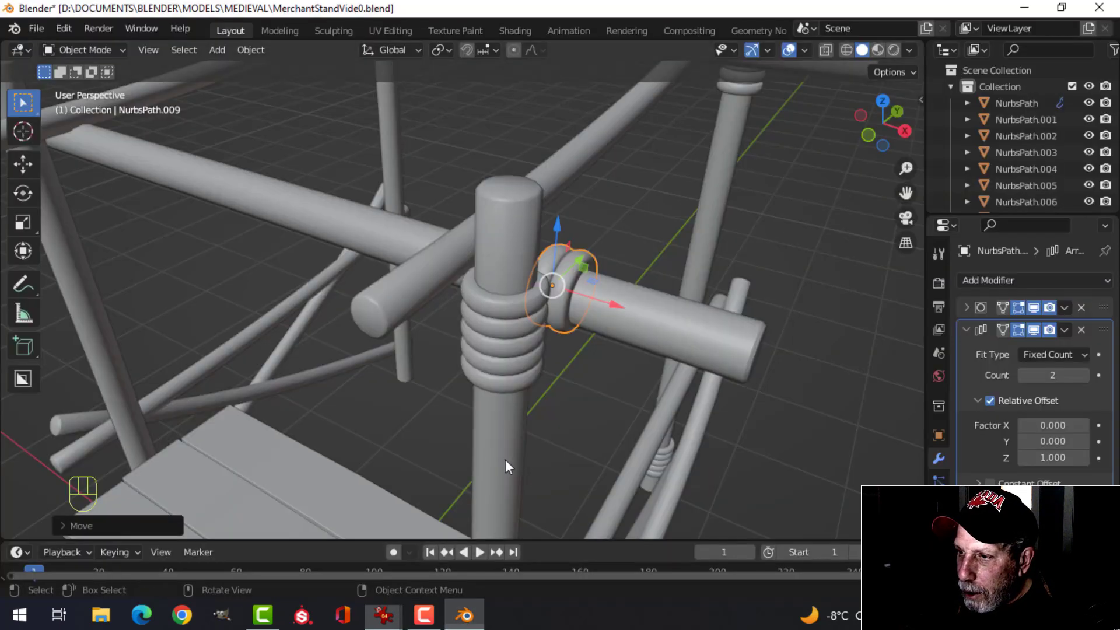
{"action": "left_click_drag", "start_coordinate": [614, 324], "coordinate": [632, 335]}
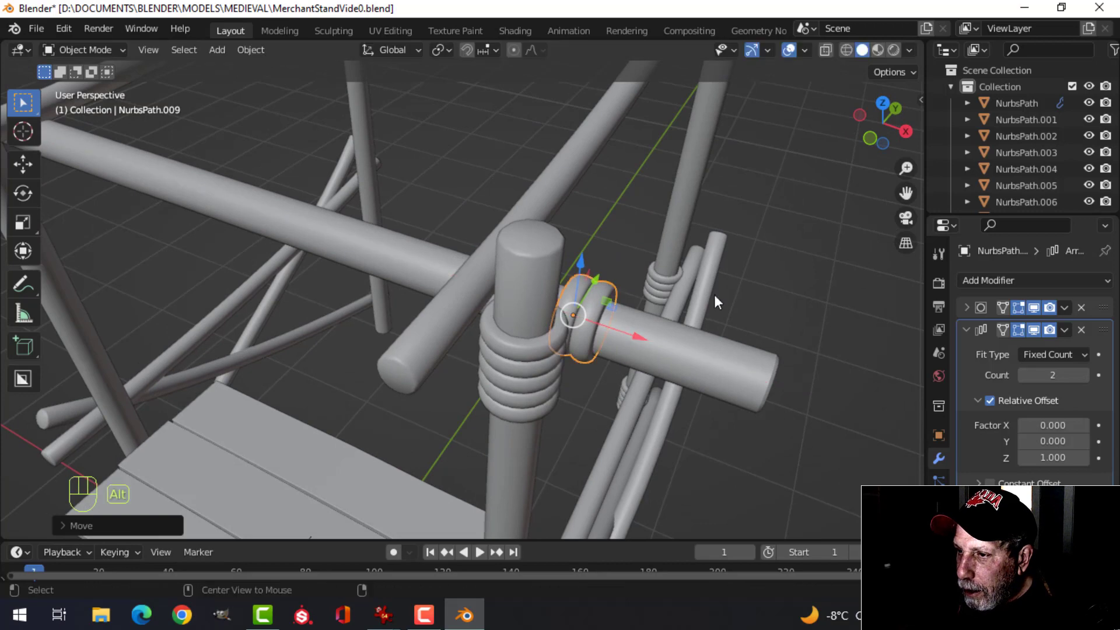
{"action": "key", "text": "alt+a"}
Centre the two-ring binding on the crossbar's end in the right orthographic view and save the file.
{"action": "middle_click_drag", "start_coordinate": [713, 295], "coordinate": [520, 308]}
{"action": "key", "text": "KP_3"}
{"action": "scroll", "coordinate": [474, 254], "scroll_direction": "up", "scroll_amount": 4}
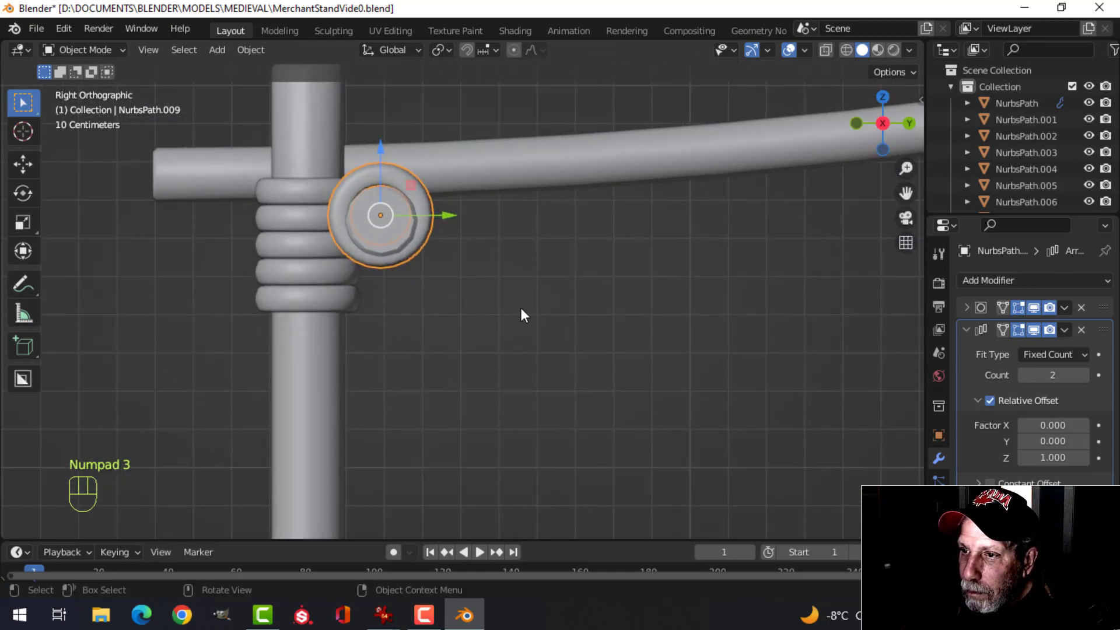
{"action": "key", "text": "g"}
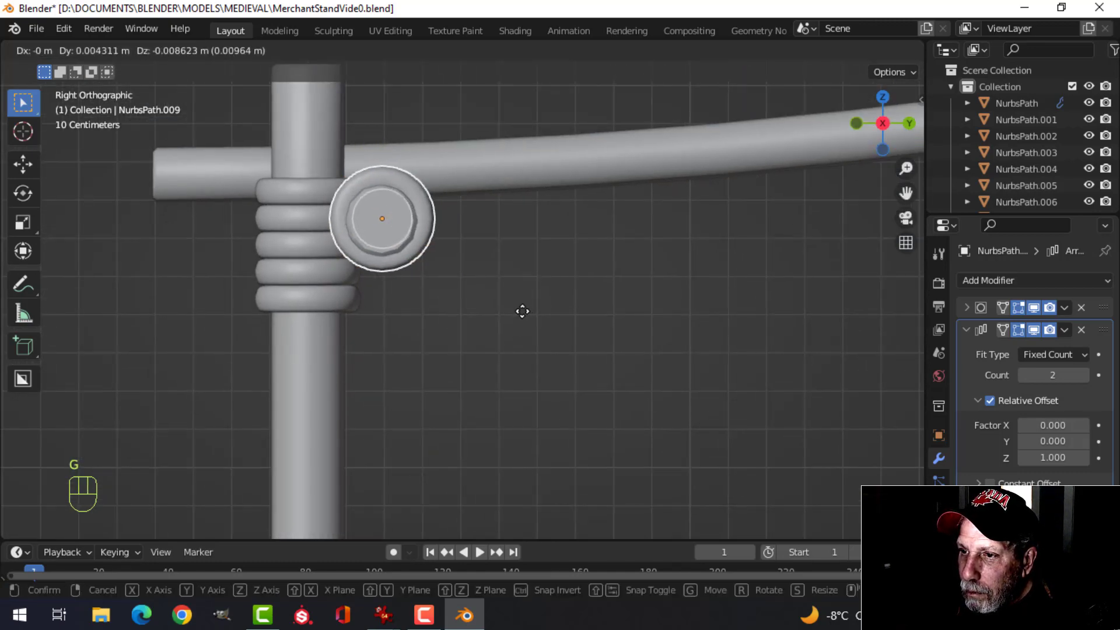
{"action": "left_click", "coordinate": [524, 312]}
{"action": "middle_click_drag", "start_coordinate": [521, 310], "coordinate": [538, 279]}
{"action": "scroll", "coordinate": [606, 313], "scroll_direction": "down", "scroll_amount": 4}
{"action": "key", "text": "ctrl+s"}
Hide the Array modifier in the viewport for the front post's upper rope binding.
{"action": "scroll", "coordinate": [548, 219], "scroll_direction": "up", "scroll_amount": 5}
{"action": "scroll", "coordinate": [571, 220], "scroll_direction": "down", "scroll_amount": 4}
{"action": "scroll", "coordinate": [512, 275], "scroll_direction": "up", "scroll_amount": 2}
{"action": "left_click", "coordinate": [529, 255]}
{"action": "key", "text": "Tab"}
{"action": "scroll", "coordinate": [547, 274], "scroll_direction": "up", "scroll_amount": 2}
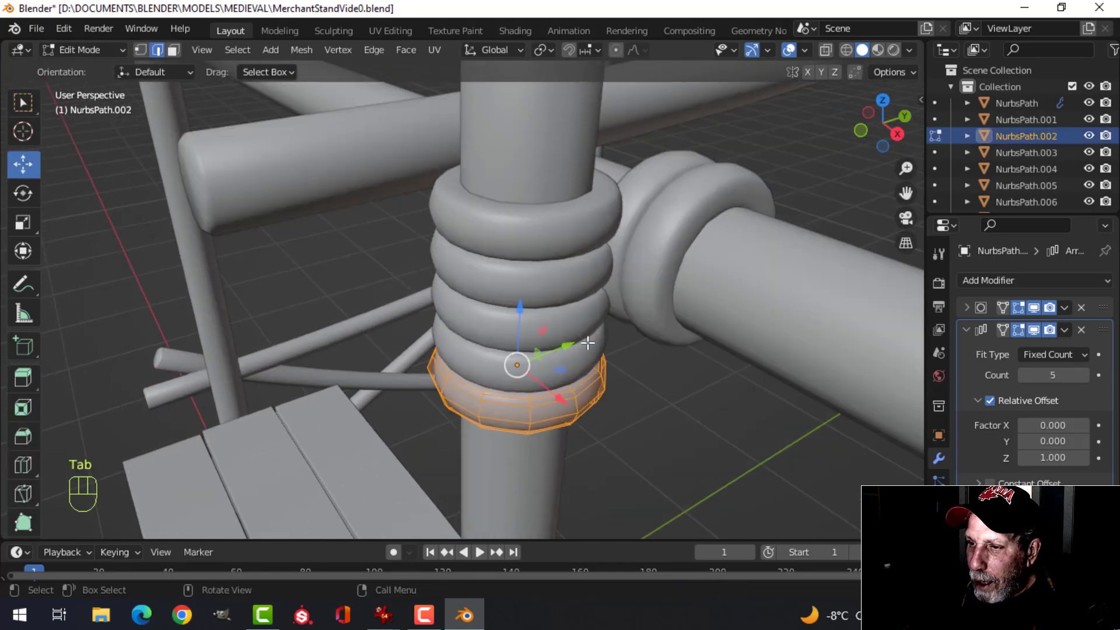
{"action": "key", "text": "Tab"}
{"action": "middle_click_drag", "start_coordinate": [586, 331], "coordinate": [578, 284]}
{"action": "left_click", "coordinate": [1034, 330]}
Isolate the single rope ring in local view and open its mesh in edge selection with nothing selected.
{"action": "key", "text": "Tab"}
{"action": "scroll", "coordinate": [615, 325], "scroll_direction": "up", "scroll_amount": 4}
{"action": "key", "text": "alt+a"}
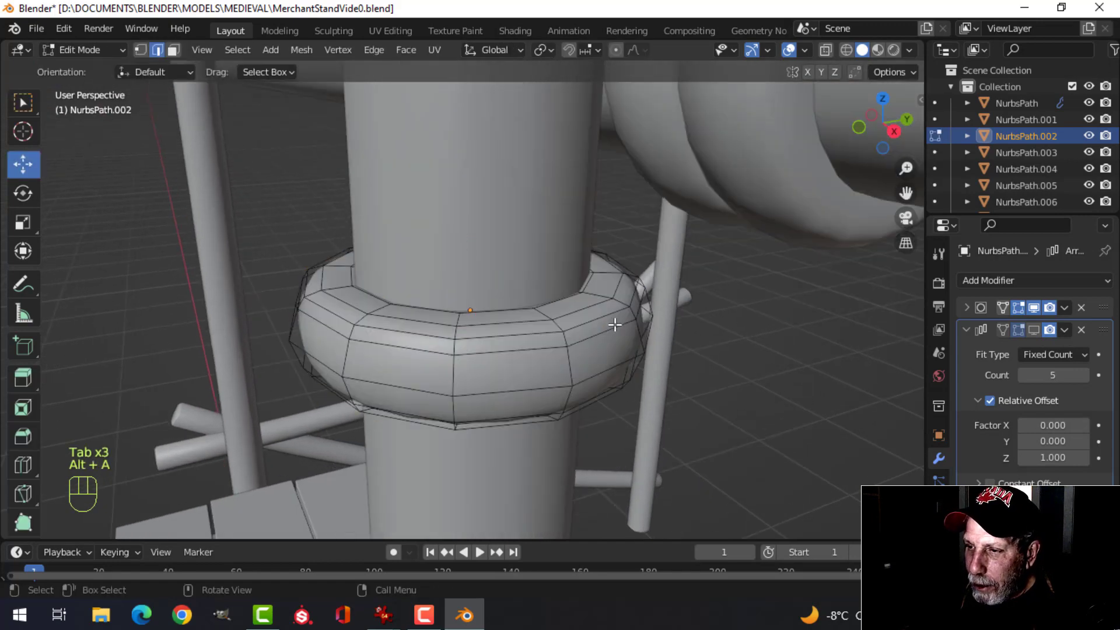
{"action": "middle_click_drag", "start_coordinate": [615, 324], "coordinate": [592, 294]}
{"action": "mouse_move", "coordinate": [465, 292]}
{"action": "middle_mouse_down"}
{"action": "mouse_move", "coordinate": [442, 300]}
{"action": "mouse_move", "coordinate": [457, 307]}
{"action": "middle_mouse_up"}
{"action": "key", "text": "Tab"}
{"action": "key", "text": "slash"}
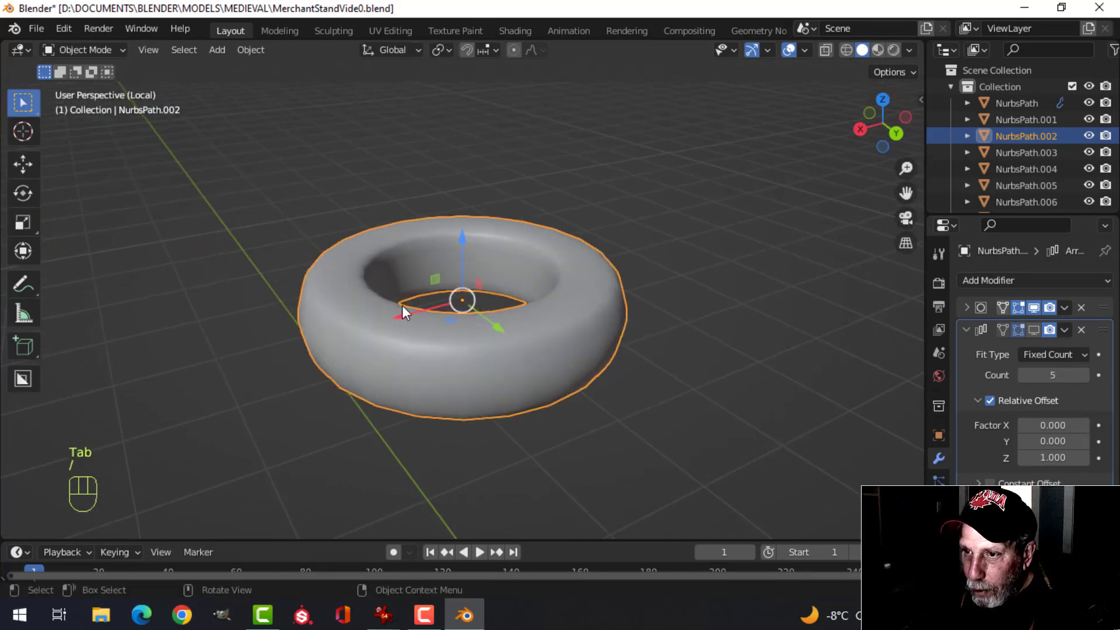
{"action": "key", "text": "Tab"}
{"action": "middle_click_drag", "start_coordinate": [588, 324], "coordinate": [508, 340]}
{"action": "key", "text": "alt+a"}
{"action": "key", "text": "2"}
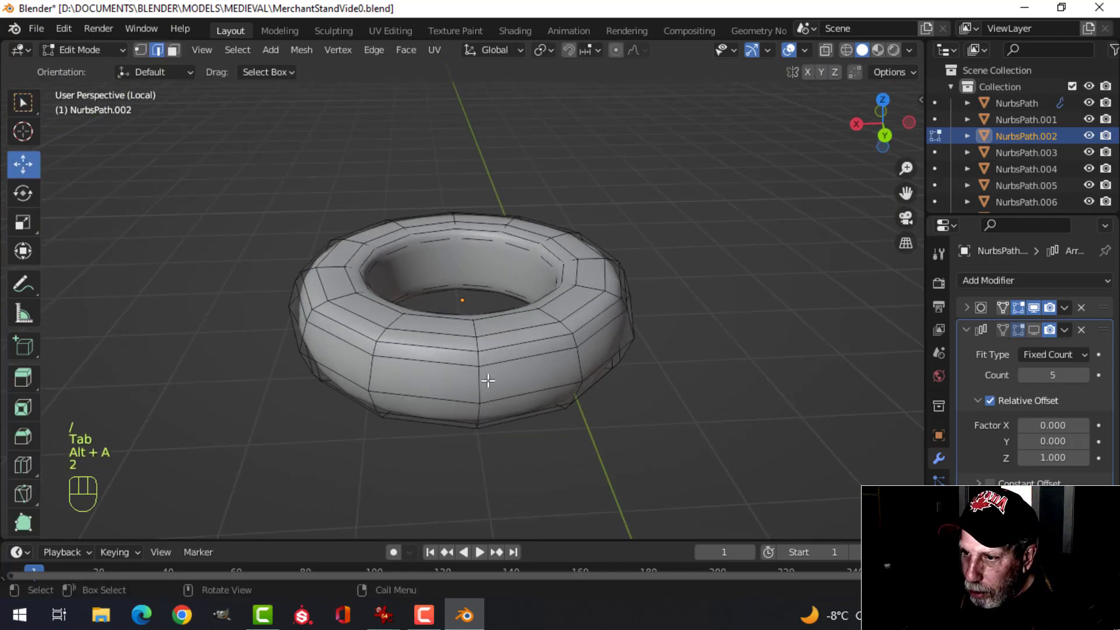
Select an edge loop around the ring's cross-section and mark it as a seam.
{"action": "left_click", "coordinate": [489, 381], "text": "alt+shift"}
{"action": "key", "text": "alt+a"}
{"action": "left_click", "coordinate": [482, 382]}
{"action": "middle_click_drag", "start_coordinate": [481, 382], "coordinate": [649, 347]}
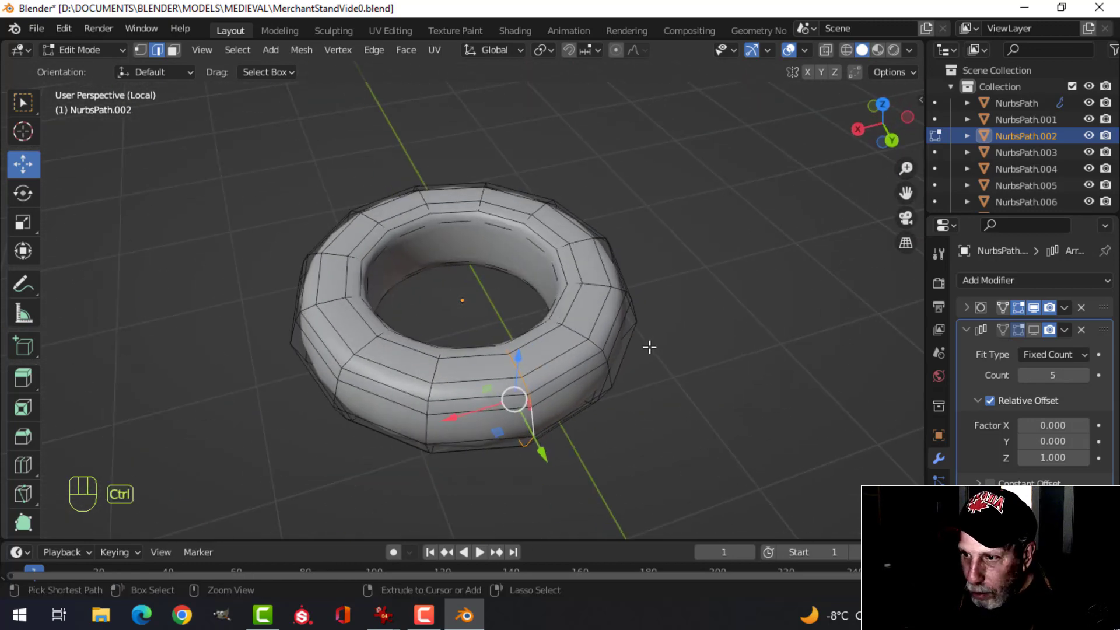
{"action": "key", "text": "ctrl+e"}
{"action": "left_click", "coordinate": [597, 447]}
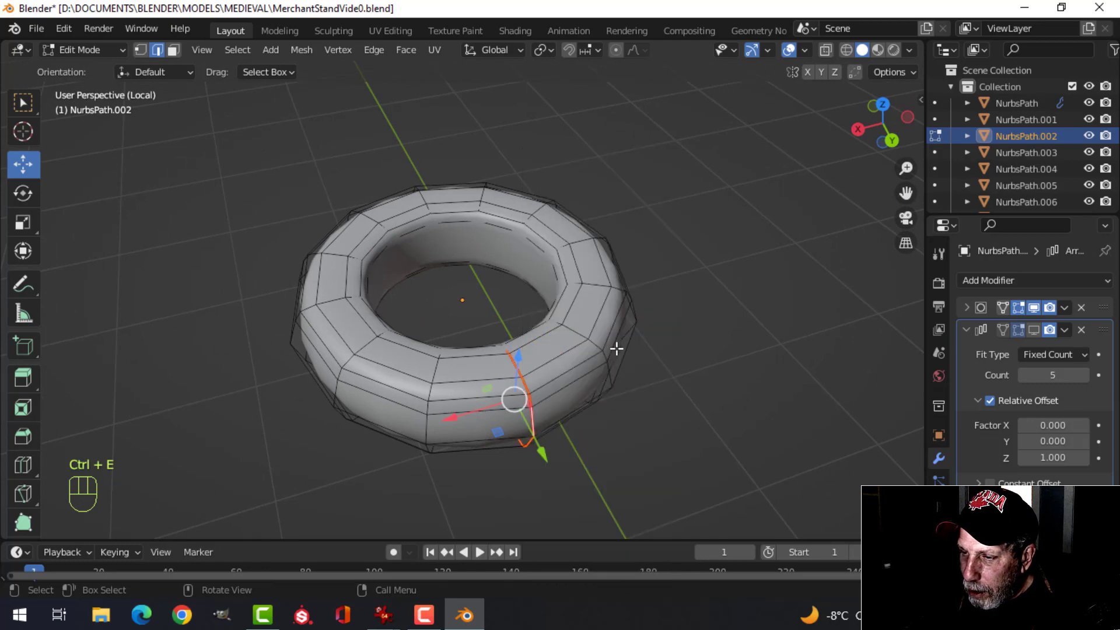
{"action": "key", "text": "alt+a"}
Select the edge loop around the ring's inner rim and mark it as a seam, with the Subdivision modifier hidden in the viewport.
{"action": "middle_click_drag", "start_coordinate": [607, 367], "coordinate": [732, 375]}
{"action": "scroll", "coordinate": [599, 321], "scroll_direction": "up", "scroll_amount": 2}
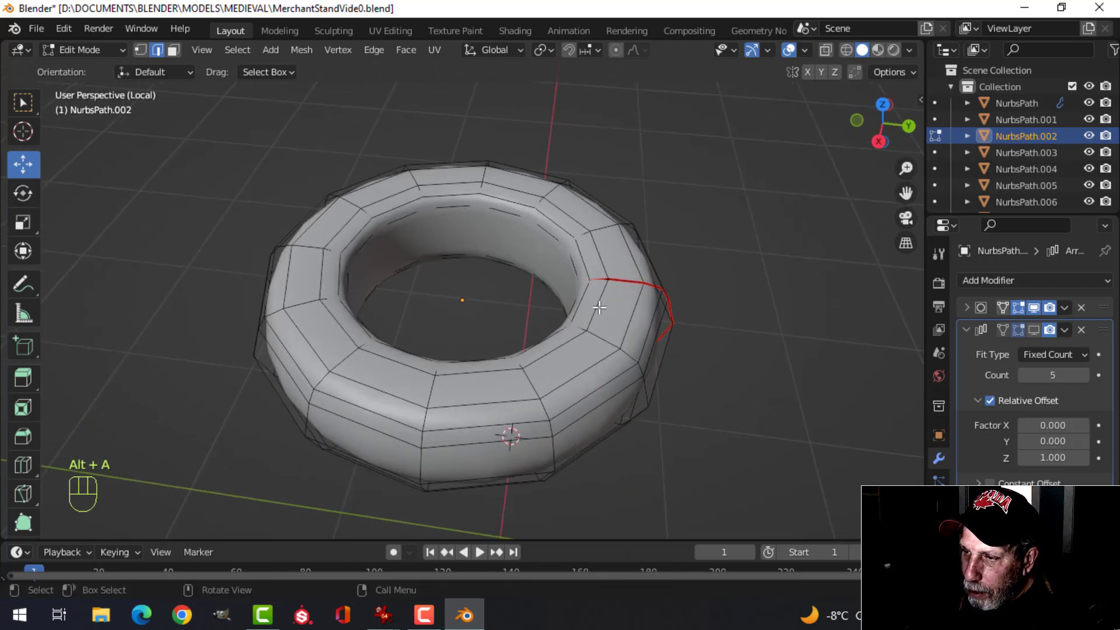
{"action": "left_click", "coordinate": [582, 291], "text": "alt+shift"}
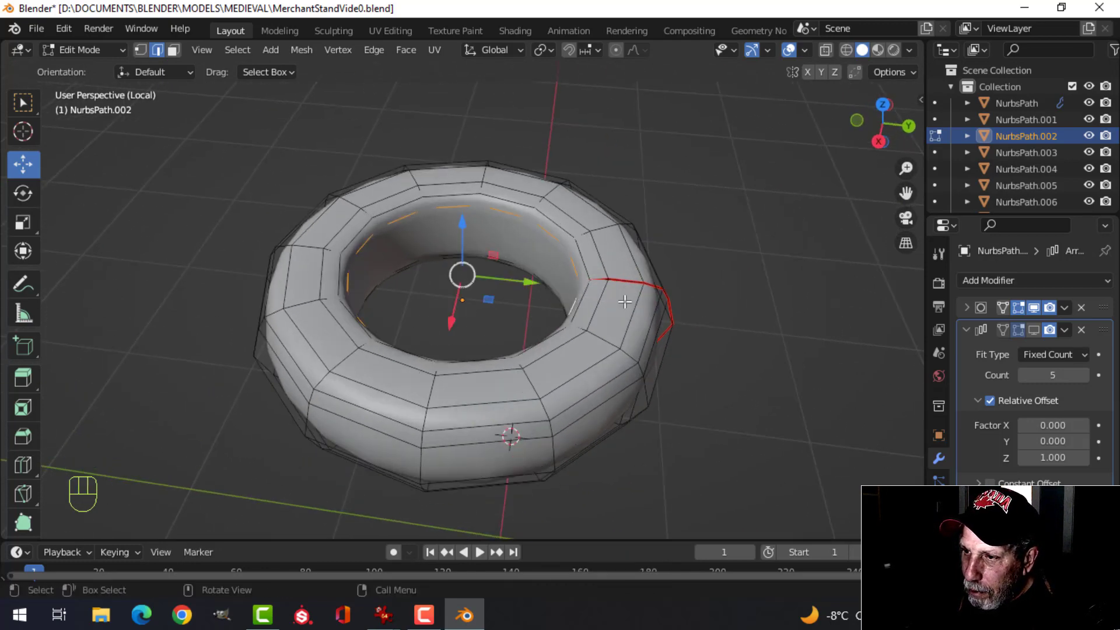
{"action": "middle_click_drag", "start_coordinate": [624, 302], "coordinate": [737, 292]}
{"action": "left_click", "coordinate": [1035, 330]}
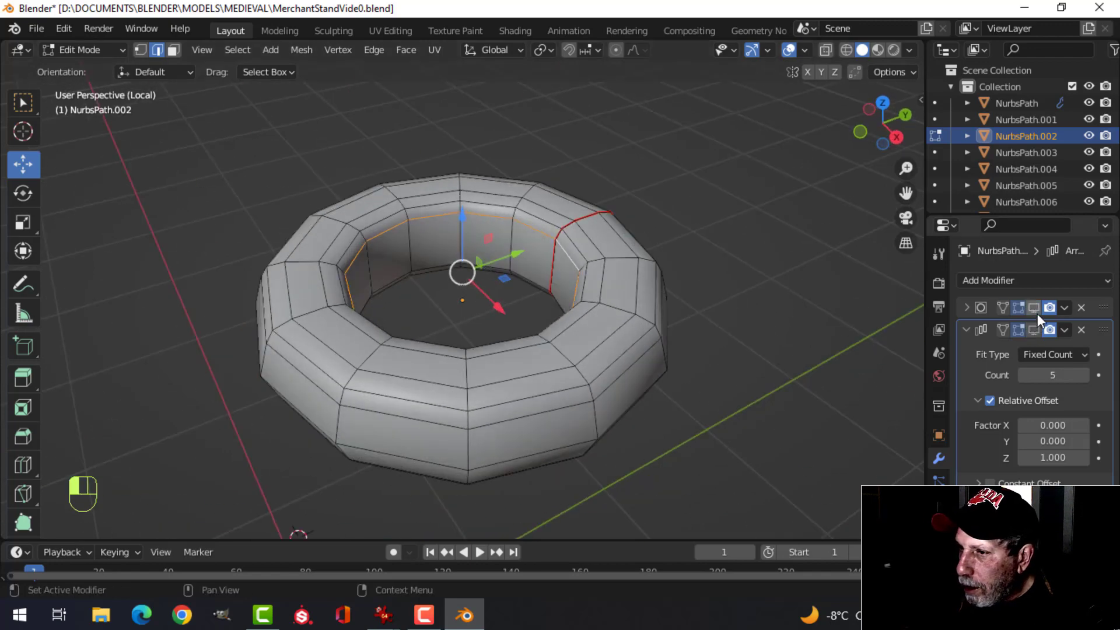
{"action": "middle_click_drag", "start_coordinate": [630, 312], "coordinate": [658, 307]}
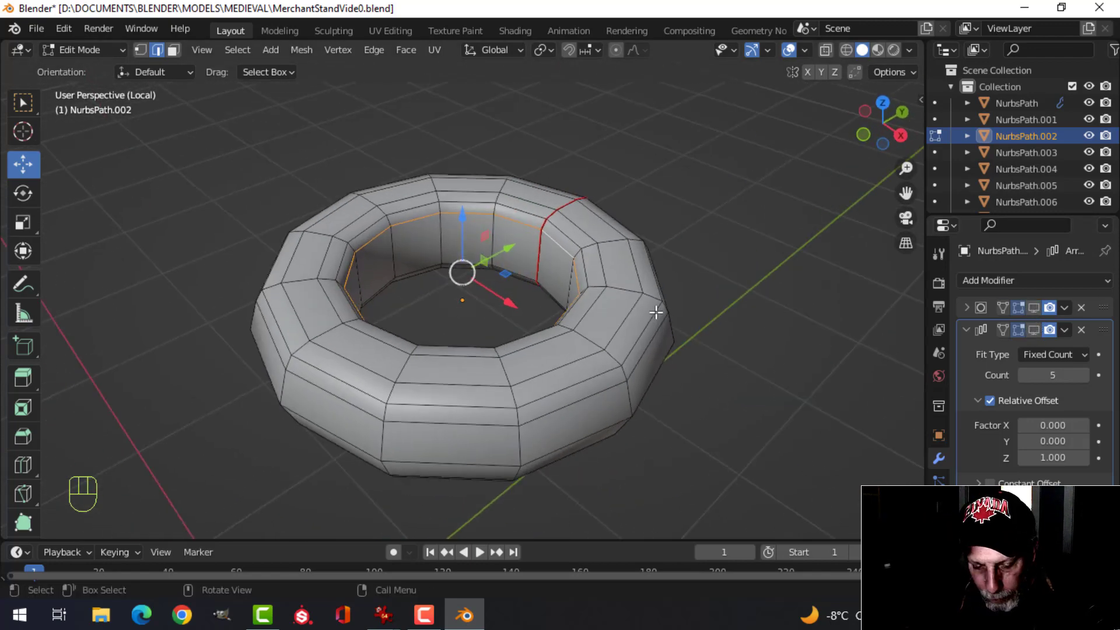
{"action": "key", "text": "ctrl+e"}
{"action": "left_click", "coordinate": [620, 331]}
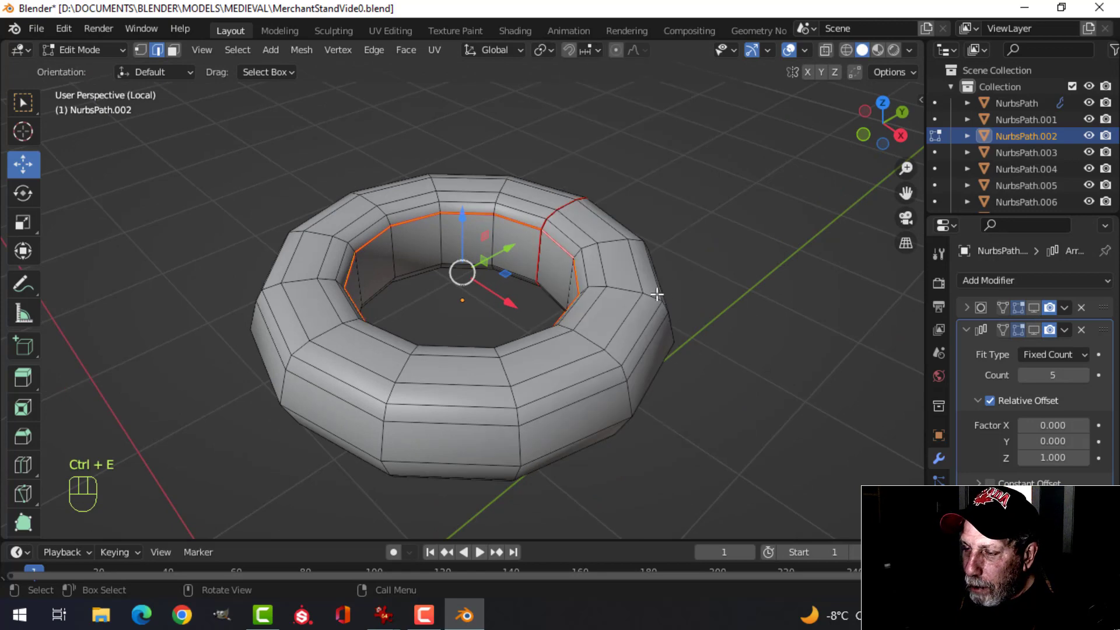
Select the whole ring mesh and unwrap it along its seams in the UV Editing workspace.
{"action": "scroll", "coordinate": [629, 292], "scroll_direction": "down", "scroll_amount": 3}
{"action": "key", "text": "a"}
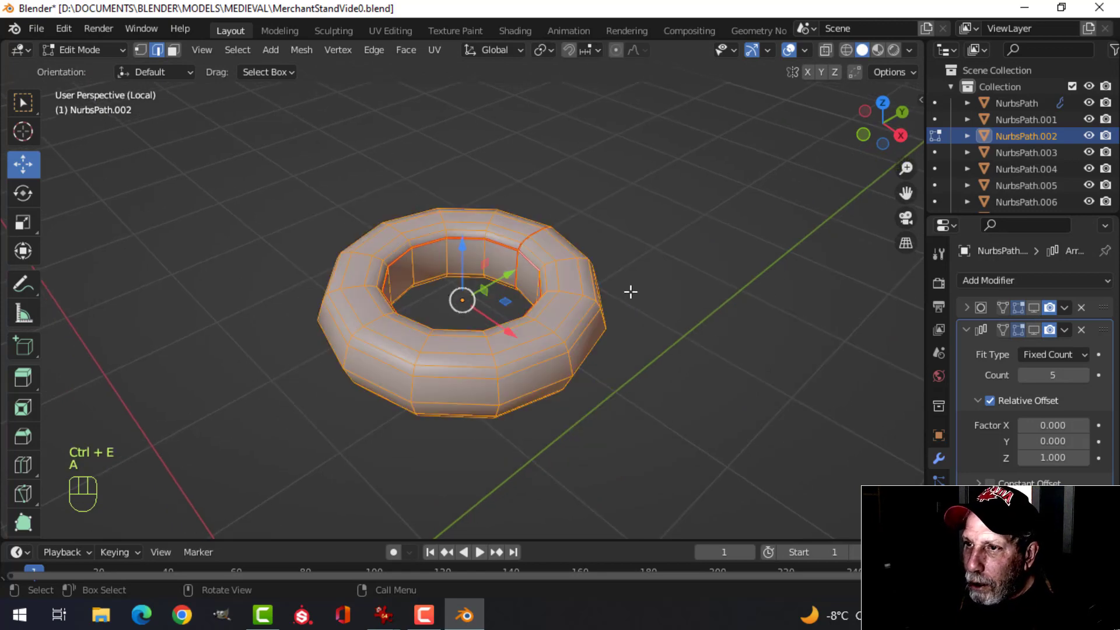
{"action": "left_click", "coordinate": [386, 32]}
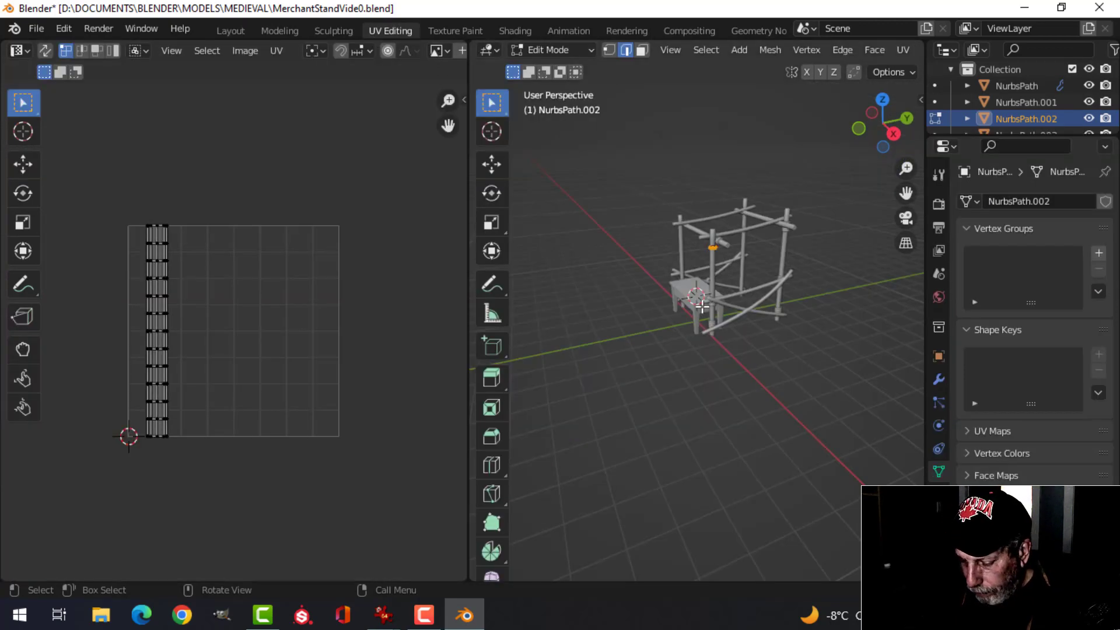
{"action": "key", "text": "KP_Decimal"}
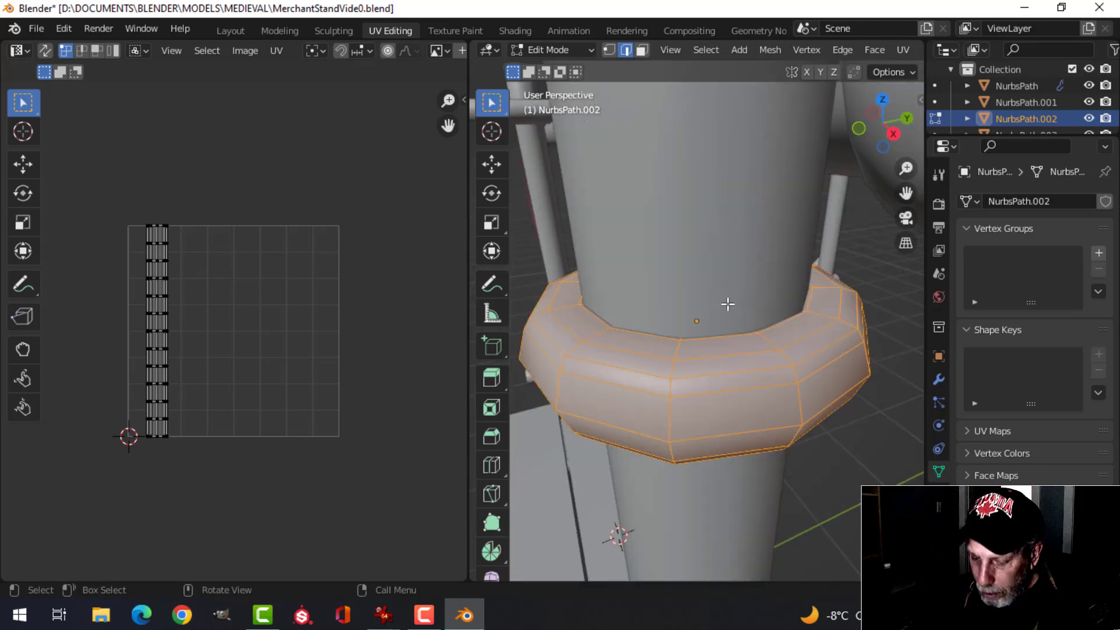
{"action": "key", "text": "u"}
{"action": "left_click", "coordinate": [723, 304]}
{"action": "scroll", "coordinate": [262, 309], "scroll_direction": "up", "scroll_amount": 3}
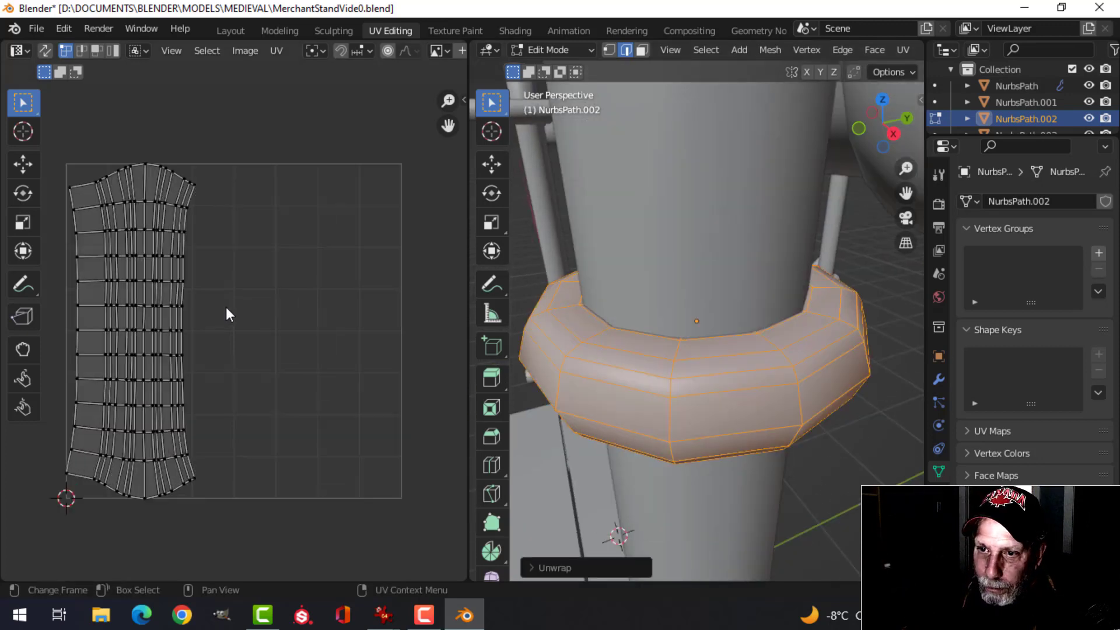
Flatten the upper and lower edges of one quad near the UV island's middle by scaling each to 0 along Y.
{"action": "scroll", "coordinate": [309, 305], "scroll_direction": "up", "scroll_amount": 1}
{"action": "scroll", "coordinate": [329, 302], "scroll_direction": "down", "scroll_amount": 2}
{"action": "middle_click_drag", "start_coordinate": [309, 298], "coordinate": [336, 302], "text": "shift"}
{"action": "scroll", "coordinate": [297, 300], "scroll_direction": "up", "scroll_amount": 1}
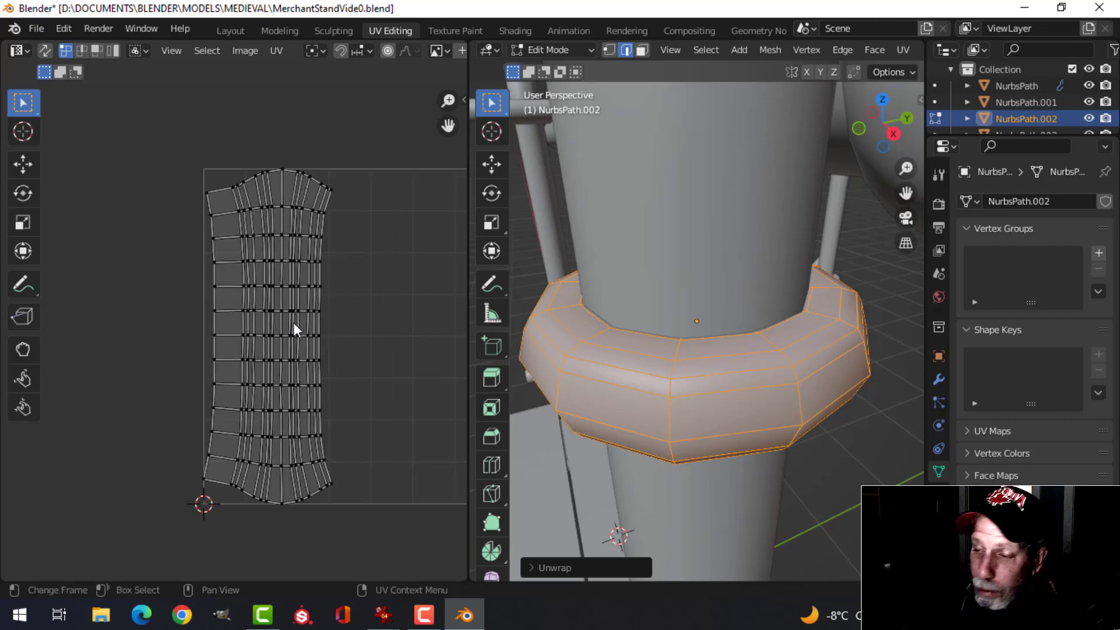
{"action": "scroll", "coordinate": [315, 322], "scroll_direction": "up", "scroll_amount": 5}
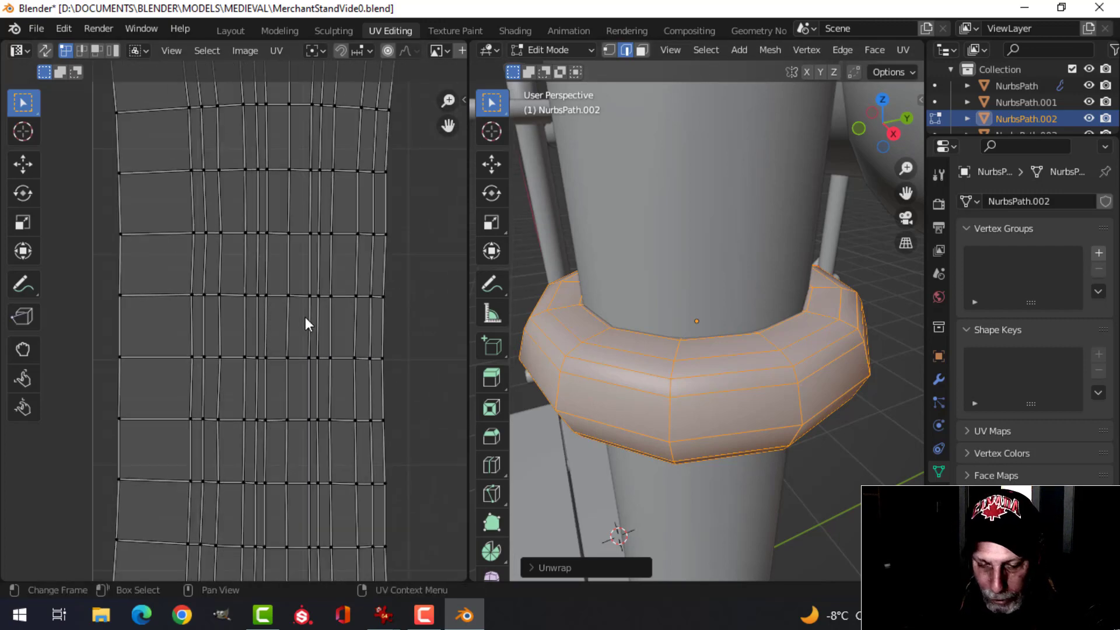
{"action": "key", "text": "2"}
{"action": "scroll", "coordinate": [299, 267], "scroll_direction": "up", "scroll_amount": 1}
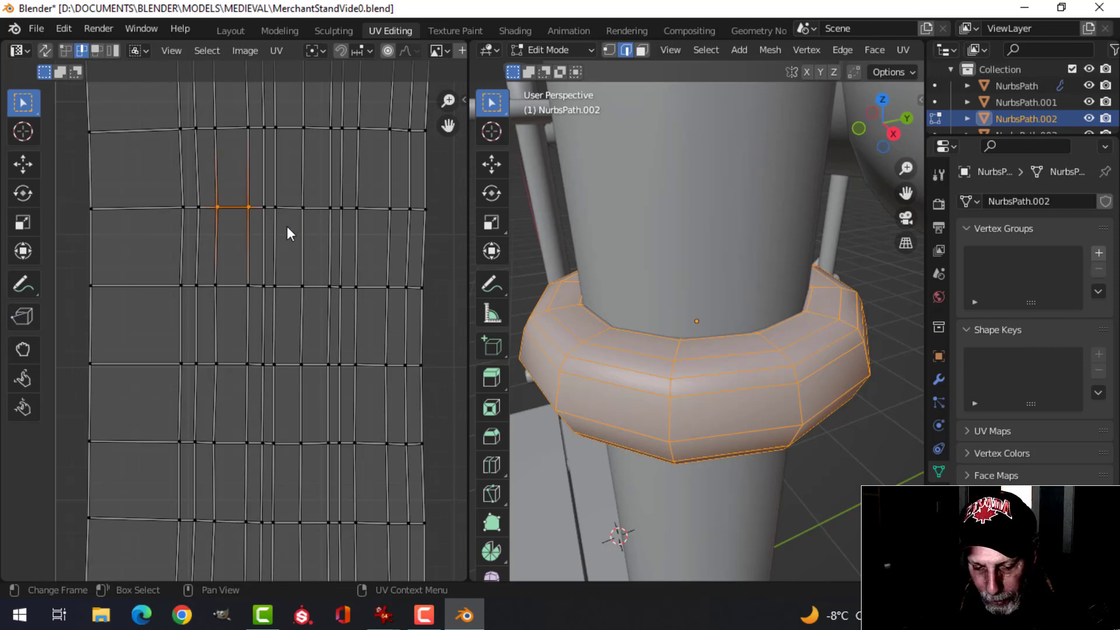
{"action": "key", "text": "s"}
{"action": "key", "text": "x"}
{"action": "key", "text": "0"}
{"action": "key", "text": "Return"}
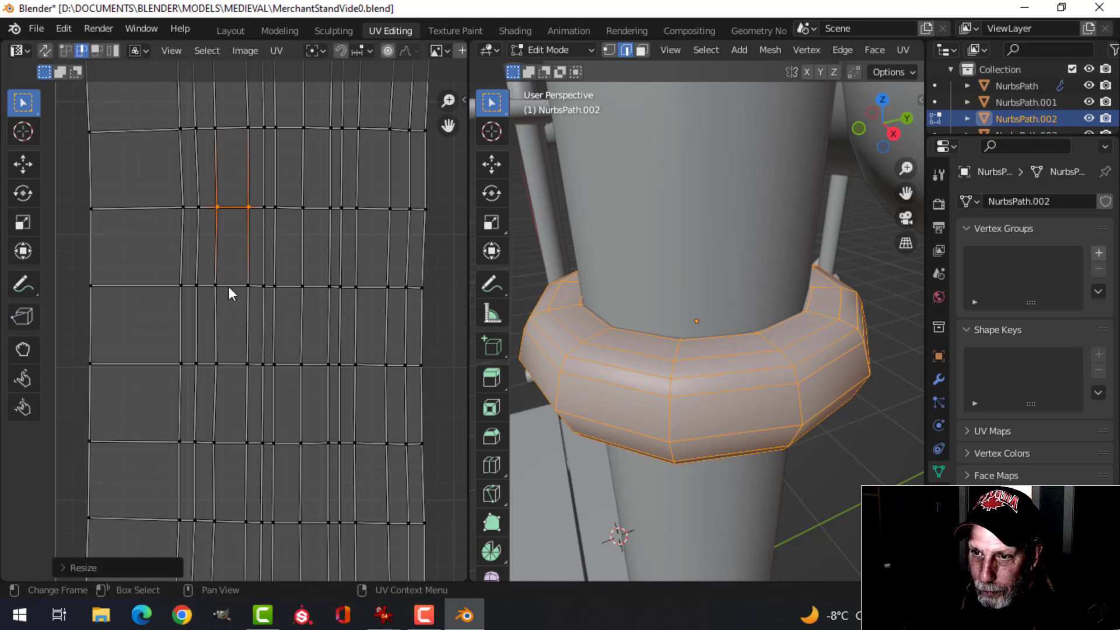
{"action": "left_click", "coordinate": [229, 286]}
{"action": "key", "text": "s"}
{"action": "key", "text": "y"}
{"action": "key", "text": "0"}
{"action": "key", "text": "Return"}
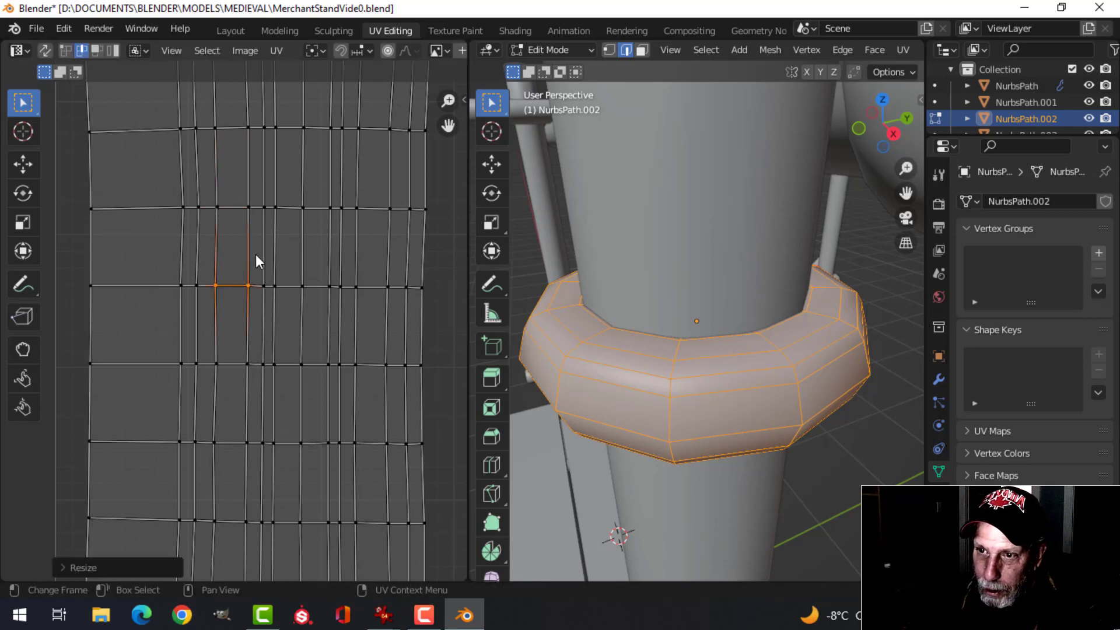
Straighten the two vertical edges of the same UV quad by scaling each to 0 along X.
{"action": "left_click", "coordinate": [215, 233]}
{"action": "key", "text": "s"}
{"action": "key", "text": "x"}
{"action": "key", "text": "0"}
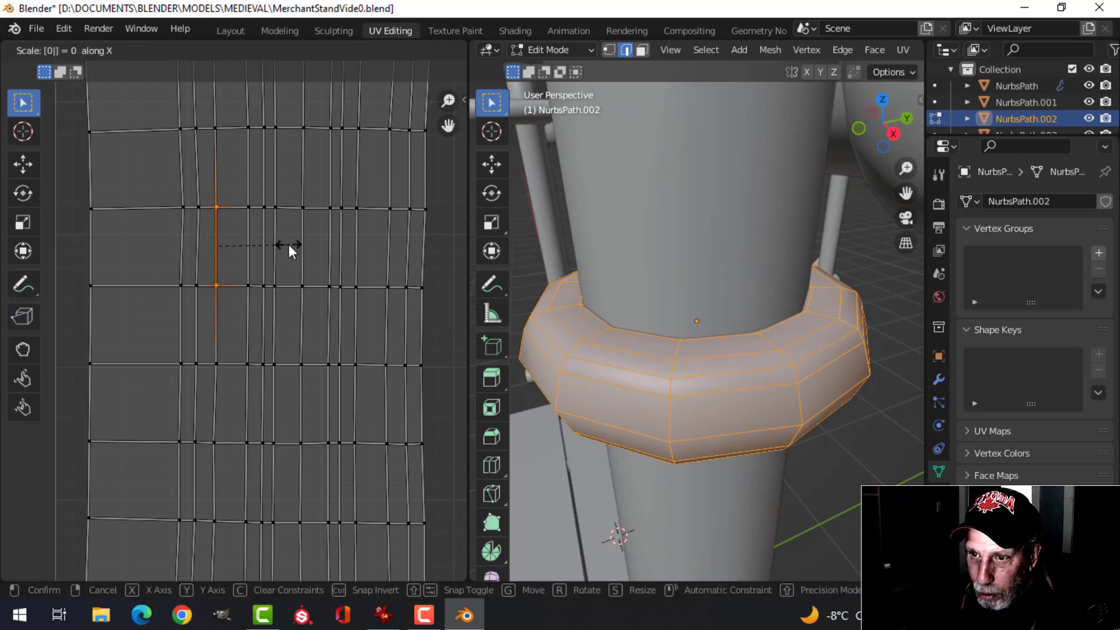
{"action": "key", "text": "Return"}
{"action": "key", "text": "ctrl+z"}
{"action": "type", "text": "sx"}
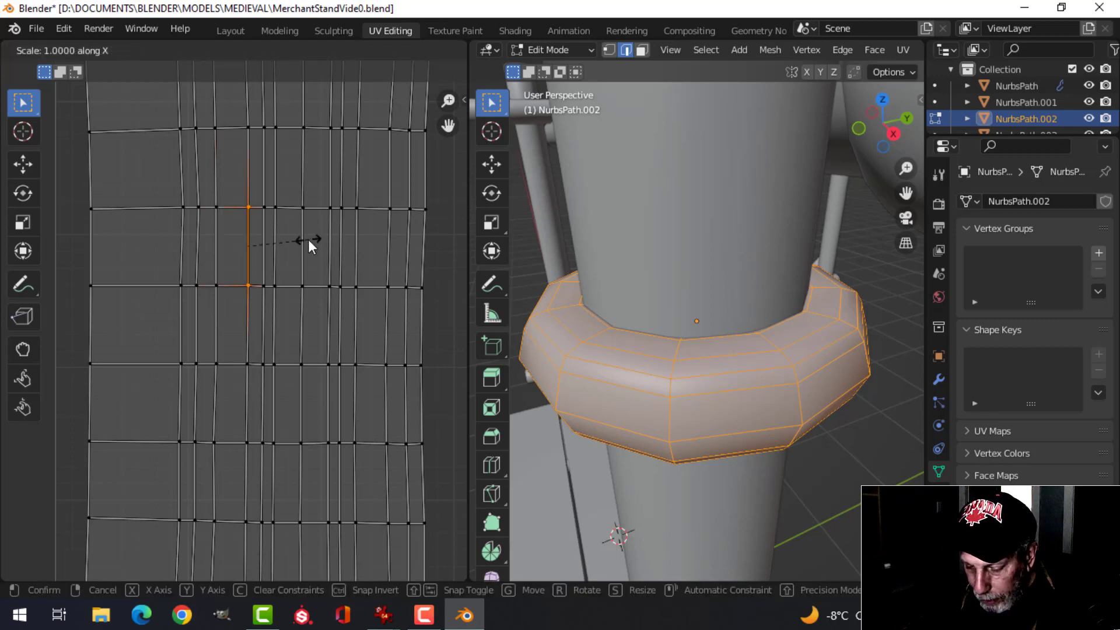
{"action": "type", "text": "0"}
{"action": "key", "text": "Return"}
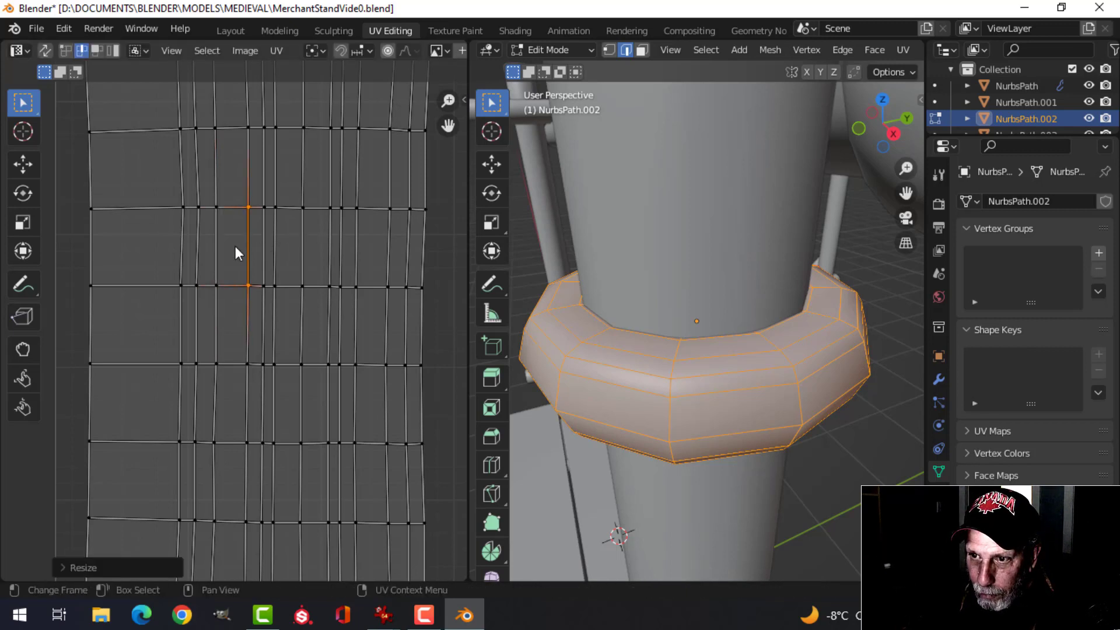
Make the squared UV quad the active face, select the linked island and unwrap it with Follow Active Quads.
{"action": "key", "text": "3"}
{"action": "left_click", "coordinate": [236, 247]}
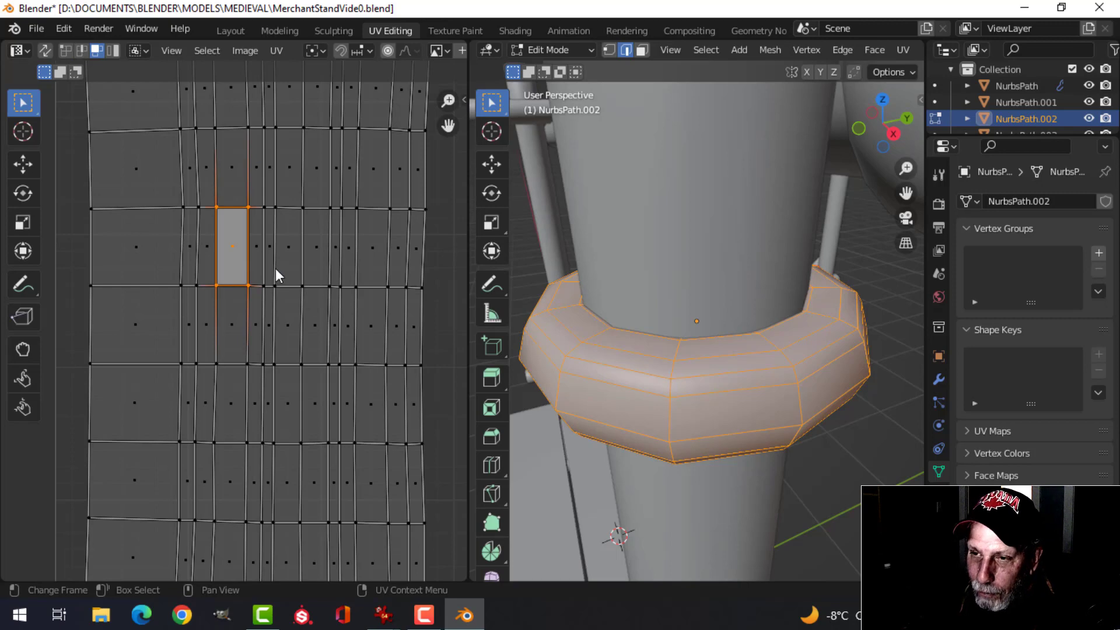
{"action": "scroll", "coordinate": [275, 268], "scroll_direction": "down", "scroll_amount": 4}
{"action": "key", "text": "ctrl+l"}
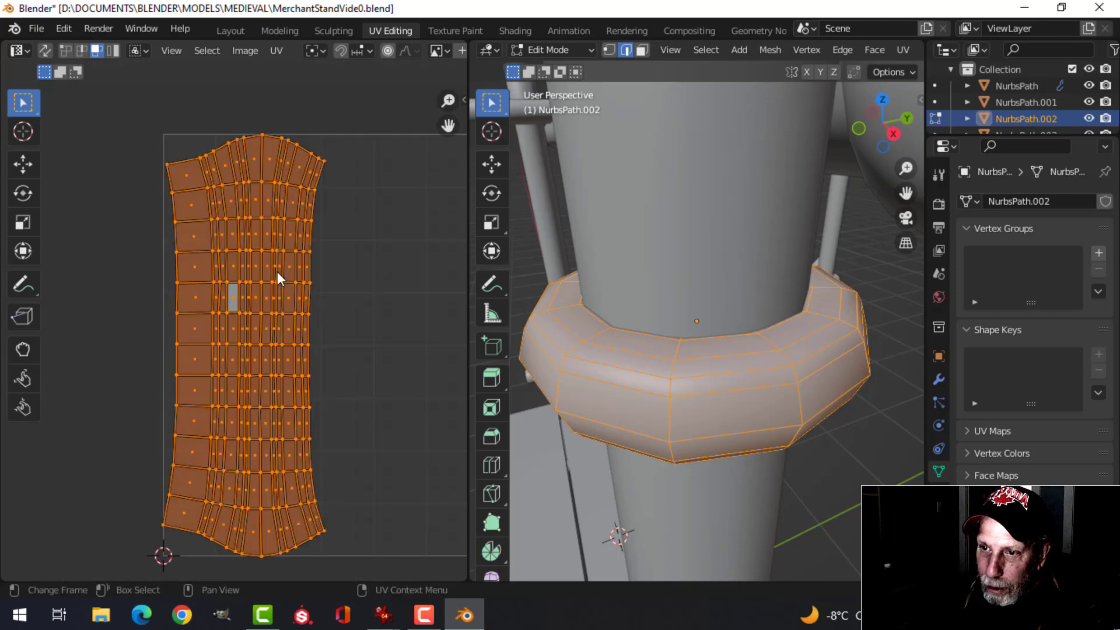
{"action": "right_click", "coordinate": [256, 230]}
{"action": "left_click", "coordinate": [244, 246]}
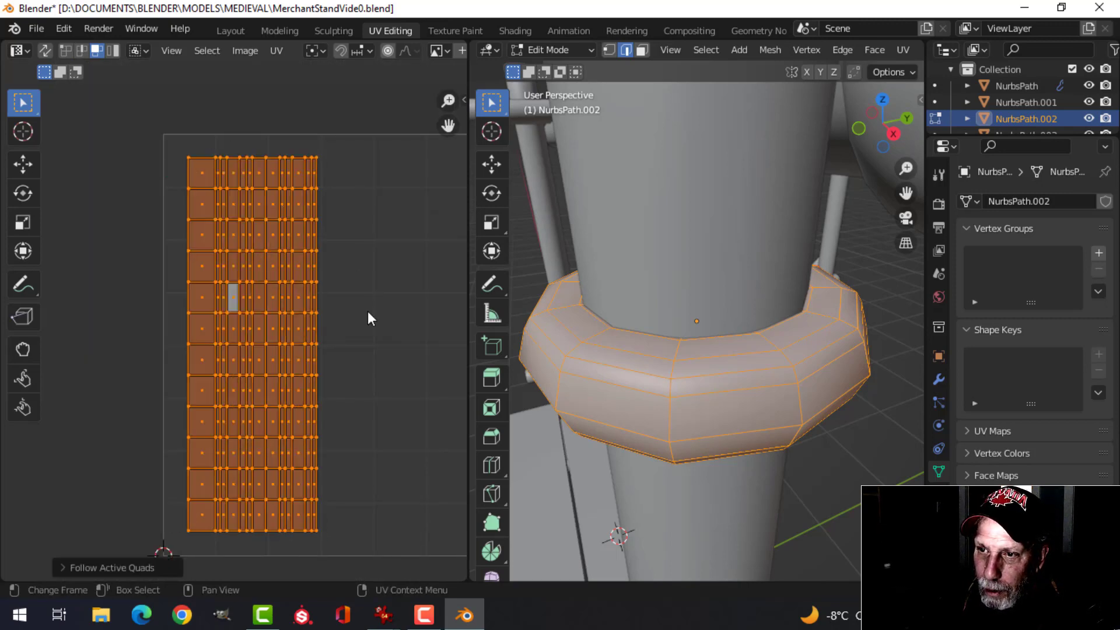
{"action": "scroll", "coordinate": [352, 328], "scroll_direction": "up", "scroll_amount": 1}
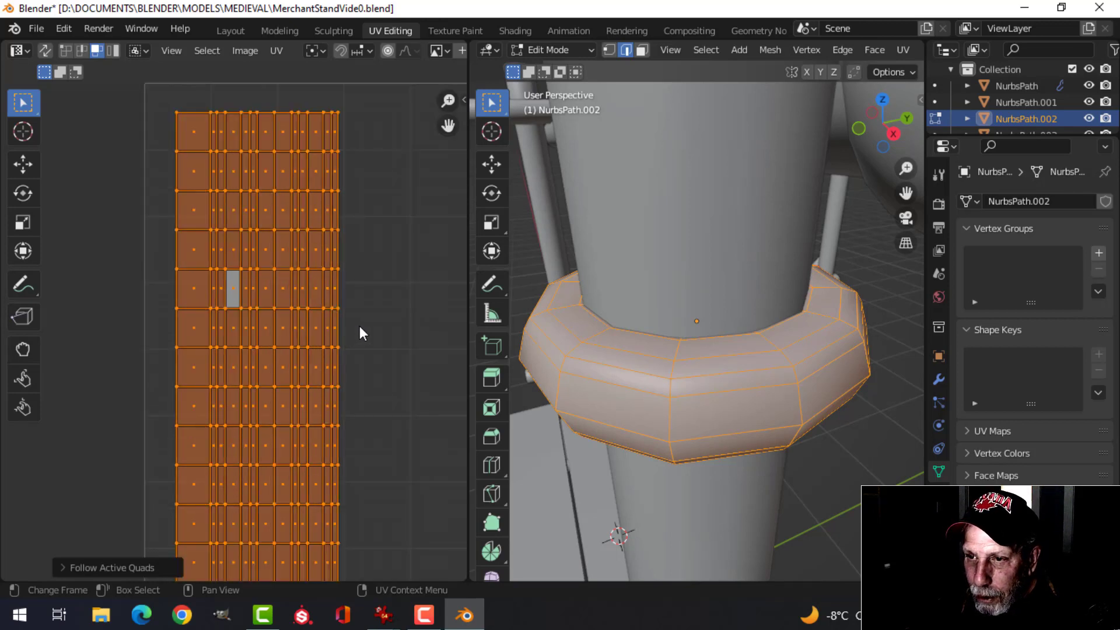
{"action": "scroll", "coordinate": [359, 327], "scroll_direction": "down", "scroll_amount": 1}
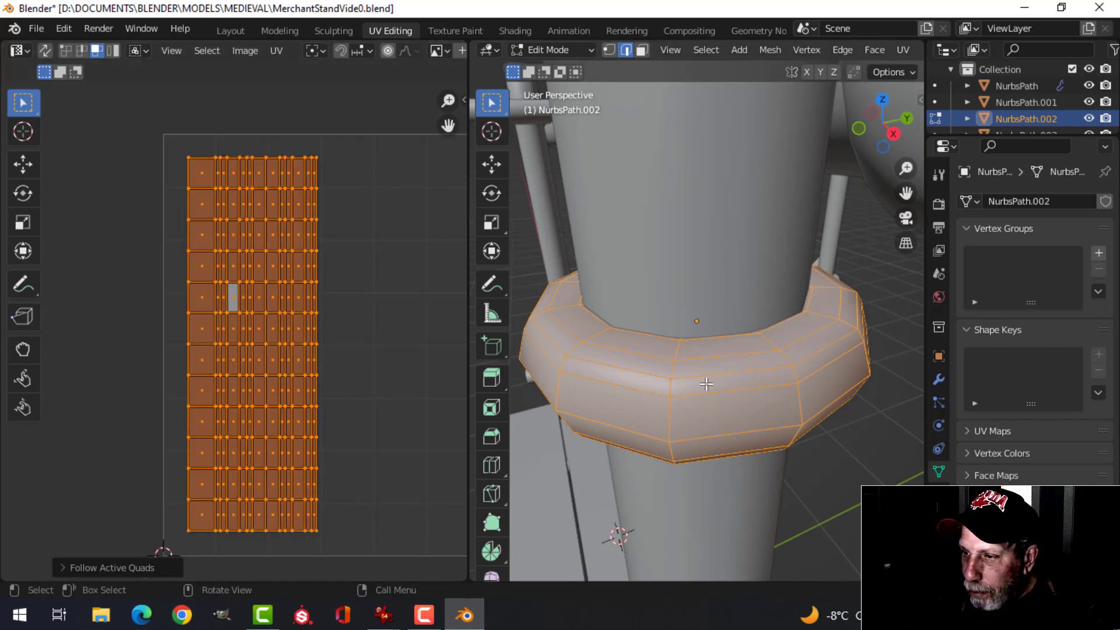
Return to object mode in the Layout workspace, leave local view and show the ring's Subdivision and Array modifiers in the viewport again.
{"action": "key", "text": "Tab"}
{"action": "middle_click_drag", "start_coordinate": [721, 342], "coordinate": [703, 321]}
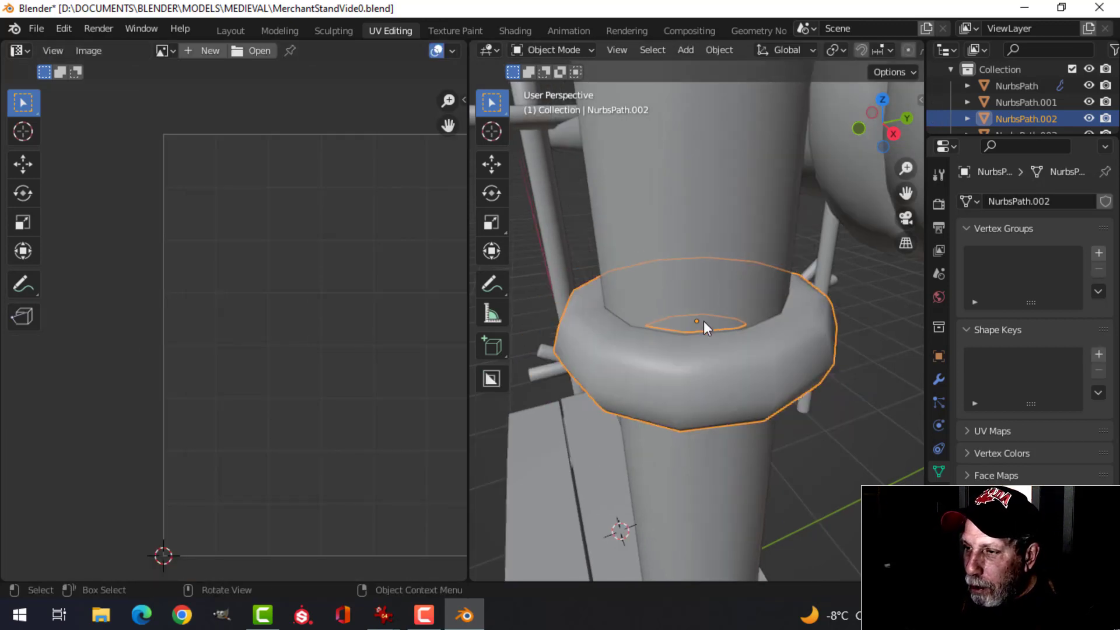
{"action": "left_click", "coordinate": [227, 31]}
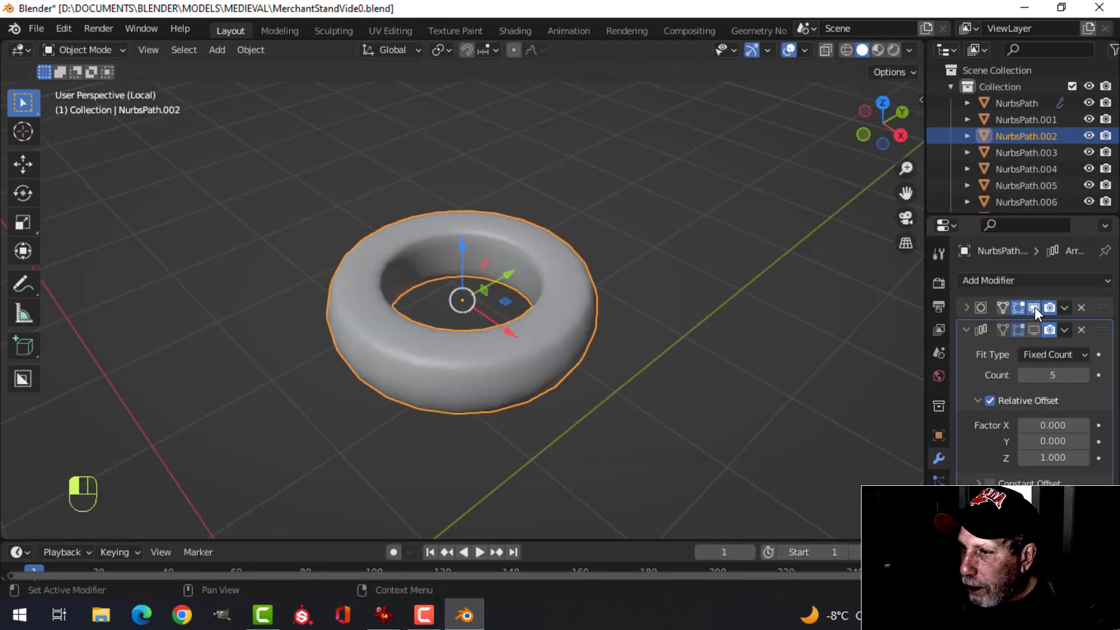
{"action": "key", "text": "KP_Divide"}
{"action": "middle_click_drag", "start_coordinate": [614, 330], "coordinate": [558, 290]}
{"action": "left_click", "coordinate": [1034, 331]}
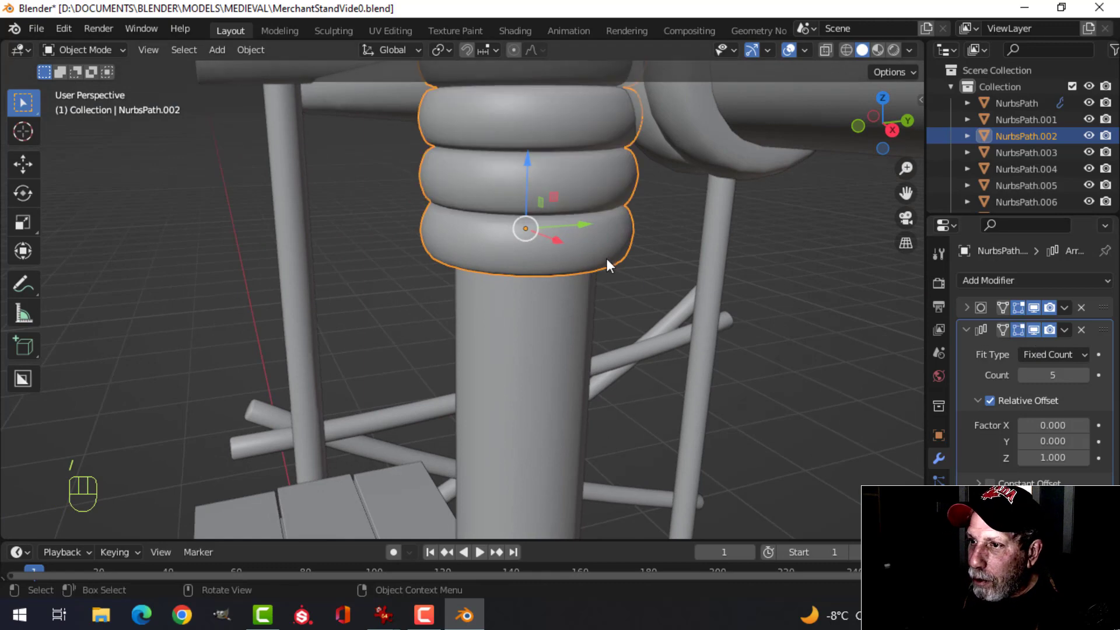
{"action": "key", "text": "Tab"}
{"action": "key", "text": "Tab"}
{"action": "scroll", "coordinate": [578, 207], "scroll_direction": "down", "scroll_amount": 6}
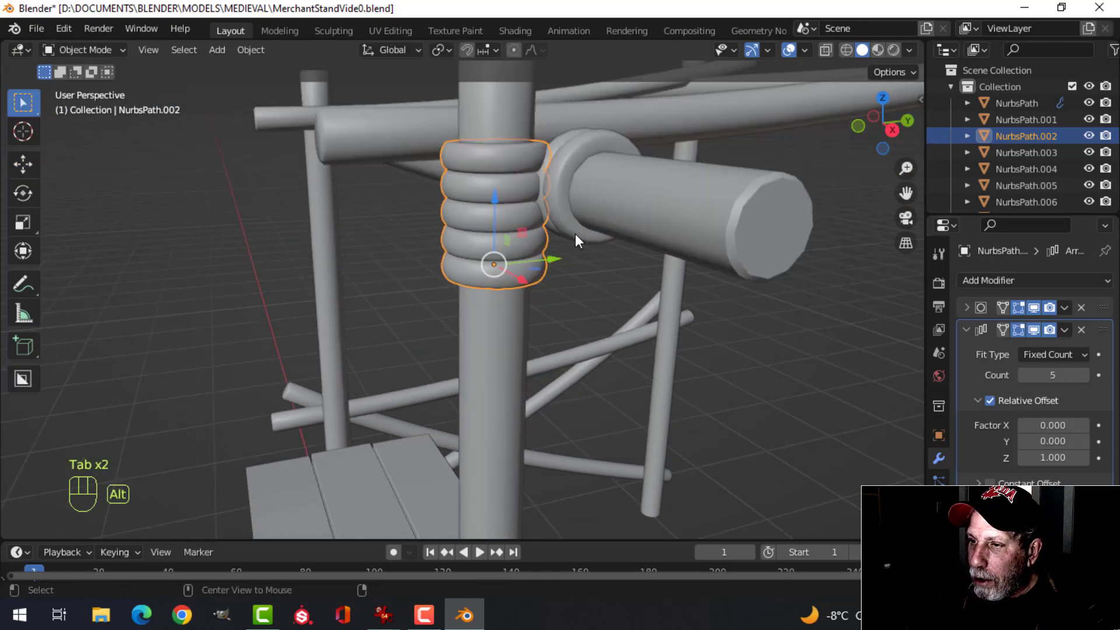
Deselect the rope binding and examine the whole merchant stand's frame and rope bindings.
{"action": "key", "text": "alt+a"}
{"action": "scroll", "coordinate": [600, 287], "scroll_direction": "down", "scroll_amount": 3}
{"action": "middle_click_drag", "start_coordinate": [543, 322], "coordinate": [499, 289], "text": "shift"}
{"action": "scroll", "coordinate": [555, 301], "scroll_direction": "down", "scroll_amount": 2}
{"action": "scroll", "coordinate": [500, 290], "scroll_direction": "up", "scroll_amount": 1}
{"action": "scroll", "coordinate": [501, 272], "scroll_direction": "up", "scroll_amount": 1}
{"action": "scroll", "coordinate": [502, 282], "scroll_direction": "up", "scroll_amount": 1}
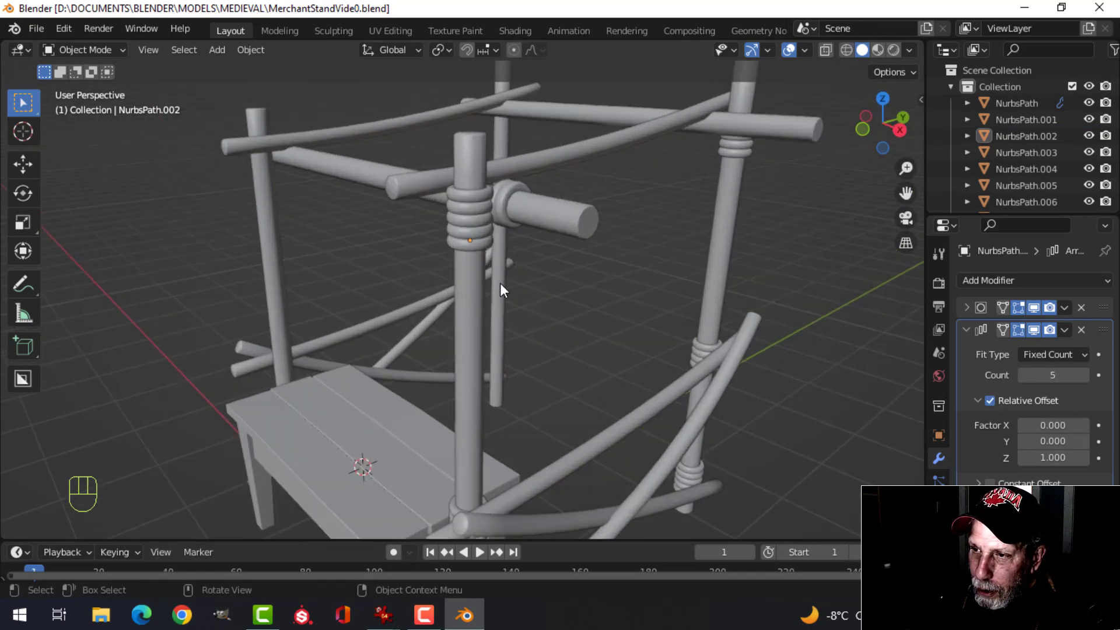
{"action": "scroll", "coordinate": [501, 277], "scroll_direction": "down", "scroll_amount": 1}
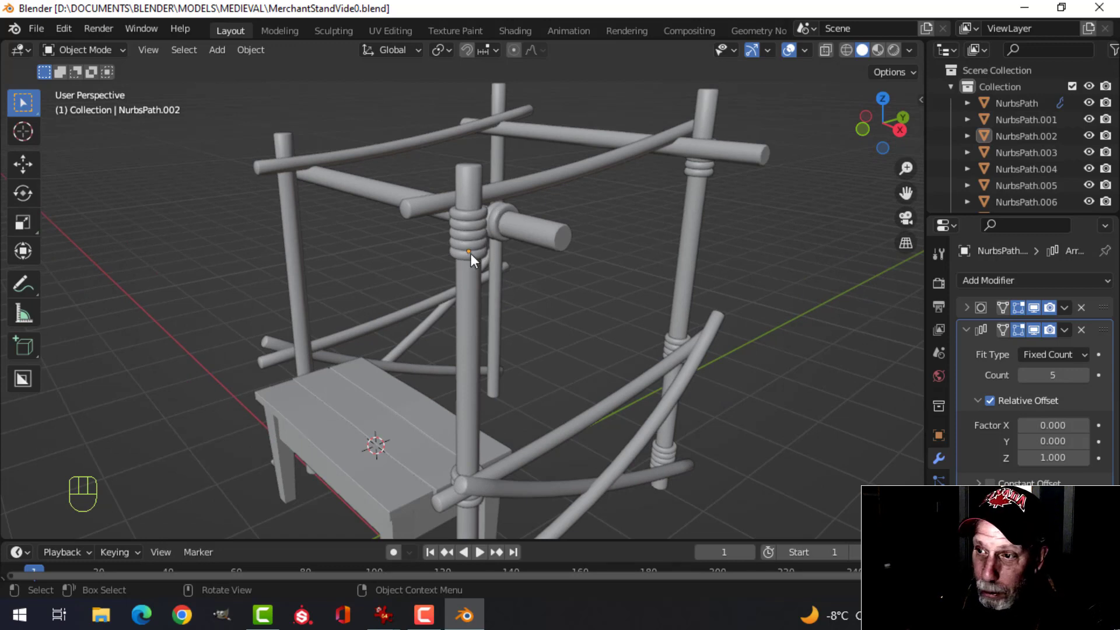
{"action": "scroll", "coordinate": [498, 309], "scroll_direction": "down", "scroll_amount": 1}
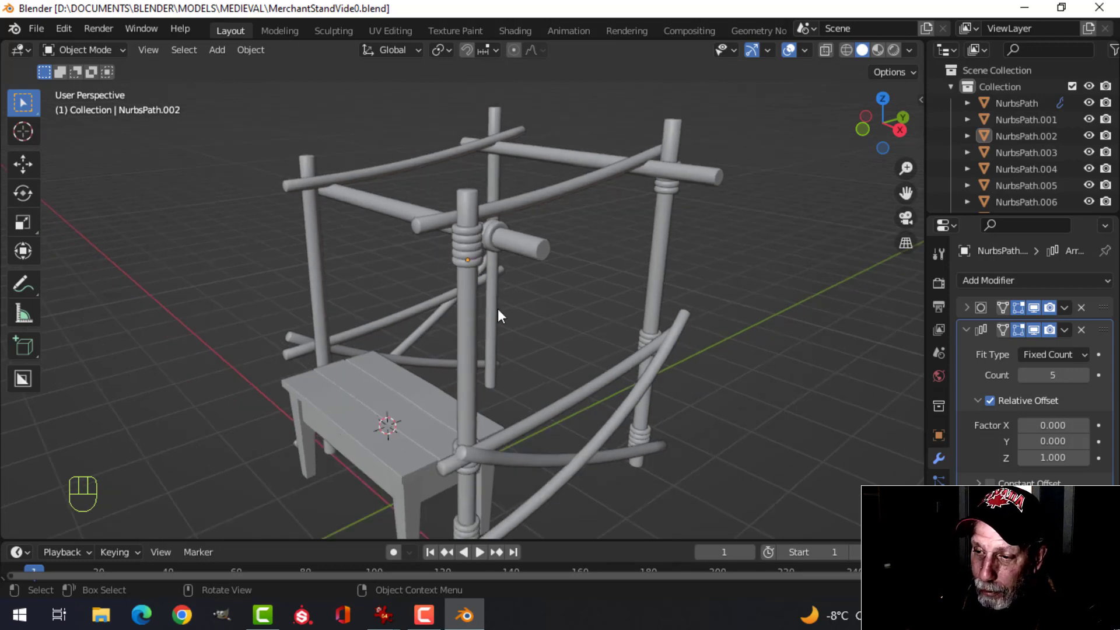
{"action": "middle_click_drag", "start_coordinate": [513, 337], "coordinate": [498, 297], "text": "shift"}
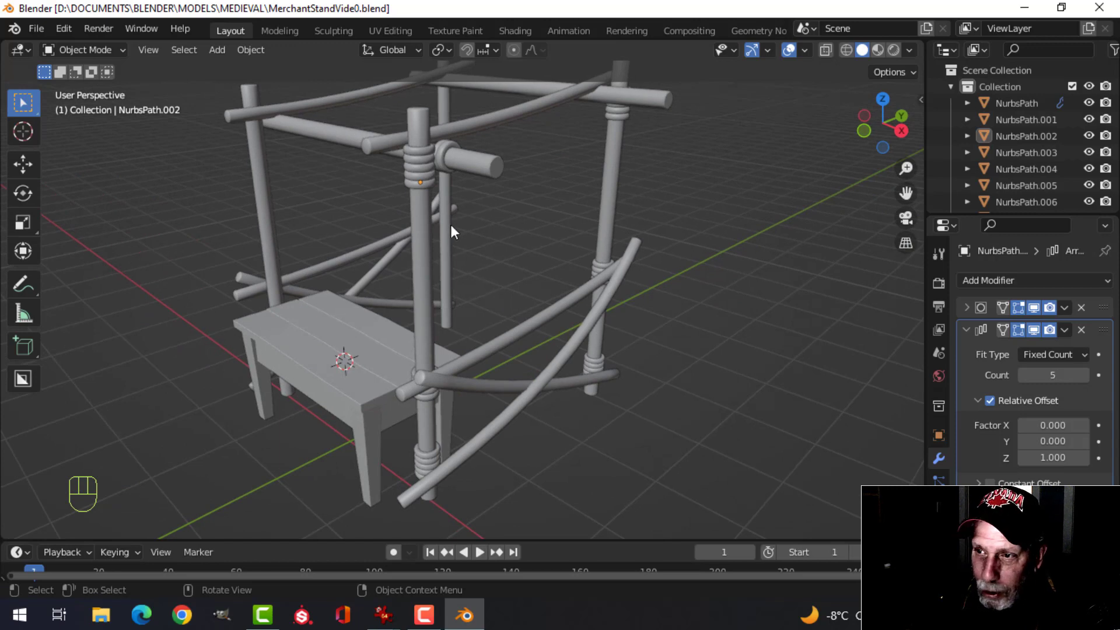
{"action": "mouse_move", "coordinate": [450, 225]}
{"action": "middle_mouse_down", "text": "shift"}
{"action": "mouse_move", "coordinate": [467, 246]}
{"action": "mouse_move", "coordinate": [486, 236]}
{"action": "mouse_move", "coordinate": [451, 220]}
{"action": "mouse_move", "coordinate": [447, 239]}
{"action": "middle_mouse_up", "text": "shift"}
{"action": "scroll", "coordinate": [449, 215], "scroll_direction": "up", "scroll_amount": 1}
{"action": "scroll", "coordinate": [446, 236], "scroll_direction": "up", "scroll_amount": 1}
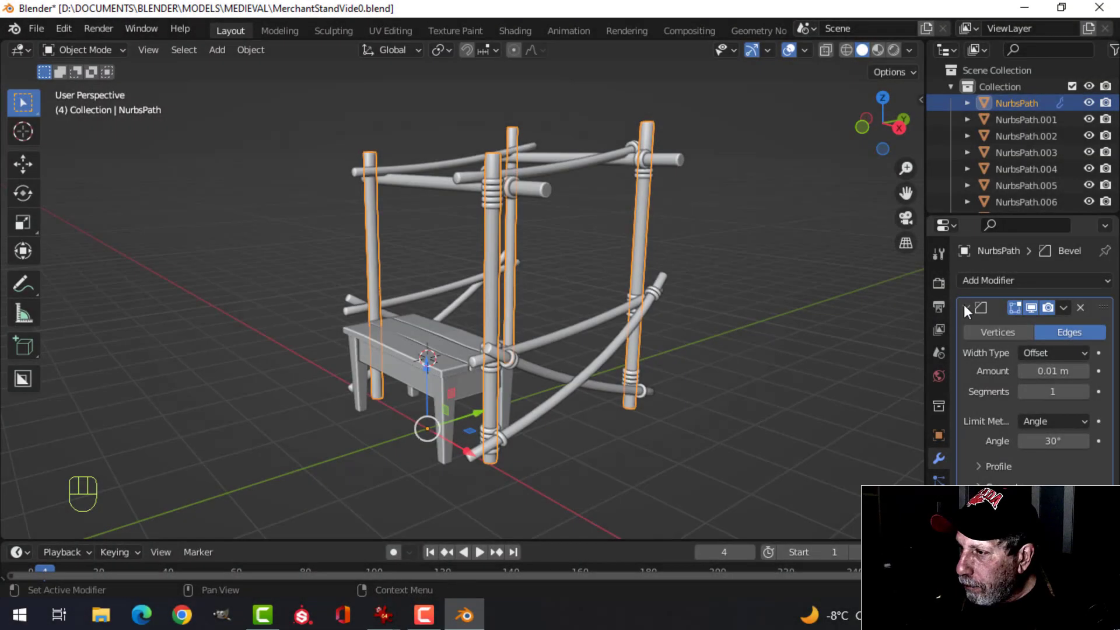
Apply the Bevel modifier on the four corner posts and on the thick upper crossbars.
{"action": "scroll", "coordinate": [721, 310], "scroll_direction": "up", "scroll_amount": 3}
{"action": "middle_click_drag", "start_coordinate": [637, 296], "coordinate": [639, 310], "text": "shift"}
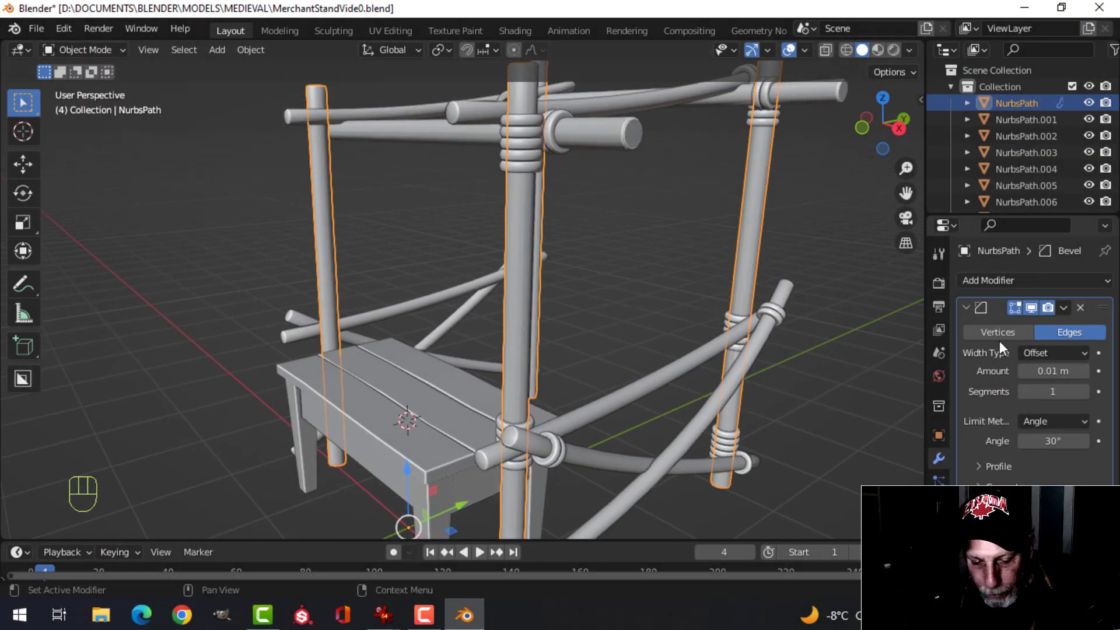
{"action": "key", "text": "ctrl+a"}
{"action": "left_click", "coordinate": [625, 137]}
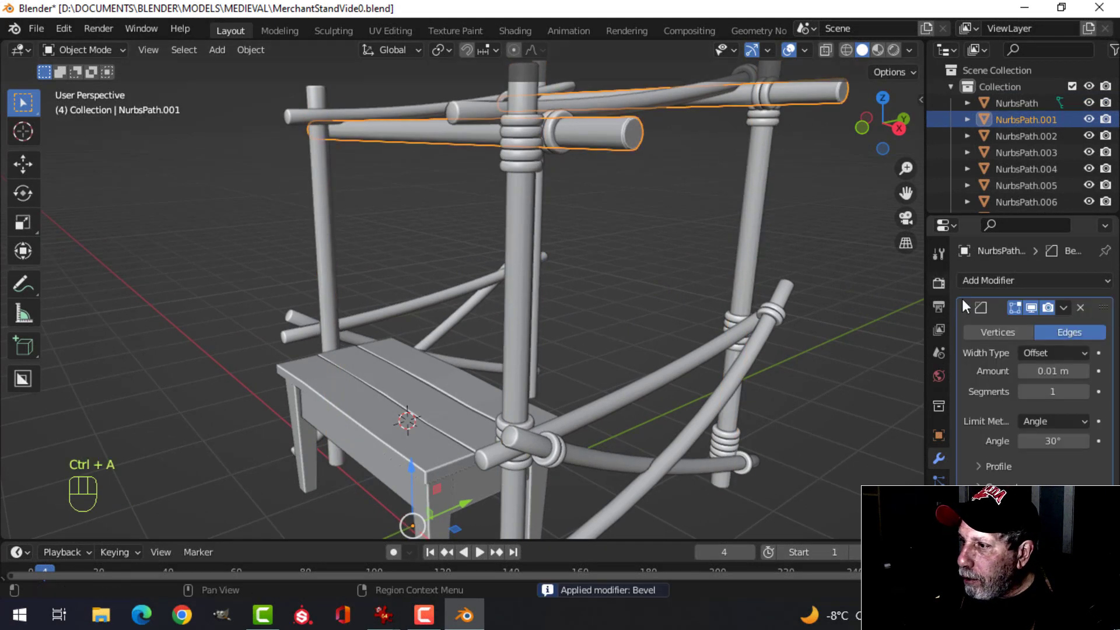
{"action": "key", "text": "ctrl+a"}
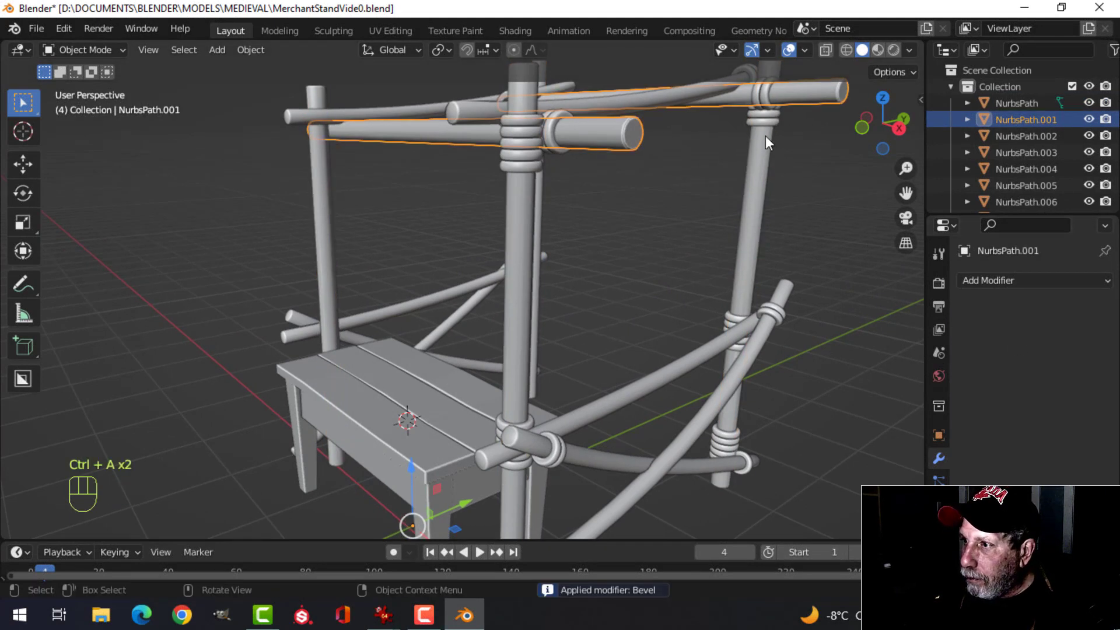
{"action": "left_click", "coordinate": [750, 163]}
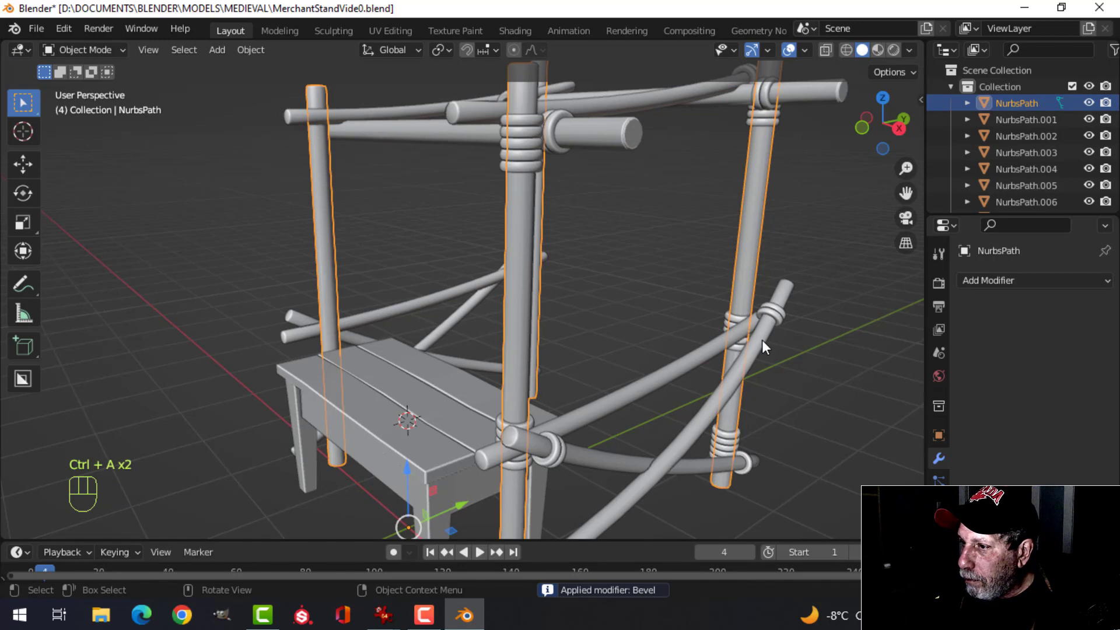
Apply the Bevel and Mirror modifiers on the object holding the curved side braces and the thin curved upper side poles.
{"action": "left_click", "coordinate": [762, 339]}
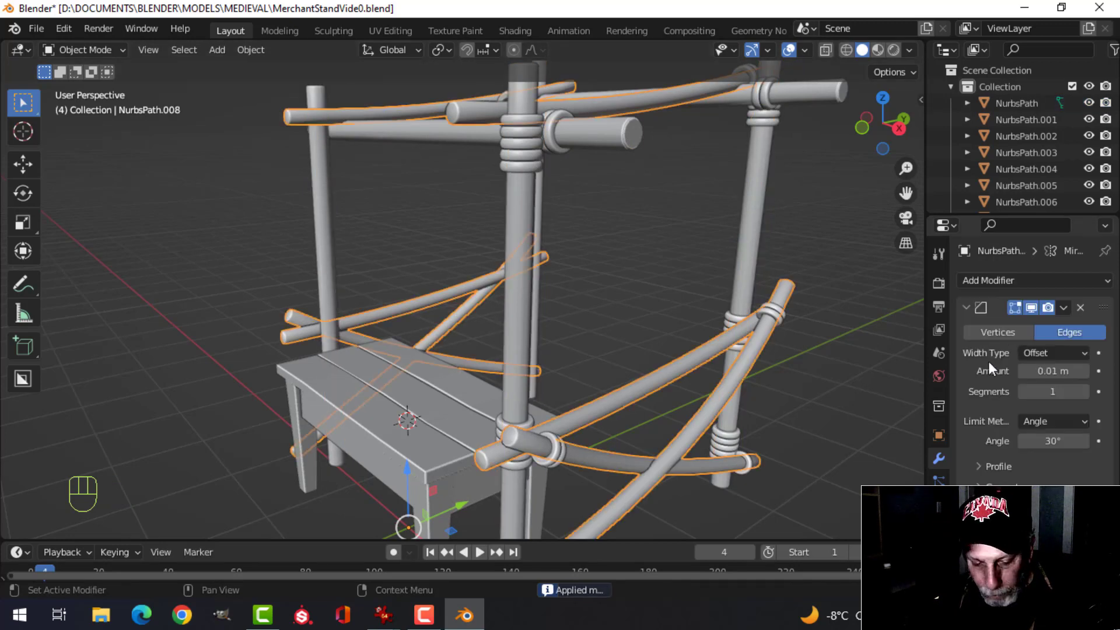
{"action": "key", "text": "ctrl+a"}
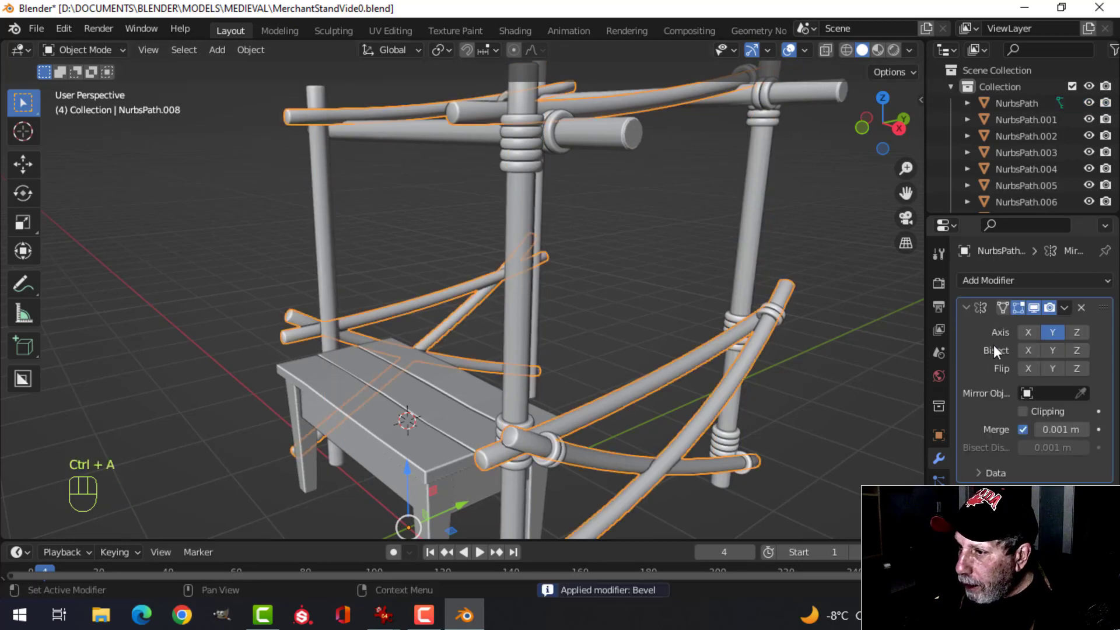
{"action": "key", "text": "ctrl+a"}
{"action": "scroll", "coordinate": [680, 380], "scroll_direction": "down", "scroll_amount": 2}
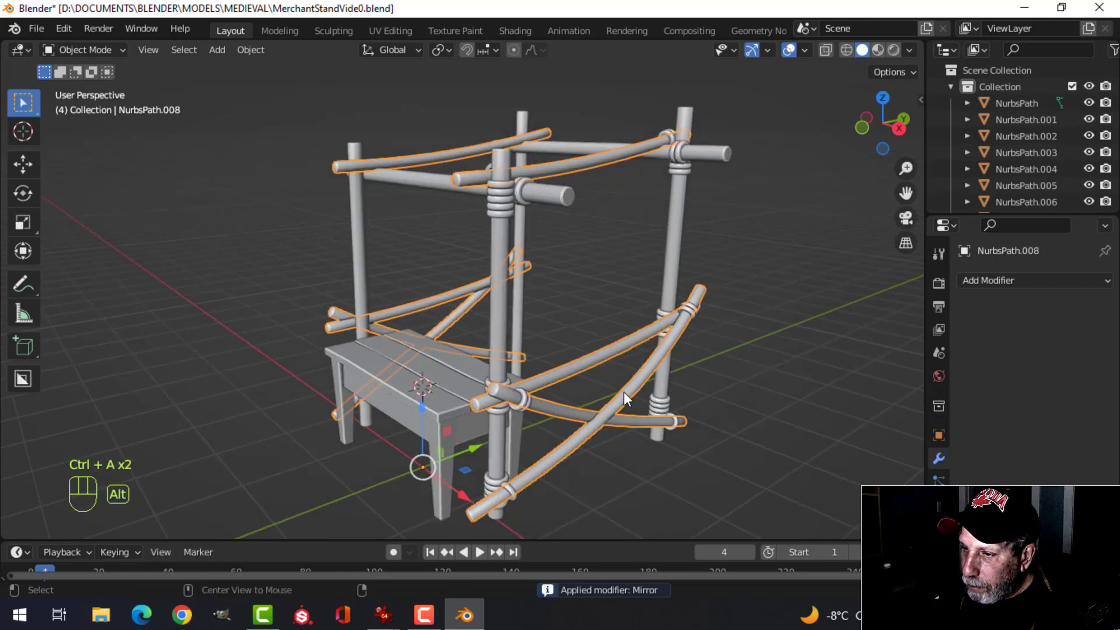
Join the four corner posts with the curved side braces and upper side poles into one object, keeping the braces object active.
{"action": "key", "text": "alt+a"}
{"action": "left_click", "coordinate": [584, 363]}
{"action": "middle_click_drag", "start_coordinate": [582, 359], "coordinate": [555, 333]}
{"action": "key", "text": "alt+a"}
{"action": "left_click", "coordinate": [571, 354]}
{"action": "left_click", "coordinate": [523, 278]}
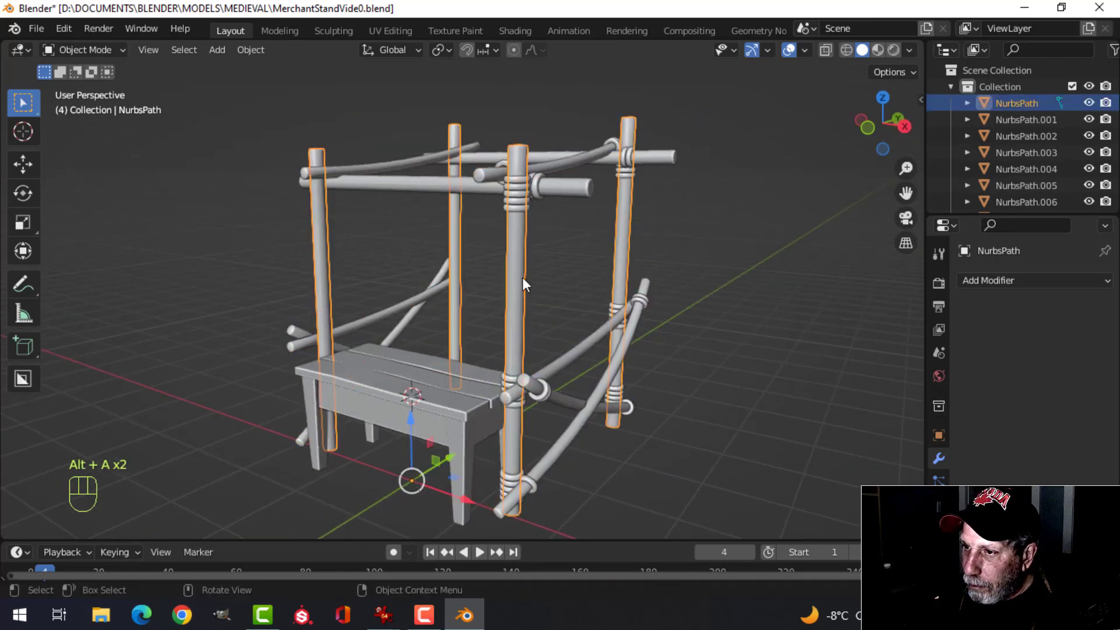
{"action": "left_click", "coordinate": [603, 330], "text": "shift"}
{"action": "middle_click_drag", "start_coordinate": [603, 331], "coordinate": [791, 299]}
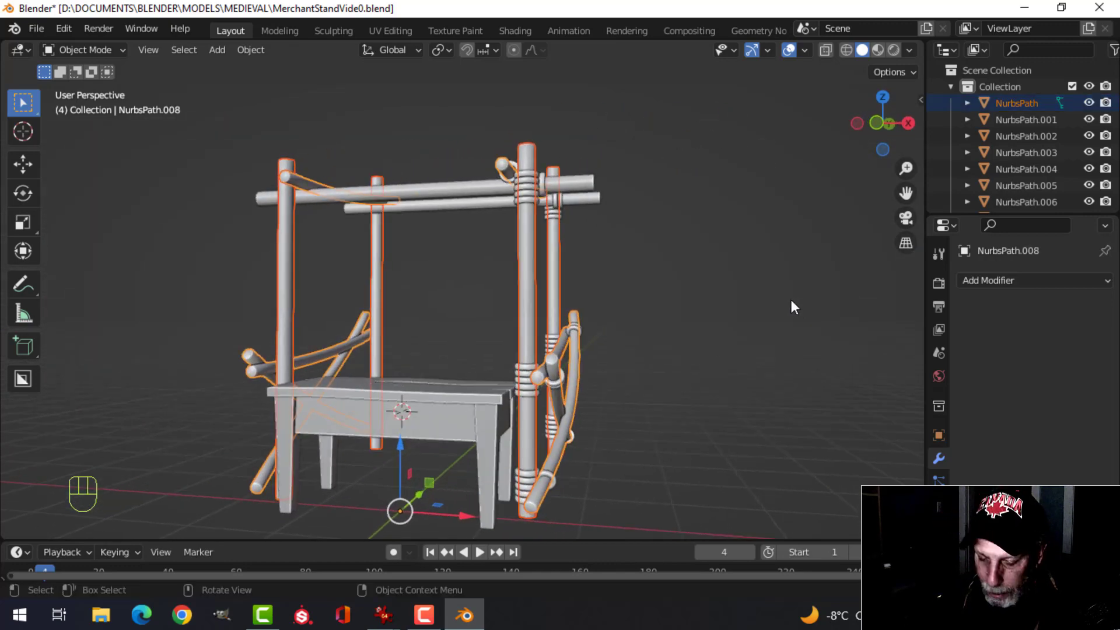
{"action": "key", "text": "ctrl+j"}
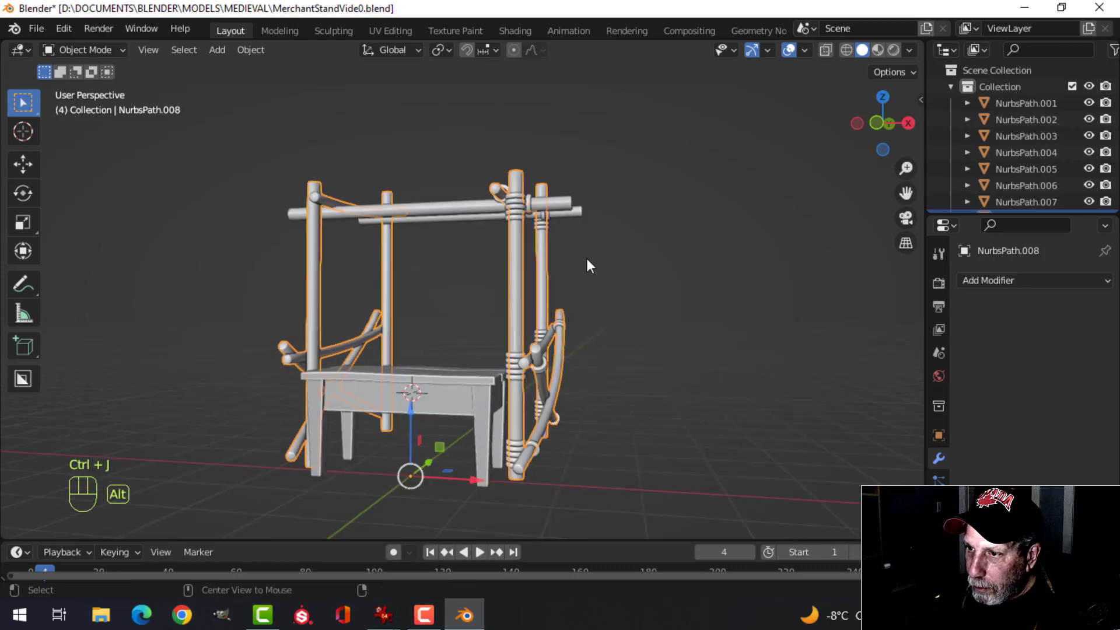
Join the two long top rails with the rest of the pole frame into a single object.
{"action": "key", "text": "alt+a"}
{"action": "left_click", "coordinate": [572, 185]}
{"action": "middle_click_drag", "start_coordinate": [663, 225], "coordinate": [676, 287]}
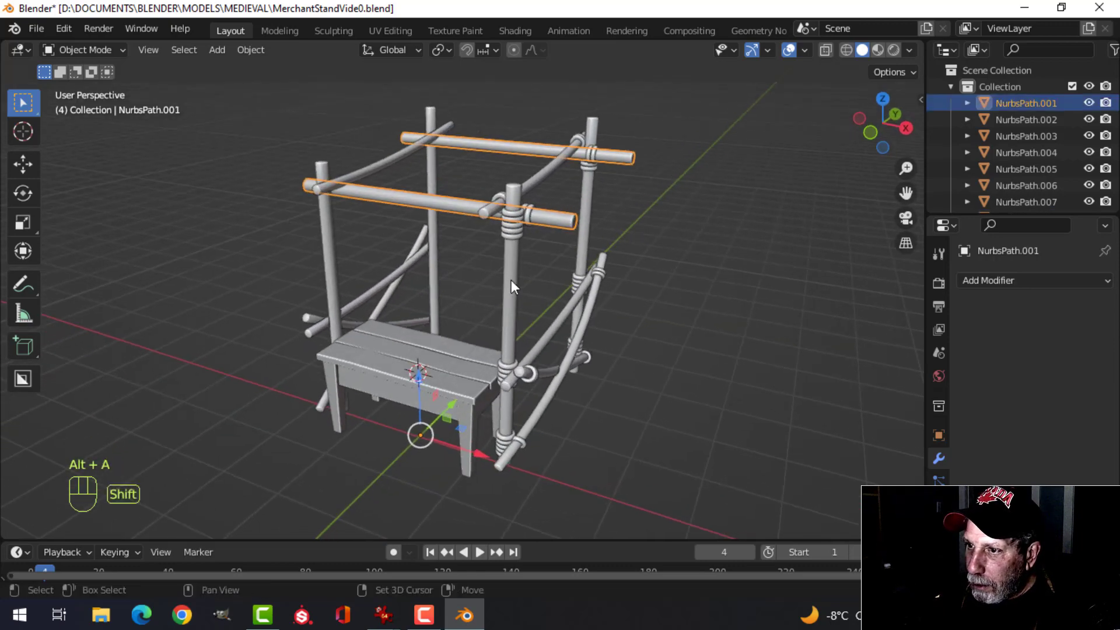
{"action": "left_click", "coordinate": [511, 279], "text": "shift"}
{"action": "key", "text": "ctrl+j"}
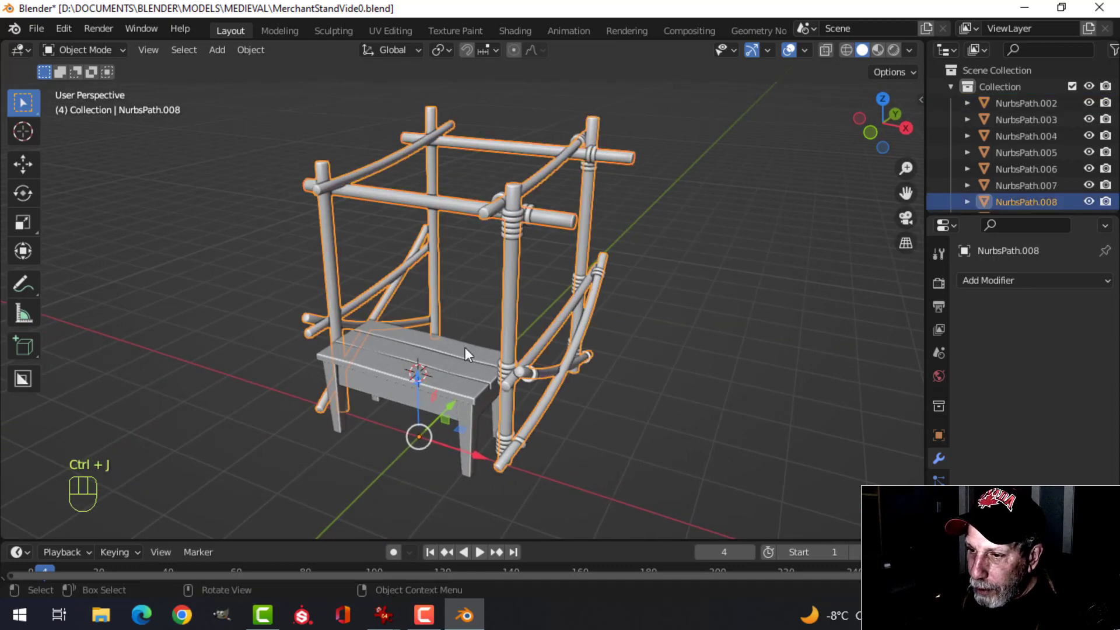
{"action": "key", "text": "g"}
{"action": "left_click", "coordinate": [710, 492]}
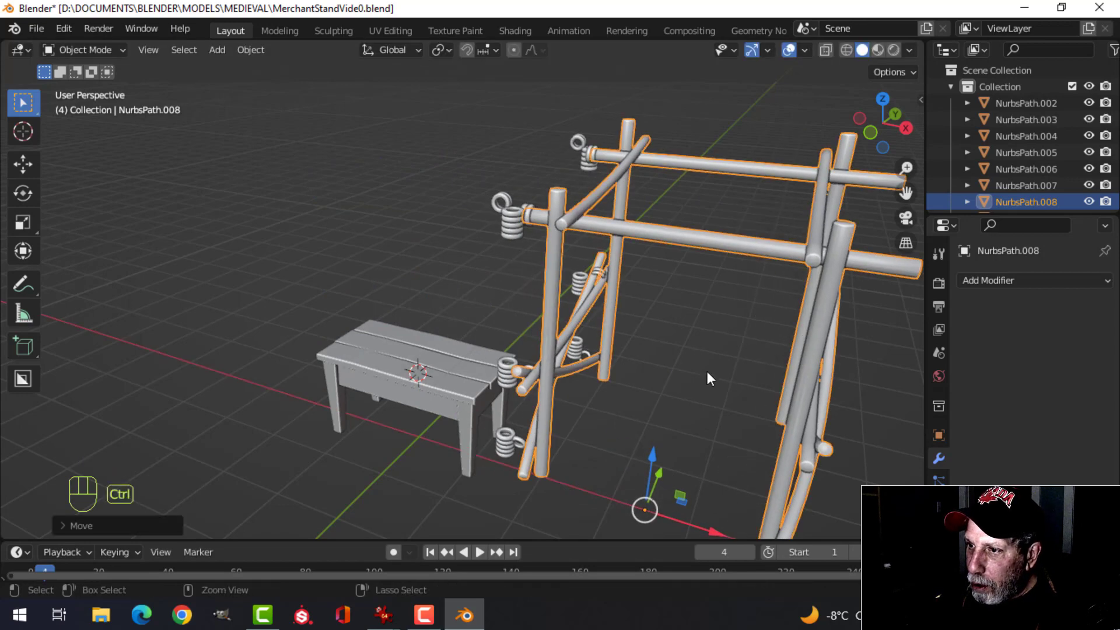
{"action": "key", "text": "ctrl+z"}
Select the joined pole frame and examine its mesh in Edit Mode.
{"action": "key", "text": "alt+a"}
{"action": "scroll", "coordinate": [584, 320], "scroll_direction": "up", "scroll_amount": 5}
{"action": "left_click", "coordinate": [531, 257]}
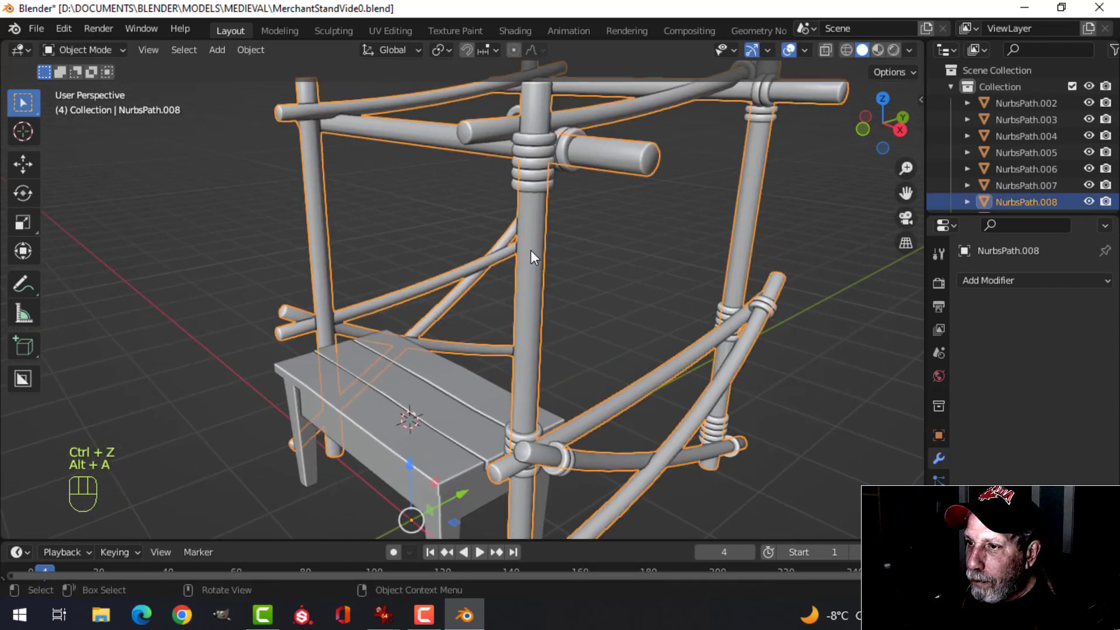
{"action": "scroll", "coordinate": [542, 280], "scroll_direction": "down", "scroll_amount": 5}
{"action": "key", "text": "Tab"}
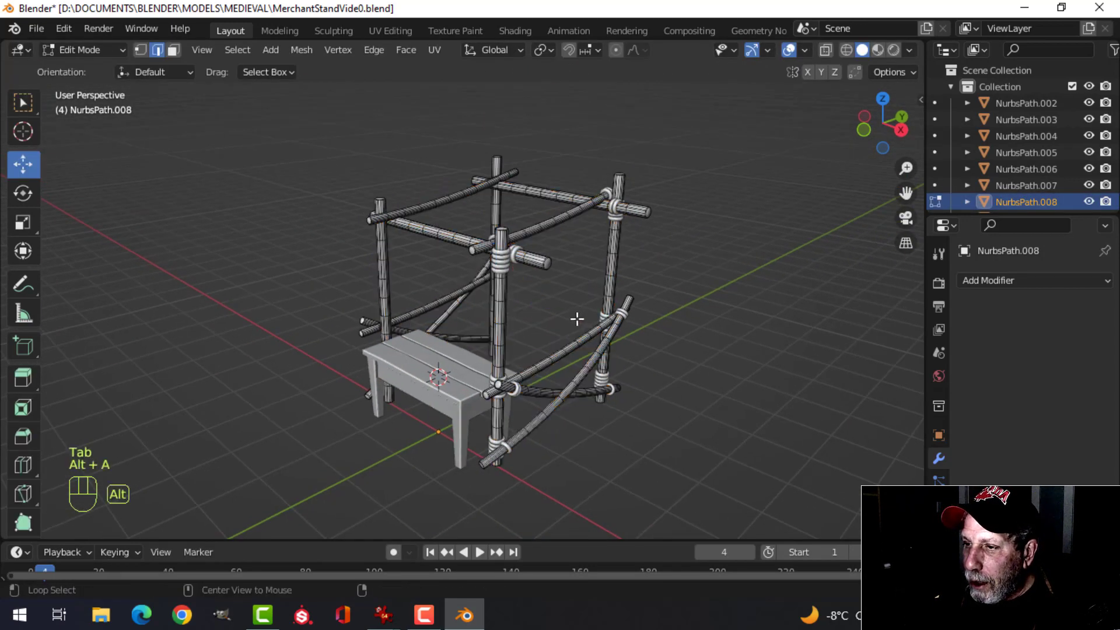
{"action": "scroll", "coordinate": [577, 319], "scroll_direction": "up", "scroll_amount": 3}
{"action": "middle_click_drag", "start_coordinate": [550, 307], "coordinate": [591, 301]}
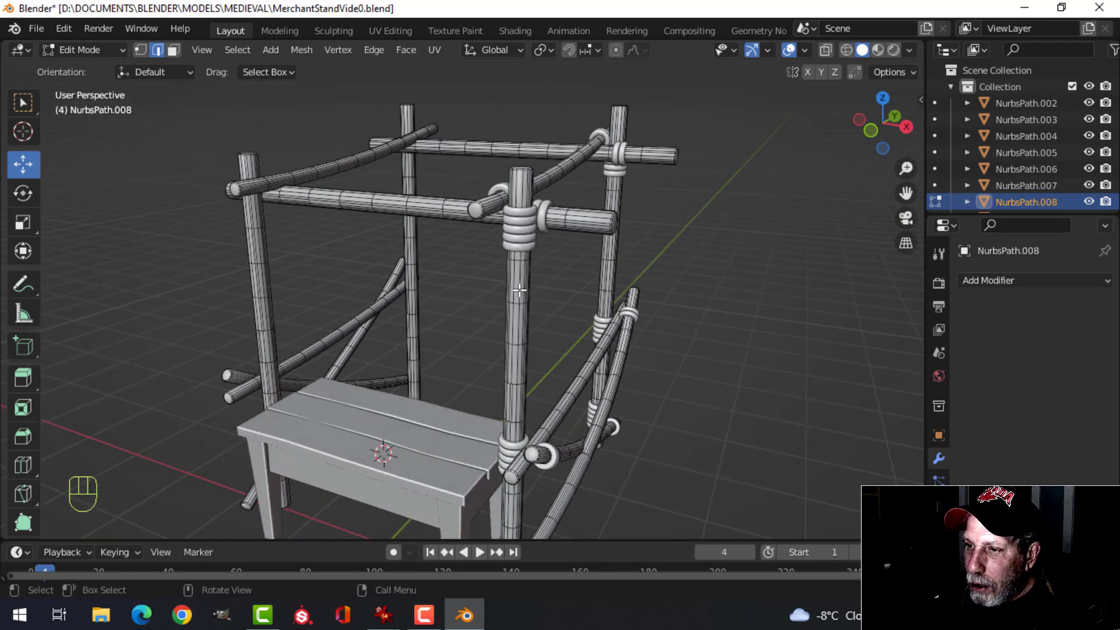
{"action": "key", "text": "Tab"}
{"action": "scroll", "coordinate": [653, 313], "scroll_direction": "down", "scroll_amount": 4}
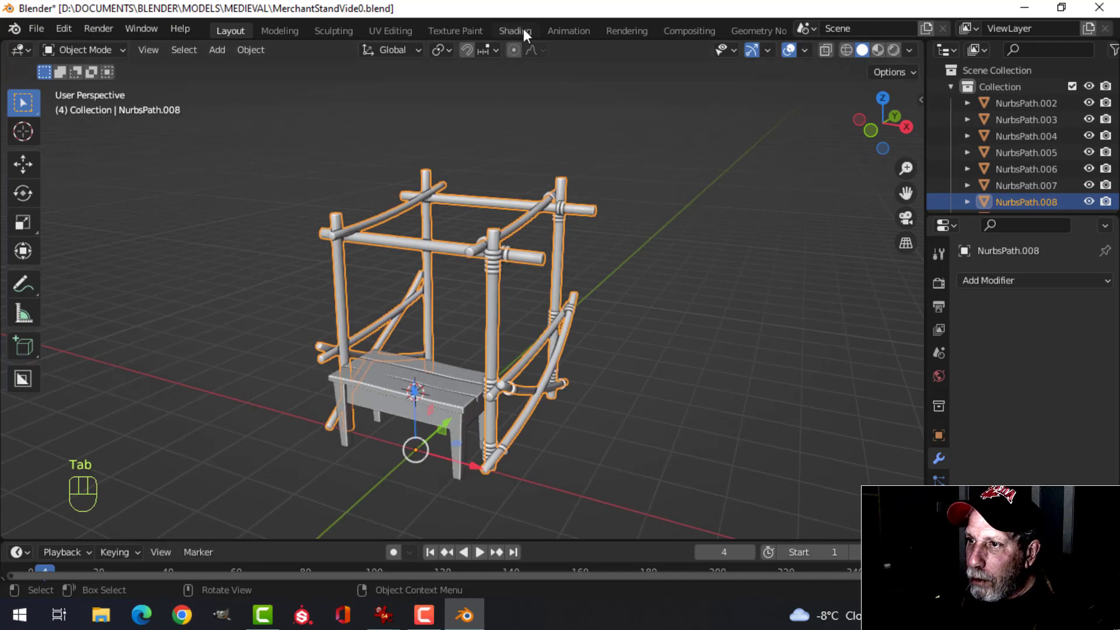
Switch to the Shading workspace and rename the pole frame's material to Wood.
{"action": "left_click", "coordinate": [515, 31]}
{"action": "left_click", "coordinate": [575, 357]}
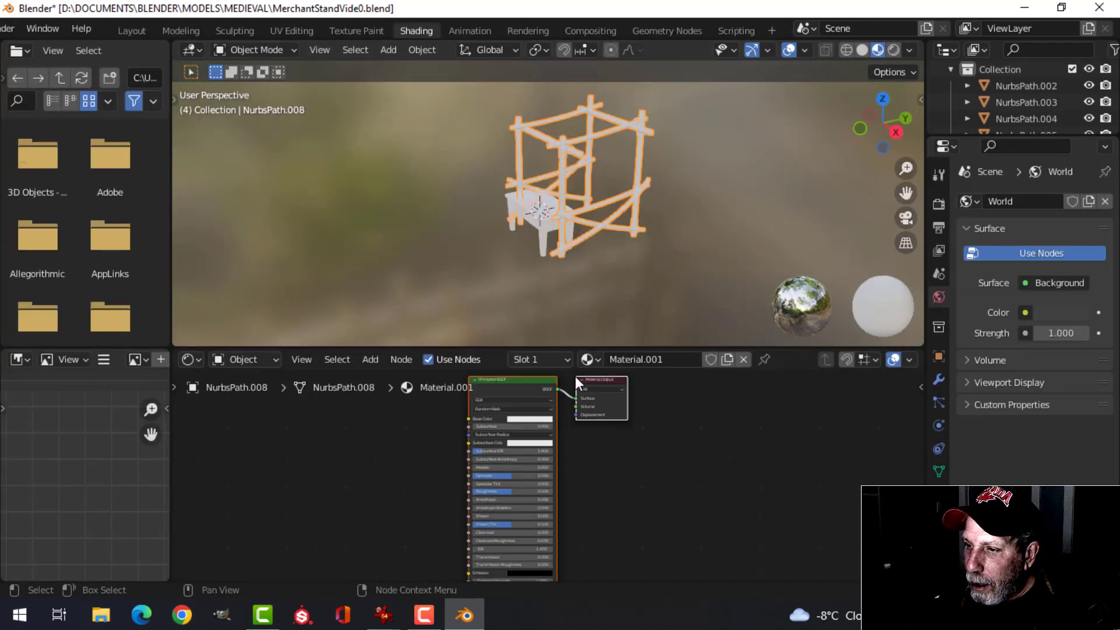
{"action": "left_click_drag", "start_coordinate": [649, 349], "coordinate": [648, 349]}
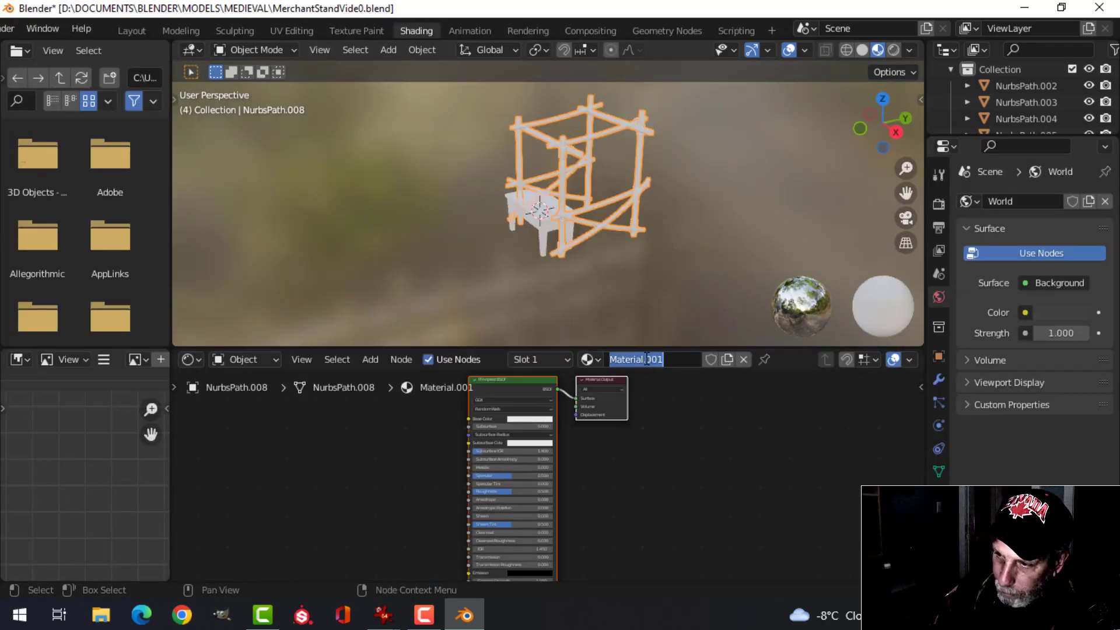
{"action": "type", "text": "Wood"}
{"action": "key", "text": "Return"}
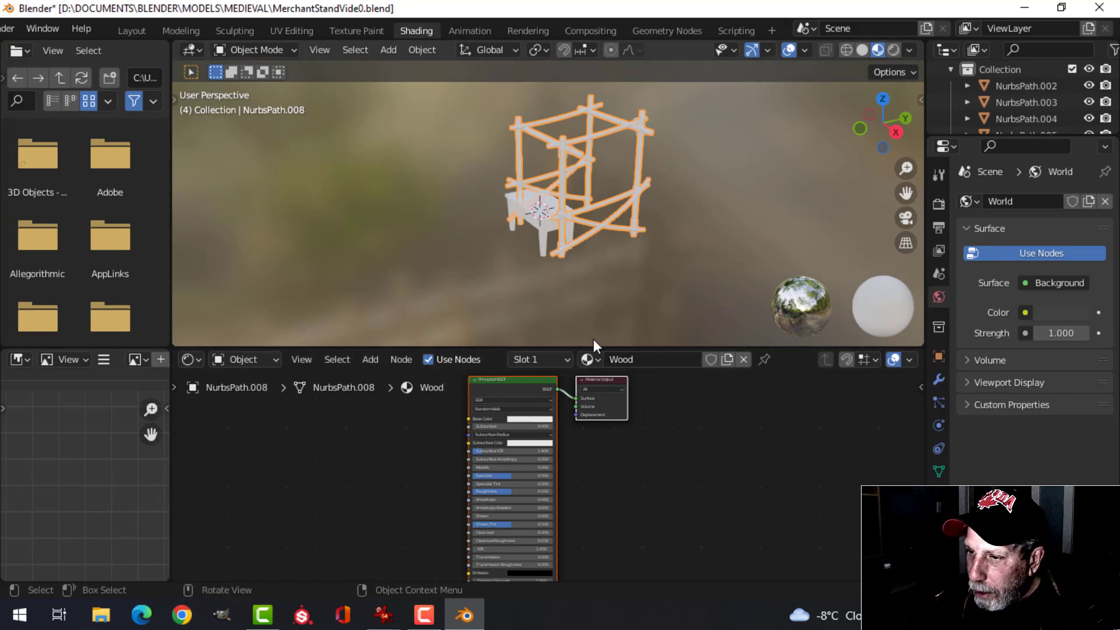
Apply the Wood Weathered texture set to the Wood material's Principled BSDF node with the Principled texture setup.
{"action": "left_click", "coordinate": [512, 382]}
{"action": "scroll", "coordinate": [587, 235], "scroll_direction": "up", "scroll_amount": 4}
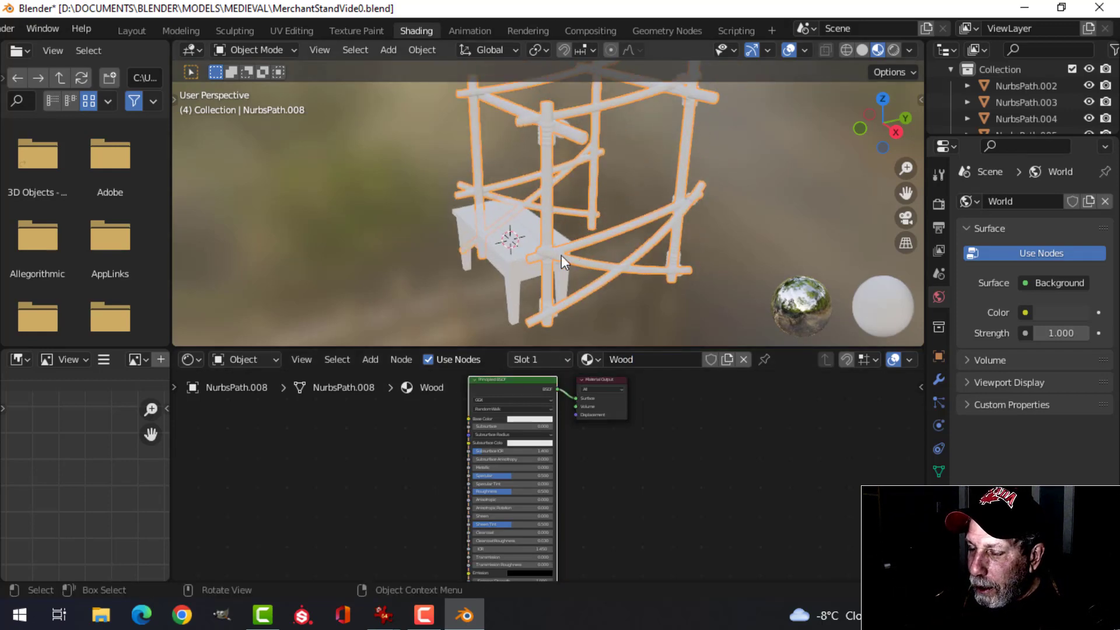
{"action": "middle_click_drag", "start_coordinate": [561, 255], "coordinate": [591, 260], "text": "shift"}
{"action": "key", "text": "ctrl+shift+t"}
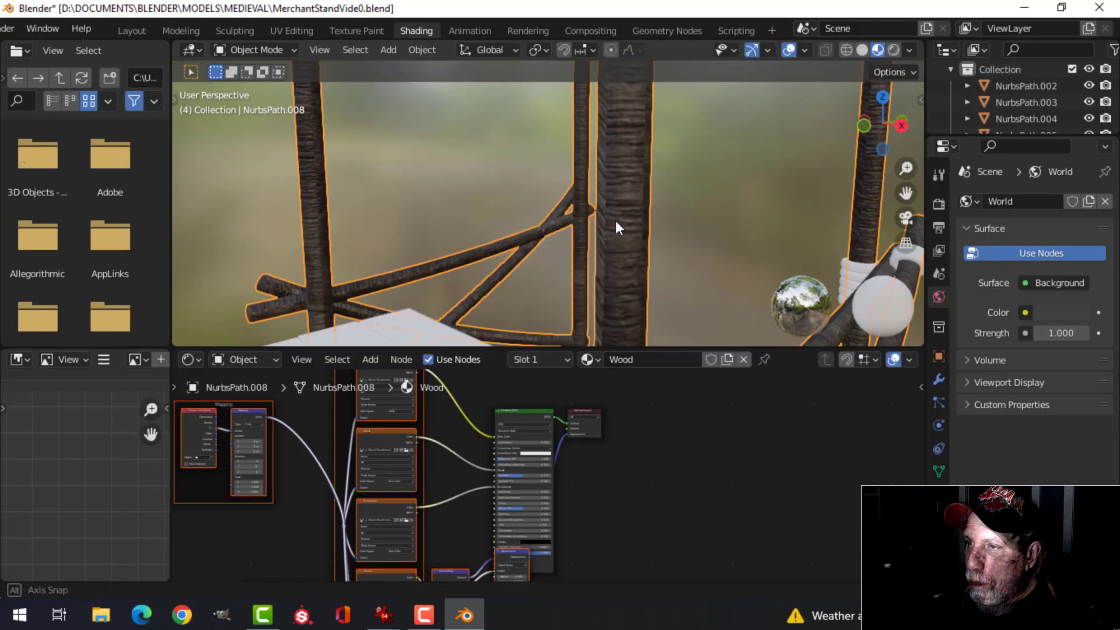
Examine the direction of the wood grain on the frame's posts and rails.
{"action": "scroll", "coordinate": [609, 225], "scroll_direction": "down", "scroll_amount": 4}
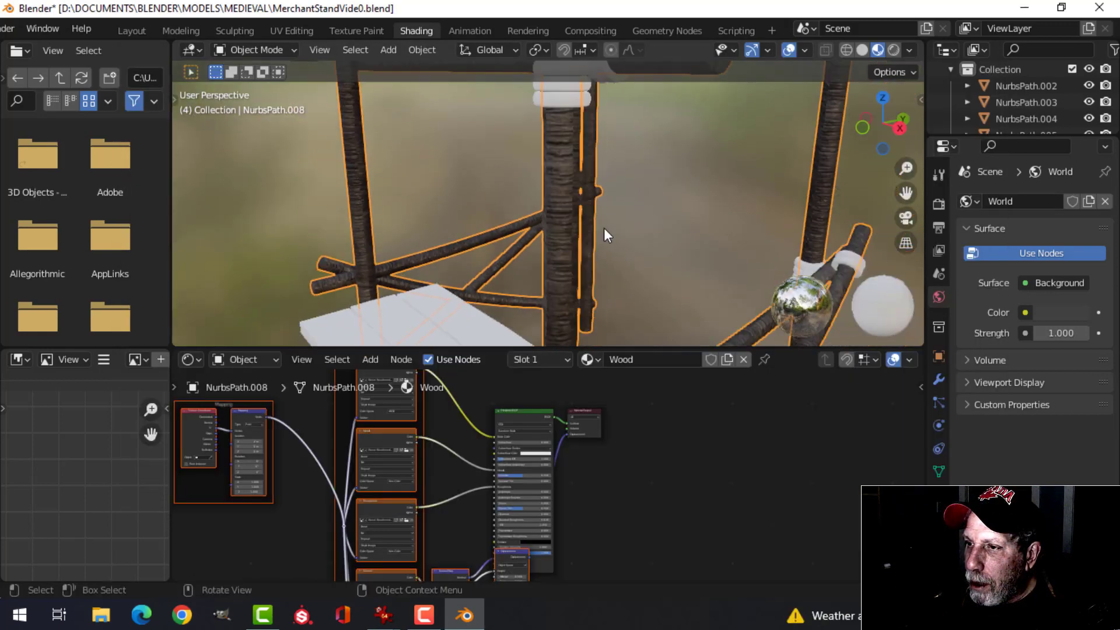
{"action": "middle_click_drag", "start_coordinate": [603, 227], "coordinate": [571, 251], "text": "shift"}
{"action": "scroll", "coordinate": [565, 236], "scroll_direction": "up", "scroll_amount": 2}
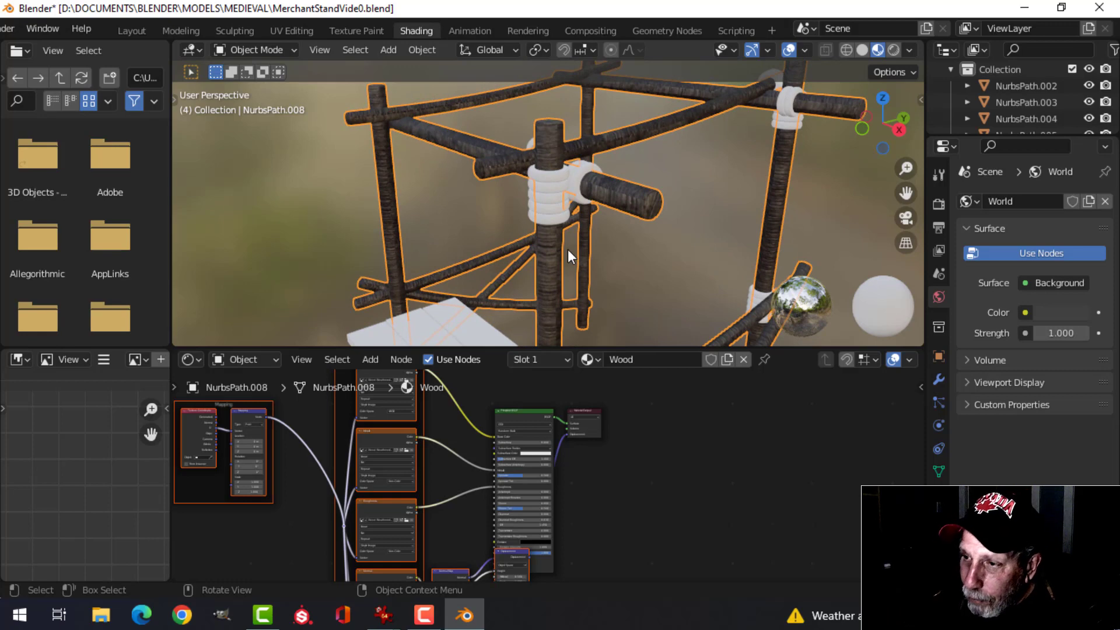
{"action": "scroll", "coordinate": [568, 250], "scroll_direction": "up", "scroll_amount": 4}
{"action": "middle_click_drag", "start_coordinate": [589, 242], "coordinate": [551, 245]}
{"action": "scroll", "coordinate": [548, 252], "scroll_direction": "down", "scroll_amount": 4}
{"action": "scroll", "coordinate": [550, 245], "scroll_direction": "down", "scroll_amount": 2}
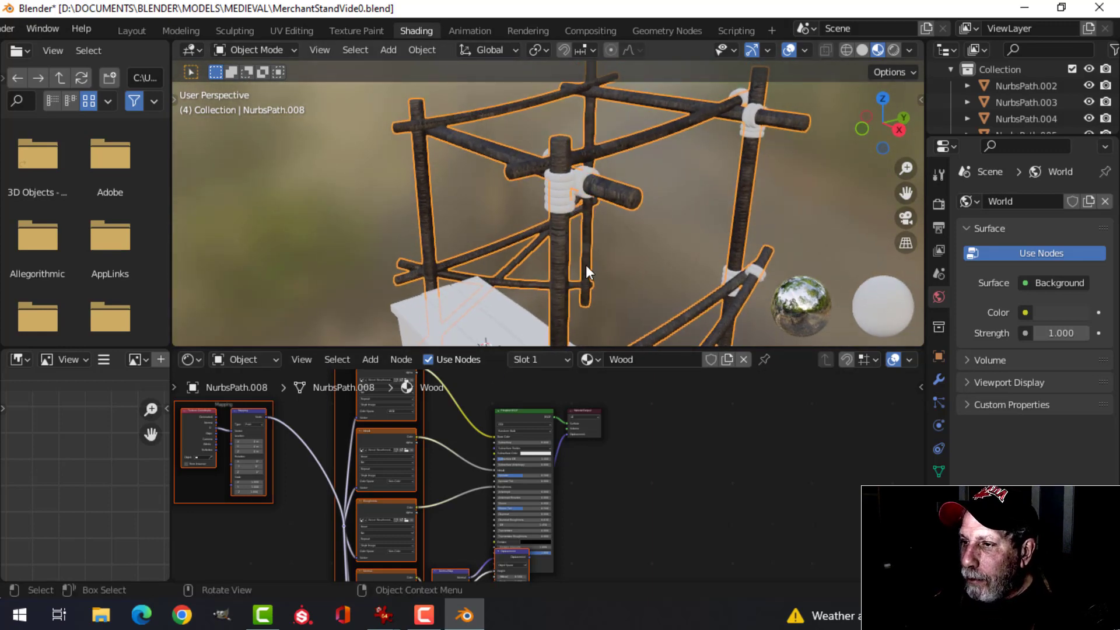
Select the two complete front posts in Edit Mode and unwrap them with Smart UV Project at a 66° angle limit.
{"action": "key", "text": "Tab"}
{"action": "key", "text": "alt+a"}
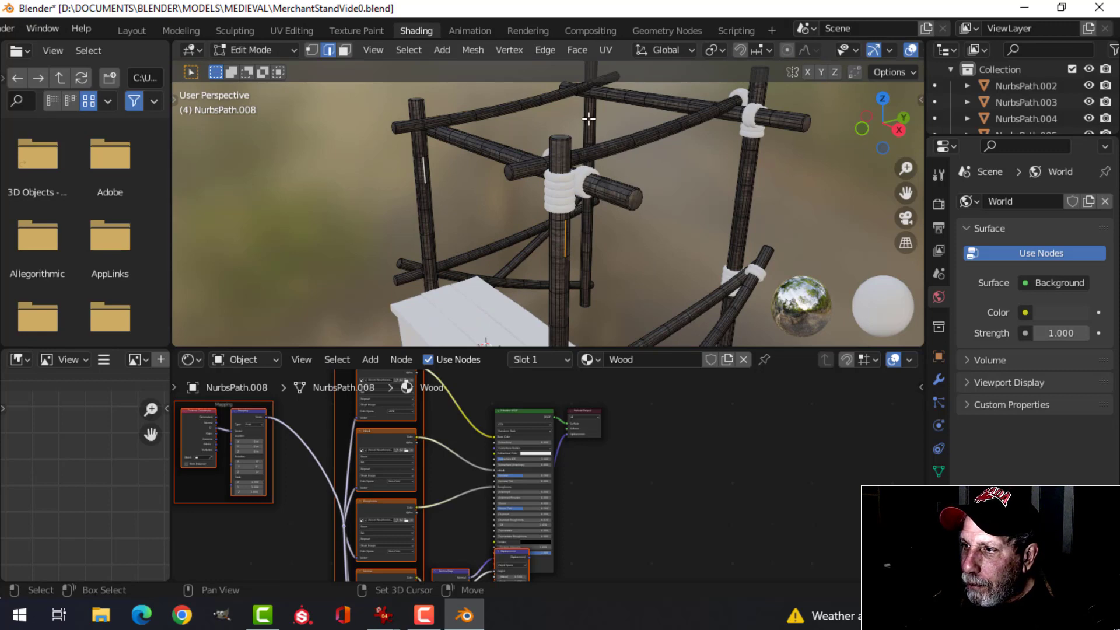
{"action": "key", "text": "ctrl+l"}
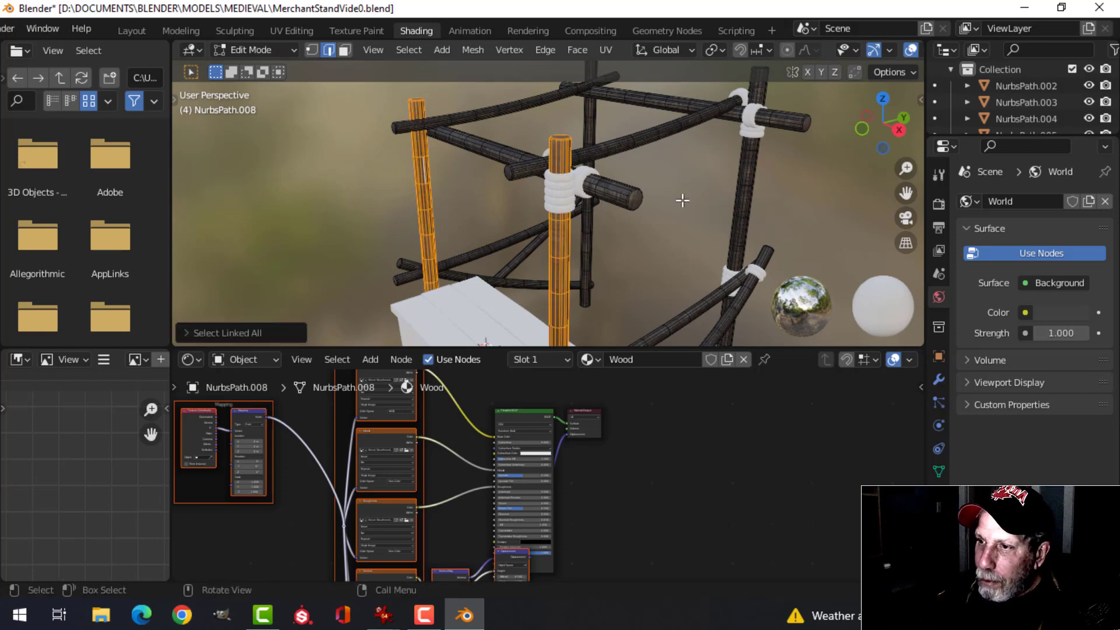
{"action": "scroll", "coordinate": [681, 195], "scroll_direction": "down", "scroll_amount": 3}
{"action": "middle_click_drag", "start_coordinate": [642, 196], "coordinate": [620, 211]}
{"action": "key", "text": "u"}
{"action": "left_click", "coordinate": [618, 210]}
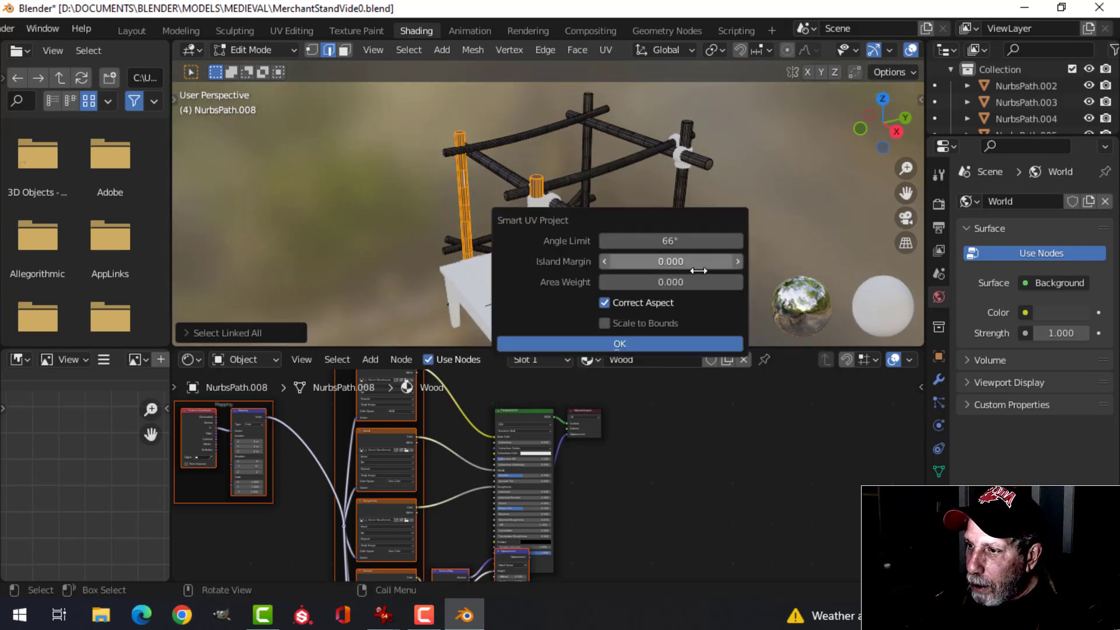
{"action": "left_click", "coordinate": [675, 338]}
Switch to the UV Editing workspace, frame the front post, and show the model in Material Preview shading.
{"action": "left_click", "coordinate": [292, 31]}
{"action": "scroll", "coordinate": [400, 281], "scroll_direction": "down", "scroll_amount": 5}
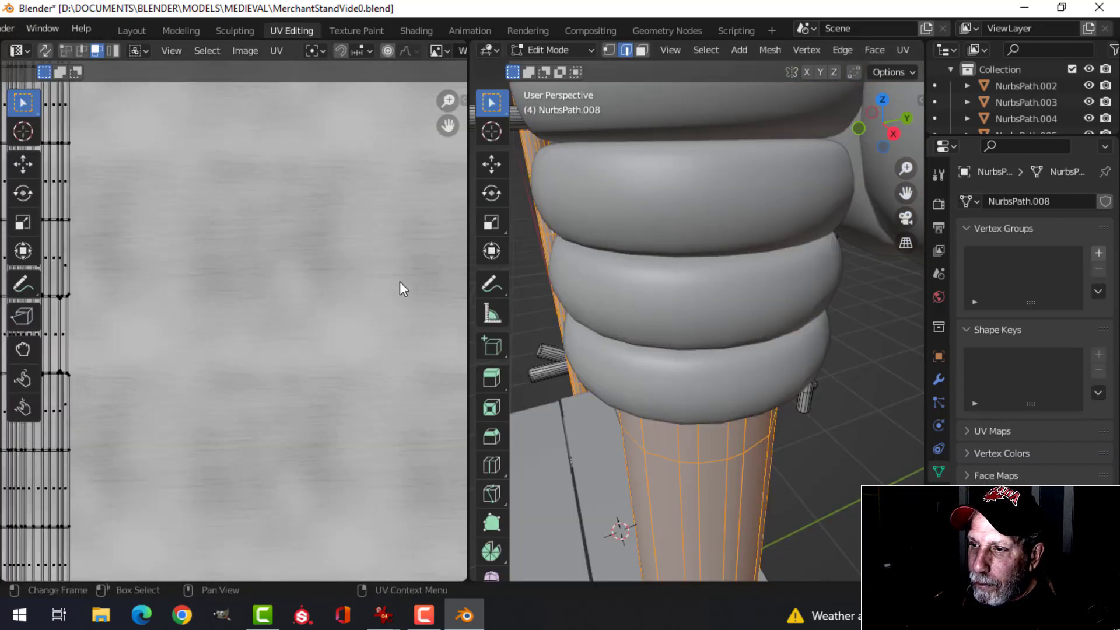
{"action": "scroll", "coordinate": [599, 271], "scroll_direction": "down", "scroll_amount": 8}
{"action": "middle_click_drag", "start_coordinate": [599, 272], "coordinate": [657, 269]}
{"action": "scroll", "coordinate": [878, 51], "scroll_direction": "down", "scroll_amount": 7}
{"action": "scroll", "coordinate": [877, 51], "scroll_direction": "down", "scroll_amount": 5}
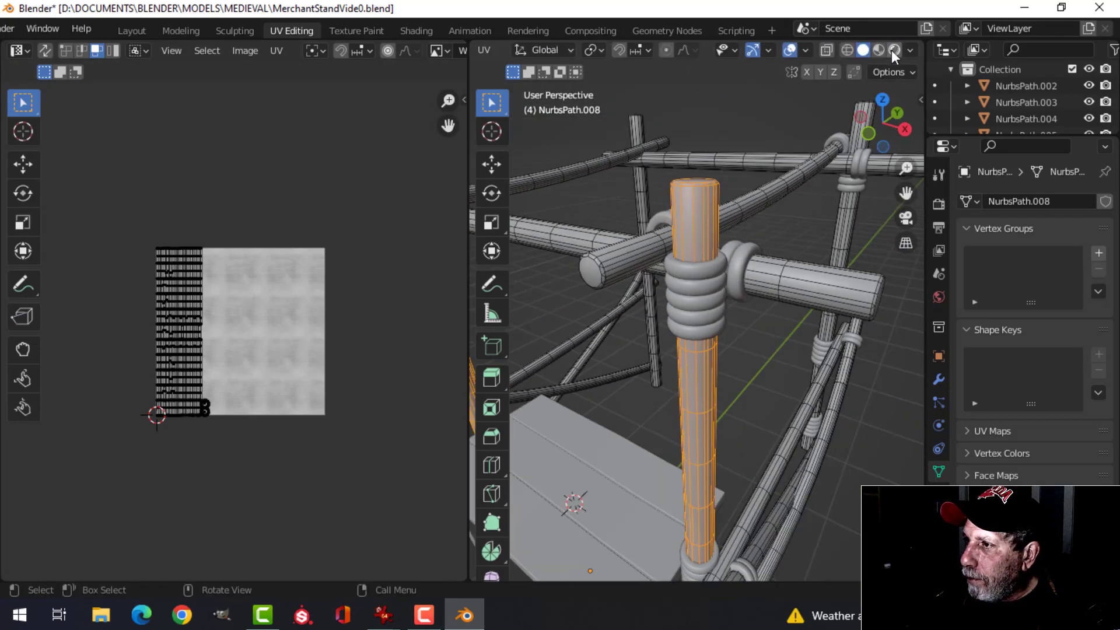
{"action": "left_click", "coordinate": [880, 50]}
Rotate all UV islands of the front posts by 90°.
{"action": "key", "text": "a"}
{"action": "scroll", "coordinate": [259, 315], "scroll_direction": "up", "scroll_amount": 3}
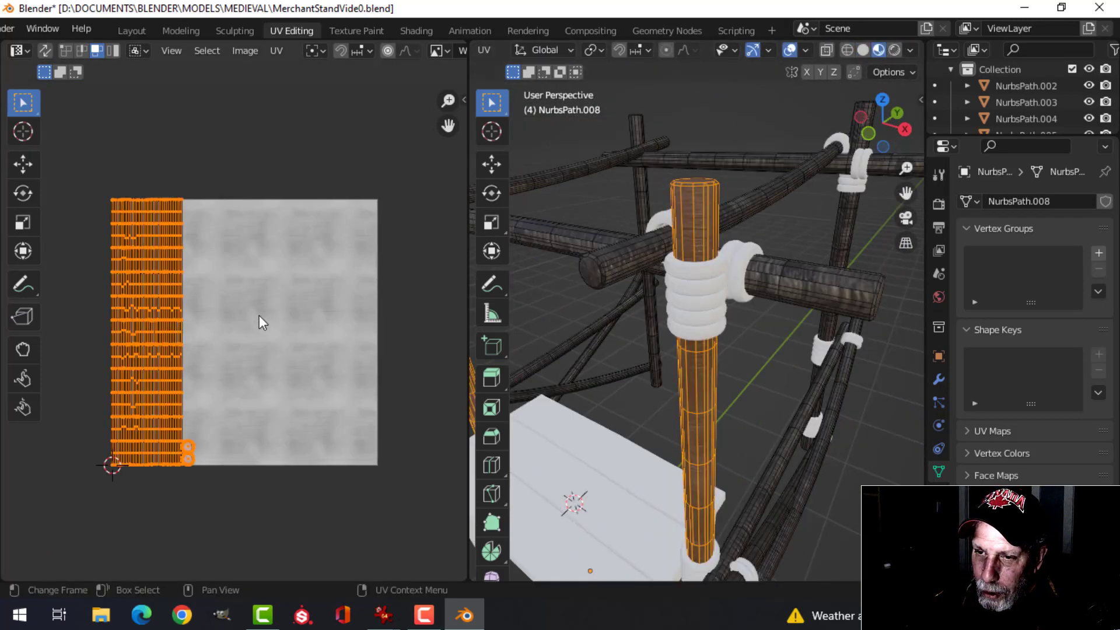
{"action": "key", "text": "r"}
{"action": "key", "text": "9"}
{"action": "key", "text": "0"}
{"action": "key", "text": "Return"}
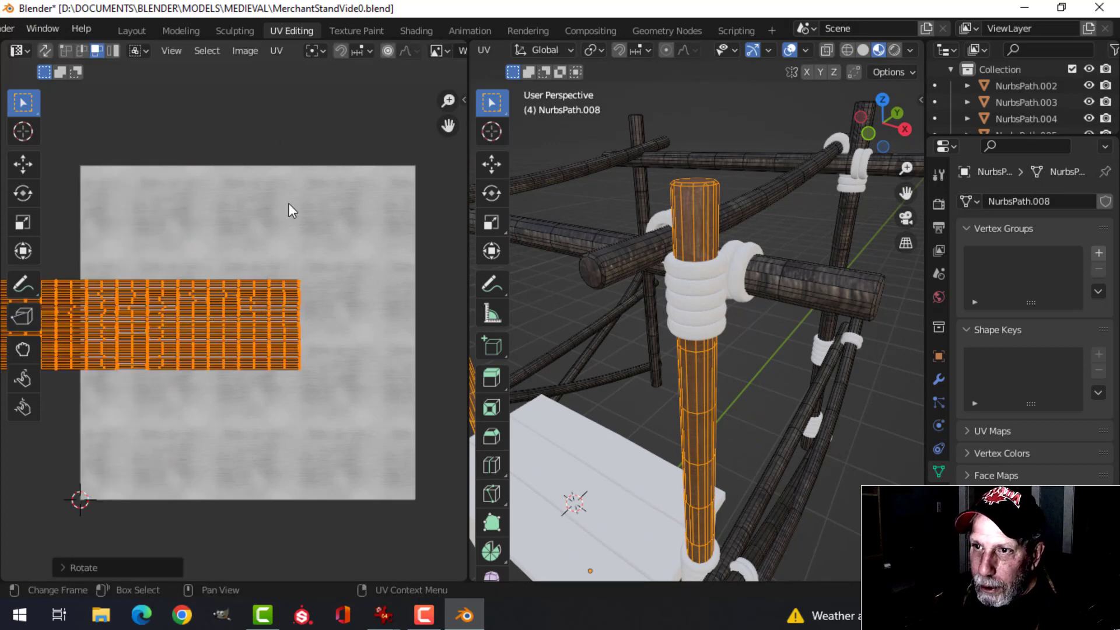
Pack the front posts' UV islands with rotation disabled and return to Object Mode.
{"action": "left_click", "coordinate": [283, 51]}
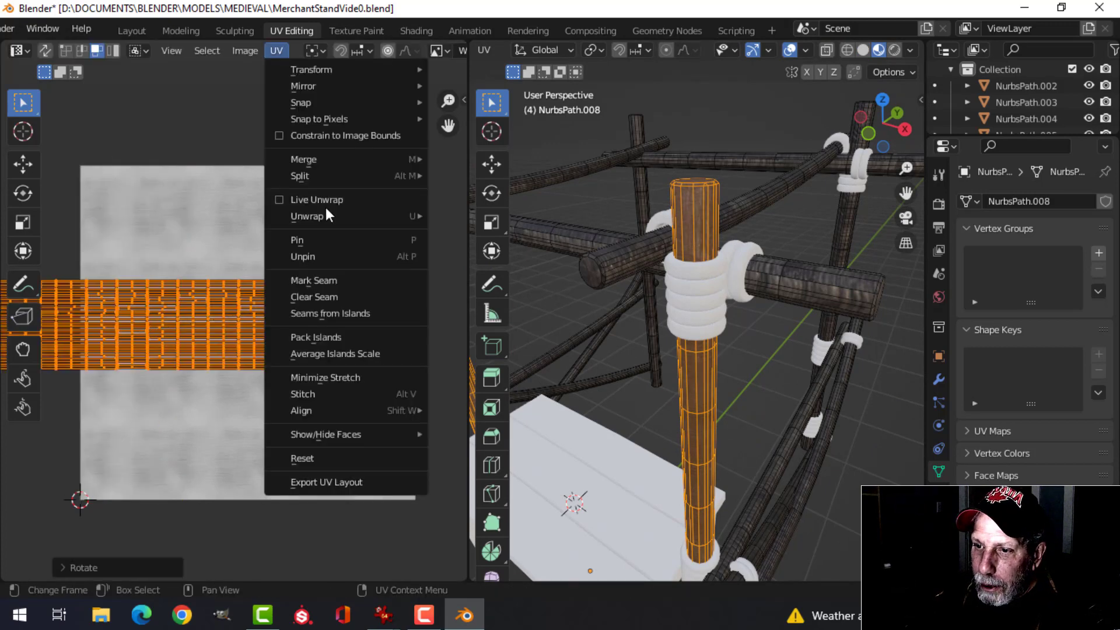
{"action": "left_click", "coordinate": [330, 331]}
{"action": "left_click", "coordinate": [94, 567]}
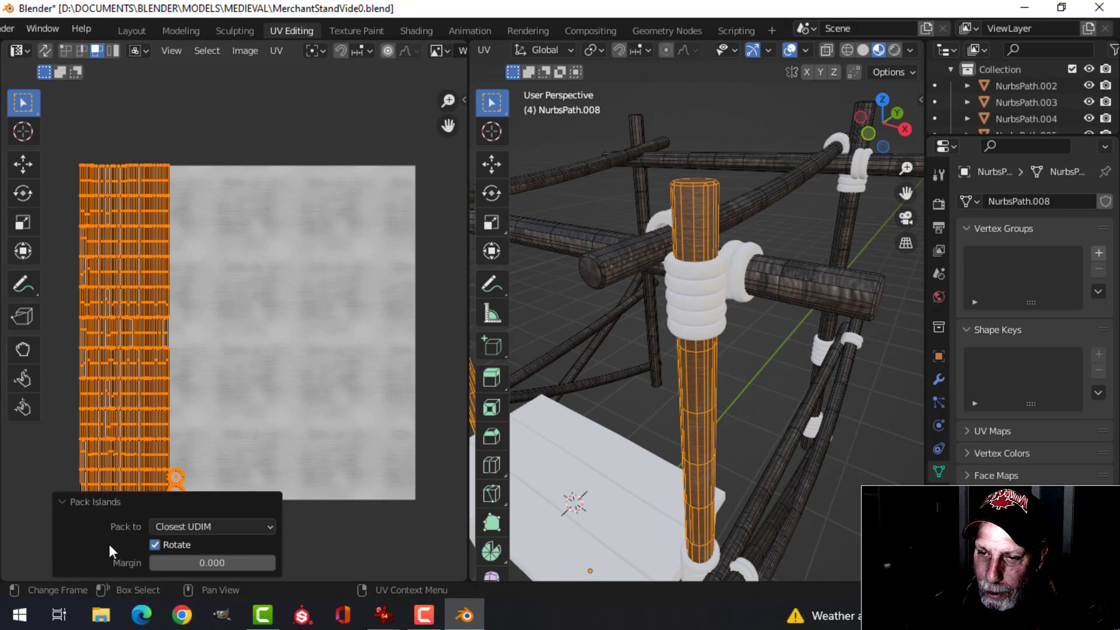
{"action": "left_click", "coordinate": [156, 547]}
{"action": "key", "text": "Tab"}
{"action": "scroll", "coordinate": [765, 321], "scroll_direction": "up", "scroll_amount": 2}
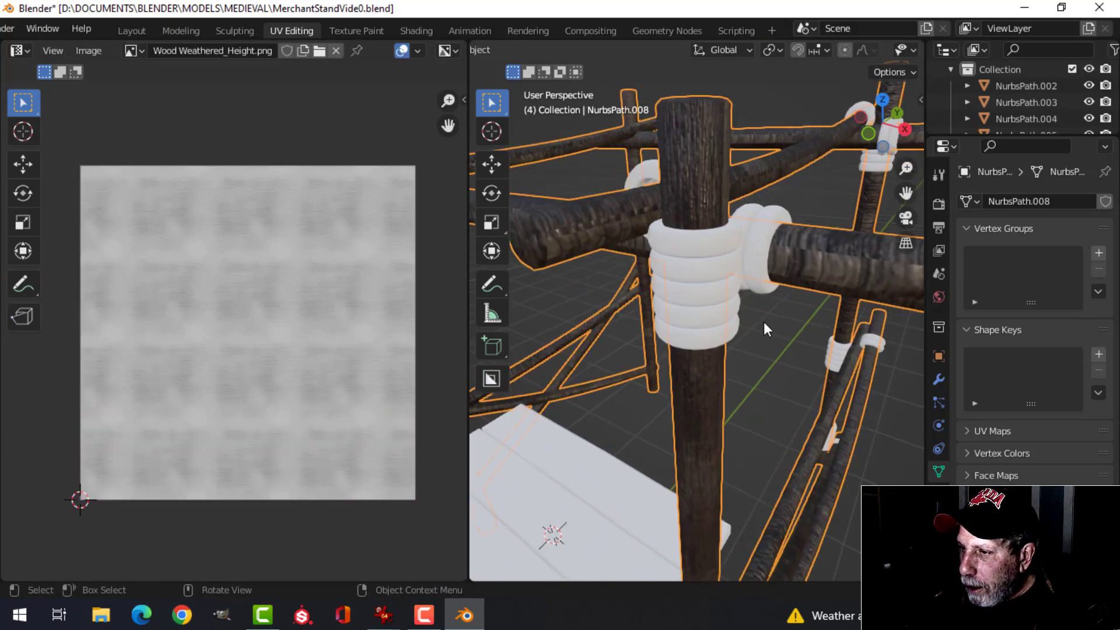
Examine the wood grain on the front posts and compare it with the remaining poles from several angles.
{"action": "left_click", "coordinate": [764, 321]}
{"action": "middle_click_drag", "start_coordinate": [764, 321], "coordinate": [788, 251]}
{"action": "scroll", "coordinate": [625, 339], "scroll_direction": "down", "scroll_amount": 6}
{"action": "middle_click_drag", "start_coordinate": [625, 338], "coordinate": [778, 333], "text": "shift"}
{"action": "scroll", "coordinate": [652, 335], "scroll_direction": "down", "scroll_amount": 2}
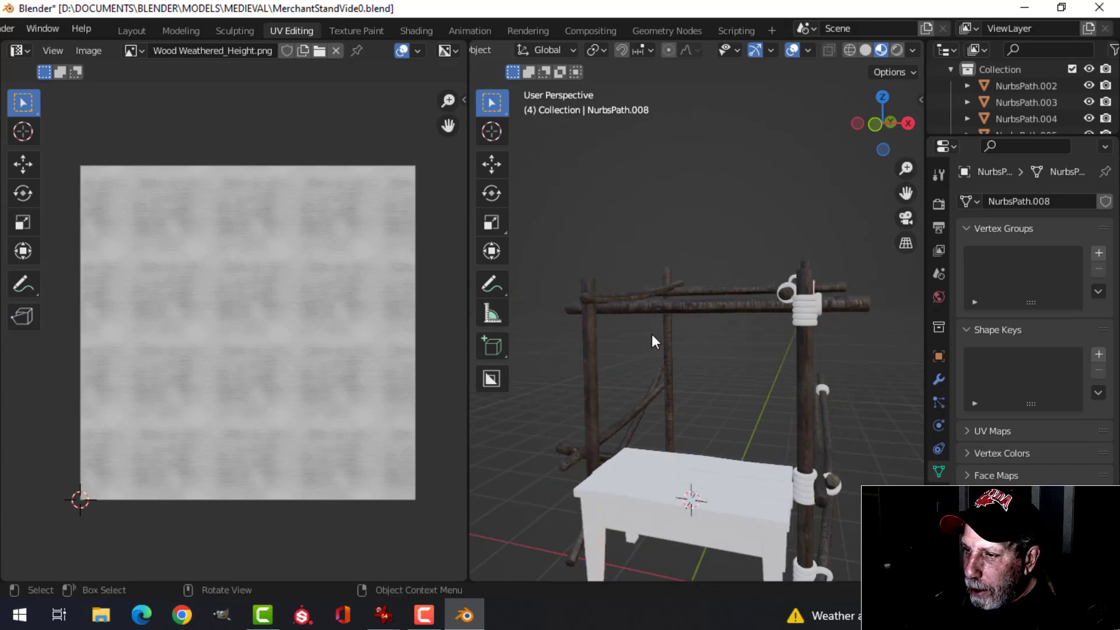
{"action": "middle_click_drag", "start_coordinate": [652, 334], "coordinate": [600, 355]}
{"action": "scroll", "coordinate": [672, 359], "scroll_direction": "up", "scroll_amount": 8}
{"action": "scroll", "coordinate": [654, 350], "scroll_direction": "down", "scroll_amount": 6}
{"action": "scroll", "coordinate": [599, 354], "scroll_direction": "up", "scroll_amount": 3}
{"action": "middle_click_drag", "start_coordinate": [819, 326], "coordinate": [773, 316], "text": "shift"}
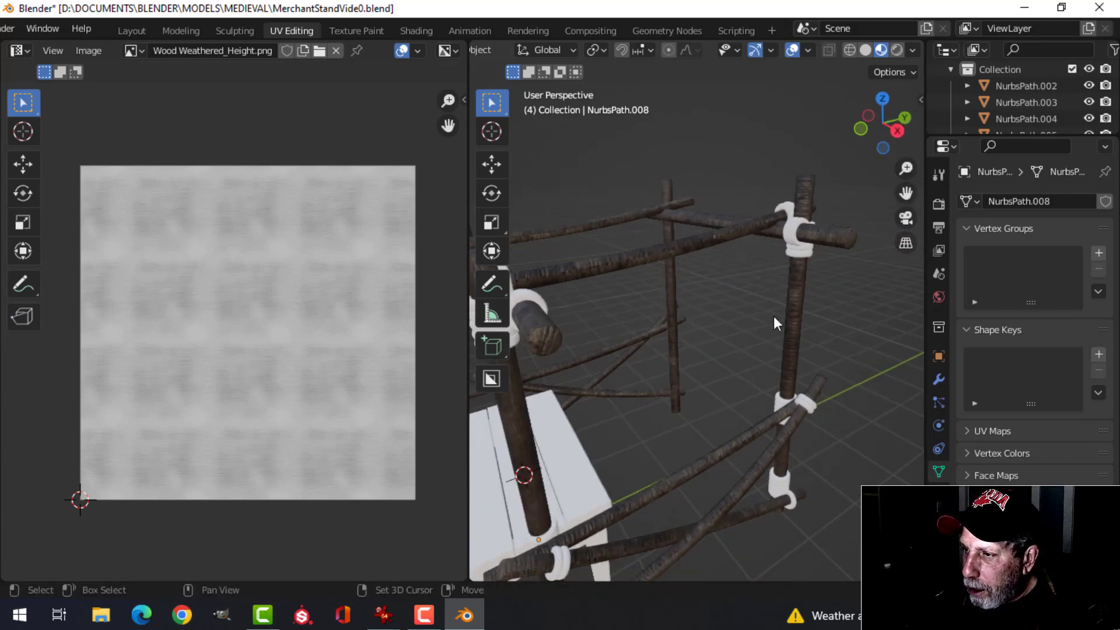
Select the two complete rear posts in Edit Mode and unwrap them with Smart UV Project at a 66° angle limit.
{"action": "left_click", "coordinate": [780, 315]}
{"action": "key", "text": "Tab"}
{"action": "key", "text": "alt+a"}
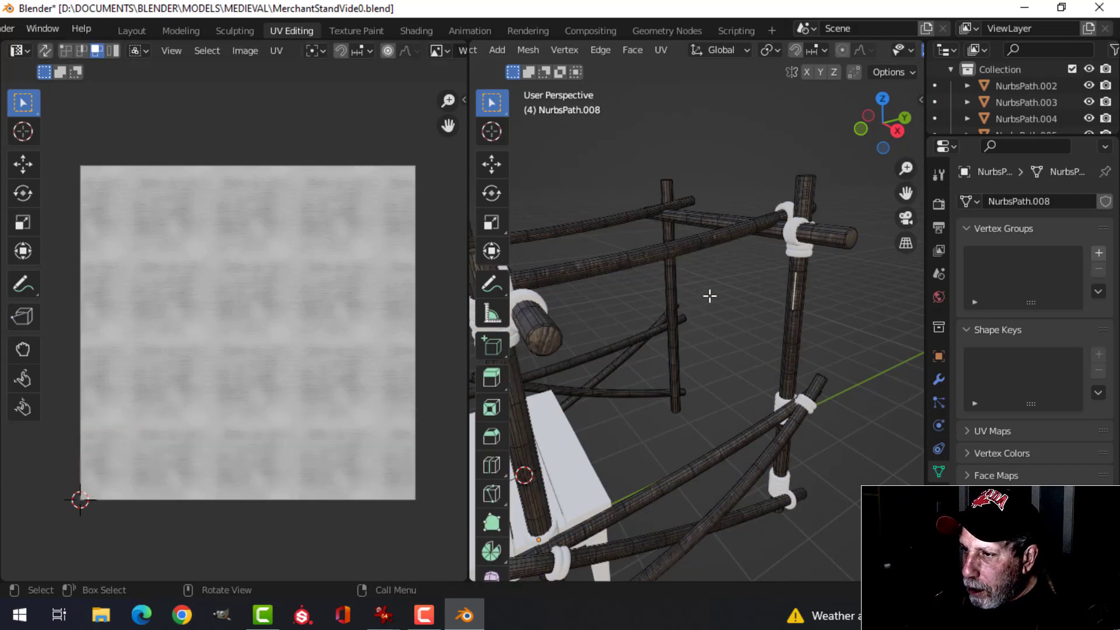
{"action": "left_click", "coordinate": [793, 281]}
{"action": "key", "text": "ctrl+l"}
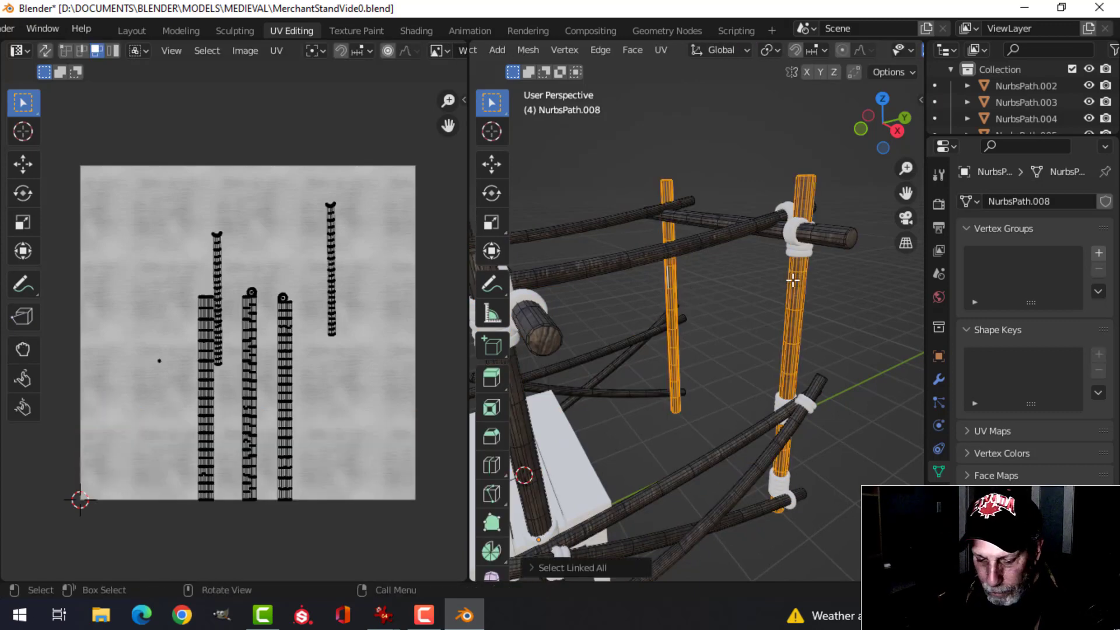
{"action": "key", "text": "u"}
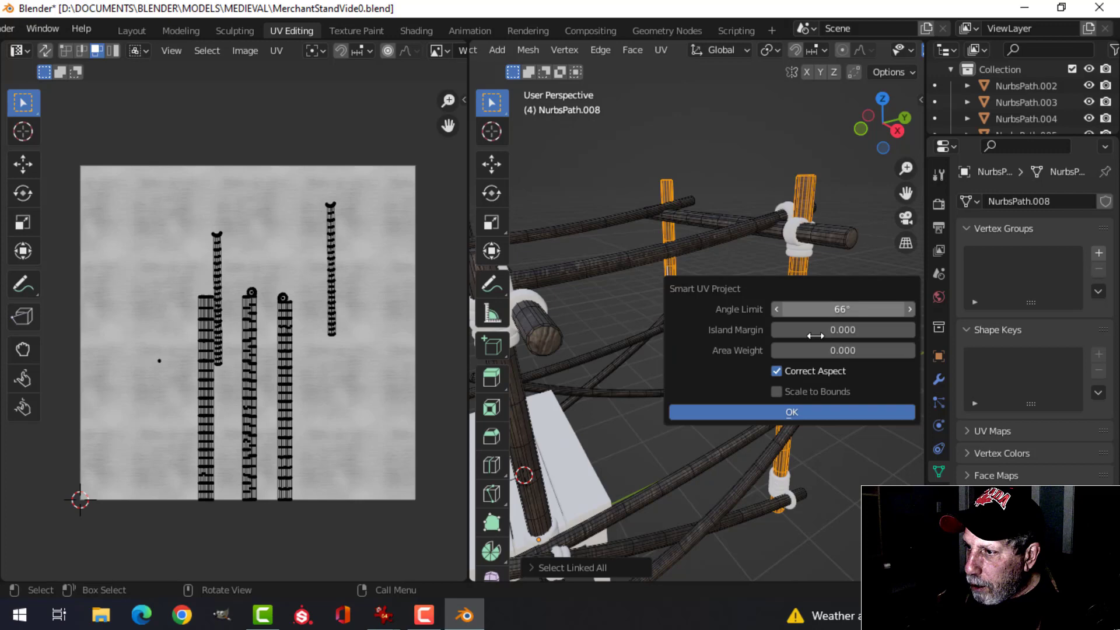
{"action": "left_click", "coordinate": [792, 411]}
Rotate the rear posts' UV islands by 90°, pack them, and return to Object Mode.
{"action": "type", "text": "ar90"}
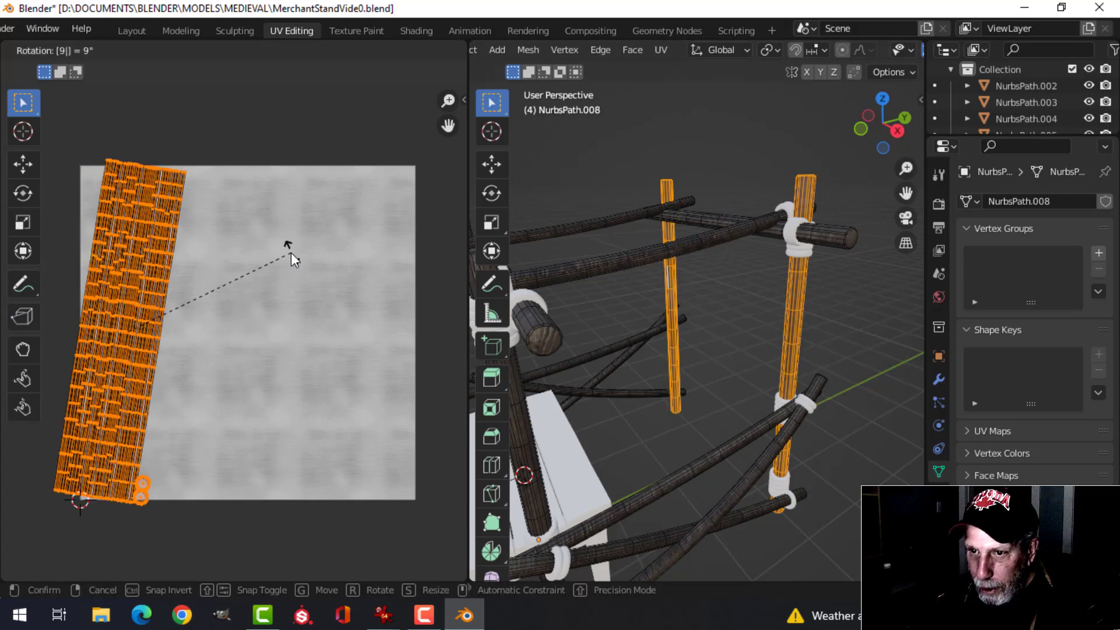
{"action": "key", "text": "Return"}
{"action": "left_click", "coordinate": [279, 51]}
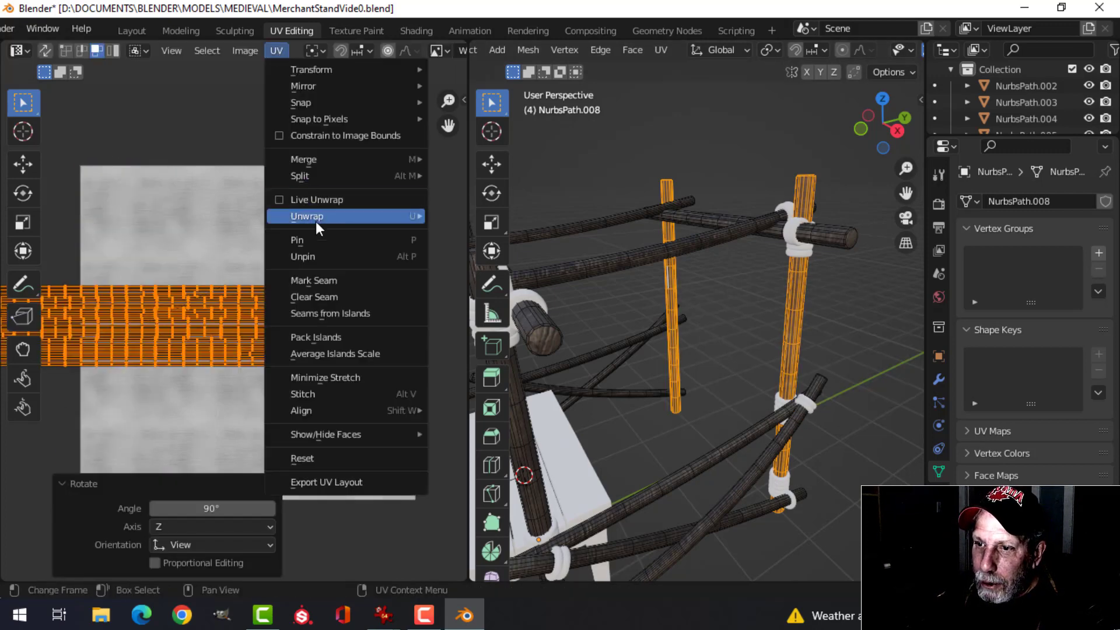
{"action": "left_click", "coordinate": [330, 337]}
{"action": "key", "text": "Tab"}
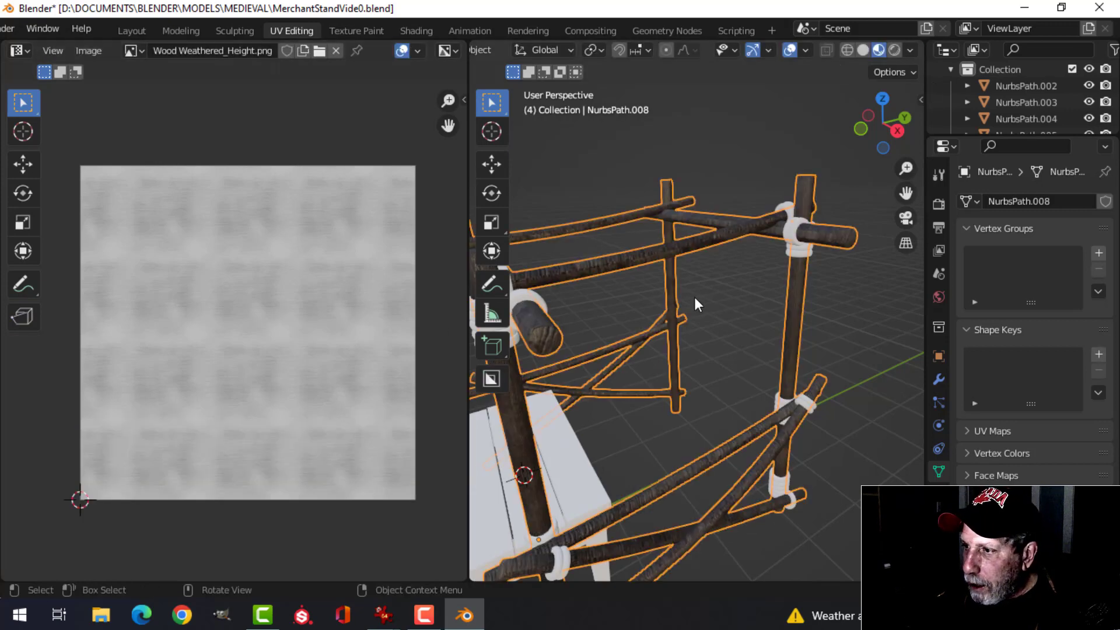
Select the two complete curved upper rails in Edit Mode and unwrap them with Smart UV Project at a 66° angle limit.
{"action": "middle_click_drag", "start_coordinate": [694, 296], "coordinate": [796, 327]}
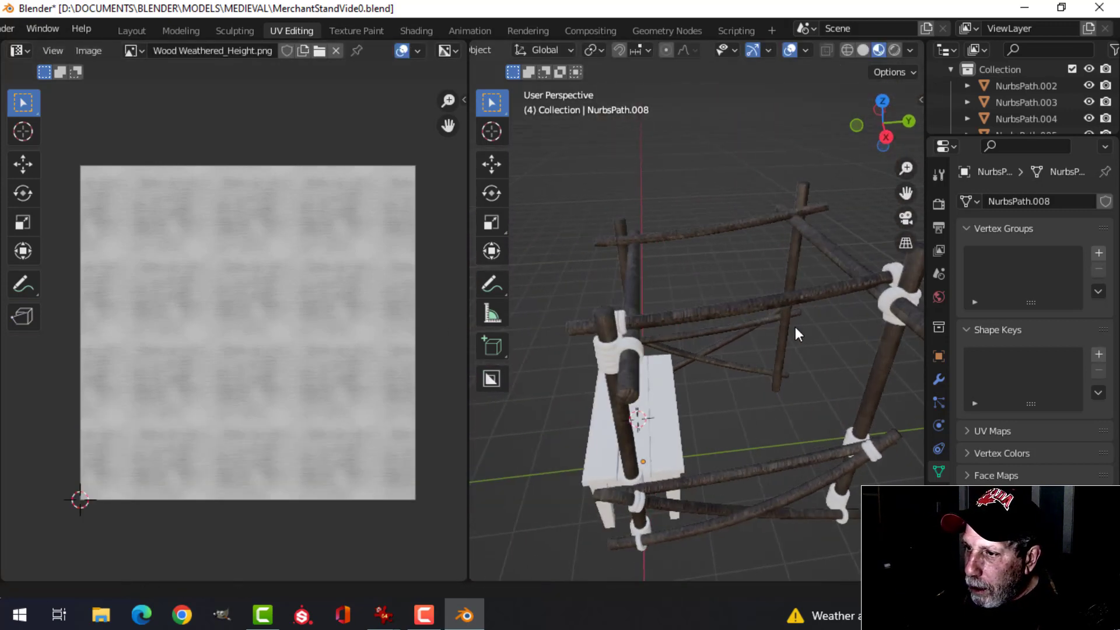
{"action": "left_click", "coordinate": [721, 315]}
{"action": "key", "text": "Tab"}
{"action": "left_click", "coordinate": [725, 305]}
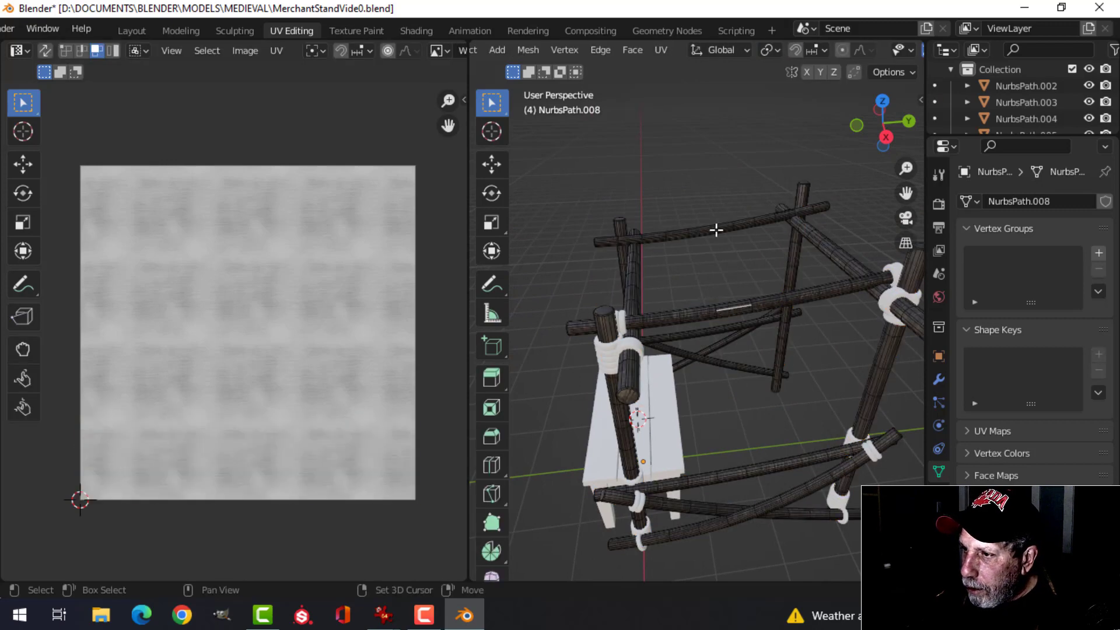
{"action": "key", "text": "ctrl+l"}
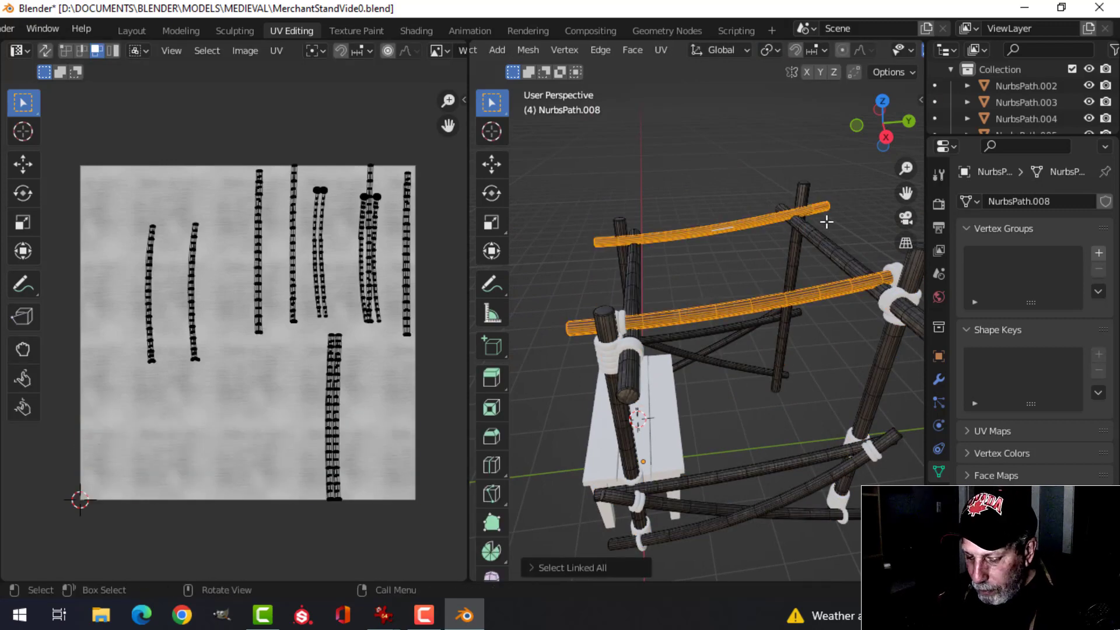
{"action": "key", "text": "u"}
{"action": "left_click", "coordinate": [825, 220]}
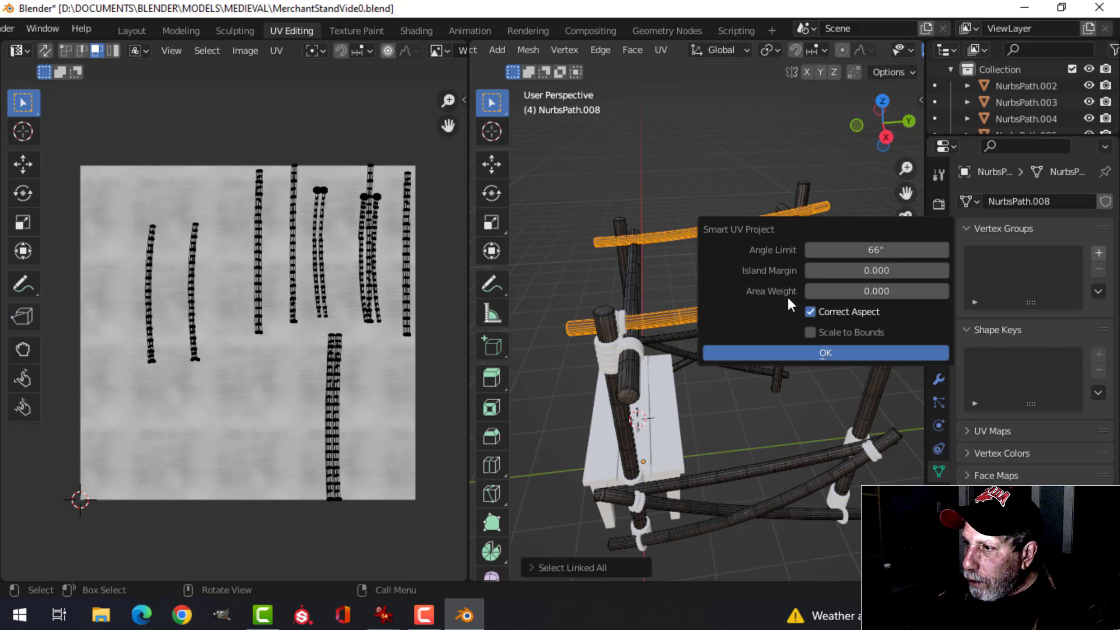
{"action": "left_click", "coordinate": [817, 346]}
Rotate the curved upper rails' UV islands by 90°, pack them, and return to Object Mode to check the grain.
{"action": "type", "text": "r"}
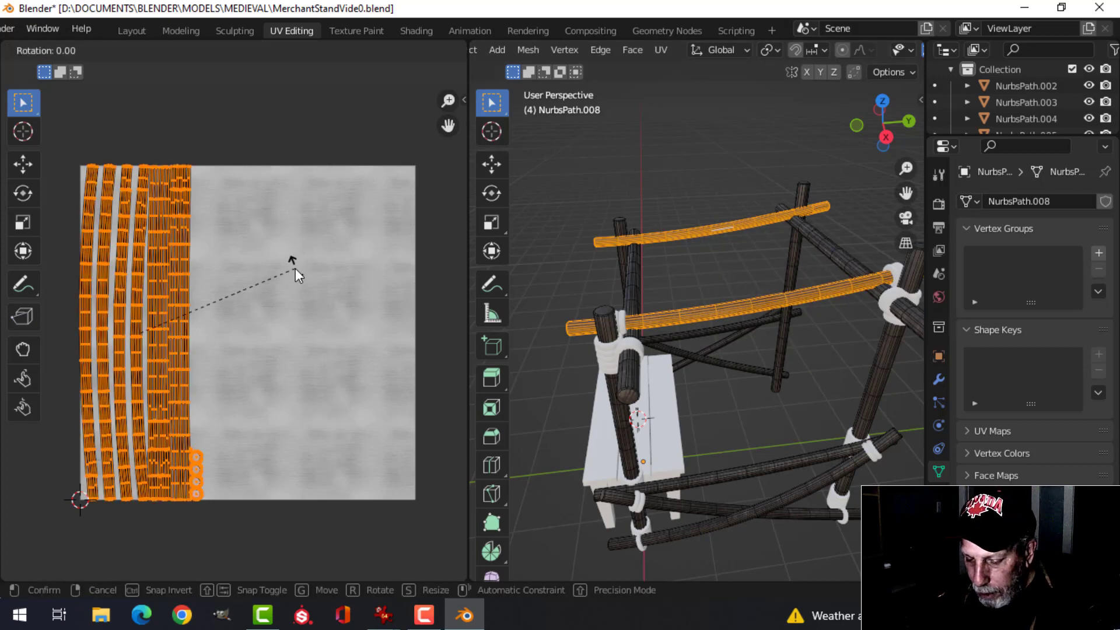
{"action": "type", "text": "90"}
{"action": "key", "text": "Return"}
{"action": "left_click", "coordinate": [276, 51]}
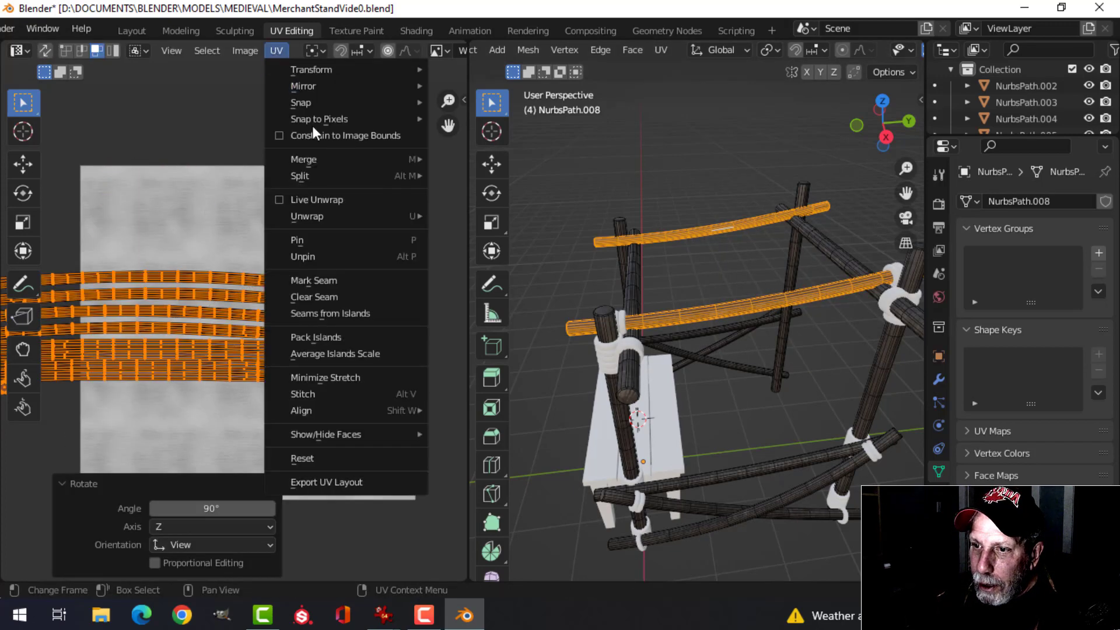
{"action": "left_click", "coordinate": [320, 337]}
{"action": "key", "text": "Tab"}
{"action": "scroll", "coordinate": [755, 312], "scroll_direction": "up", "scroll_amount": 8}
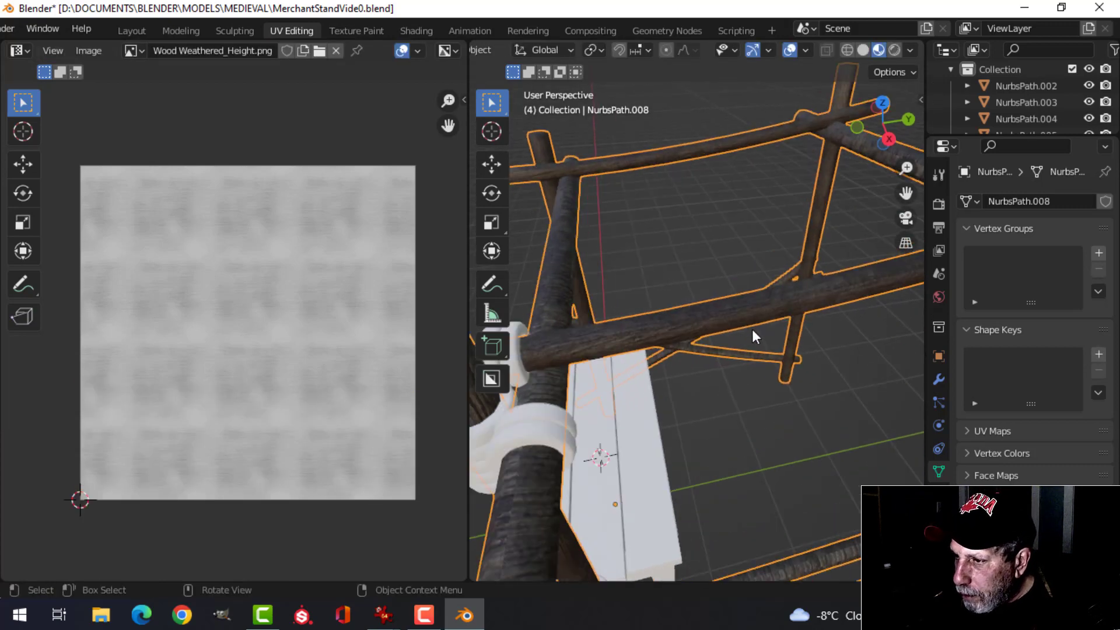
{"action": "scroll", "coordinate": [705, 327], "scroll_direction": "down", "scroll_amount": 8}
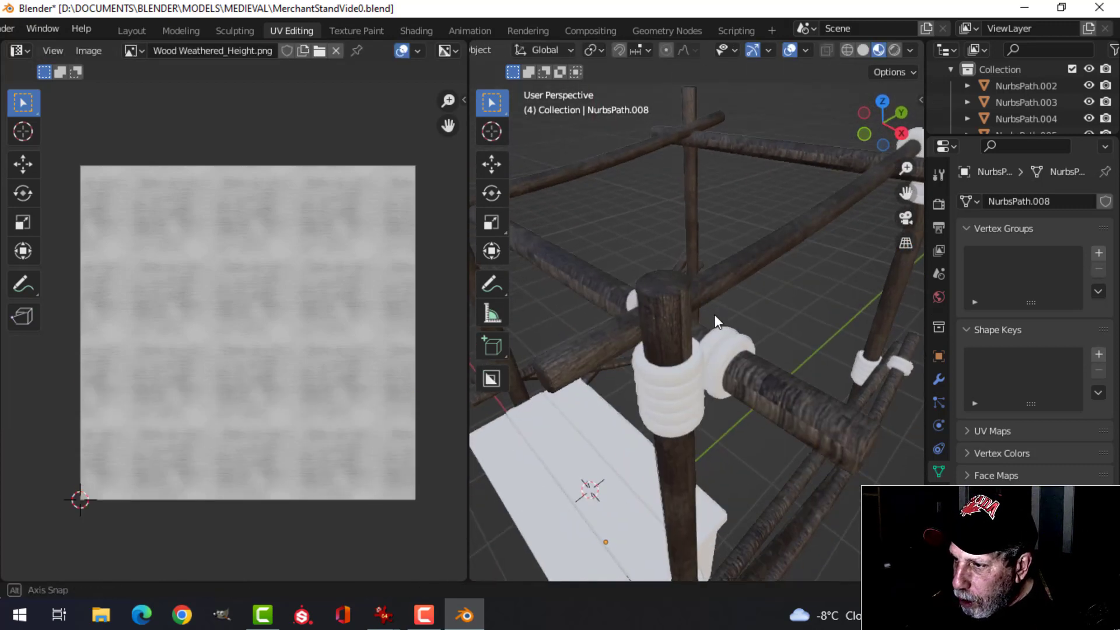
Select the two complete straight upper crossbeams in Edit Mode and unwrap them with Smart UV Project at a 66° angle limit.
{"action": "middle_click_drag", "start_coordinate": [722, 310], "coordinate": [659, 285]}
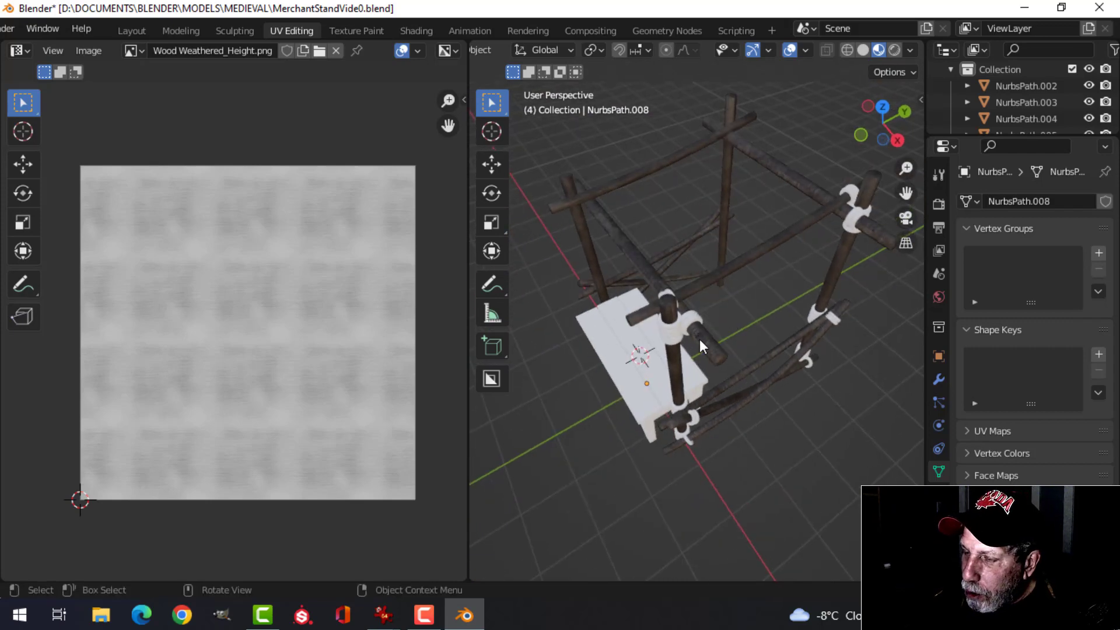
{"action": "scroll", "coordinate": [730, 290], "scroll_direction": "up", "scroll_amount": 5}
{"action": "middle_click_drag", "start_coordinate": [740, 282], "coordinate": [757, 303]}
{"action": "key", "text": "a"}
{"action": "key", "text": "Tab"}
{"action": "key", "text": "alt+a"}
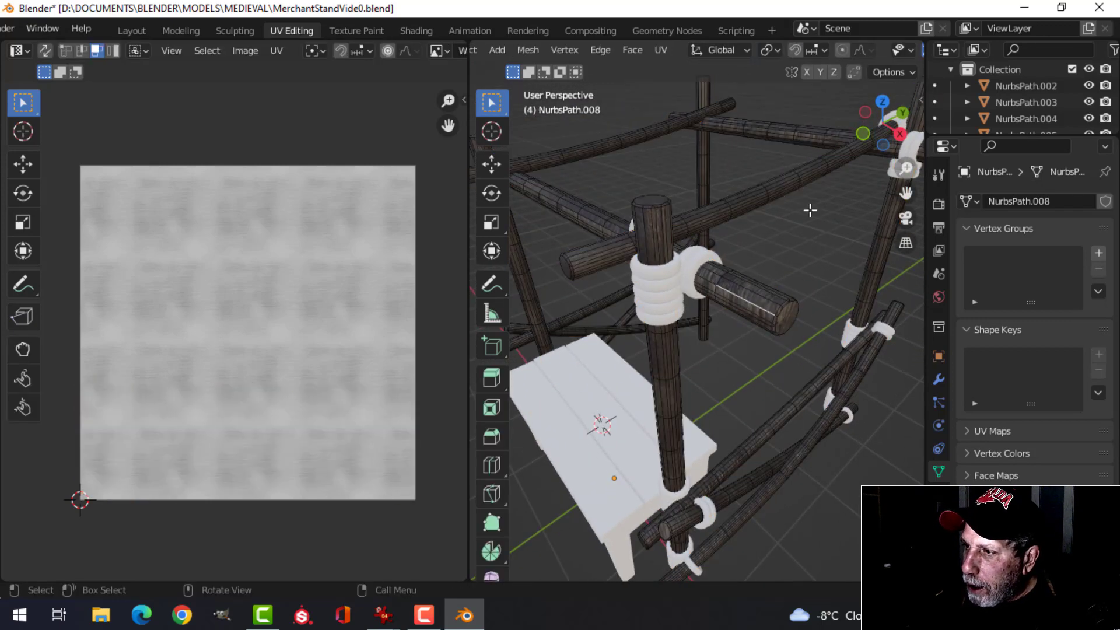
{"action": "key", "text": "ctrl+l"}
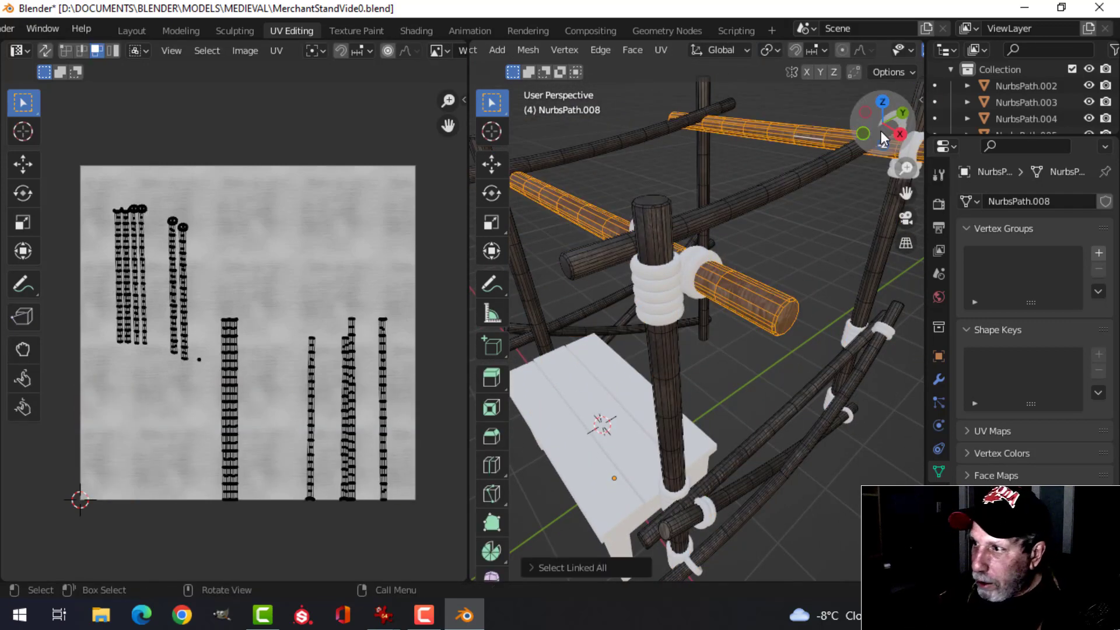
{"action": "key", "text": "u"}
{"action": "left_click", "coordinate": [845, 198]}
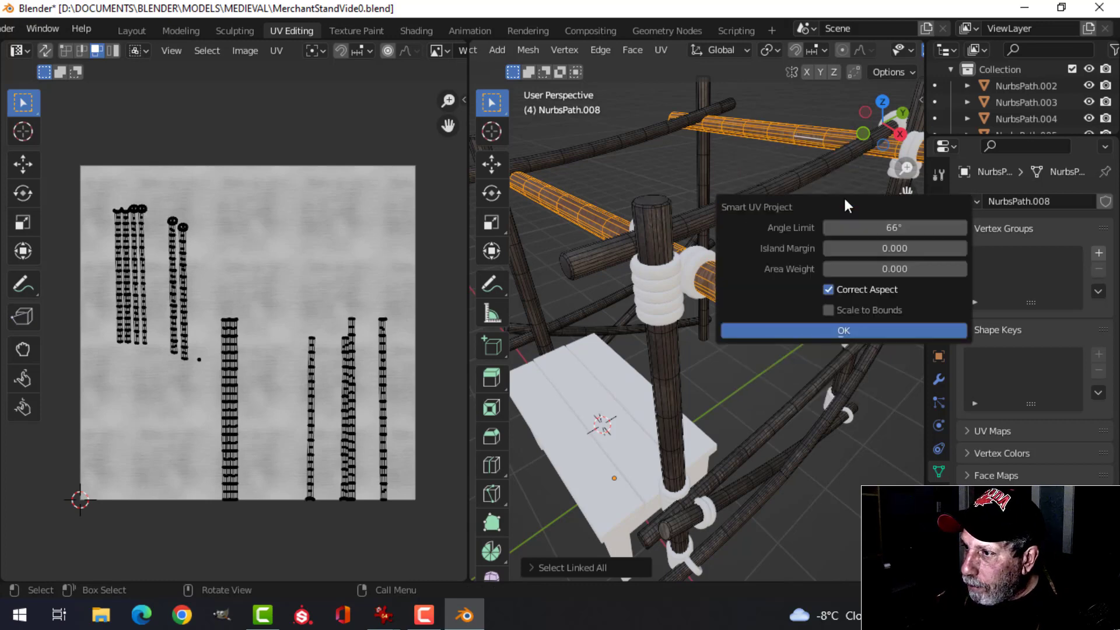
{"action": "left_click", "coordinate": [797, 332]}
Rotate the upper crossbeams' UV islands by 90°, pack them, and return to Object Mode.
{"action": "type", "text": "ar"}
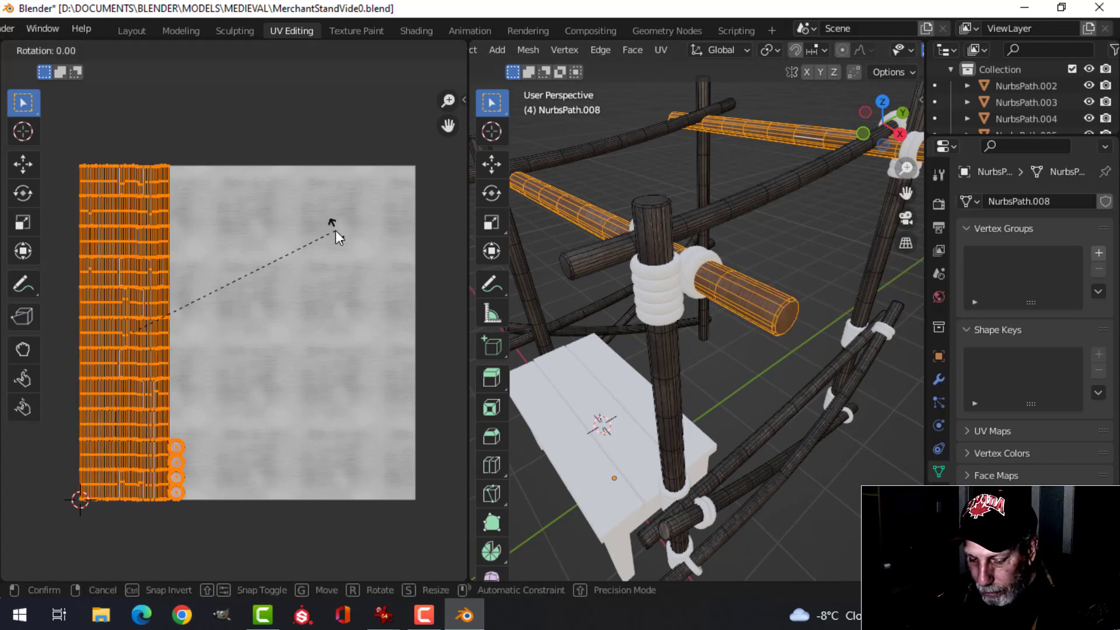
{"action": "type", "text": "90"}
{"action": "key", "text": "Return"}
{"action": "left_click", "coordinate": [277, 50]}
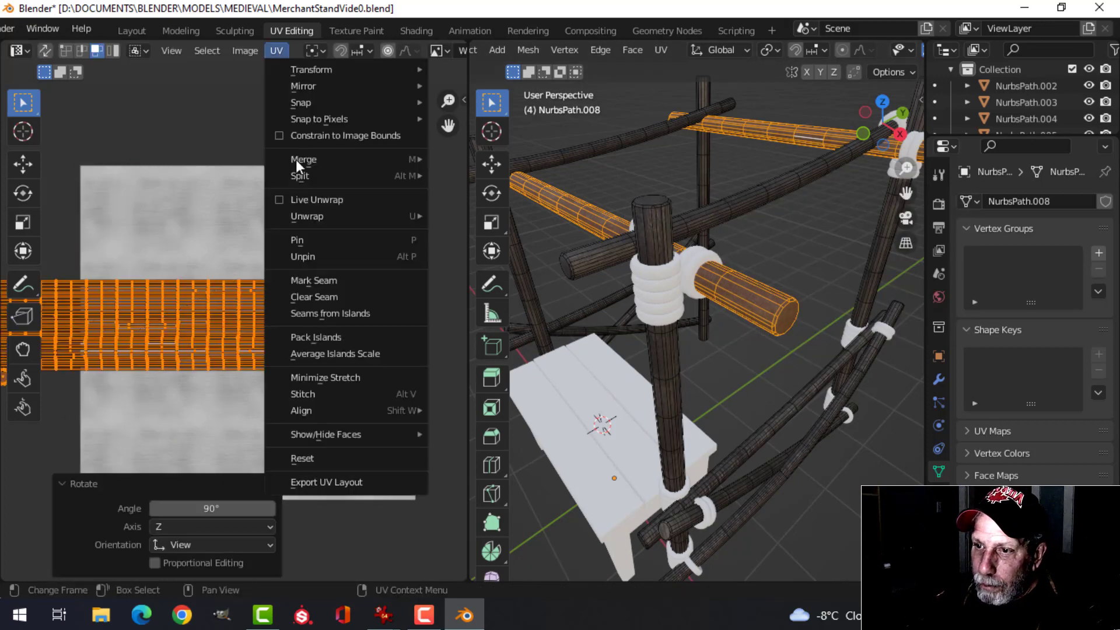
{"action": "left_click", "coordinate": [327, 335]}
{"action": "key", "text": "Tab"}
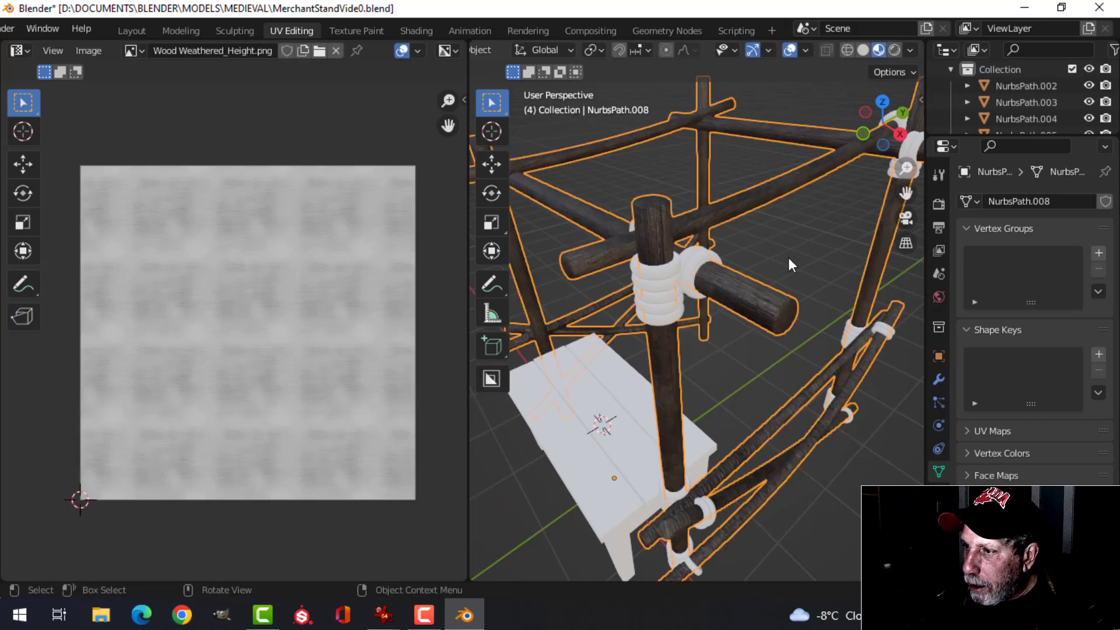
{"action": "left_click", "coordinate": [775, 272]}
Select the two complete curved mid-height rails above the bottom rails and unwrap them with Smart UV Project at a 66° angle limit.
{"action": "middle_click_drag", "start_coordinate": [775, 272], "coordinate": [734, 250]}
{"action": "left_click", "coordinate": [722, 251]}
{"action": "key", "text": "Tab"}
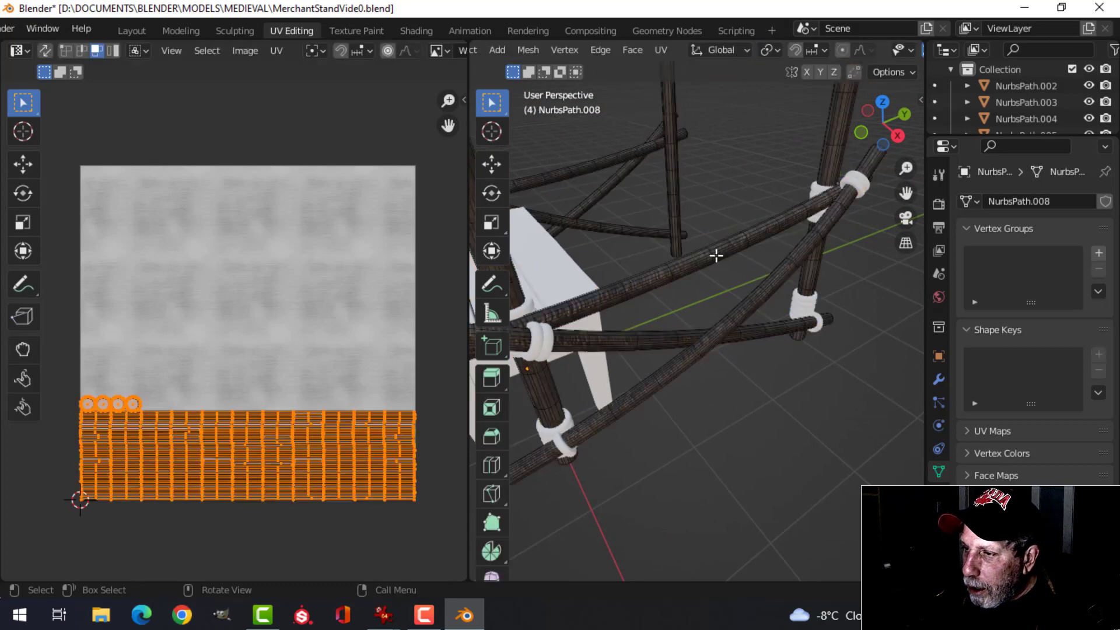
{"action": "left_click", "coordinate": [693, 265]}
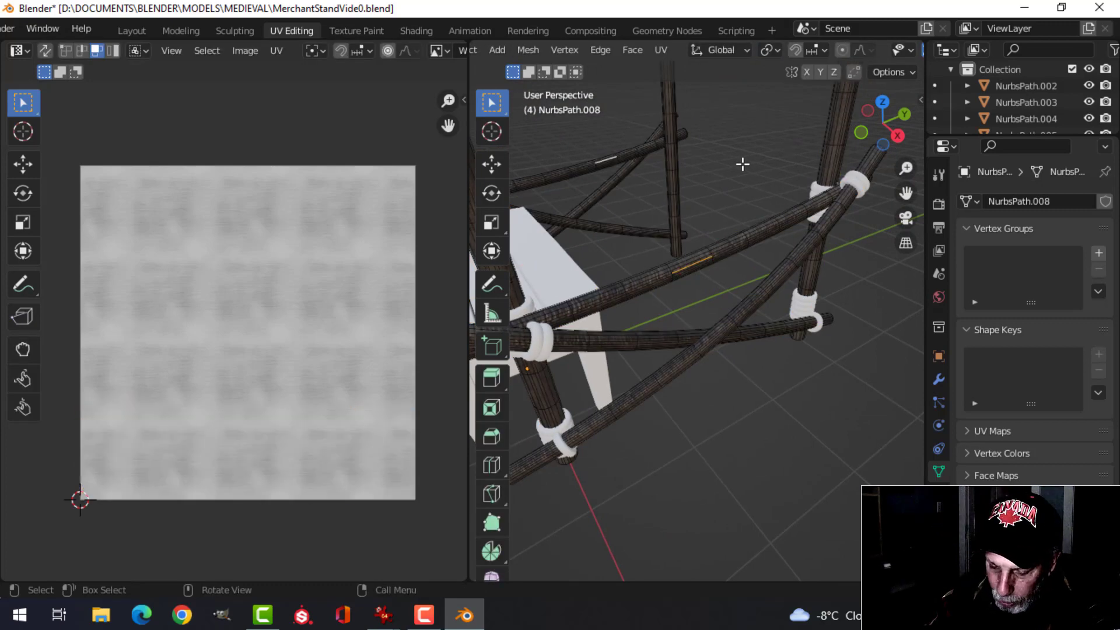
{"action": "key", "text": "ctrl+l"}
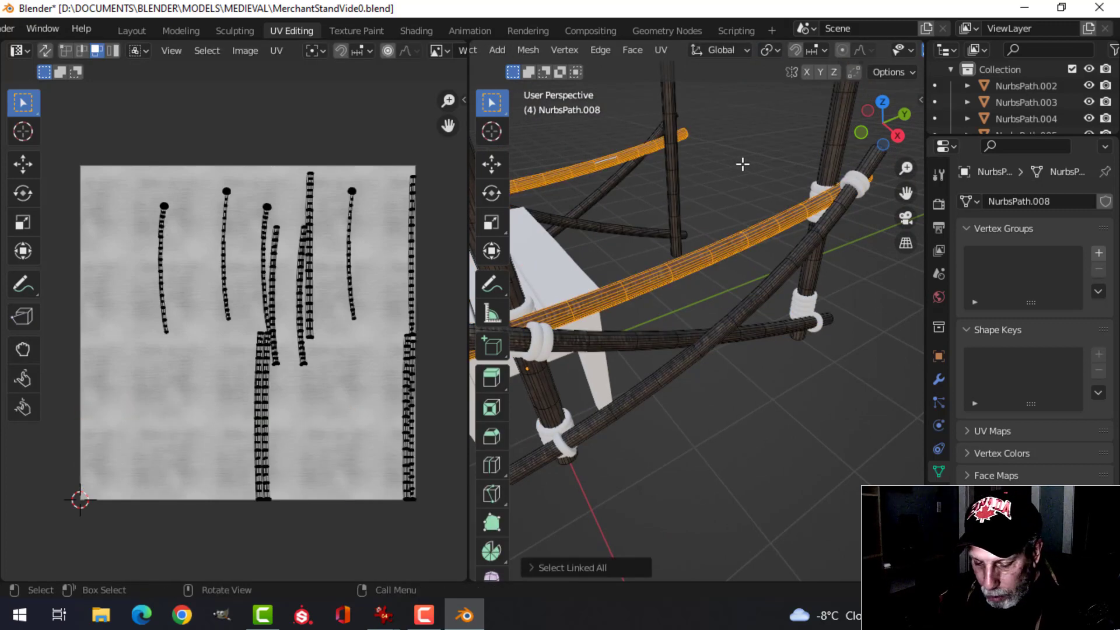
{"action": "key", "text": "u"}
{"action": "left_click", "coordinate": [741, 164]}
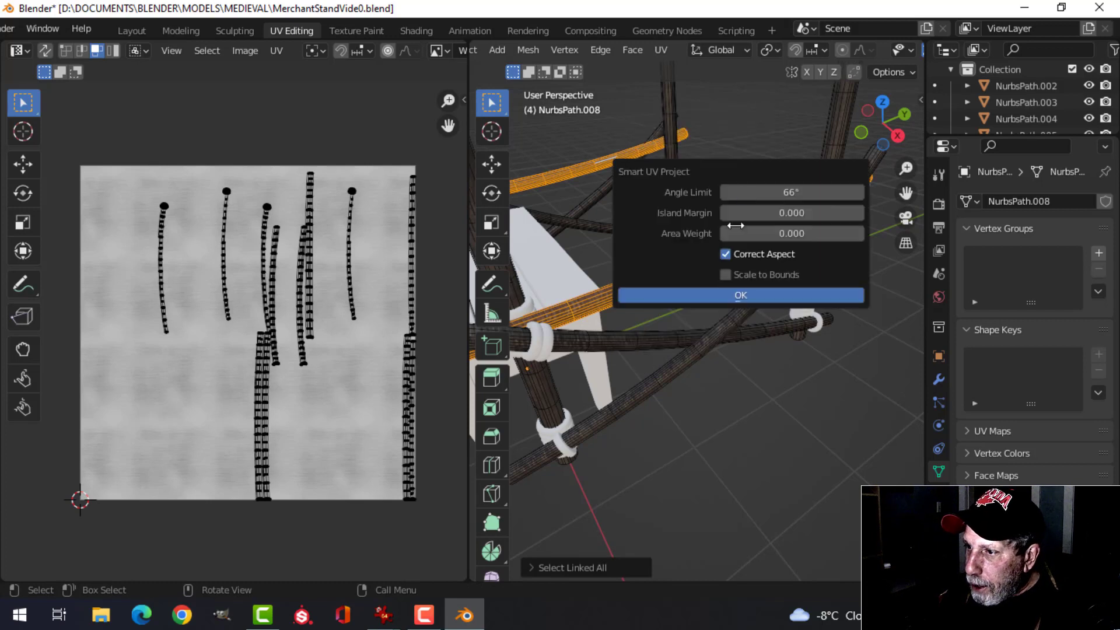
{"action": "left_click", "coordinate": [733, 298]}
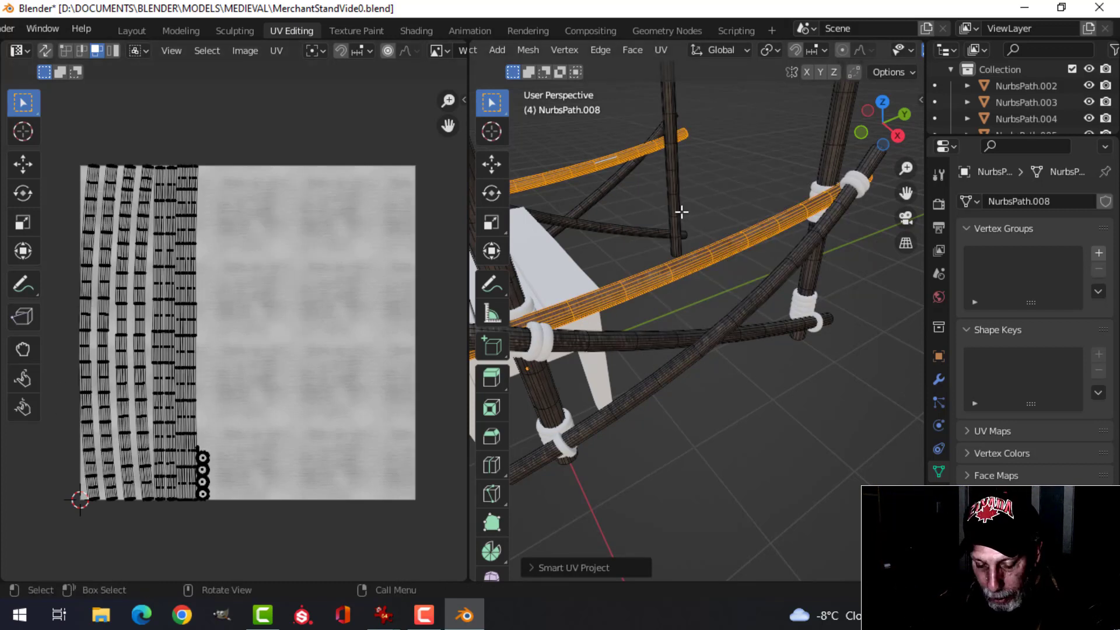
Rotate the mid-height rails' UV islands by 90°, pack them without rotation, and return to Object Mode.
{"action": "type", "text": "a"}
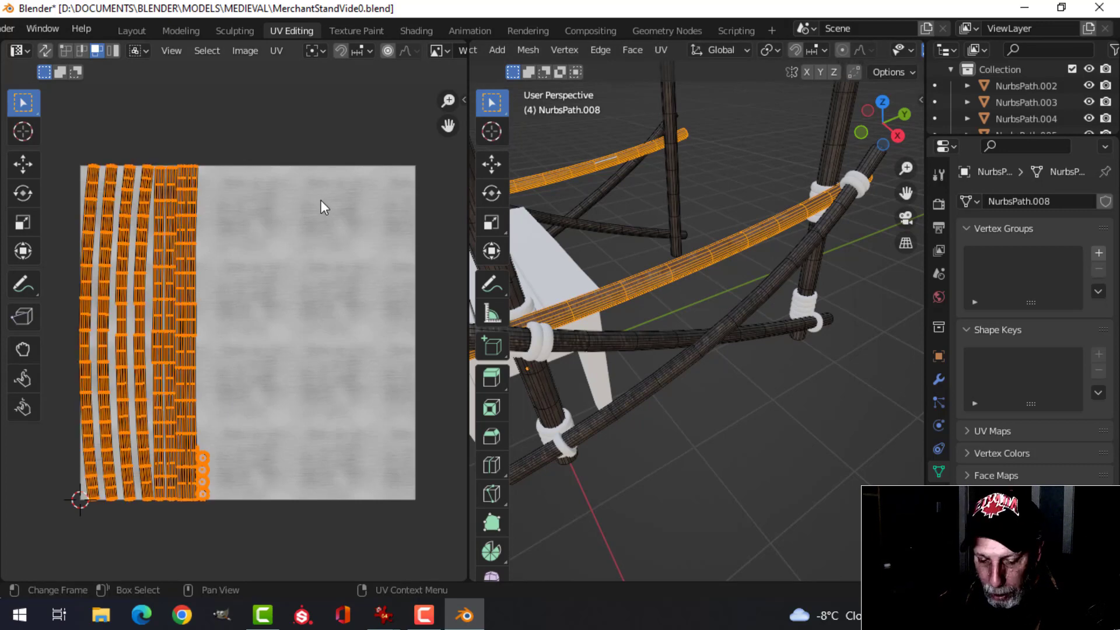
{"action": "type", "text": "r90"}
{"action": "key", "text": "Return"}
{"action": "left_click", "coordinate": [275, 50]}
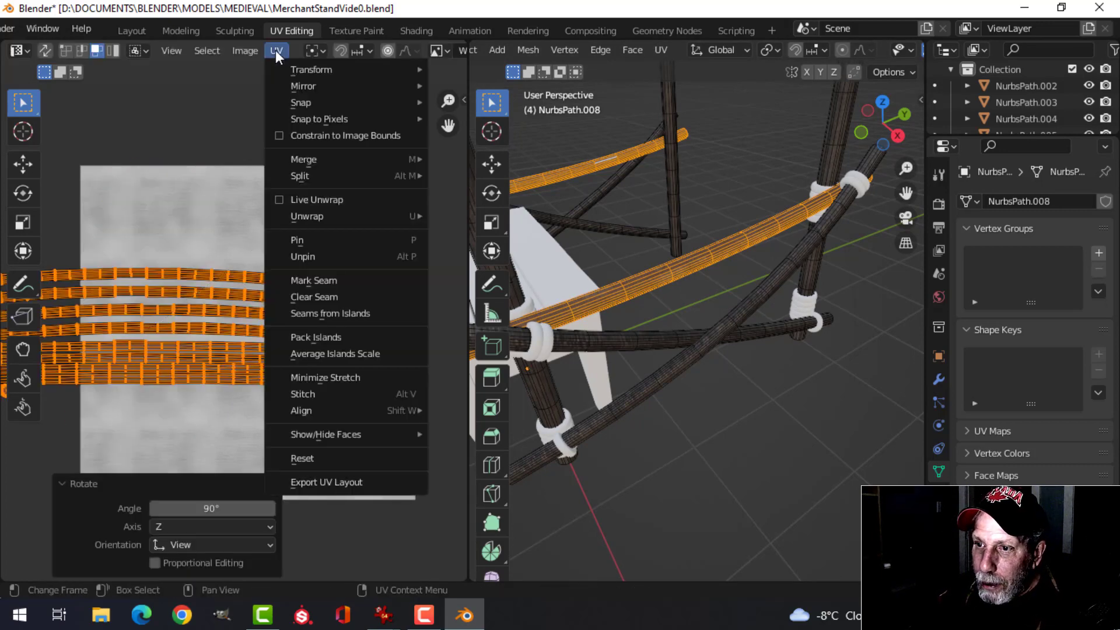
{"action": "left_click", "coordinate": [324, 337]}
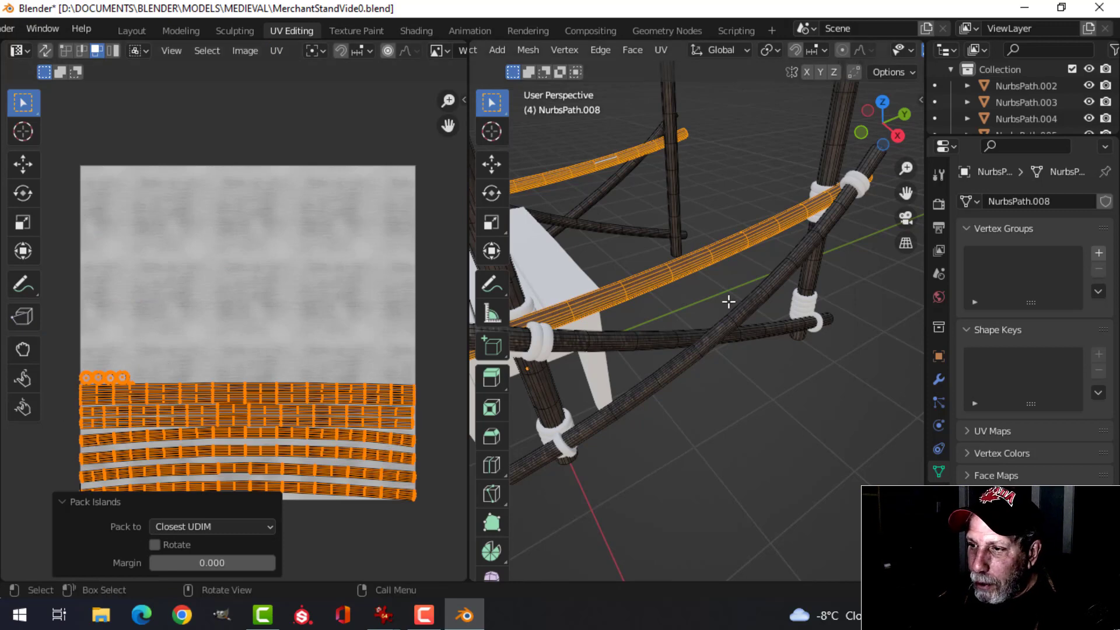
{"action": "key", "text": "Tab"}
Select the two complete diagonal braces in Edit Mode and unwrap them with Smart UV Project.
{"action": "middle_click_drag", "start_coordinate": [716, 280], "coordinate": [692, 260]}
{"action": "key", "text": "a"}
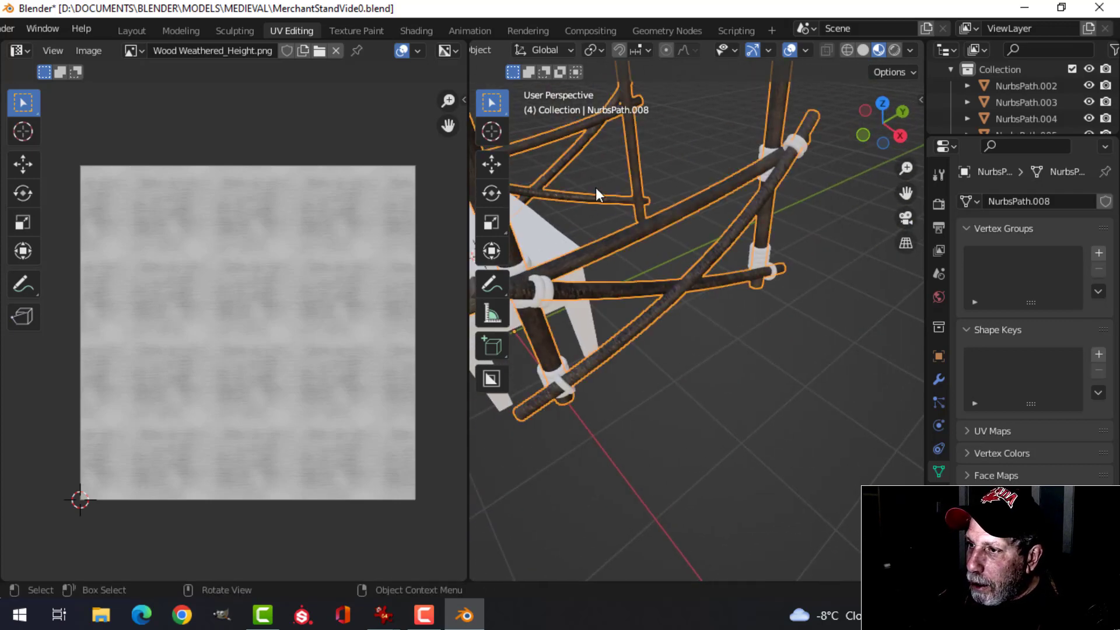
{"action": "key", "text": "Tab"}
{"action": "key", "text": "alt+a"}
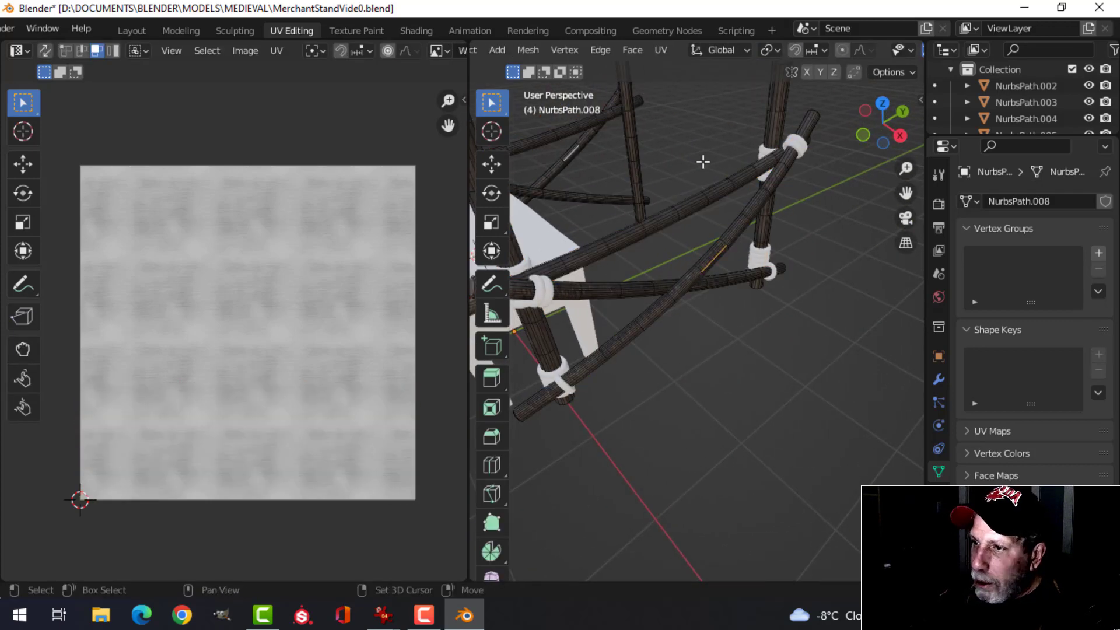
{"action": "key", "text": "ctrl+l"}
{"action": "key", "text": "u"}
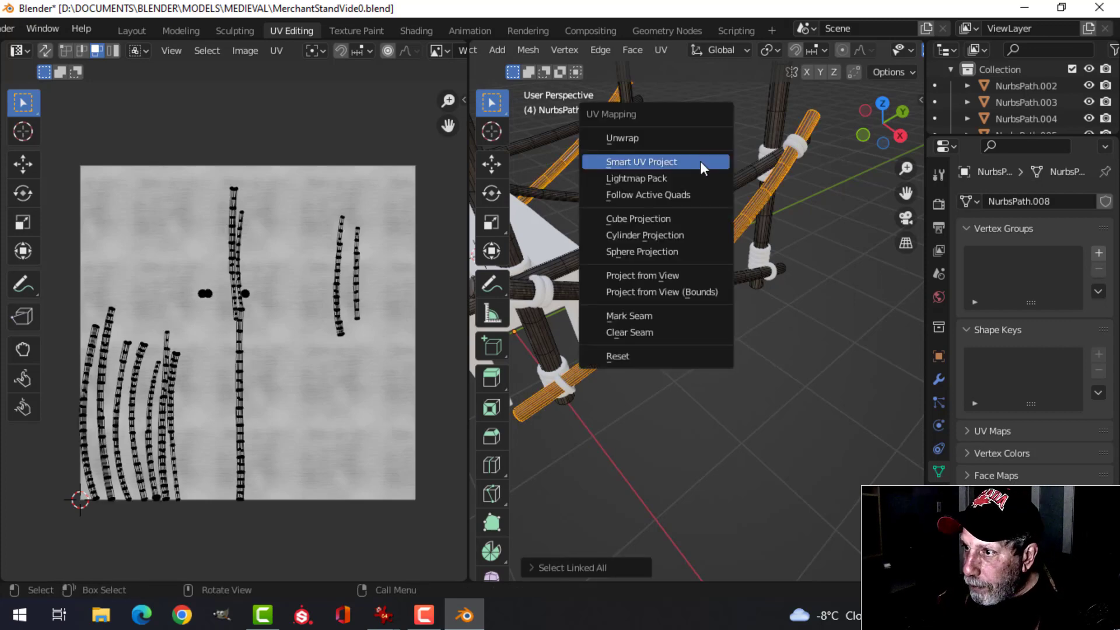
{"action": "left_click", "coordinate": [701, 164]}
{"action": "left_click", "coordinate": [699, 294]}
Rotate the diagonal braces' UV islands by 90°, pack them, and return to Object Mode.
{"action": "type", "text": "a"}
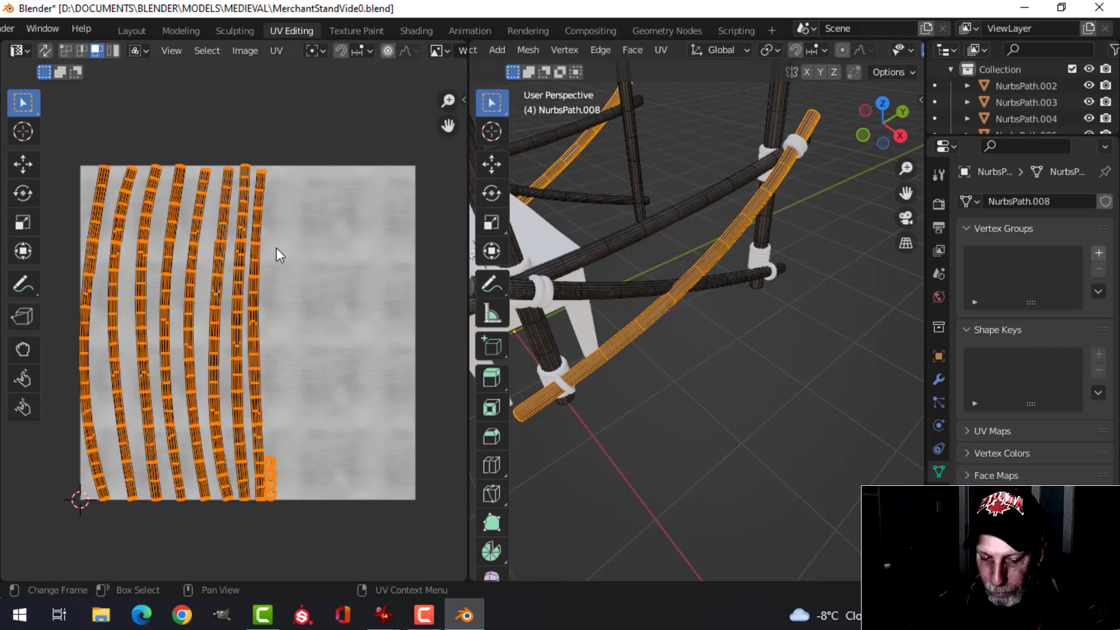
{"action": "type", "text": "r90"}
{"action": "key", "text": "Return"}
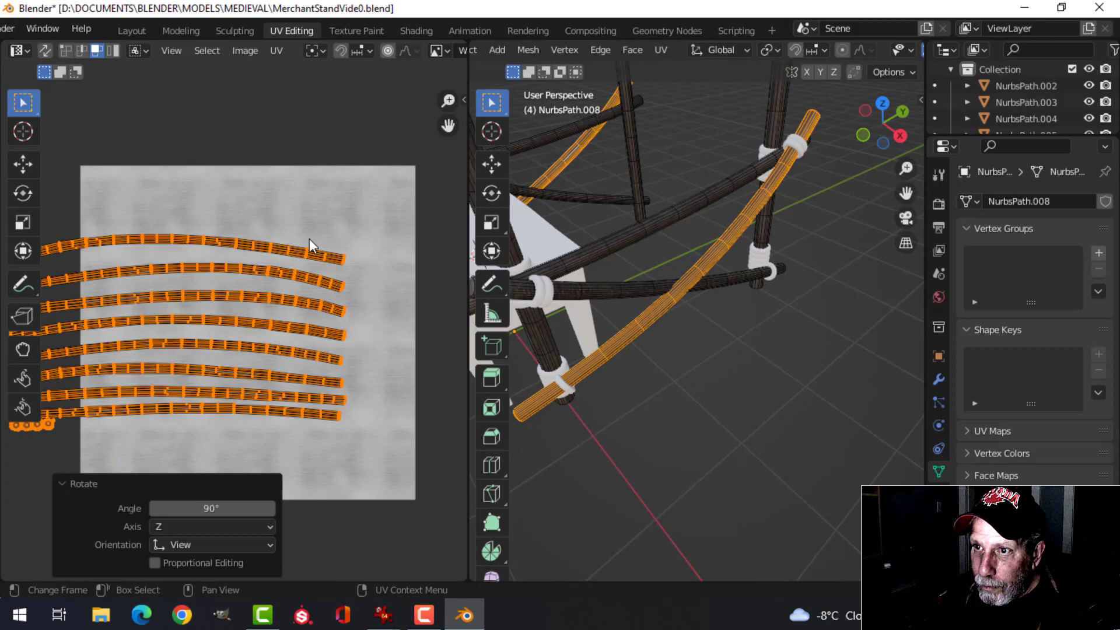
{"action": "left_click", "coordinate": [278, 51]}
{"action": "left_click", "coordinate": [338, 337]}
{"action": "key", "text": "Tab"}
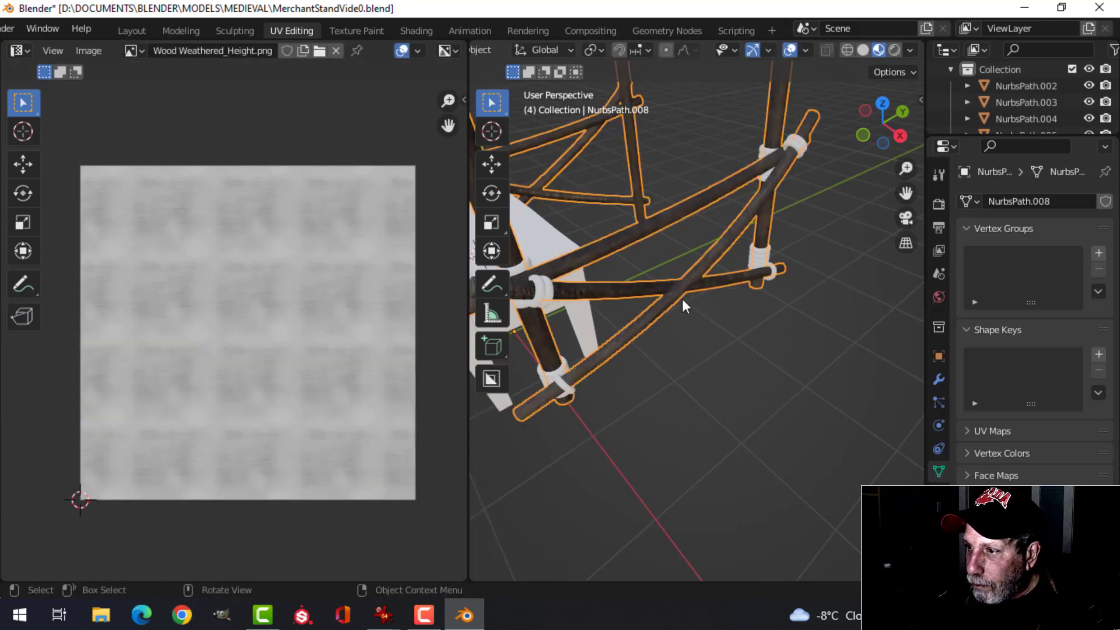
Select the two complete bottom rails in Edit Mode and unwrap them with Smart UV Project at a 66° angle limit.
{"action": "key", "text": "Tab"}
{"action": "key", "text": "alt+a"}
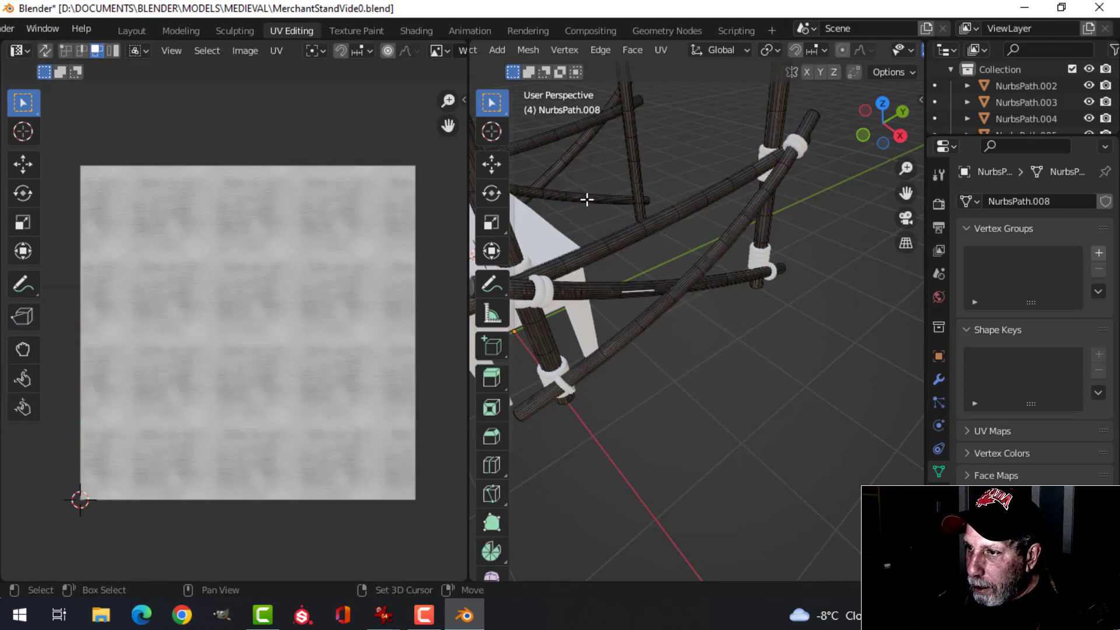
{"action": "middle_click_drag", "start_coordinate": [587, 200], "coordinate": [654, 237]}
{"action": "left_click", "coordinate": [655, 239]}
{"action": "key", "text": "ctrl+l"}
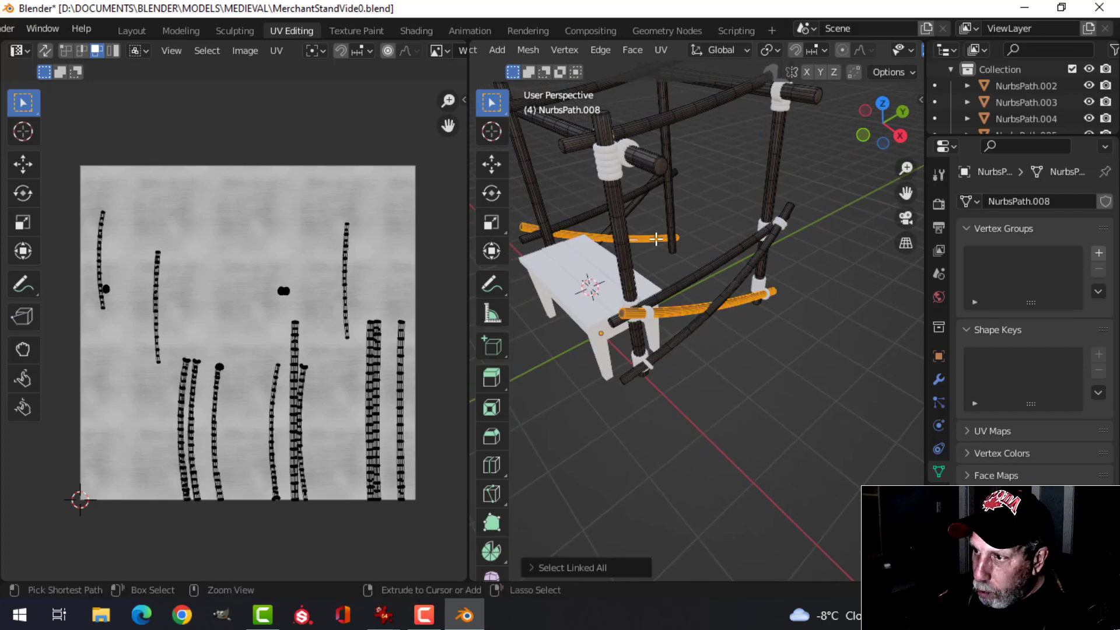
{"action": "key", "text": "u"}
{"action": "left_click", "coordinate": [652, 240]}
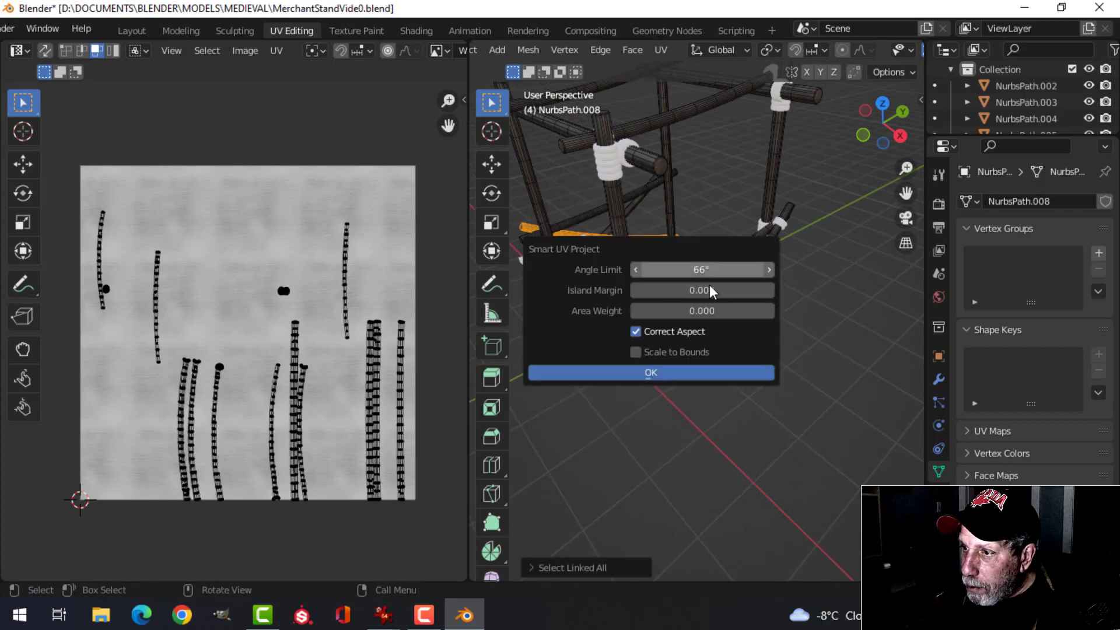
{"action": "left_click", "coordinate": [708, 373]}
Rotate the bottom rails' UV islands by 90°, pack them, and return to Object Mode to check the grain.
{"action": "type", "text": "a"}
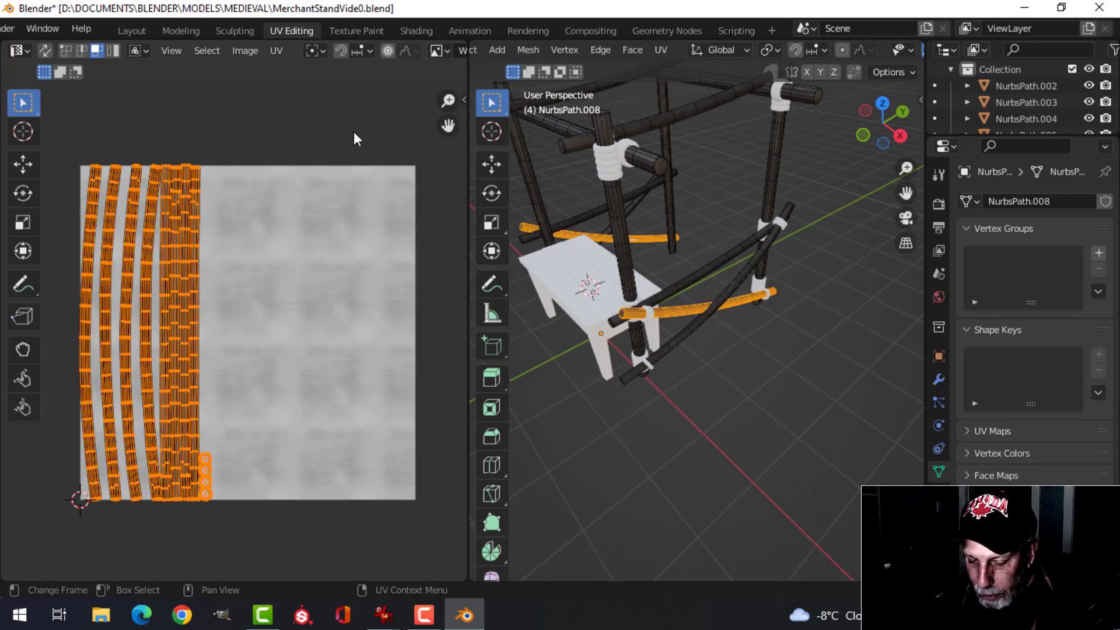
{"action": "type", "text": "r90"}
{"action": "key", "text": "Return"}
{"action": "left_click", "coordinate": [277, 51]}
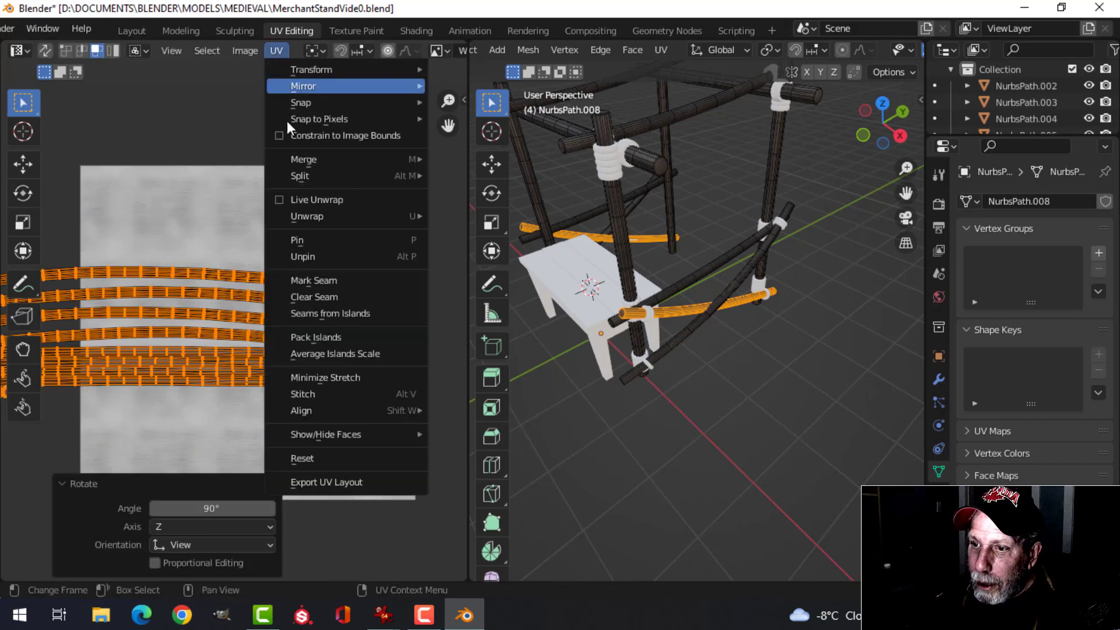
{"action": "left_click", "coordinate": [332, 333]}
{"action": "key", "text": "Tab"}
{"action": "scroll", "coordinate": [746, 273], "scroll_direction": "up", "scroll_amount": 3}
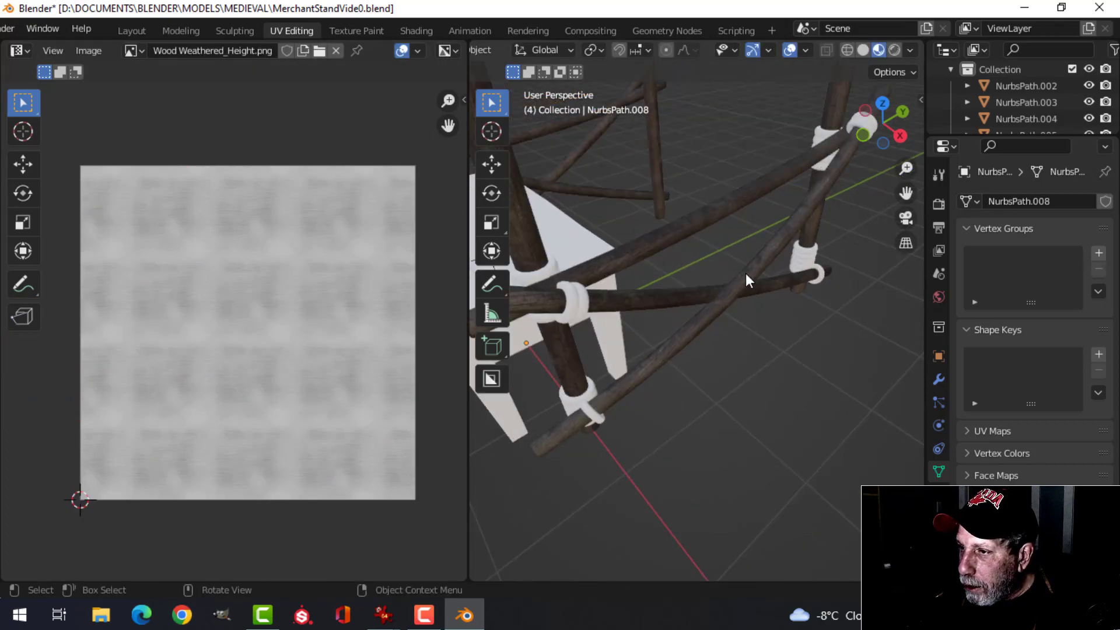
Show the stand in Material Preview in the Layout workspace and choose a different HDRI for the viewport lighting.
{"action": "left_click", "coordinate": [129, 30]}
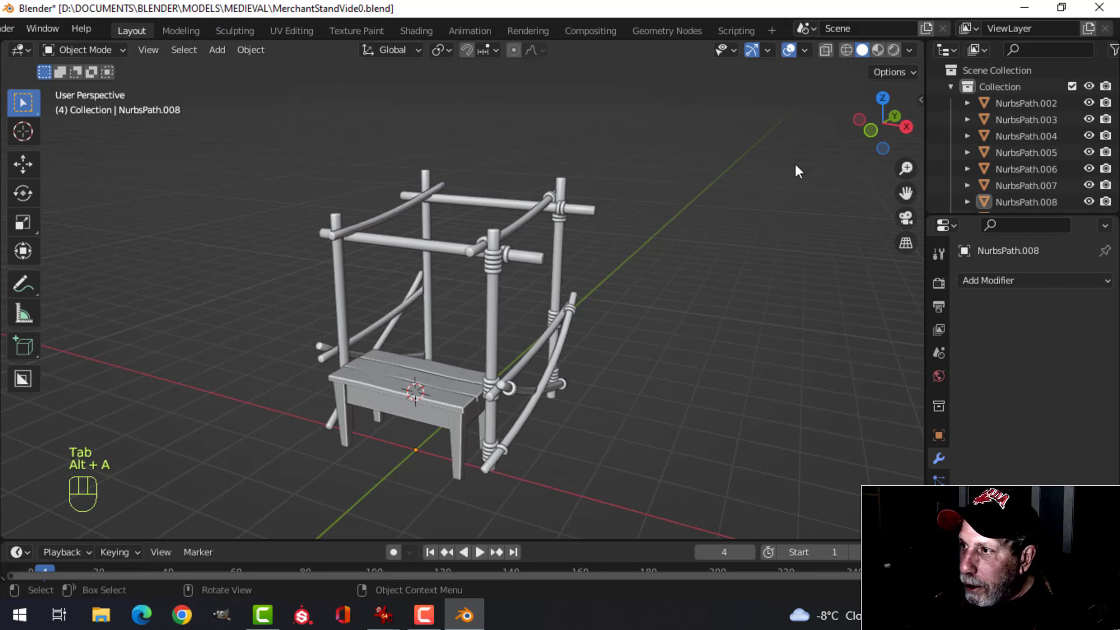
{"action": "left_click", "coordinate": [877, 49]}
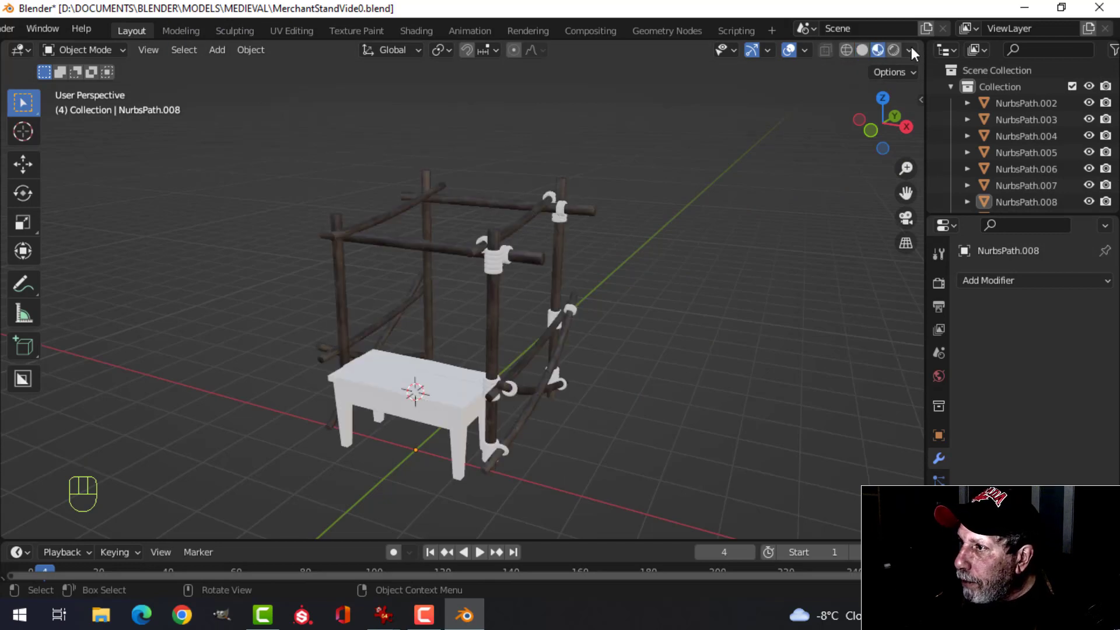
{"action": "left_click", "coordinate": [909, 50]}
{"action": "left_click", "coordinate": [898, 181]}
{"action": "left_click", "coordinate": [623, 248]}
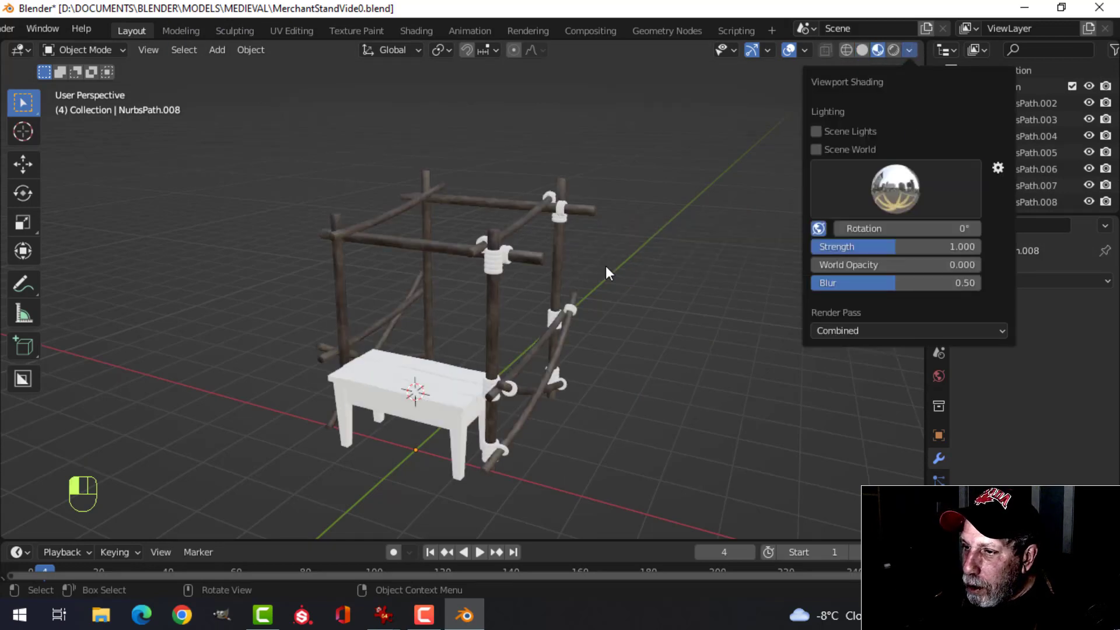
{"action": "scroll", "coordinate": [647, 257], "scroll_direction": "up", "scroll_amount": 3}
{"action": "middle_click_drag", "start_coordinate": [642, 241], "coordinate": [573, 281]}
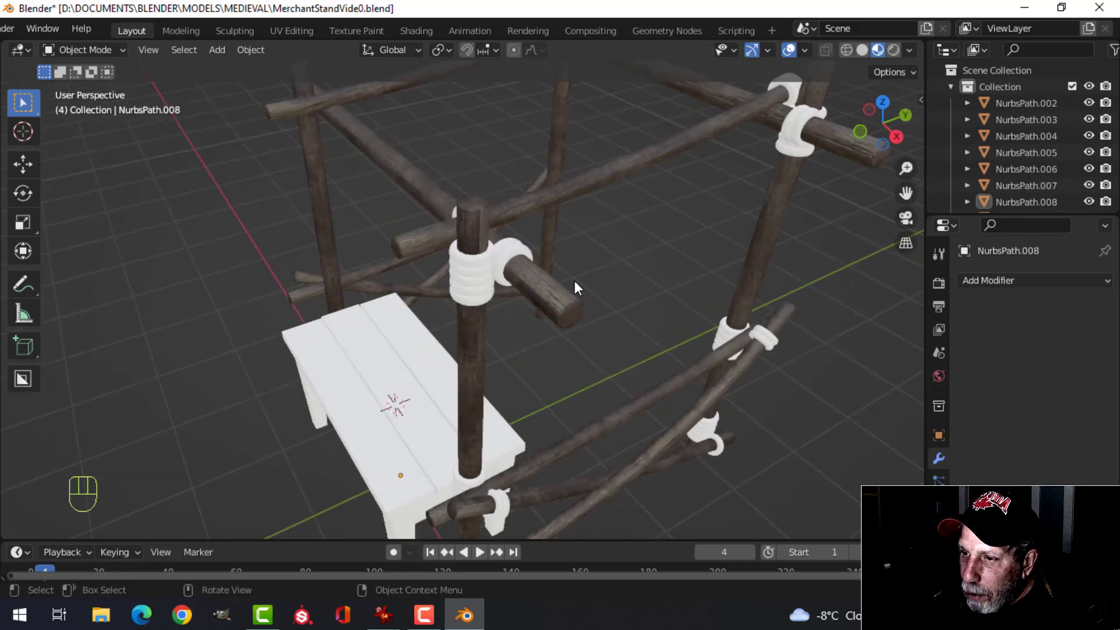
{"action": "scroll", "coordinate": [560, 268], "scroll_direction": "up", "scroll_amount": 5}
{"action": "middle_click_drag", "start_coordinate": [551, 185], "coordinate": [513, 291], "text": "shift"}
{"action": "scroll", "coordinate": [645, 289], "scroll_direction": "down", "scroll_amount": 5}
{"action": "middle_click_drag", "start_coordinate": [513, 292], "coordinate": [690, 87]}
{"action": "scroll", "coordinate": [543, 273], "scroll_direction": "up", "scroll_amount": 4}
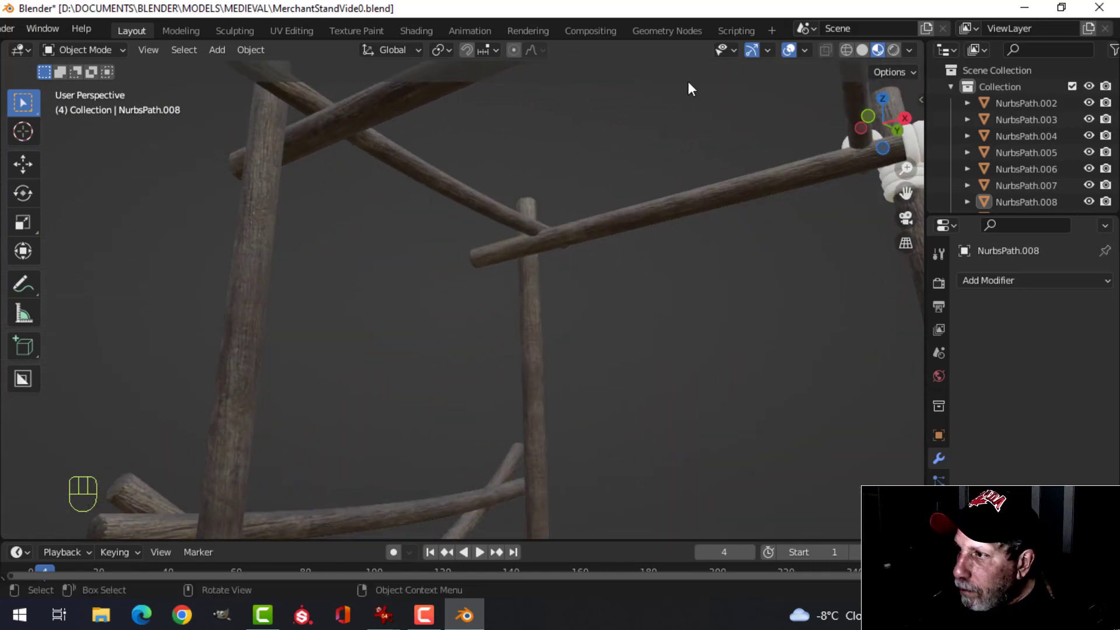
Choose another HDRI for the viewport lighting and check the wood texture around the pole frame.
{"action": "left_click", "coordinate": [909, 50]}
{"action": "left_click", "coordinate": [894, 189]}
{"action": "left_click", "coordinate": [742, 240]}
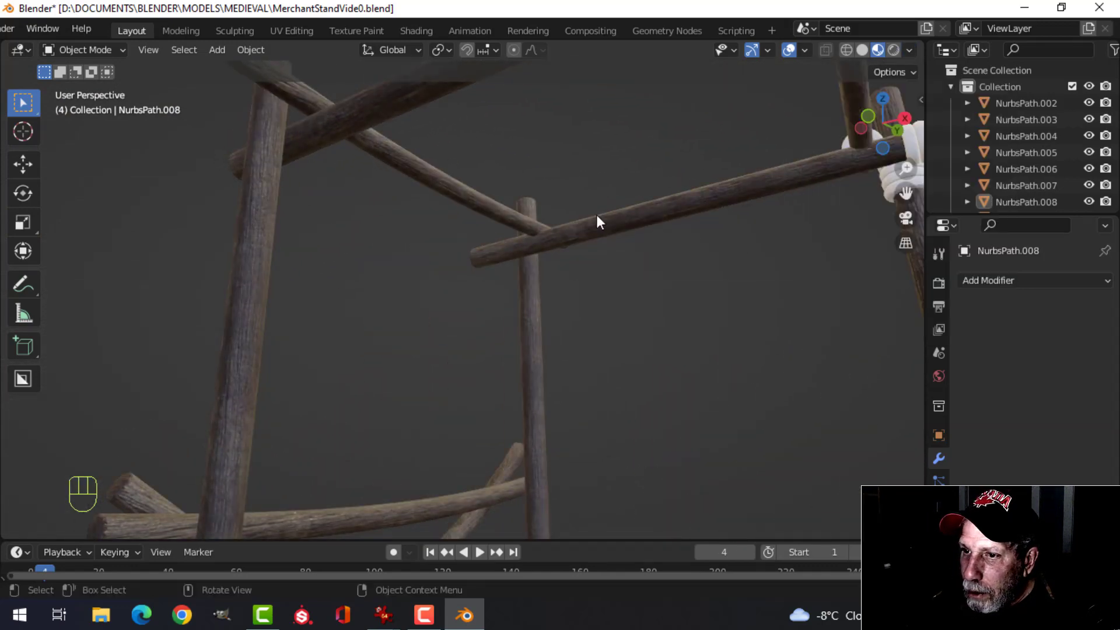
{"action": "scroll", "coordinate": [596, 215], "scroll_direction": "down", "scroll_amount": 4}
{"action": "middle_click_drag", "start_coordinate": [652, 231], "coordinate": [613, 294], "text": "shift"}
{"action": "mouse_move", "coordinate": [613, 295]}
{"action": "middle_mouse_down"}
{"action": "mouse_move", "coordinate": [538, 304]}
{"action": "mouse_move", "coordinate": [615, 278]}
{"action": "mouse_move", "coordinate": [541, 220]}
{"action": "mouse_move", "coordinate": [515, 159]}
{"action": "mouse_move", "coordinate": [653, 258]}
{"action": "mouse_move", "coordinate": [644, 222]}
{"action": "middle_mouse_up"}
{"action": "scroll", "coordinate": [530, 299], "scroll_direction": "up", "scroll_amount": 3}
{"action": "scroll", "coordinate": [530, 299], "scroll_direction": "down", "scroll_amount": 3}
{"action": "middle_click_drag", "start_coordinate": [644, 221], "coordinate": [646, 236]}
Select the table, enter Edit Mode, and unwrap its entire mesh with Smart UV Project.
{"action": "middle_click_drag", "start_coordinate": [443, 308], "coordinate": [517, 285], "text": "shift"}
{"action": "left_click", "coordinate": [517, 285]}
{"action": "key", "text": "Tab"}
{"action": "key", "text": "a"}
{"action": "middle_click_drag", "start_coordinate": [608, 274], "coordinate": [541, 265]}
{"action": "key", "text": "alt+a"}
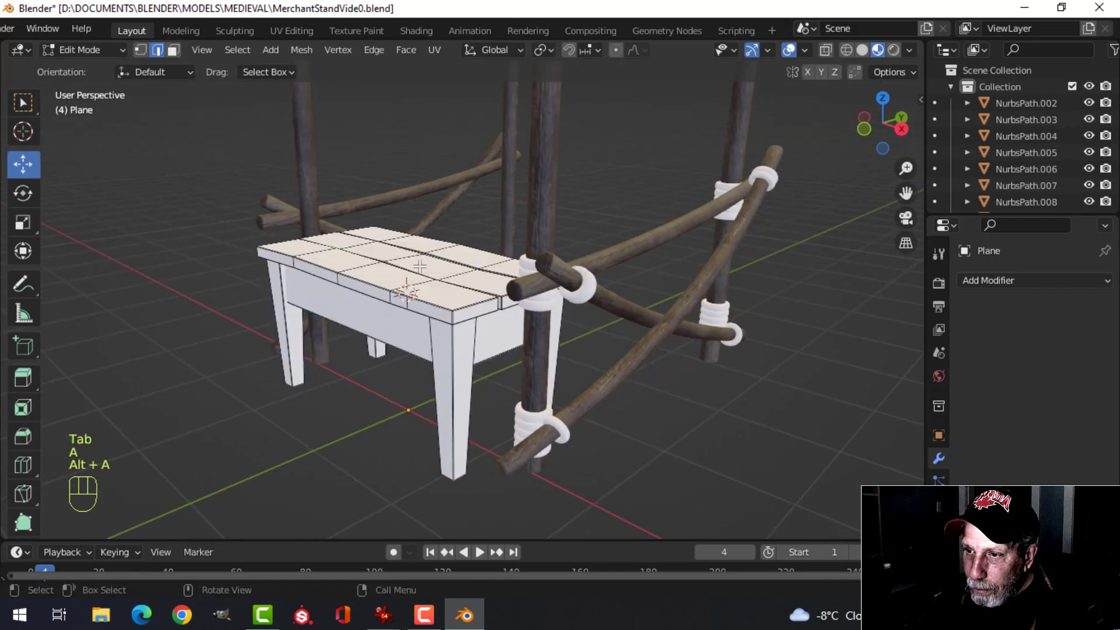
{"action": "key", "text": "a"}
{"action": "key", "text": "u"}
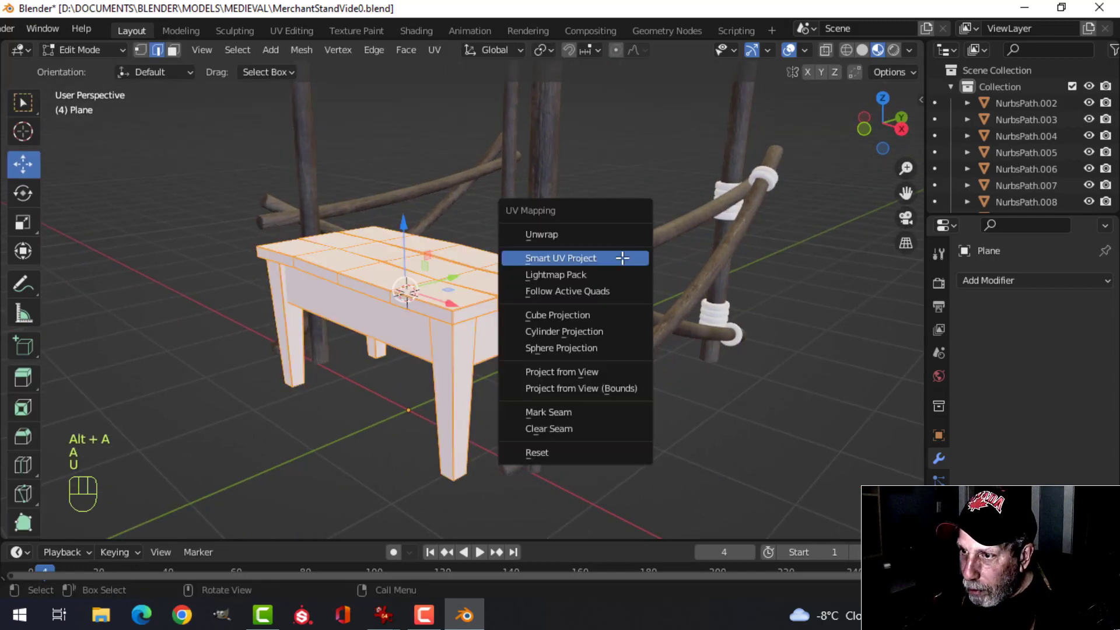
{"action": "left_click", "coordinate": [622, 257]}
{"action": "left_click", "coordinate": [645, 395]}
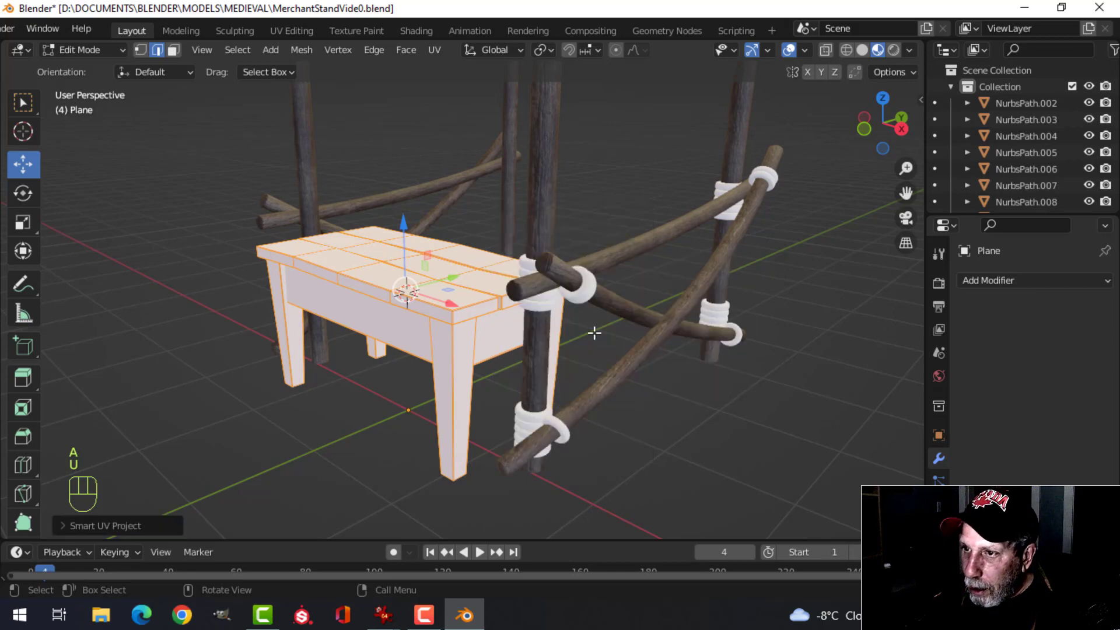
Rotate all of the table's UV islands by 90° in the UV Editing workspace, pack them, and return to Object Mode.
{"action": "left_click", "coordinate": [438, 51]}
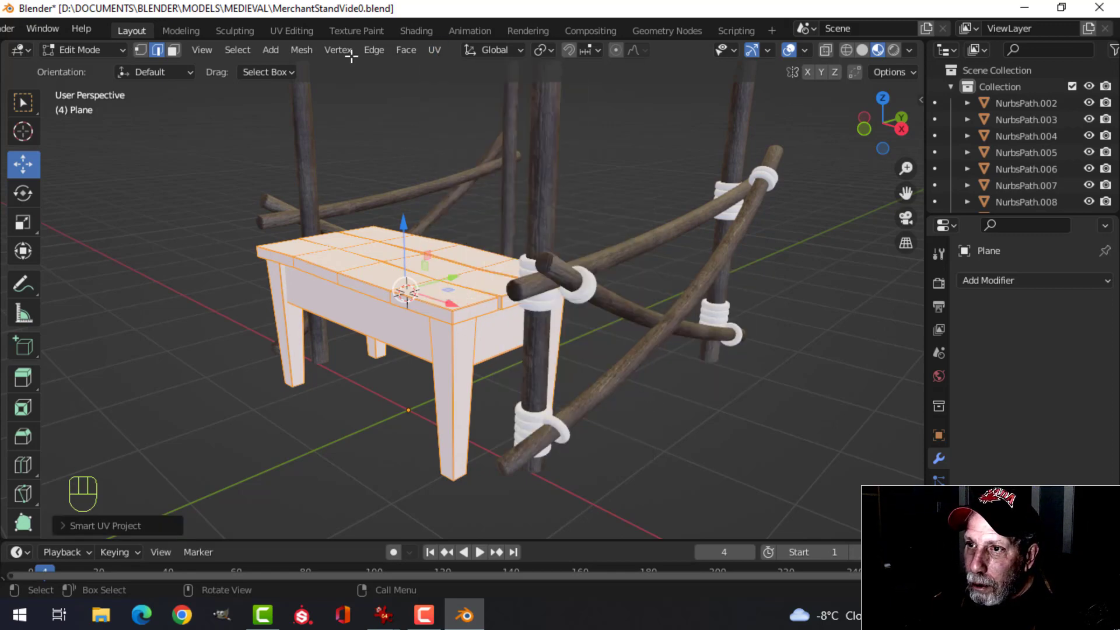
{"action": "left_click", "coordinate": [290, 31]}
{"action": "key", "text": "a"}
{"action": "scroll", "coordinate": [289, 348], "scroll_direction": "up", "scroll_amount": 6}
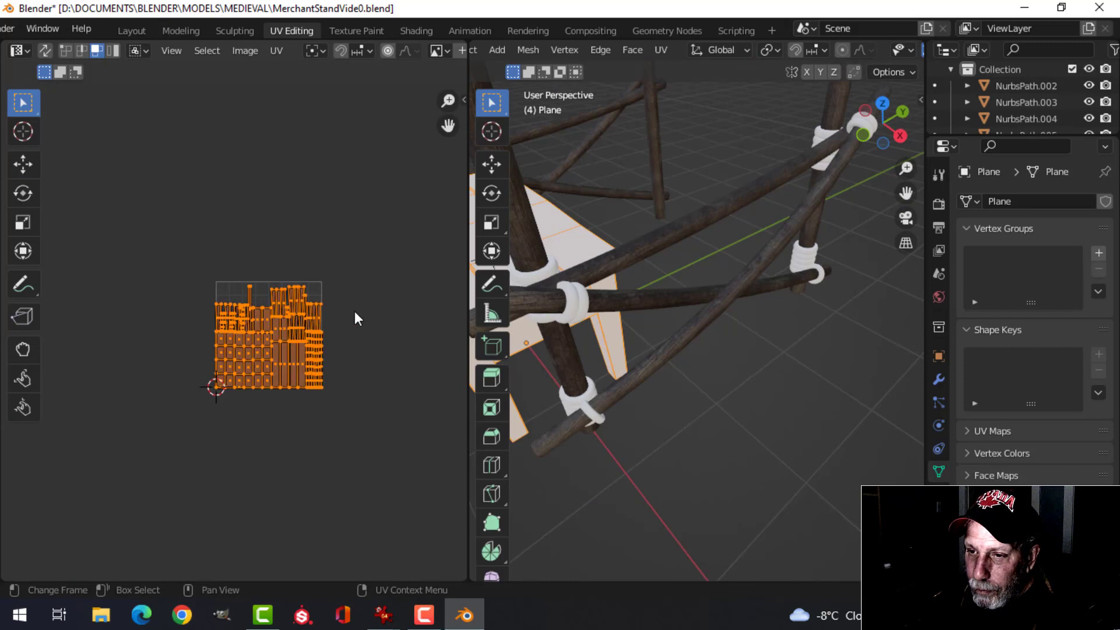
{"action": "type", "text": "r90"}
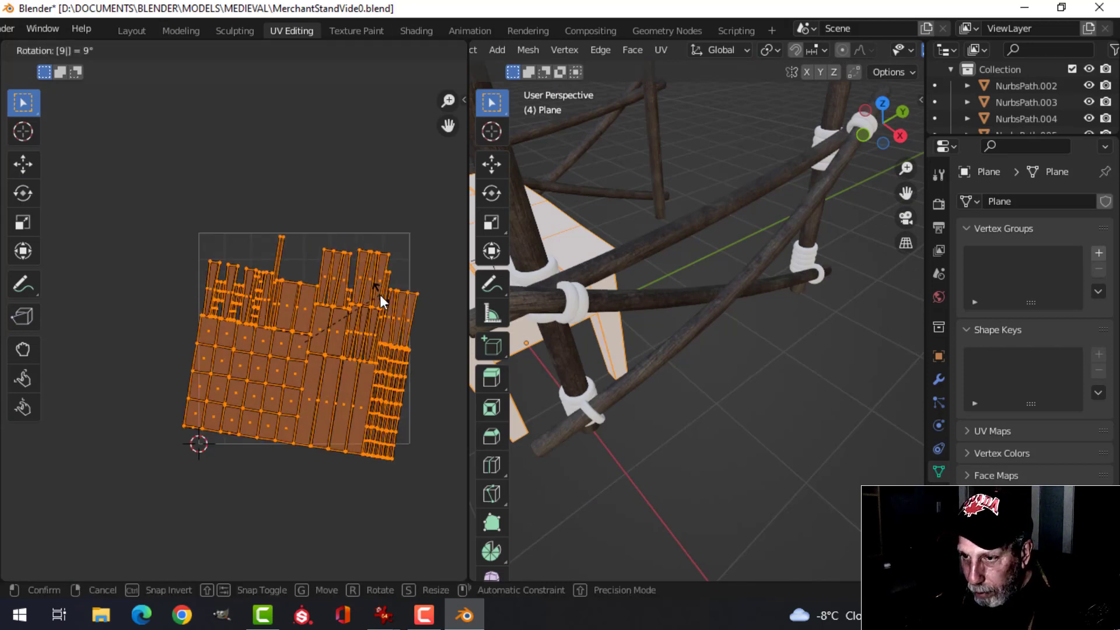
{"action": "key", "text": "Return"}
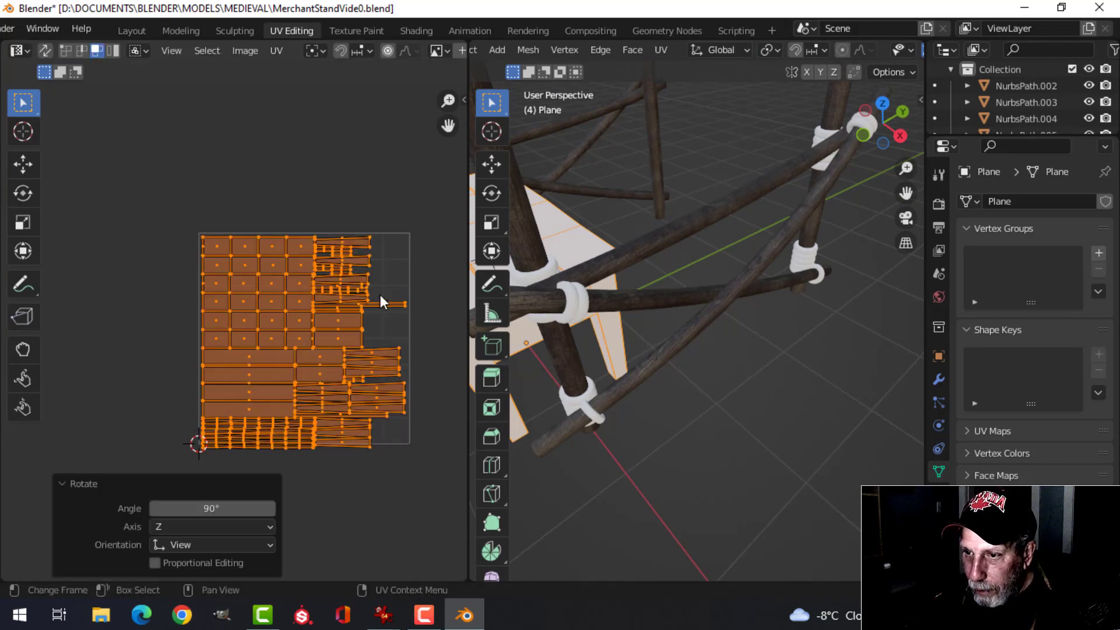
{"action": "left_click", "coordinate": [280, 52]}
{"action": "left_click", "coordinate": [324, 337]}
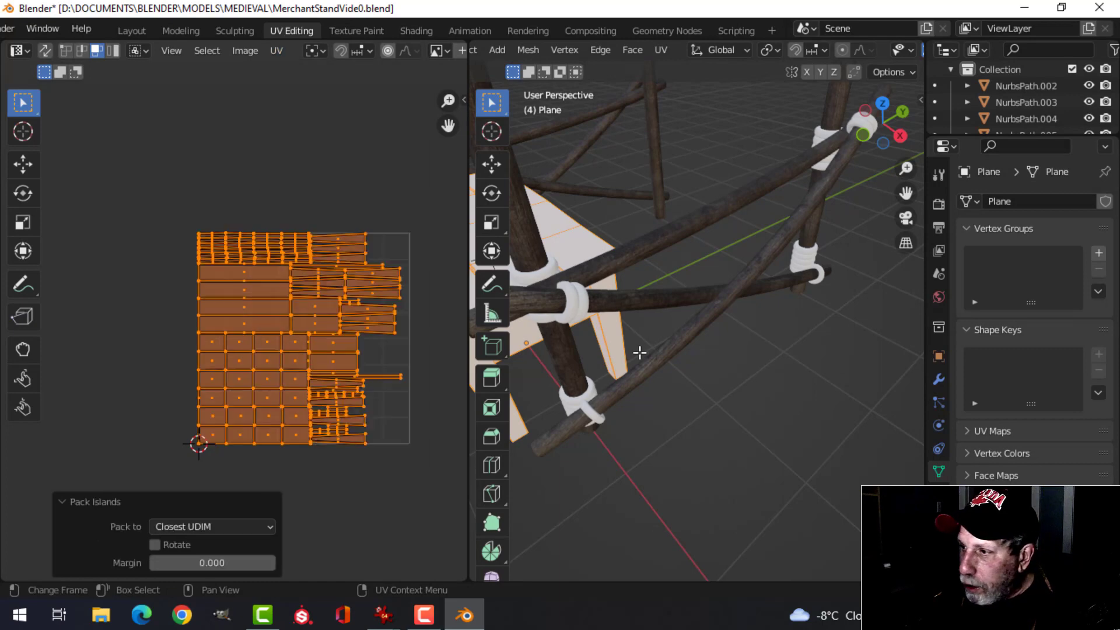
{"action": "key", "text": "Tab"}
{"action": "key", "text": "KP_Decimal"}
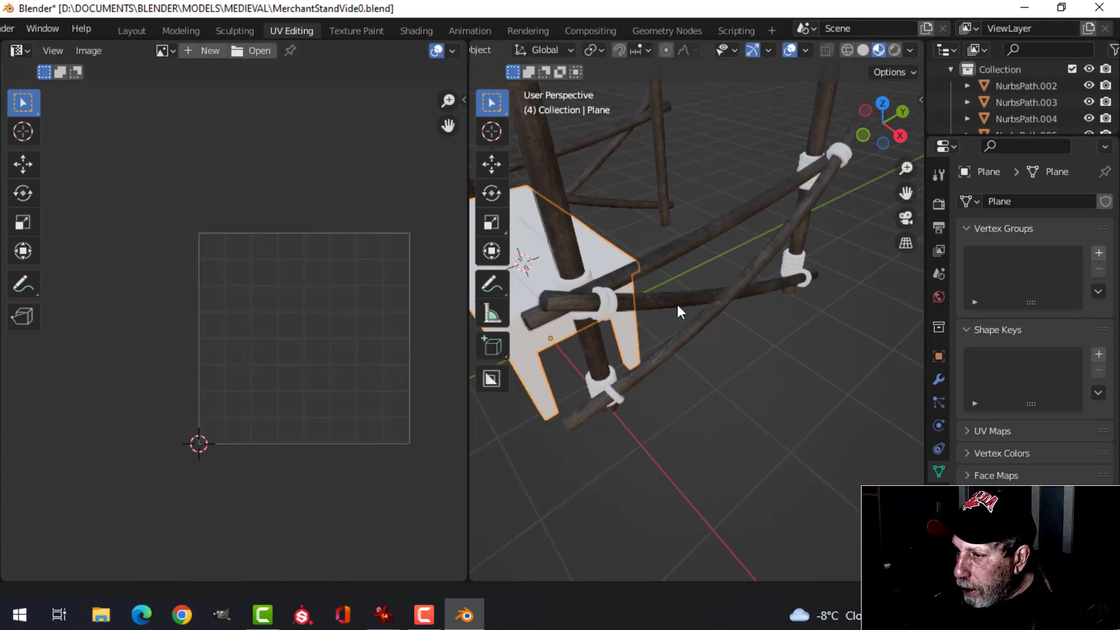
Assign the existing Wood material to the table and deselect it to check the grain.
{"action": "left_click", "coordinate": [938, 494]}
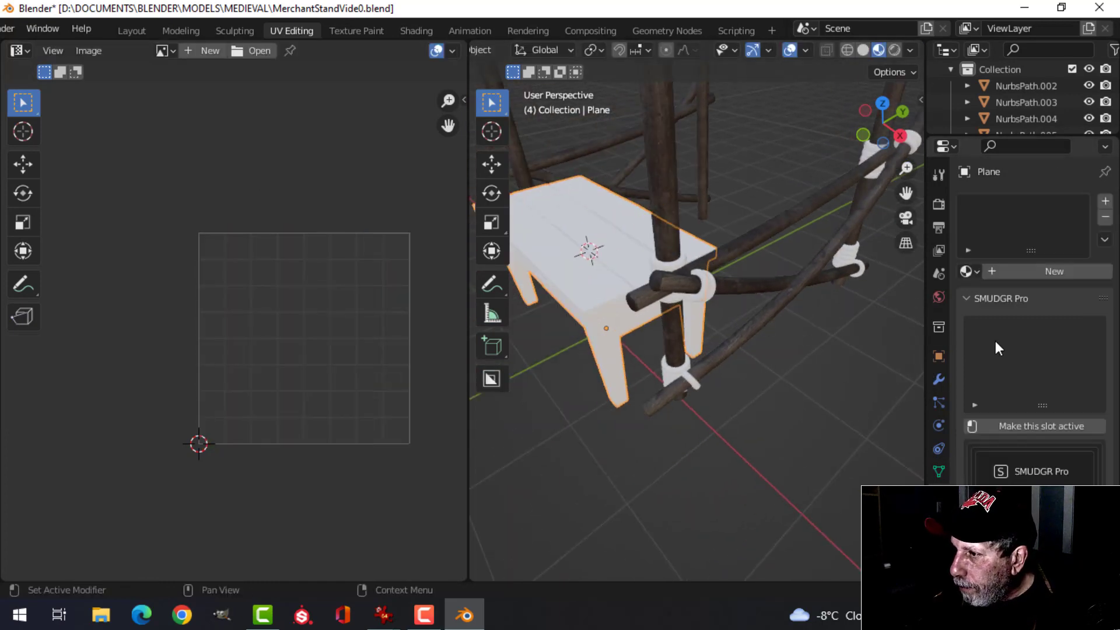
{"action": "left_click", "coordinate": [968, 274]}
{"action": "left_click", "coordinate": [811, 313]}
{"action": "scroll", "coordinate": [669, 311], "scroll_direction": "up", "scroll_amount": 5}
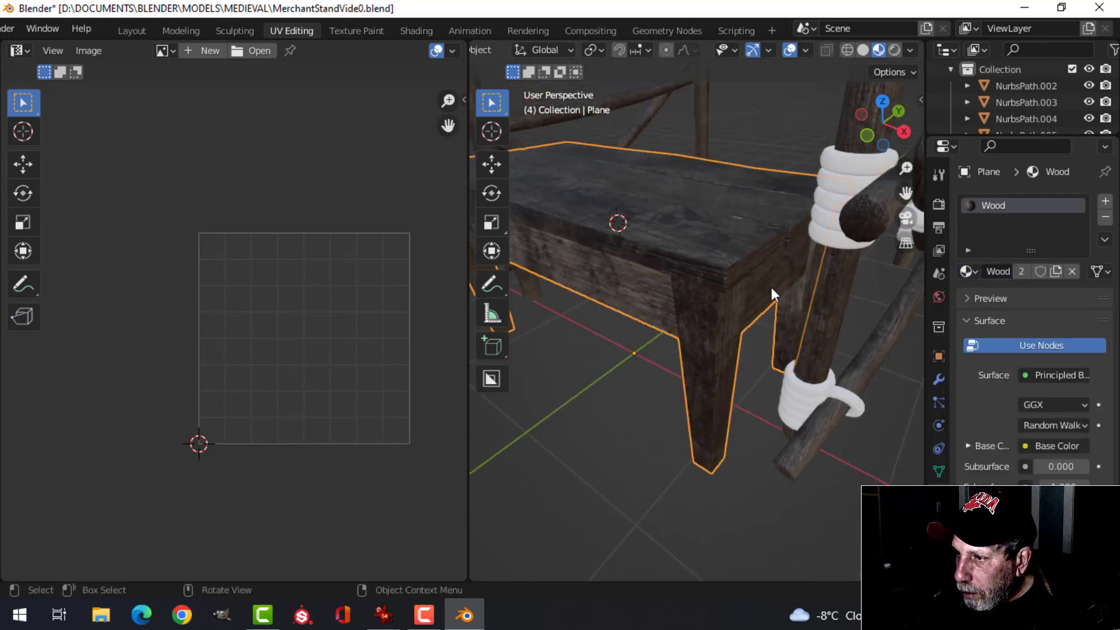
{"action": "key", "text": "alt+a"}
{"action": "middle_click_drag", "start_coordinate": [692, 249], "coordinate": [699, 262], "text": "shift"}
Return to the Layout workspace, inspect the textured stand, and save the file.
{"action": "left_click", "coordinate": [181, 30]}
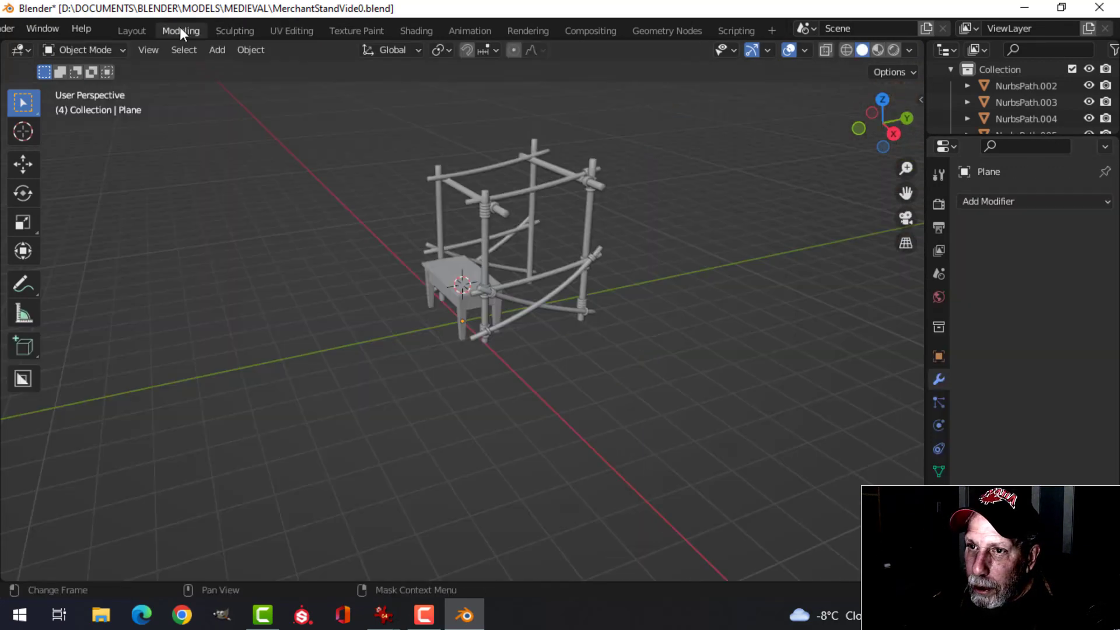
{"action": "left_click", "coordinate": [122, 31]}
{"action": "scroll", "coordinate": [366, 287], "scroll_direction": "up", "scroll_amount": 4}
{"action": "mouse_move", "coordinate": [366, 287]}
{"action": "middle_mouse_down", "text": "shift"}
{"action": "mouse_move", "coordinate": [486, 172]}
{"action": "mouse_move", "coordinate": [456, 214]}
{"action": "mouse_move", "coordinate": [520, 273]}
{"action": "mouse_move", "coordinate": [692, 225]}
{"action": "mouse_move", "coordinate": [712, 191]}
{"action": "mouse_move", "coordinate": [492, 248]}
{"action": "mouse_move", "coordinate": [596, 239]}
{"action": "mouse_move", "coordinate": [526, 278]}
{"action": "mouse_move", "coordinate": [505, 268]}
{"action": "mouse_move", "coordinate": [511, 285]}
{"action": "mouse_move", "coordinate": [439, 281]}
{"action": "middle_mouse_up", "text": "shift"}
{"action": "scroll", "coordinate": [459, 199], "scroll_direction": "down", "scroll_amount": 2}
{"action": "scroll", "coordinate": [563, 227], "scroll_direction": "down", "scroll_amount": 5}
{"action": "scroll", "coordinate": [493, 247], "scroll_direction": "down", "scroll_amount": 2}
{"action": "scroll", "coordinate": [594, 238], "scroll_direction": "up", "scroll_amount": 2}
{"action": "scroll", "coordinate": [588, 237], "scroll_direction": "down", "scroll_amount": 4}
{"action": "scroll", "coordinate": [505, 268], "scroll_direction": "up", "scroll_amount": 2}
{"action": "scroll", "coordinate": [517, 277], "scroll_direction": "up", "scroll_amount": 1}
{"action": "key", "text": "ctrl+s"}
{"action": "scroll", "coordinate": [461, 265], "scroll_direction": "down", "scroll_amount": 2}
Add a second material slot to the pole frame with a new material named WoodEnd.
{"action": "left_click", "coordinate": [452, 254]}
{"action": "key", "text": "Tab"}
{"action": "key", "text": "alt+a"}
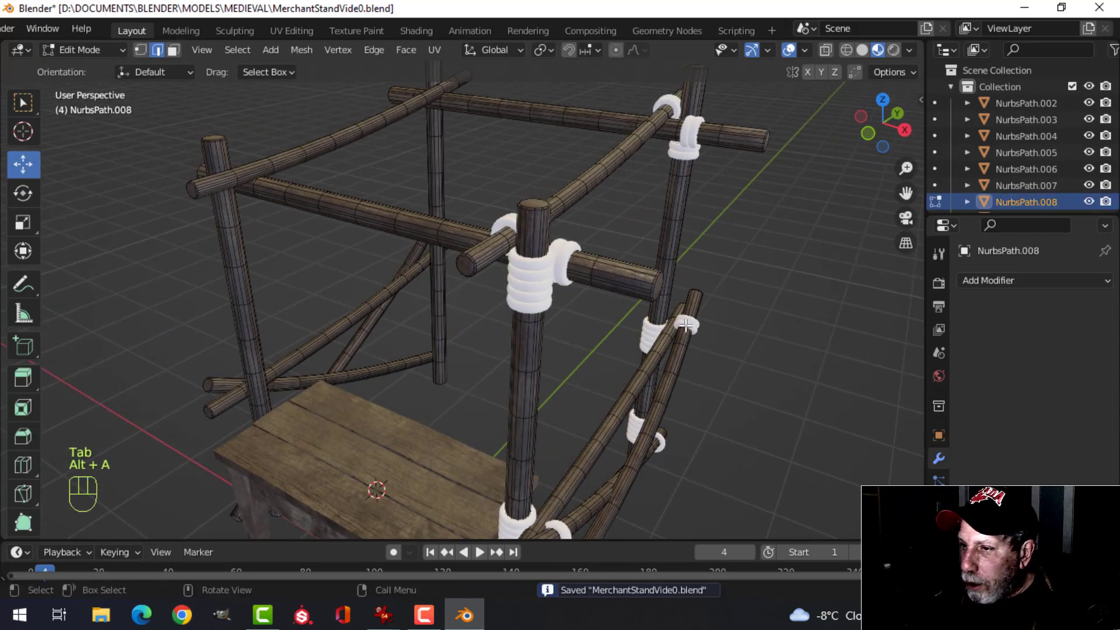
{"action": "key", "text": "Tab"}
{"action": "left_click", "coordinate": [938, 574]}
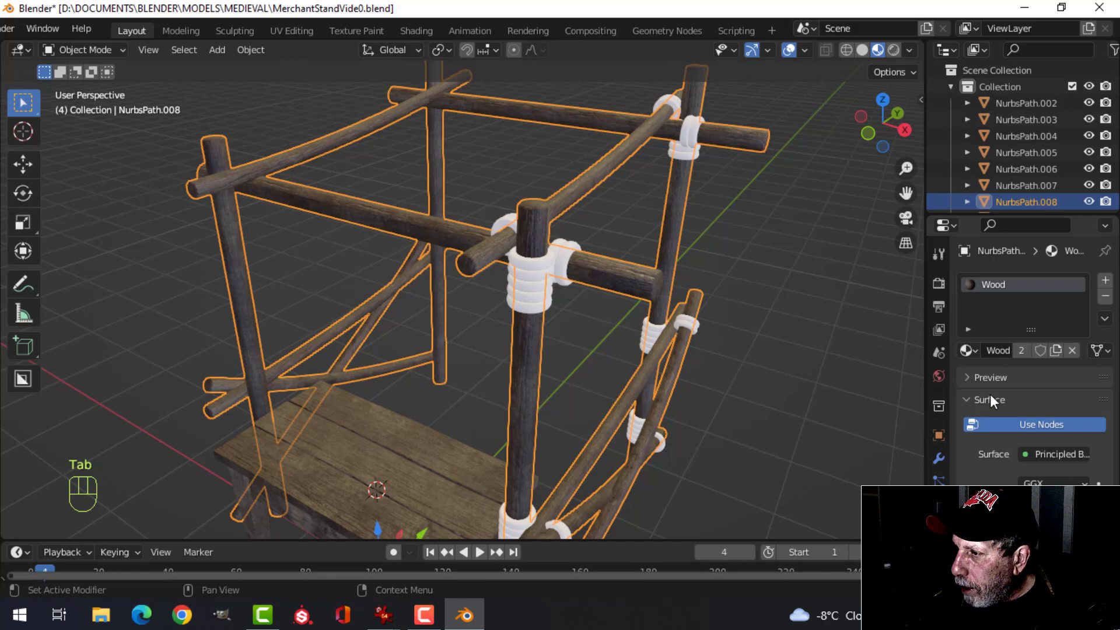
{"action": "left_click", "coordinate": [1102, 280]}
{"action": "left_click", "coordinate": [1023, 385]}
{"action": "double_click", "coordinate": [1010, 301]}
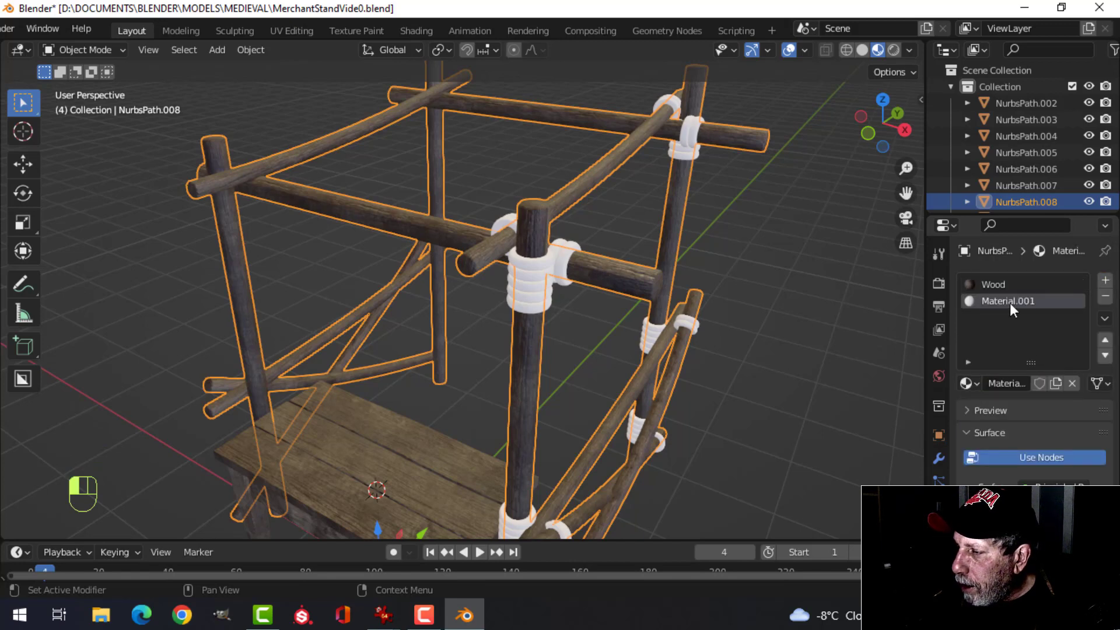
{"action": "type", "text": "WoodEnd"}
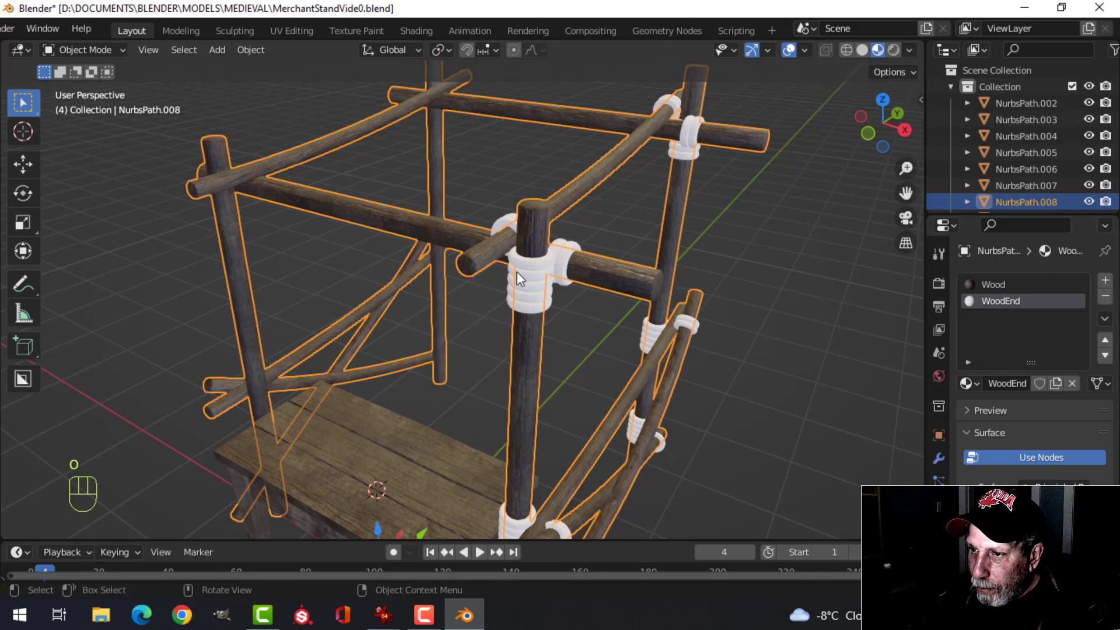
Select the end faces of the upper beams and the top faces of the posts in Edit Mode.
{"action": "key", "text": "Tab"}
{"action": "middle_click_drag", "start_coordinate": [517, 251], "coordinate": [531, 246]}
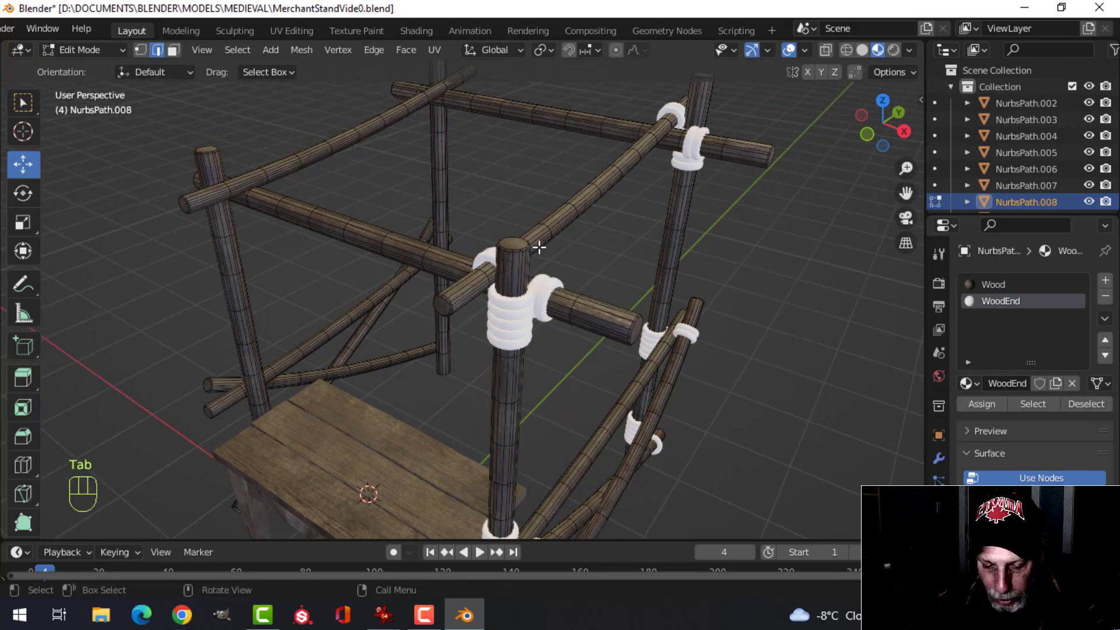
{"action": "key", "text": "3"}
{"action": "left_click", "coordinate": [443, 305]}
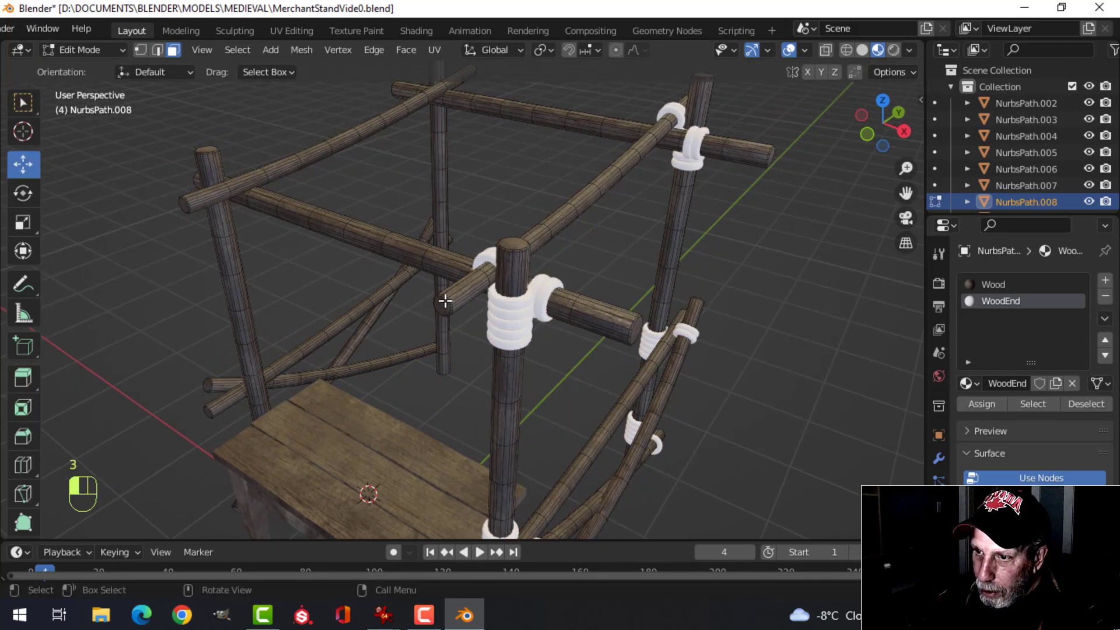
{"action": "left_click", "coordinate": [183, 204], "text": "shift"}
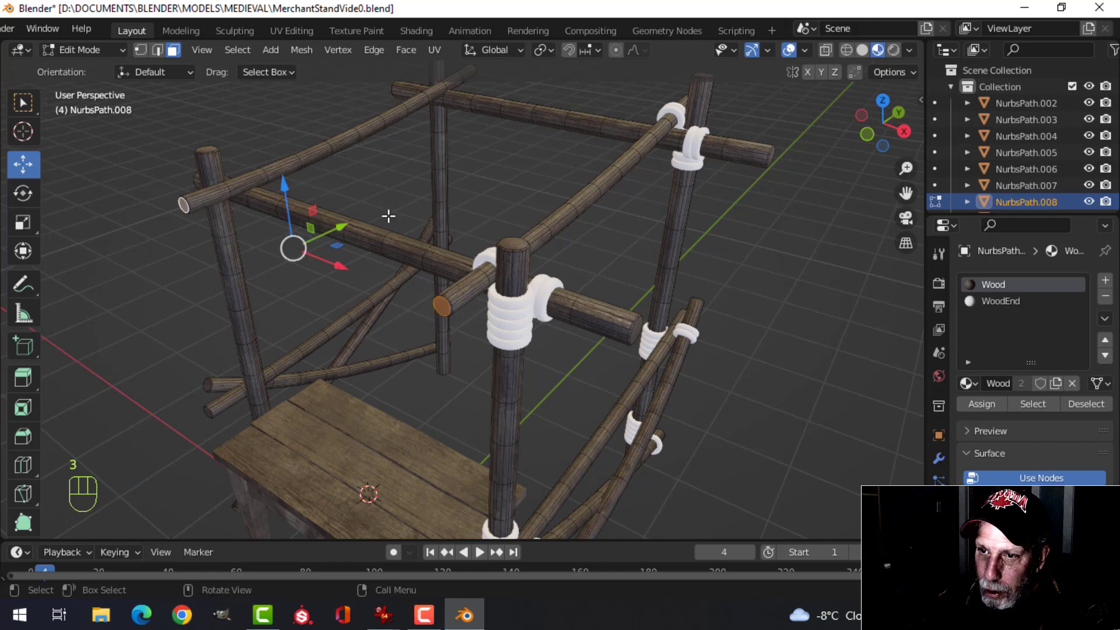
{"action": "middle_click_drag", "start_coordinate": [387, 215], "coordinate": [532, 215]}
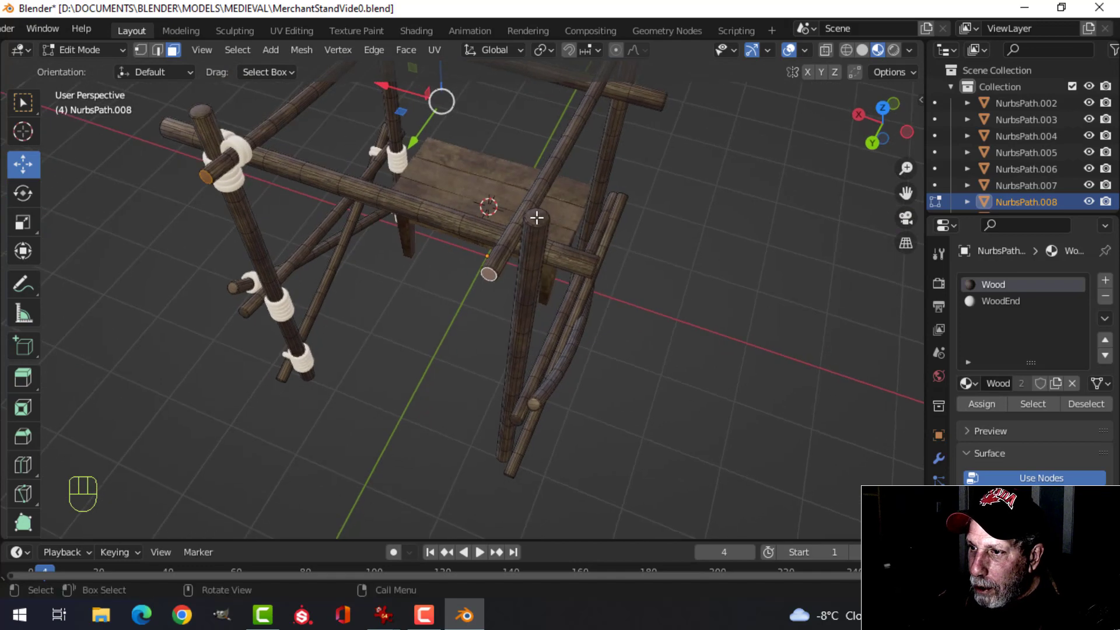
{"action": "middle_click_drag", "start_coordinate": [617, 233], "coordinate": [468, 225]}
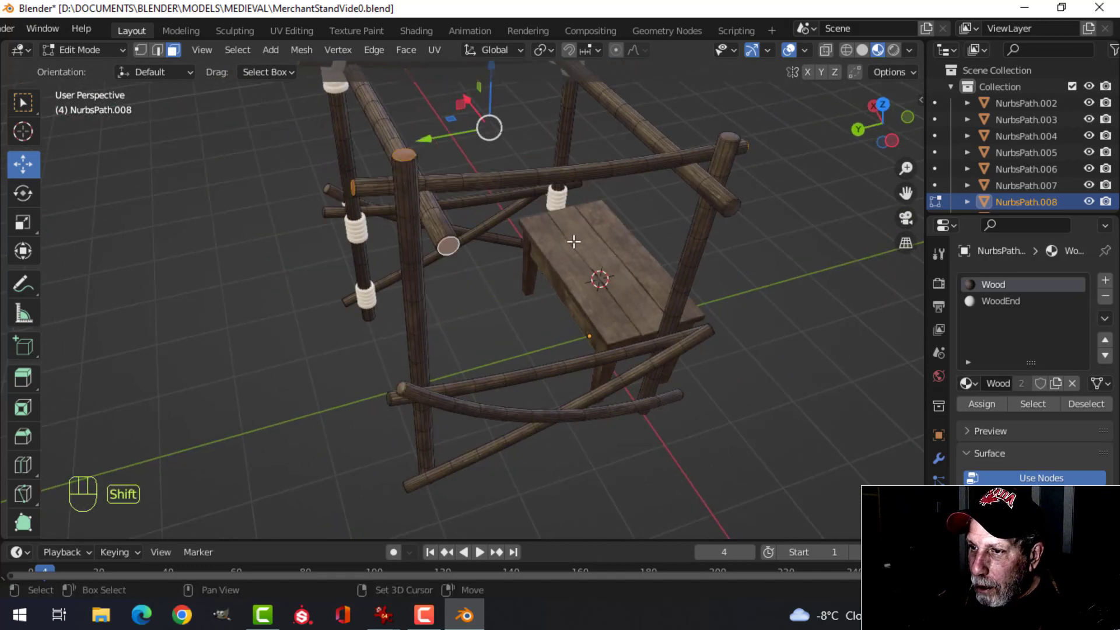
{"action": "middle_click_drag", "start_coordinate": [572, 240], "coordinate": [590, 224]}
{"action": "middle_click_drag", "start_coordinate": [744, 250], "coordinate": [703, 234]}
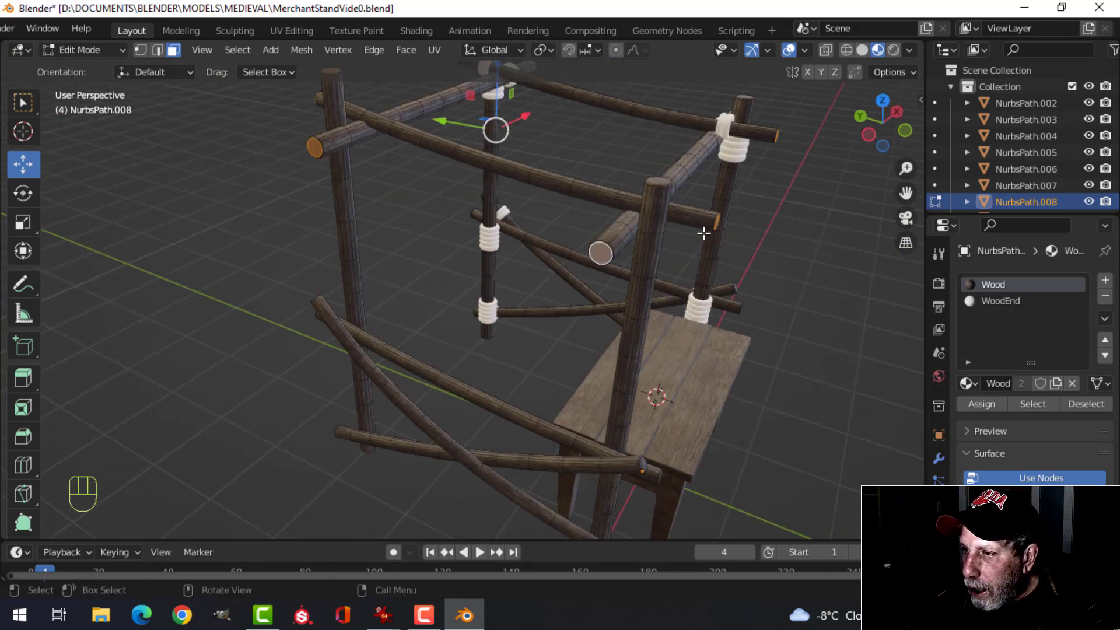
{"action": "middle_click_drag", "start_coordinate": [658, 181], "coordinate": [531, 304]}
{"action": "middle_click_drag", "start_coordinate": [469, 319], "coordinate": [366, 259]}
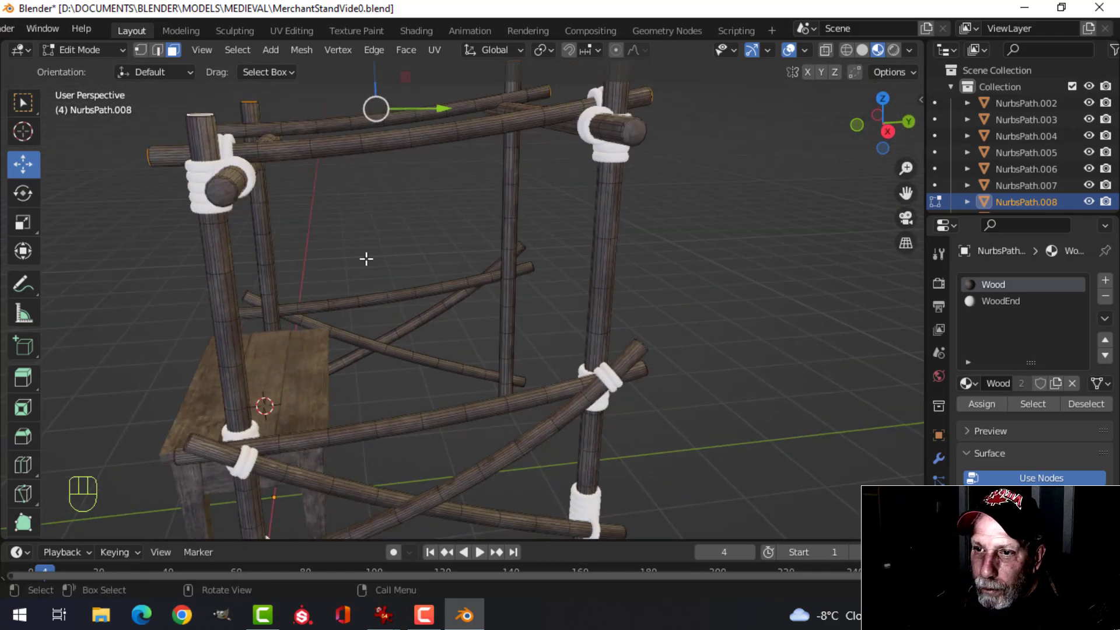
{"action": "middle_click_drag", "start_coordinate": [223, 193], "coordinate": [506, 296]}
Extend the face selection with the end faces of the side cross-braces around the stand's pole frame.
{"action": "scroll", "coordinate": [560, 331], "scroll_direction": "up", "scroll_amount": 3}
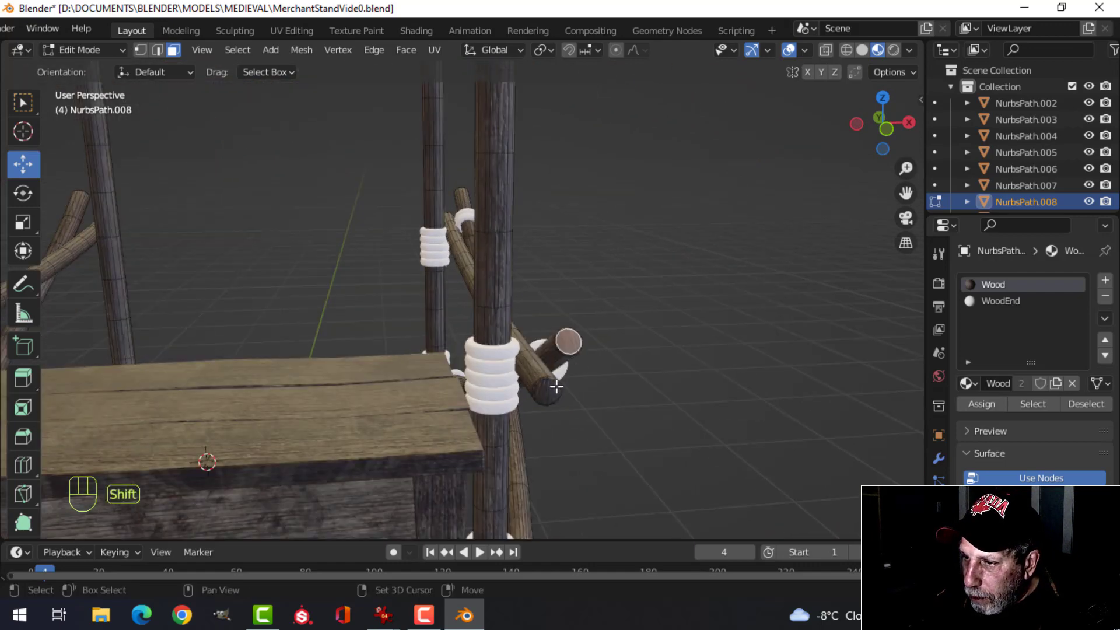
{"action": "scroll", "coordinate": [607, 349], "scroll_direction": "down", "scroll_amount": 4}
{"action": "middle_click_drag", "start_coordinate": [607, 348], "coordinate": [363, 304]}
{"action": "scroll", "coordinate": [363, 303], "scroll_direction": "up", "scroll_amount": 4}
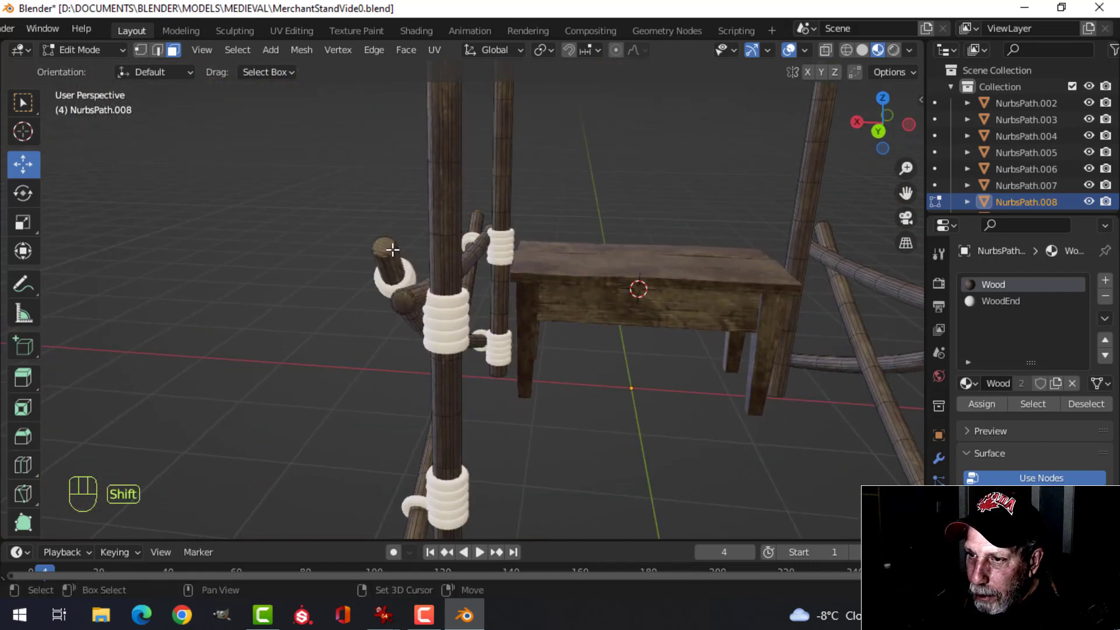
{"action": "scroll", "coordinate": [557, 322], "scroll_direction": "down", "scroll_amount": 2}
{"action": "middle_click_drag", "start_coordinate": [557, 322], "coordinate": [611, 268]}
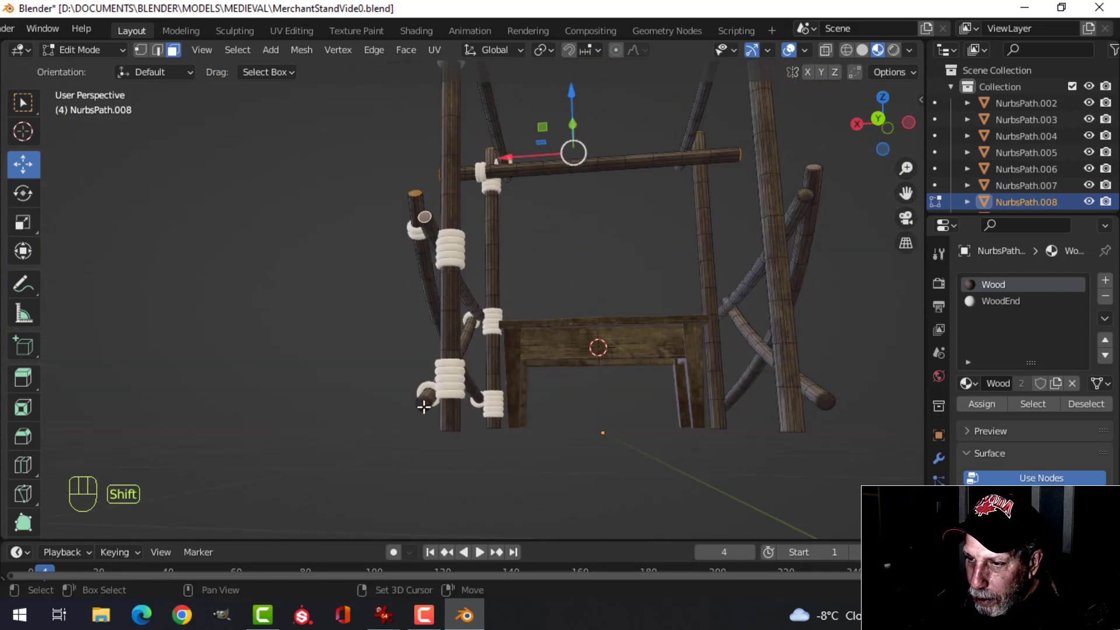
{"action": "middle_click_drag", "start_coordinate": [474, 429], "coordinate": [713, 408]}
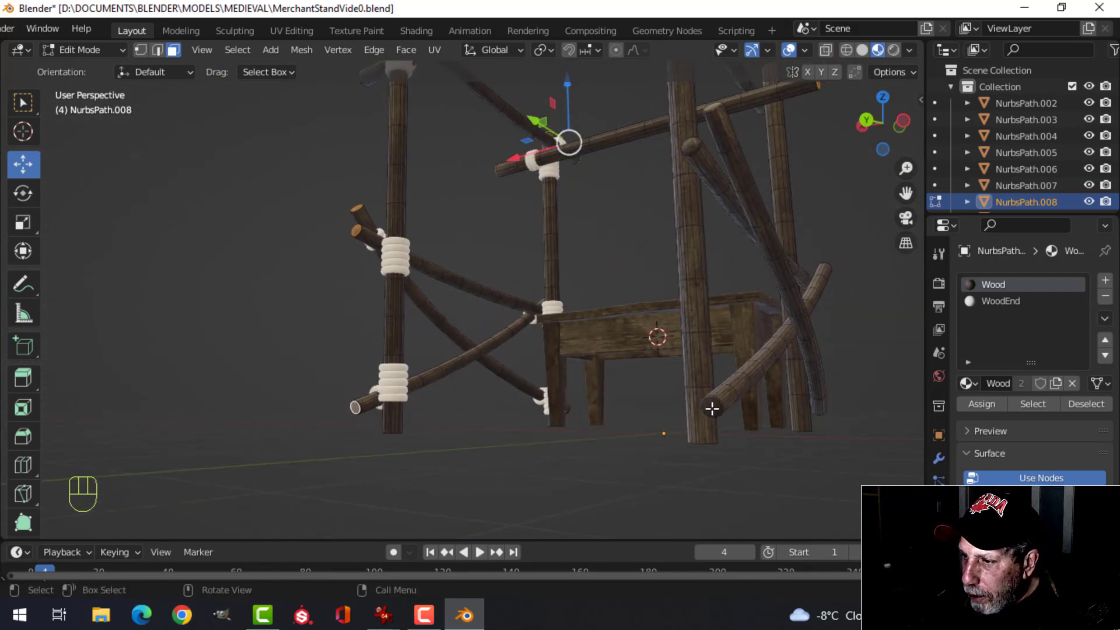
{"action": "left_click", "coordinate": [713, 407], "text": "shift"}
{"action": "middle_click_drag", "start_coordinate": [737, 350], "coordinate": [680, 337]}
{"action": "left_click", "coordinate": [715, 339], "text": "shift"}
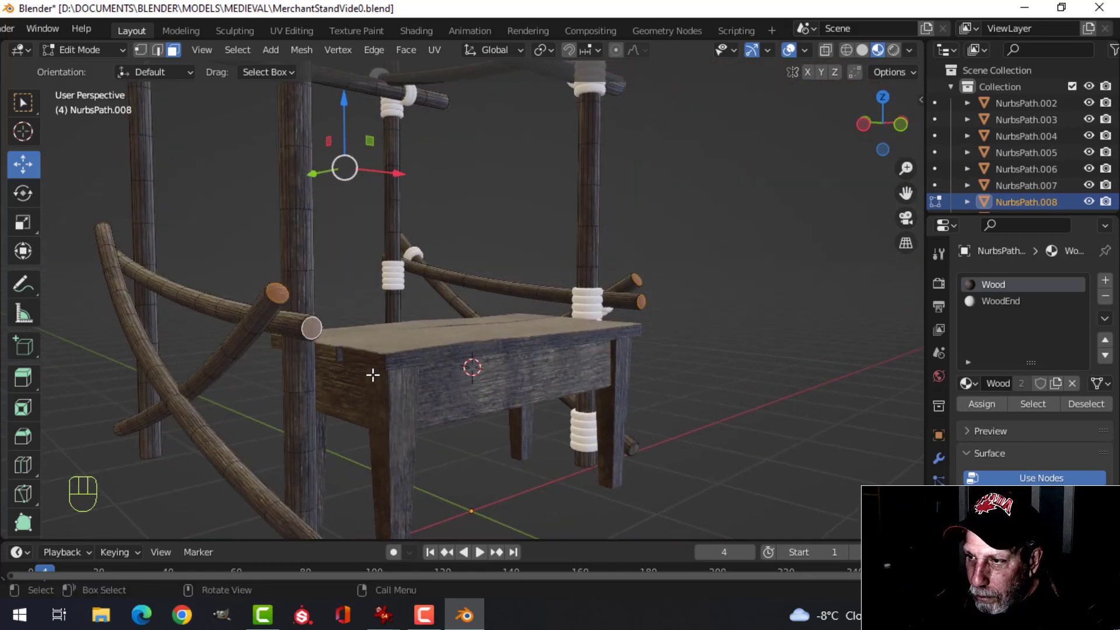
{"action": "middle_click_drag", "start_coordinate": [373, 375], "coordinate": [259, 328]}
{"action": "middle_click_drag", "start_coordinate": [205, 280], "coordinate": [492, 282], "text": "shift"}
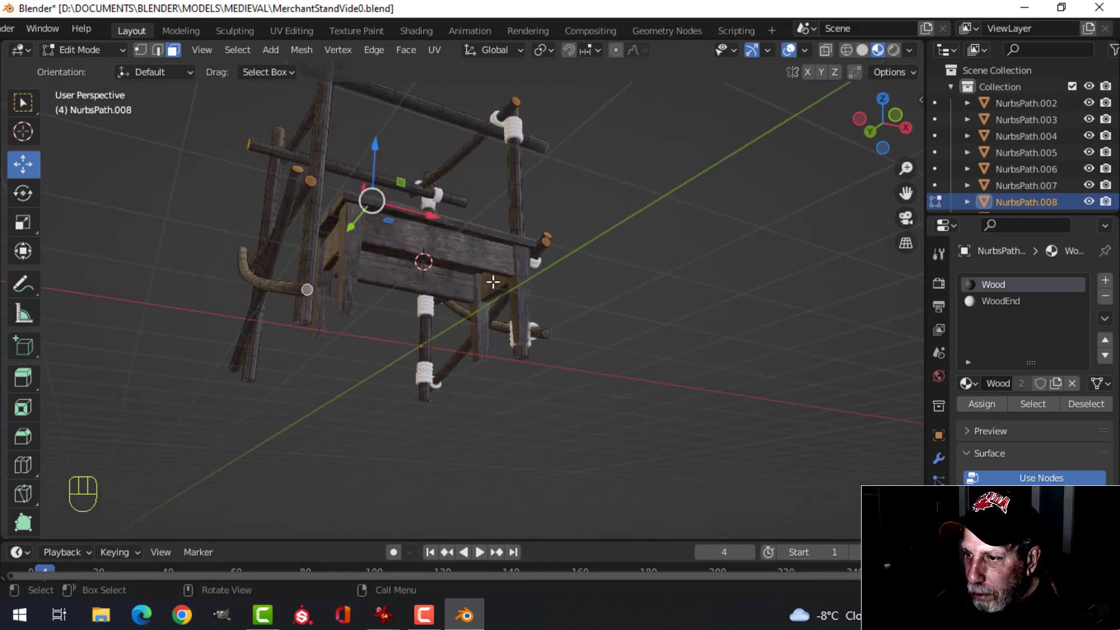
Assign the WoodEnd material to the selected pole end faces and clear the selection.
{"action": "middle_click_drag", "start_coordinate": [620, 290], "coordinate": [502, 309]}
{"action": "left_click", "coordinate": [1000, 301]}
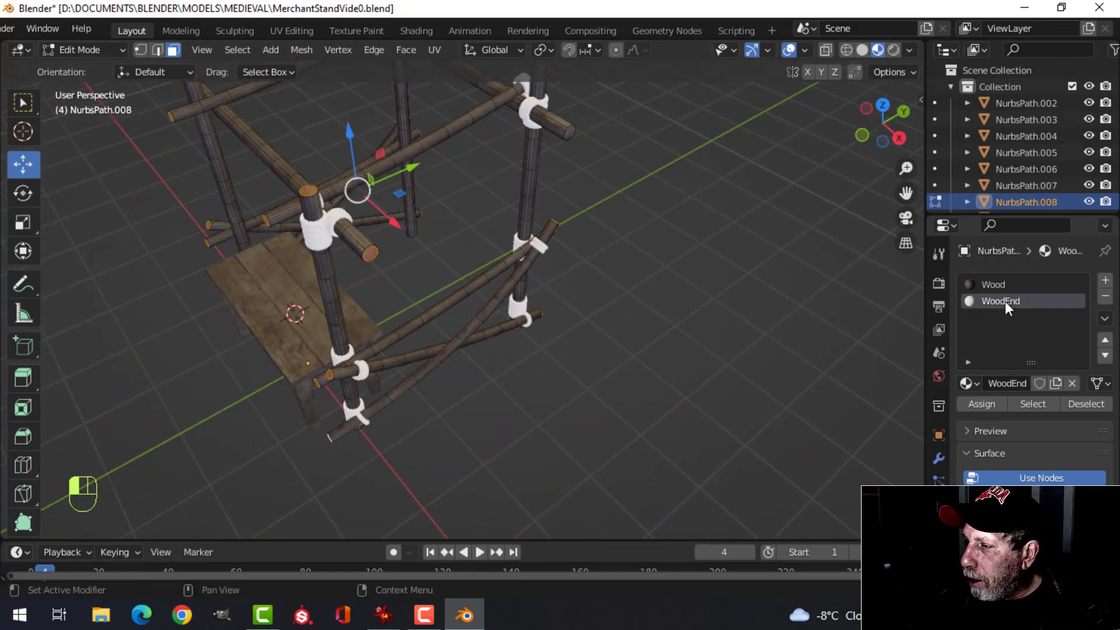
{"action": "key", "text": "alt+a"}
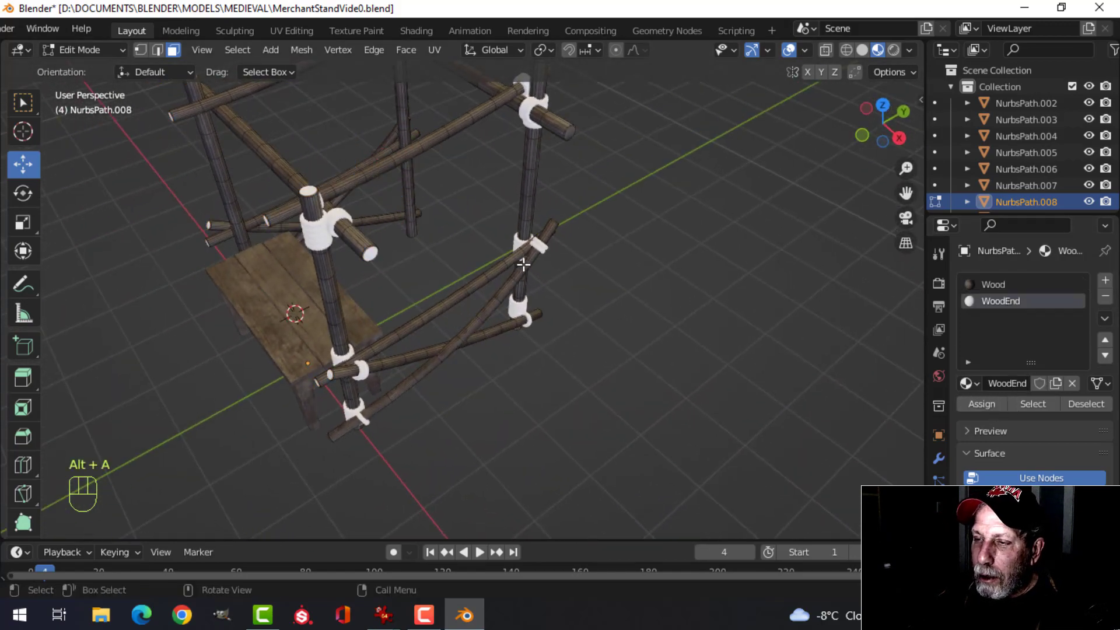
Assign the WoodEnd material to the missed top face of the roped corner post and deselect it.
{"action": "mouse_move", "coordinate": [523, 265]}
{"action": "middle_mouse_down"}
{"action": "mouse_move", "coordinate": [615, 239]}
{"action": "mouse_move", "coordinate": [535, 273]}
{"action": "middle_mouse_up"}
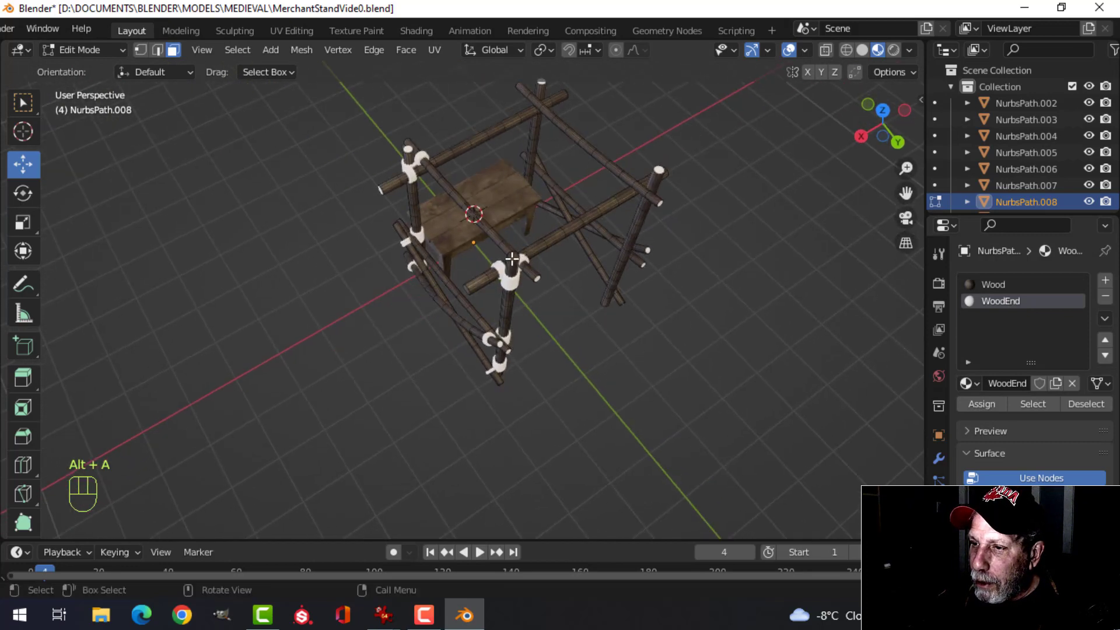
{"action": "left_click", "coordinate": [515, 257]}
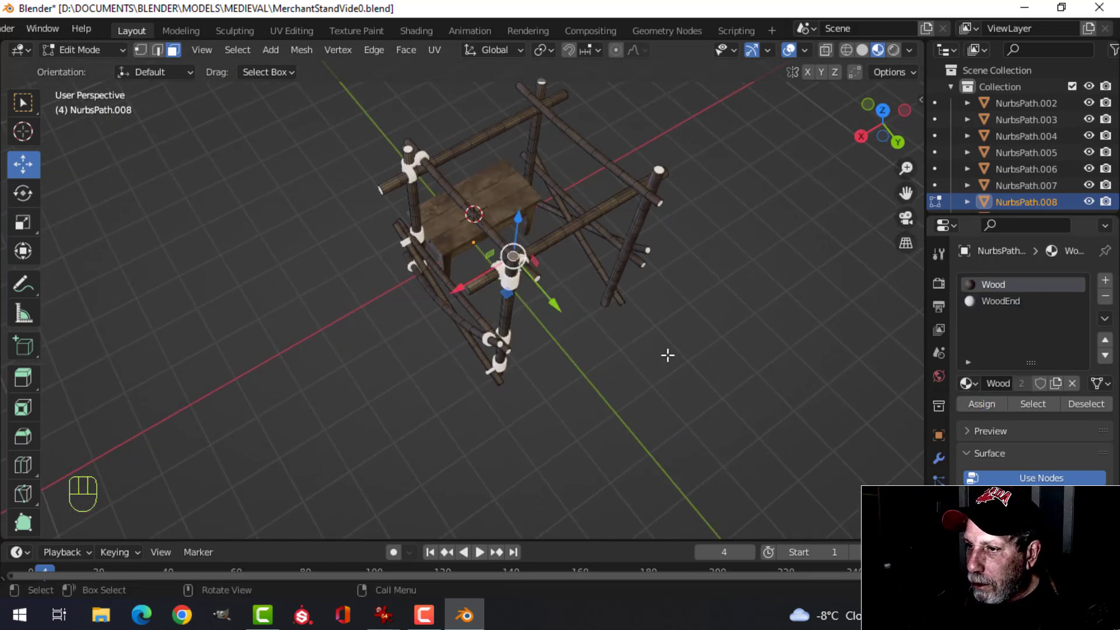
{"action": "scroll", "coordinate": [667, 355], "scroll_direction": "up", "scroll_amount": 3}
{"action": "left_click", "coordinate": [998, 302]}
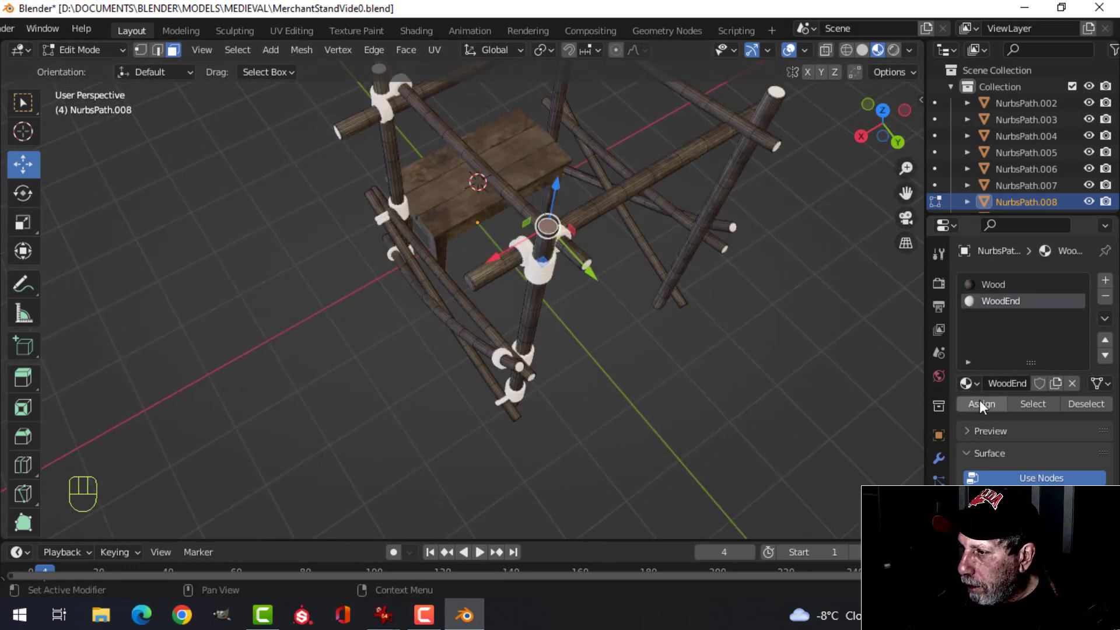
{"action": "left_click", "coordinate": [980, 403]}
{"action": "key", "text": "alt+a"}
Select the top face of the roped post beside the table and frame it in the UV Editing workspace.
{"action": "middle_click_drag", "start_coordinate": [624, 335], "coordinate": [376, 281]}
{"action": "scroll", "coordinate": [257, 268], "scroll_direction": "up", "scroll_amount": 3}
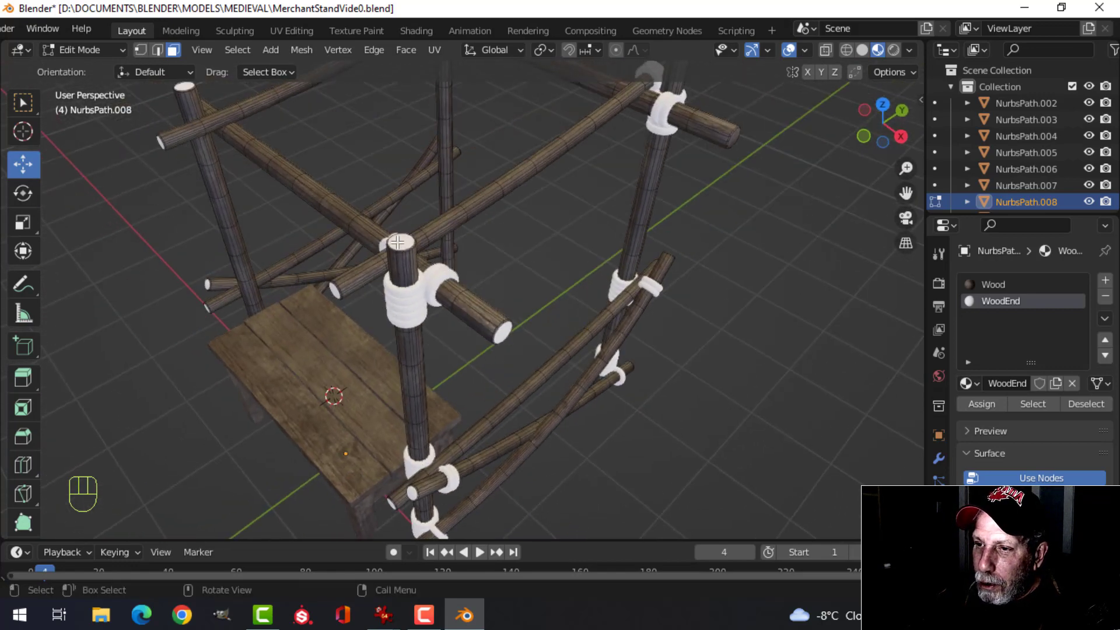
{"action": "left_click", "coordinate": [290, 31]}
{"action": "scroll", "coordinate": [773, 213], "scroll_direction": "down", "scroll_amount": 3}
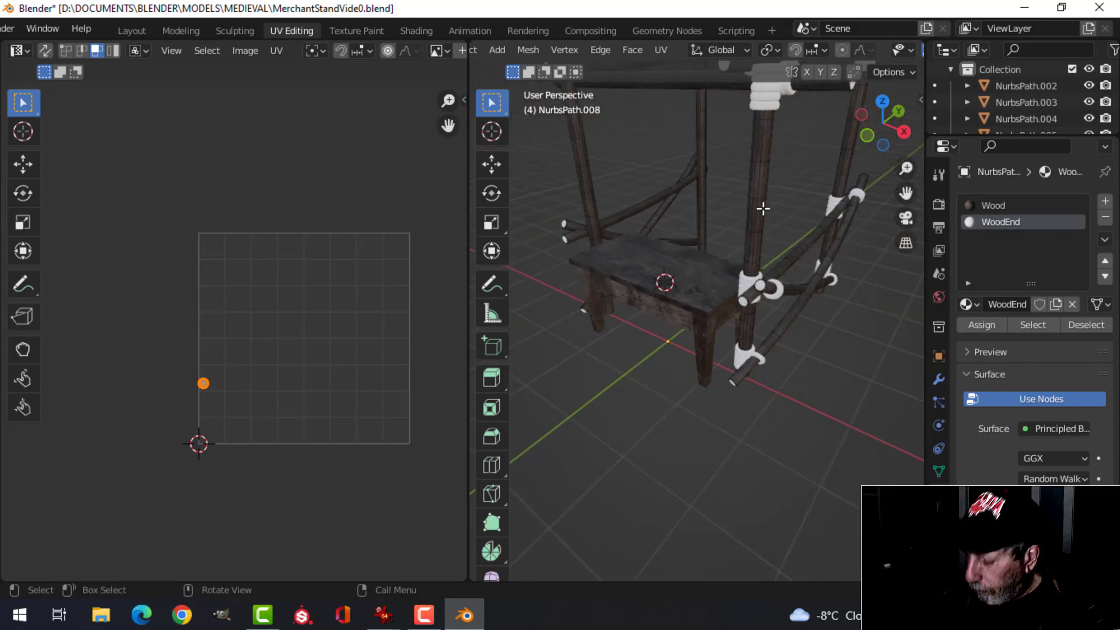
{"action": "key", "text": "KP_Decimal"}
{"action": "scroll", "coordinate": [715, 268], "scroll_direction": "down", "scroll_amount": 4}
{"action": "mouse_move", "coordinate": [715, 267]}
{"action": "middle_mouse_down"}
{"action": "mouse_move", "coordinate": [723, 330]}
{"action": "mouse_move", "coordinate": [725, 287]}
{"action": "mouse_move", "coordinate": [667, 302]}
{"action": "mouse_move", "coordinate": [695, 265]}
{"action": "middle_mouse_up"}
{"action": "scroll", "coordinate": [665, 335], "scroll_direction": "up", "scroll_amount": 3}
{"action": "scroll", "coordinate": [740, 331], "scroll_direction": "down", "scroll_amount": 6}
{"action": "key", "text": "KP_Decimal"}
{"action": "scroll", "coordinate": [681, 291], "scroll_direction": "down", "scroll_amount": 4}
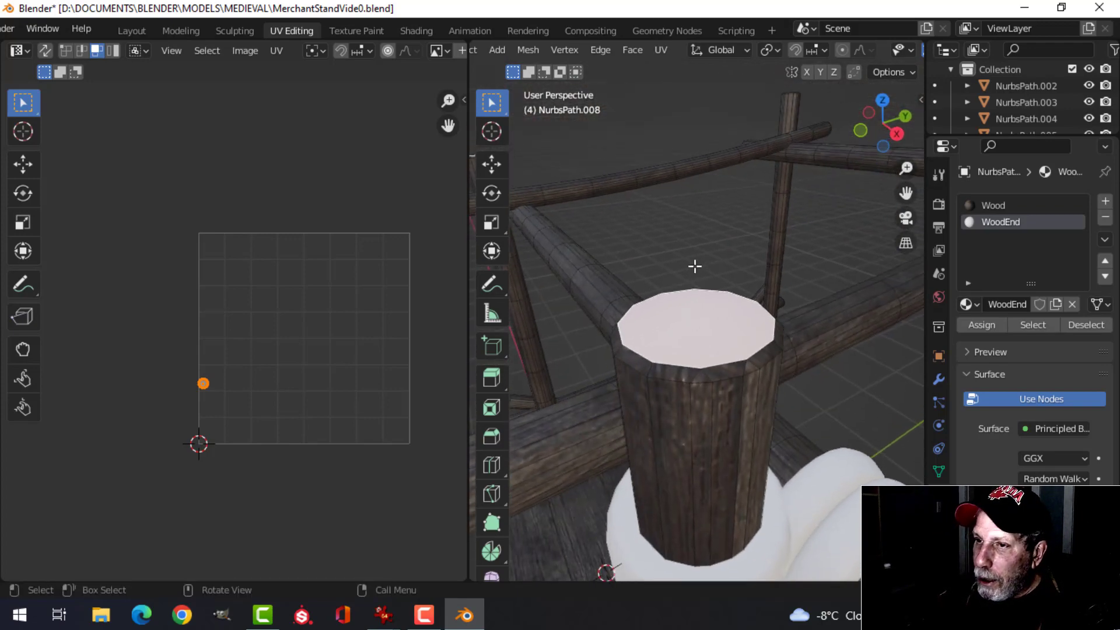
{"action": "middle_click_drag", "start_coordinate": [610, 273], "coordinate": [672, 280], "text": "shift"}
In the Shading workspace, add Texture Coordinate, Mapping and Image Texture nodes to WoodEnd's Principled BSDF.
{"action": "left_click", "coordinate": [415, 30]}
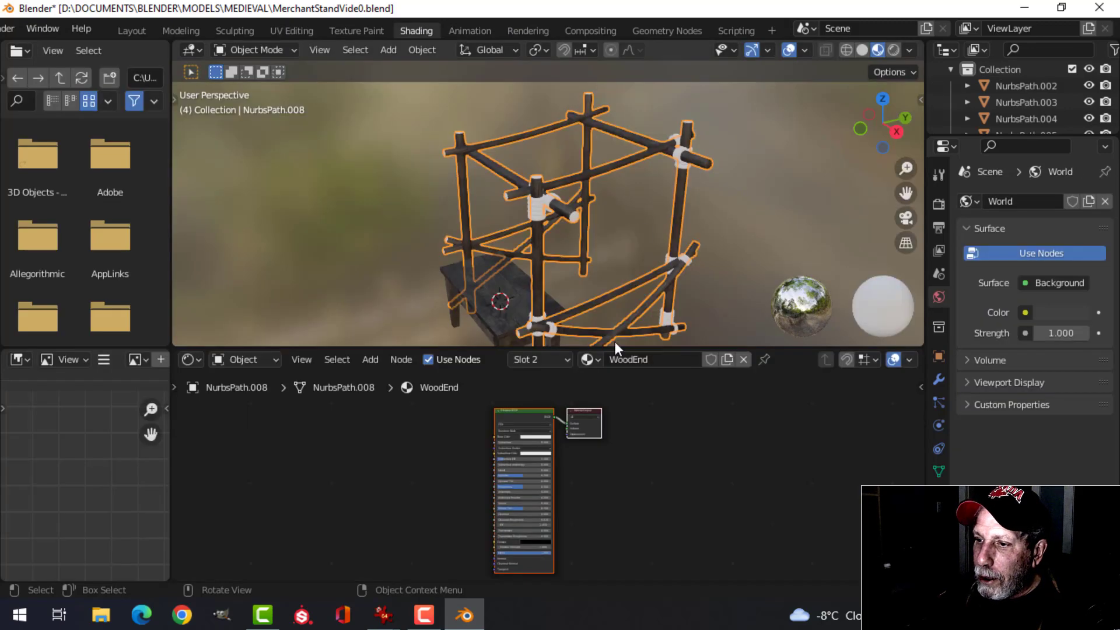
{"action": "middle_click_drag", "start_coordinate": [586, 428], "coordinate": [619, 473]}
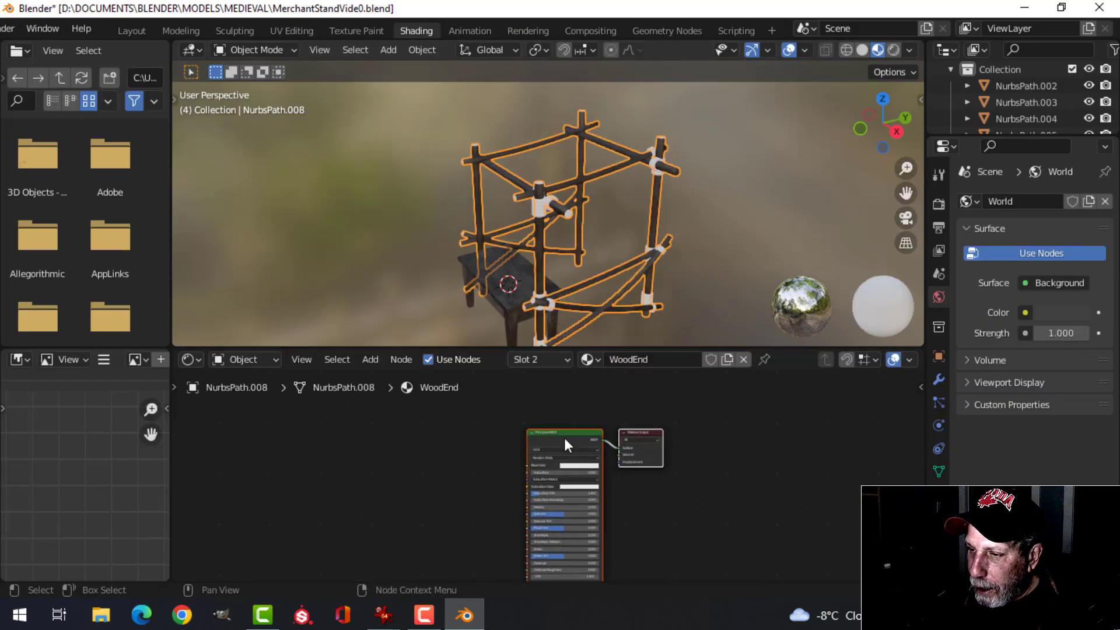
{"action": "left_click", "coordinate": [561, 435]}
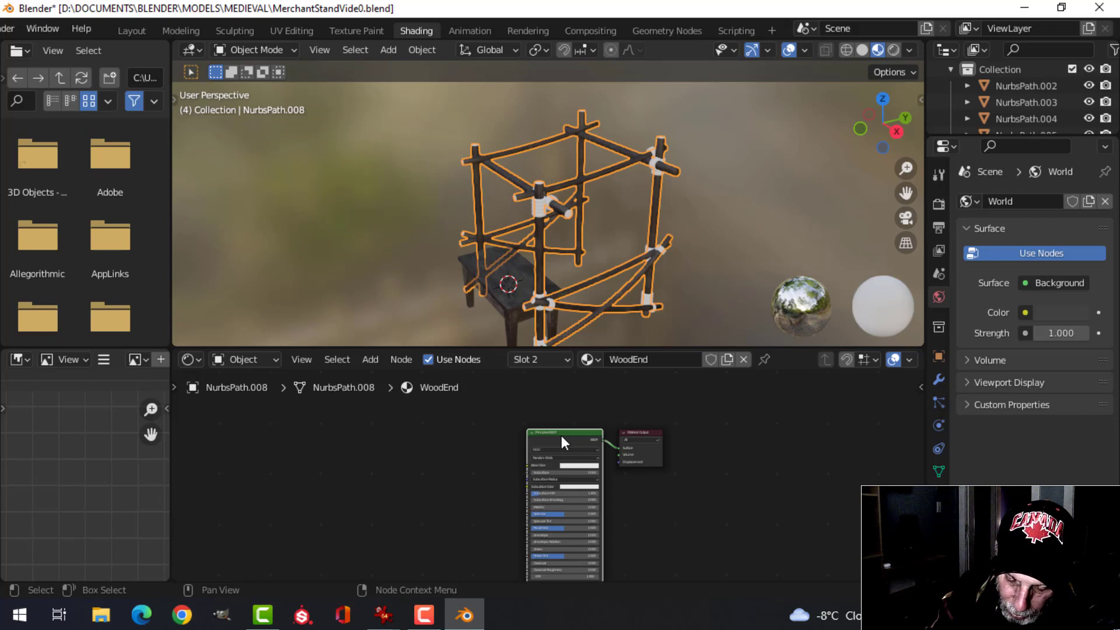
{"action": "key", "text": "ctrl+t"}
{"action": "key", "text": "g"}
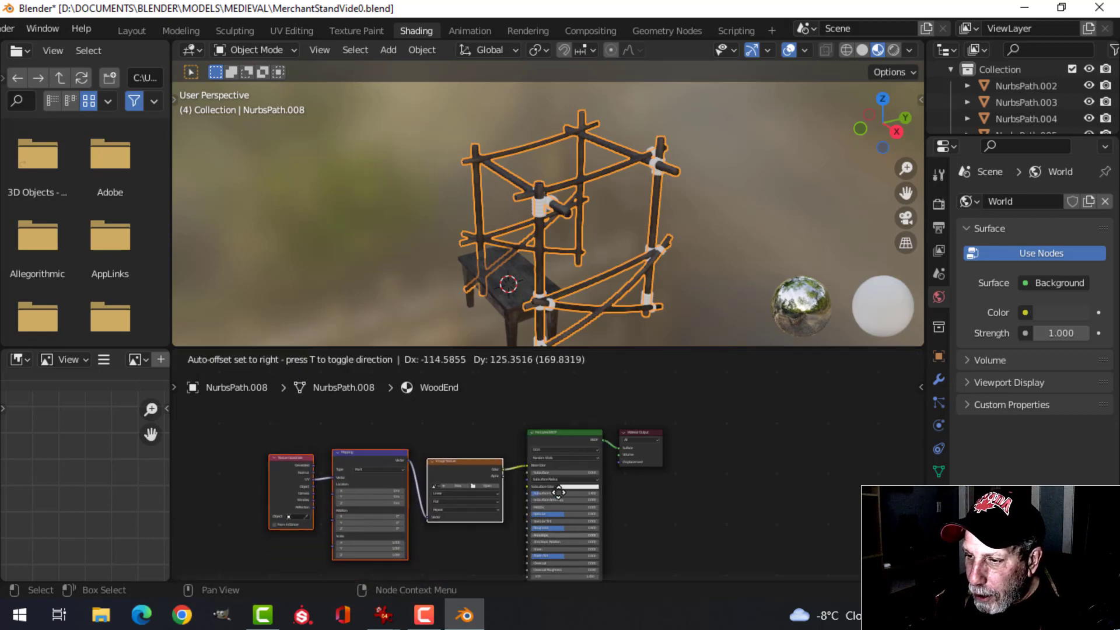
{"action": "left_click", "coordinate": [565, 464]}
{"action": "scroll", "coordinate": [565, 464], "scroll_direction": "up", "scroll_amount": 2}
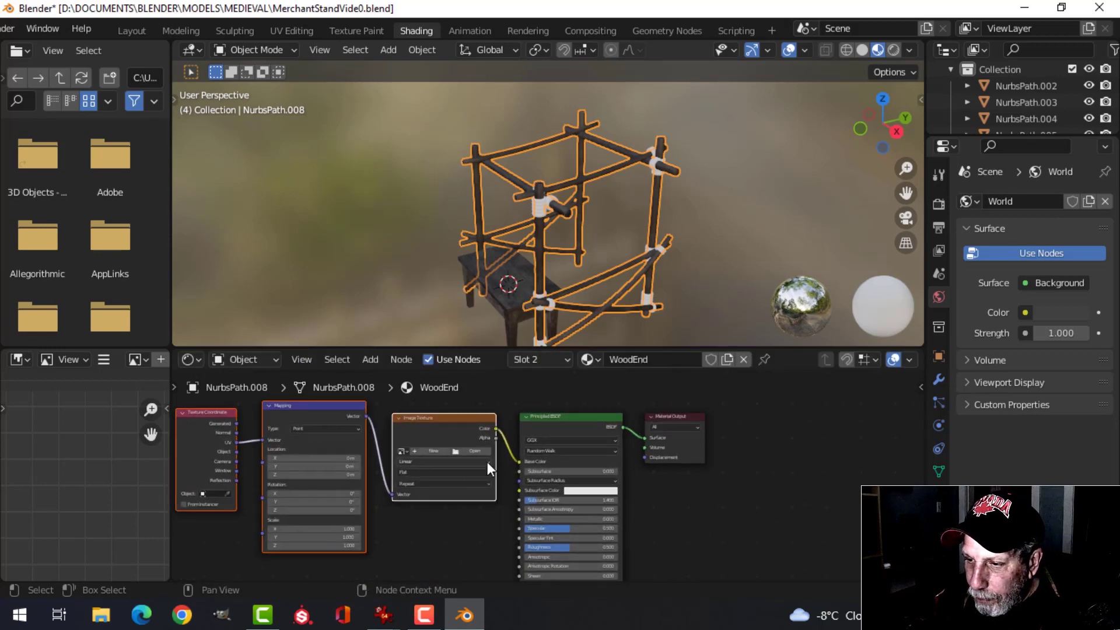
Load TexturesCom_WoodEnds0088_9_seamless_S.jpg from the LOG END folder into the Image Texture node.
{"action": "left_click", "coordinate": [474, 451]}
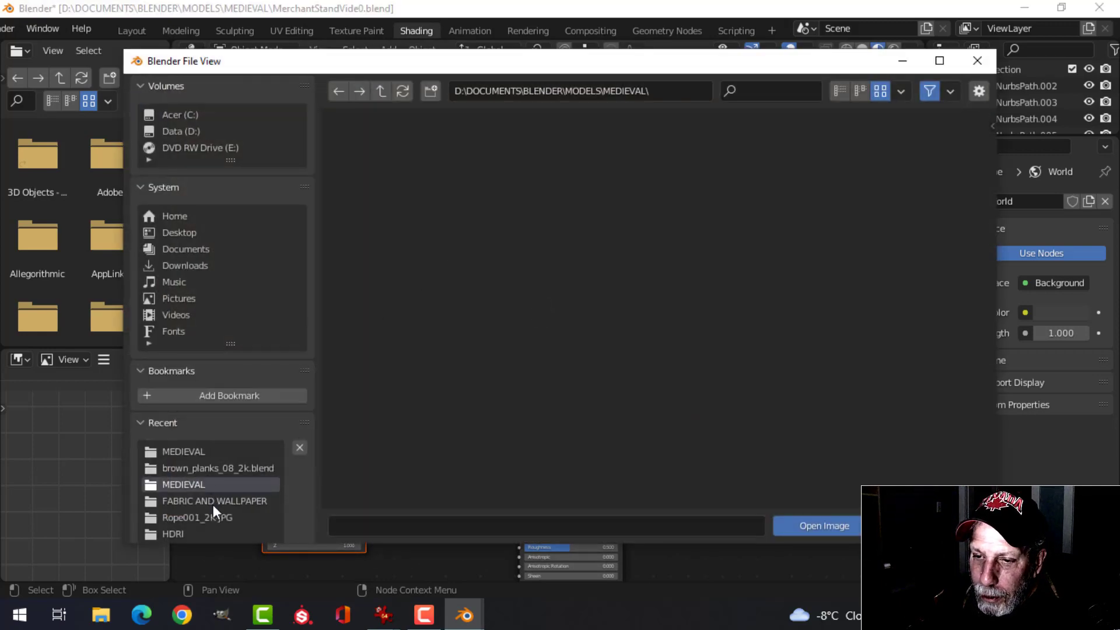
{"action": "scroll", "coordinate": [212, 505], "scroll_direction": "down", "scroll_amount": 5}
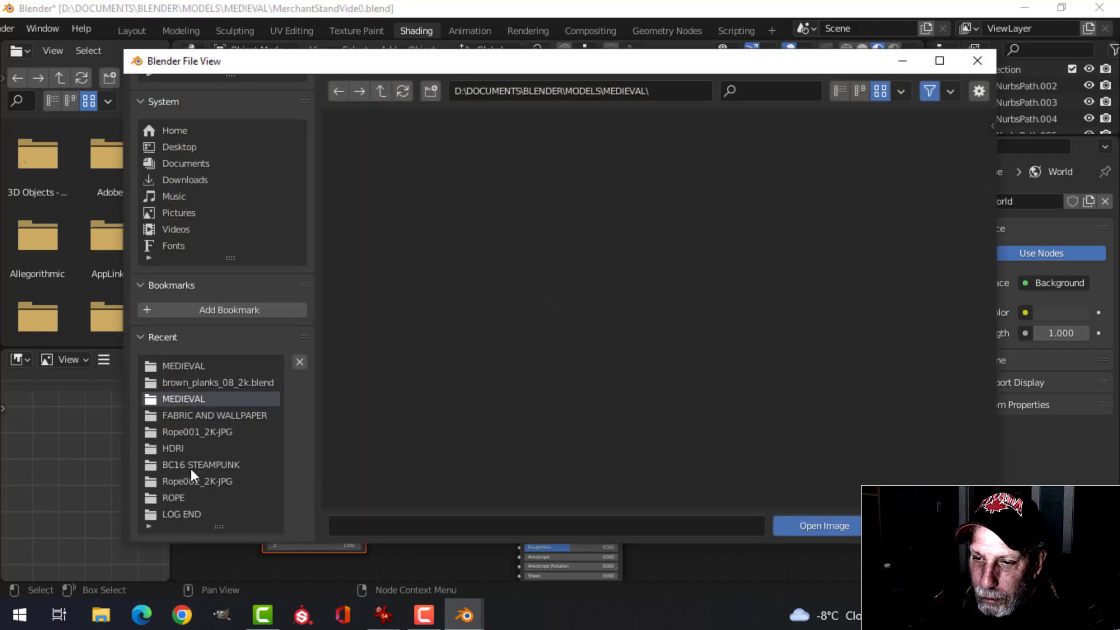
{"action": "left_click", "coordinate": [194, 513]}
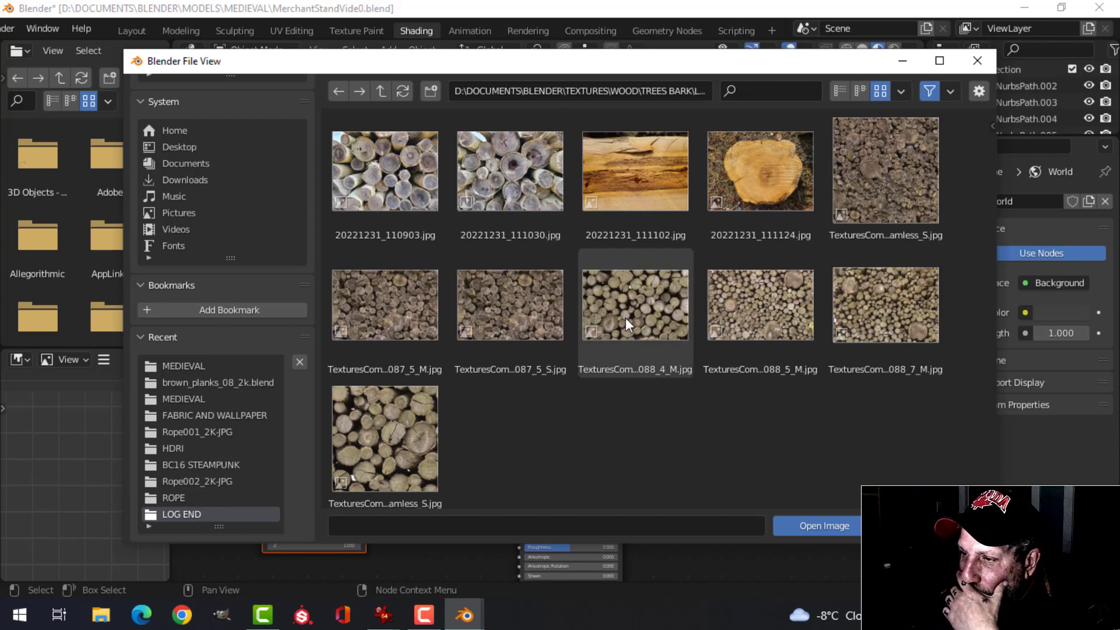
{"action": "left_click", "coordinate": [372, 449]}
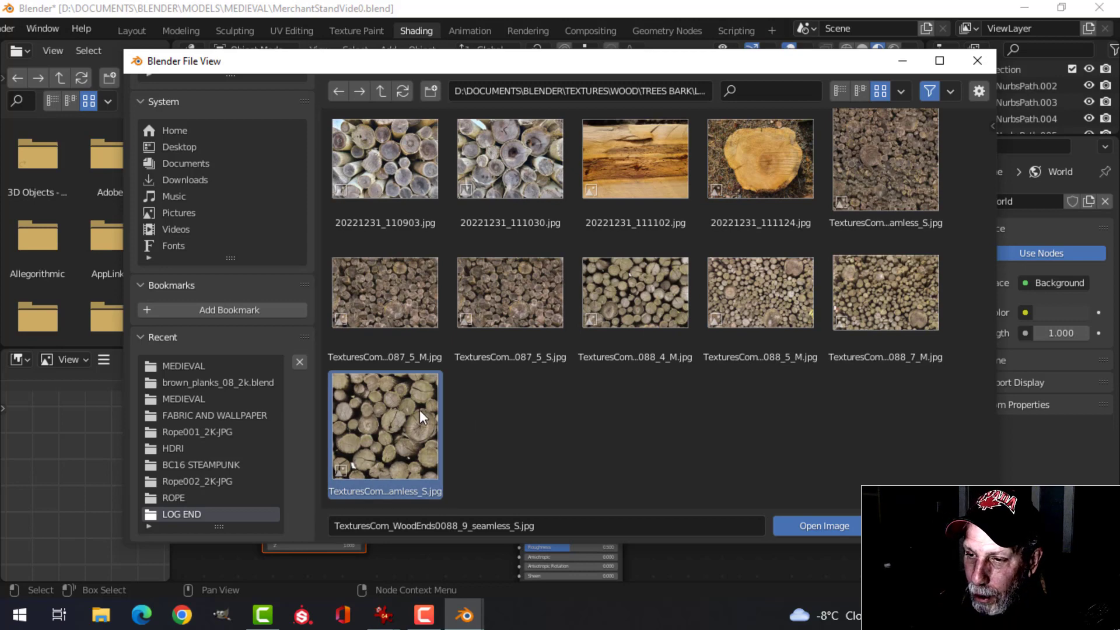
{"action": "left_click", "coordinate": [824, 525]}
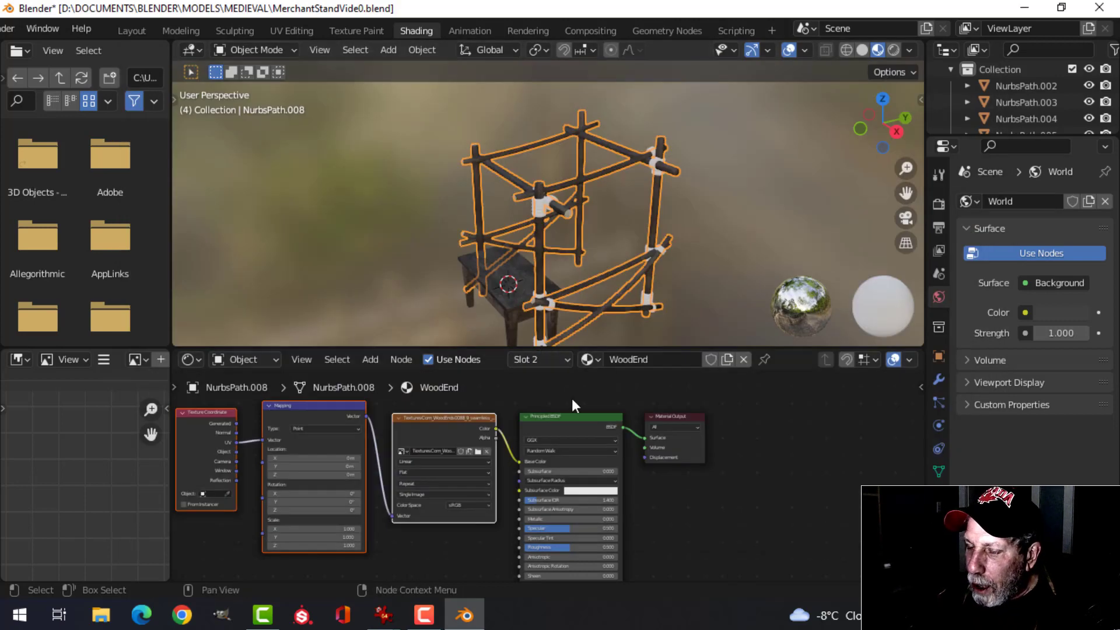
Return to the UV Editing workspace and unwrap the post's top face over the log-end image.
{"action": "left_click", "coordinate": [282, 30]}
{"action": "scroll", "coordinate": [354, 192], "scroll_direction": "down", "scroll_amount": 5}
{"action": "scroll", "coordinate": [352, 198], "scroll_direction": "up", "scroll_amount": 2}
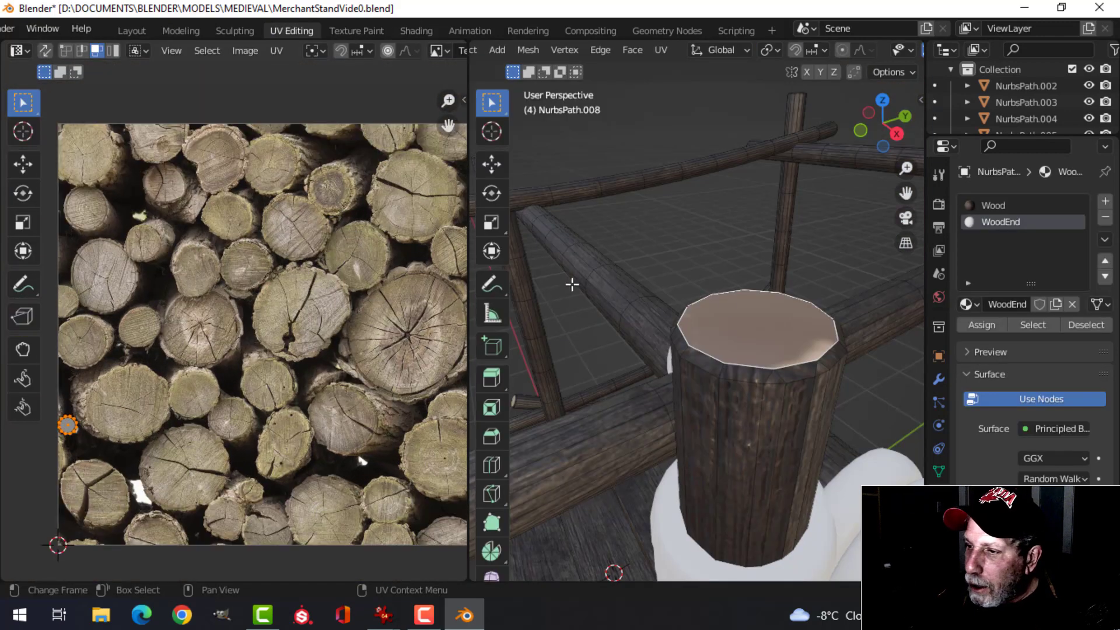
{"action": "key", "text": "u"}
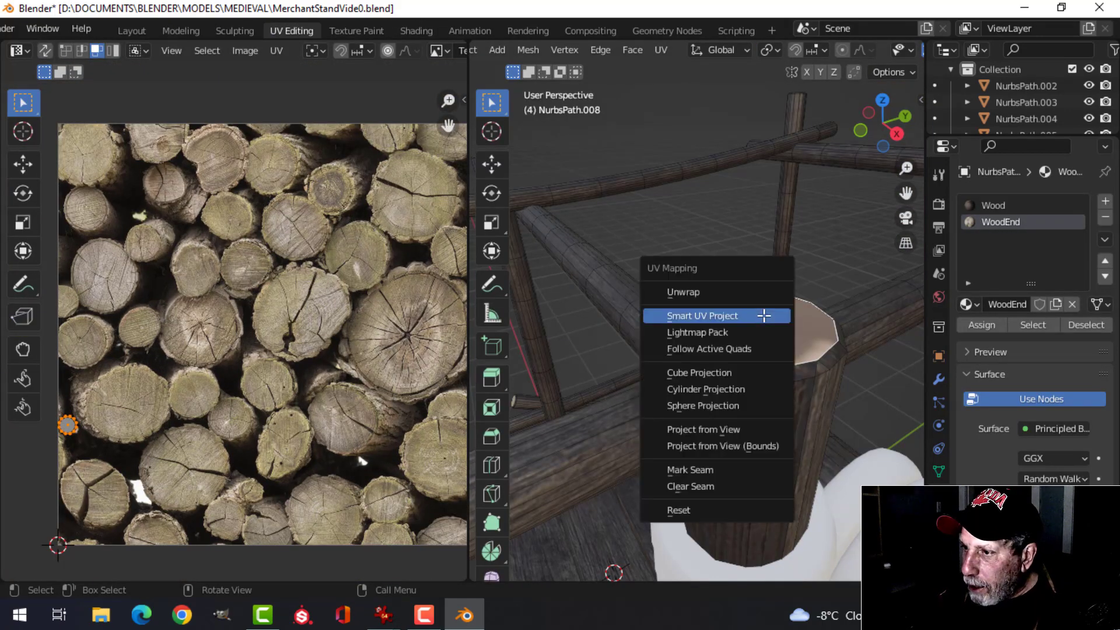
{"action": "left_click", "coordinate": [723, 293]}
{"action": "scroll", "coordinate": [254, 334], "scroll_direction": "down", "scroll_amount": 3}
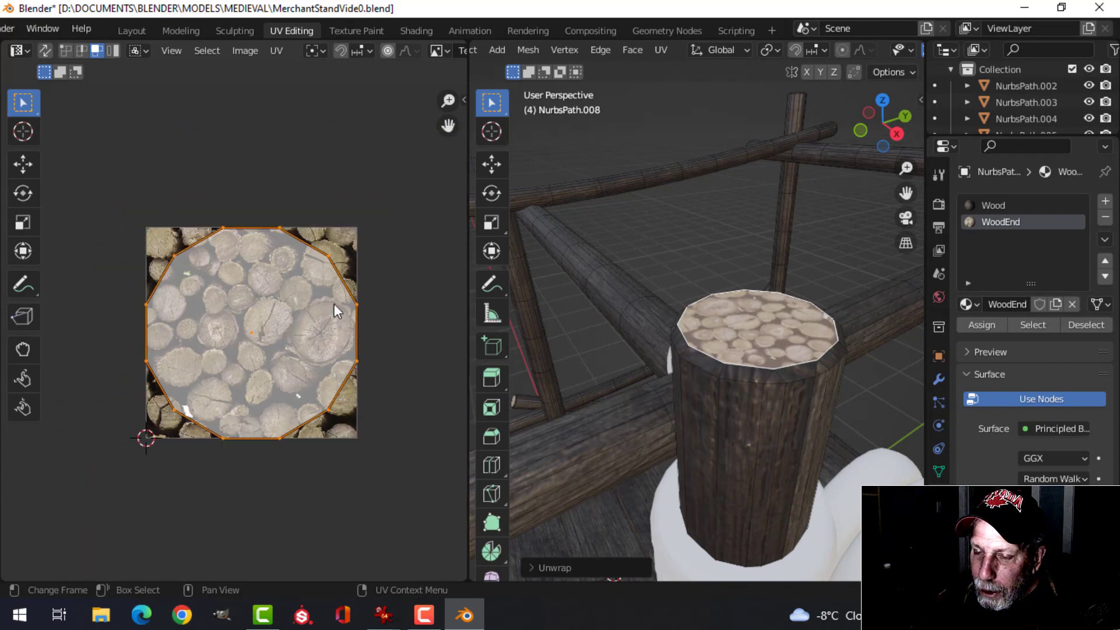
Scale the top face's UV island by about 0.268, center it on the largest log end, and check the post in Object Mode.
{"action": "key", "text": "s"}
{"action": "left_click", "coordinate": [315, 334]}
{"action": "scroll", "coordinate": [315, 333], "scroll_direction": "up", "scroll_amount": 2}
{"action": "key", "text": "g"}
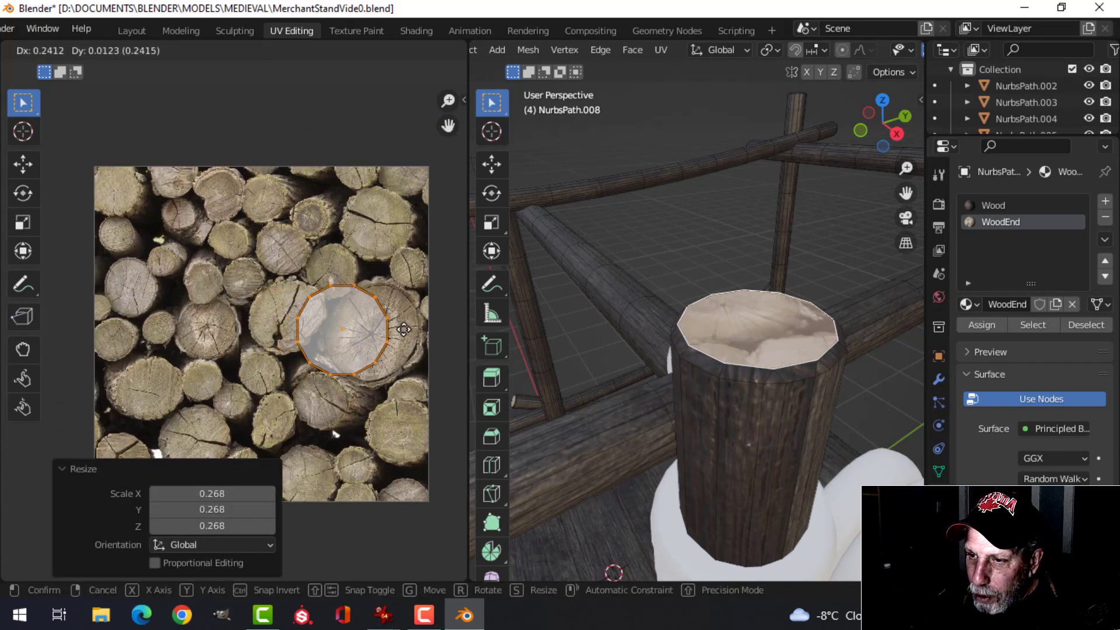
{"action": "left_click", "coordinate": [430, 329]}
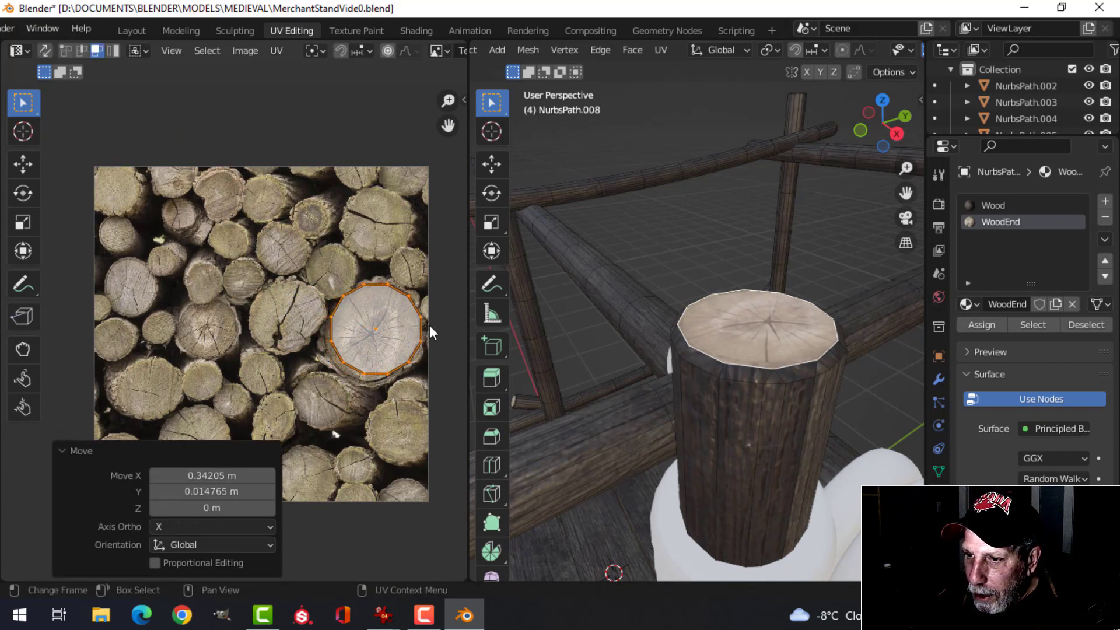
{"action": "key", "text": "g"}
{"action": "left_click", "coordinate": [428, 328]}
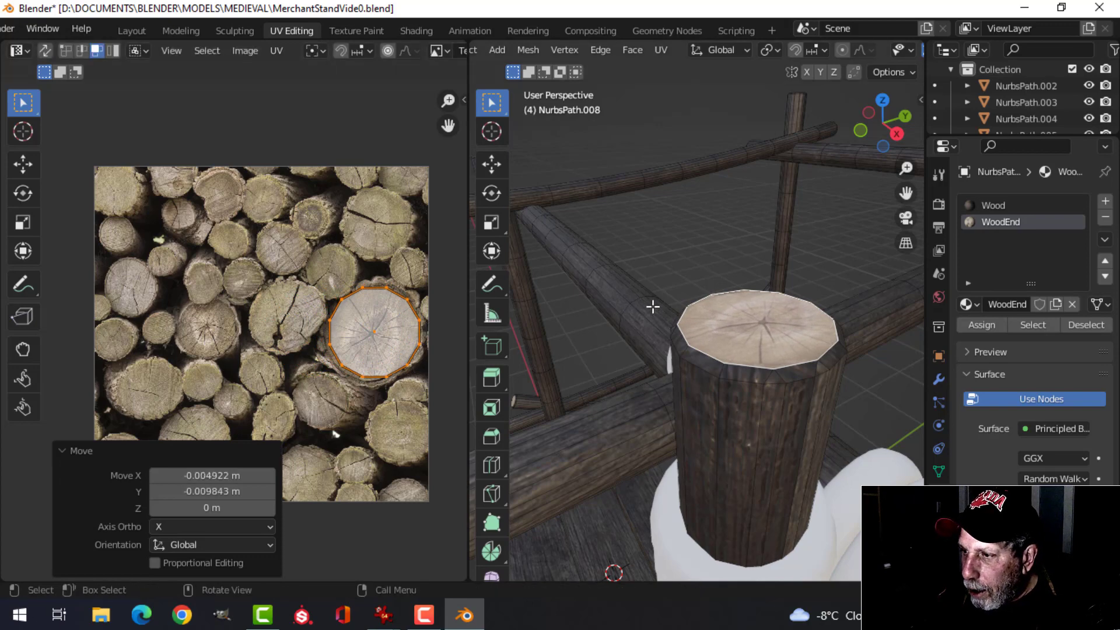
{"action": "key", "text": "Tab"}
{"action": "middle_click_drag", "start_coordinate": [737, 292], "coordinate": [681, 278]}
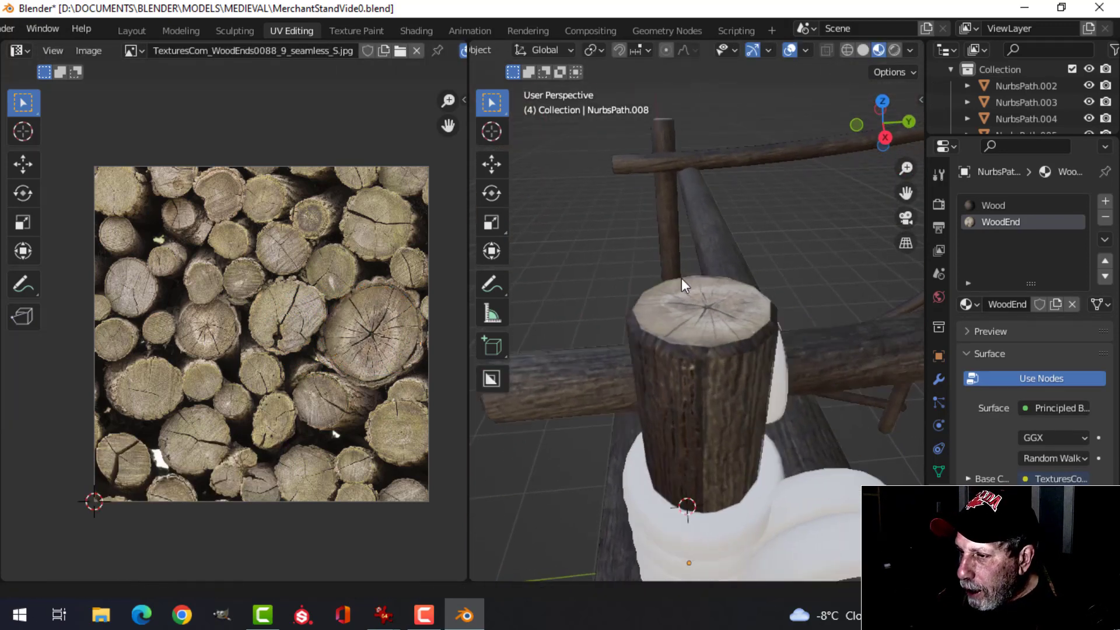
{"action": "scroll", "coordinate": [694, 290], "scroll_direction": "up", "scroll_amount": 5}
Grow the selection to the bevel ring around the post's top face, try unwrapping it all together, and undo the unwrap.
{"action": "key", "text": "Tab"}
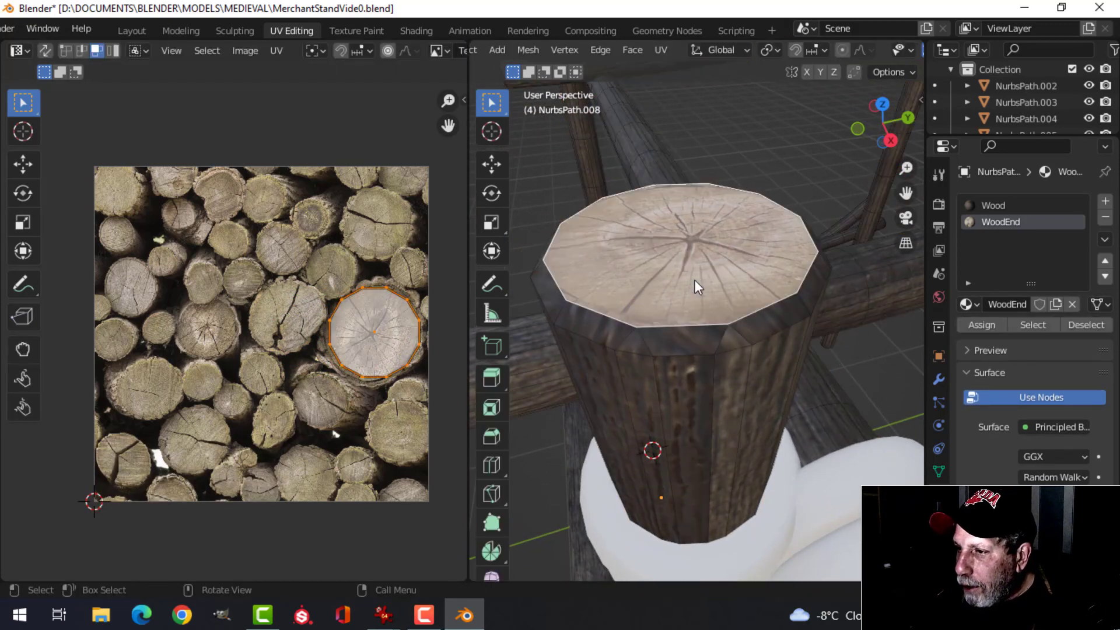
{"action": "key", "text": "ctrl+KP_Add"}
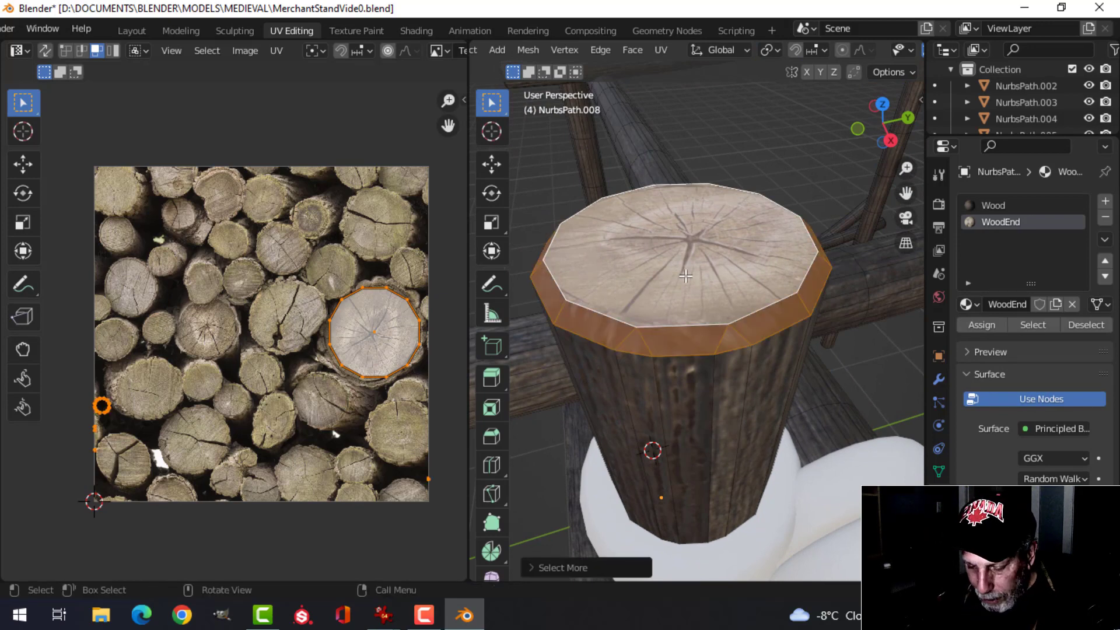
{"action": "key", "text": "u"}
{"action": "left_click", "coordinate": [685, 274]}
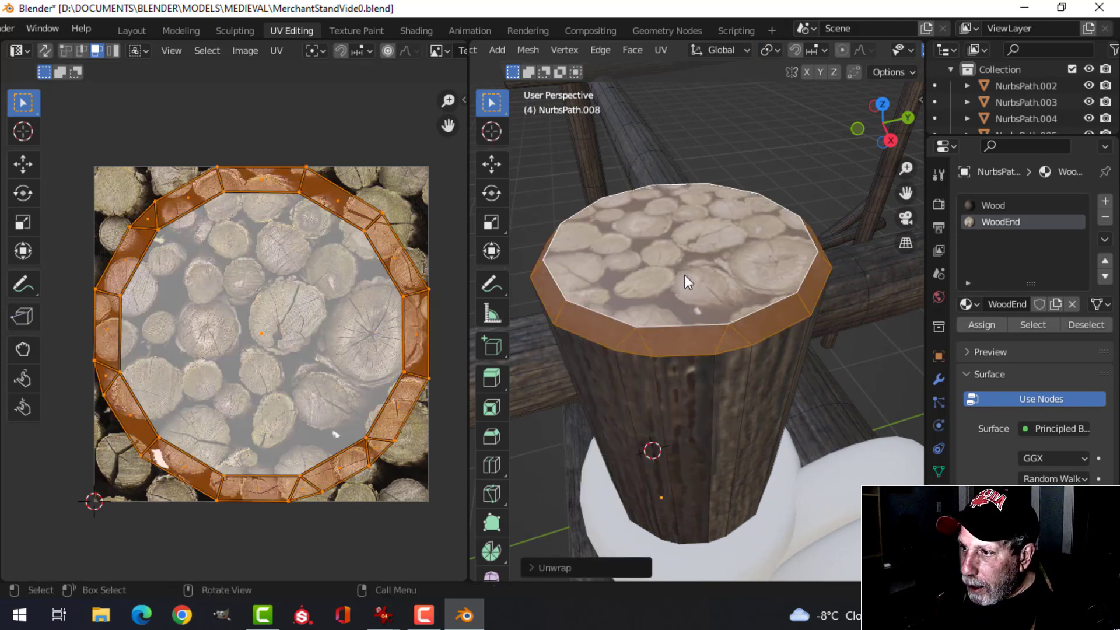
{"action": "key", "text": "ctrl+z"}
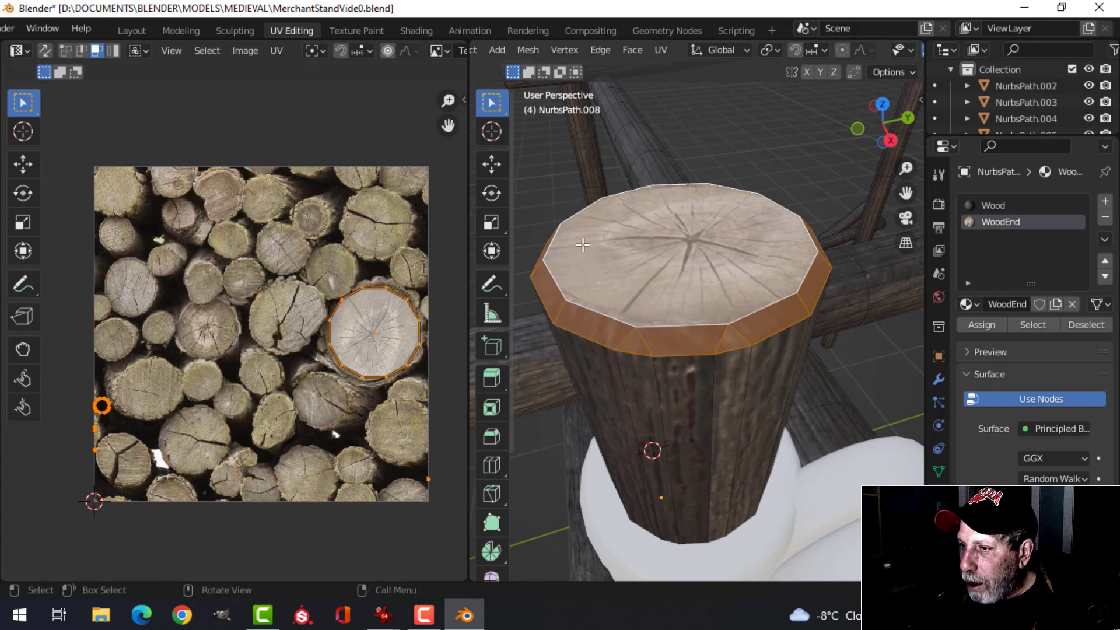
Select the end face of the short horizontal pole beside the rope-wrapped post and unwrap it over the log-end image.
{"action": "scroll", "coordinate": [643, 243], "scroll_direction": "down", "scroll_amount": 4}
{"action": "key", "text": "alt+a"}
{"action": "scroll", "coordinate": [674, 250], "scroll_direction": "down", "scroll_amount": 4}
{"action": "middle_click_drag", "start_coordinate": [699, 237], "coordinate": [651, 304]}
{"action": "scroll", "coordinate": [775, 293], "scroll_direction": "up", "scroll_amount": 3}
{"action": "scroll", "coordinate": [652, 295], "scroll_direction": "up", "scroll_amount": 2}
{"action": "left_click", "coordinate": [600, 280]}
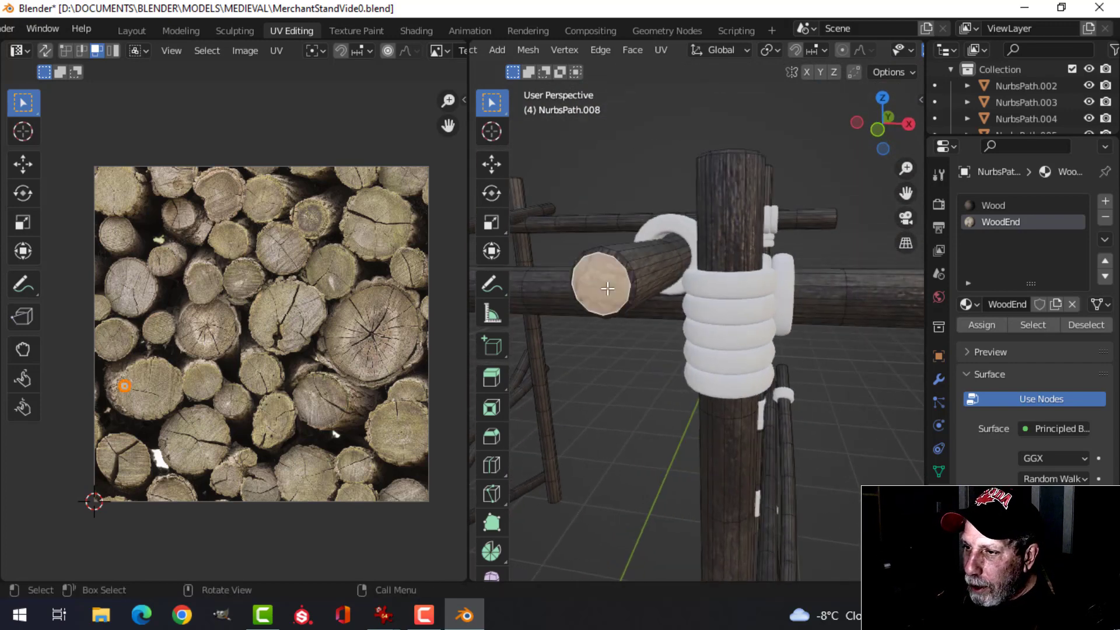
{"action": "key", "text": "Tab"}
{"action": "key", "text": "Tab"}
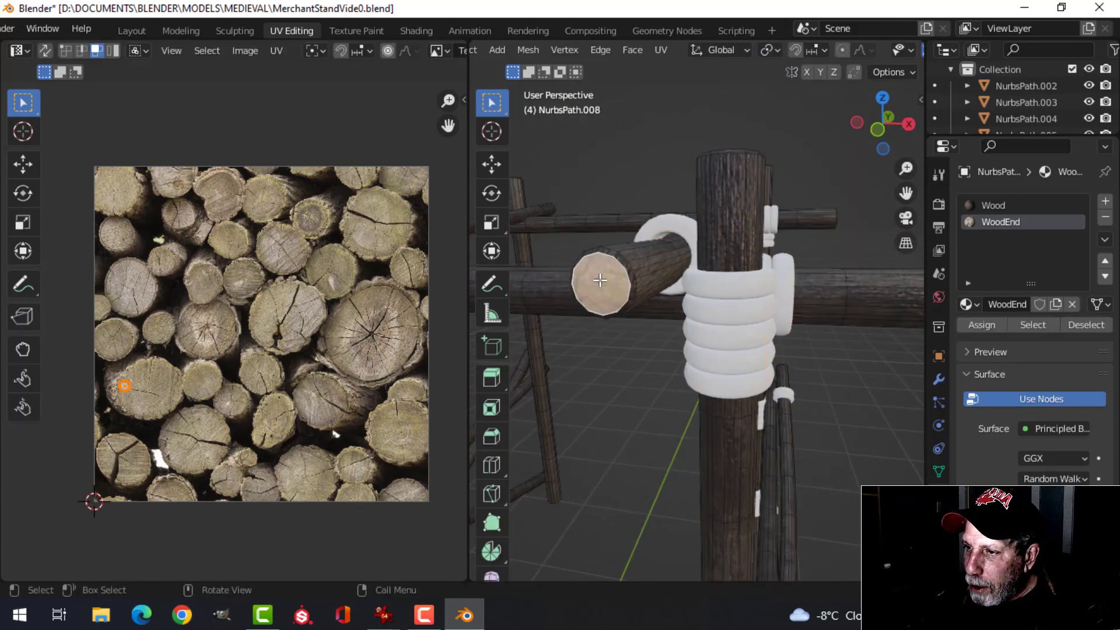
{"action": "key", "text": "u"}
{"action": "left_click", "coordinate": [697, 272]}
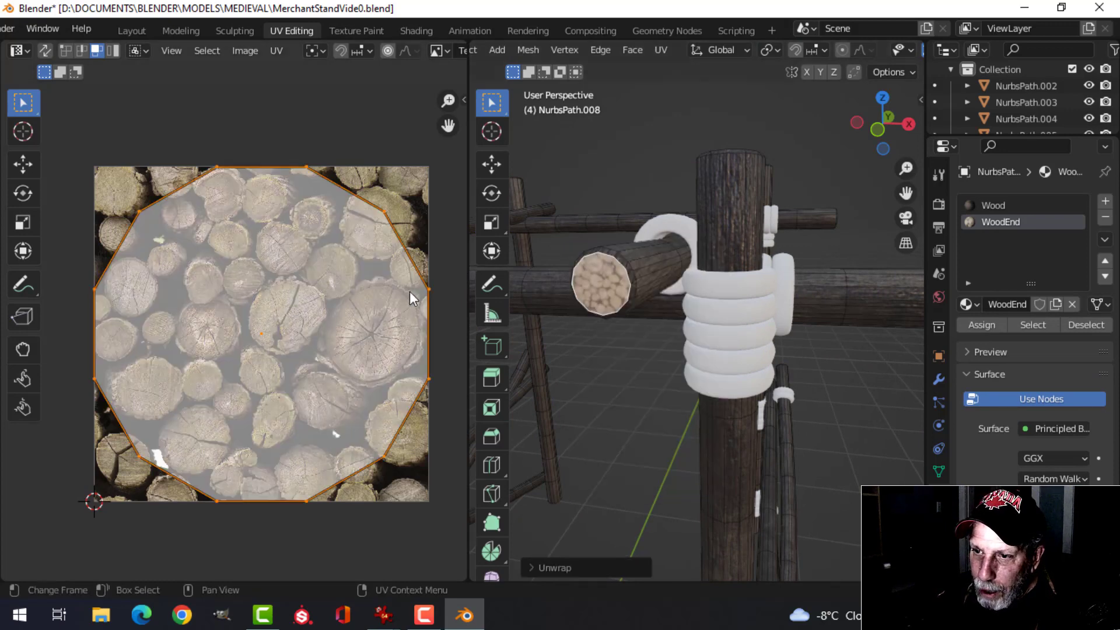
Scale that face's UV island by about 0.145, move it onto the mid-sized light log end, and enlarge it by about 1.07.
{"action": "key", "text": "s"}
{"action": "left_click", "coordinate": [273, 327]}
{"action": "key", "text": "g"}
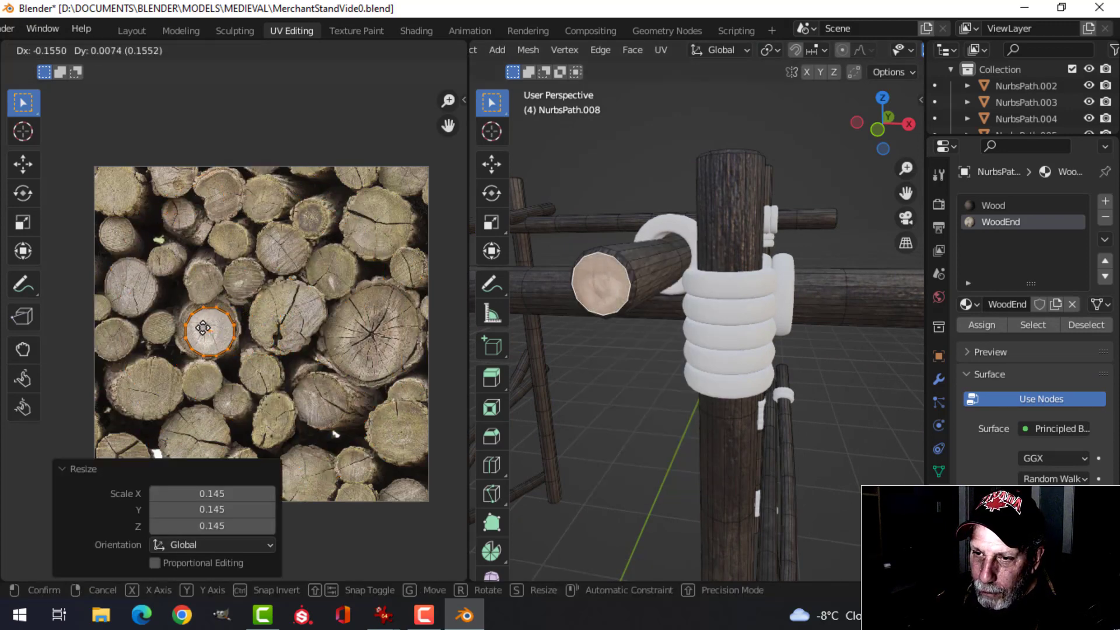
{"action": "left_click", "coordinate": [200, 325]}
{"action": "key", "text": "s"}
{"action": "left_click", "coordinate": [204, 327]}
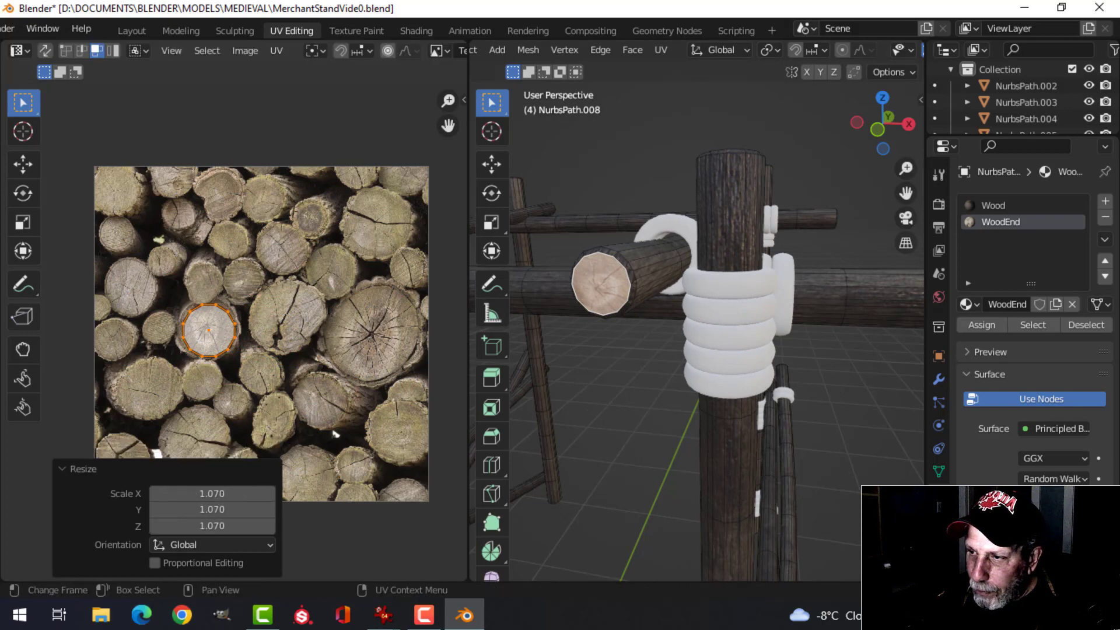
Select further pole end faces, including the one at the rope-lashed corner, and assign the WoodEnd material to them.
{"action": "left_click", "coordinate": [848, 261]}
{"action": "middle_click_drag", "start_coordinate": [847, 261], "coordinate": [627, 277]}
{"action": "scroll", "coordinate": [725, 351], "scroll_direction": "down", "scroll_amount": 6}
{"action": "middle_click_drag", "start_coordinate": [717, 251], "coordinate": [640, 292], "text": "shift"}
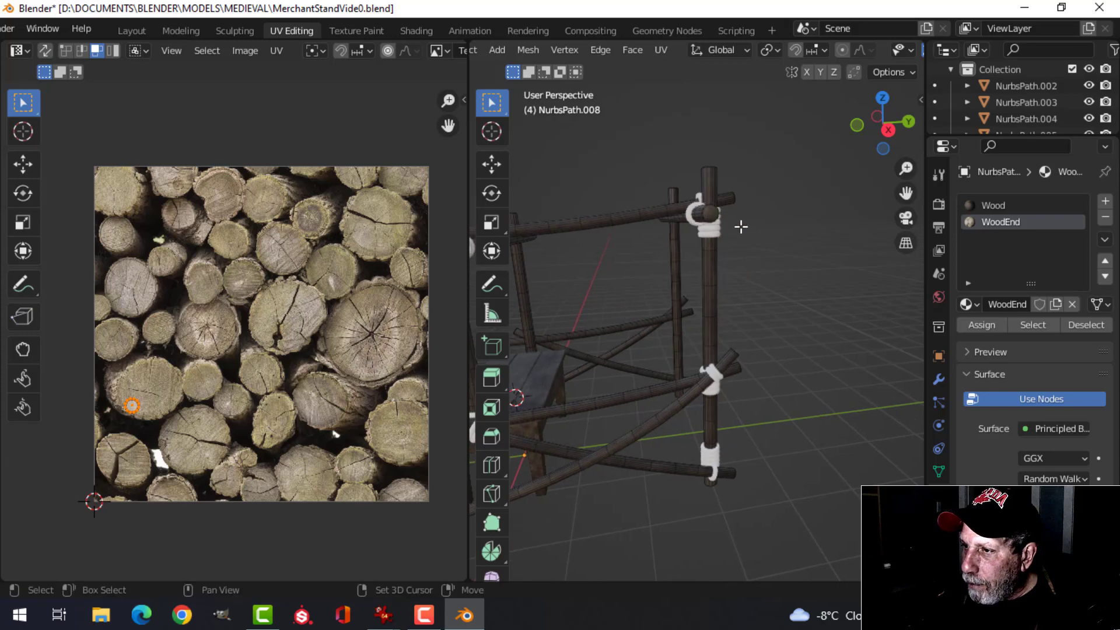
{"action": "left_click", "coordinate": [711, 214], "text": "shift"}
{"action": "middle_click_drag", "start_coordinate": [746, 269], "coordinate": [730, 263]}
{"action": "left_click", "coordinate": [1001, 222]}
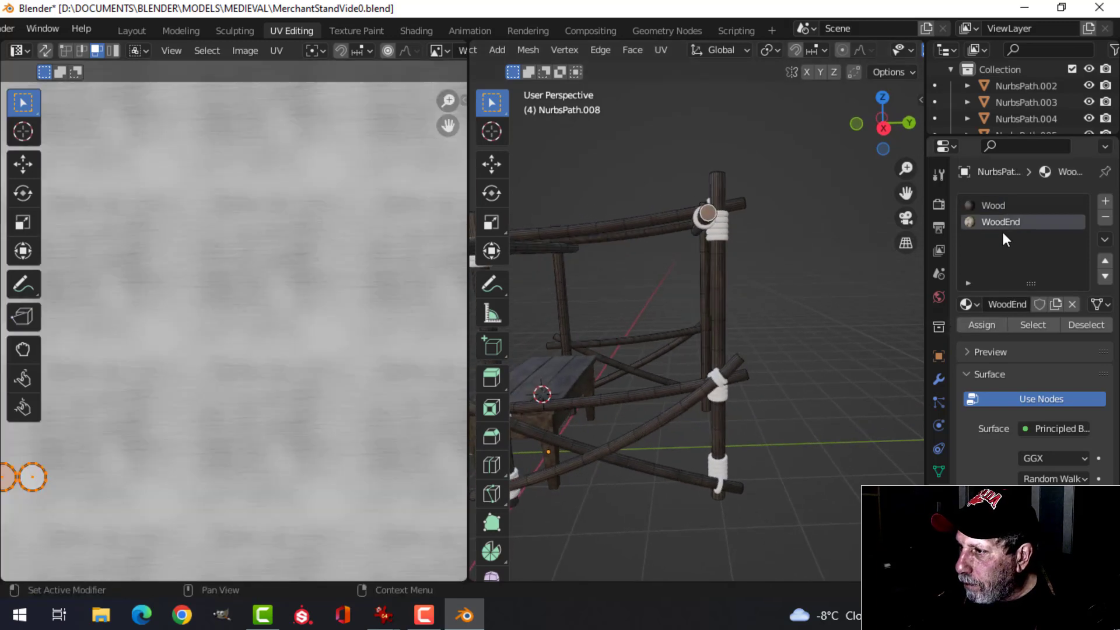
{"action": "left_click", "coordinate": [989, 322]}
Add the vertical posts' top faces to the end-face selection and unwrap all the selected faces together.
{"action": "middle_click_drag", "start_coordinate": [786, 360], "coordinate": [785, 245]}
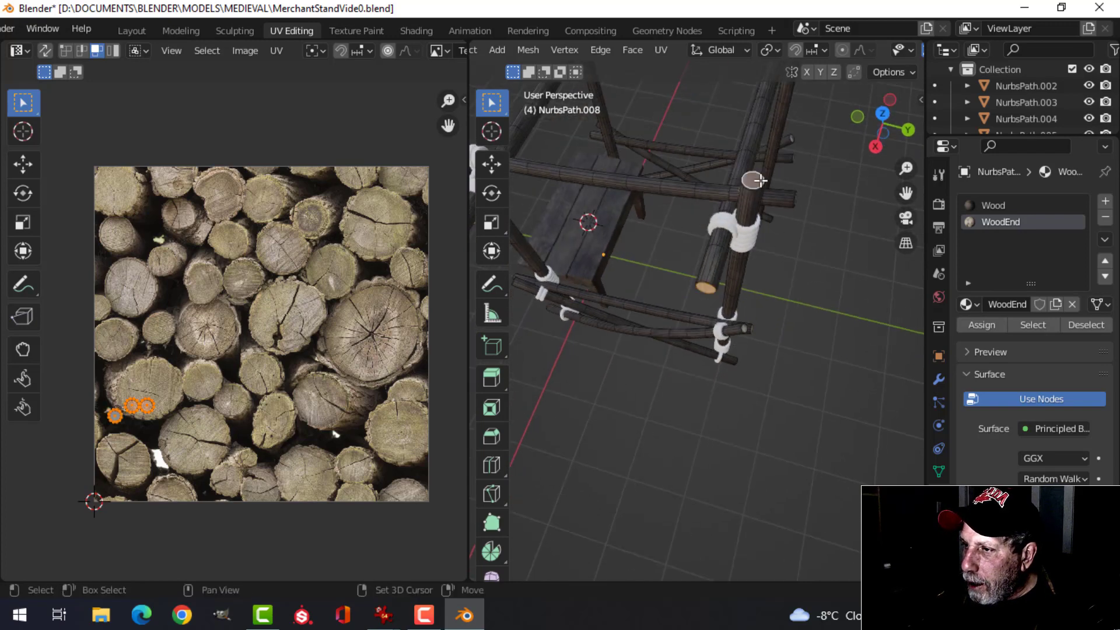
{"action": "middle_click_drag", "start_coordinate": [759, 181], "coordinate": [664, 309]}
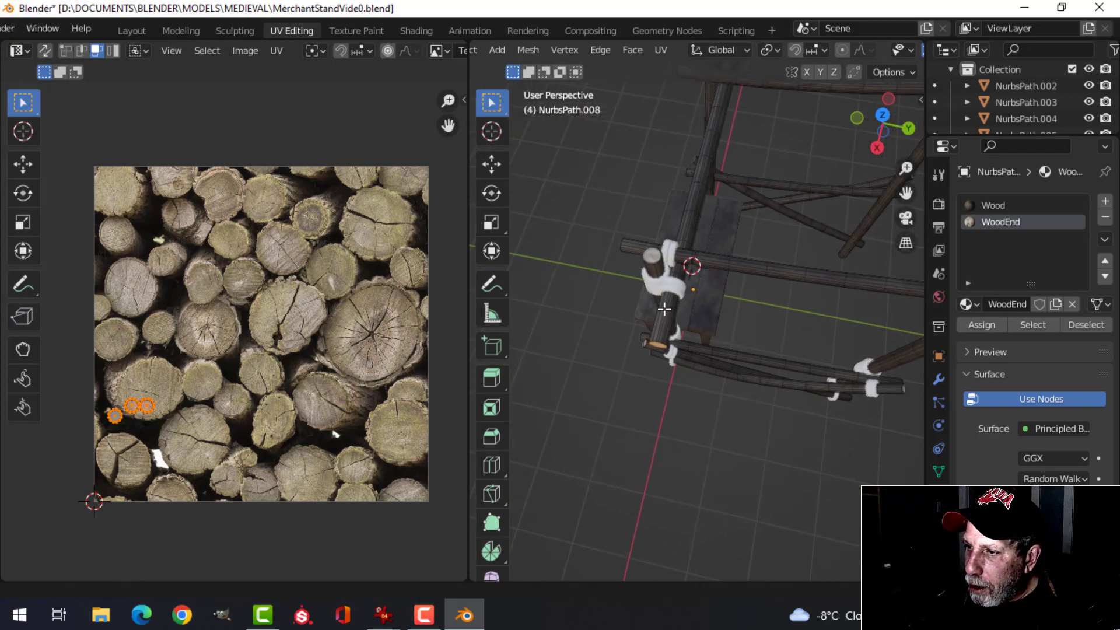
{"action": "middle_click_drag", "start_coordinate": [680, 236], "coordinate": [632, 326], "text": "shift"}
{"action": "middle_click_drag", "start_coordinate": [728, 229], "coordinate": [675, 333], "text": "shift"}
{"action": "scroll", "coordinate": [675, 334], "scroll_direction": "up", "scroll_amount": 2}
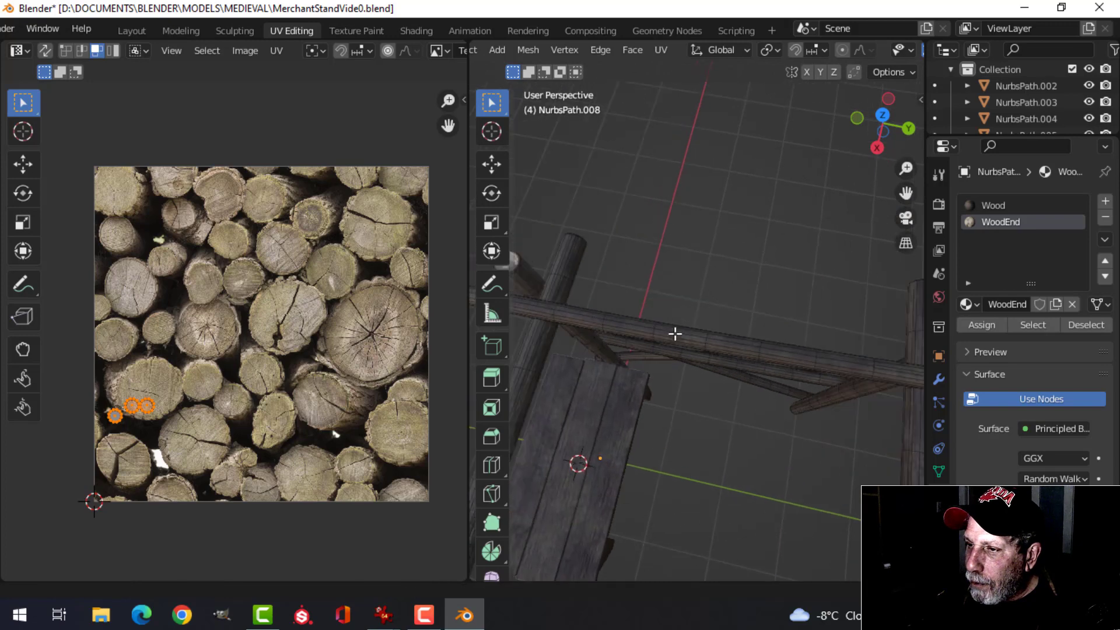
{"action": "scroll", "coordinate": [675, 334], "scroll_direction": "down", "scroll_amount": 2}
{"action": "scroll", "coordinate": [612, 313], "scroll_direction": "down", "scroll_amount": 2}
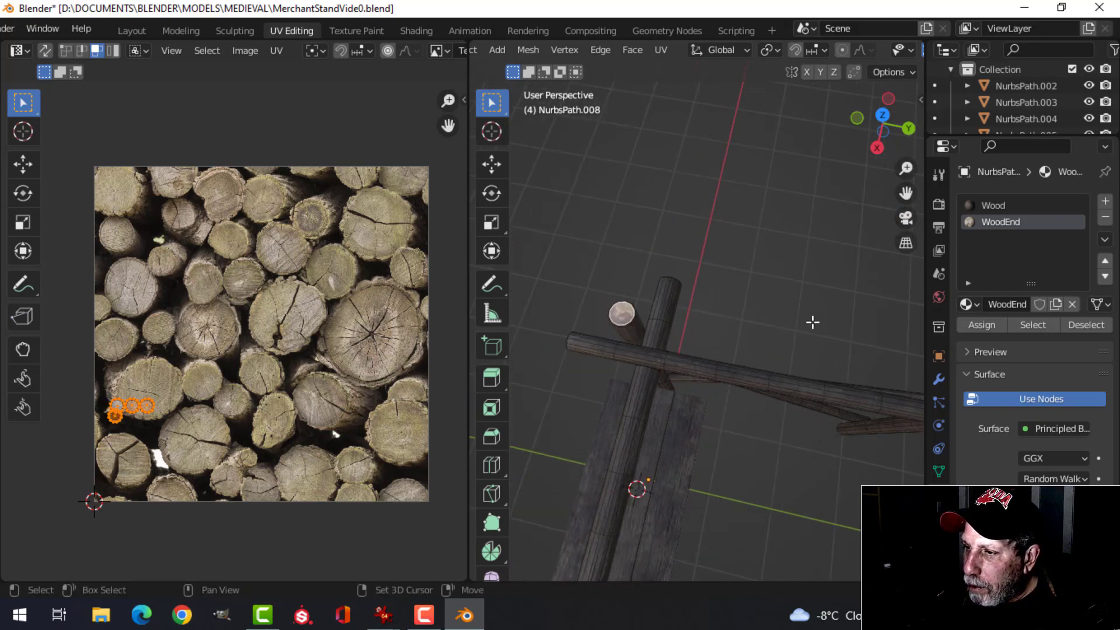
{"action": "middle_click_drag", "start_coordinate": [812, 323], "coordinate": [646, 274], "text": "shift"}
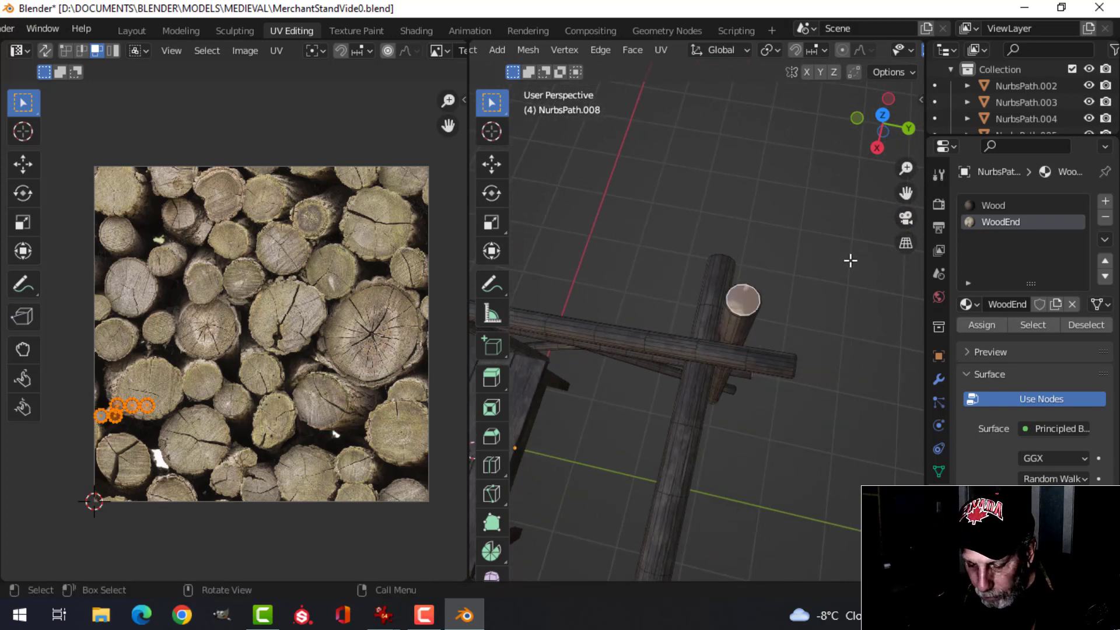
{"action": "key", "text": "u"}
{"action": "left_click", "coordinate": [789, 260]}
Scale the uppermost UV island by about 0.367 and move it onto the small log end near the image's upper edge.
{"action": "scroll", "coordinate": [221, 372], "scroll_direction": "up", "scroll_amount": 1}
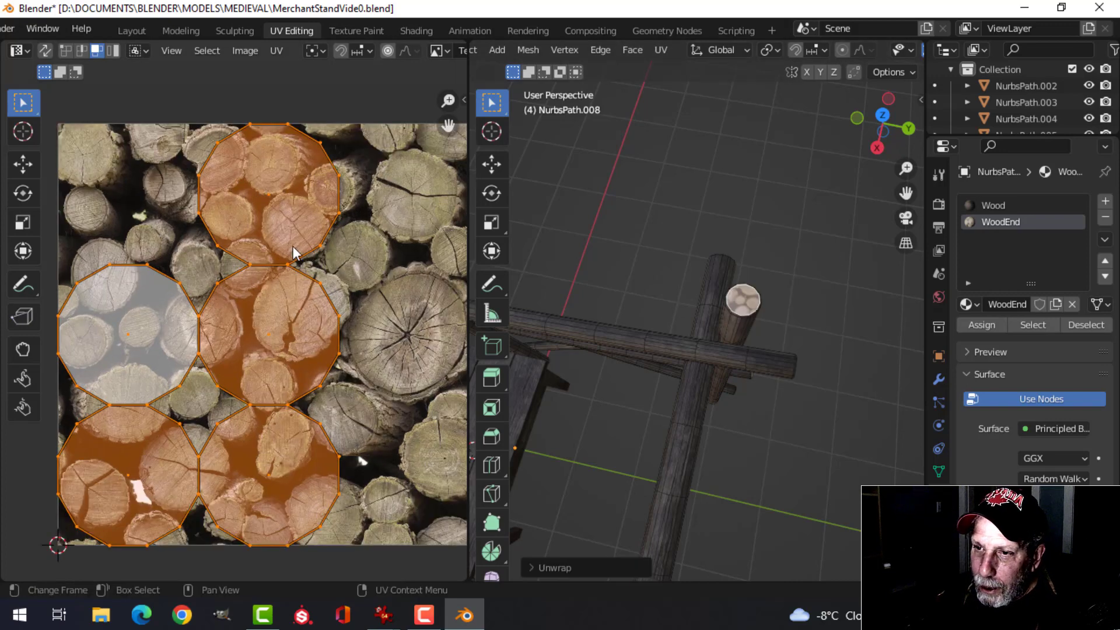
{"action": "left_click", "coordinate": [309, 222]}
{"action": "key", "text": "s"}
{"action": "left_click", "coordinate": [302, 198]}
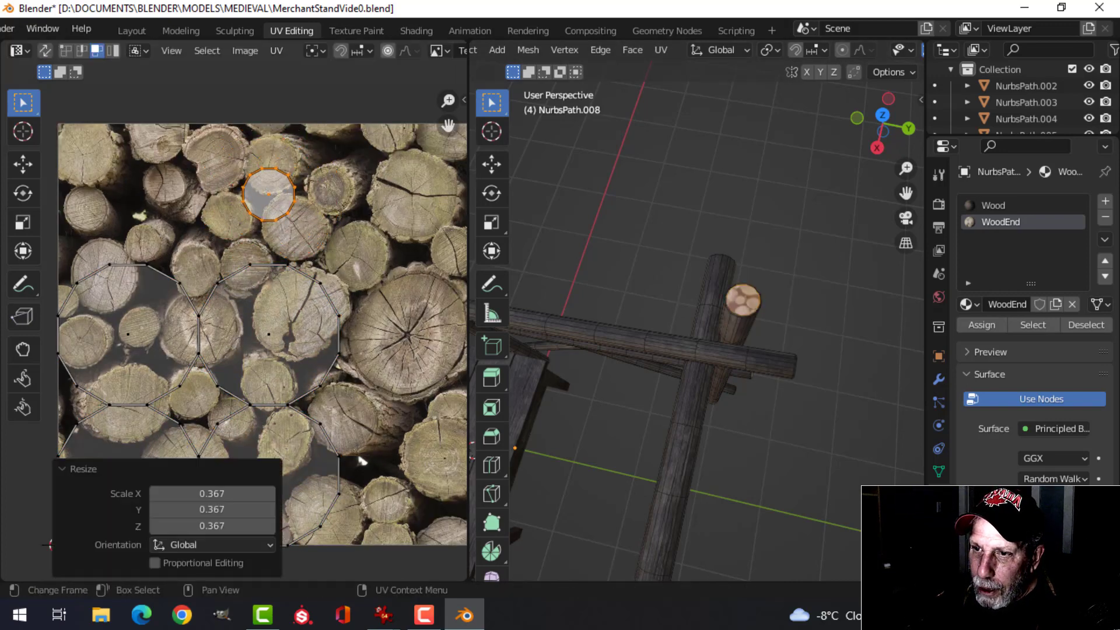
{"action": "key", "text": "g"}
{"action": "left_click", "coordinate": [294, 154]}
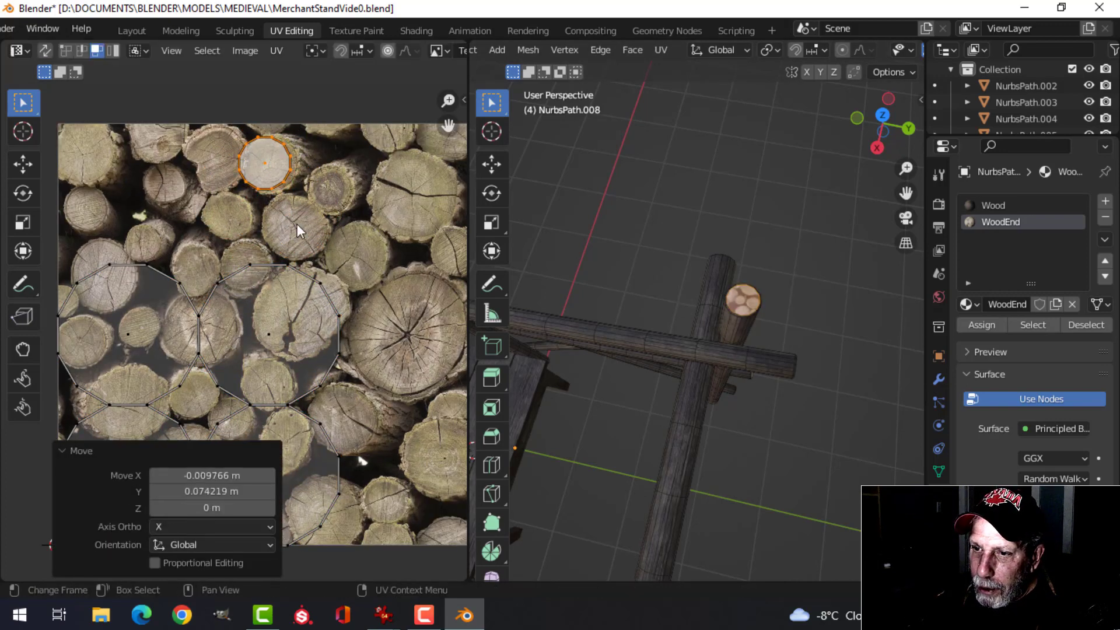
Scale the middle-column UV island by about 0.446, move it onto the large upper-right log end, and enlarge it by about 1.245.
{"action": "left_click", "coordinate": [285, 315]}
{"action": "key", "text": "s"}
{"action": "left_click", "coordinate": [320, 318]}
{"action": "key", "text": "g"}
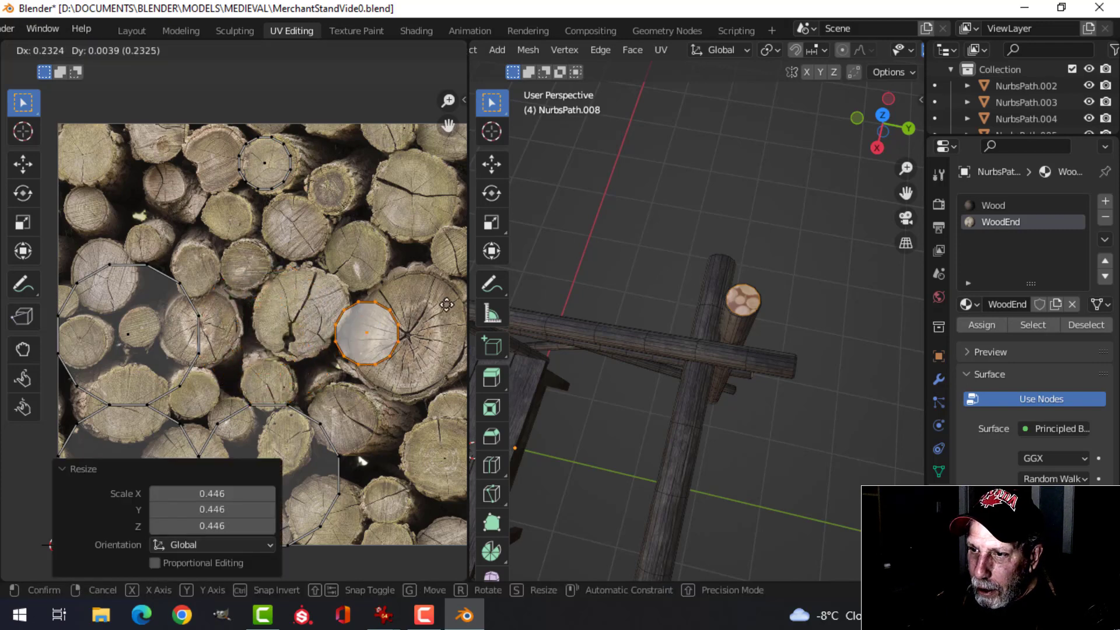
{"action": "left_click", "coordinate": [13, 186]}
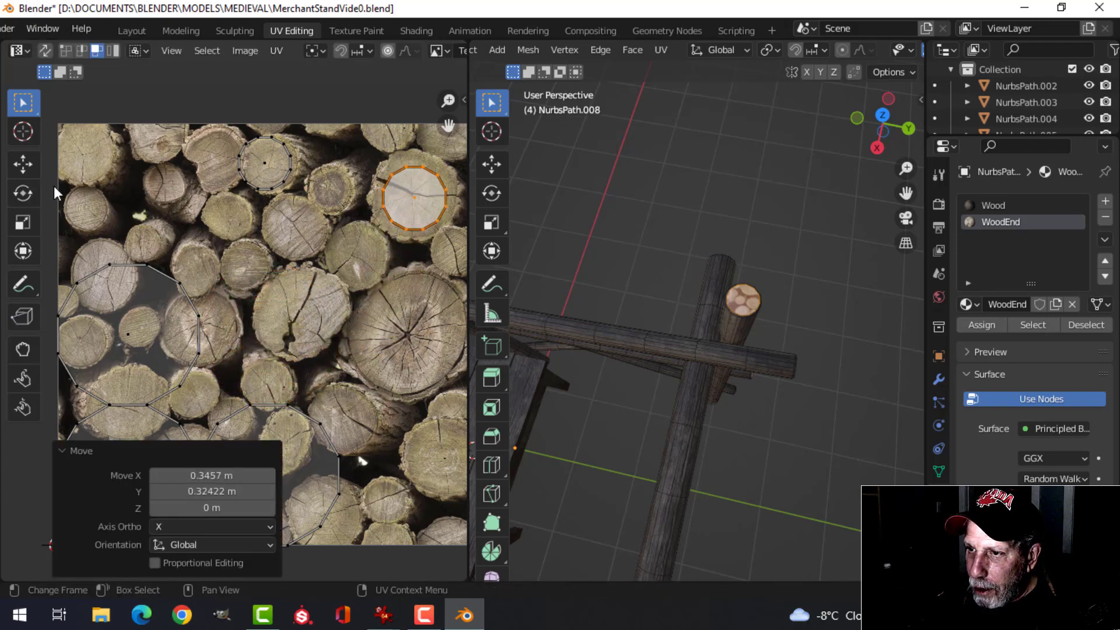
{"action": "key", "text": "s"}
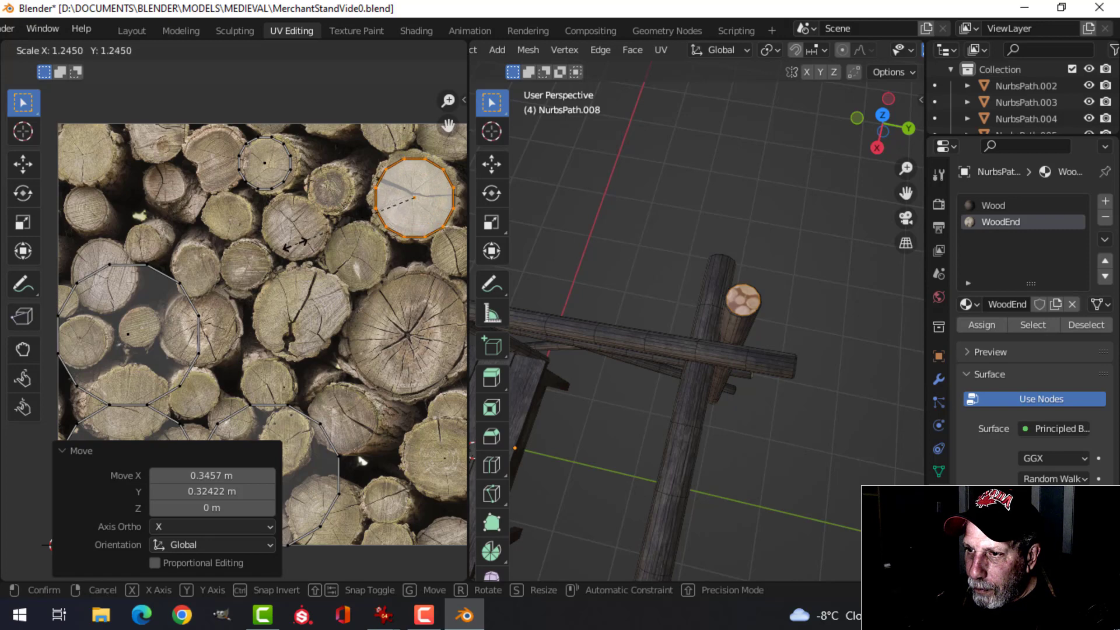
{"action": "left_click", "coordinate": [294, 245]}
Shrink the left-hand UV island to about 0.43, move it onto the light mid-sized log end, and enlarge it by about 1.108.
{"action": "left_click", "coordinate": [115, 335]}
{"action": "key", "text": "s"}
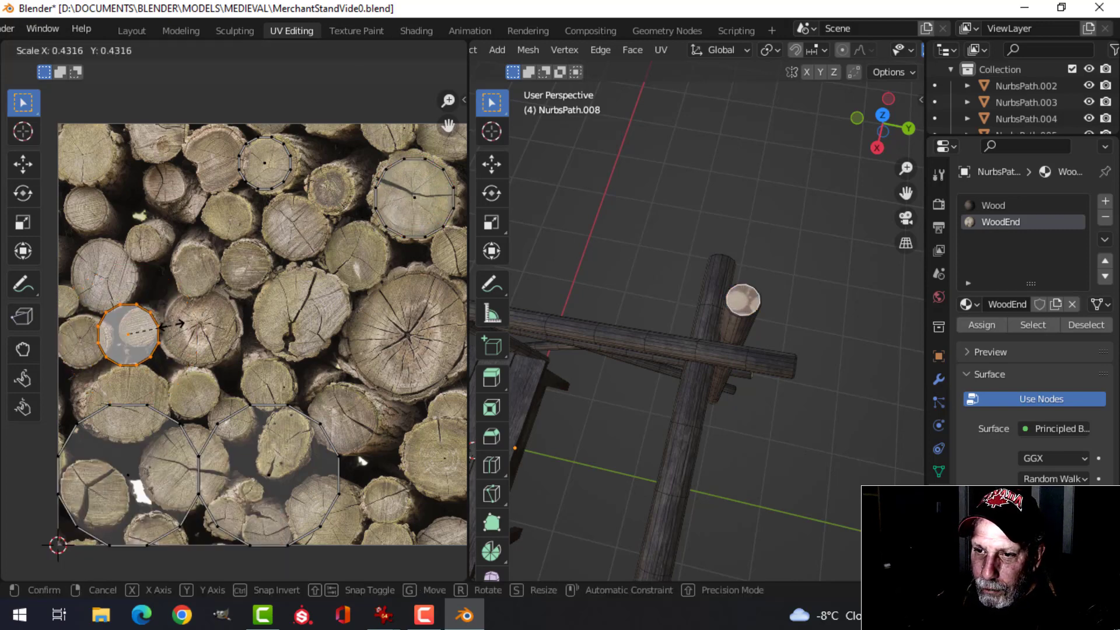
{"action": "left_click", "coordinate": [185, 320]}
{"action": "key", "text": "g"}
{"action": "left_click", "coordinate": [252, 322]}
{"action": "key", "text": "s"}
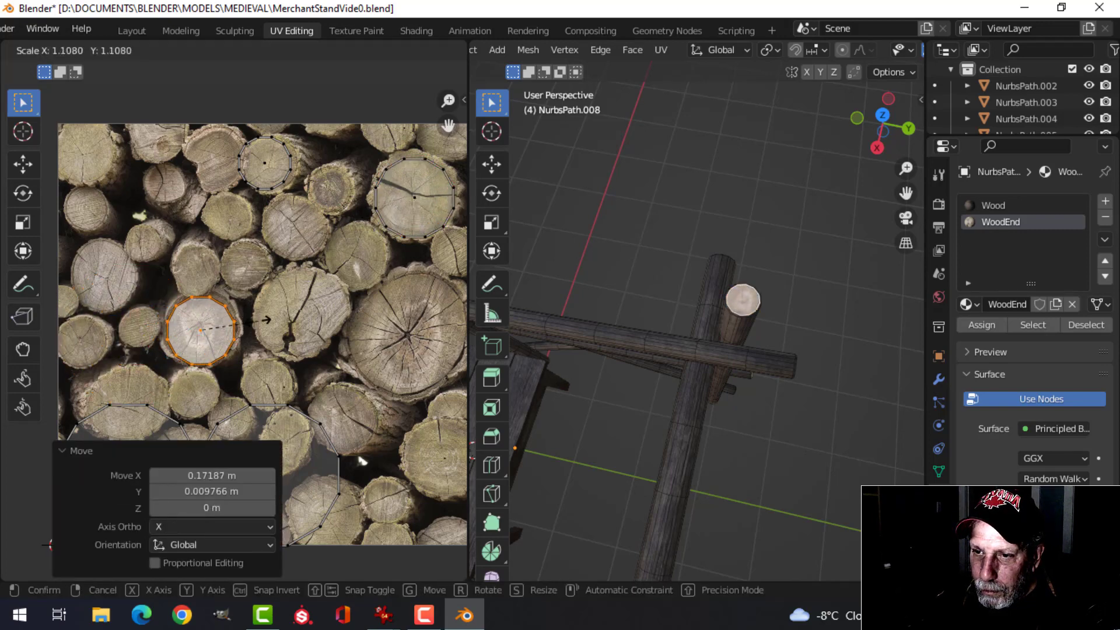
{"action": "left_click", "coordinate": [261, 320]}
Shrink the lower-left UV island and fit it onto the log end directly above it.
{"action": "middle_click_drag", "start_coordinate": [261, 320], "coordinate": [269, 238]}
{"action": "left_click", "coordinate": [165, 362]}
{"action": "key", "text": "s"}
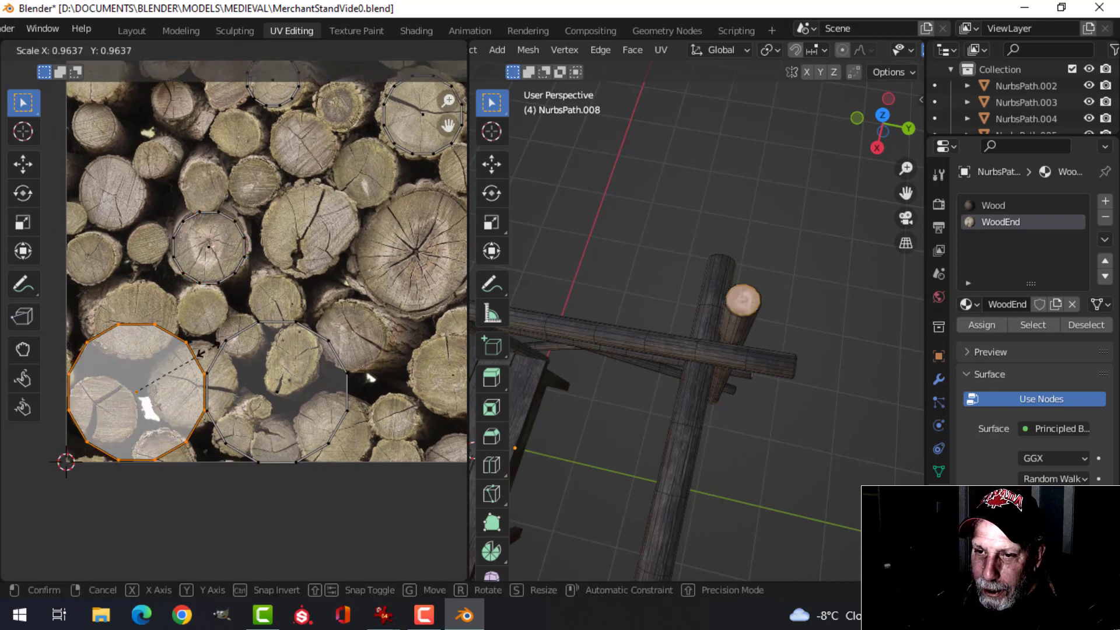
{"action": "left_click", "coordinate": [153, 376]}
{"action": "key", "text": "g"}
{"action": "left_click", "coordinate": [179, 282]}
{"action": "key", "text": "s"}
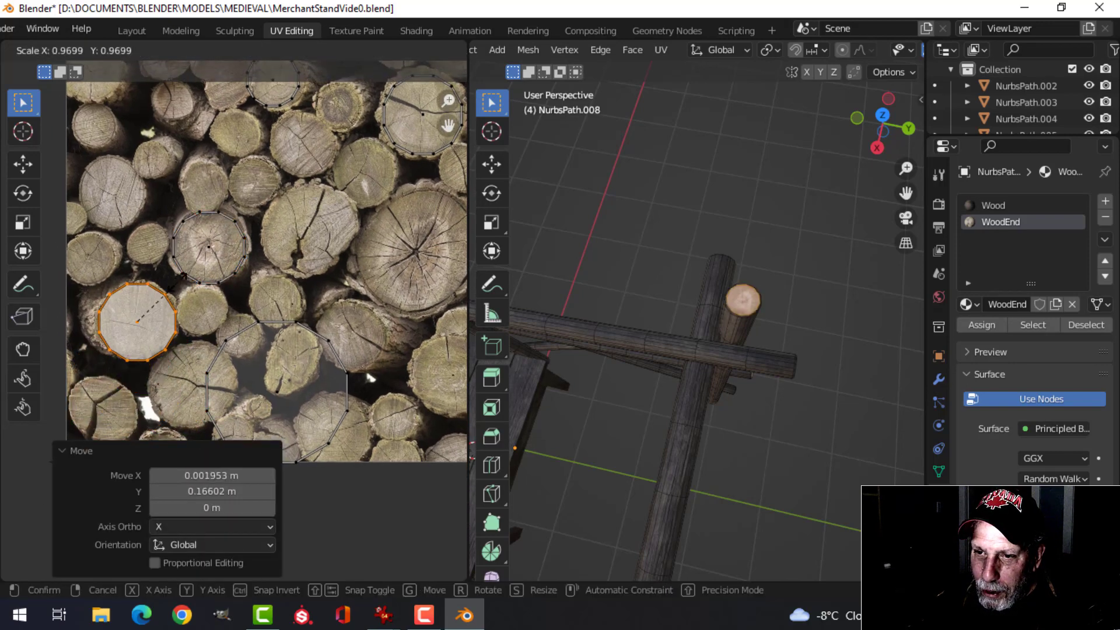
{"action": "left_click", "coordinate": [254, 348]}
Scale the last UV island by about 0.733, move it onto the large log end to its left, and resize it to fit.
{"action": "left_click", "coordinate": [270, 387]}
{"action": "key", "text": "s"}
{"action": "left_click", "coordinate": [265, 363]}
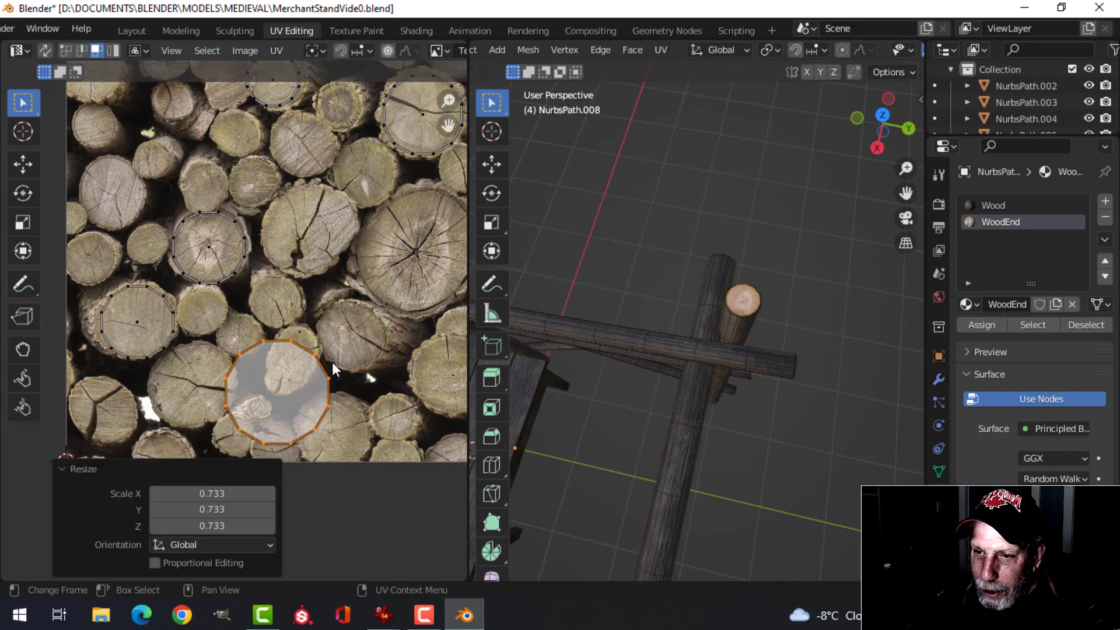
{"action": "key", "text": "g"}
{"action": "left_click", "coordinate": [185, 356]}
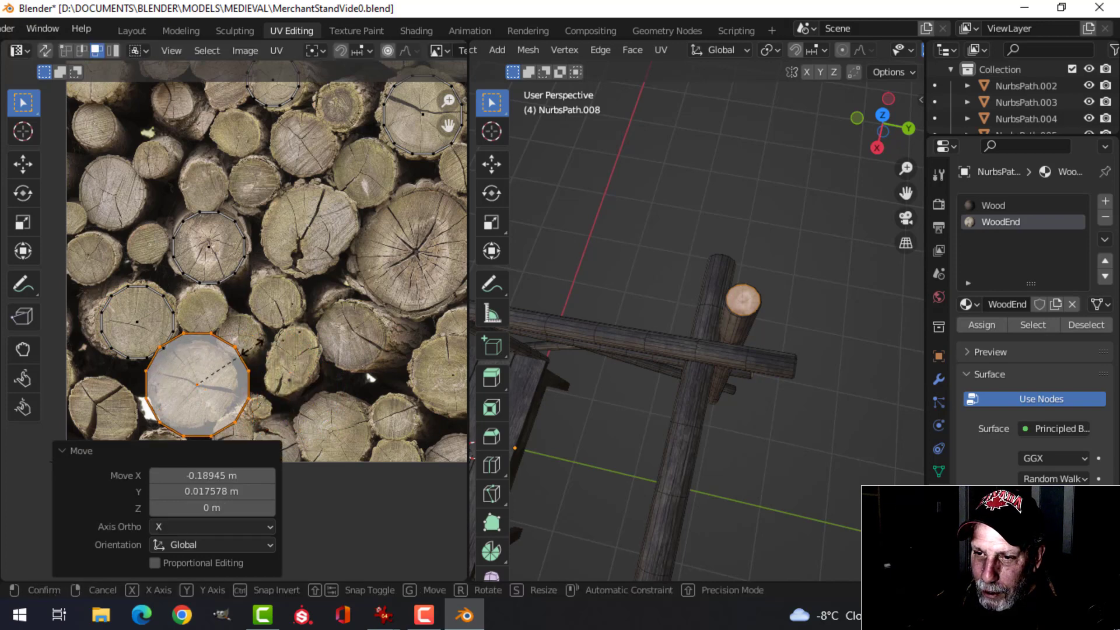
{"action": "key", "text": "s"}
{"action": "left_click", "coordinate": [187, 366]}
Return to Object Mode and inspect the log-end mapping on the pole ends.
{"action": "key", "text": "Tab"}
{"action": "left_click", "coordinate": [788, 331]}
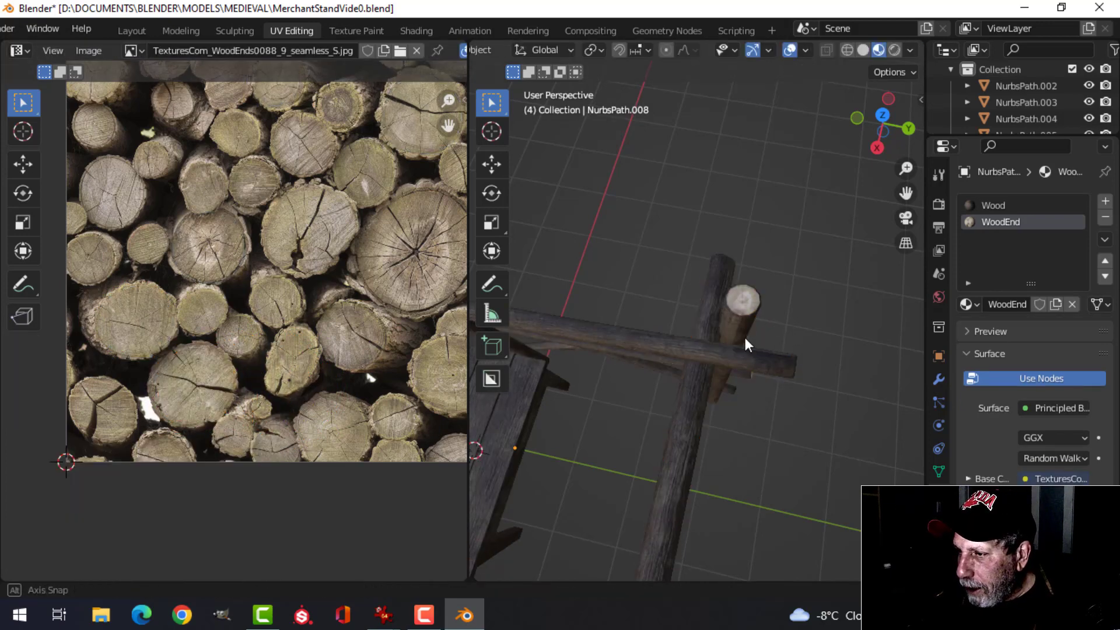
{"action": "middle_click_drag", "start_coordinate": [745, 337], "coordinate": [852, 248]}
{"action": "scroll", "coordinate": [622, 309], "scroll_direction": "up", "scroll_amount": 4}
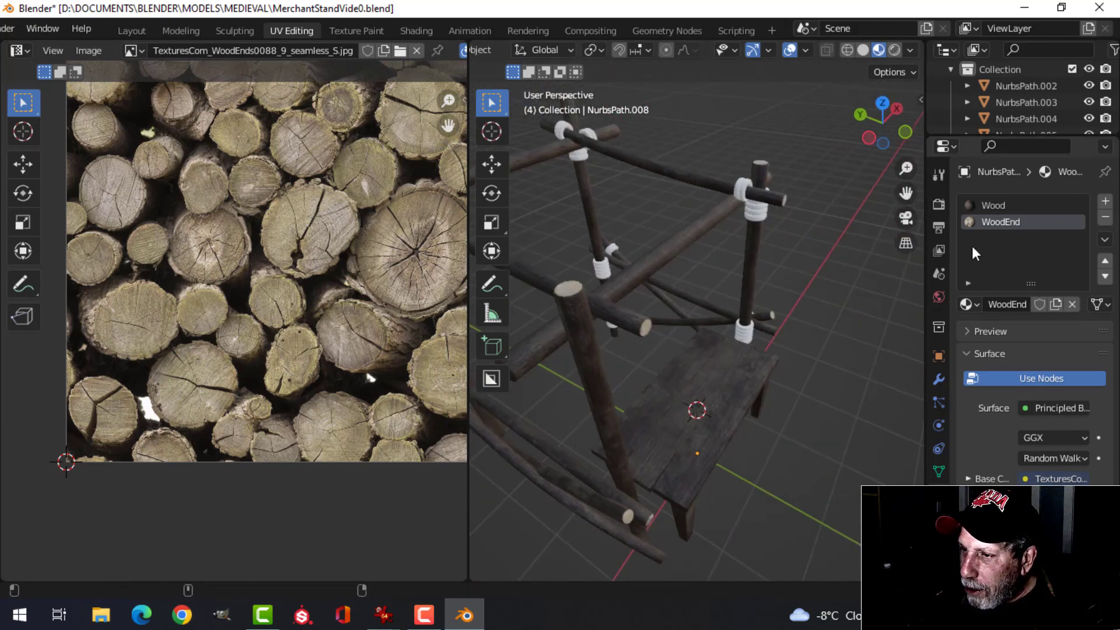
{"action": "middle_click_drag", "start_coordinate": [743, 324], "coordinate": [790, 345]}
{"action": "scroll", "coordinate": [737, 357], "scroll_direction": "up", "scroll_amount": 2}
{"action": "middle_click_drag", "start_coordinate": [791, 346], "coordinate": [722, 317]}
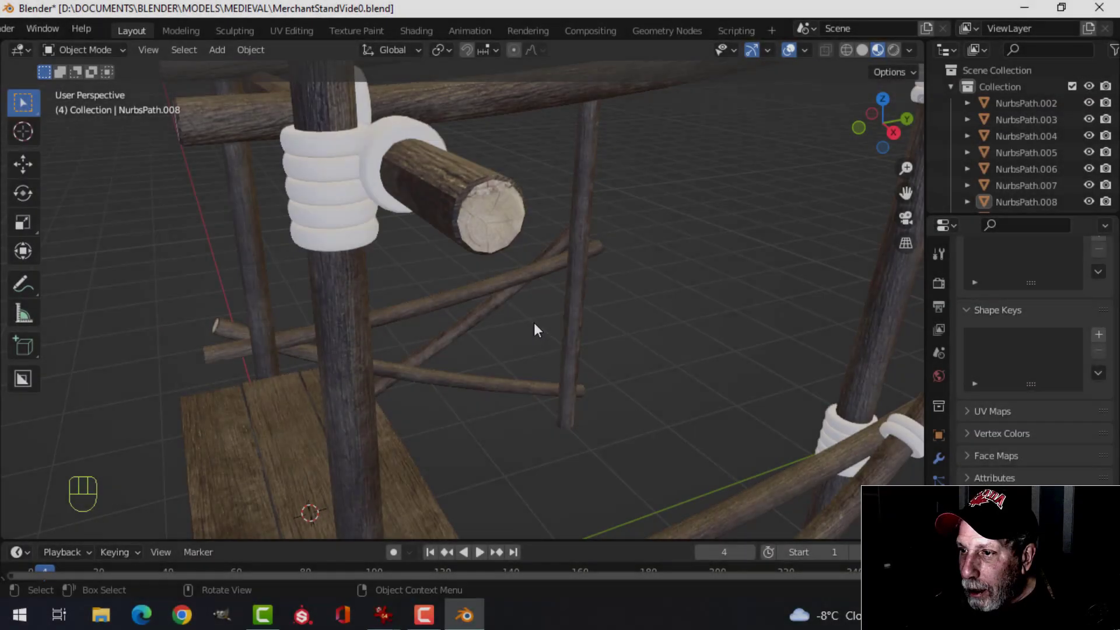
Review the whole merchant stand in the Layout workspace and save the file.
{"action": "scroll", "coordinate": [530, 315], "scroll_direction": "down", "scroll_amount": 5}
{"action": "middle_click_drag", "start_coordinate": [487, 337], "coordinate": [455, 253]}
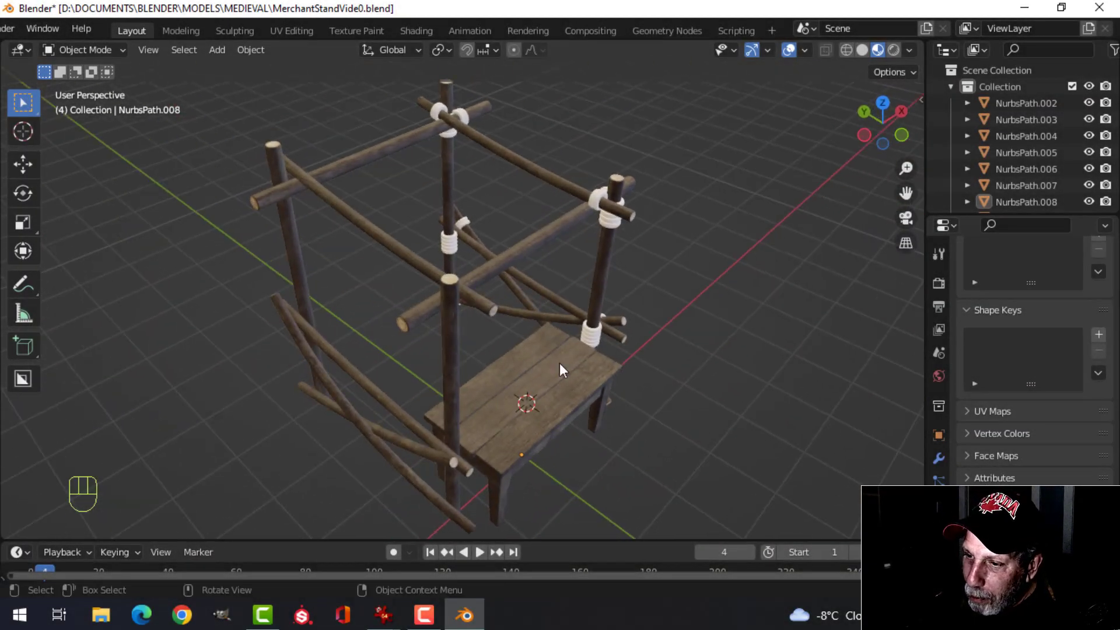
{"action": "scroll", "coordinate": [559, 363], "scroll_direction": "up", "scroll_amount": 4}
{"action": "scroll", "coordinate": [449, 313], "scroll_direction": "up", "scroll_amount": 2}
{"action": "scroll", "coordinate": [403, 282], "scroll_direction": "down", "scroll_amount": 1}
{"action": "key", "text": "ctrl+s"}
{"action": "scroll", "coordinate": [444, 263], "scroll_direction": "down", "scroll_amount": 1}
Select the upper rope wrap on the front post and create a new material named Rope for it in the Shading workspace.
{"action": "left_click", "coordinate": [455, 253]}
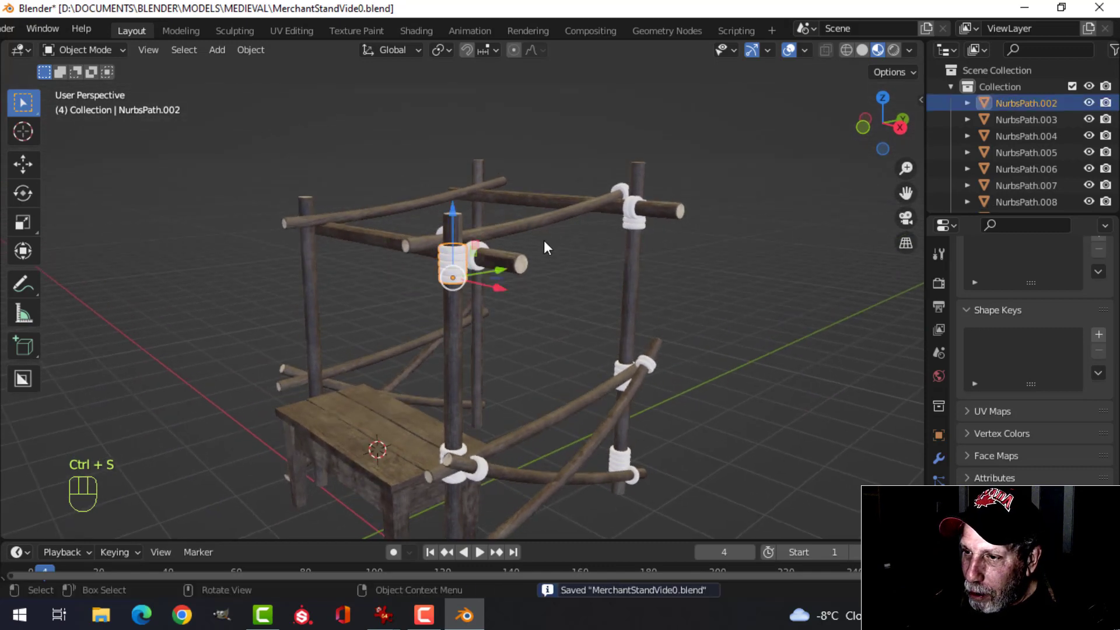
{"action": "middle_click_drag", "start_coordinate": [543, 240], "coordinate": [531, 213]}
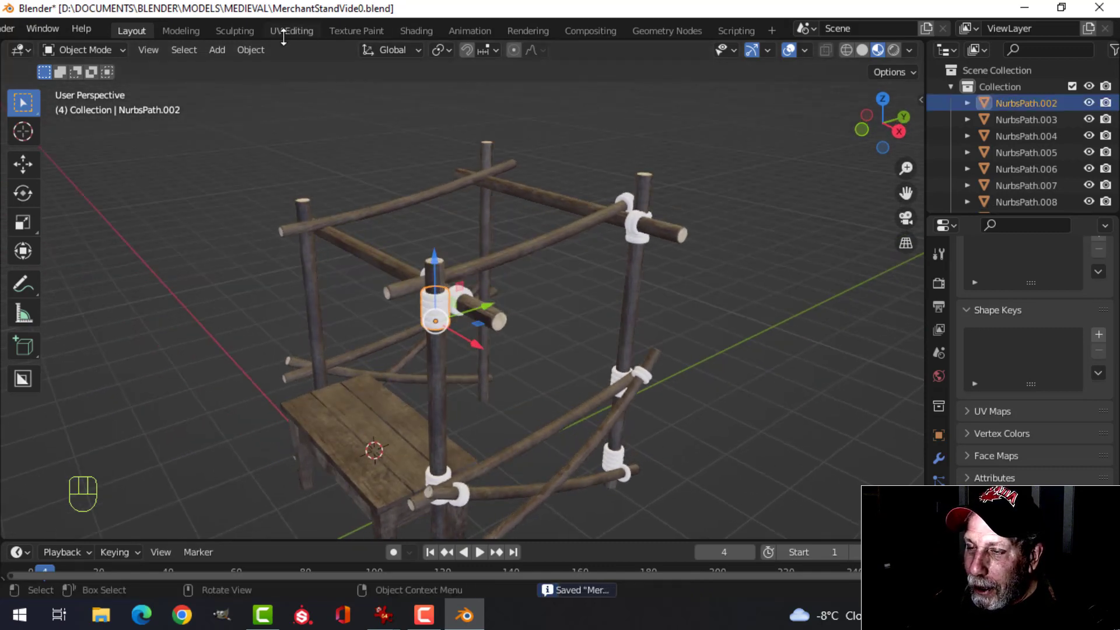
{"action": "left_click", "coordinate": [412, 30]}
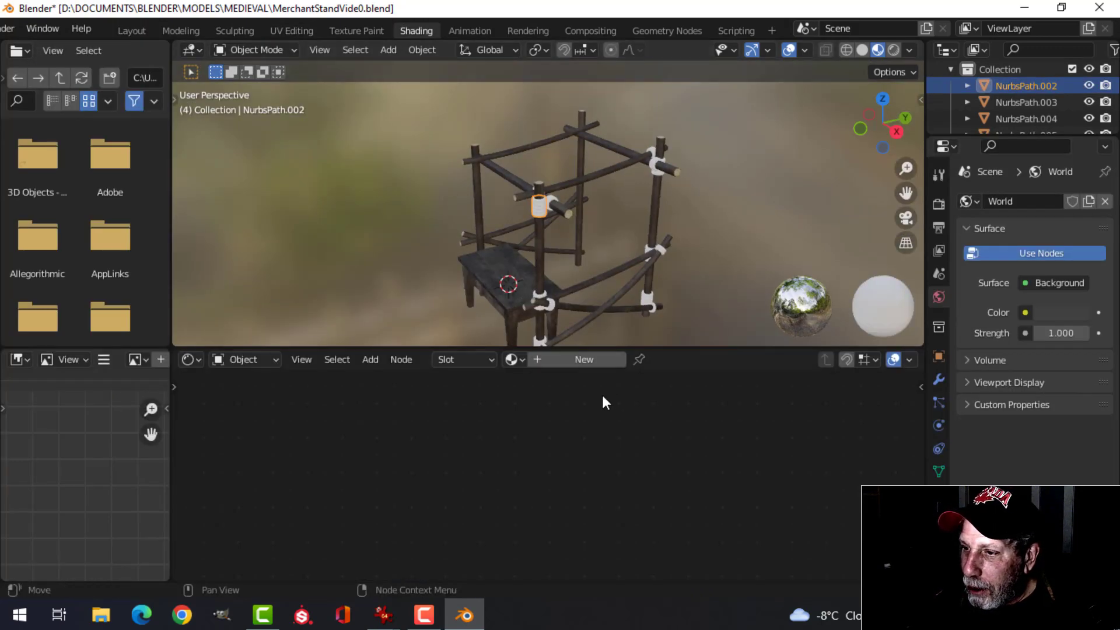
{"action": "left_click", "coordinate": [563, 359]}
{"action": "double_click", "coordinate": [656, 358]}
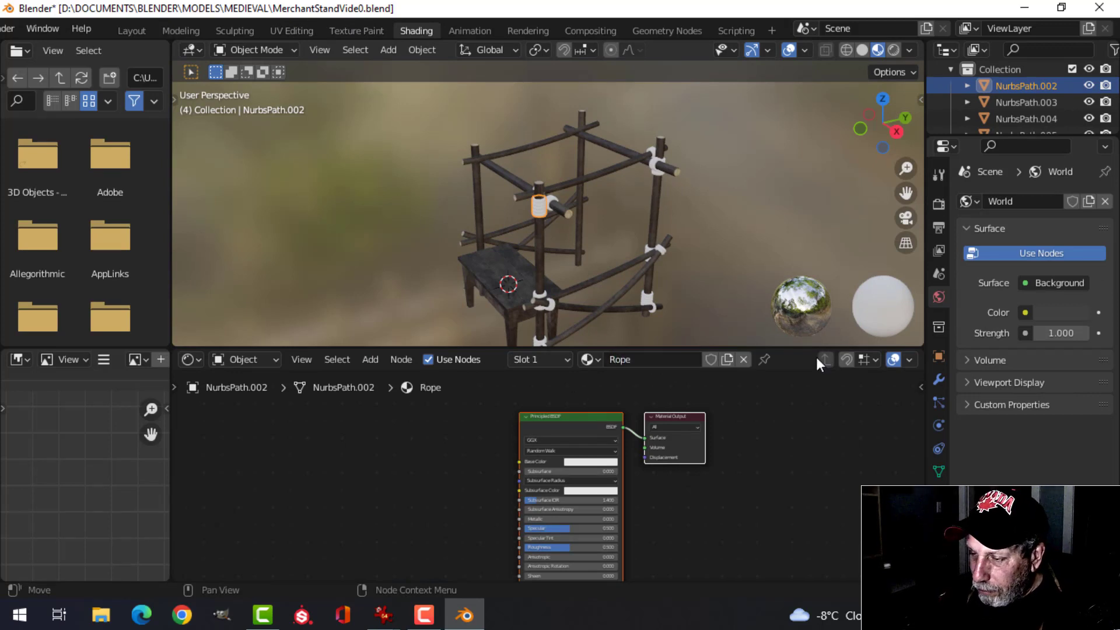
Select the Rope material's Principled BSDF node, start a Principled Texture Setup and browse to the Rope001_2K-JPG folder.
{"action": "left_click", "coordinate": [568, 421]}
{"action": "scroll", "coordinate": [502, 407], "scroll_direction": "down", "scroll_amount": 1}
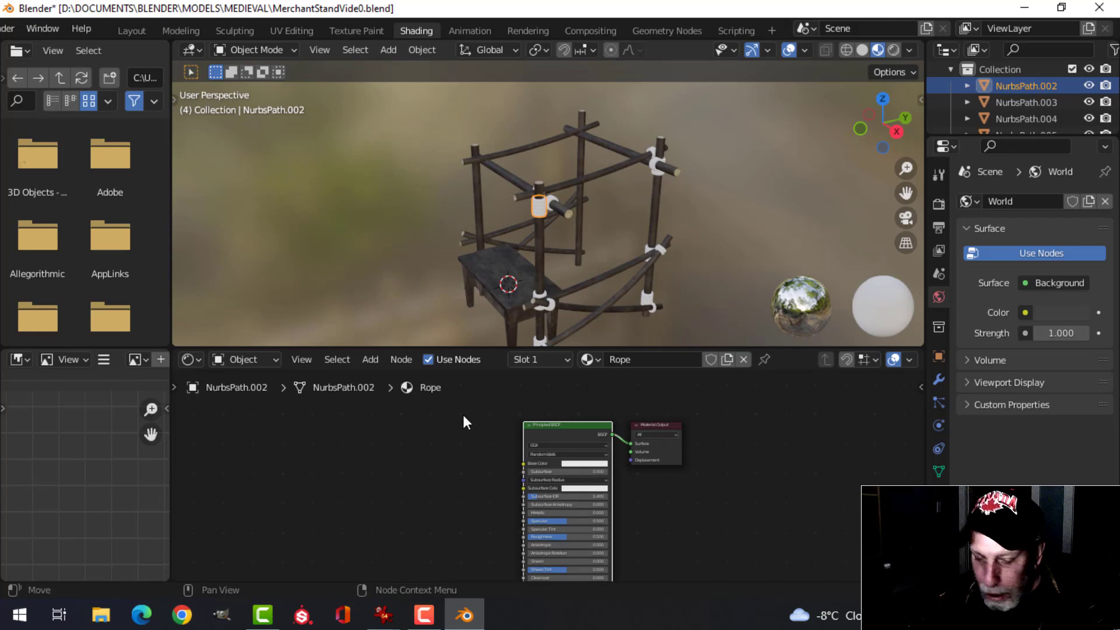
{"action": "key", "text": "ctrl+shift+t"}
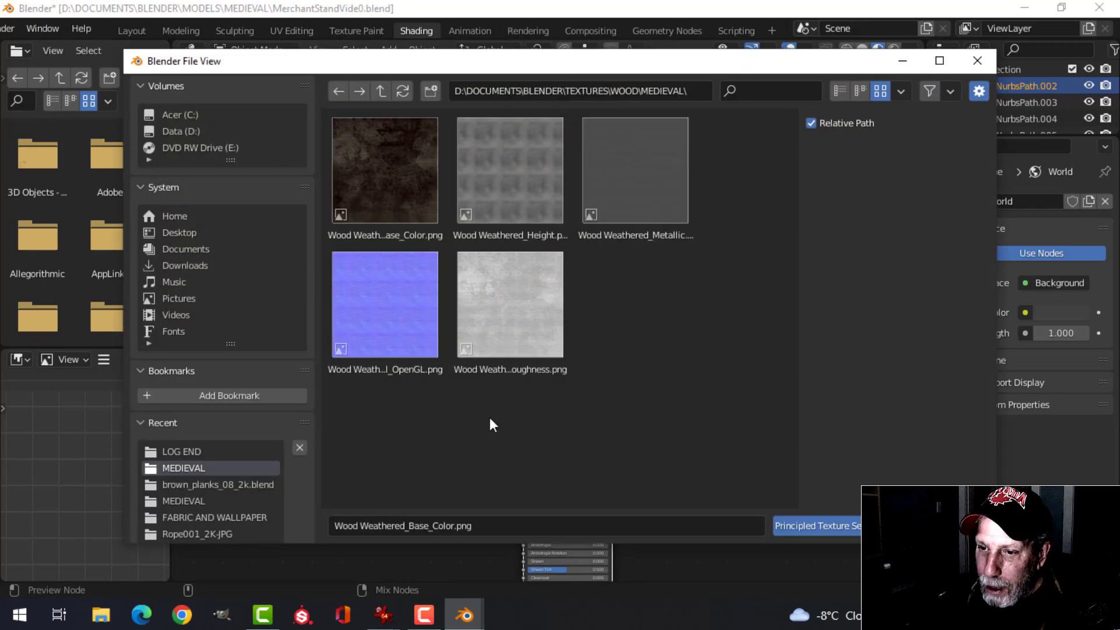
{"action": "scroll", "coordinate": [212, 456], "scroll_direction": "down", "scroll_amount": 3}
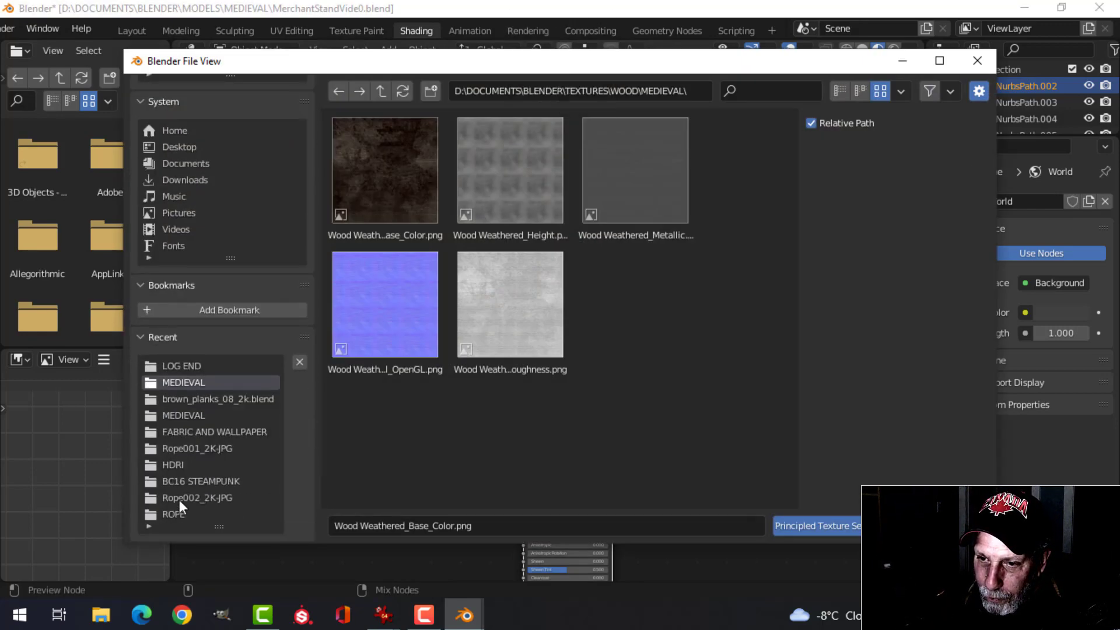
{"action": "left_click", "coordinate": [182, 449]}
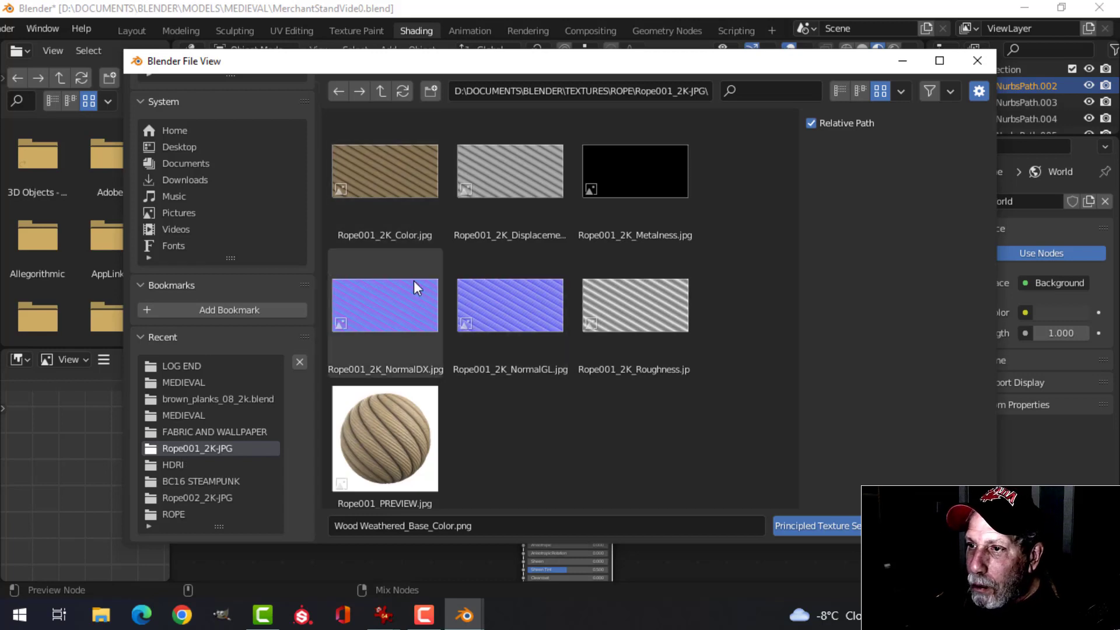
Load the Rope001_2K Color, Metalness, NormalGL and Roughness images into the Rope material and check the wrap.
{"action": "left_click", "coordinate": [429, 239]}
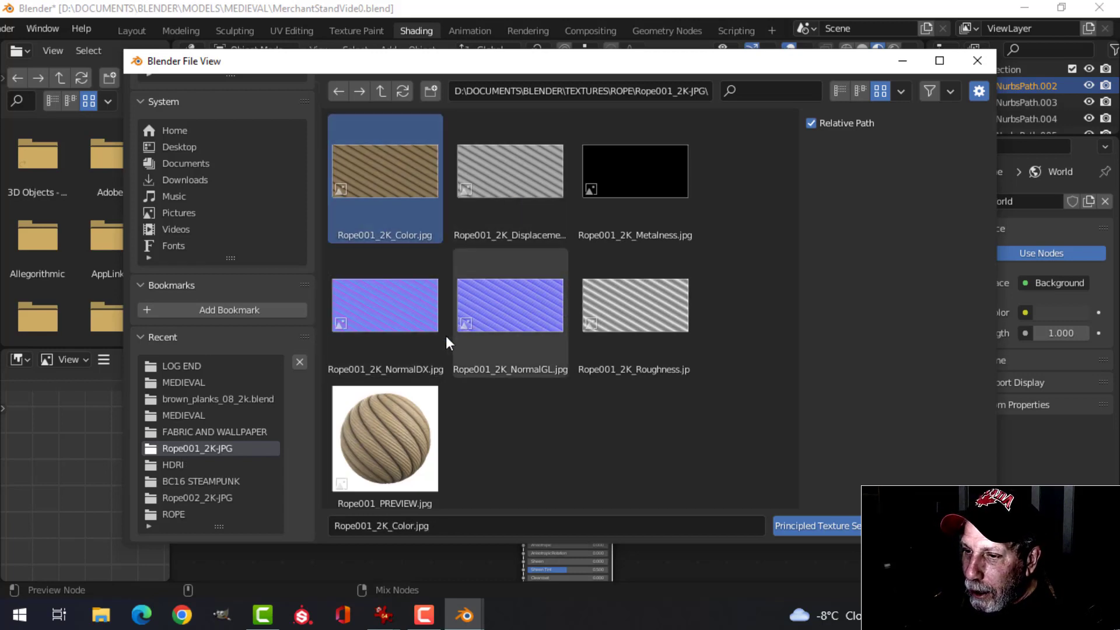
{"action": "left_click", "coordinate": [642, 217], "text": "shift"}
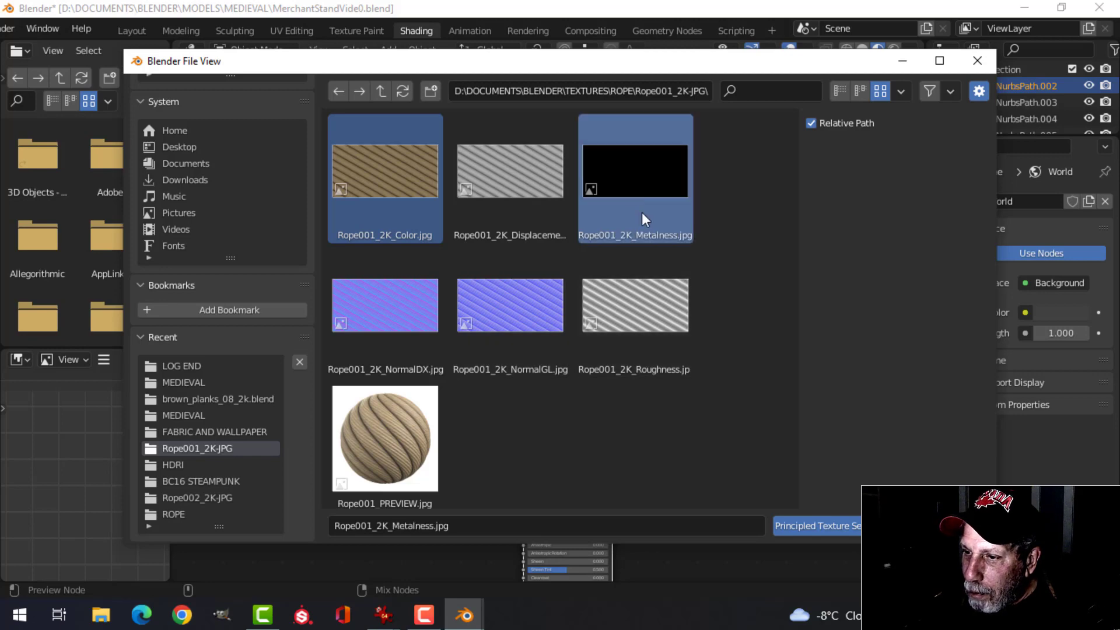
{"action": "left_click", "coordinate": [499, 337], "text": "shift"}
{"action": "left_click", "coordinate": [637, 312], "text": "shift"}
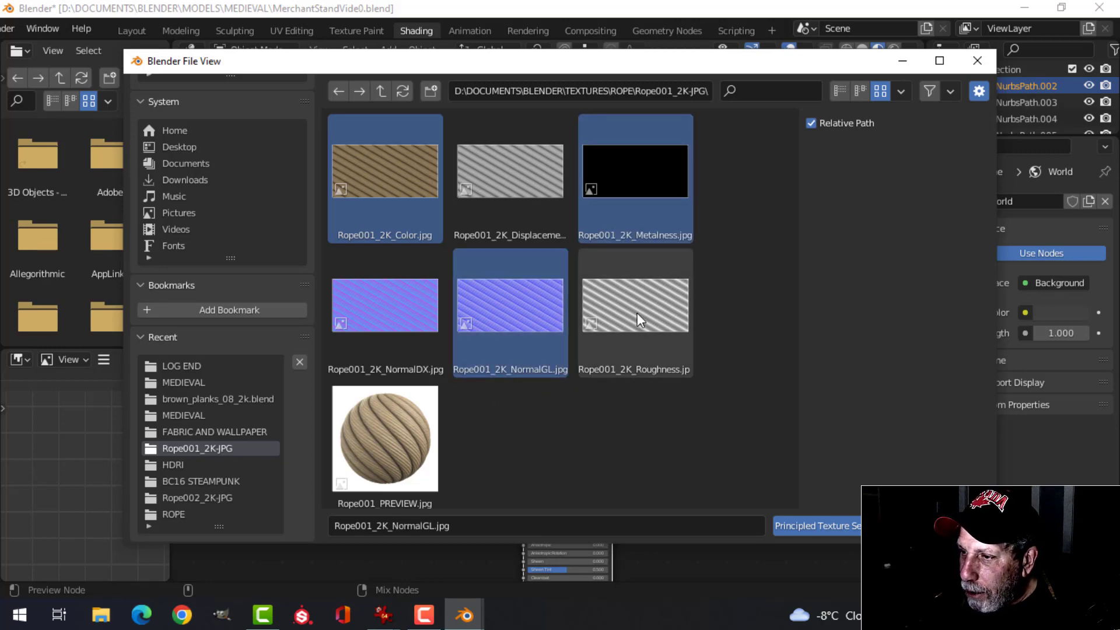
{"action": "left_click", "coordinate": [816, 527]}
{"action": "scroll", "coordinate": [583, 230], "scroll_direction": "up", "scroll_amount": 10}
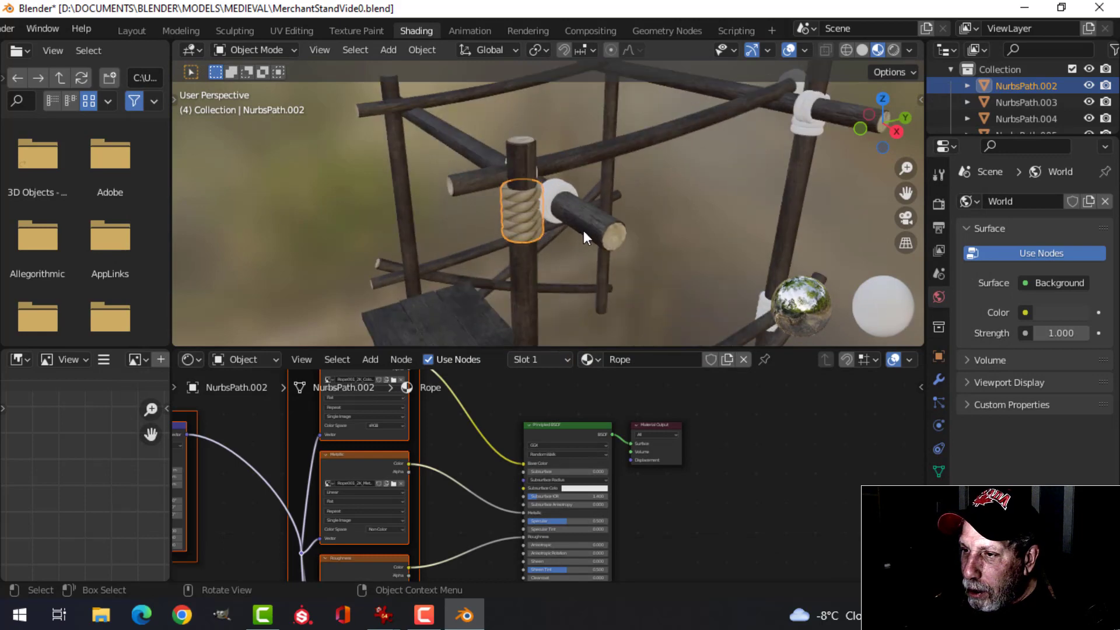
{"action": "scroll", "coordinate": [563, 233], "scroll_direction": "down", "scroll_amount": 4}
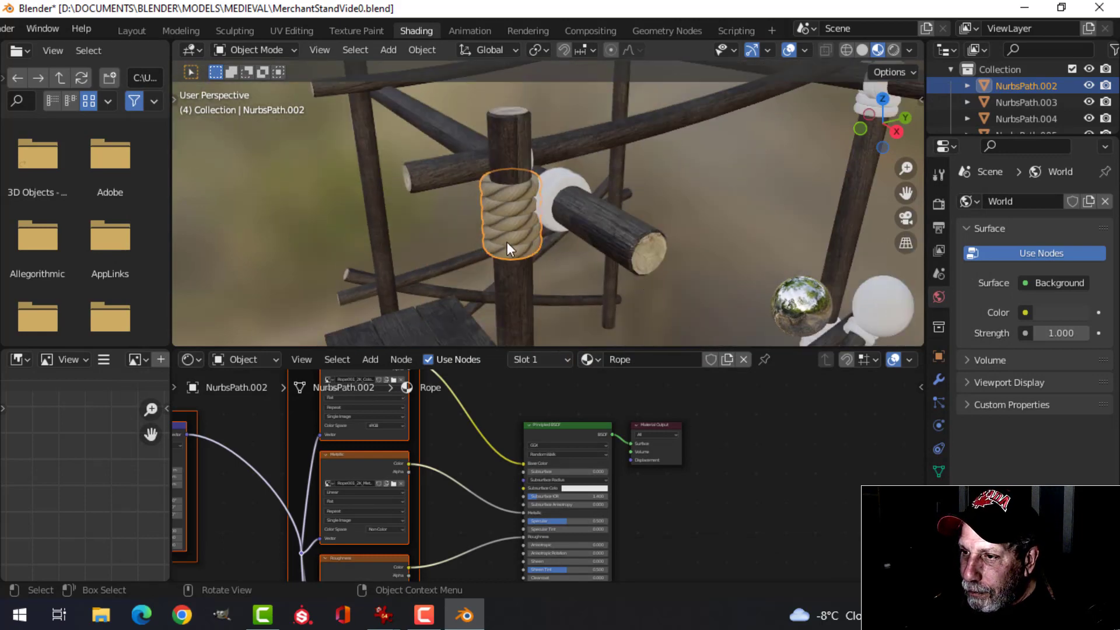
Scale the rope wrap's UVs to about 0.678 in the UV Editing workspace, then return to Object Mode and the Shading workspace.
{"action": "left_click", "coordinate": [292, 30]}
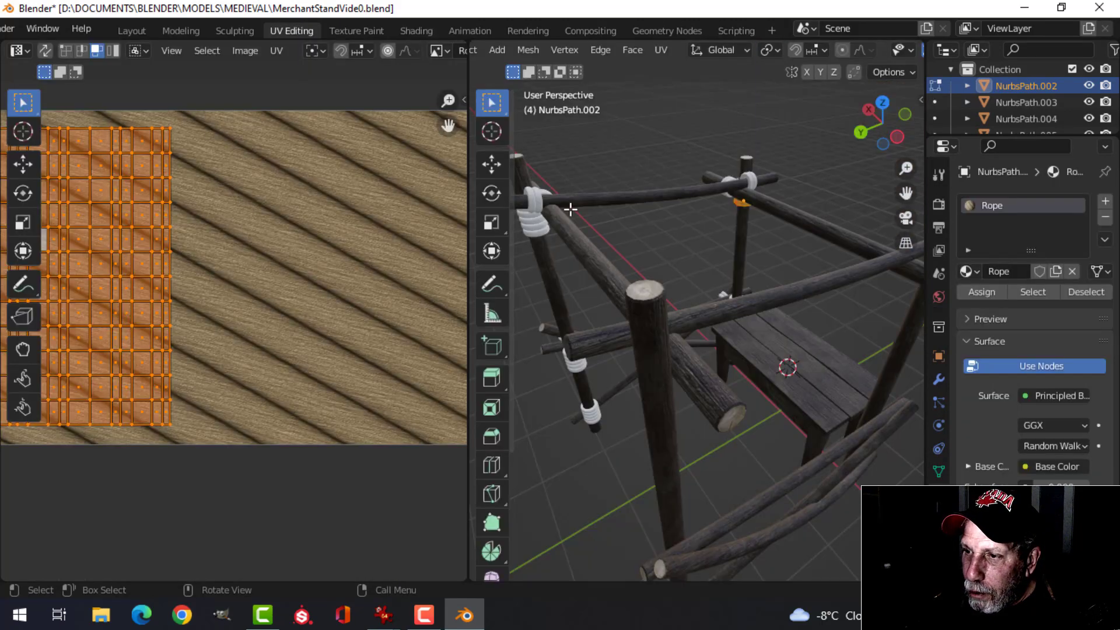
{"action": "scroll", "coordinate": [303, 265], "scroll_direction": "down", "scroll_amount": 1}
{"action": "scroll", "coordinate": [248, 281], "scroll_direction": "up", "scroll_amount": 1}
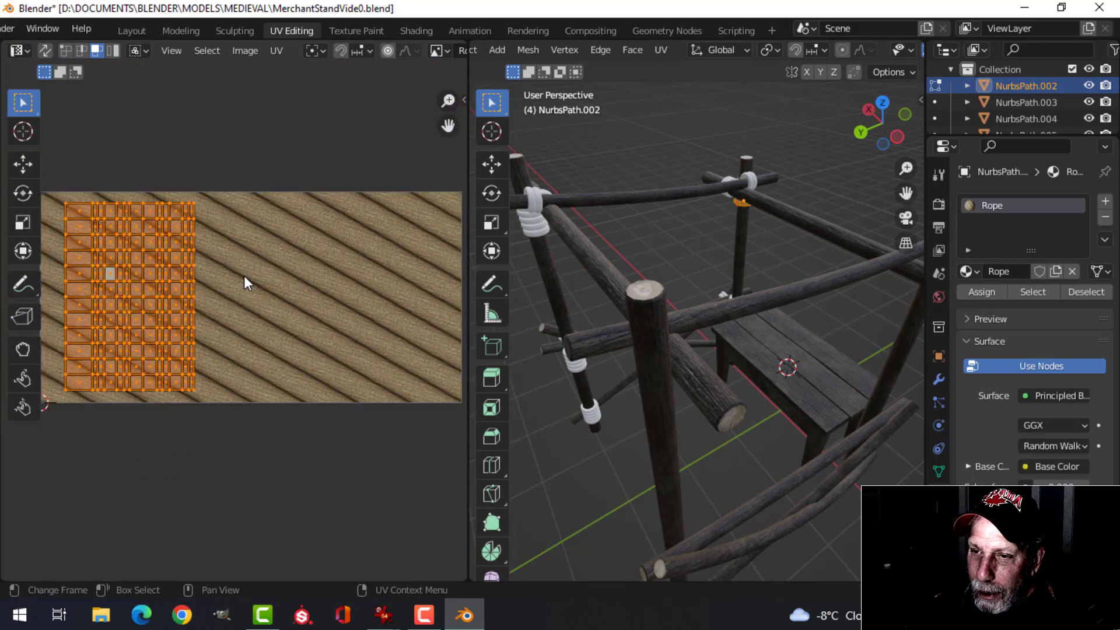
{"action": "scroll", "coordinate": [262, 279], "scroll_direction": "down", "scroll_amount": 2}
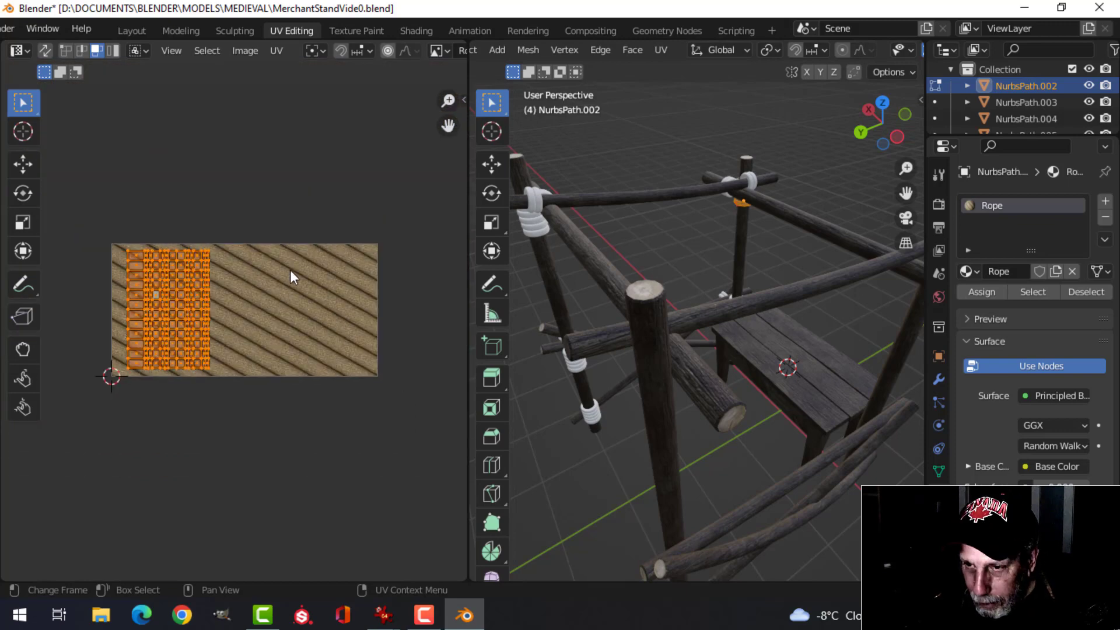
{"action": "scroll", "coordinate": [682, 278], "scroll_direction": "up", "scroll_amount": 3}
{"action": "middle_click_drag", "start_coordinate": [840, 225], "coordinate": [809, 241]}
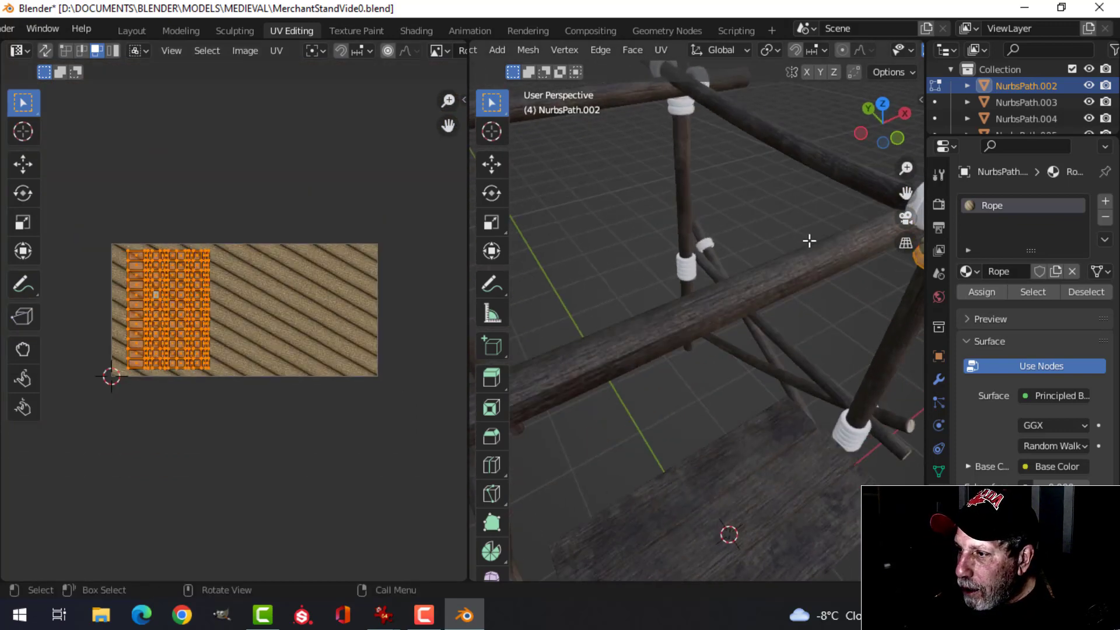
{"action": "key", "text": "KP_Decimal"}
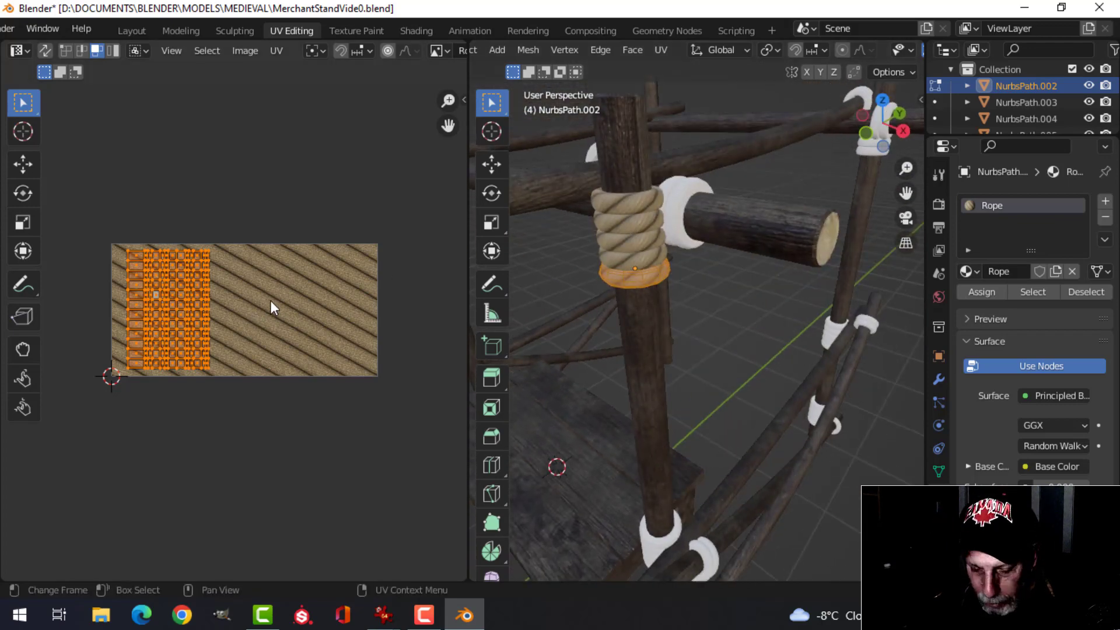
{"action": "key", "text": "s"}
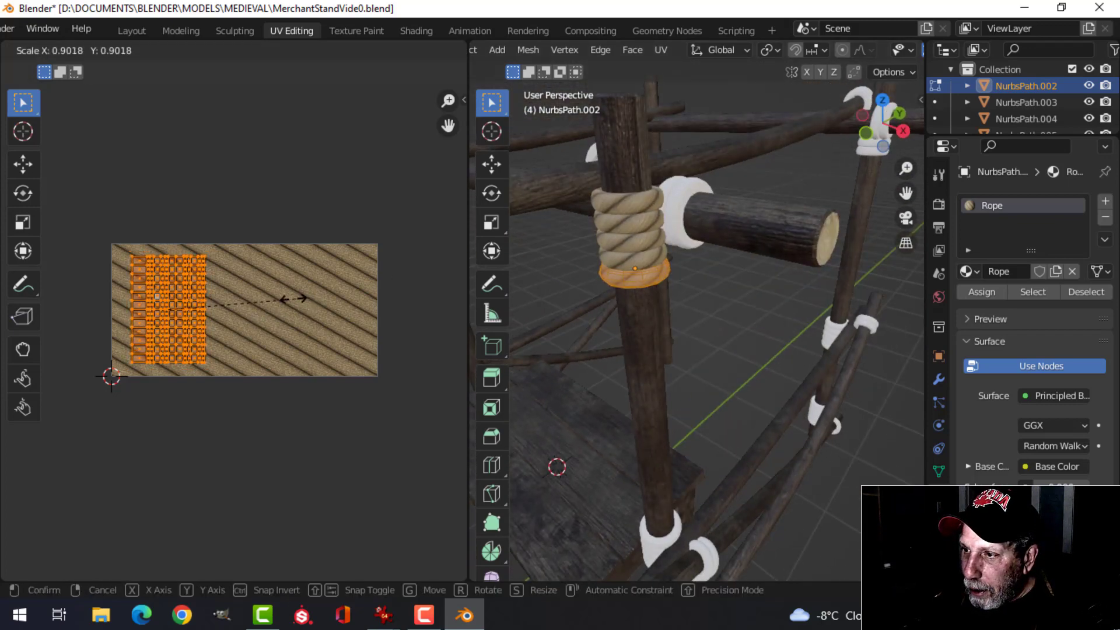
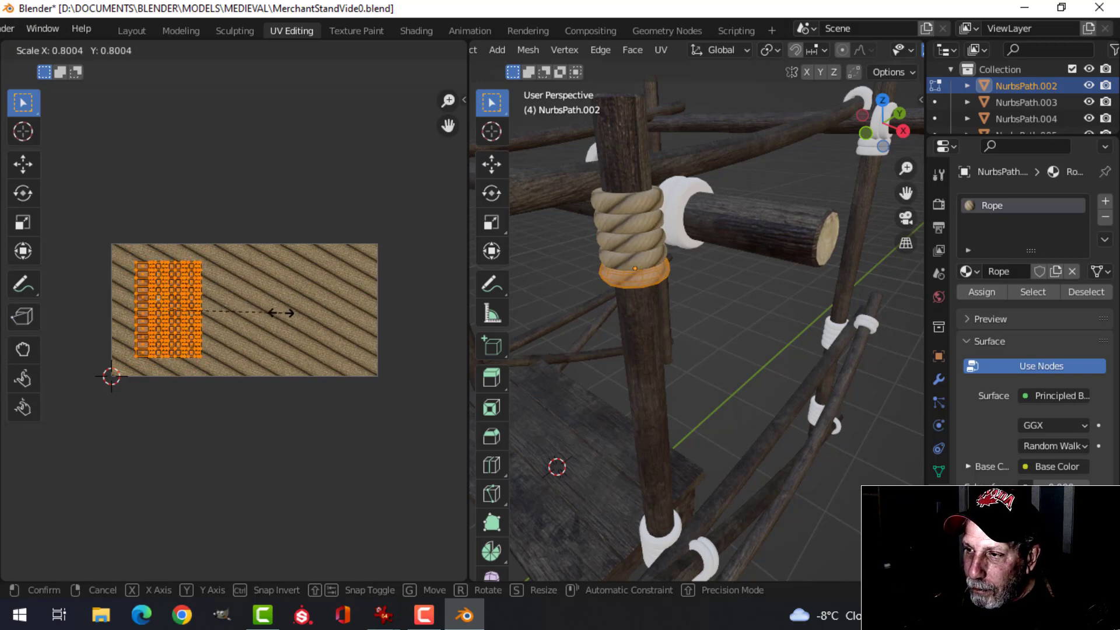
{"action": "left_click", "coordinate": [265, 307]}
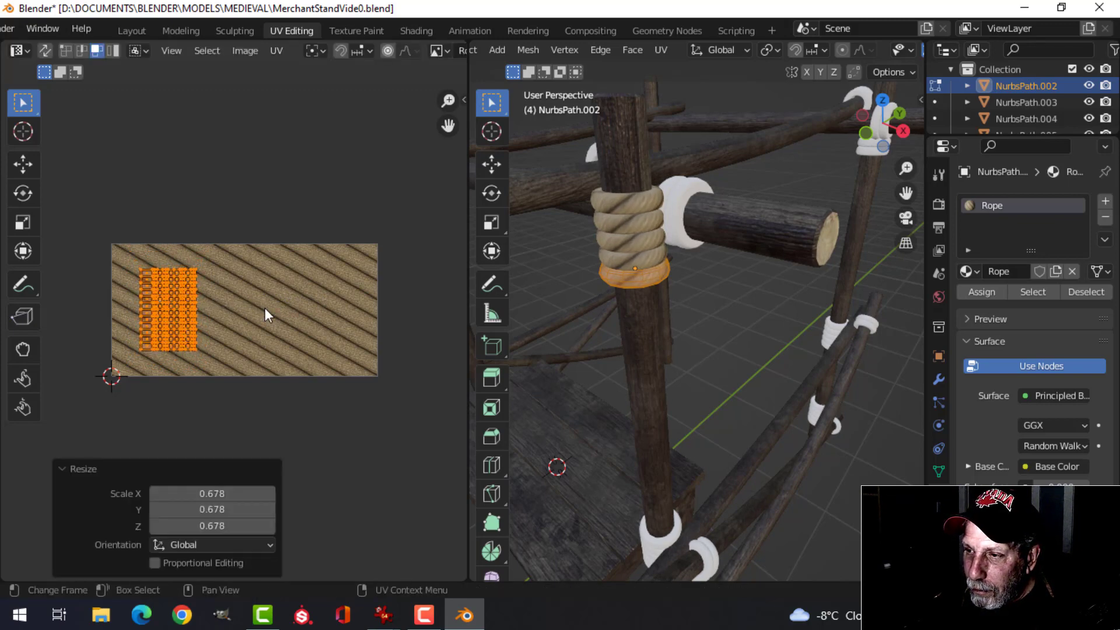
{"action": "key", "text": "s"}
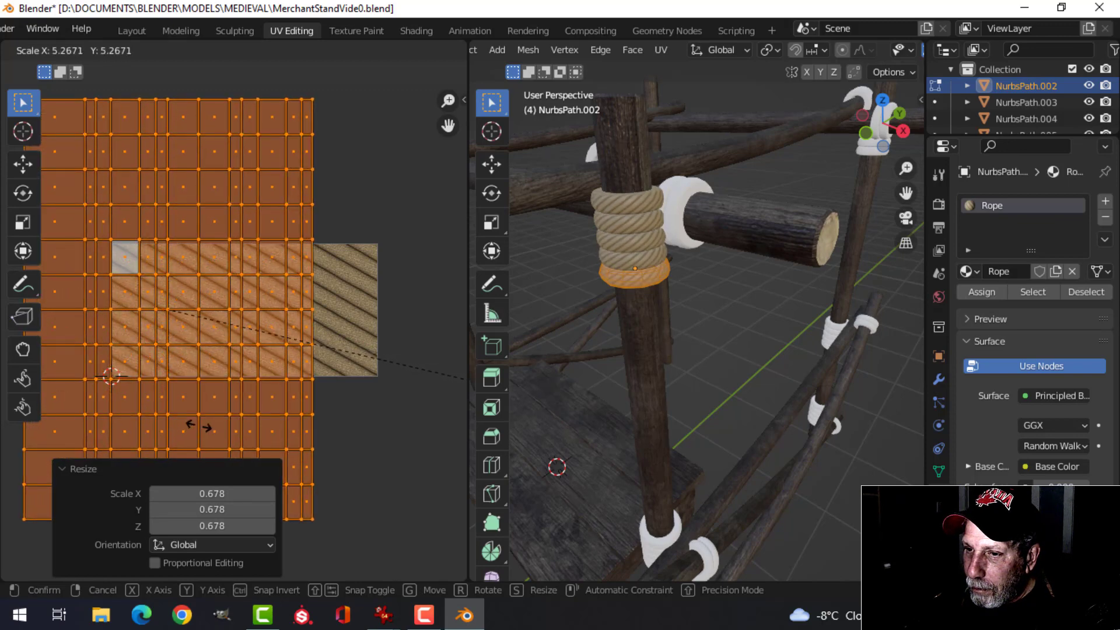
{"action": "key", "text": "Escape"}
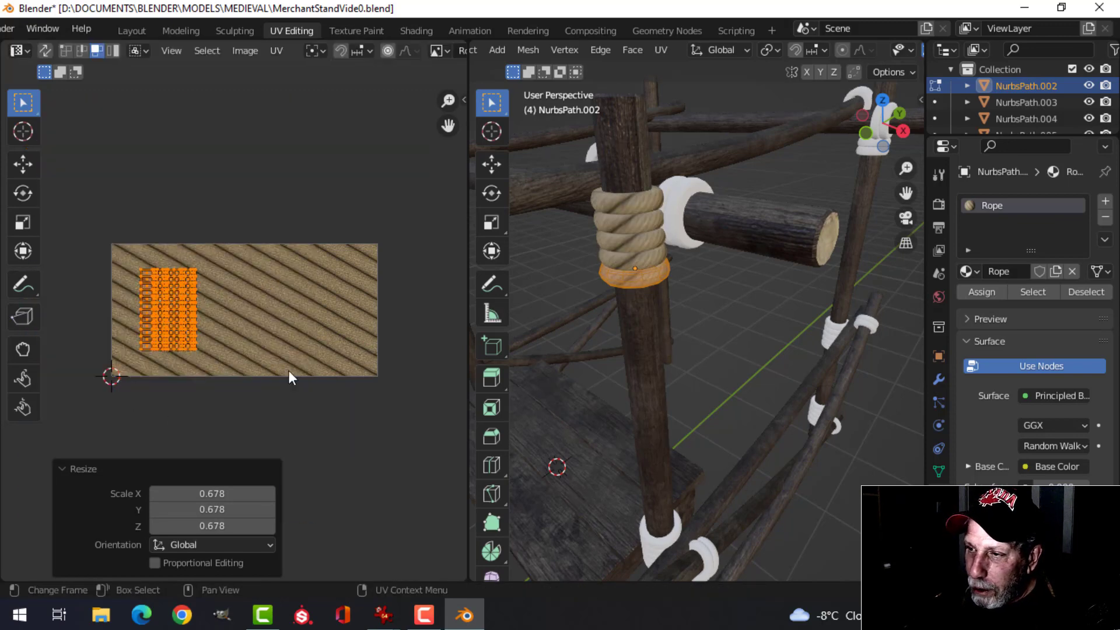
{"action": "key", "text": "Tab"}
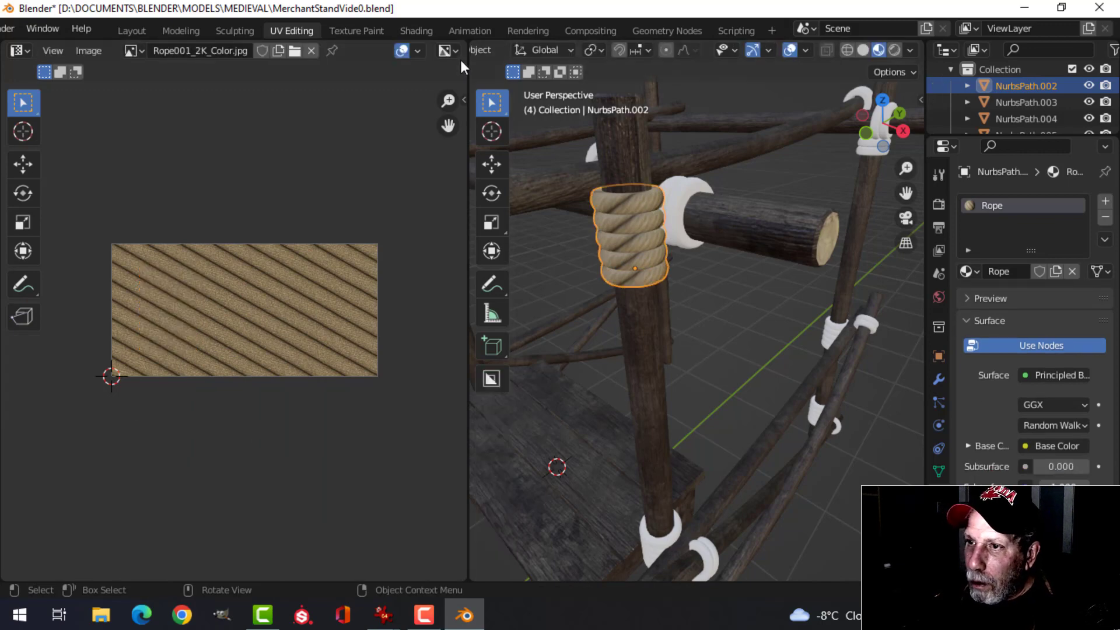
{"action": "left_click", "coordinate": [409, 30]}
Set the Rope material's Mapping node scale to 4 on X and Y and inspect the rope texture on the wrap.
{"action": "middle_click_drag", "start_coordinate": [408, 534], "coordinate": [503, 387]}
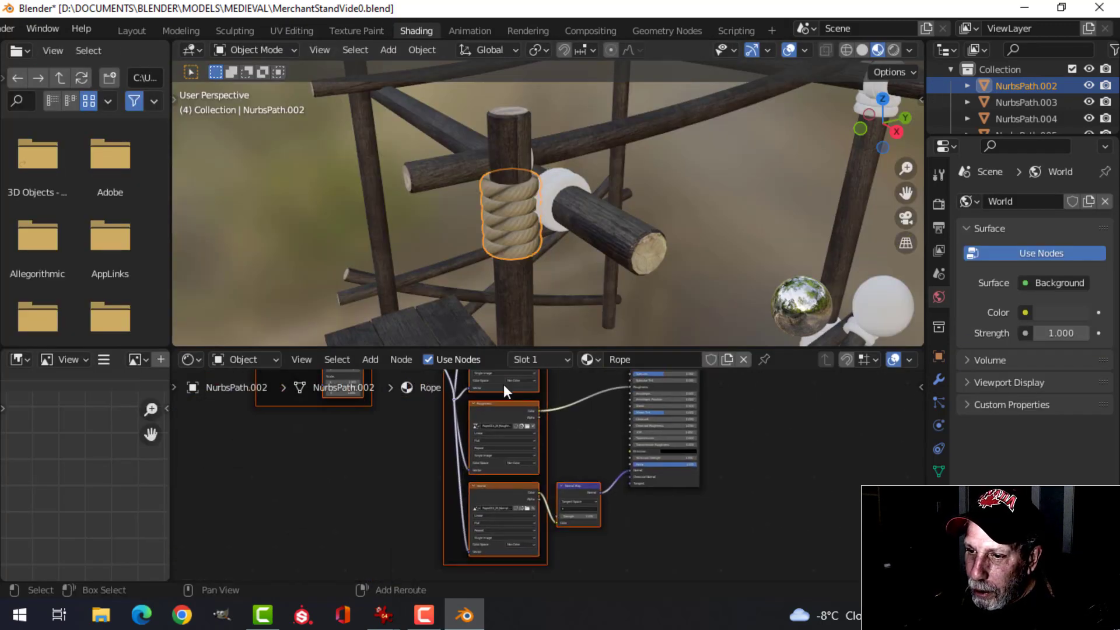
{"action": "scroll", "coordinate": [394, 526], "scroll_direction": "up", "scroll_amount": 4}
{"action": "middle_click_drag", "start_coordinate": [317, 501], "coordinate": [476, 505]}
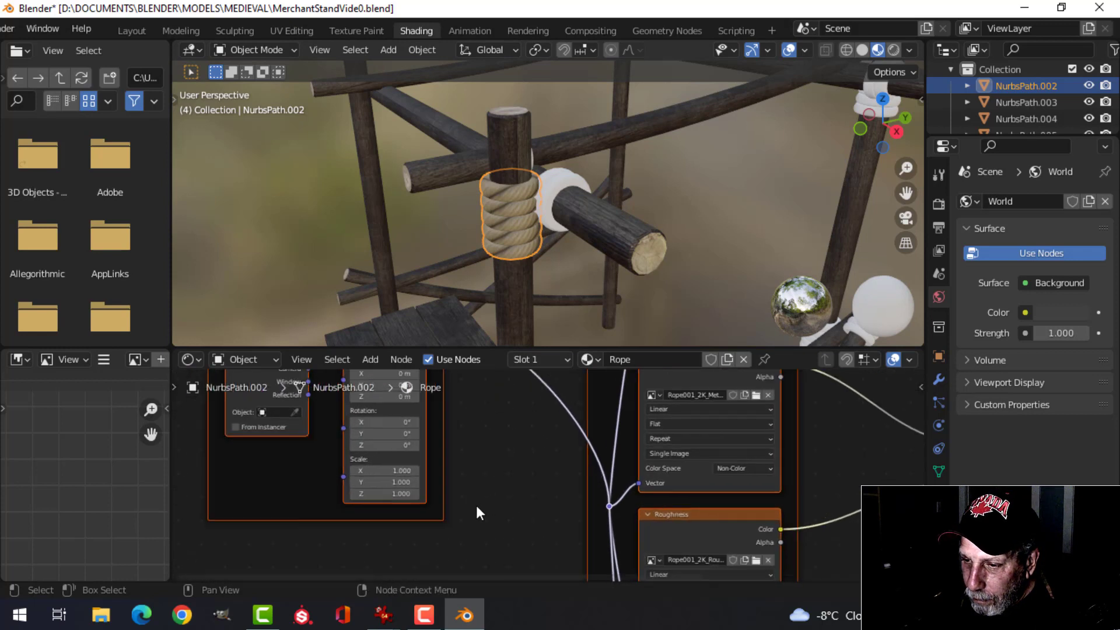
{"action": "scroll", "coordinate": [380, 484], "scroll_direction": "up", "scroll_amount": 2}
{"action": "double_click", "coordinate": [341, 469]}
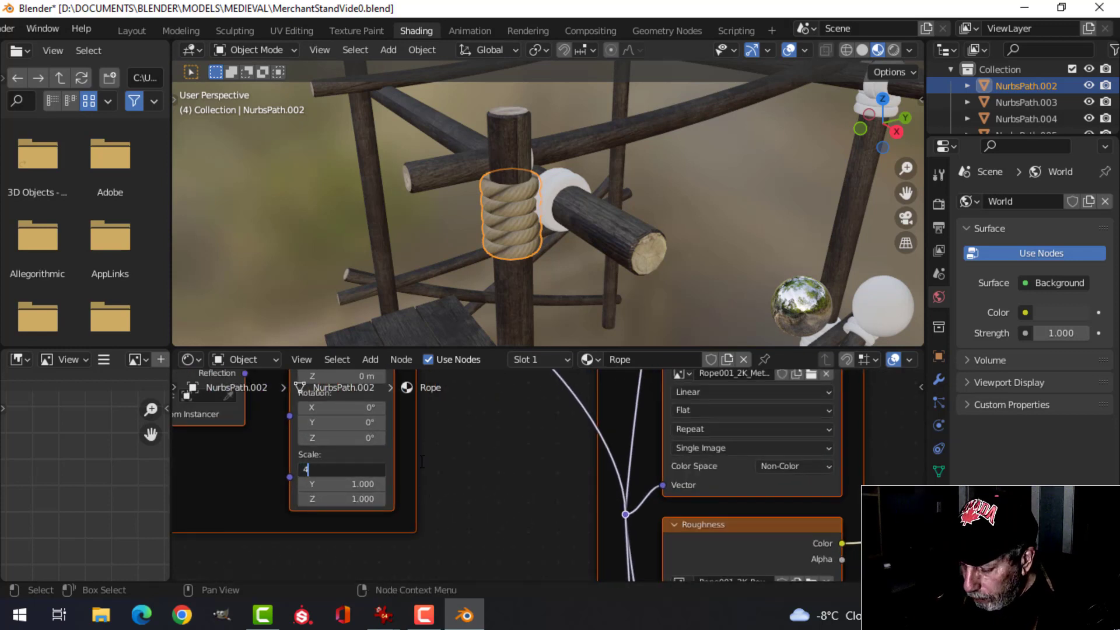
{"action": "type", "text": "4"}
{"action": "key", "text": "Return"}
{"action": "left_click", "coordinate": [360, 484]}
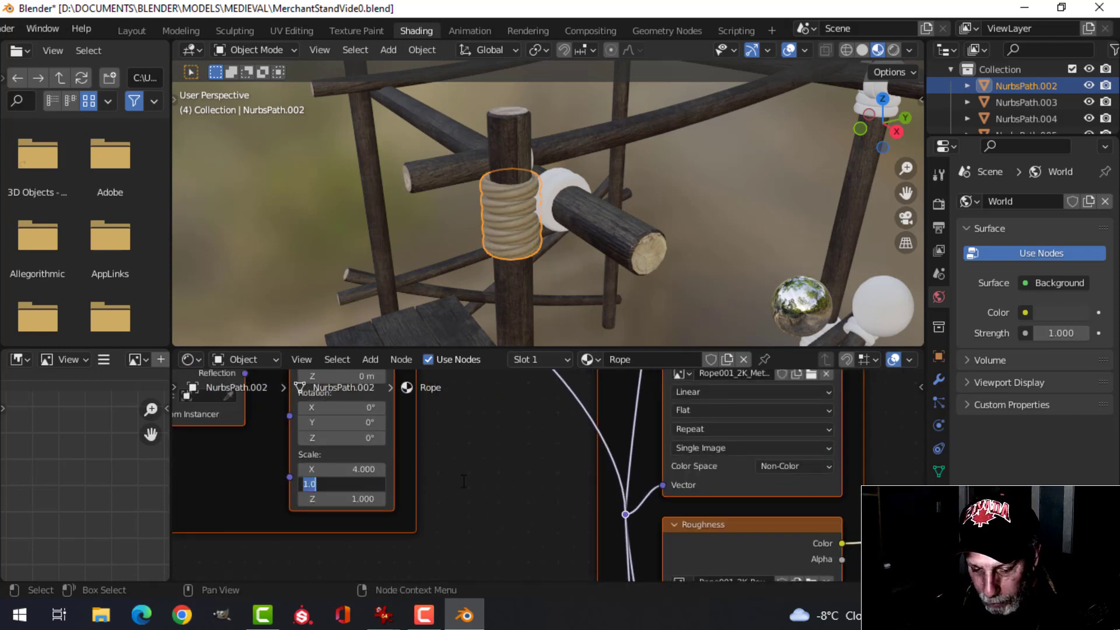
{"action": "type", "text": "4"}
{"action": "key", "text": "Return"}
{"action": "scroll", "coordinate": [505, 278], "scroll_direction": "up", "scroll_amount": 5}
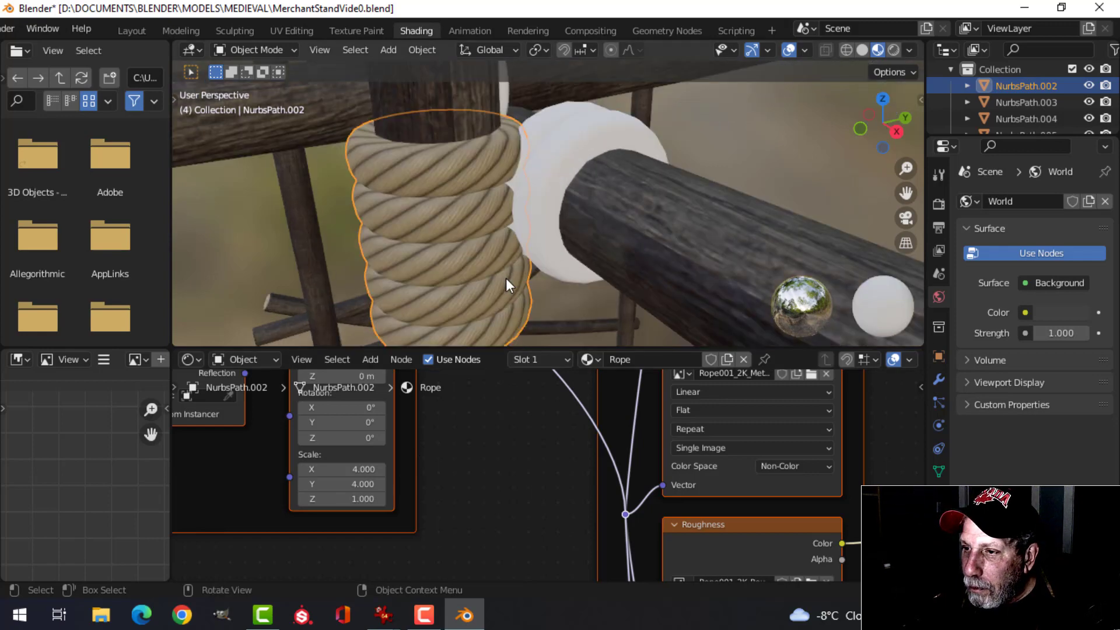
{"action": "scroll", "coordinate": [505, 277], "scroll_direction": "down", "scroll_amount": 5}
{"action": "mouse_move", "coordinate": [558, 222]}
{"action": "middle_mouse_down"}
{"action": "mouse_move", "coordinate": [593, 188]}
{"action": "mouse_move", "coordinate": [569, 211]}
{"action": "middle_mouse_up"}
{"action": "scroll", "coordinate": [569, 211], "scroll_direction": "up", "scroll_amount": 4}
{"action": "left_click", "coordinate": [587, 187]}
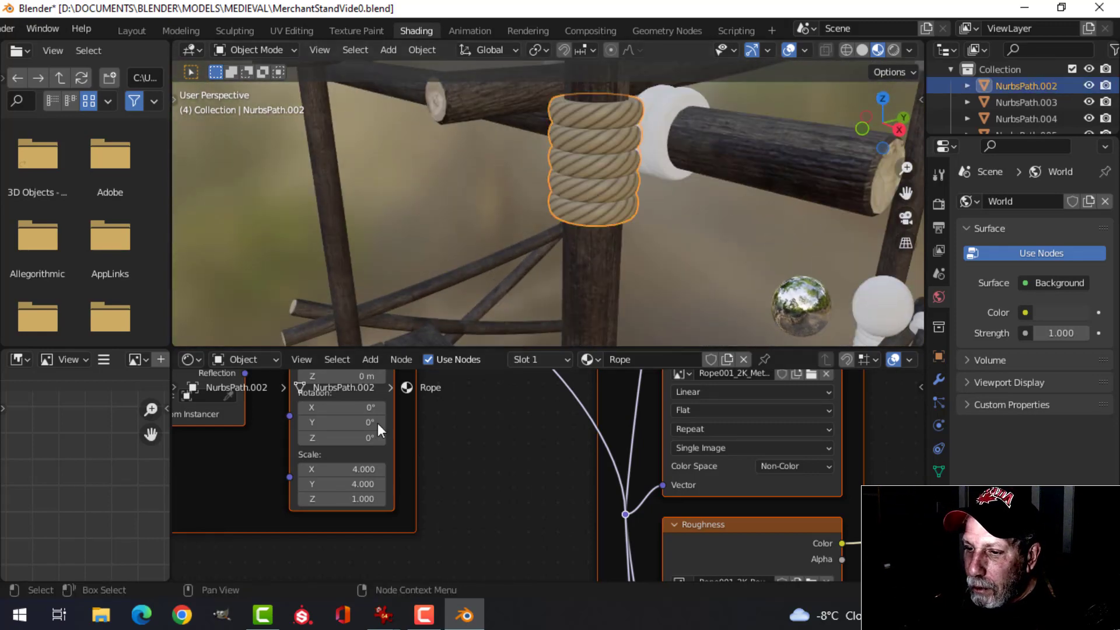
Set the Mapping node's X and Y scale to 5, deselect the wrap and inspect the rope pattern up close and from afar.
{"action": "left_click", "coordinate": [359, 469]}
{"action": "type", "text": "5"}
{"action": "key", "text": "Return"}
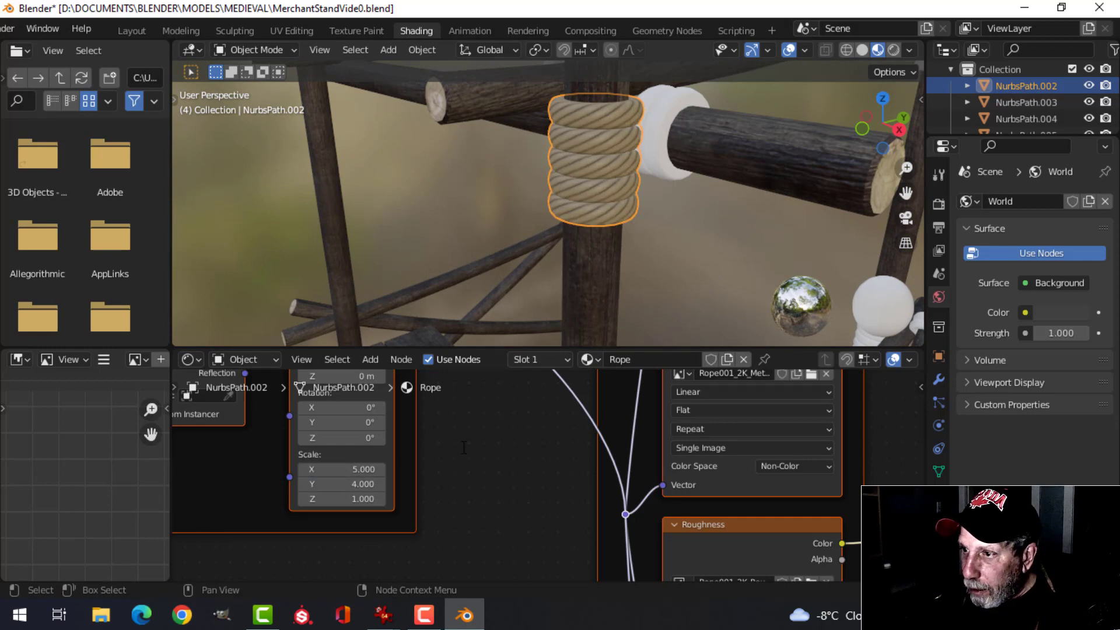
{"action": "left_click", "coordinate": [363, 484]}
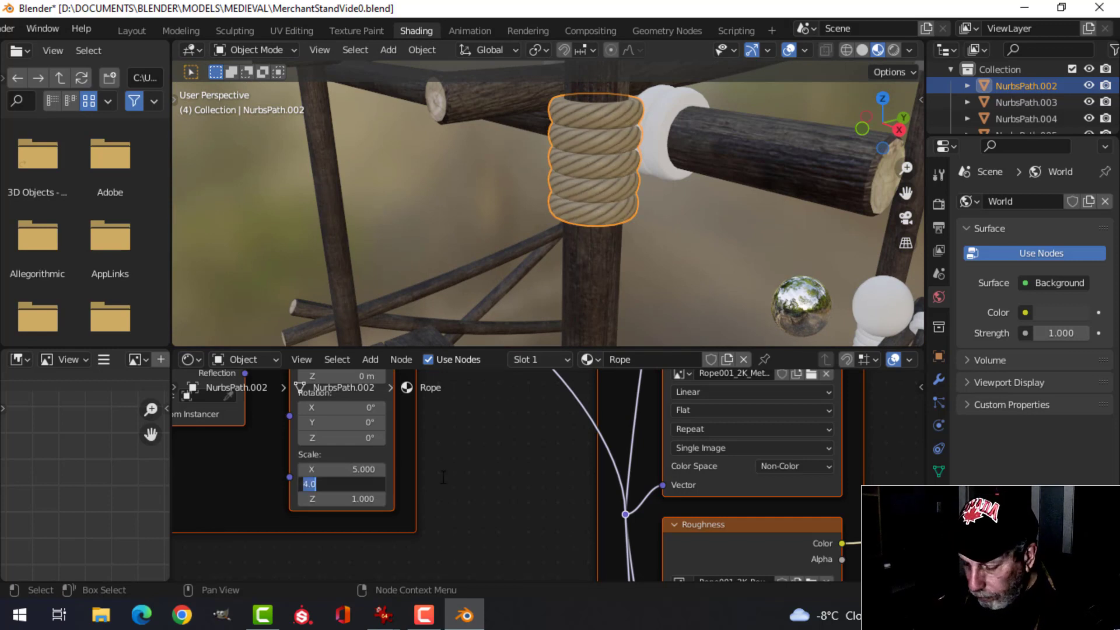
{"action": "type", "text": "5"}
{"action": "key", "text": "Return"}
{"action": "scroll", "coordinate": [449, 472], "scroll_direction": "down", "scroll_amount": 1}
{"action": "key", "text": "alt+a"}
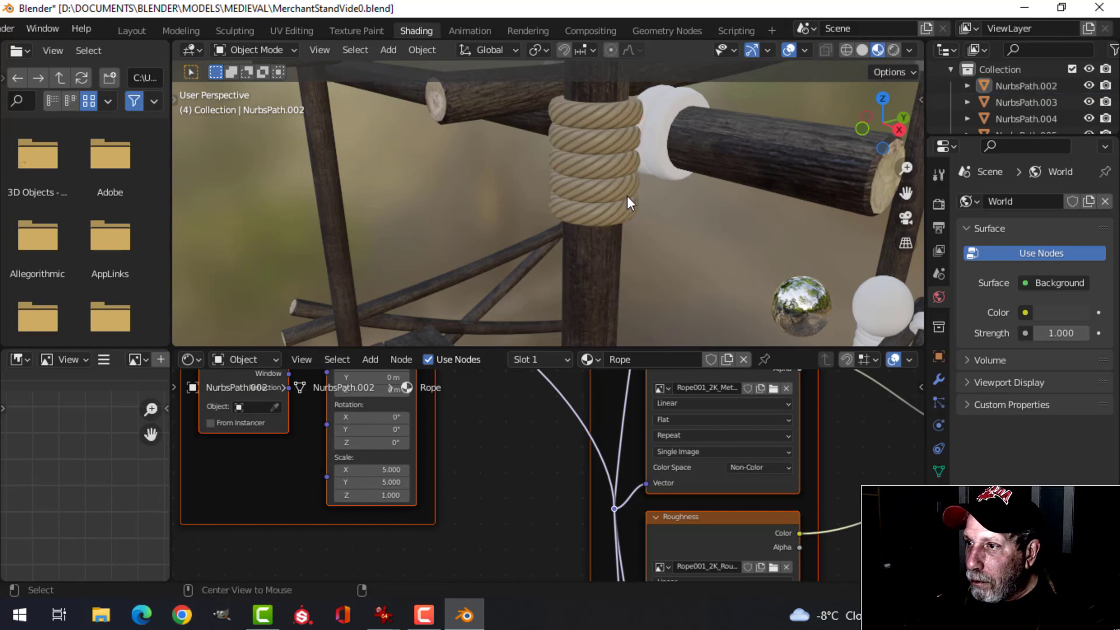
{"action": "middle_click_drag", "start_coordinate": [627, 195], "coordinate": [488, 225]}
{"action": "scroll", "coordinate": [457, 212], "scroll_direction": "down", "scroll_amount": 5}
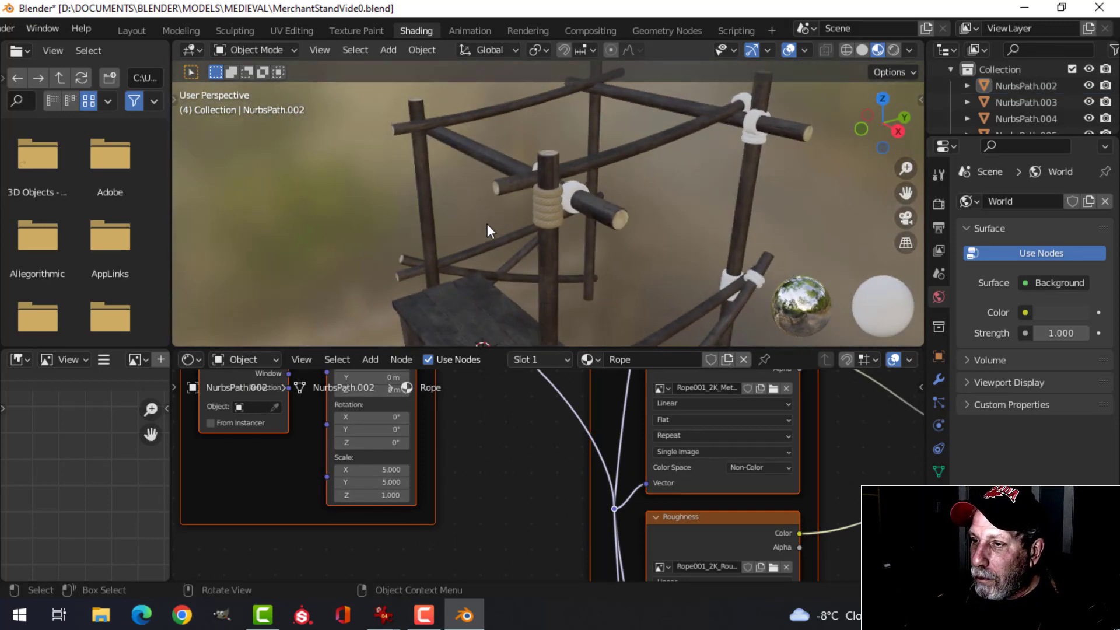
Reselect the rope wrap and move its Principled BSDF and Material Output nodes farther from the texture nodes.
{"action": "scroll", "coordinate": [540, 226], "scroll_direction": "up", "scroll_amount": 4}
{"action": "left_click", "coordinate": [542, 214]}
{"action": "scroll", "coordinate": [757, 456], "scroll_direction": "down", "scroll_amount": 3}
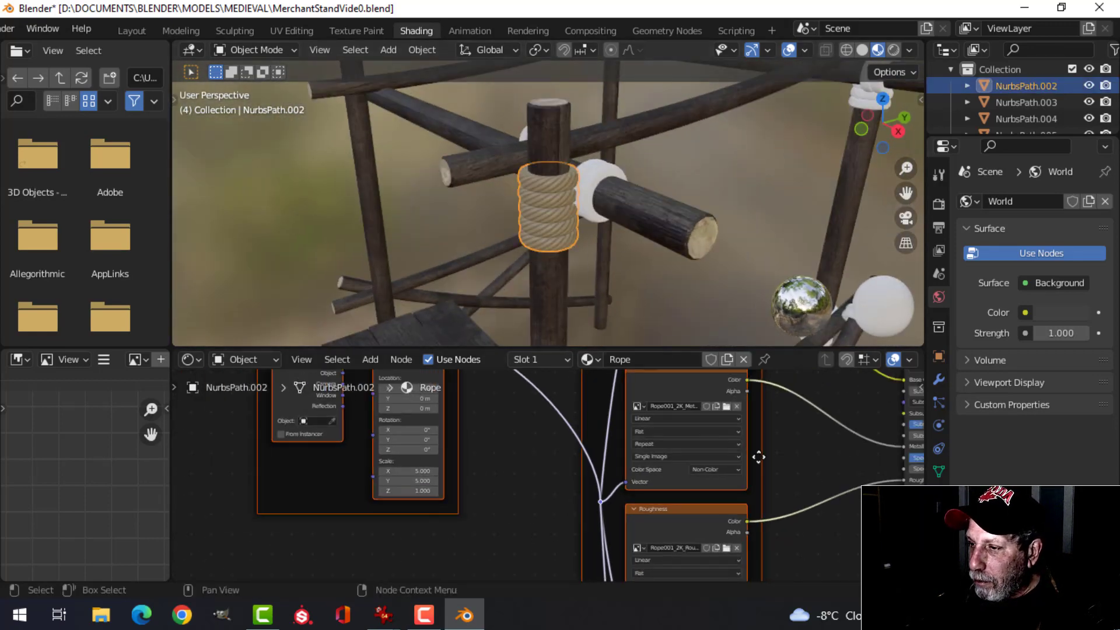
{"action": "scroll", "coordinate": [752, 461], "scroll_direction": "down", "scroll_amount": 4}
{"action": "middle_click_drag", "start_coordinate": [700, 480], "coordinate": [380, 539]}
{"action": "left_click_drag", "start_coordinate": [520, 399], "coordinate": [687, 440]}
{"action": "key", "text": "g"}
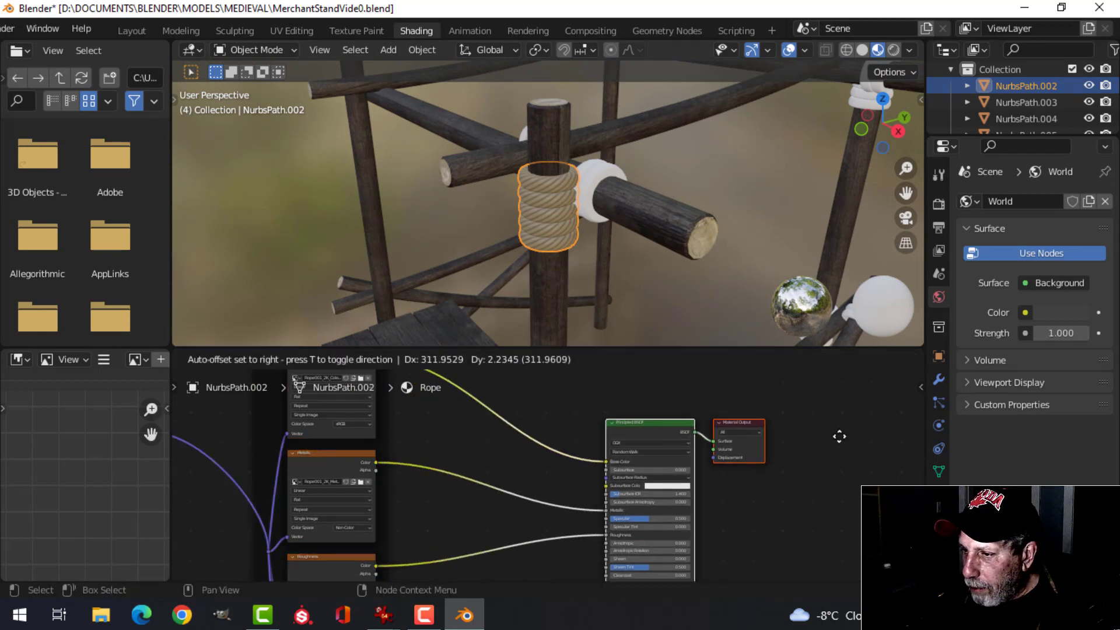
{"action": "left_click", "coordinate": [897, 435]}
{"action": "scroll", "coordinate": [582, 442], "scroll_direction": "down", "scroll_amount": 2}
{"action": "middle_click_drag", "start_coordinate": [582, 443], "coordinate": [561, 482]}
Insert a Gamma node between the Rope material's Base Color texture and the Principled BSDF and raise its gamma to darken the rope.
{"action": "key", "text": "shift+a"}
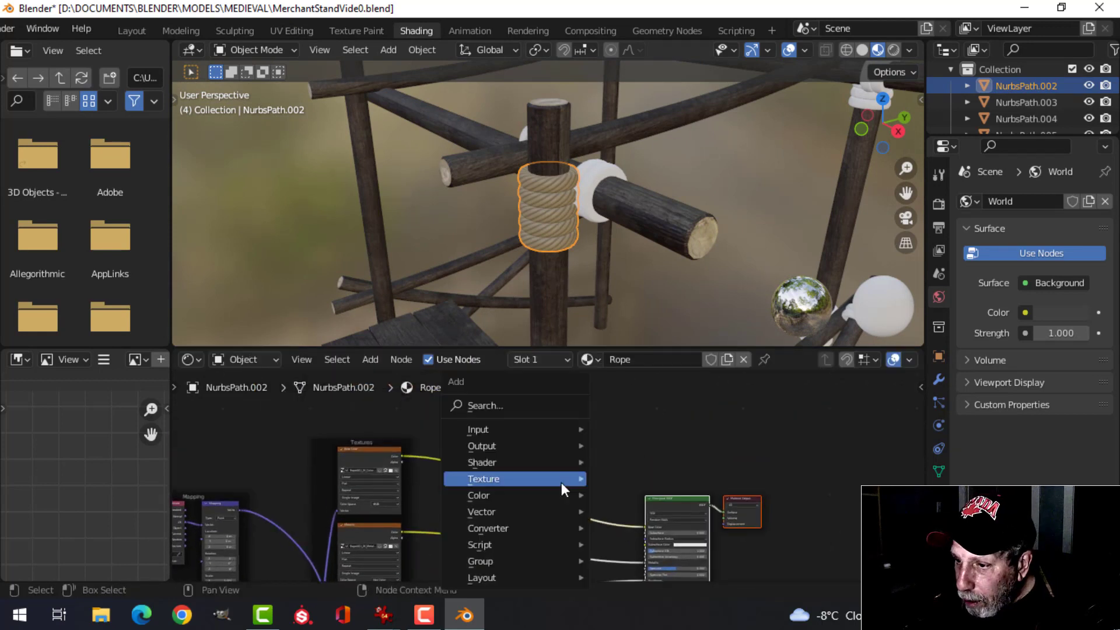
{"action": "mouse_move", "coordinate": [525, 496]}
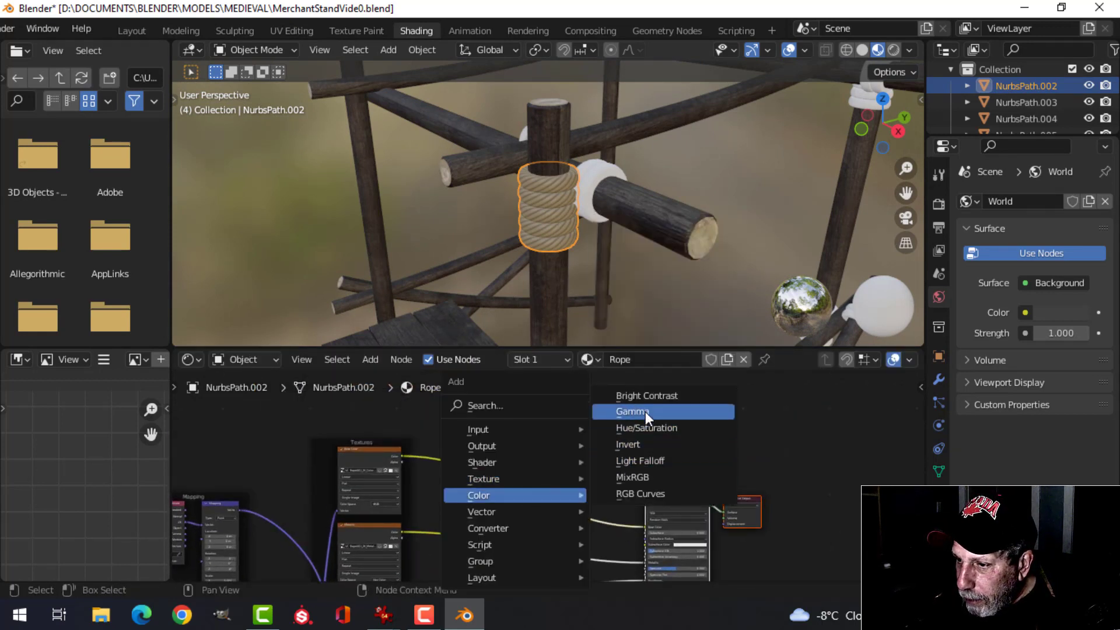
{"action": "left_click", "coordinate": [641, 412]}
{"action": "left_click", "coordinate": [551, 506]}
{"action": "scroll", "coordinate": [551, 506], "scroll_direction": "up", "scroll_amount": 2}
{"action": "double_click", "coordinate": [531, 512]}
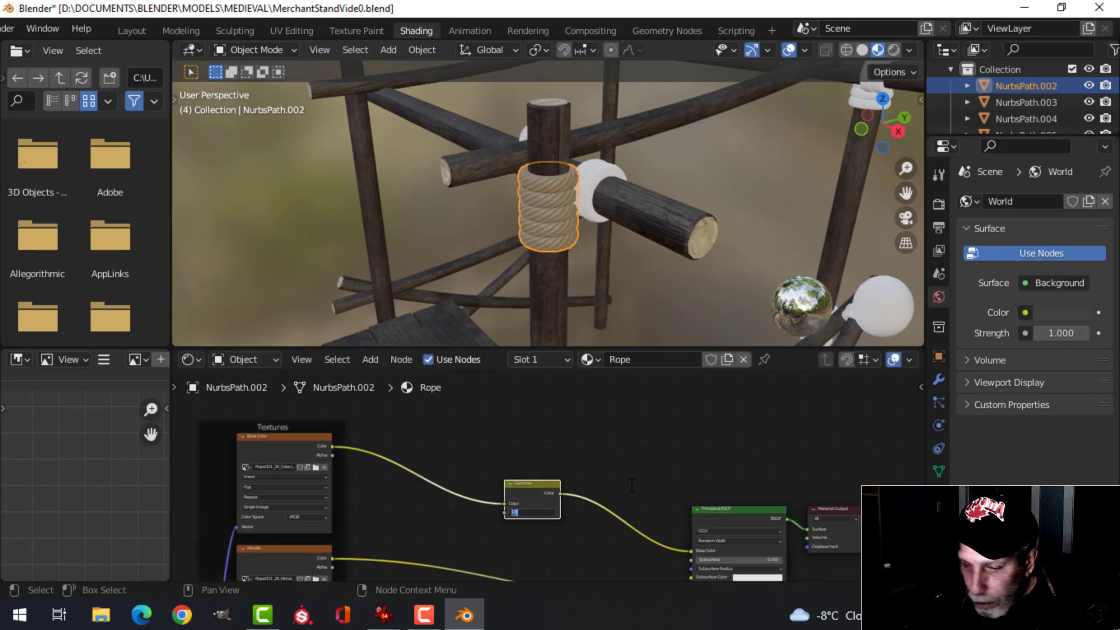
{"action": "key", "text": "Return"}
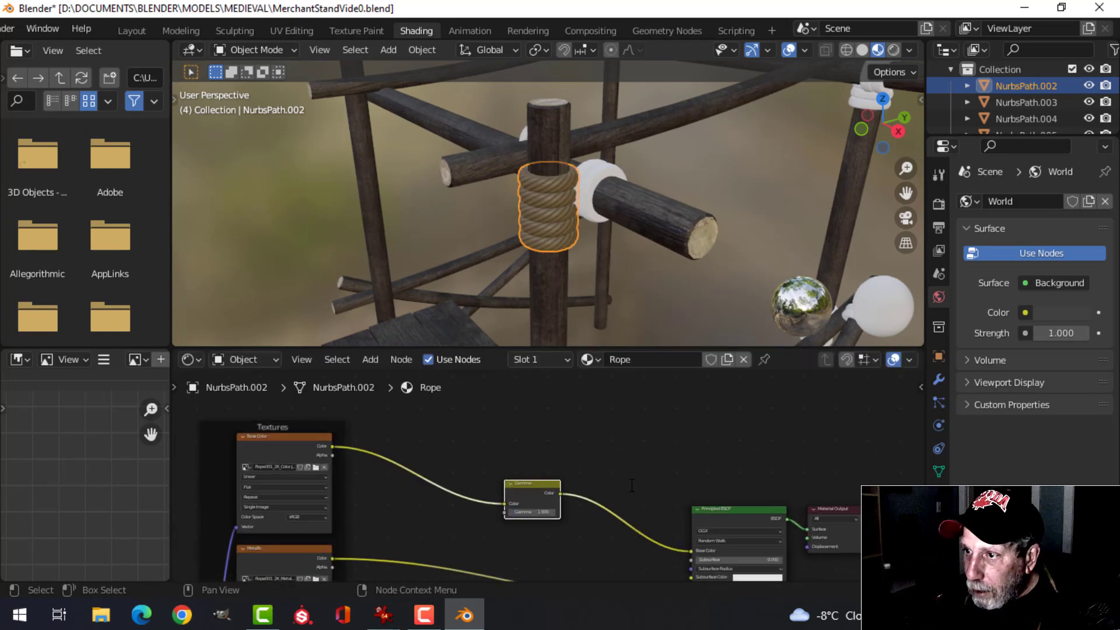
Disconnect the Roughness texture from the Principled BSDF in the Rope material and inspect the deselected rope wrap up close.
{"action": "scroll", "coordinate": [643, 482], "scroll_direction": "down", "scroll_amount": 2}
{"action": "middle_click_drag", "start_coordinate": [643, 506], "coordinate": [618, 413]}
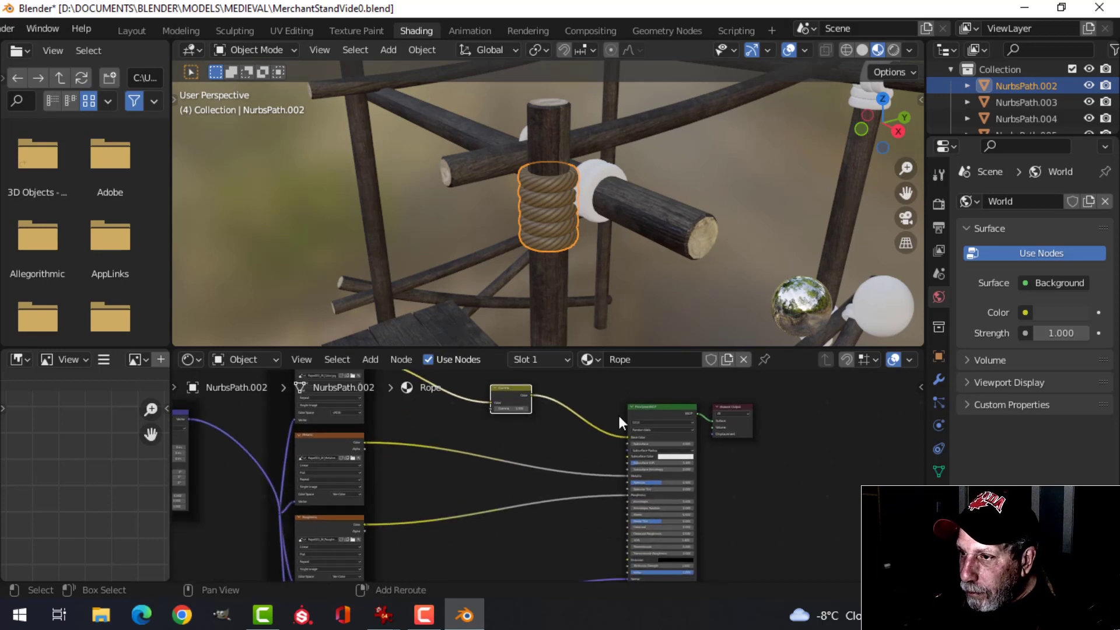
{"action": "scroll", "coordinate": [569, 487], "scroll_direction": "up", "scroll_amount": 4}
{"action": "middle_click_drag", "start_coordinate": [596, 470], "coordinate": [642, 474]}
{"action": "scroll", "coordinate": [484, 492], "scroll_direction": "up", "scroll_amount": 1}
{"action": "middle_click_drag", "start_coordinate": [484, 493], "coordinate": [502, 475]}
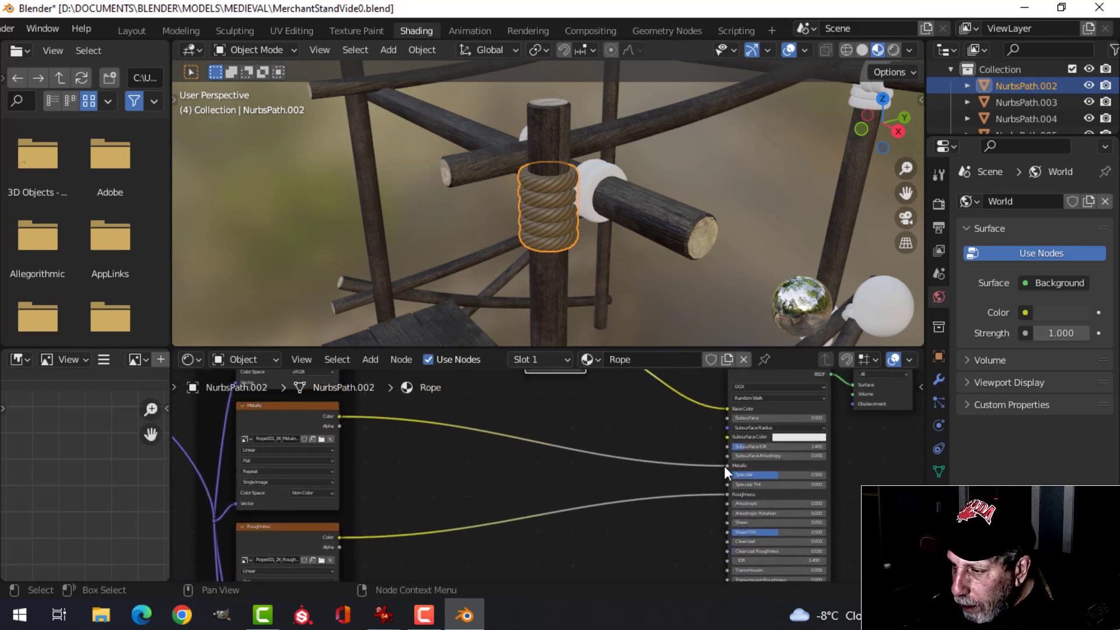
{"action": "scroll", "coordinate": [738, 503], "scroll_direction": "up", "scroll_amount": 1}
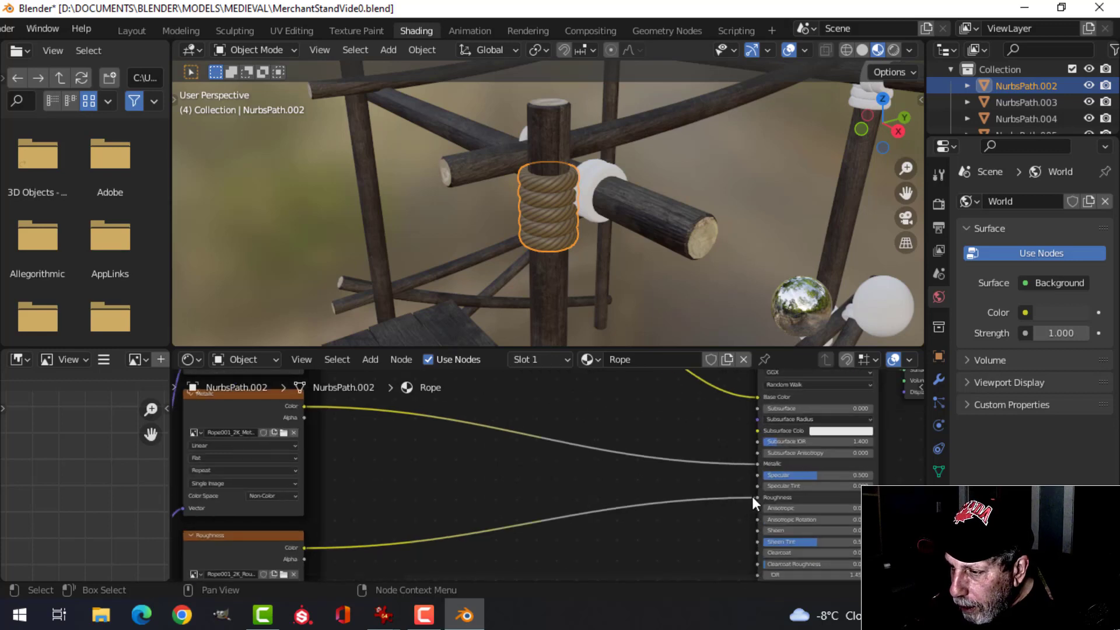
{"action": "left_click_drag", "start_coordinate": [757, 497], "coordinate": [697, 499]}
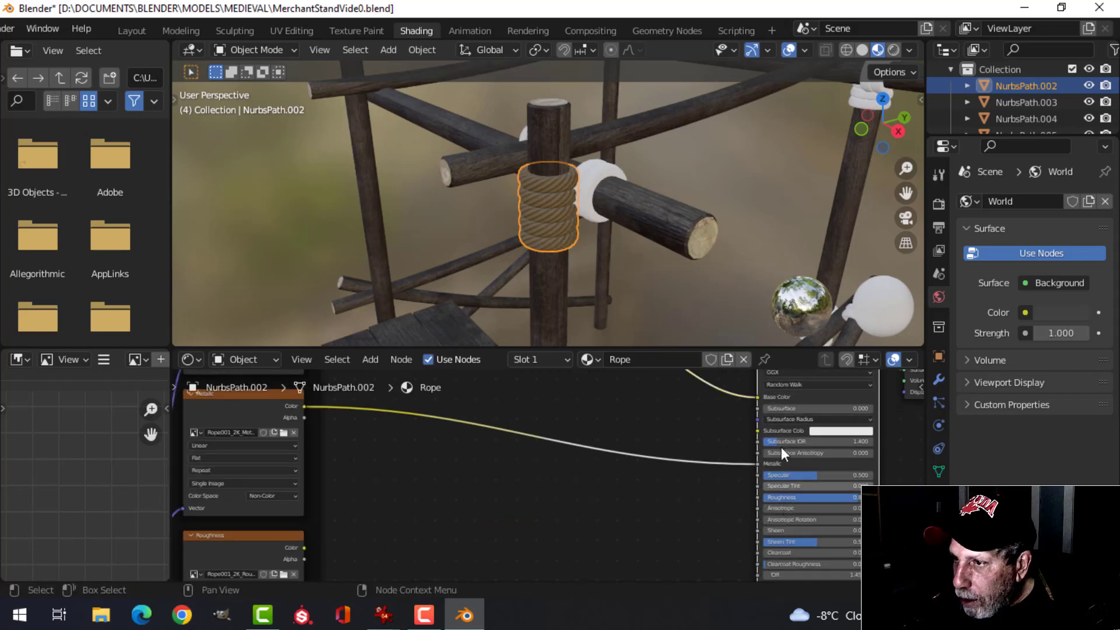
{"action": "scroll", "coordinate": [607, 267], "scroll_direction": "down", "scroll_amount": 3}
{"action": "scroll", "coordinate": [587, 237], "scroll_direction": "up", "scroll_amount": 5}
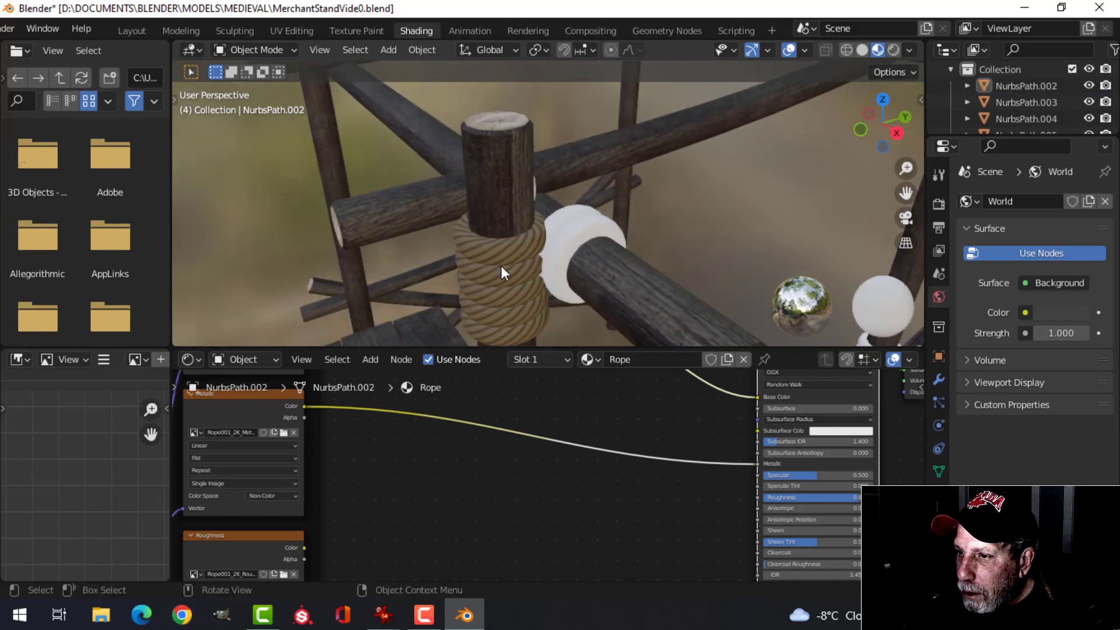
Set the strength of the Rope material's Normal Map node to 2.
{"action": "scroll", "coordinate": [595, 437], "scroll_direction": "down", "scroll_amount": 3}
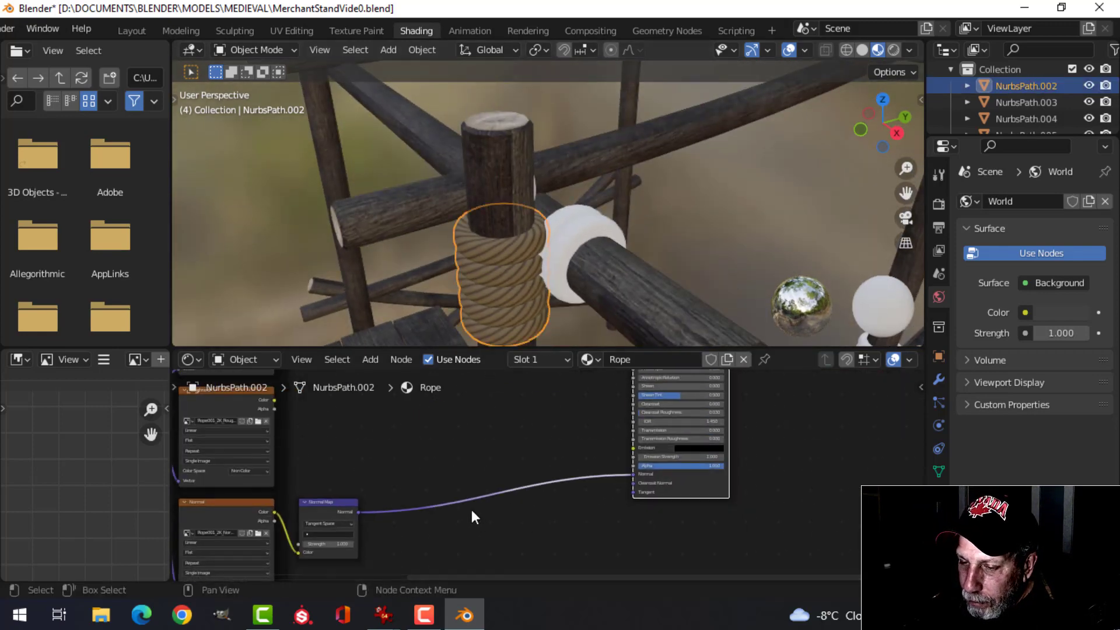
{"action": "middle_click_drag", "start_coordinate": [473, 515], "coordinate": [537, 484]}
{"action": "scroll", "coordinate": [473, 547], "scroll_direction": "up", "scroll_amount": 3}
{"action": "middle_click_drag", "start_coordinate": [425, 572], "coordinate": [473, 498]}
{"action": "scroll", "coordinate": [517, 479], "scroll_direction": "up", "scroll_amount": 3}
{"action": "left_click", "coordinate": [466, 467]}
{"action": "type", "text": "2"}
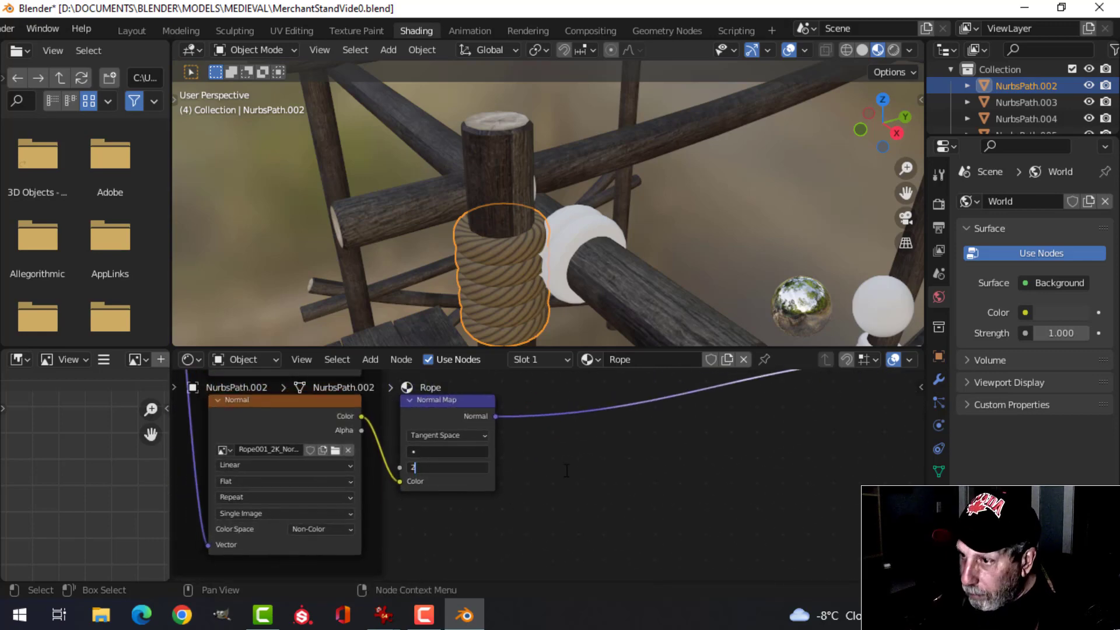
{"action": "key", "text": "Return"}
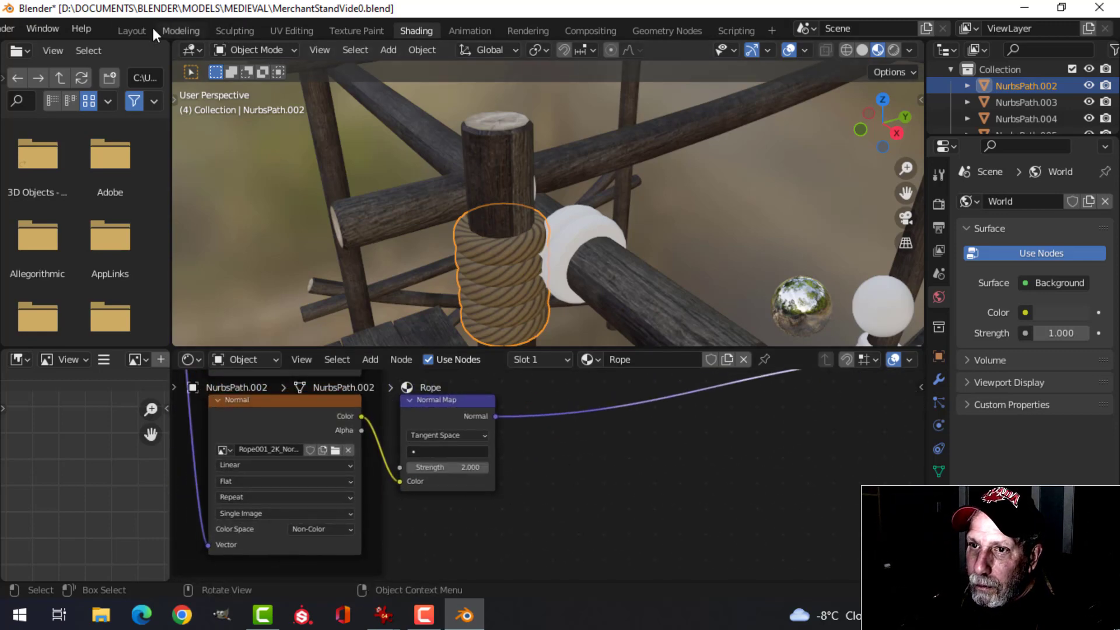
Switch to the Layout workspace, deselect everything and inspect the textured rope wrap on the near post.
{"action": "left_click", "coordinate": [133, 31]}
{"action": "scroll", "coordinate": [536, 272], "scroll_direction": "down", "scroll_amount": 2}
{"action": "key", "text": "alt+a"}
{"action": "scroll", "coordinate": [470, 284], "scroll_direction": "up", "scroll_amount": 4}
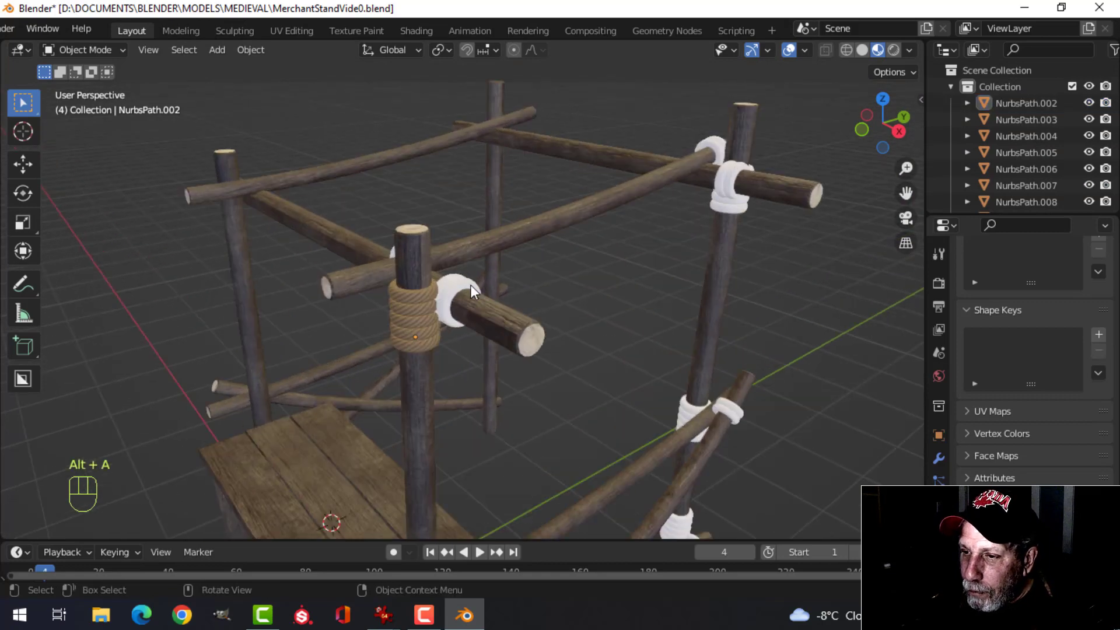
{"action": "left_click", "coordinate": [404, 312]}
{"action": "scroll", "coordinate": [473, 297], "scroll_direction": "down", "scroll_amount": 2}
{"action": "key", "text": "alt+a"}
{"action": "mouse_move", "coordinate": [482, 298]}
{"action": "middle_mouse_down"}
{"action": "mouse_move", "coordinate": [505, 285]}
{"action": "mouse_move", "coordinate": [499, 291]}
{"action": "middle_mouse_up"}
{"action": "scroll", "coordinate": [501, 299], "scroll_direction": "up", "scroll_amount": 4}
Assign the existing Rope material to the loop around the short beam end beside the textured wrap, then deselect it.
{"action": "left_click", "coordinate": [491, 257]}
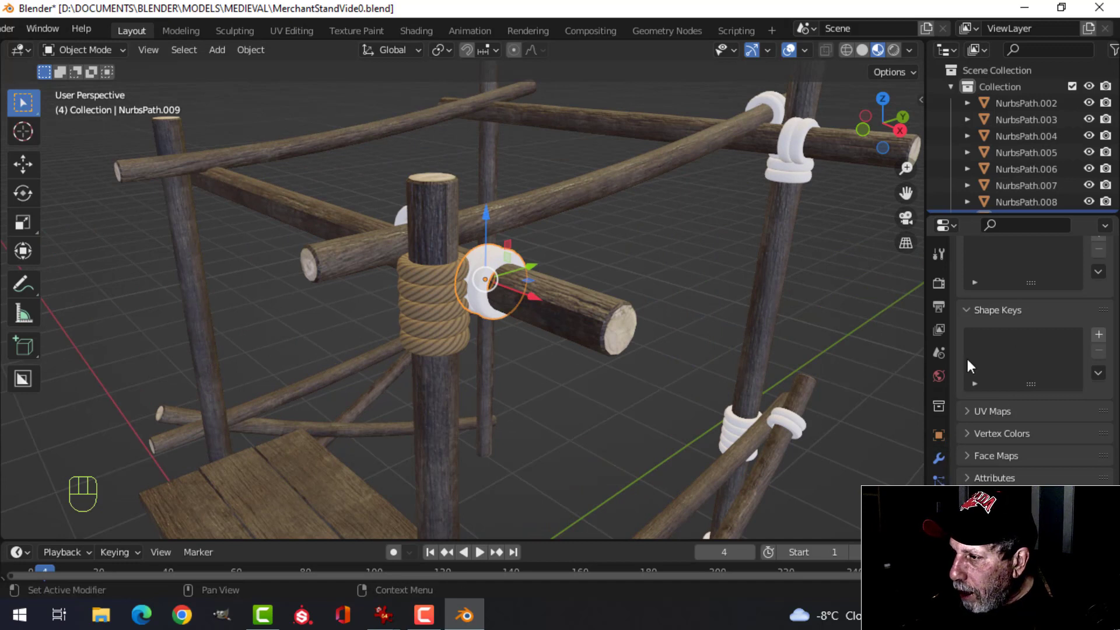
{"action": "left_click", "coordinate": [939, 573]}
{"action": "scroll", "coordinate": [991, 370], "scroll_direction": "up", "scroll_amount": 4}
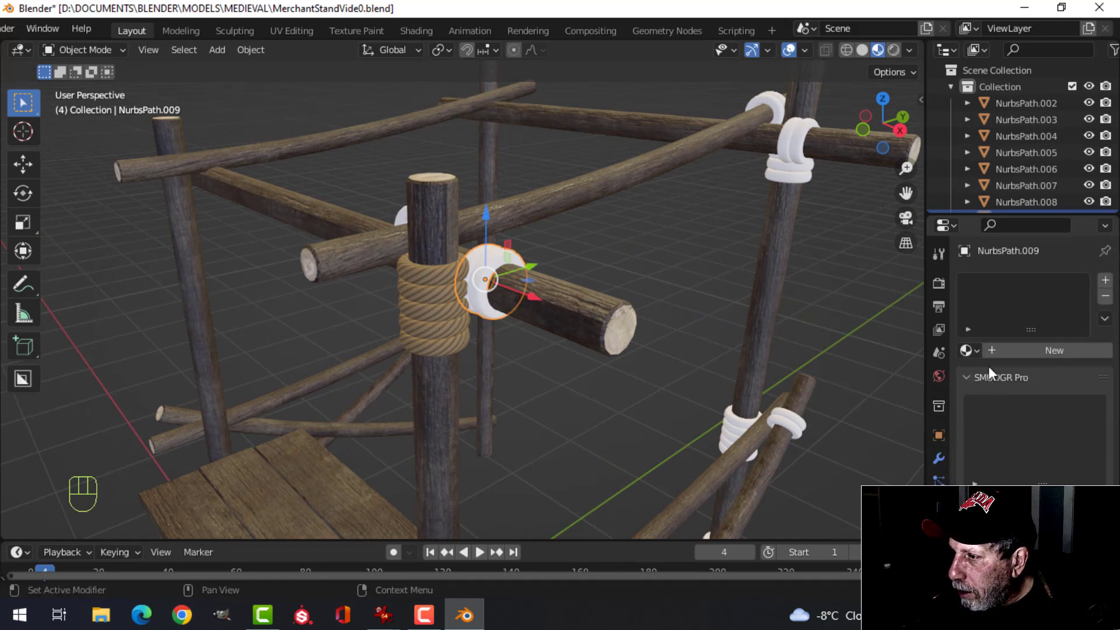
{"action": "left_click", "coordinate": [969, 351]}
{"action": "left_click", "coordinate": [815, 391]}
{"action": "key", "text": "alt+a"}
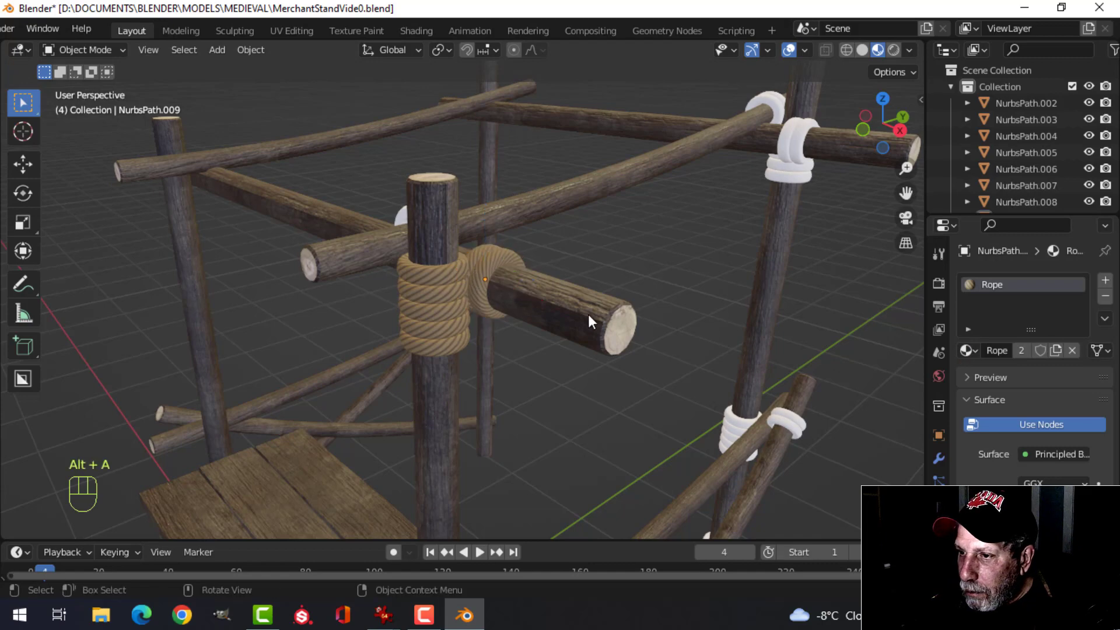
Assign the Rope material to the two beam loops at the top of the other lashed post.
{"action": "middle_click_drag", "start_coordinate": [588, 314], "coordinate": [705, 236]}
{"action": "left_click", "coordinate": [723, 229]}
{"action": "left_click", "coordinate": [969, 351]}
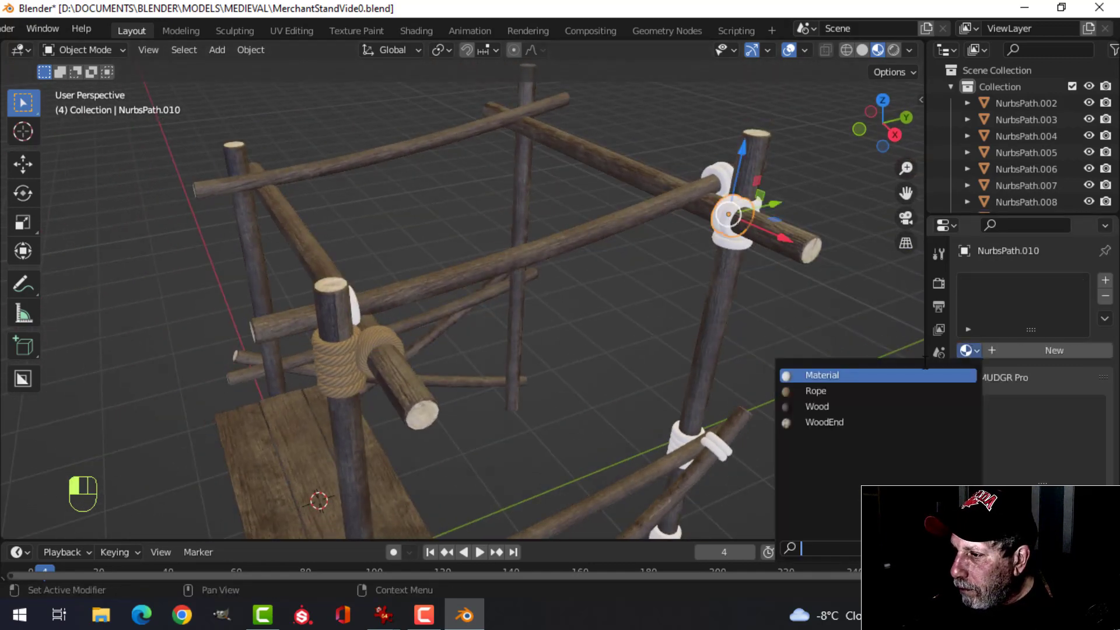
{"action": "left_click", "coordinate": [852, 390]}
{"action": "key", "text": "alt+a"}
{"action": "left_click", "coordinate": [718, 184]}
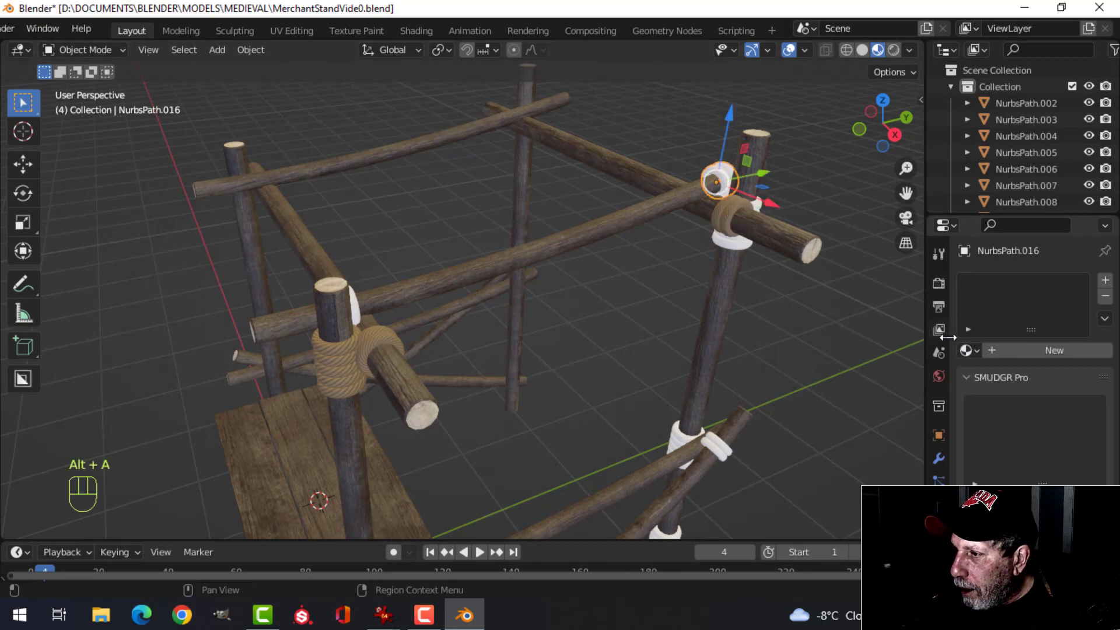
{"action": "left_click", "coordinate": [966, 350]}
{"action": "left_click", "coordinate": [815, 390]}
{"action": "key", "text": "alt+a"}
Assign the Rope material to the vertical wrap around that same post, just below its beam loops.
{"action": "left_click", "coordinate": [740, 241]}
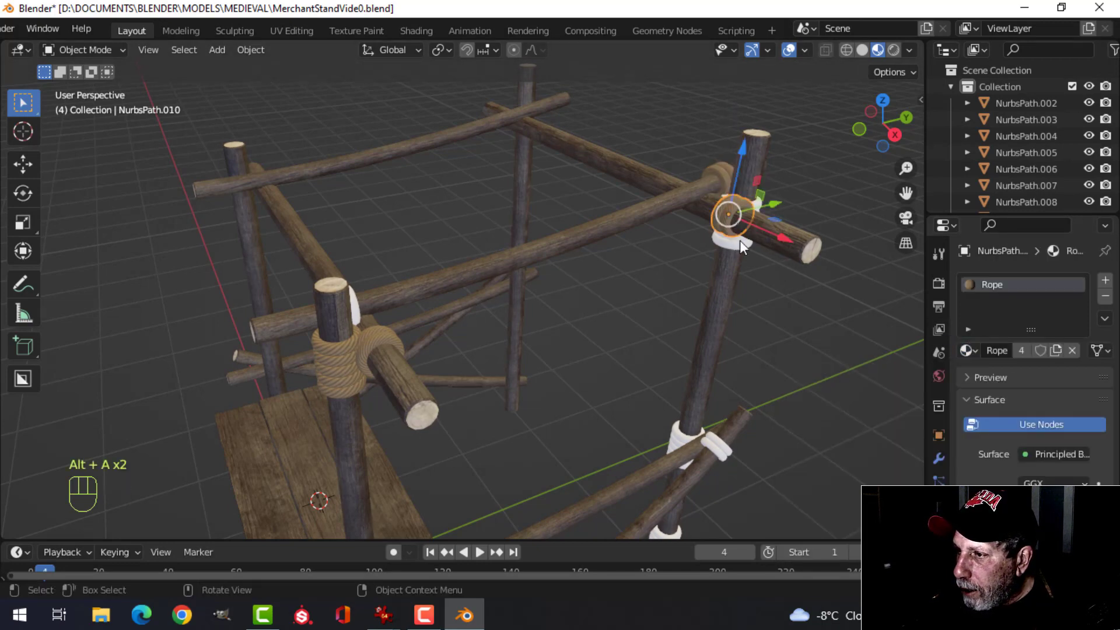
{"action": "left_click", "coordinate": [737, 244]}
{"action": "left_click", "coordinate": [967, 350]}
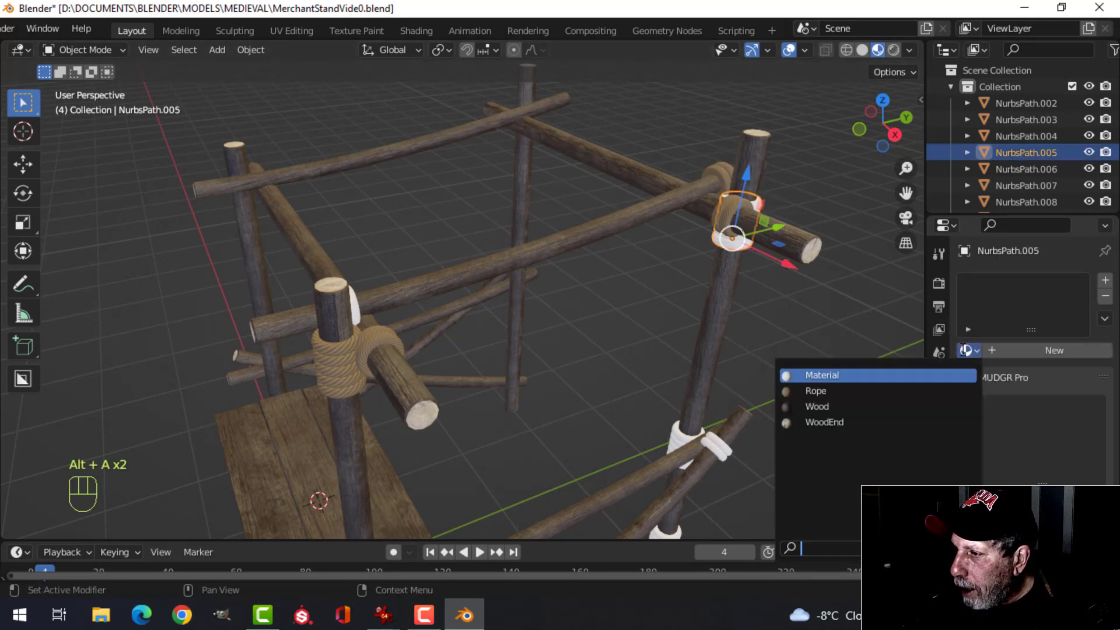
{"action": "left_click", "coordinate": [815, 390]}
{"action": "key", "text": "alt+a"}
Assign the Rope material to the remaining white loop behind the top of the near post.
{"action": "left_click", "coordinate": [353, 307]}
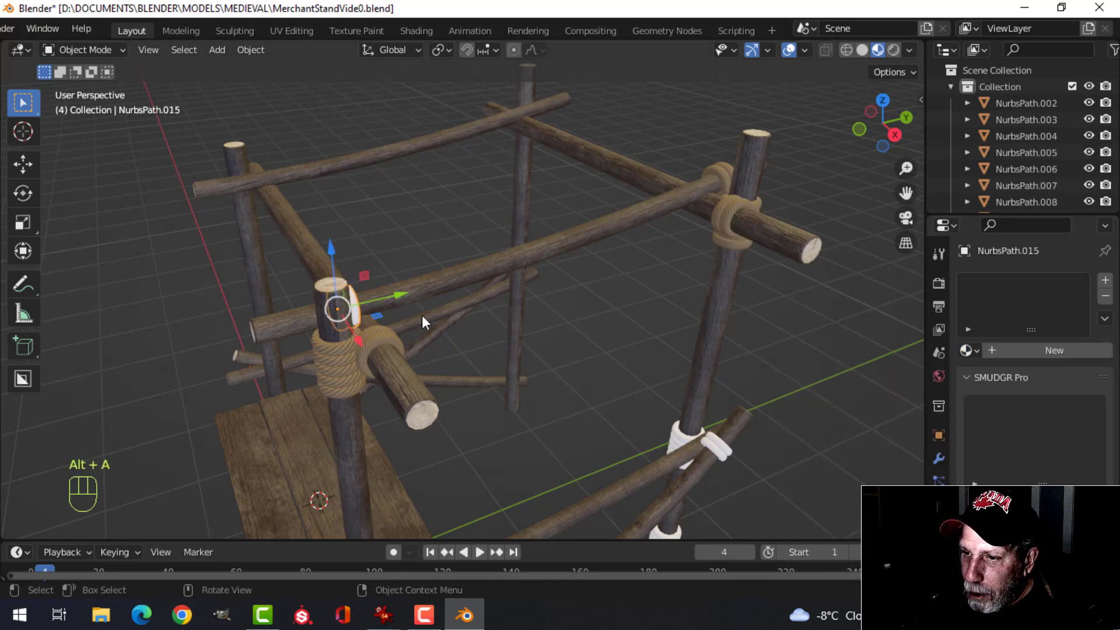
{"action": "left_click", "coordinate": [962, 350]}
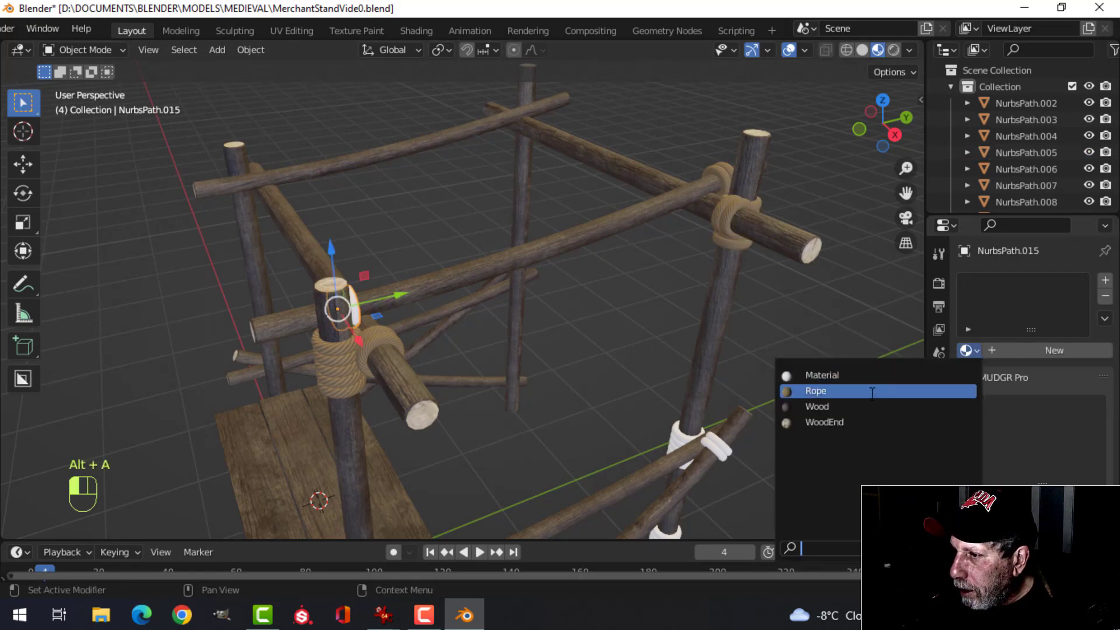
{"action": "left_click", "coordinate": [817, 390]}
{"action": "key", "text": "alt+a"}
Select all the white rope wraps and loops where the lower crossed braces meet the two lashed posts.
{"action": "scroll", "coordinate": [635, 327], "scroll_direction": "down", "scroll_amount": 4}
{"action": "middle_click_drag", "start_coordinate": [635, 327], "coordinate": [572, 277]}
{"action": "scroll", "coordinate": [563, 312], "scroll_direction": "up", "scroll_amount": 3}
{"action": "middle_click_drag", "start_coordinate": [572, 277], "coordinate": [493, 336]}
{"action": "left_click", "coordinate": [493, 334]}
{"action": "scroll", "coordinate": [524, 332], "scroll_direction": "up", "scroll_amount": 3}
{"action": "middle_click_drag", "start_coordinate": [460, 380], "coordinate": [470, 319], "text": "shift"}
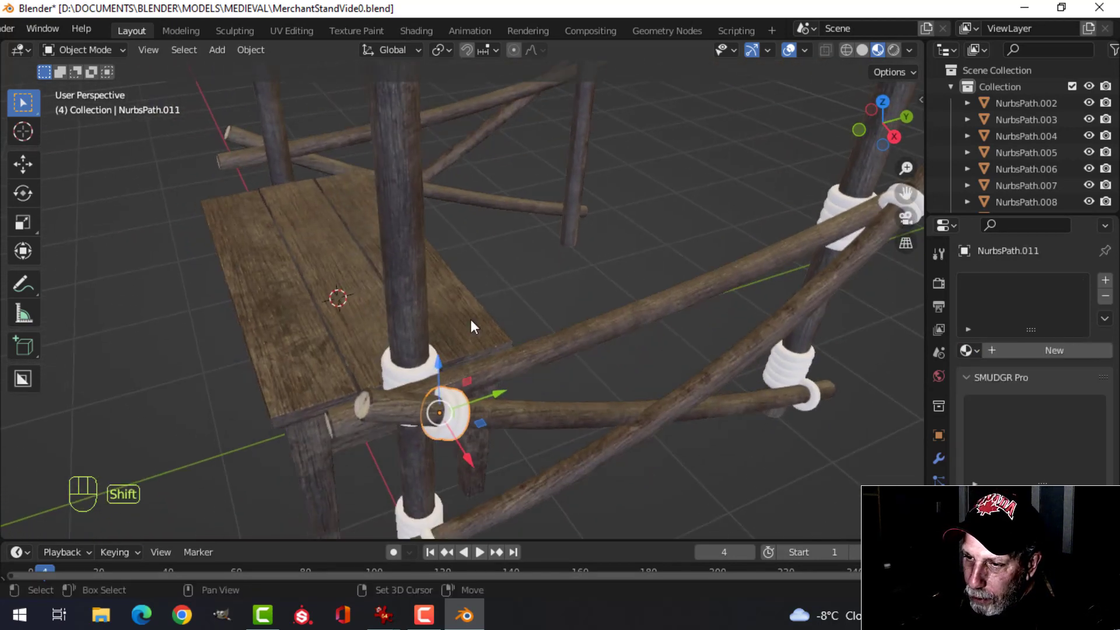
{"action": "left_click", "coordinate": [399, 375], "text": "shift"}
{"action": "middle_click_drag", "start_coordinate": [400, 375], "coordinate": [785, 435]}
{"action": "left_click", "coordinate": [454, 455], "text": "shift"}
{"action": "left_click", "coordinate": [788, 444], "text": "shift"}
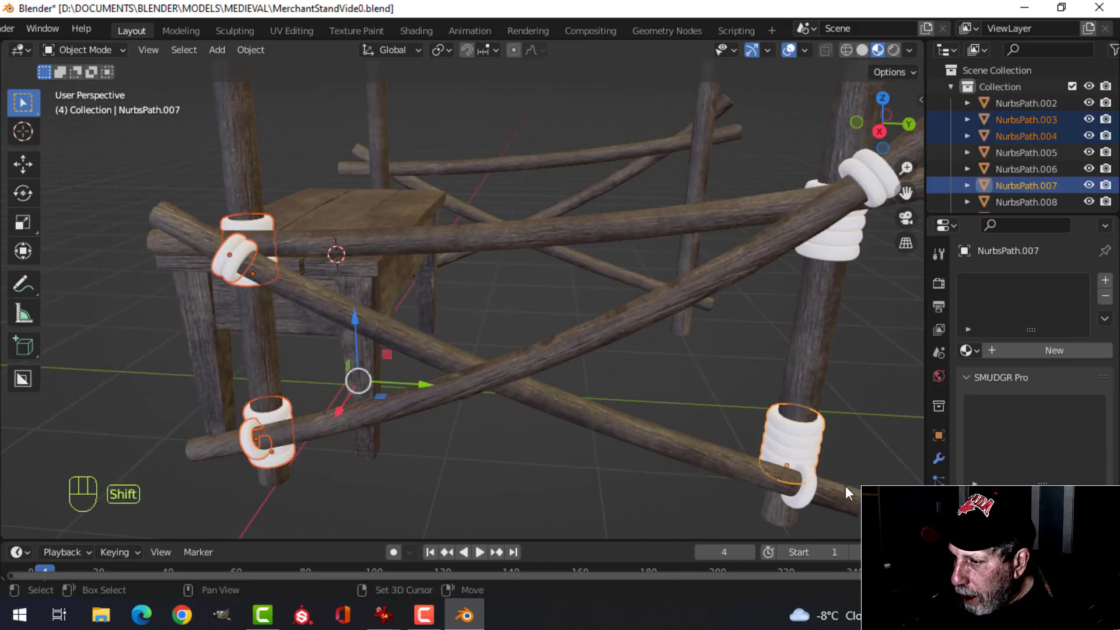
{"action": "left_click", "coordinate": [840, 257], "text": "shift"}
{"action": "left_click", "coordinate": [871, 197], "text": "shift"}
{"action": "left_click", "coordinate": [845, 214], "text": "shift"}
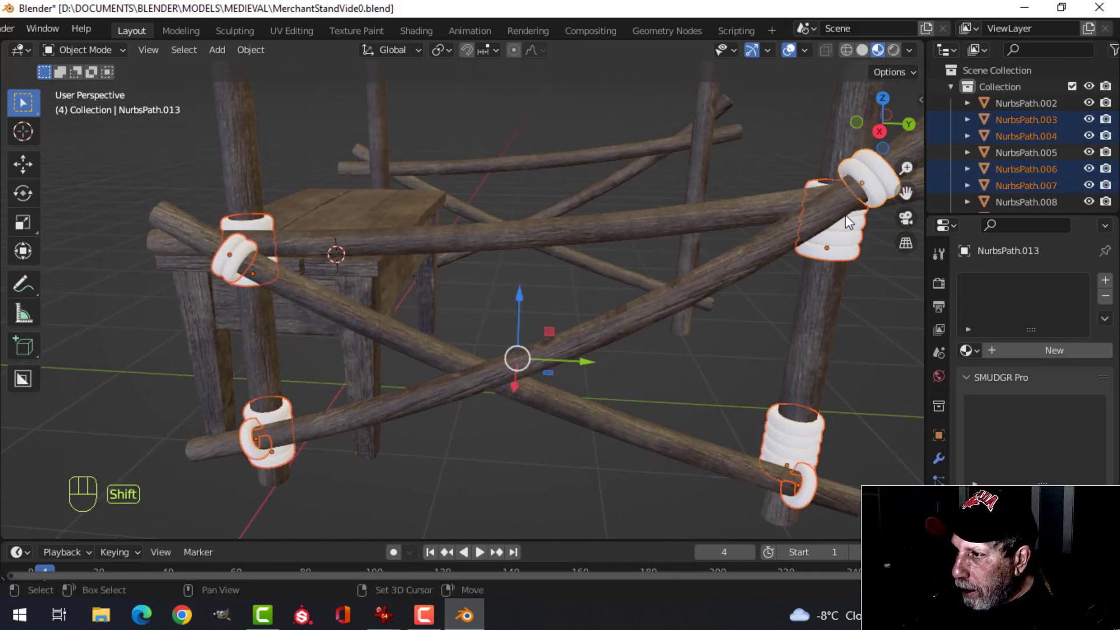
Add an upper textured rope loop as the active object and link its material to the selected lower lashings.
{"action": "scroll", "coordinate": [759, 265], "scroll_direction": "down", "scroll_amount": 3}
{"action": "middle_click_drag", "start_coordinate": [757, 270], "coordinate": [659, 326], "text": "shift"}
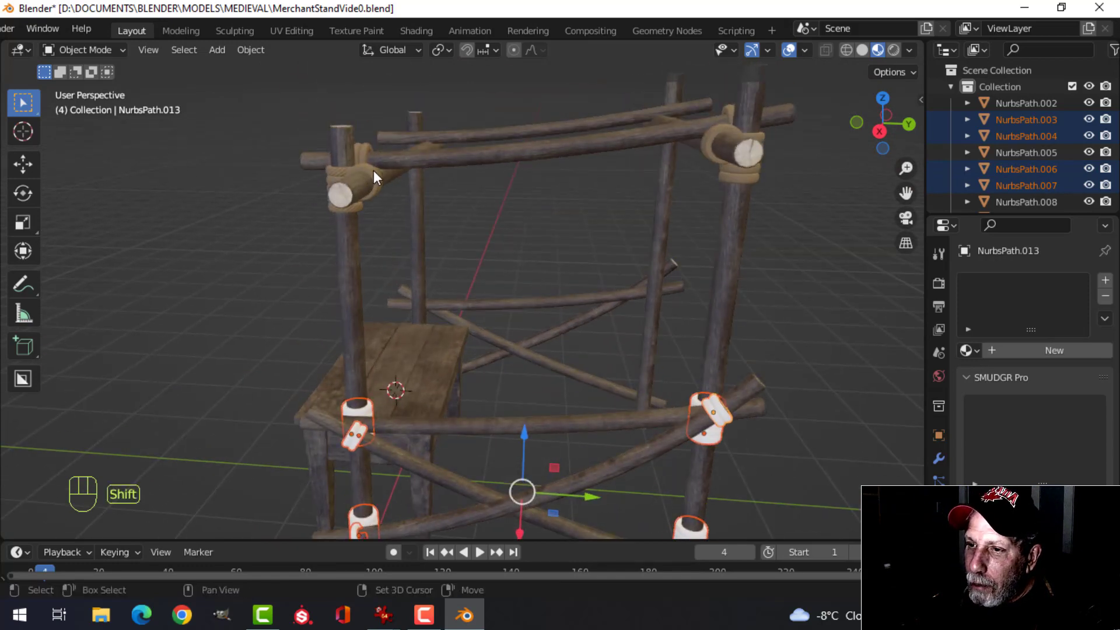
{"action": "left_click", "coordinate": [364, 180], "text": "shift"}
{"action": "key", "text": "ctrl+l"}
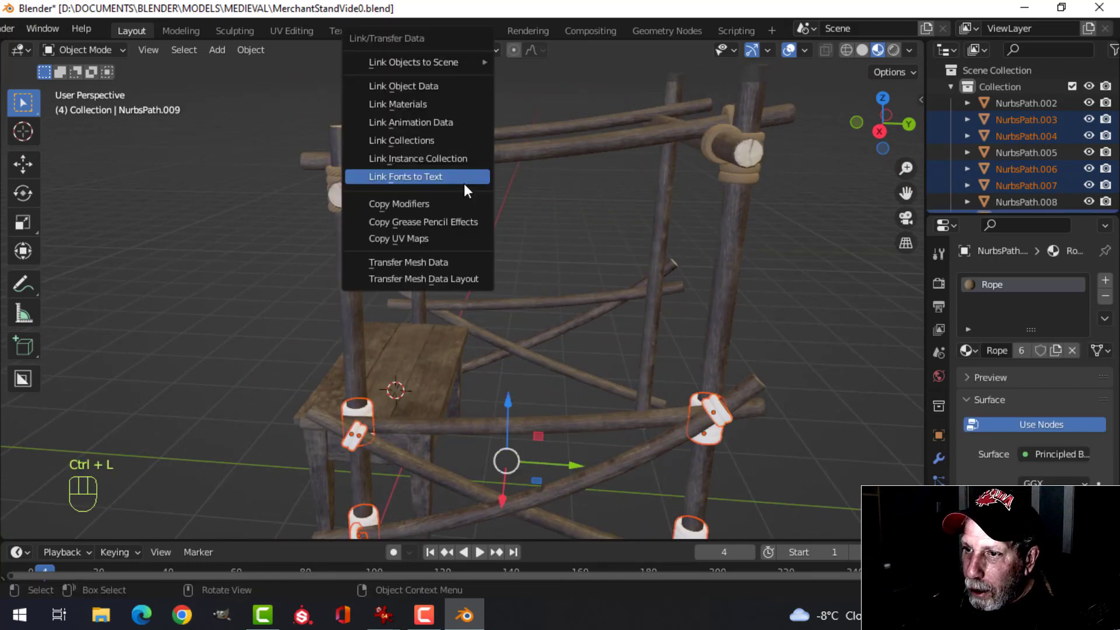
{"action": "left_click", "coordinate": [429, 103]}
{"action": "key", "text": "alt+a"}
Inspect the rope lashings around the whole stand, then examine the near post's wrap up close with nothing selected.
{"action": "scroll", "coordinate": [652, 279], "scroll_direction": "down", "scroll_amount": 5}
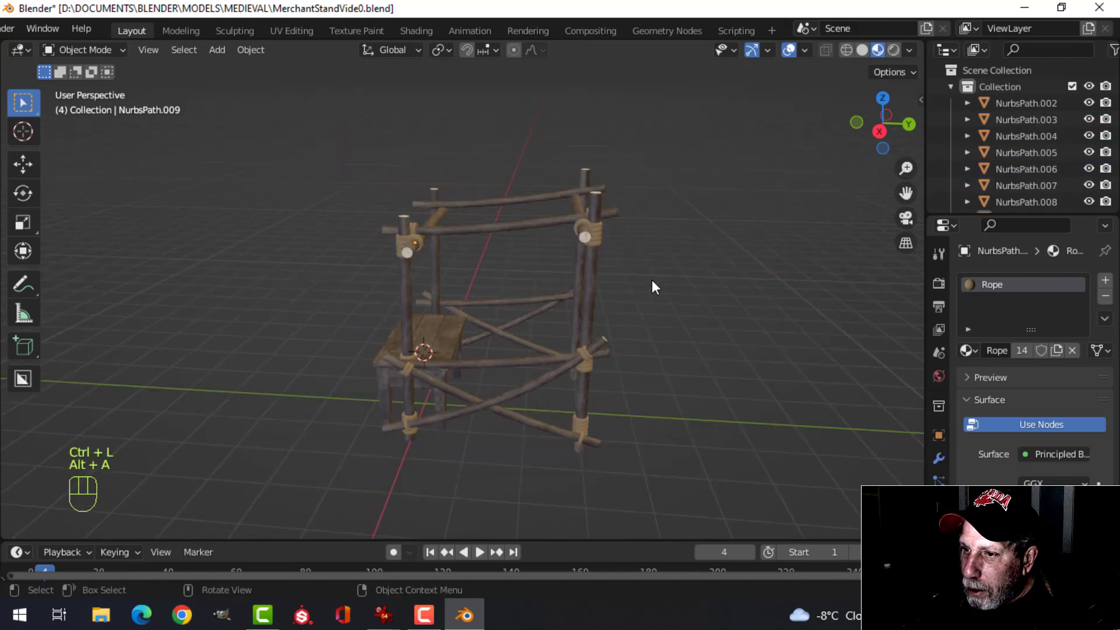
{"action": "middle_click_drag", "start_coordinate": [652, 279], "coordinate": [605, 315]}
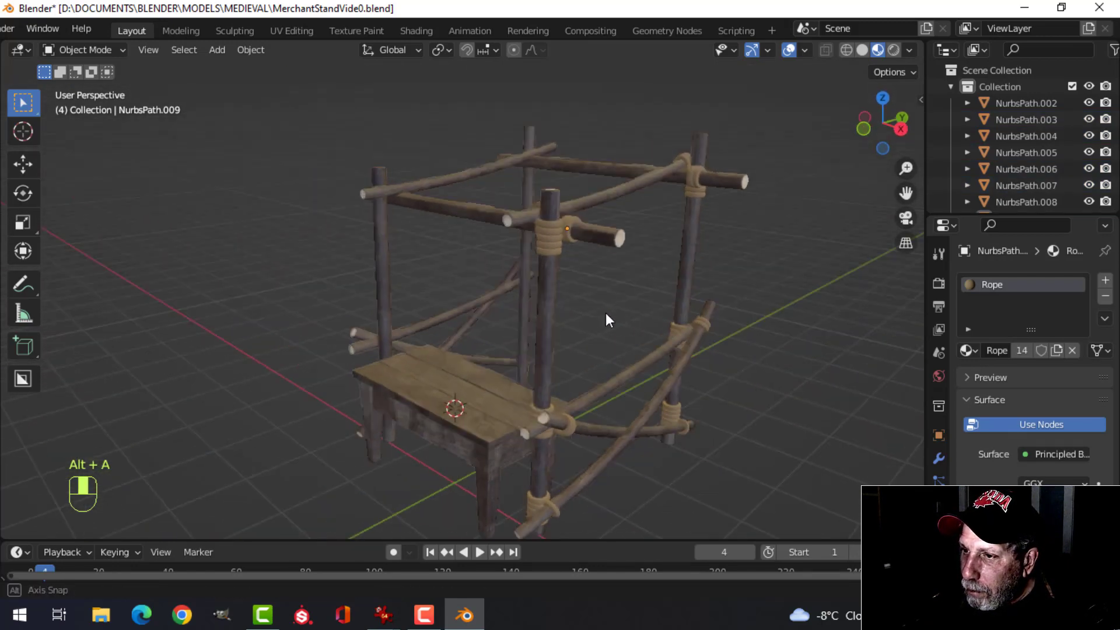
{"action": "scroll", "coordinate": [619, 313], "scroll_direction": "up", "scroll_amount": 4}
{"action": "scroll", "coordinate": [615, 306], "scroll_direction": "down", "scroll_amount": 5}
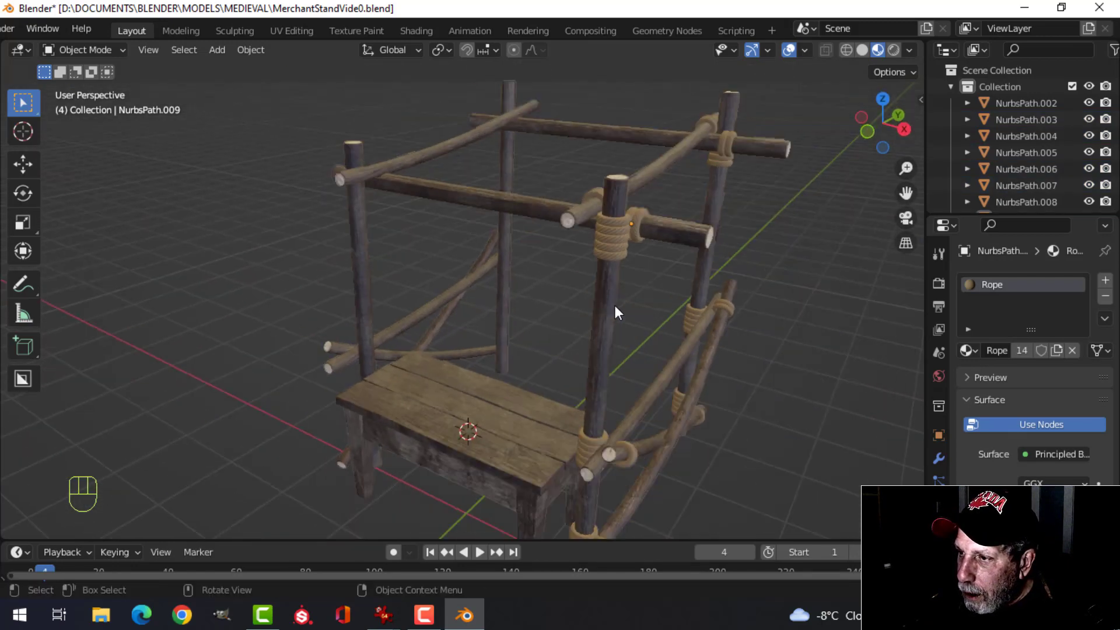
{"action": "scroll", "coordinate": [589, 291], "scroll_direction": "up", "scroll_amount": 6}
{"action": "mouse_move", "coordinate": [597, 286]}
{"action": "middle_mouse_down", "text": "shift"}
{"action": "mouse_move", "coordinate": [562, 301]}
{"action": "mouse_move", "coordinate": [572, 312]}
{"action": "mouse_move", "coordinate": [586, 295]}
{"action": "mouse_move", "coordinate": [594, 303]}
{"action": "middle_mouse_up", "text": "shift"}
{"action": "scroll", "coordinate": [554, 293], "scroll_direction": "up", "scroll_amount": 4}
{"action": "left_click", "coordinate": [549, 289]}
{"action": "scroll", "coordinate": [624, 293], "scroll_direction": "down", "scroll_amount": 2}
{"action": "scroll", "coordinate": [595, 302], "scroll_direction": "down", "scroll_amount": 5}
{"action": "key", "text": "alt+a"}
{"action": "scroll", "coordinate": [571, 321], "scroll_direction": "up", "scroll_amount": 5}
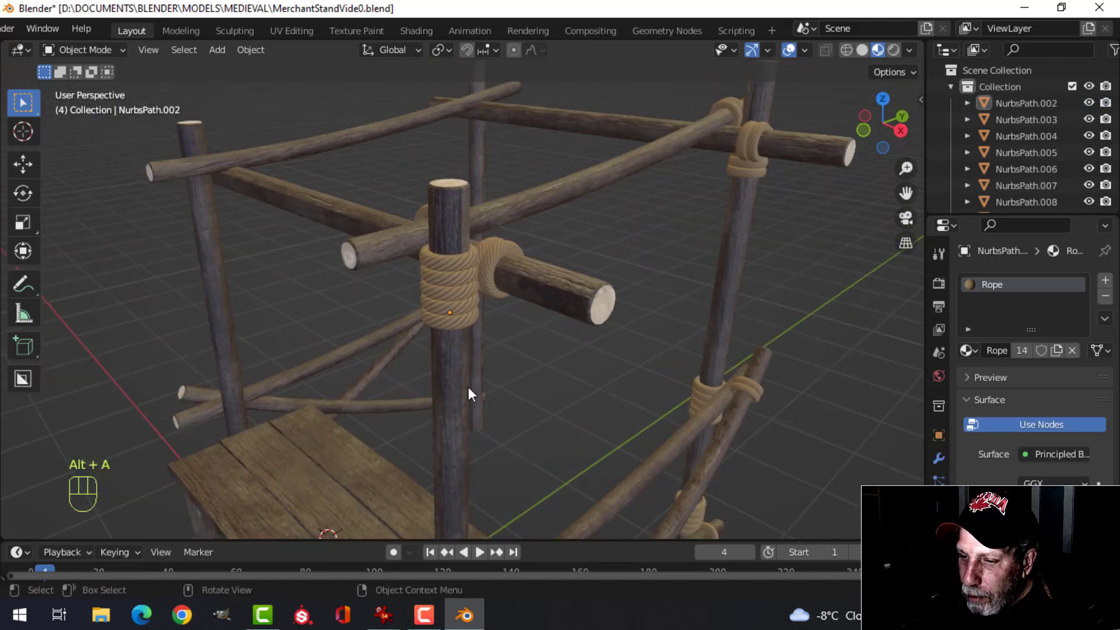
Switch to IrfanView and examine the finished lashings in the MerchantStandWIP.jpg reference image.
{"action": "mouse_move", "coordinate": [383, 614]}
{"action": "left_click", "coordinate": [222, 545]}
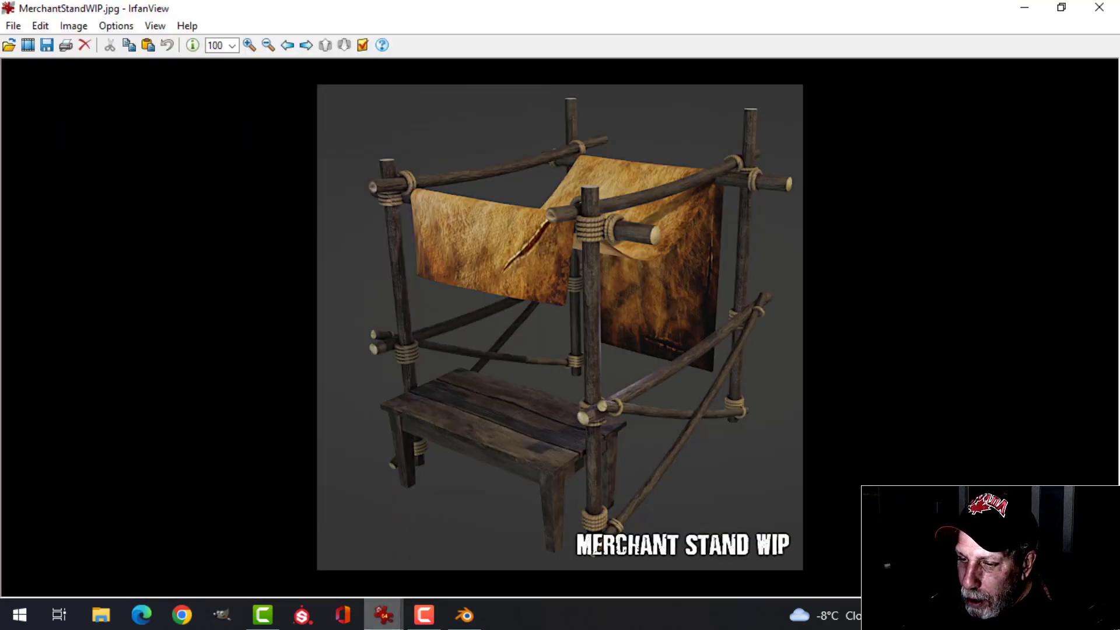
{"action": "mouse_move", "coordinate": [393, 623]}
{"action": "mouse_move", "coordinate": [572, 561]}
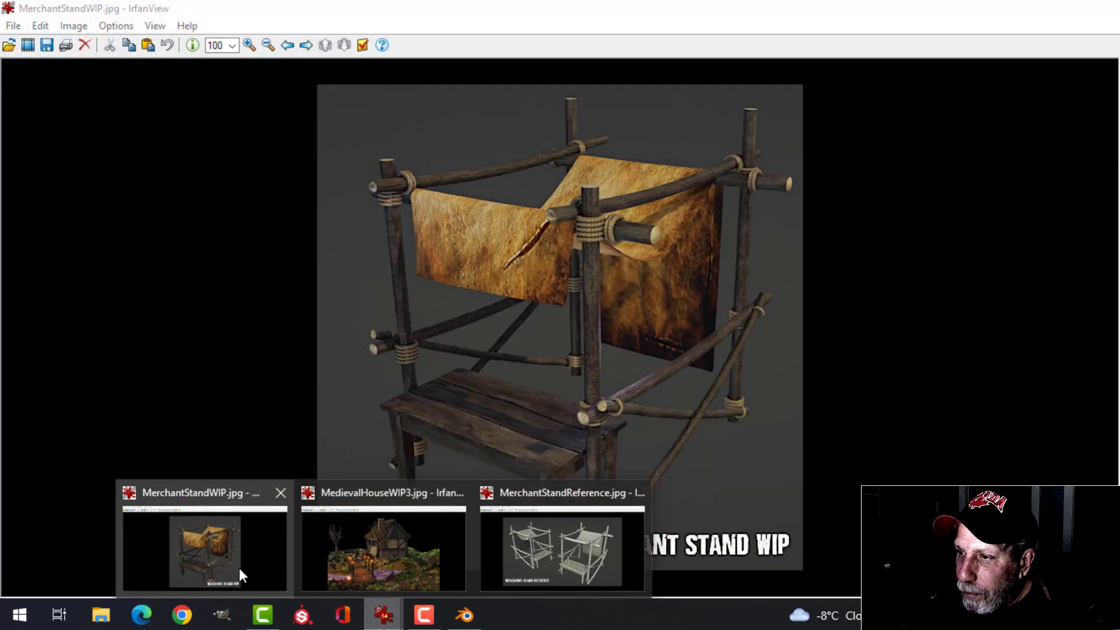
{"action": "left_click", "coordinate": [239, 568]}
Switch to Blender and change the material preview lighting to the black studio environment with a single soft light.
{"action": "left_click", "coordinate": [472, 608]}
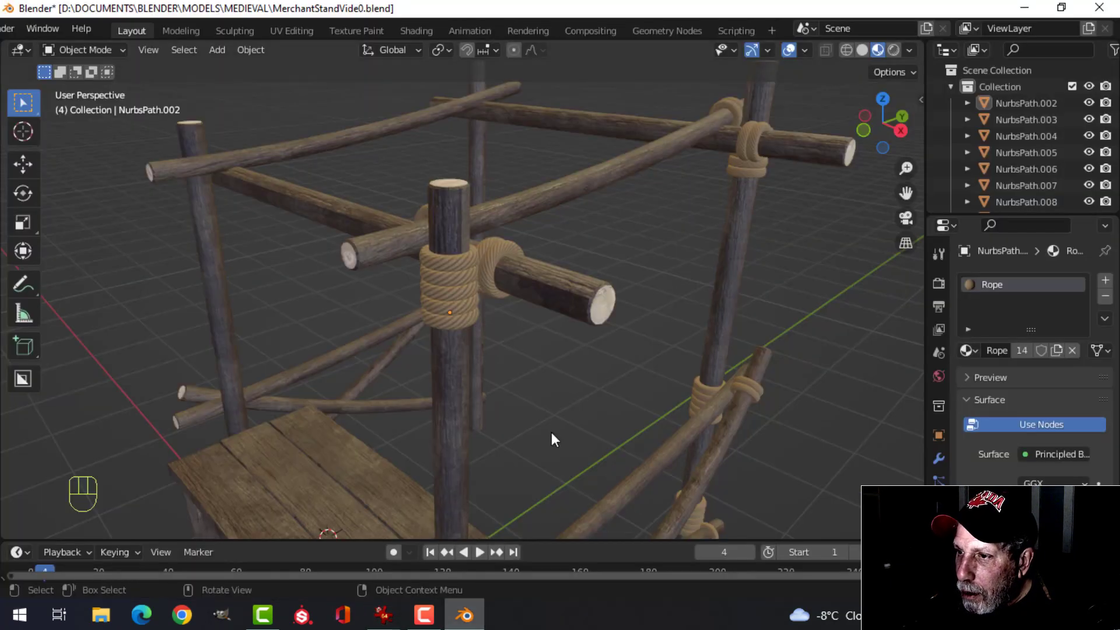
{"action": "left_click", "coordinate": [465, 286]}
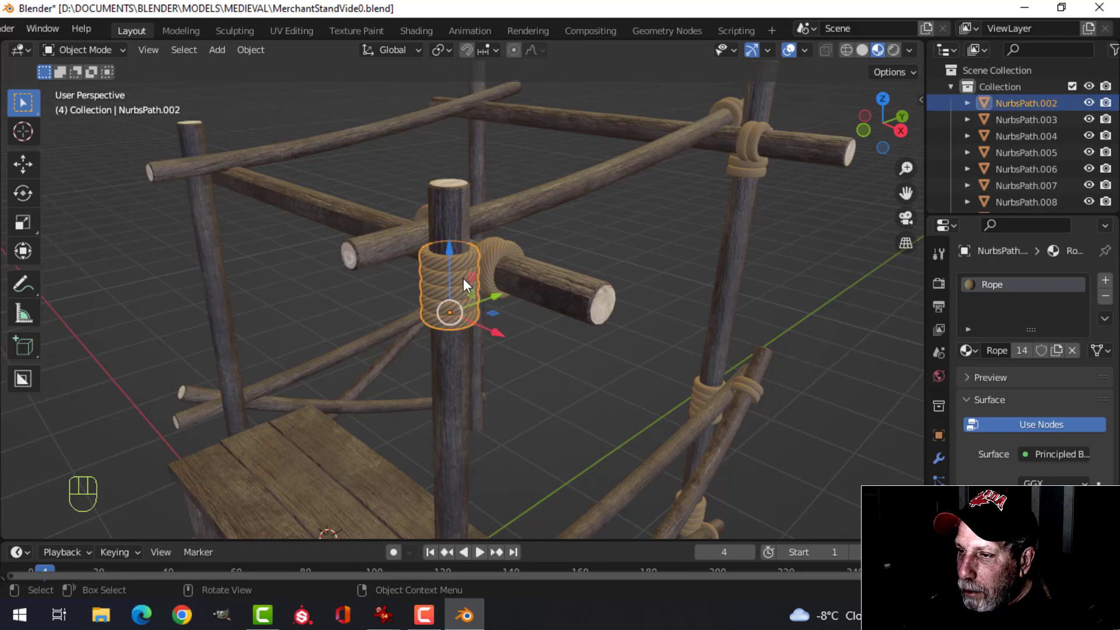
{"action": "left_click", "coordinate": [909, 49]}
{"action": "left_click", "coordinate": [884, 192]}
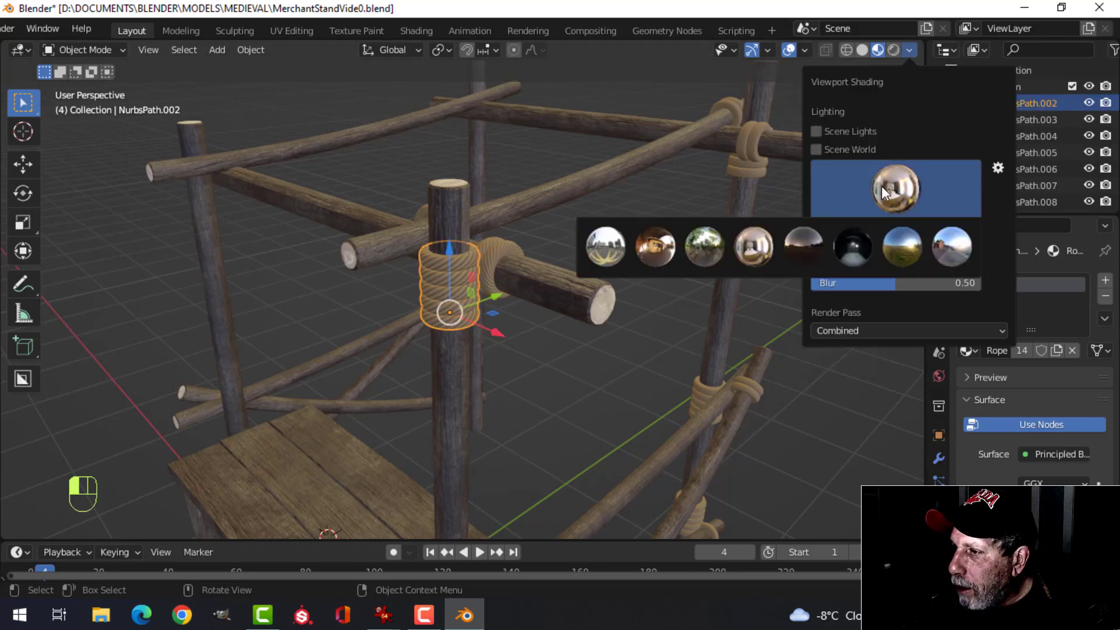
{"action": "left_click", "coordinate": [807, 248]}
{"action": "left_click", "coordinate": [892, 194]}
{"action": "left_click", "coordinate": [858, 251]}
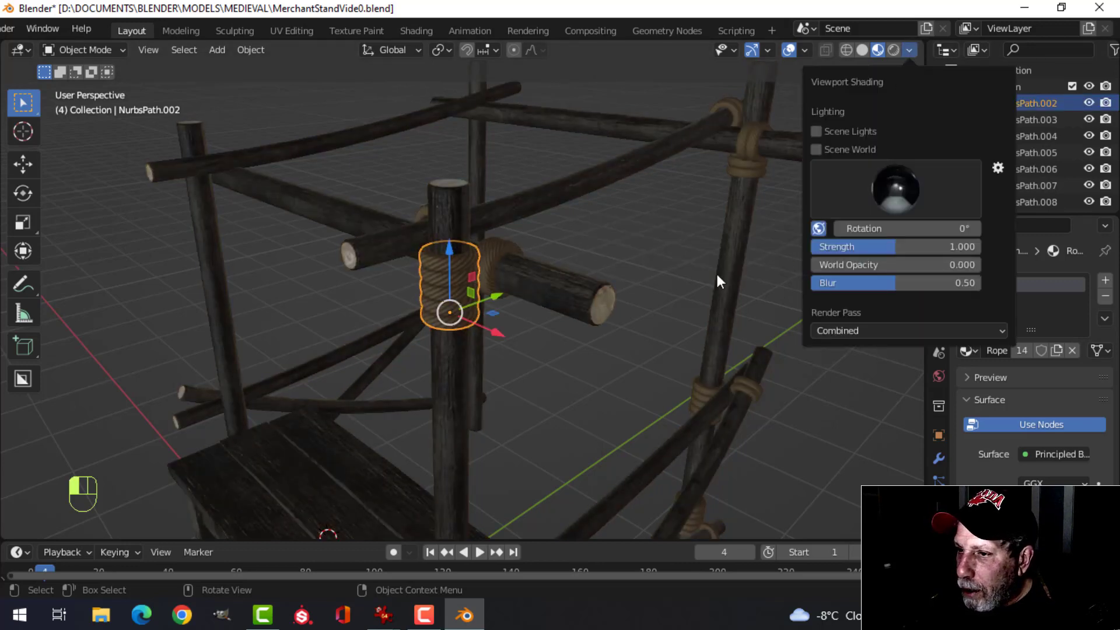
Examine the stand's wood and rope lashings under the dark preview lighting, close up and from several sides, with nothing selected.
{"action": "scroll", "coordinate": [595, 290], "scroll_direction": "down", "scroll_amount": 3}
{"action": "key", "text": "alt+a"}
{"action": "mouse_move", "coordinate": [593, 289]}
{"action": "middle_mouse_down"}
{"action": "mouse_move", "coordinate": [583, 271]}
{"action": "mouse_move", "coordinate": [484, 304]}
{"action": "mouse_move", "coordinate": [348, 262]}
{"action": "mouse_move", "coordinate": [340, 192]}
{"action": "mouse_move", "coordinate": [570, 213]}
{"action": "mouse_move", "coordinate": [567, 303]}
{"action": "mouse_move", "coordinate": [545, 267]}
{"action": "mouse_move", "coordinate": [570, 299]}
{"action": "mouse_move", "coordinate": [482, 322]}
{"action": "mouse_move", "coordinate": [583, 323]}
{"action": "mouse_move", "coordinate": [586, 281]}
{"action": "mouse_move", "coordinate": [565, 293]}
{"action": "mouse_move", "coordinate": [605, 289]}
{"action": "middle_mouse_up"}
{"action": "scroll", "coordinate": [583, 271], "scroll_direction": "up", "scroll_amount": 2}
{"action": "scroll", "coordinate": [583, 271], "scroll_direction": "down", "scroll_amount": 5}
{"action": "scroll", "coordinate": [544, 303], "scroll_direction": "up", "scroll_amount": 2}
{"action": "scroll", "coordinate": [545, 301], "scroll_direction": "down", "scroll_amount": 3}
{"action": "scroll", "coordinate": [552, 287], "scroll_direction": "up", "scroll_amount": 2}
{"action": "scroll", "coordinate": [583, 314], "scroll_direction": "up", "scroll_amount": 4}
{"action": "scroll", "coordinate": [585, 281], "scroll_direction": "down", "scroll_amount": 4}
{"action": "middle_click_drag", "start_coordinate": [604, 289], "coordinate": [797, 86]}
{"action": "scroll", "coordinate": [600, 264], "scroll_direction": "up", "scroll_amount": 3}
{"action": "scroll", "coordinate": [599, 264], "scroll_direction": "down", "scroll_amount": 5}
Set the material preview lighting back to the bright interior environment and save the file.
{"action": "left_click", "coordinate": [909, 49]}
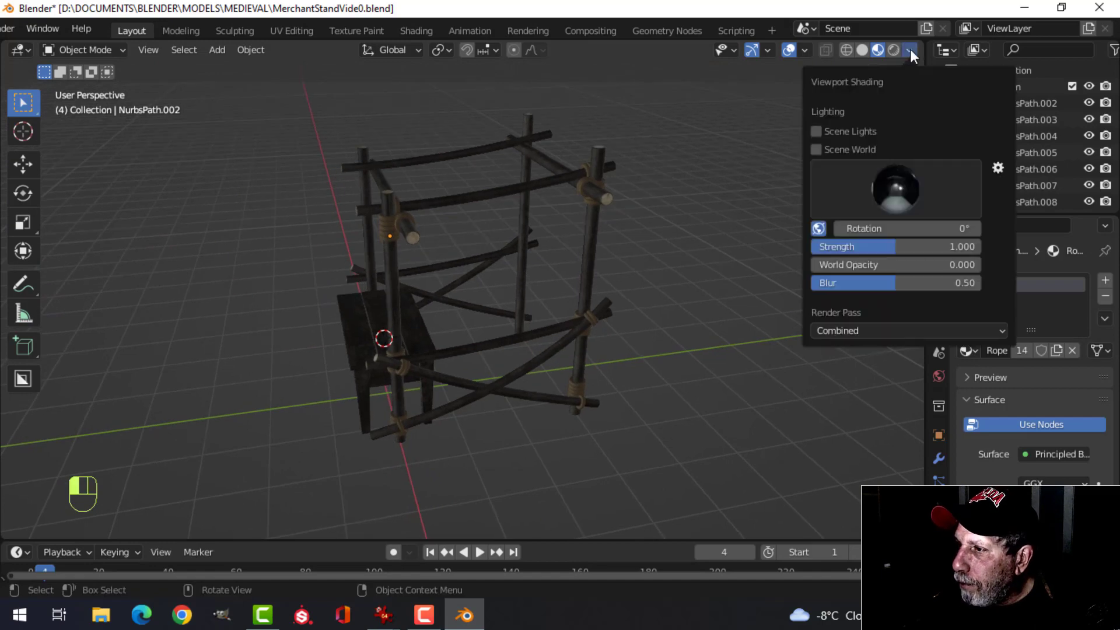
{"action": "left_click", "coordinate": [891, 175]}
{"action": "left_click", "coordinate": [765, 240]}
{"action": "middle_click_drag", "start_coordinate": [498, 235], "coordinate": [572, 232]}
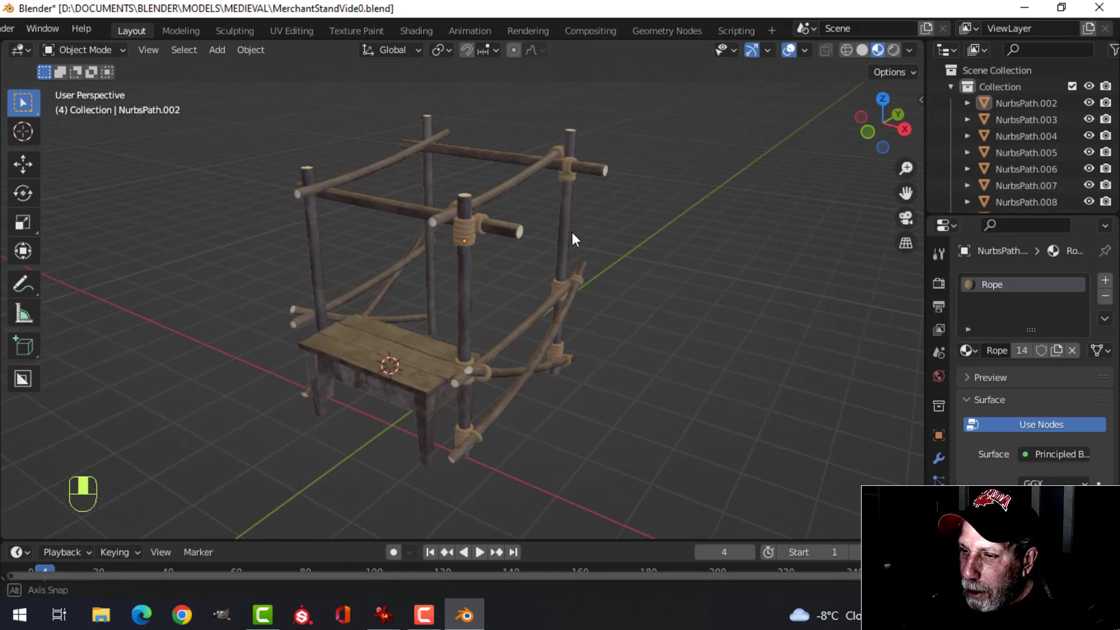
{"action": "scroll", "coordinate": [565, 232], "scroll_direction": "up", "scroll_amount": 4}
{"action": "key", "text": "ctrl+s"}
{"action": "scroll", "coordinate": [546, 259], "scroll_direction": "down", "scroll_amount": 5}
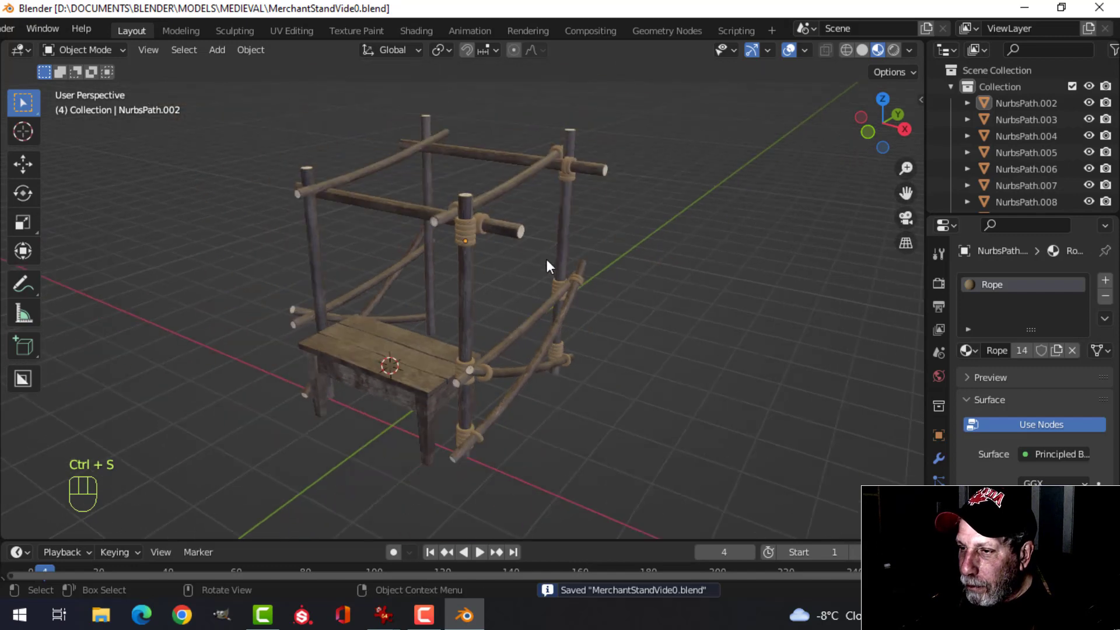
In the near post wrap's Rope material nodes, connect the Roughness texture's color output to the Principled BSDF's Sheen Tint input.
{"action": "left_click", "coordinate": [475, 219]}
{"action": "scroll", "coordinate": [537, 135], "scroll_direction": "up", "scroll_amount": 4}
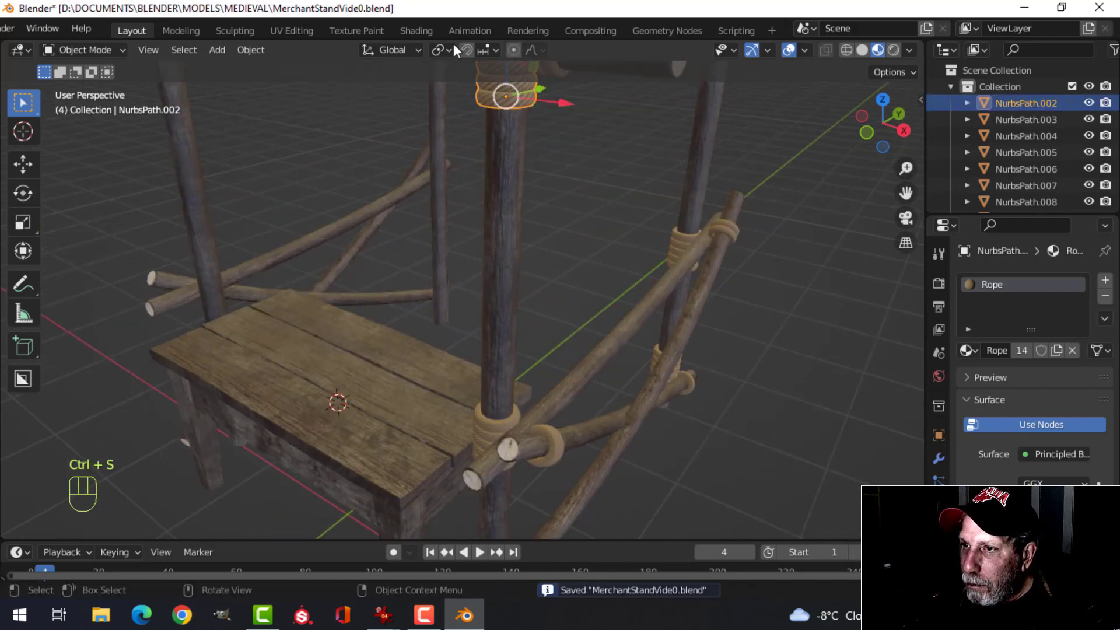
{"action": "left_click", "coordinate": [416, 30]}
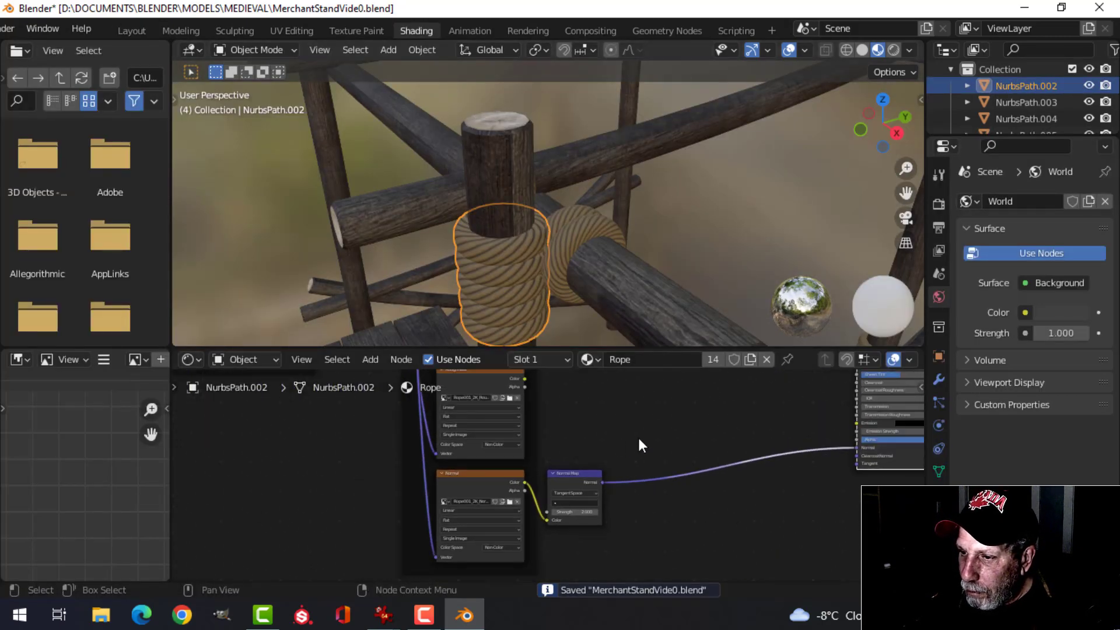
{"action": "middle_click_drag", "start_coordinate": [611, 466], "coordinate": [590, 495]}
{"action": "scroll", "coordinate": [589, 495], "scroll_direction": "up", "scroll_amount": 3}
{"action": "middle_click_drag", "start_coordinate": [723, 453], "coordinate": [631, 471]}
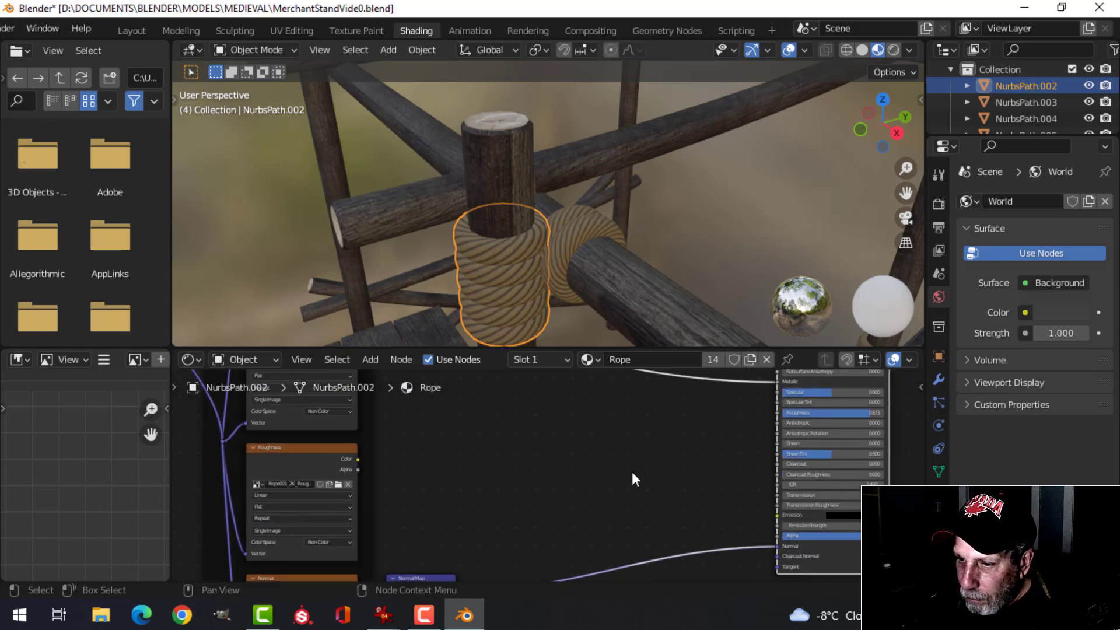
{"action": "scroll", "coordinate": [555, 477], "scroll_direction": "up", "scroll_amount": 1}
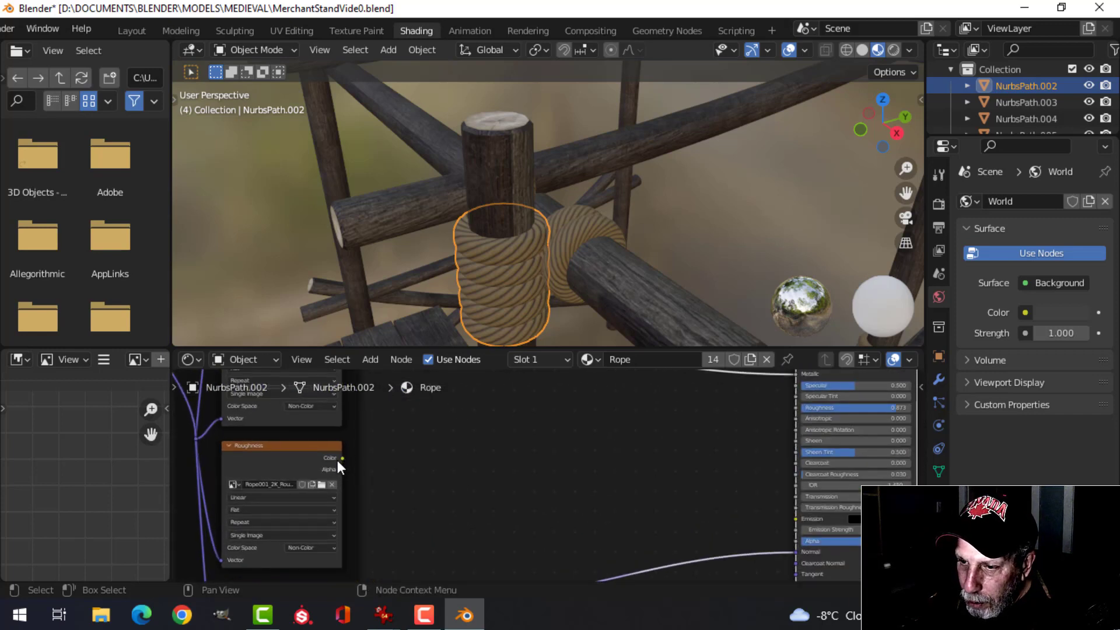
{"action": "left_click_drag", "start_coordinate": [342, 458], "coordinate": [796, 452]}
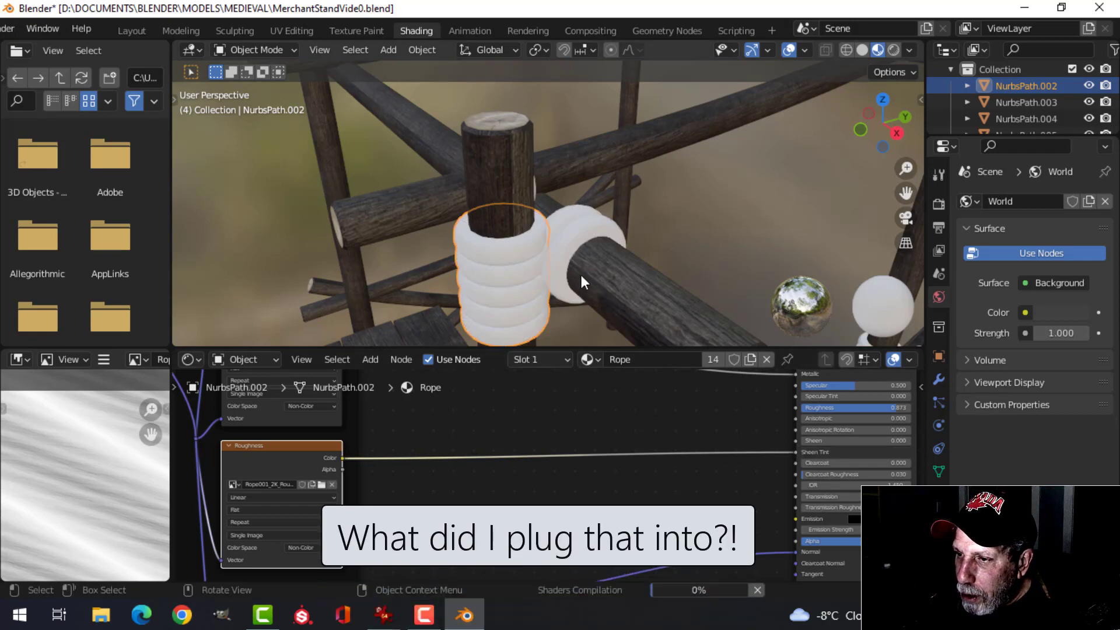
Inspect the rope lashings near and far in the Shading workspace, then look over the whole stand in the Layout workspace.
{"action": "scroll", "coordinate": [581, 275], "scroll_direction": "down", "scroll_amount": 6}
{"action": "left_click", "coordinate": [563, 267]}
{"action": "scroll", "coordinate": [558, 276], "scroll_direction": "up", "scroll_amount": 6}
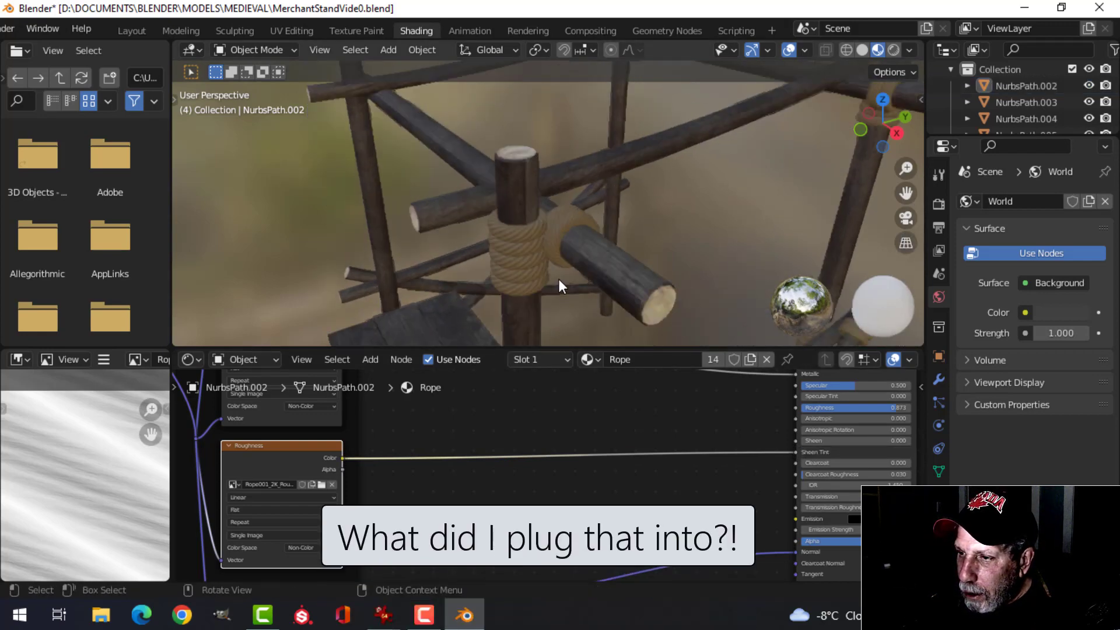
{"action": "scroll", "coordinate": [555, 282], "scroll_direction": "down", "scroll_amount": 6}
{"action": "scroll", "coordinate": [502, 496], "scroll_direction": "down", "scroll_amount": 3}
{"action": "middle_click_drag", "start_coordinate": [510, 503], "coordinate": [652, 528]}
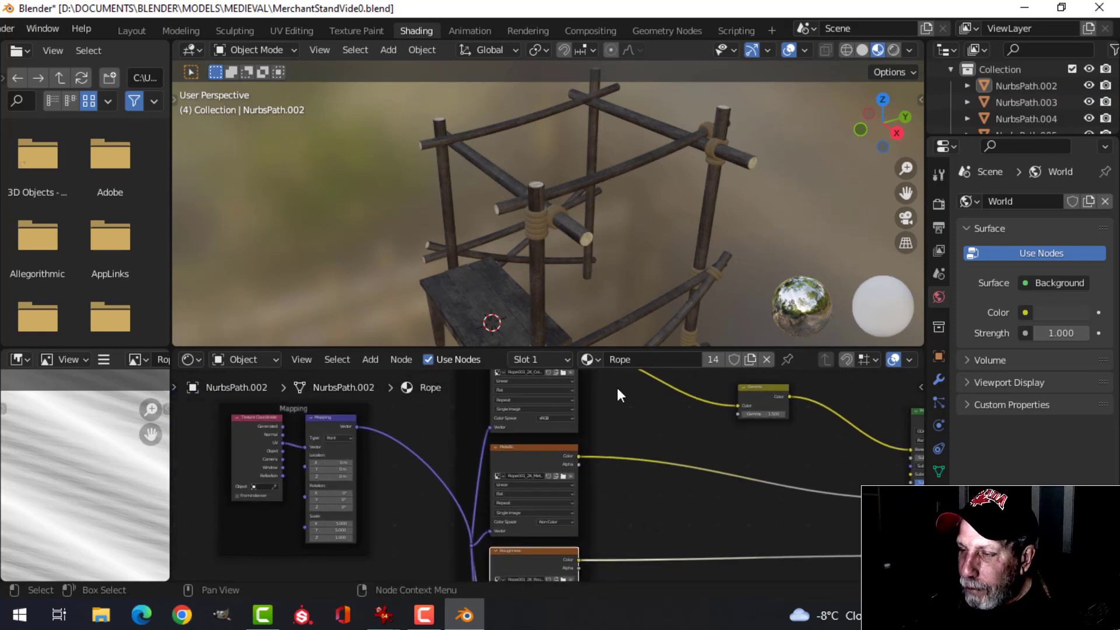
{"action": "middle_click_drag", "start_coordinate": [618, 338], "coordinate": [409, 193]}
{"action": "left_click", "coordinate": [134, 31]}
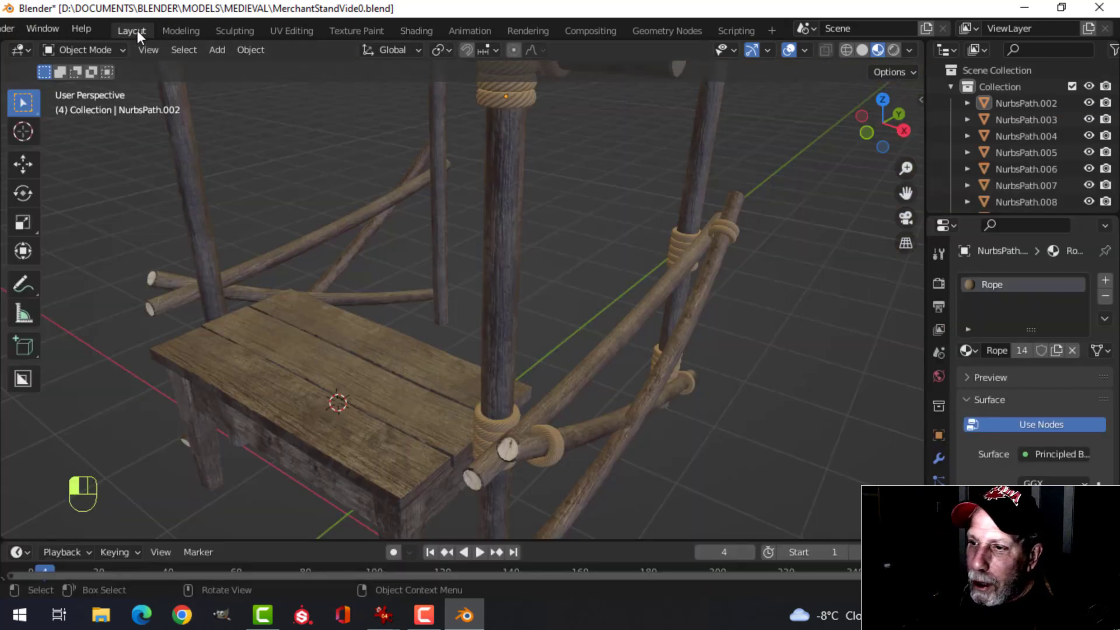
{"action": "scroll", "coordinate": [516, 218], "scroll_direction": "down", "scroll_amount": 6}
{"action": "middle_click_drag", "start_coordinate": [523, 273], "coordinate": [476, 281], "text": "shift"}
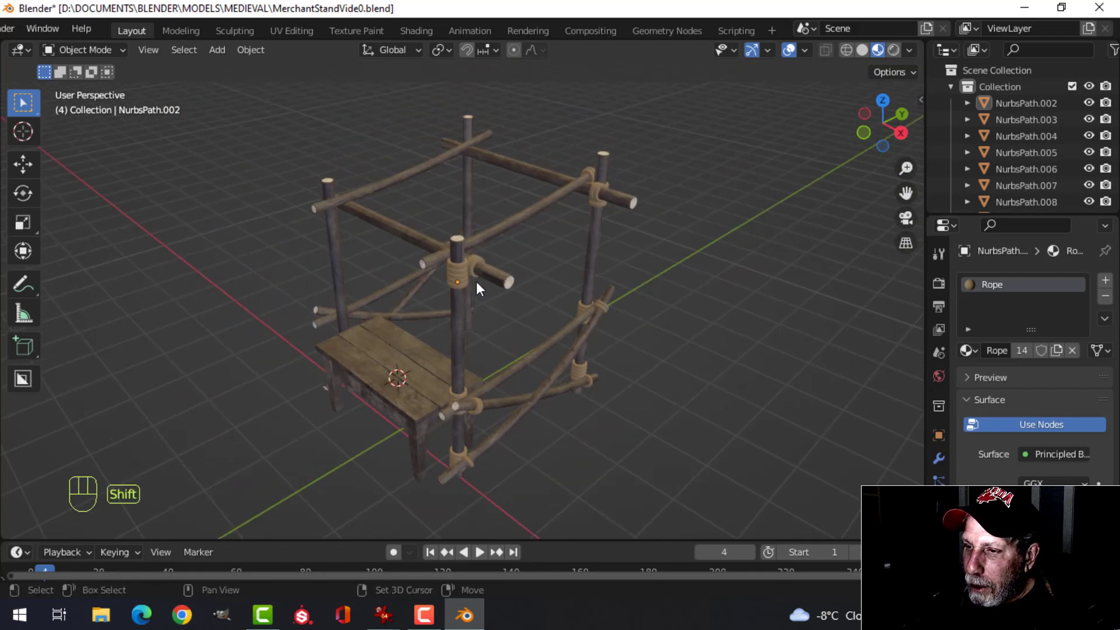
{"action": "scroll", "coordinate": [492, 241], "scroll_direction": "up", "scroll_amount": 4}
Enable Ambient Occlusion in the Eevee render settings with a factor of 2 and a distance of 0.216 m.
{"action": "left_click", "coordinate": [978, 397]}
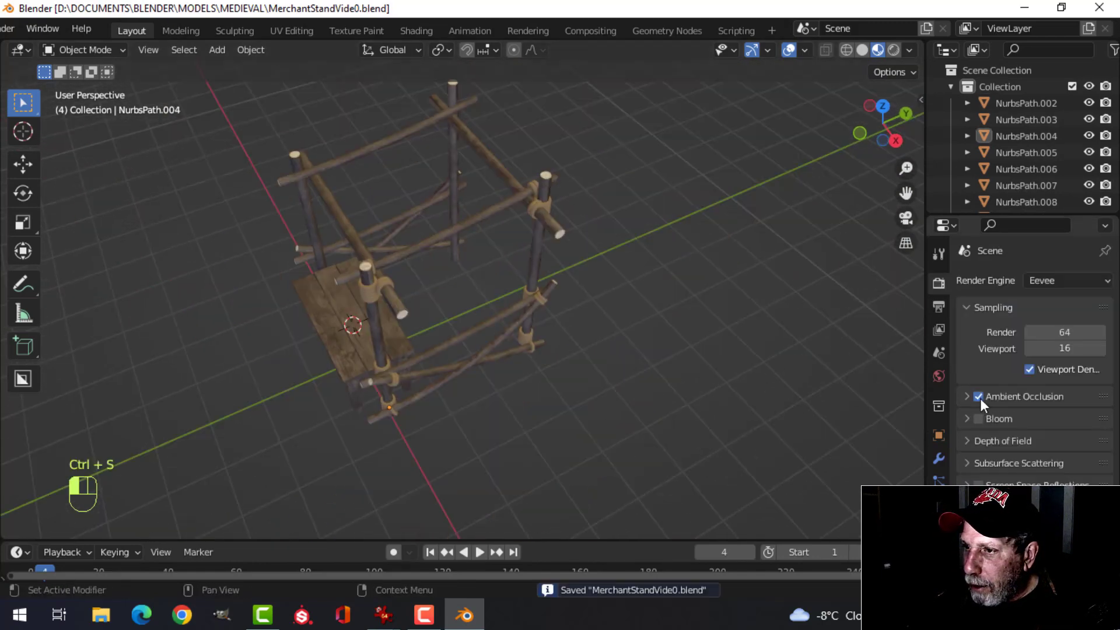
{"action": "scroll", "coordinate": [701, 340], "scroll_direction": "up", "scroll_amount": 6}
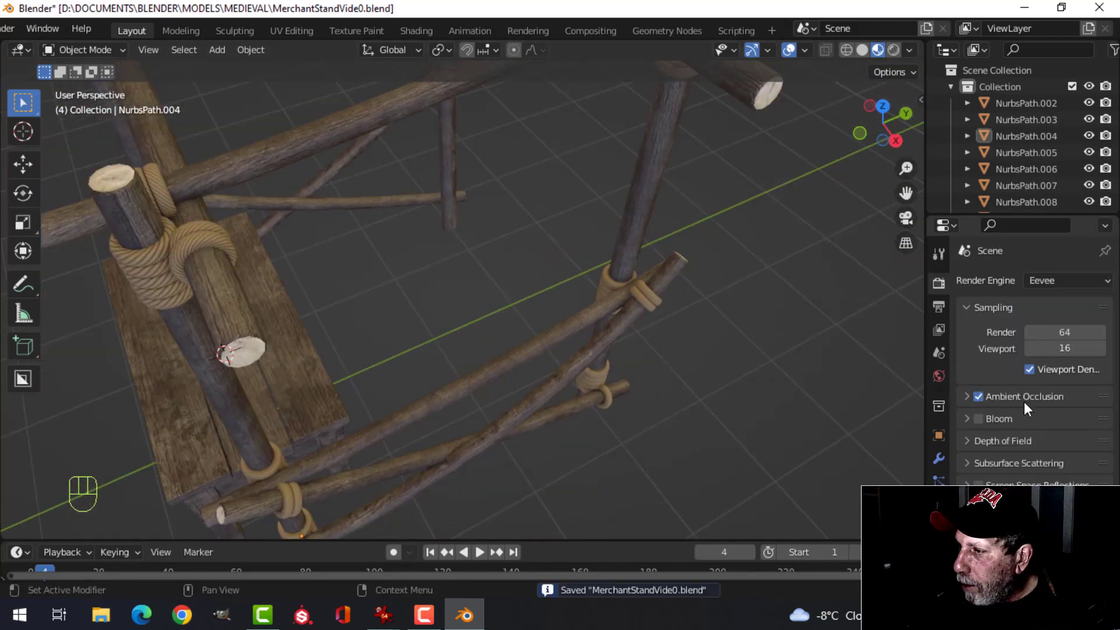
{"action": "left_click", "coordinate": [967, 396]}
{"action": "left_click", "coordinate": [1048, 441]}
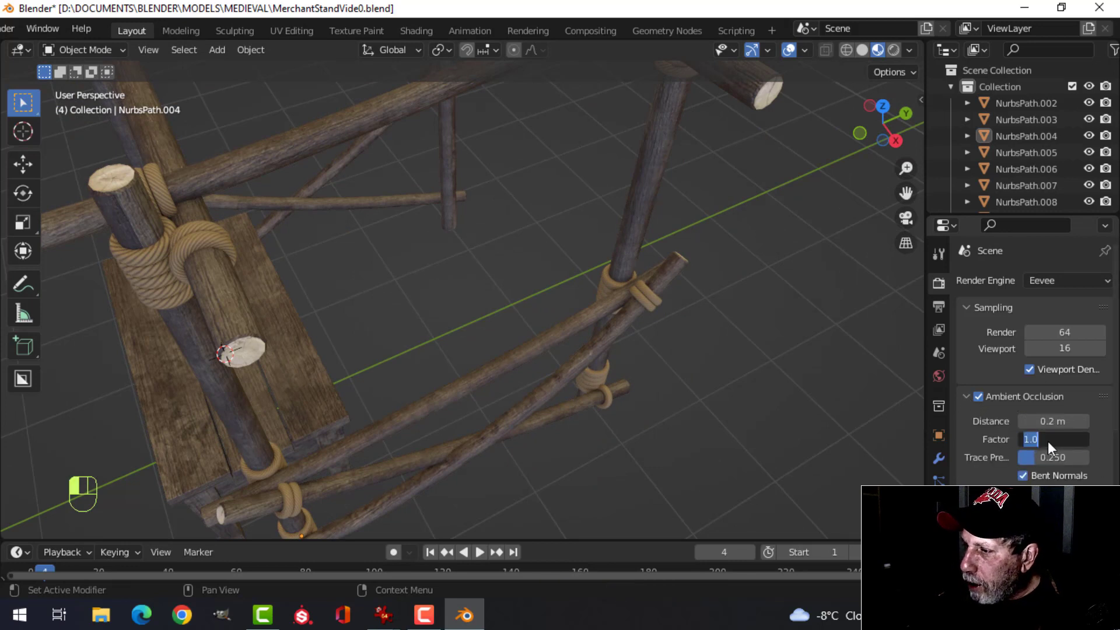
{"action": "type", "text": "2"}
{"action": "key", "text": "Return"}
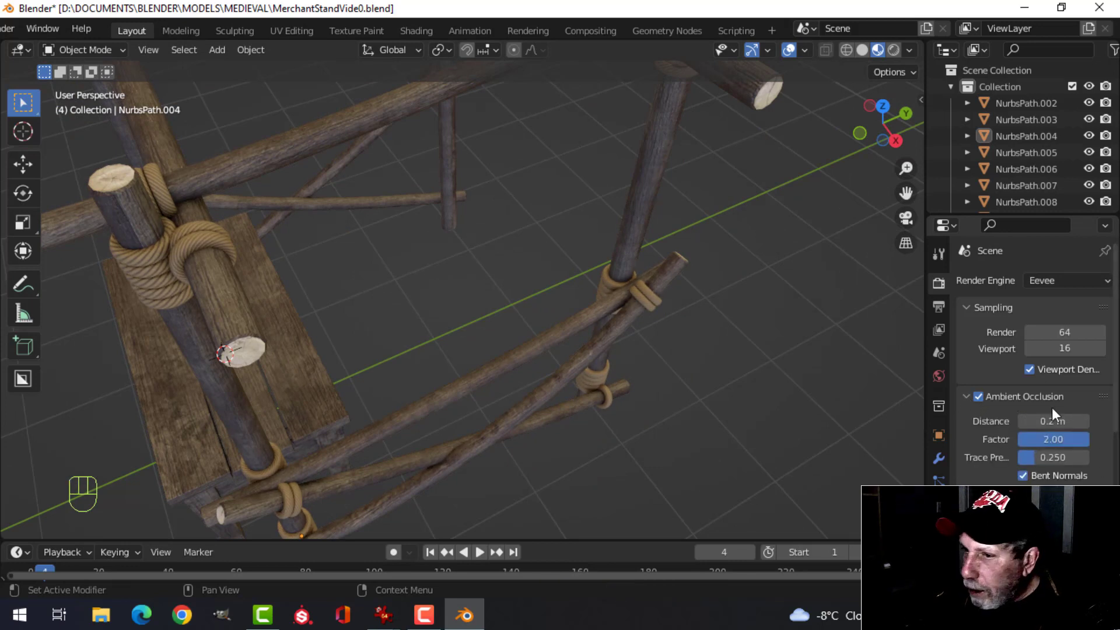
{"action": "left_click_drag", "start_coordinate": [1049, 422], "coordinate": [1054, 422], "text": "shift"}
{"action": "scroll", "coordinate": [398, 323], "scroll_direction": "down", "scroll_amount": 2}
{"action": "middle_click_drag", "start_coordinate": [398, 323], "coordinate": [434, 288]}
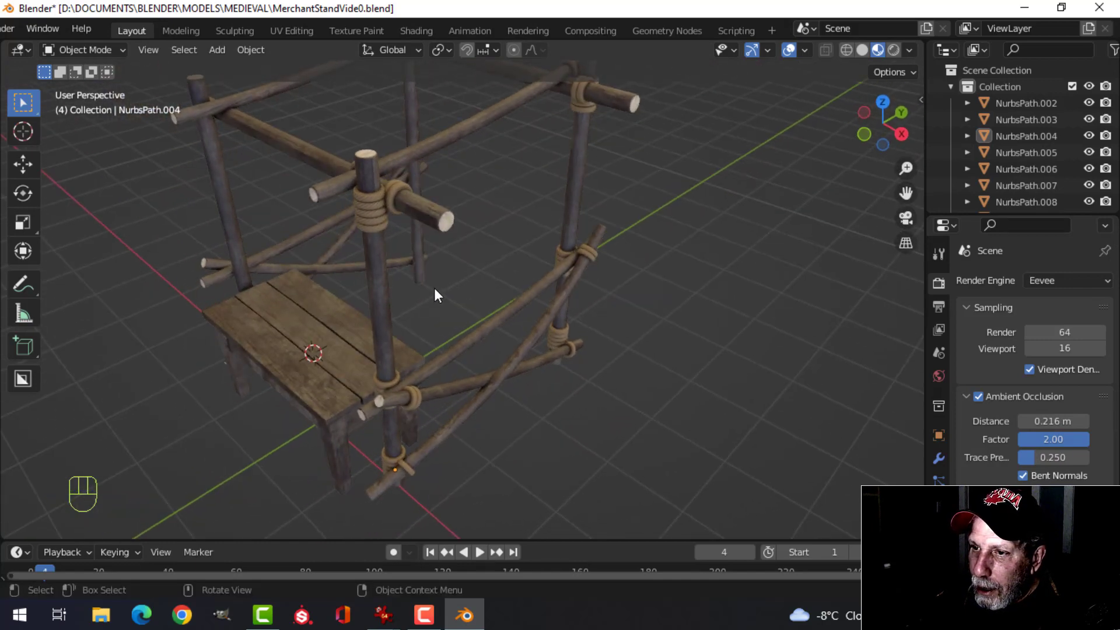
{"action": "scroll", "coordinate": [708, 314], "scroll_direction": "down", "scroll_amount": 2}
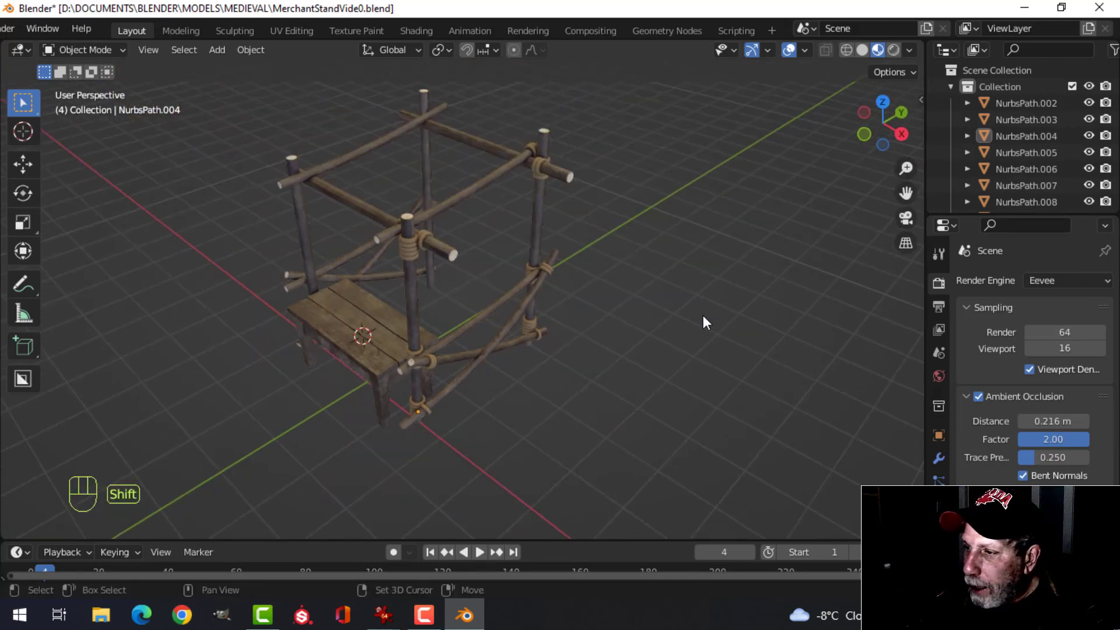
Enable Bloom and Screen Space Reflections in the Eevee render settings and save the file.
{"action": "left_click", "coordinate": [968, 397]}
{"action": "left_click", "coordinate": [979, 418]}
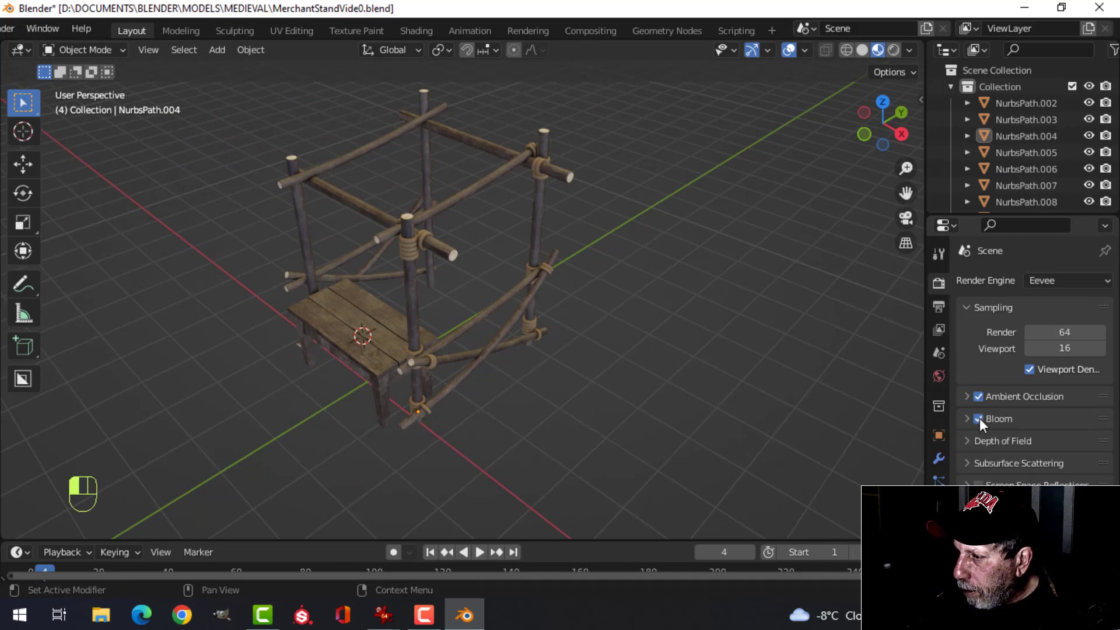
{"action": "left_click", "coordinate": [979, 485]}
{"action": "scroll", "coordinate": [540, 361], "scroll_direction": "down", "scroll_amount": 2}
{"action": "key", "text": "alt+a"}
{"action": "middle_click_drag", "start_coordinate": [554, 272], "coordinate": [491, 308]}
{"action": "scroll", "coordinate": [501, 276], "scroll_direction": "up", "scroll_amount": 3}
{"action": "key", "text": "ctrl+s"}
{"action": "scroll", "coordinate": [424, 305], "scroll_direction": "up", "scroll_amount": 4}
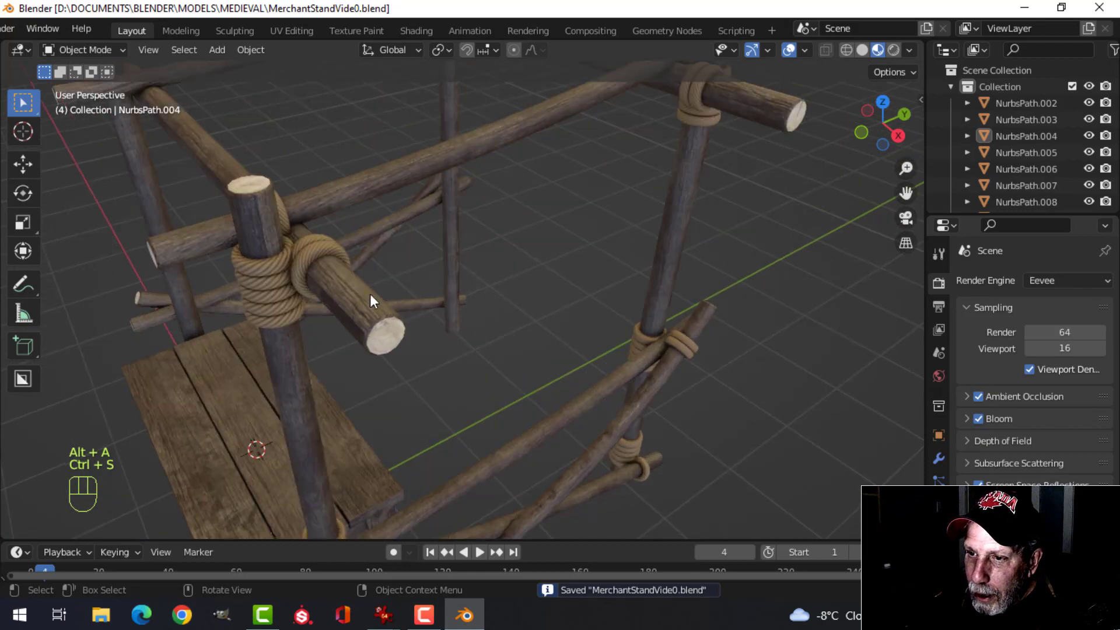
{"action": "scroll", "coordinate": [373, 299], "scroll_direction": "down", "scroll_amount": 3}
{"action": "mouse_move", "coordinate": [374, 300]}
{"action": "middle_mouse_down"}
{"action": "mouse_move", "coordinate": [398, 277]}
{"action": "mouse_move", "coordinate": [392, 296]}
{"action": "middle_mouse_up"}
{"action": "scroll", "coordinate": [393, 302], "scroll_direction": "up", "scroll_amount": 5}
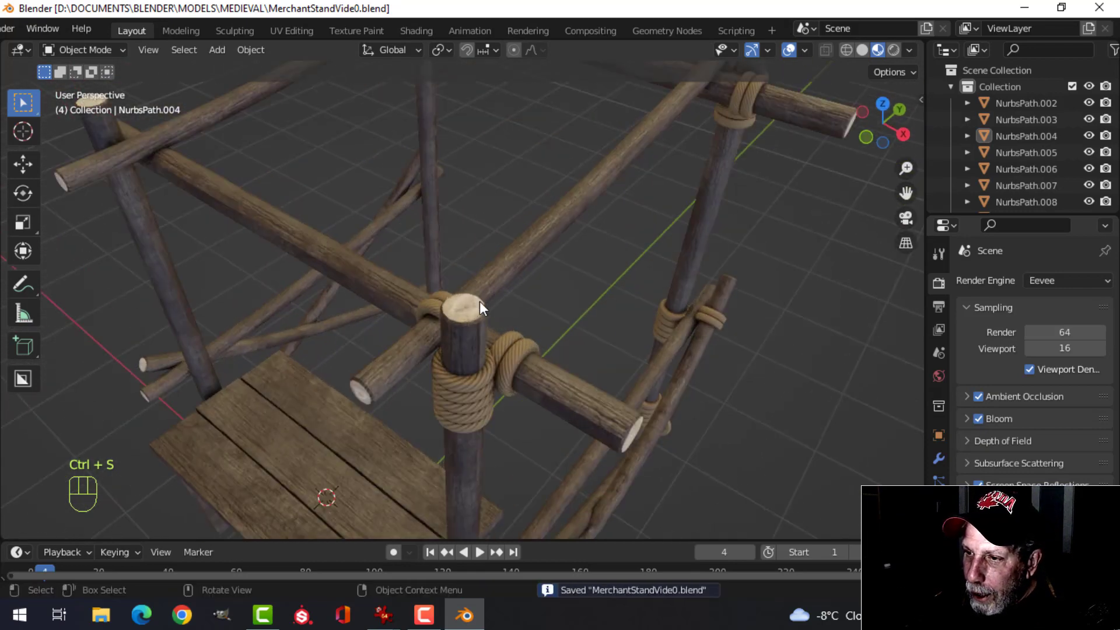
{"action": "middle_click_drag", "start_coordinate": [479, 301], "coordinate": [497, 324]}
Open the log frame's WoodEnd node setup, move the Principled BSDF and Material Output away from the image texture, and save.
{"action": "left_click", "coordinate": [978, 396]}
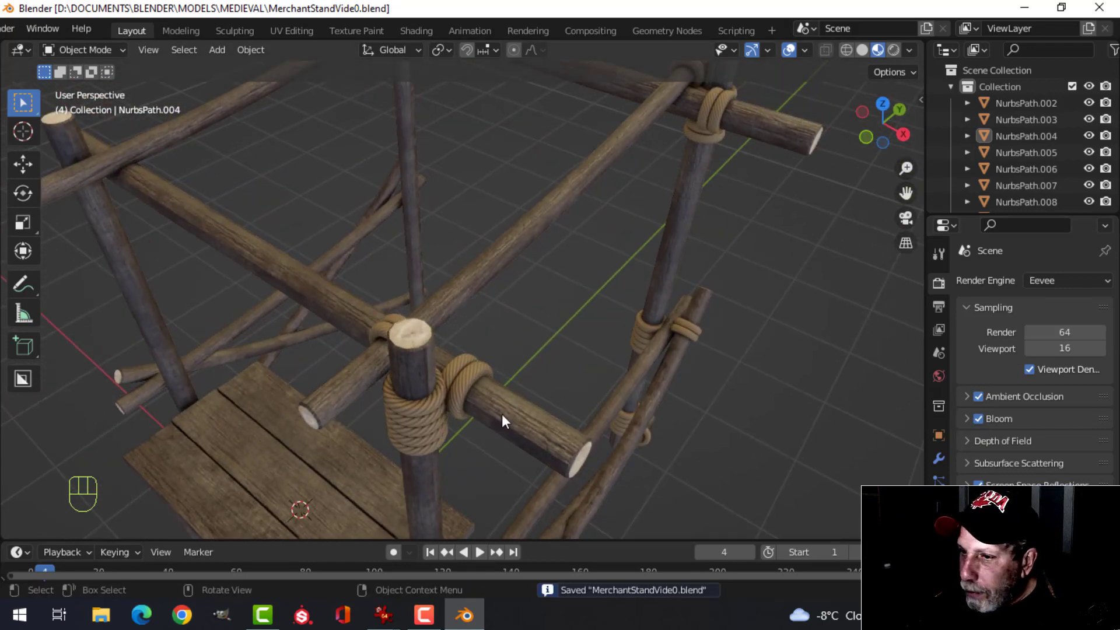
{"action": "key", "text": "a"}
{"action": "left_click", "coordinate": [939, 575]}
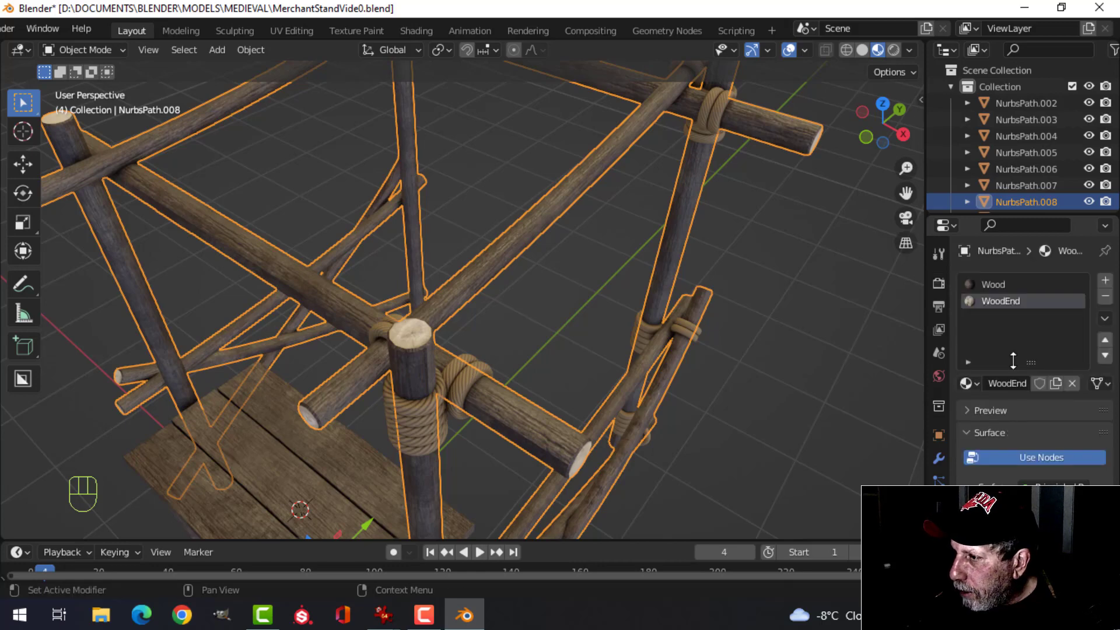
{"action": "left_click", "coordinate": [430, 30]}
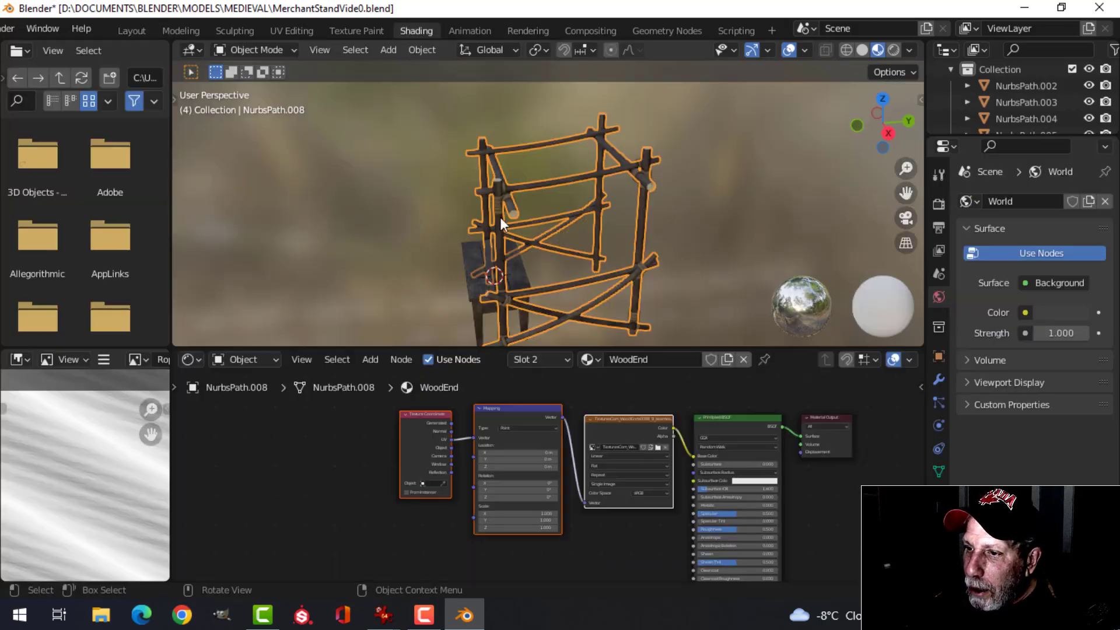
{"action": "middle_click_drag", "start_coordinate": [751, 438], "coordinate": [627, 435]}
{"action": "left_click_drag", "start_coordinate": [594, 400], "coordinate": [756, 456]}
{"action": "key", "text": "g"}
{"action": "left_click", "coordinate": [919, 447]}
{"action": "middle_click_drag", "start_coordinate": [670, 433], "coordinate": [596, 437]}
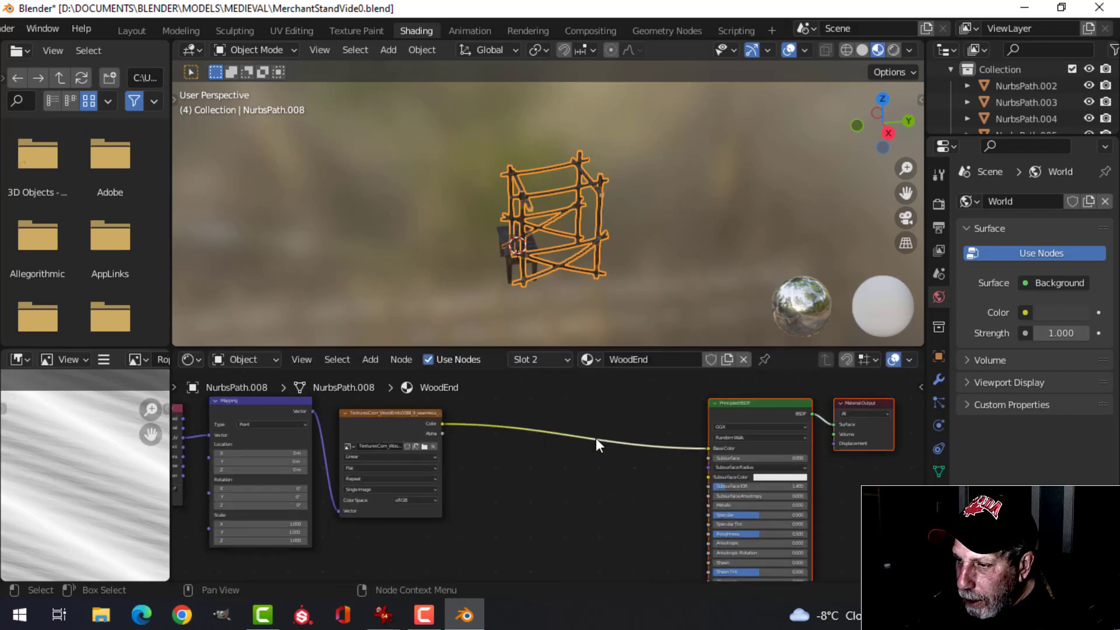
{"action": "scroll", "coordinate": [596, 436], "scroll_direction": "up", "scroll_amount": 1}
{"action": "key", "text": "ctrl+s"}
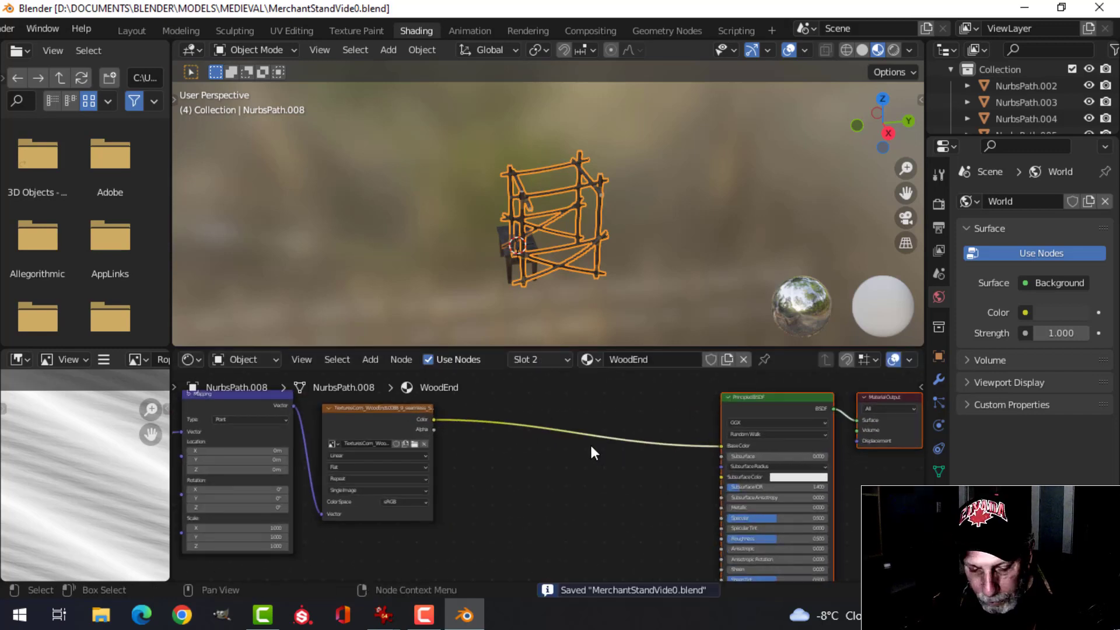
Insert a Gamma node between the WoodEnd image texture and the Principled BSDF's Base Color, and set its gamma to 1.2.
{"action": "key", "text": "shift+a"}
{"action": "mouse_move", "coordinate": [590, 445]}
{"action": "left_click", "coordinate": [662, 461]}
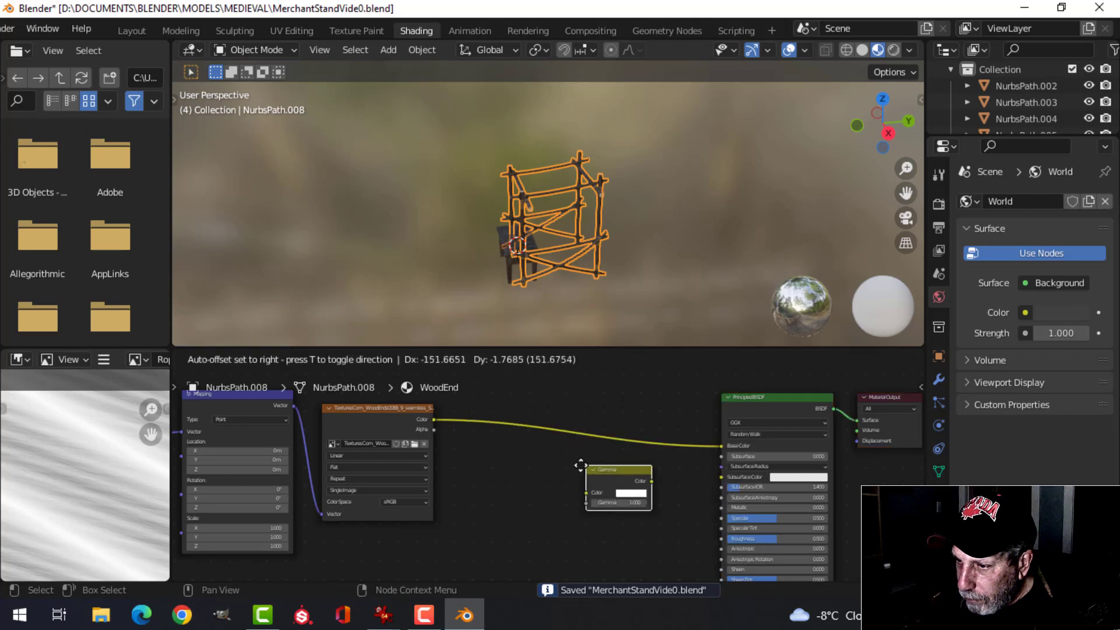
{"action": "left_click", "coordinate": [630, 455]}
{"action": "scroll", "coordinate": [639, 453], "scroll_direction": "up", "scroll_amount": 2}
{"action": "left_click", "coordinate": [639, 453]}
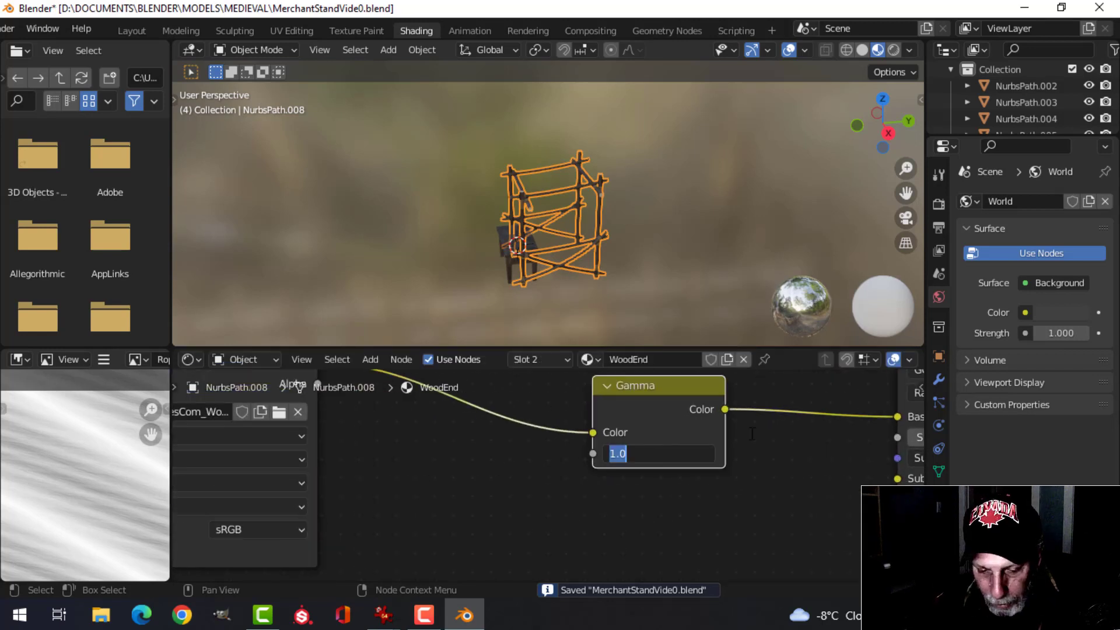
{"action": "type", "text": "1.2"}
{"action": "key", "text": "Return"}
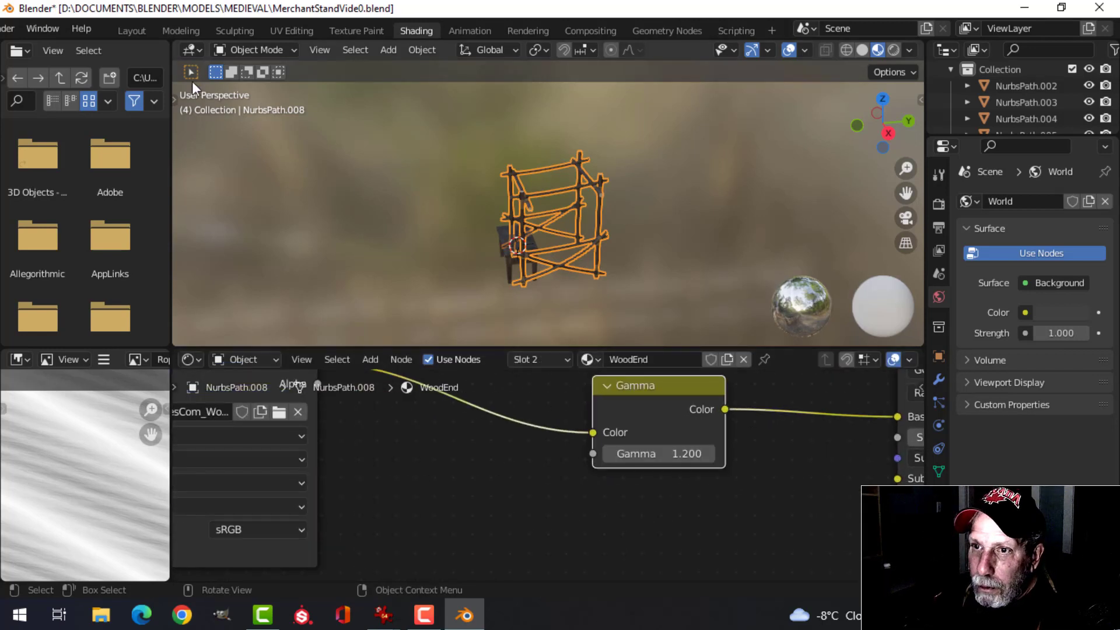
Return to the Layout workspace and examine the log ends on the stand with nothing selected.
{"action": "left_click", "coordinate": [122, 34]}
{"action": "key", "text": "alt+a"}
{"action": "scroll", "coordinate": [534, 343], "scroll_direction": "down", "scroll_amount": 6}
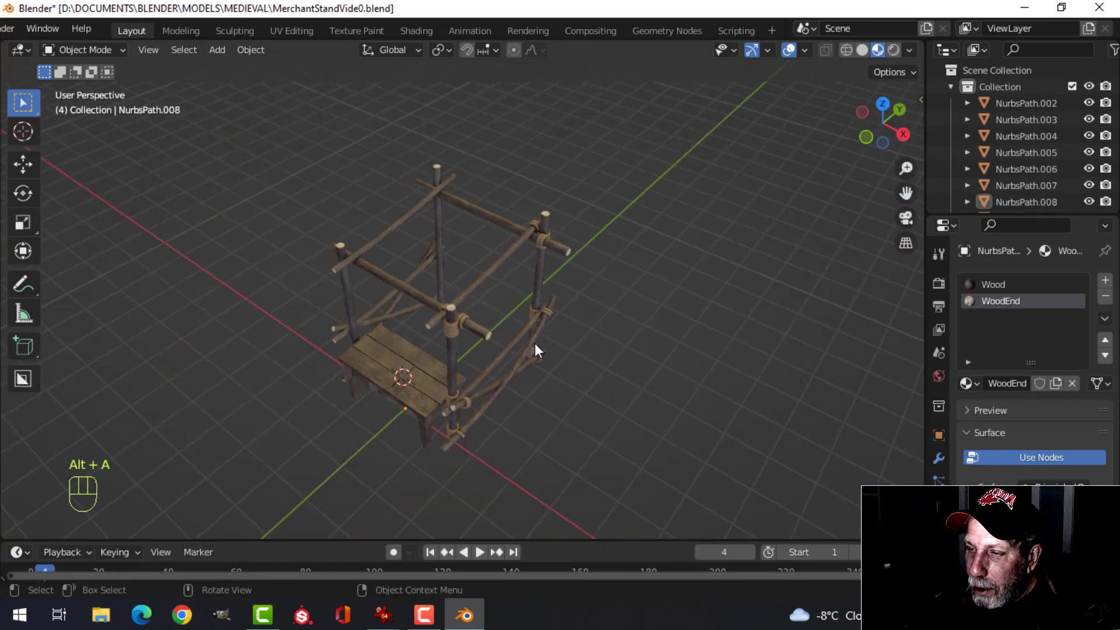
{"action": "middle_click_drag", "start_coordinate": [534, 343], "coordinate": [470, 306]}
{"action": "scroll", "coordinate": [496, 341], "scroll_direction": "up", "scroll_amount": 4}
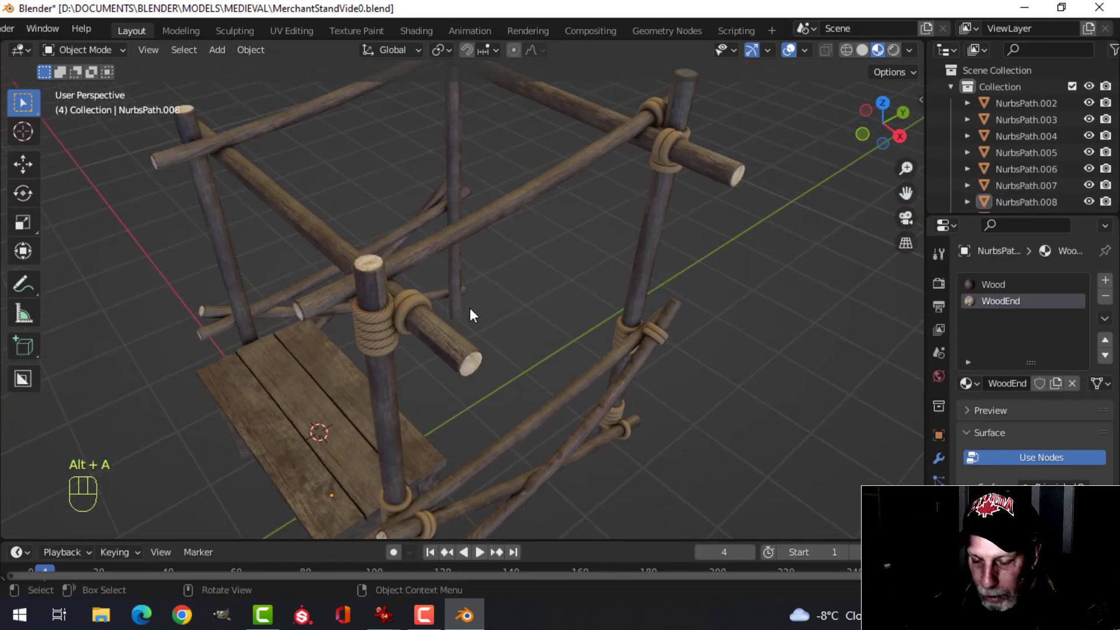
Save the file and examine the stand's log ends and rope lashings up close.
{"action": "key", "text": "ctrl+s"}
{"action": "scroll", "coordinate": [470, 306], "scroll_direction": "down", "scroll_amount": 6}
{"action": "scroll", "coordinate": [498, 365], "scroll_direction": "up", "scroll_amount": 3}
{"action": "middle_click_drag", "start_coordinate": [524, 359], "coordinate": [495, 251]}
{"action": "scroll", "coordinate": [514, 306], "scroll_direction": "up", "scroll_amount": 3}
{"action": "scroll", "coordinate": [498, 299], "scroll_direction": "down", "scroll_amount": 4}
{"action": "middle_click_drag", "start_coordinate": [495, 251], "coordinate": [499, 285], "text": "shift"}
{"action": "scroll", "coordinate": [506, 254], "scroll_direction": "up", "scroll_amount": 4}
{"action": "scroll", "coordinate": [491, 260], "scroll_direction": "down", "scroll_amount": 3}
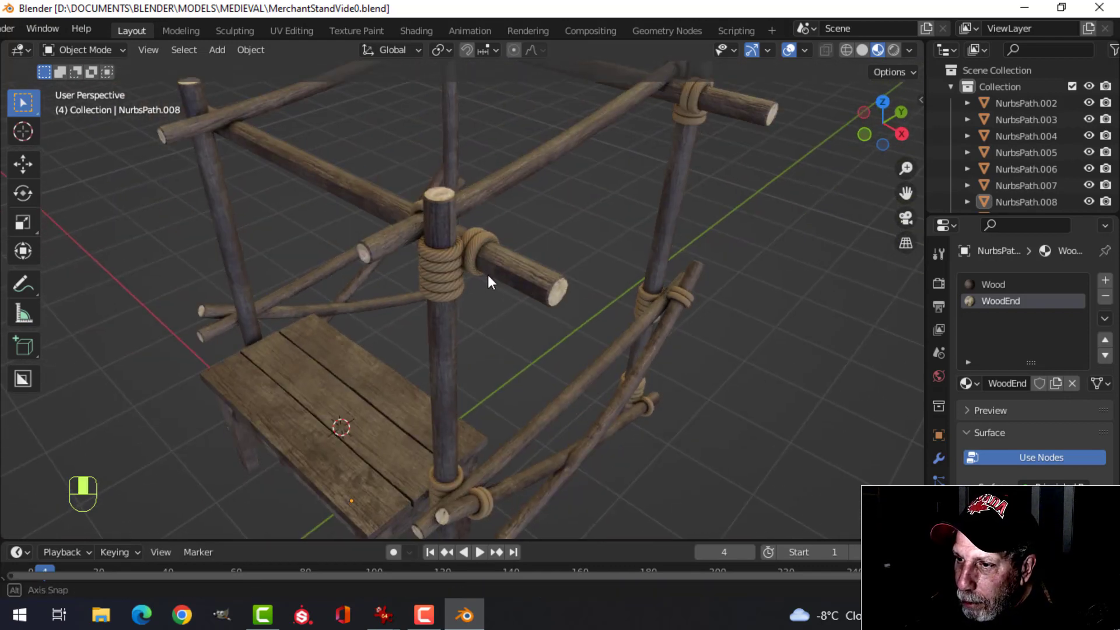
Apply the Subdivision and Array modifiers on the rope wrapped around the front corner post.
{"action": "left_click", "coordinate": [438, 279]}
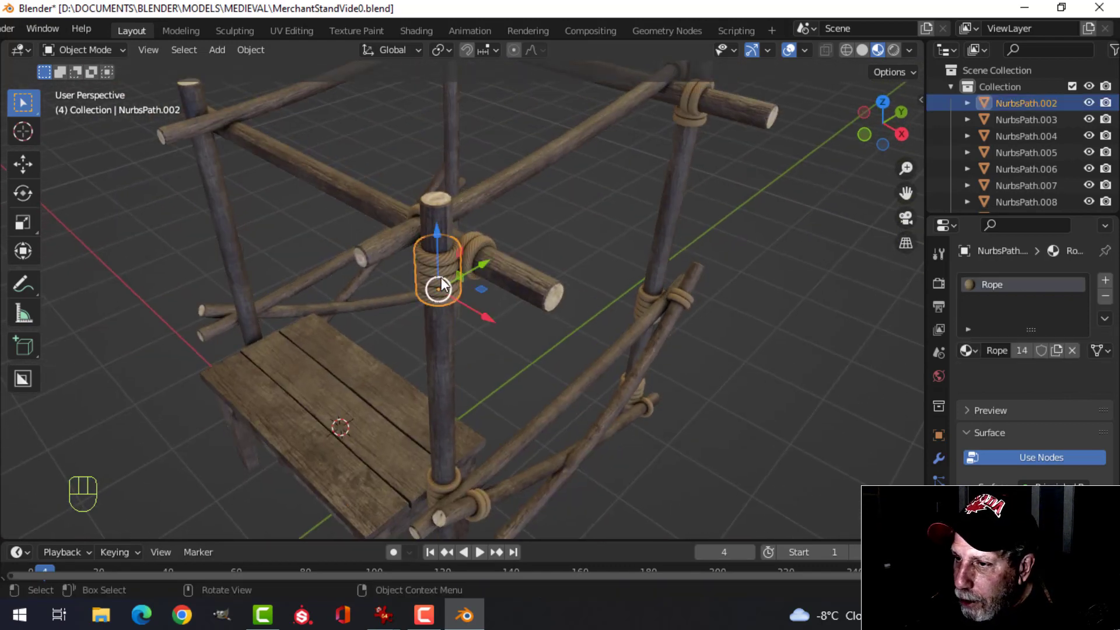
{"action": "left_click", "coordinate": [939, 458]}
{"action": "left_click", "coordinate": [965, 307]}
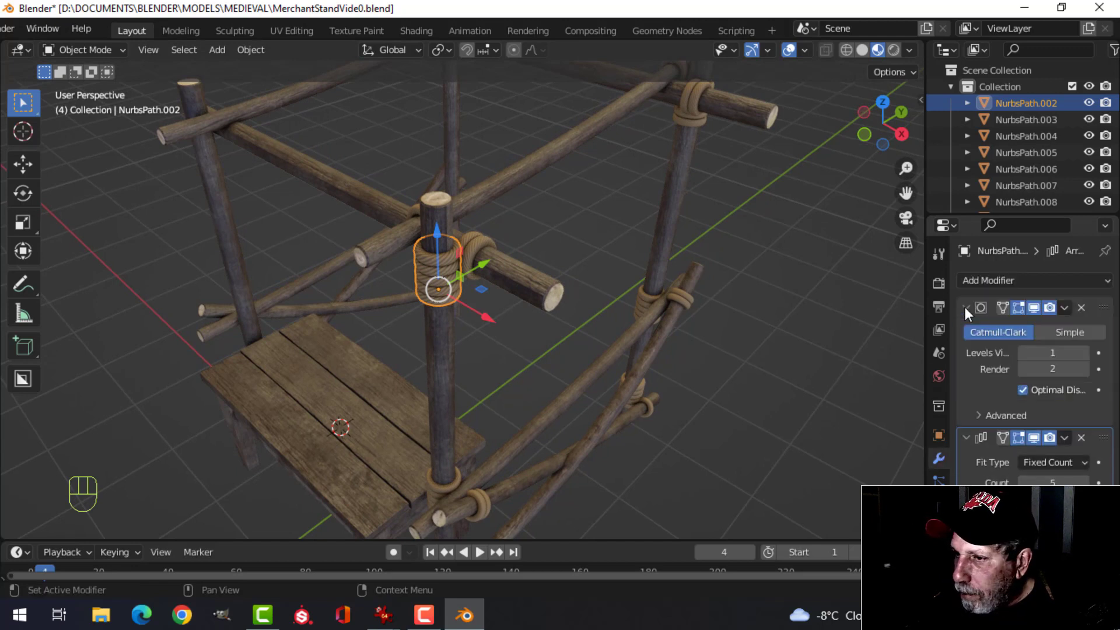
{"action": "key", "text": "ctrl+a"}
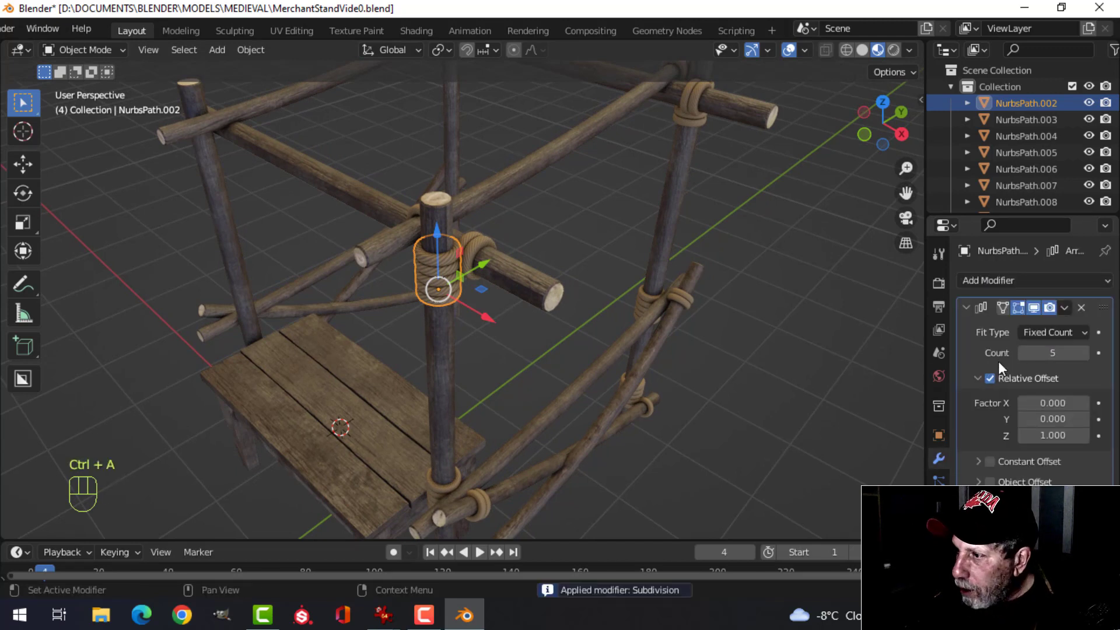
{"action": "key", "text": "ctrl+a"}
Apply the Subdivision and Array modifiers on the rope around the adjoining horizontal log, leaving nothing selected.
{"action": "left_click", "coordinate": [485, 239]}
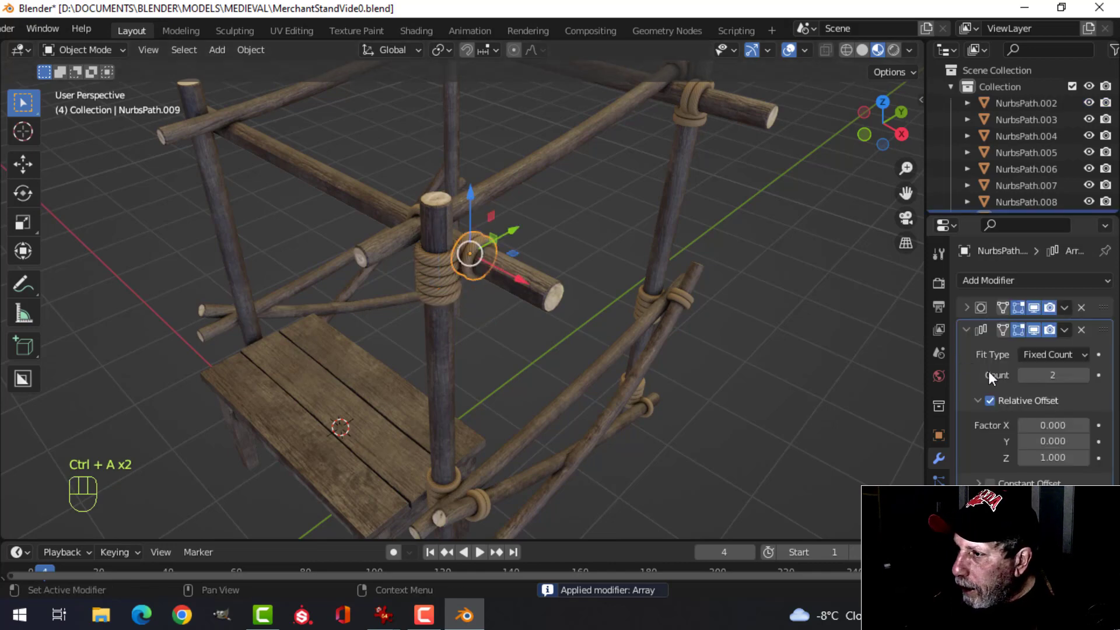
{"action": "left_click", "coordinate": [966, 308]}
{"action": "key", "text": "ctrl+a"}
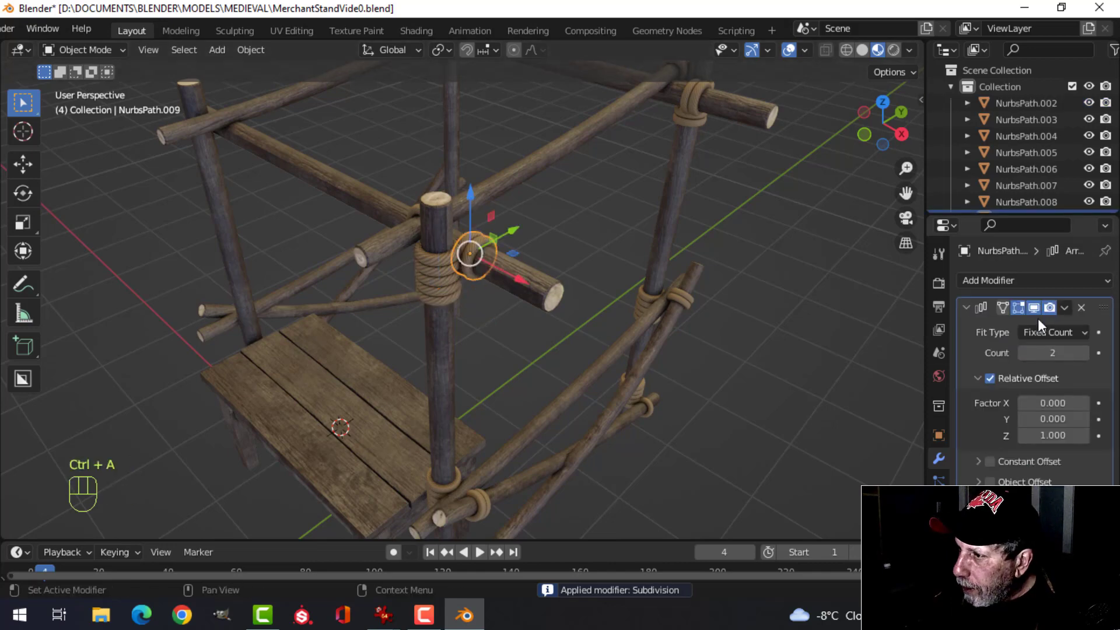
{"action": "key", "text": "ctrl+a"}
{"action": "key", "text": "alt+a"}
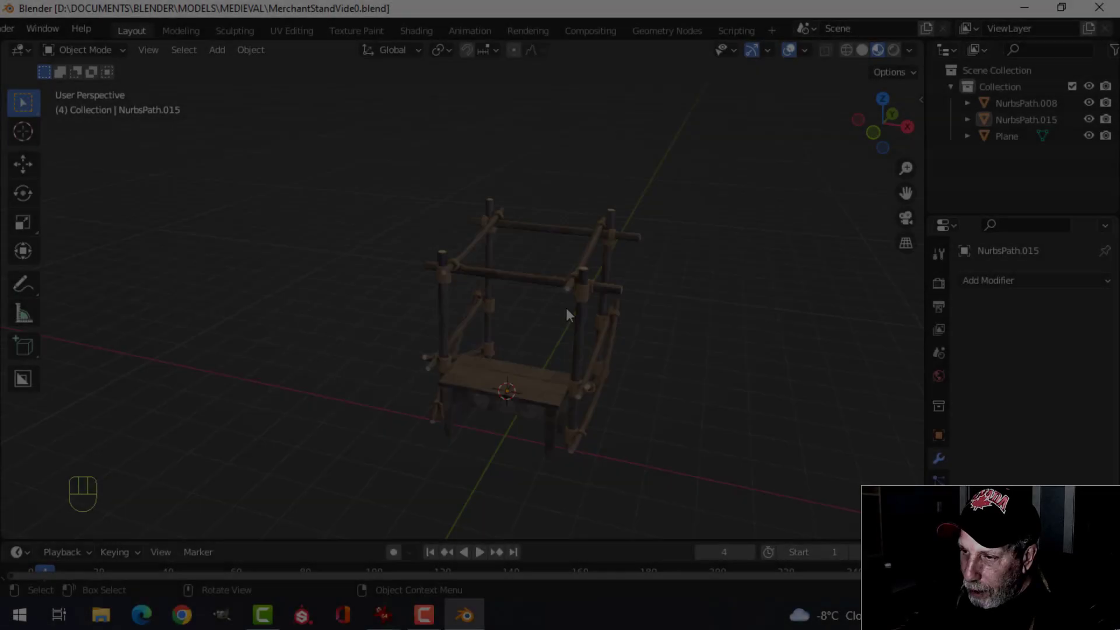
Hide the viewport gizmos and overlays for an unobstructed look at the whole stand.
{"action": "scroll", "coordinate": [566, 307], "scroll_direction": "up", "scroll_amount": 3}
{"action": "middle_click_drag", "start_coordinate": [558, 273], "coordinate": [502, 285]}
{"action": "scroll", "coordinate": [529, 292], "scroll_direction": "up", "scroll_amount": 2}
{"action": "scroll", "coordinate": [543, 310], "scroll_direction": "down", "scroll_amount": 1}
{"action": "scroll", "coordinate": [502, 285], "scroll_direction": "down", "scroll_amount": 2}
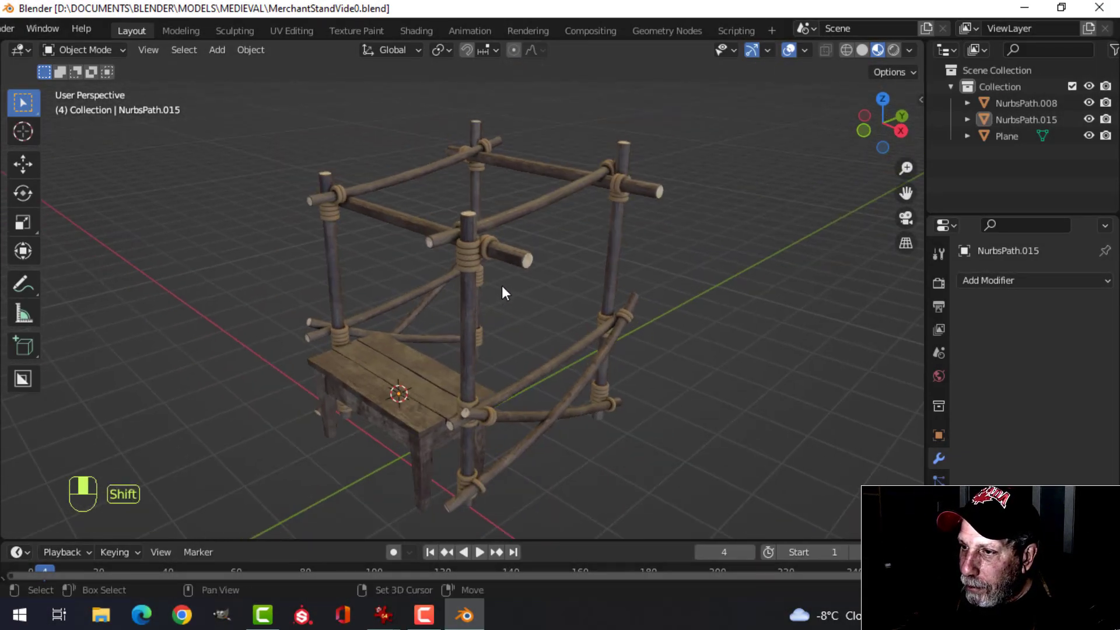
{"action": "left_click", "coordinate": [752, 50]}
{"action": "left_click", "coordinate": [789, 49]}
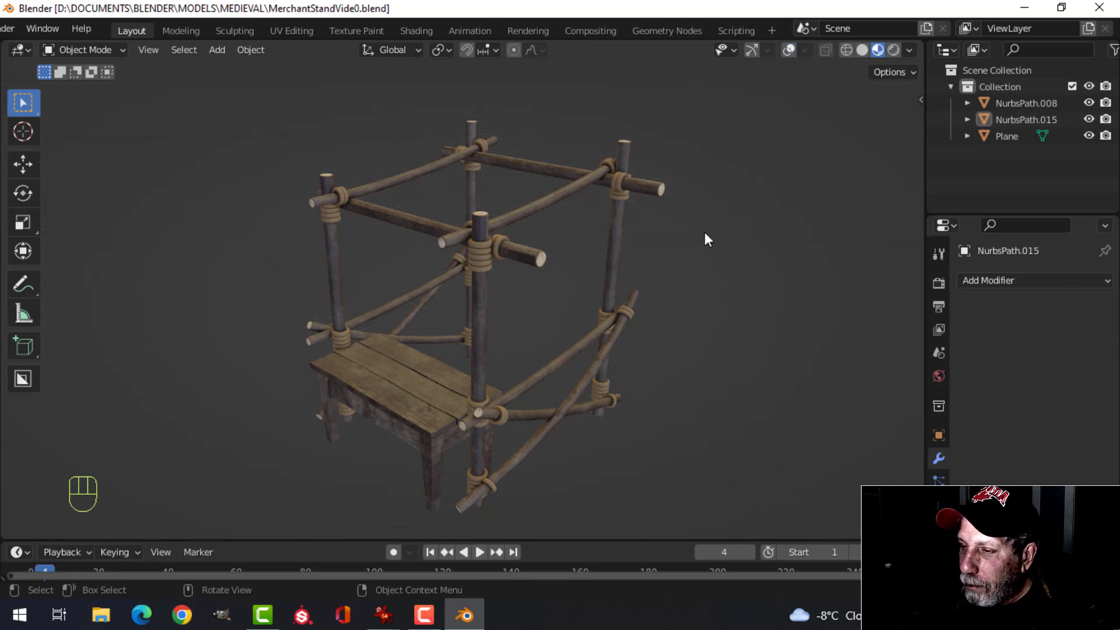
{"action": "scroll", "coordinate": [705, 232], "scroll_direction": "up", "scroll_amount": 2}
{"action": "scroll", "coordinate": [681, 260], "scroll_direction": "down", "scroll_amount": 2}
{"action": "scroll", "coordinate": [674, 254], "scroll_direction": "down", "scroll_amount": 1}
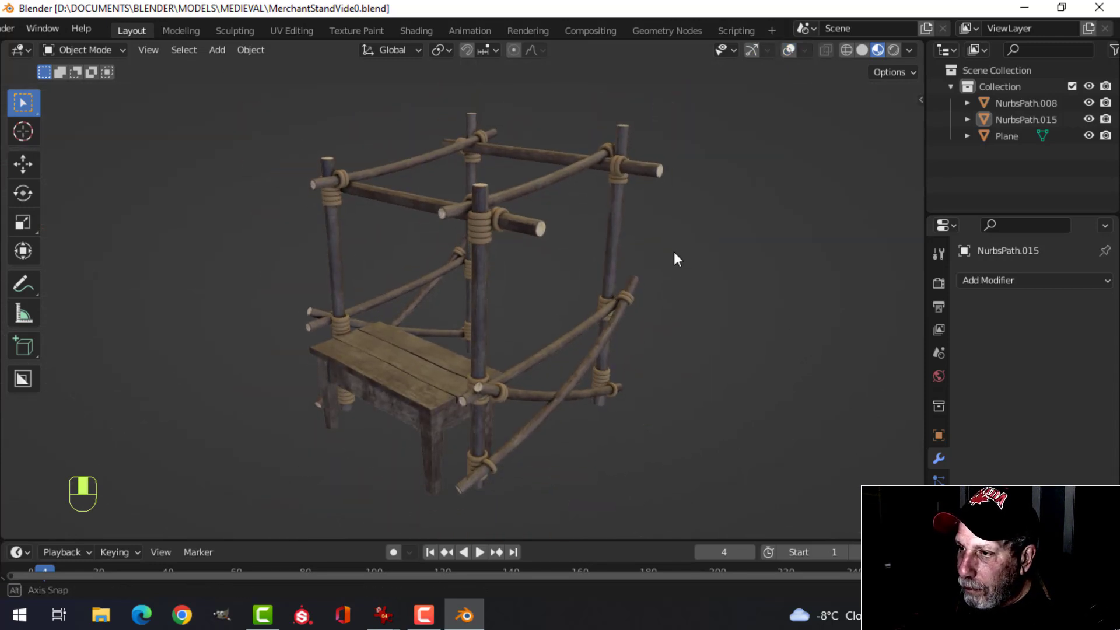
Try the dark dusk HDRI for the Material Preview lighting, and settle on the blue-sky, green-field one.
{"action": "left_click", "coordinate": [907, 50]}
{"action": "left_click", "coordinate": [881, 199]}
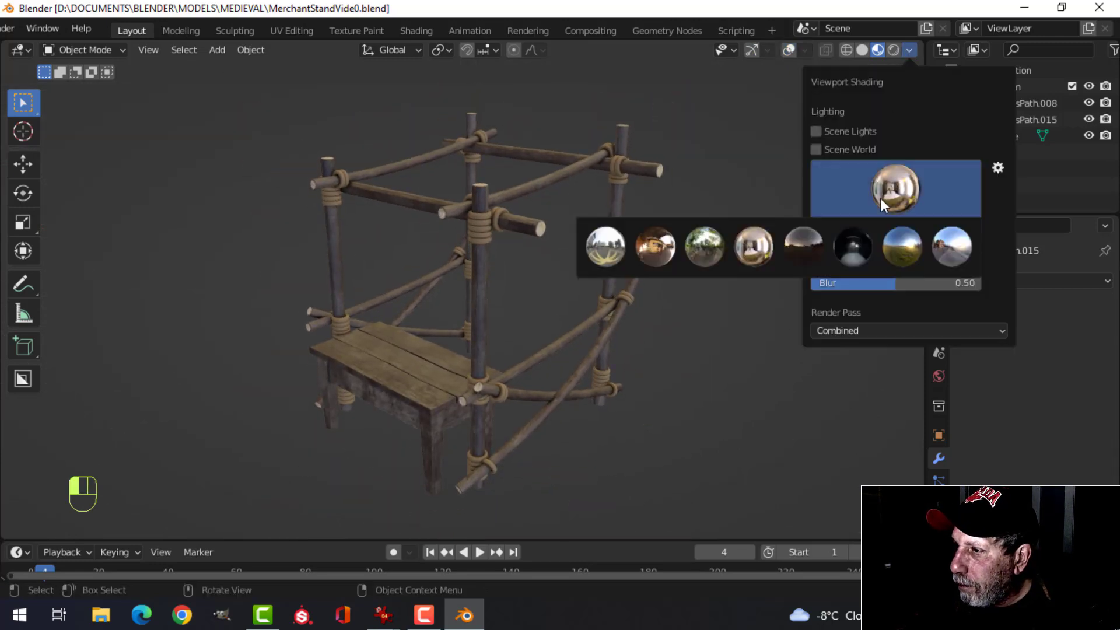
{"action": "left_click", "coordinate": [800, 232]}
{"action": "left_click", "coordinate": [886, 179]}
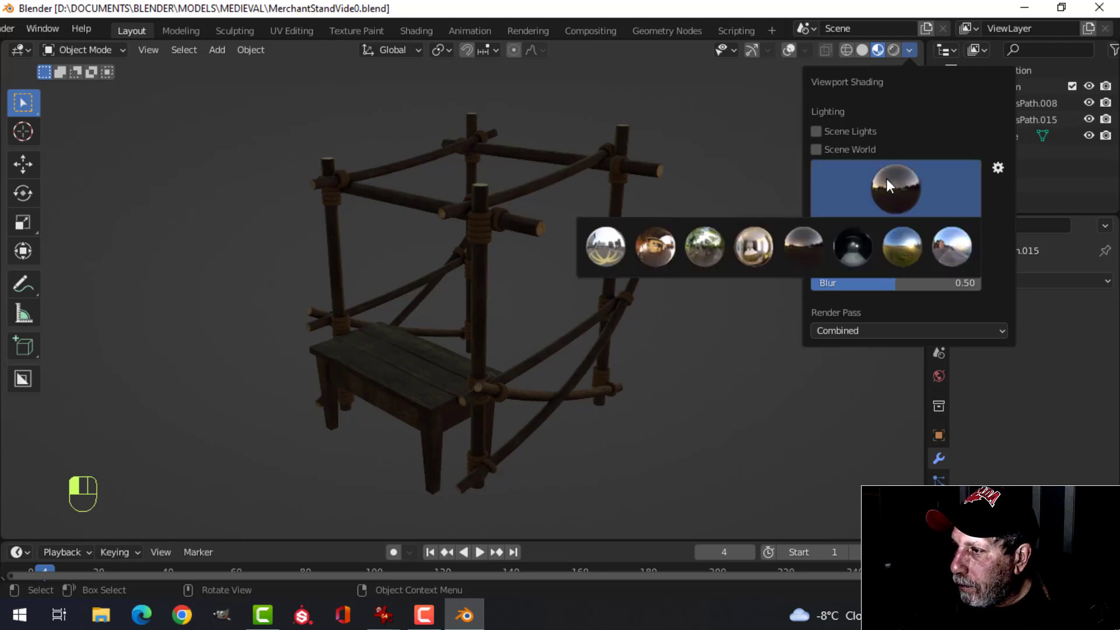
{"action": "left_click", "coordinate": [901, 237]}
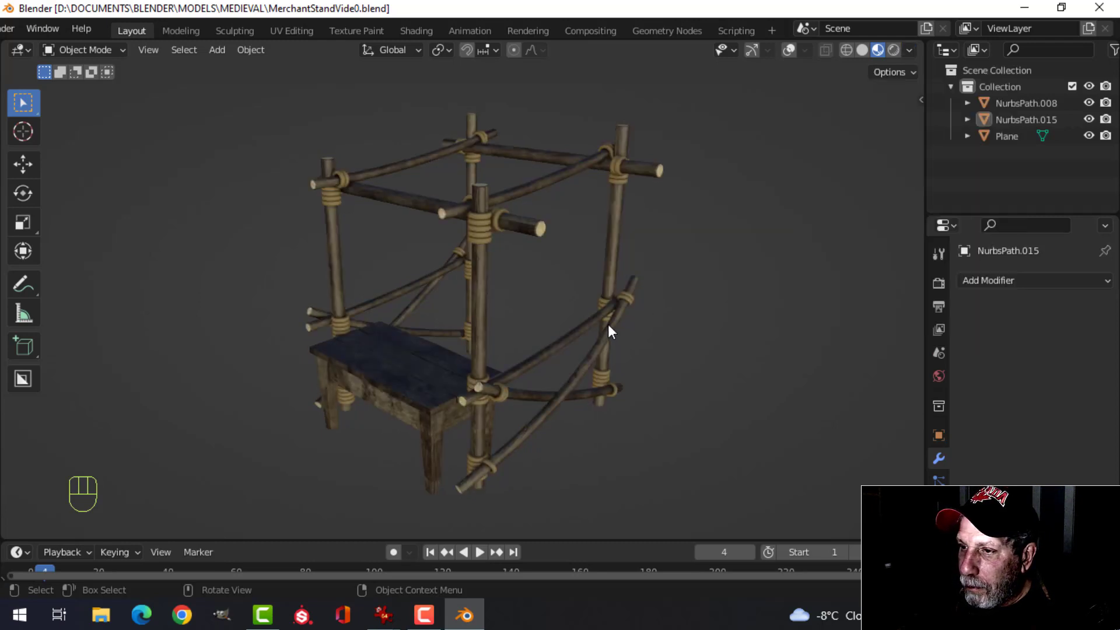
Maximize the 3D viewport and frame the whole merchant stand in it.
{"action": "scroll", "coordinate": [607, 323], "scroll_direction": "up", "scroll_amount": 1}
{"action": "scroll", "coordinate": [607, 323], "scroll_direction": "down", "scroll_amount": 1}
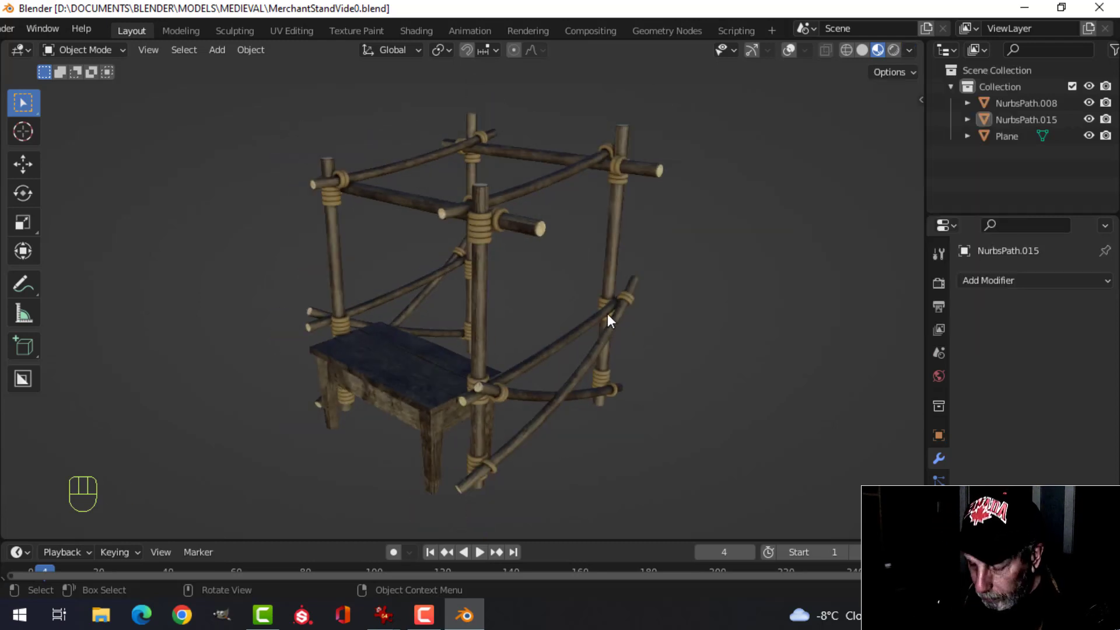
{"action": "key", "text": "ctrl+space"}
{"action": "middle_click_drag", "start_coordinate": [611, 318], "coordinate": [579, 315], "text": "shift"}
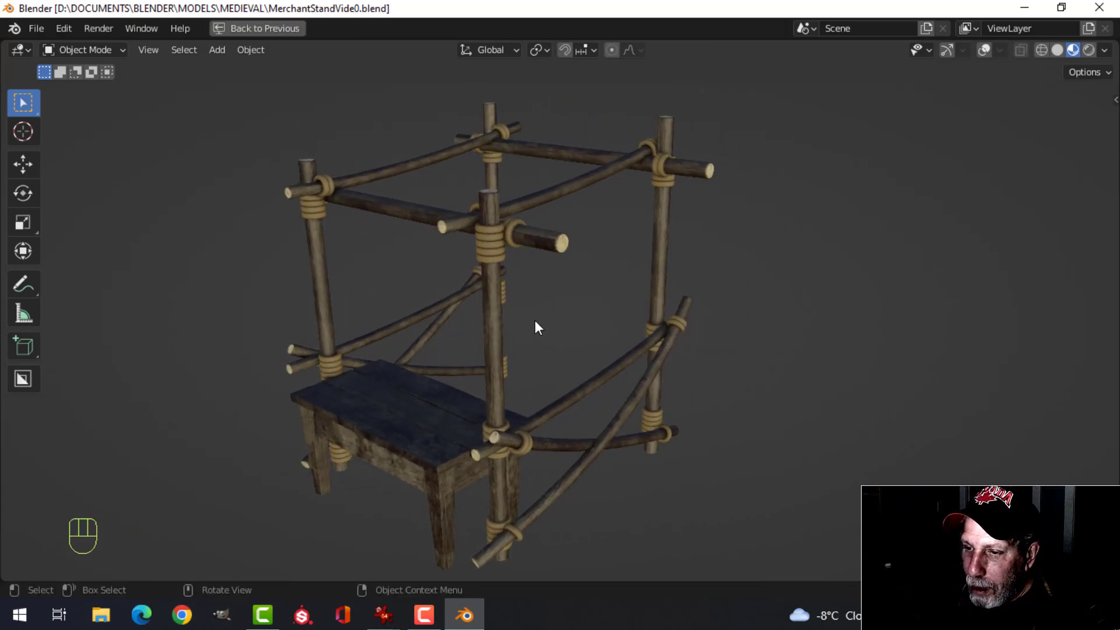